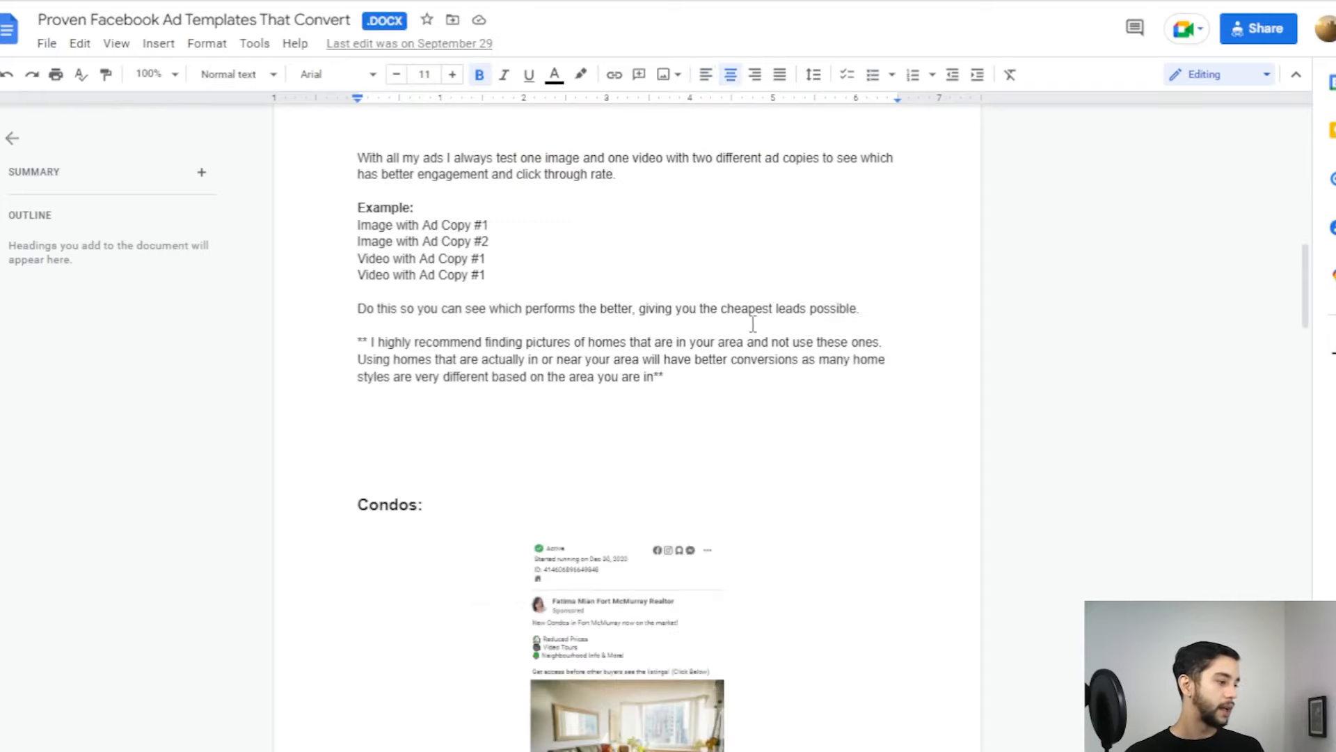
# Step: Scroll to the top of the Proven Facebook Ad Templates doc and highlight its title
pyautogui.scroll(5, 529, 380)
pyautogui.scroll(8, 529, 381)
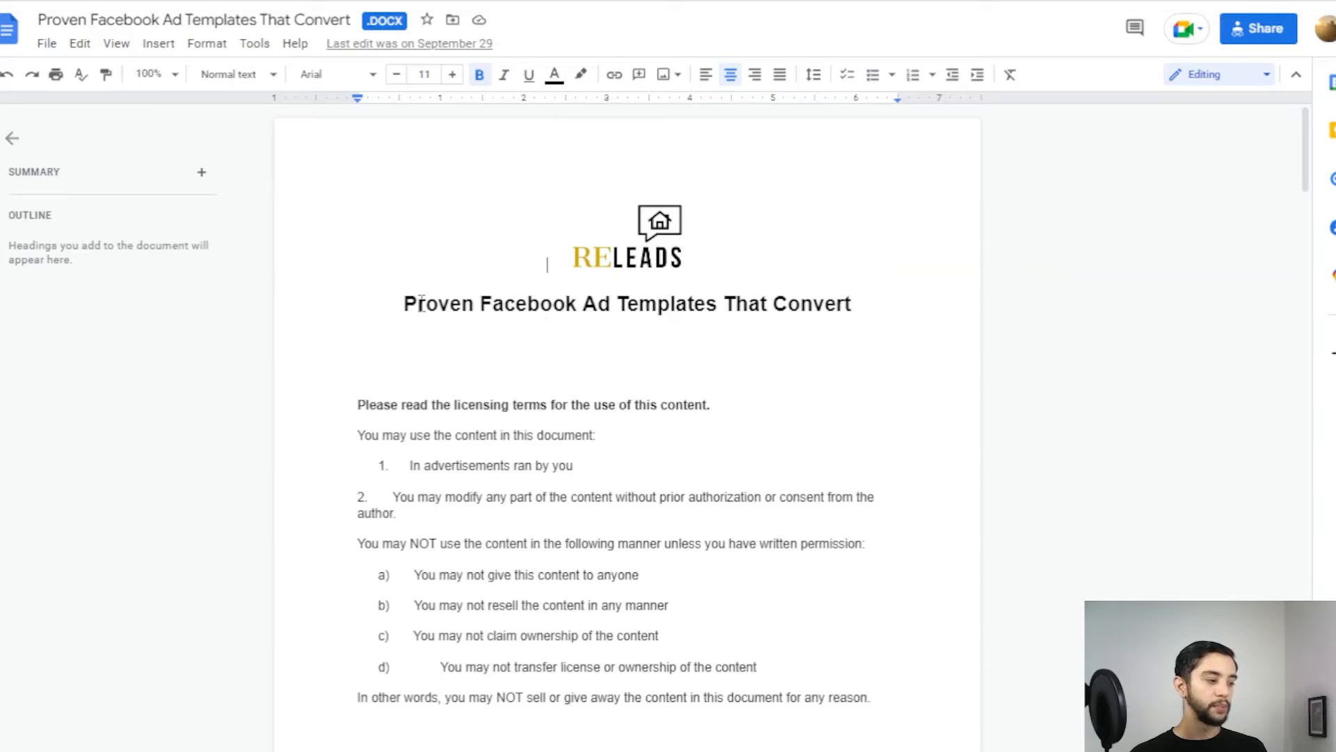
pyautogui.moveTo(404, 305); pyautogui.dragTo(865, 303)
pyautogui.click(865, 305)
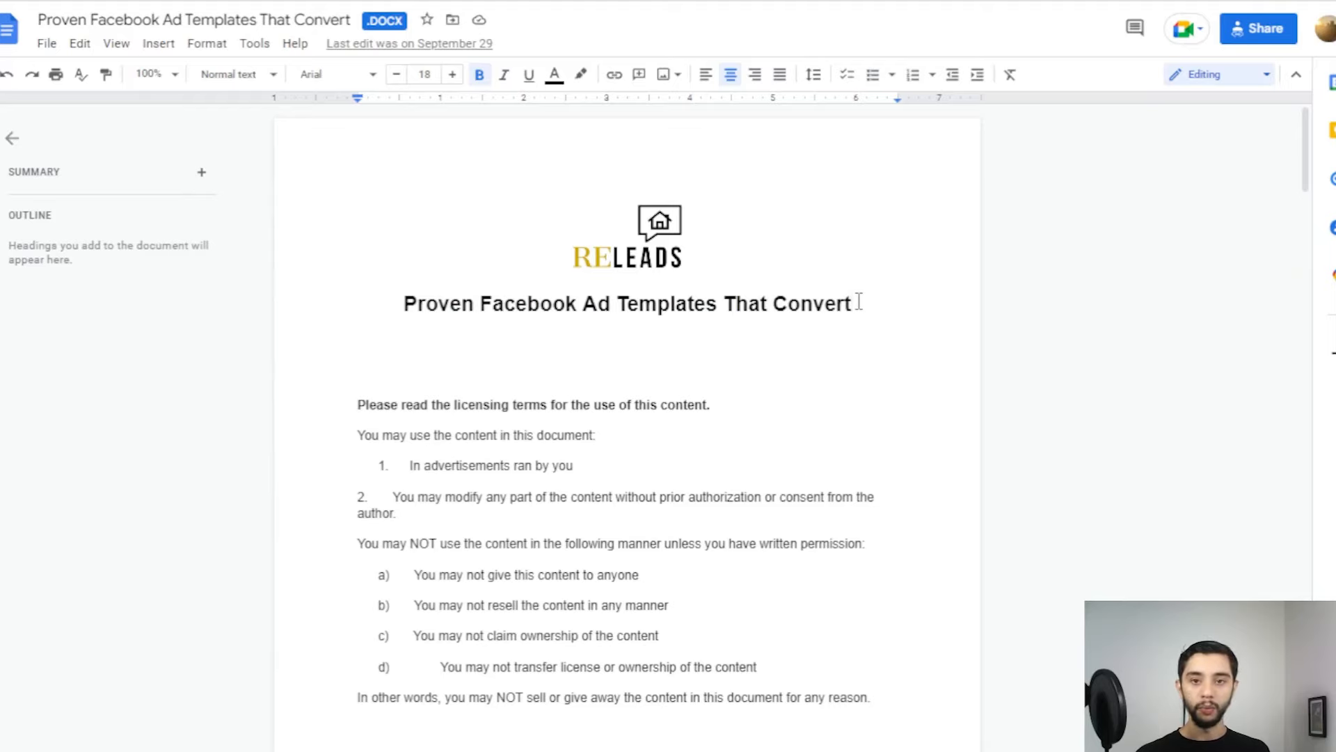
# Step: Scroll past the ad-testing list to the Condos ad screenshot and on to Homes For Sale
pyautogui.scroll(-11, 998, 447)
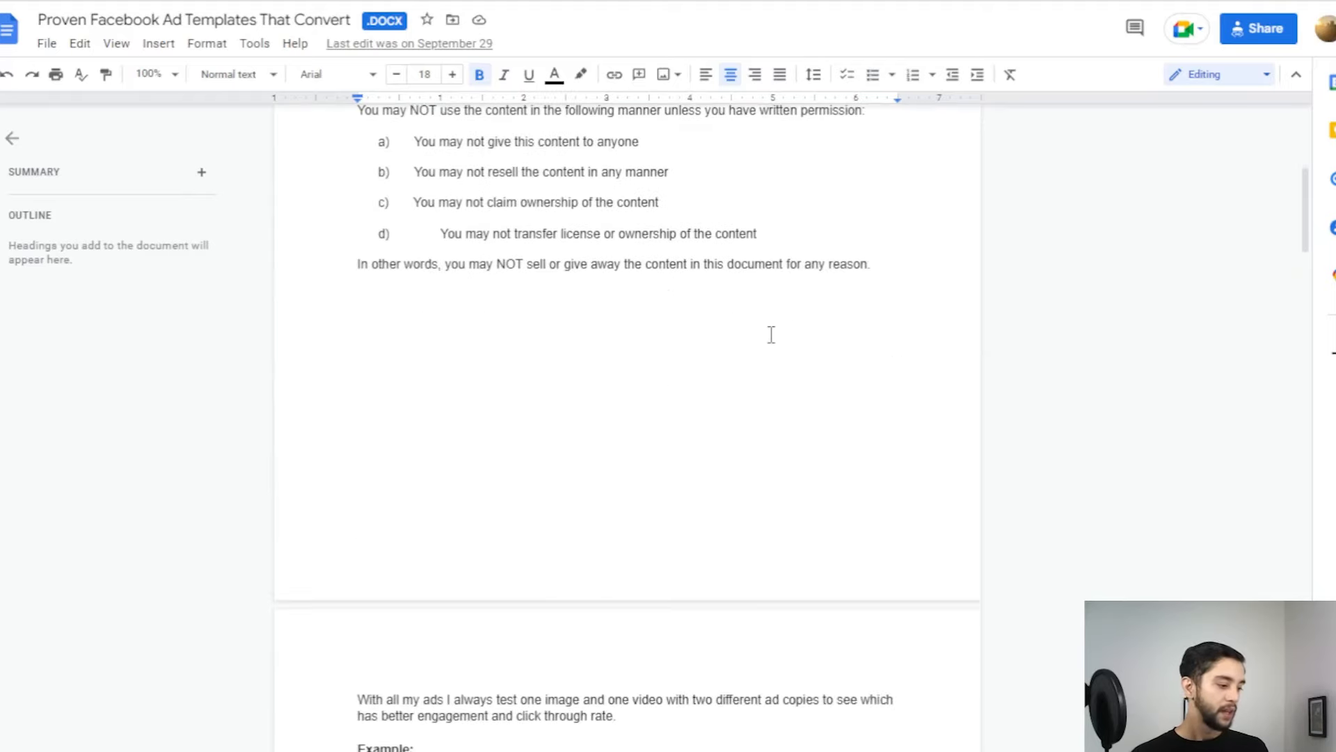
pyautogui.scroll(-3, 572, 313)
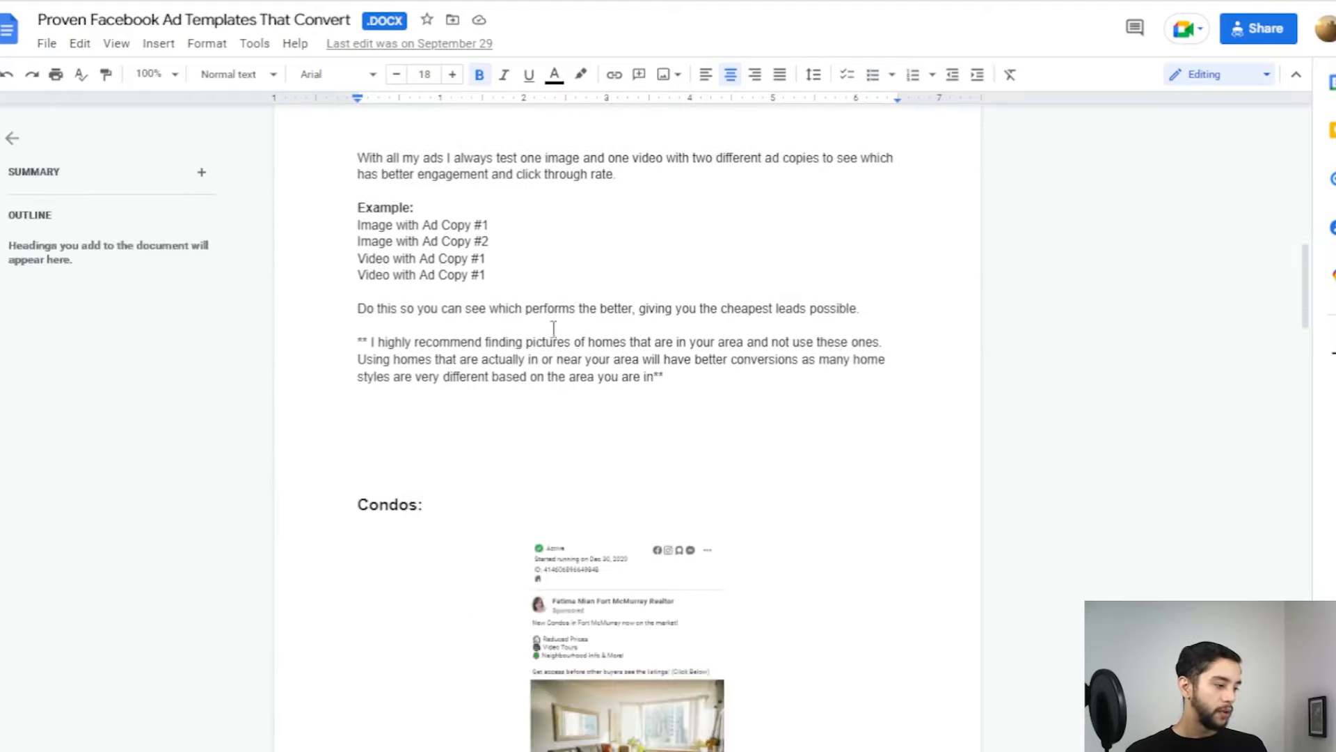
pyautogui.scroll(-6, 498, 283)
pyautogui.scroll(7, 531, 319)
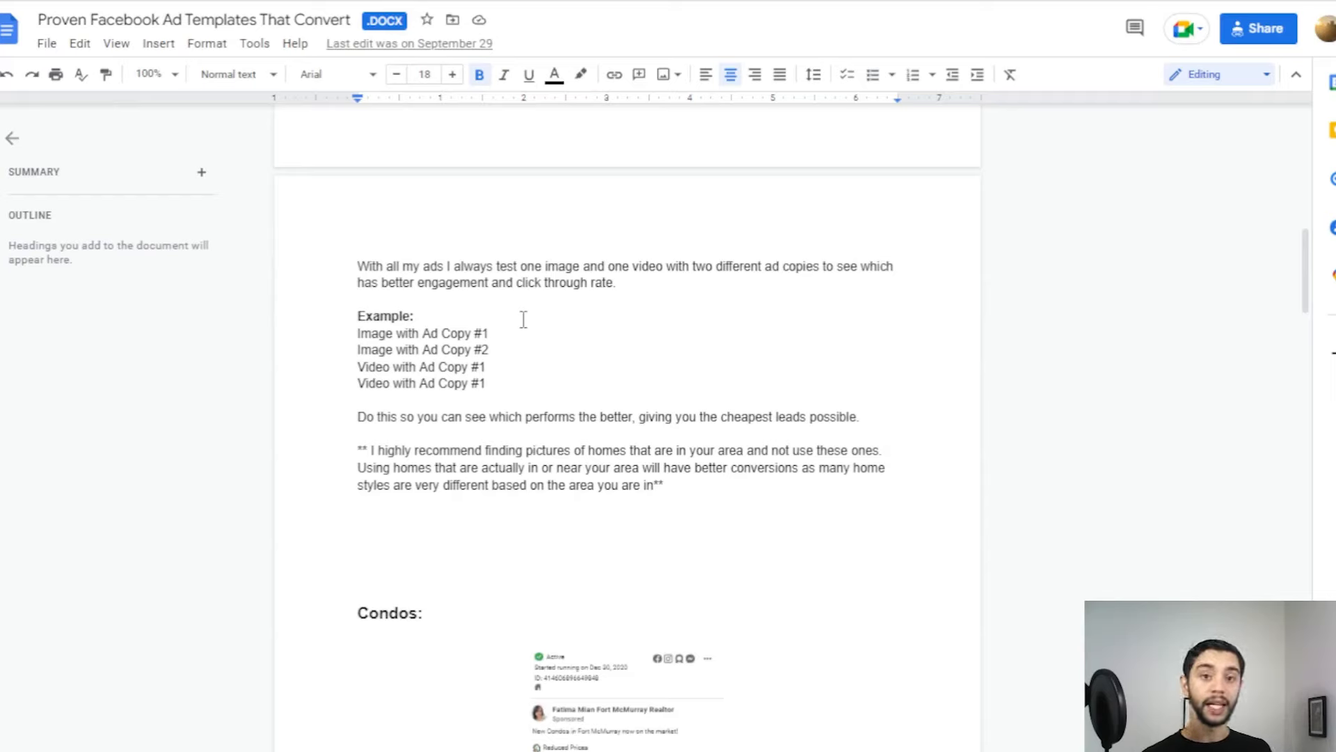
pyautogui.scroll(-6, 523, 319)
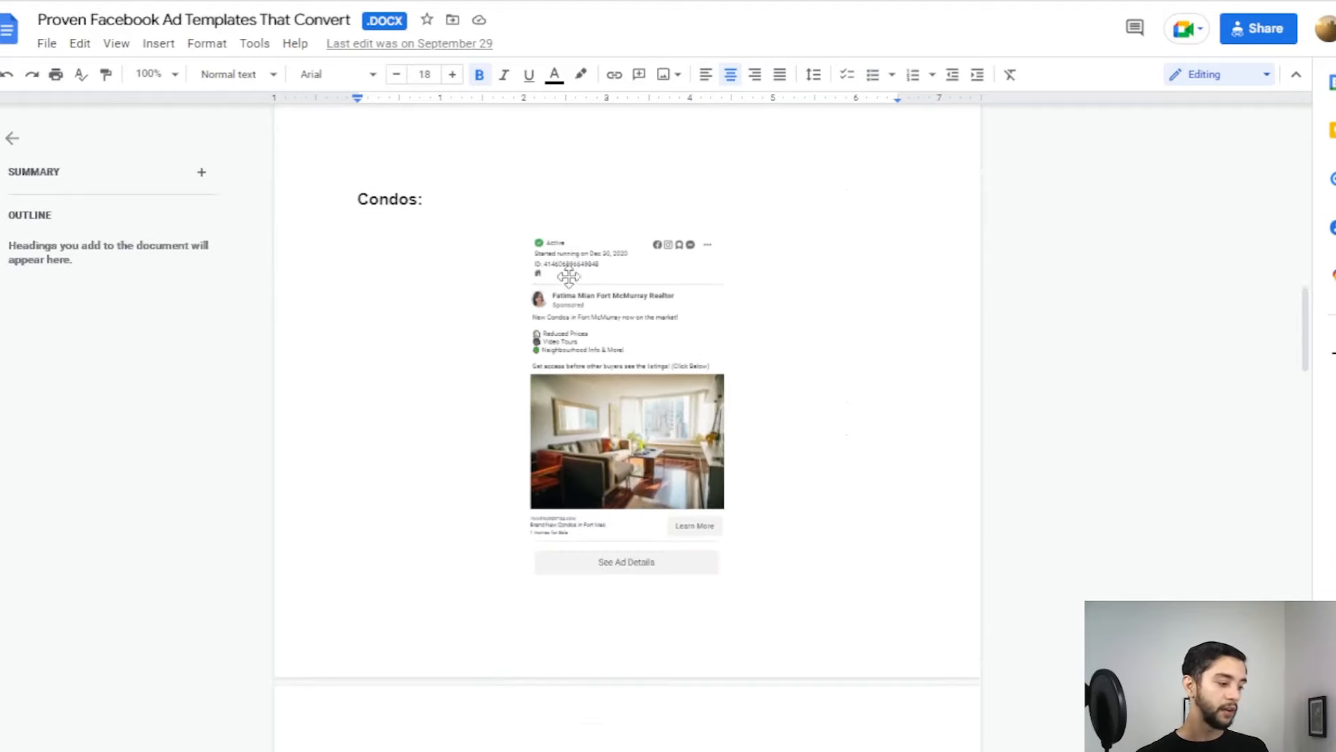
pyautogui.click(391, 215)
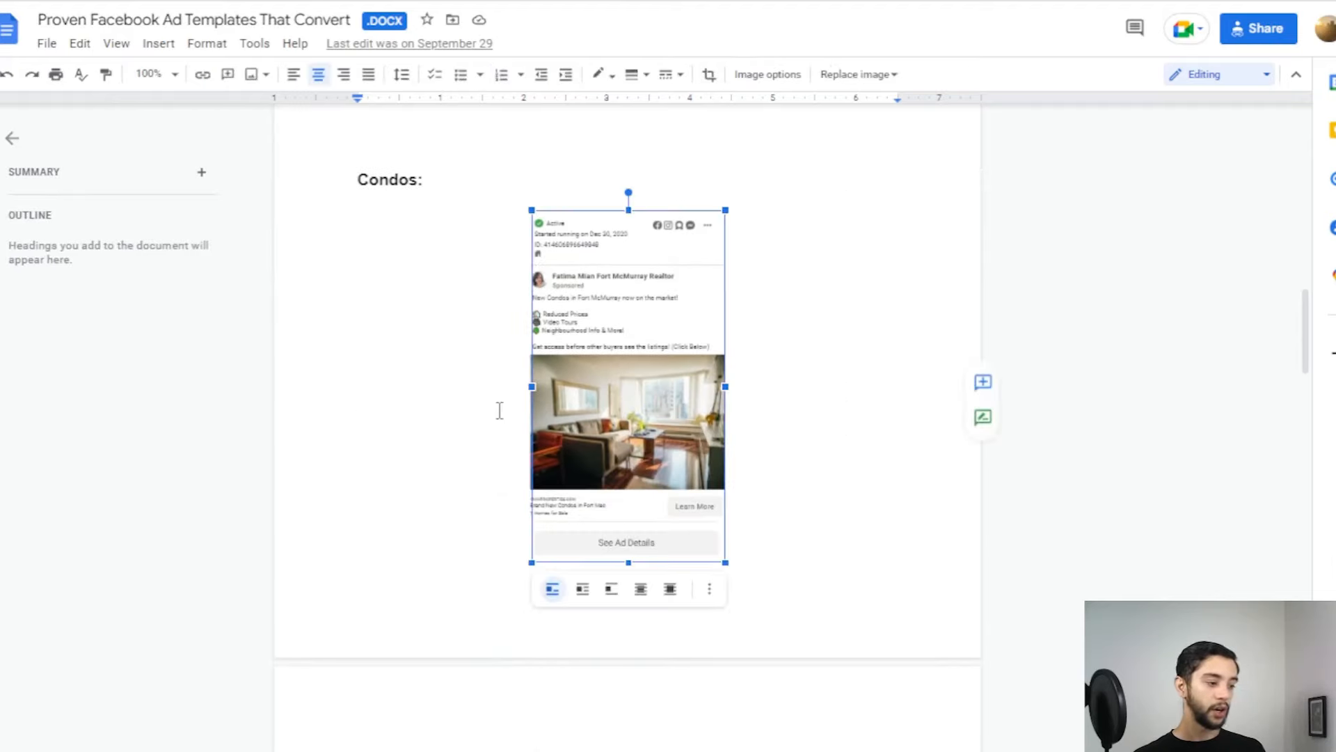
pyautogui.click(809, 378)
pyautogui.scroll(-9, 664, 314)
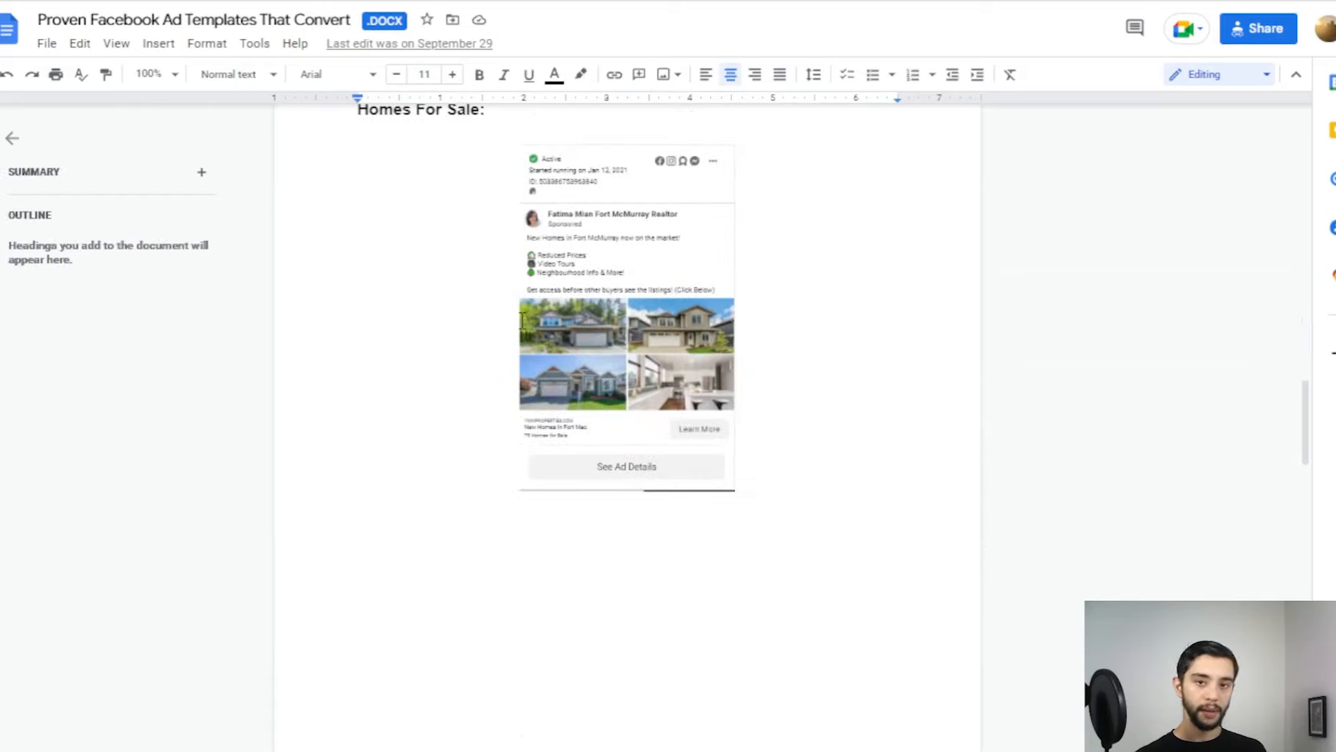
# Step: Read the Copy For Ads section and highlight video instruction steps 1 to 6
pyautogui.scroll(-12, 457, 311)
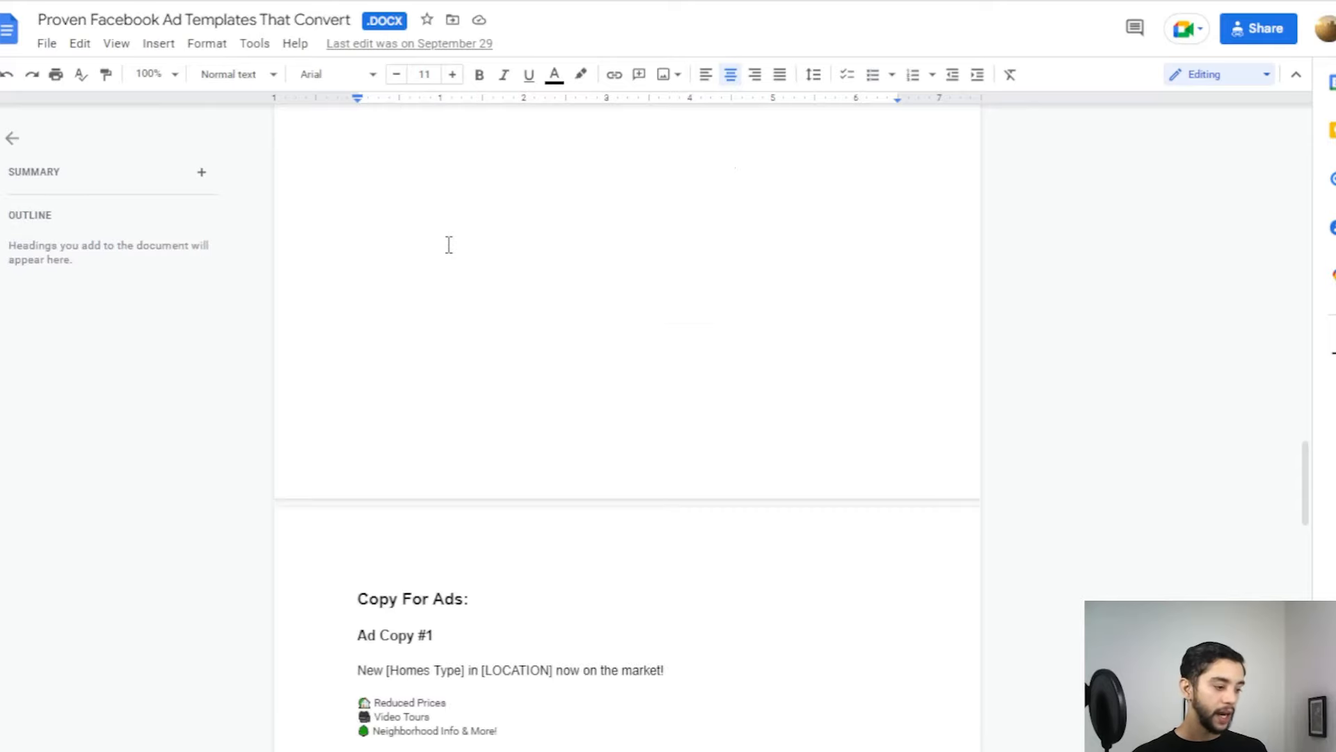
pyautogui.scroll(-10, 598, 299)
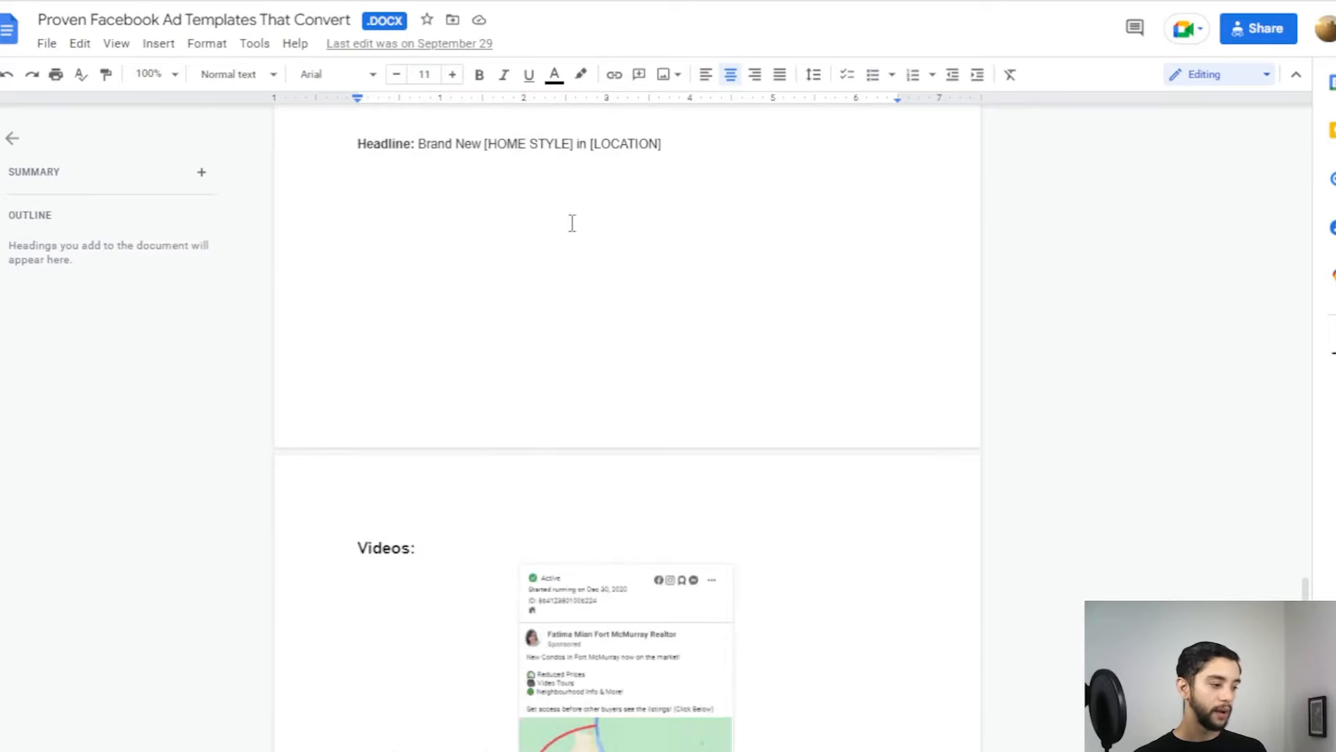
pyautogui.scroll(8, 504, 238)
pyautogui.scroll(2, 471, 267)
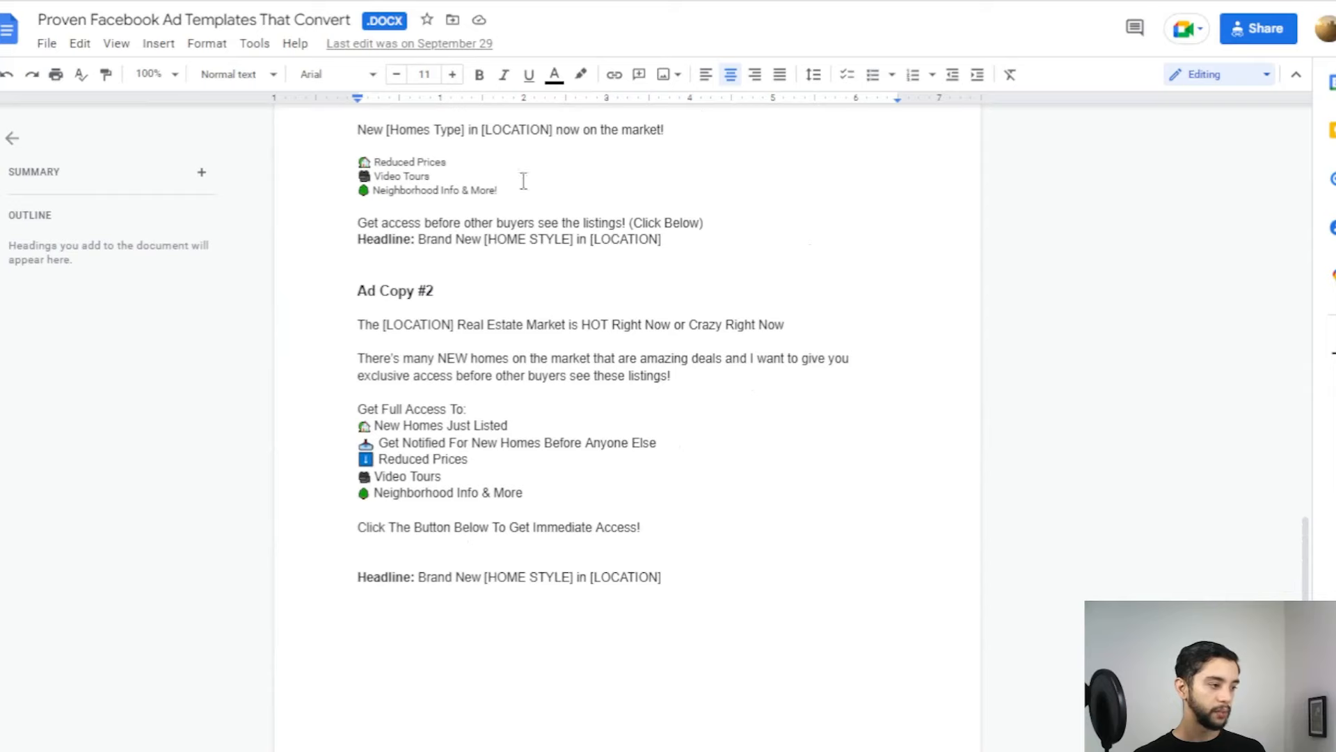
pyautogui.scroll(-12, 536, 218)
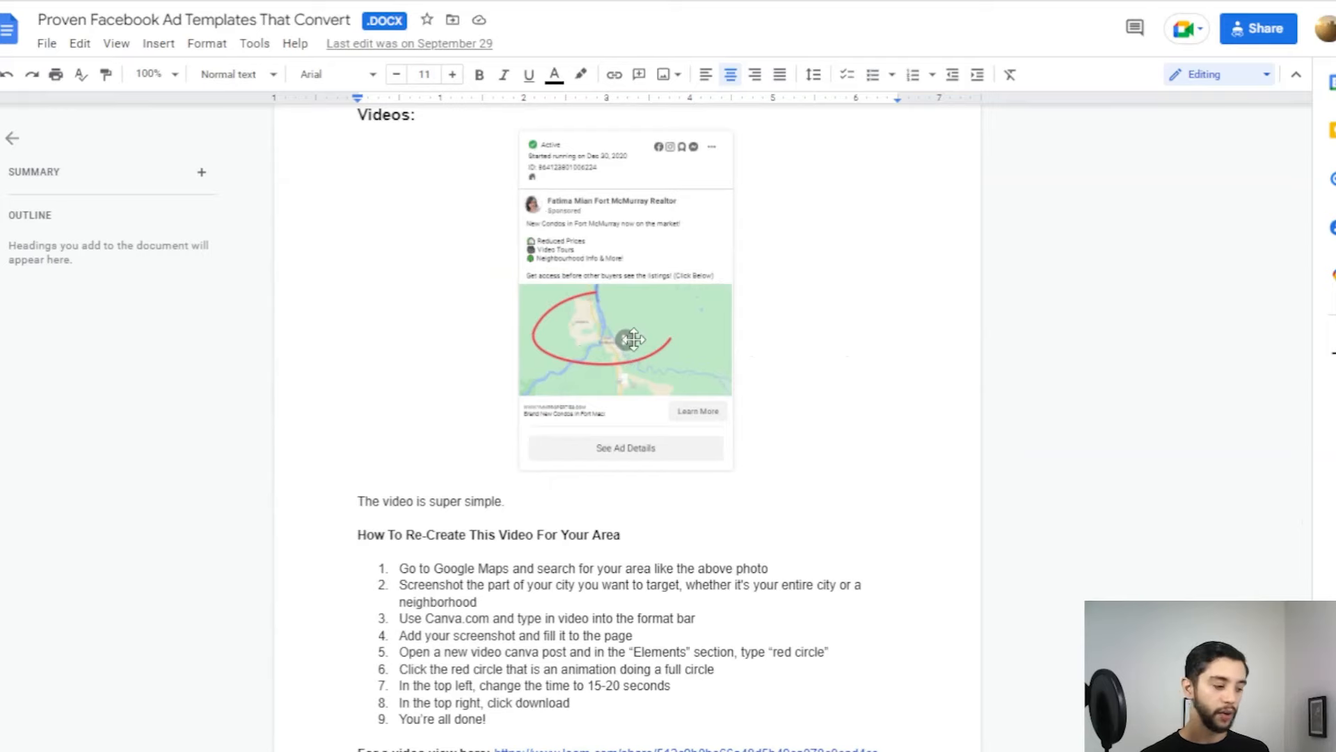
pyautogui.scroll(-3, 622, 352)
pyautogui.moveTo(398, 375); pyautogui.dragTo(564, 476)
pyautogui.click(571, 492)
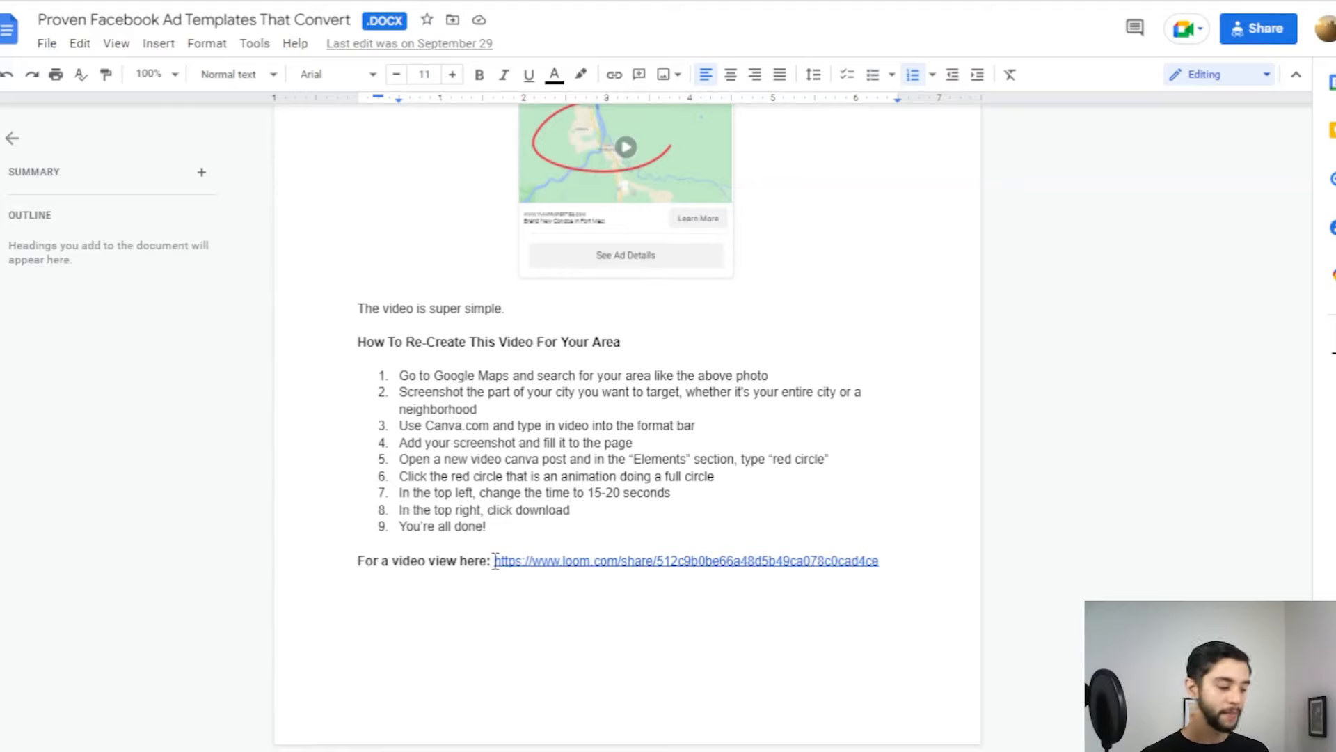
# Step: Bring up the Retargeting Ads For Real Geeks Websites doc at its Purpose and Setup sections
pyautogui.scroll(12, 551, 393)
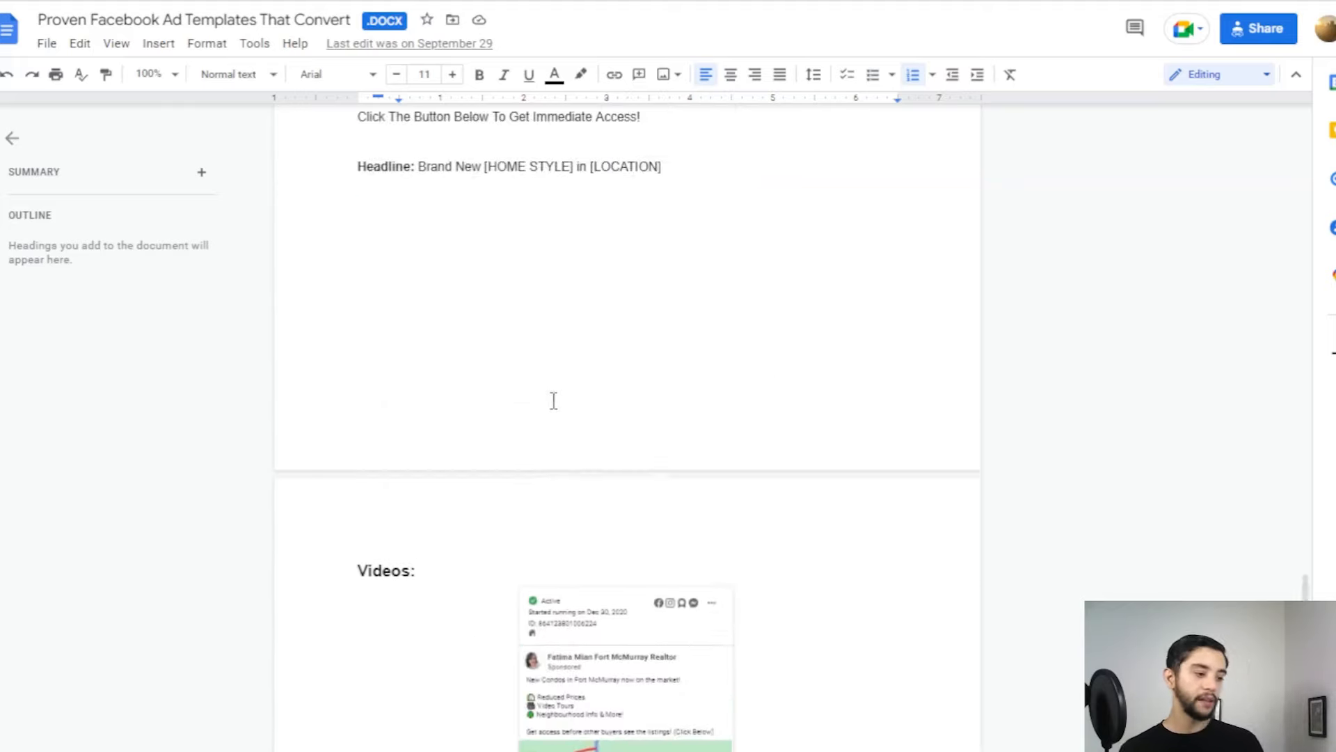
pyautogui.scroll(1, 551, 394)
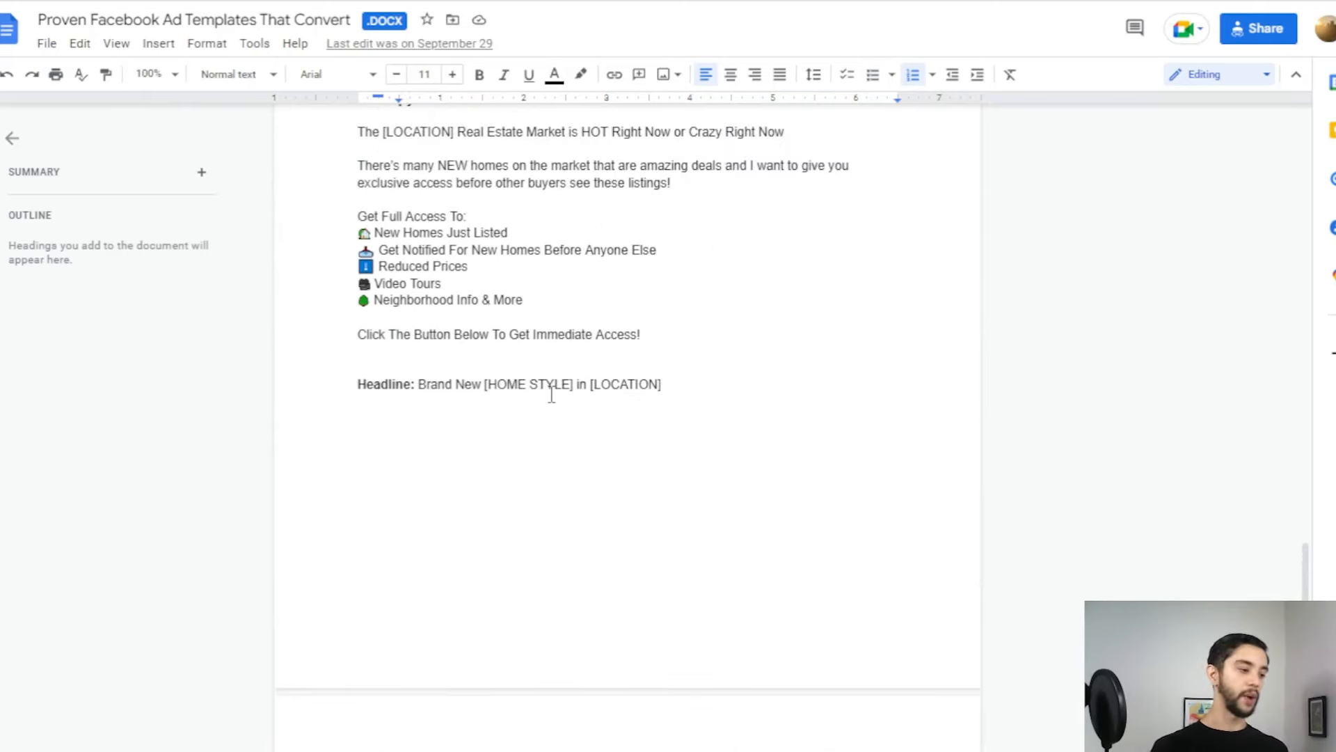
pyautogui.scroll(15, 535, 396)
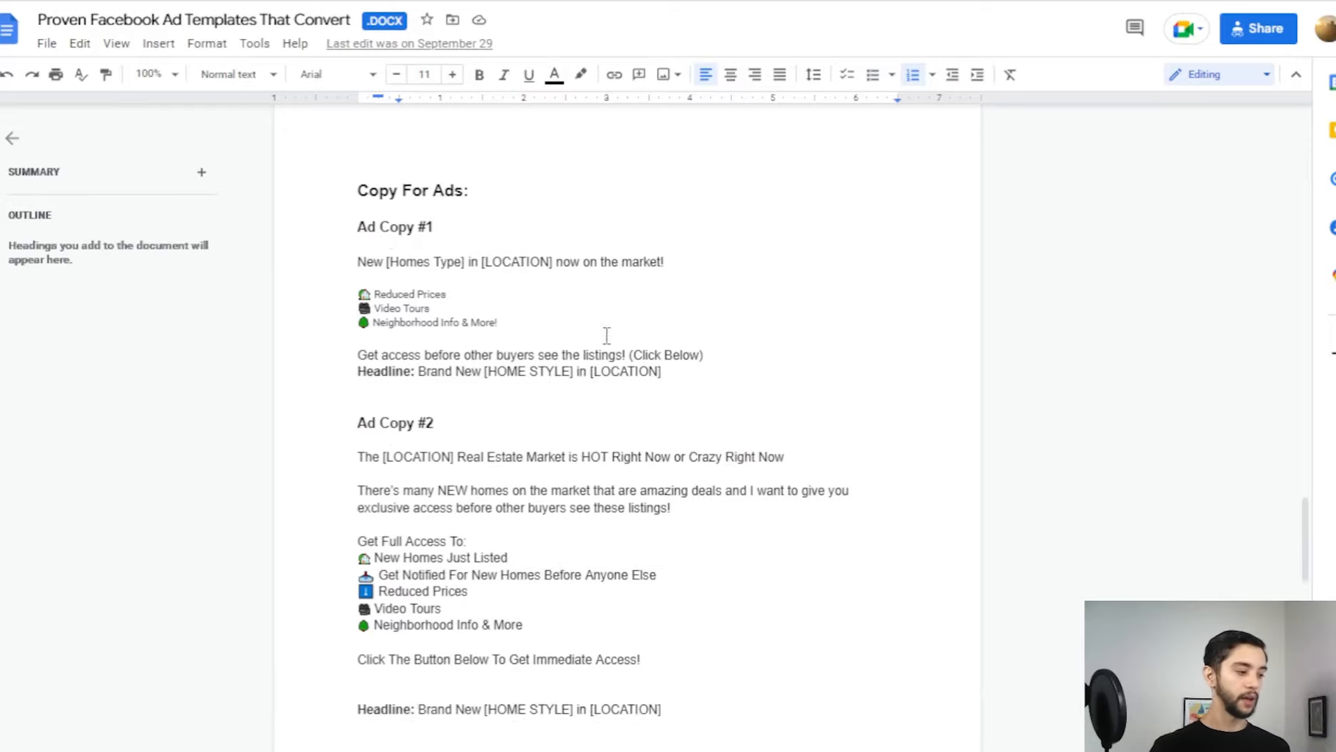
pyautogui.scroll(-2, 438, 558)
pyautogui.scroll(9, 523, 450)
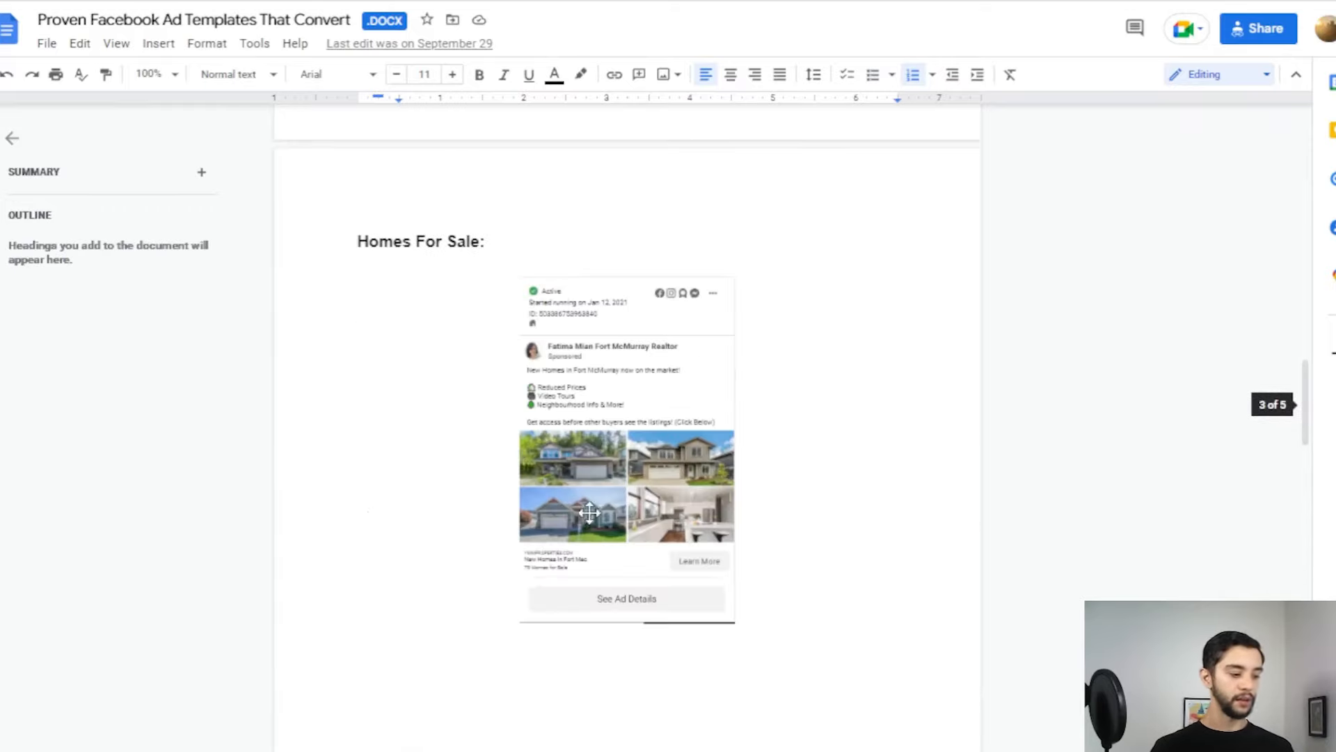
pyautogui.scroll(-20, 550, 404)
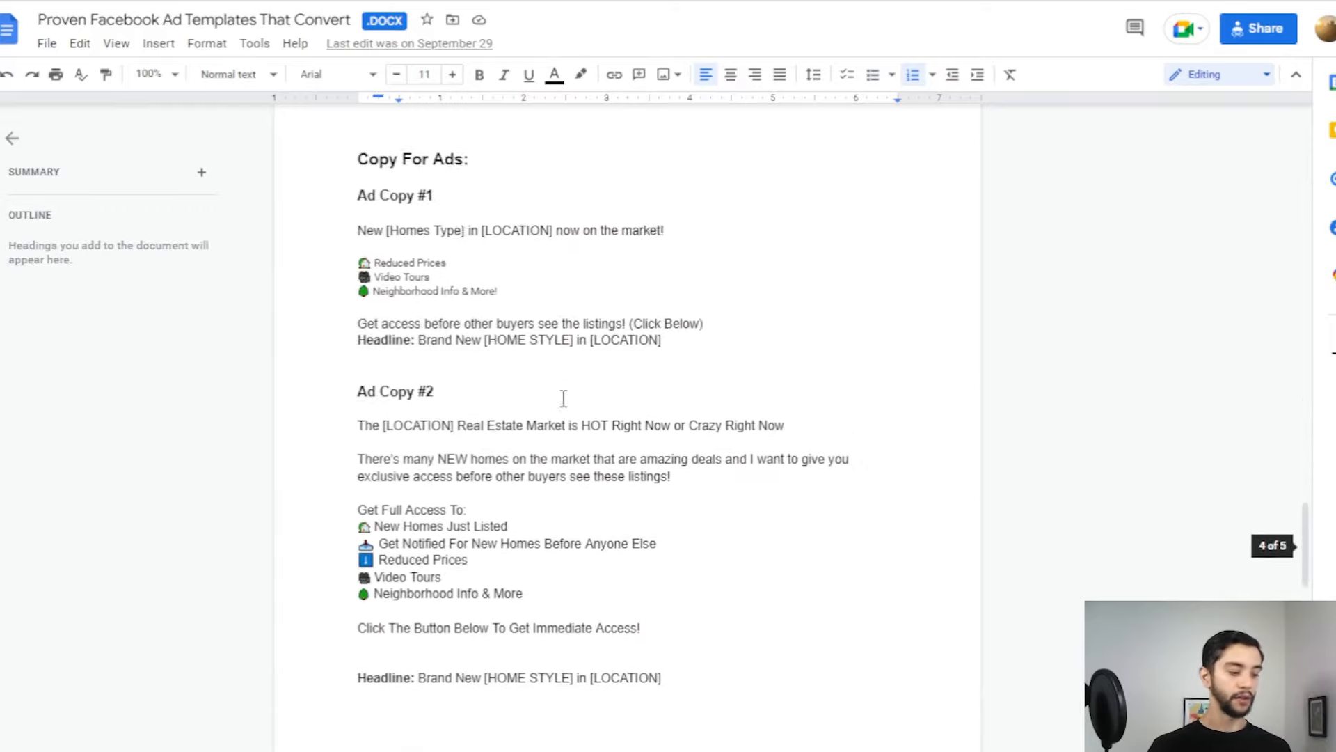
pyautogui.scroll(-2, 578, 453)
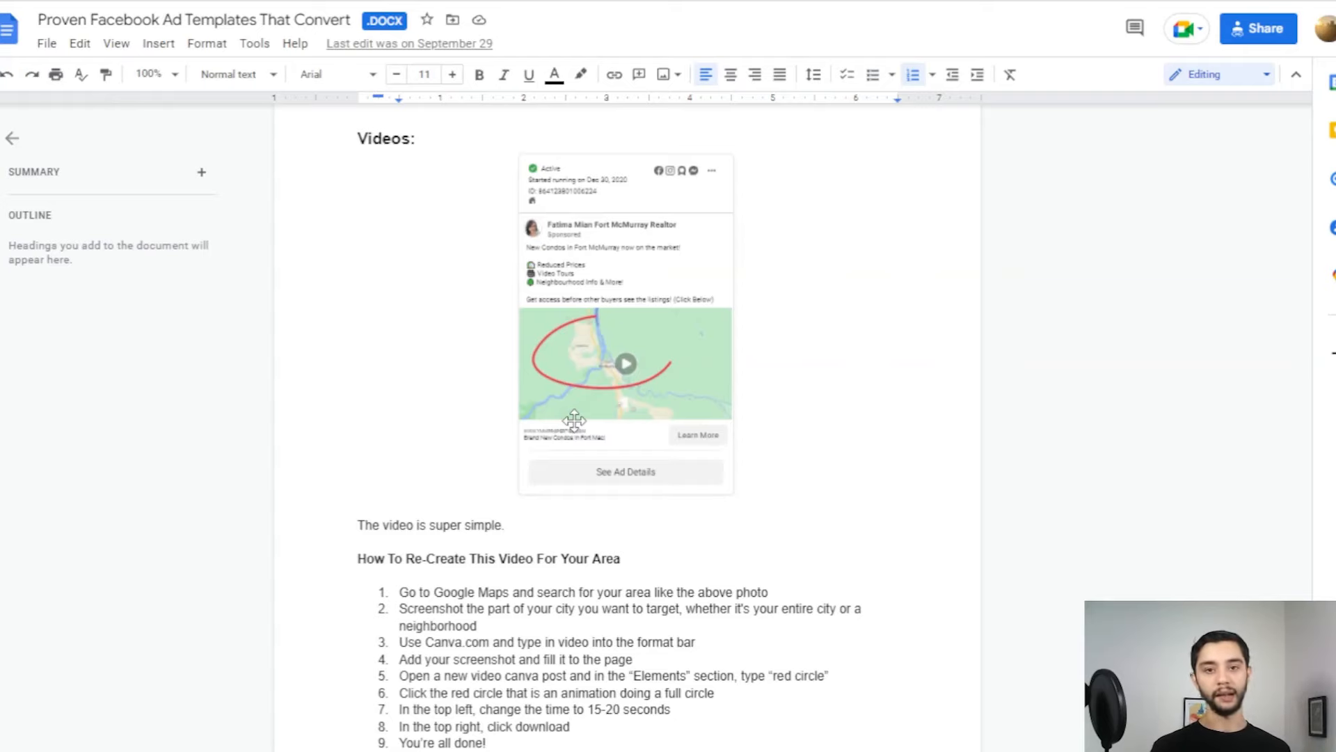
pyautogui.scroll(2, 739, 360)
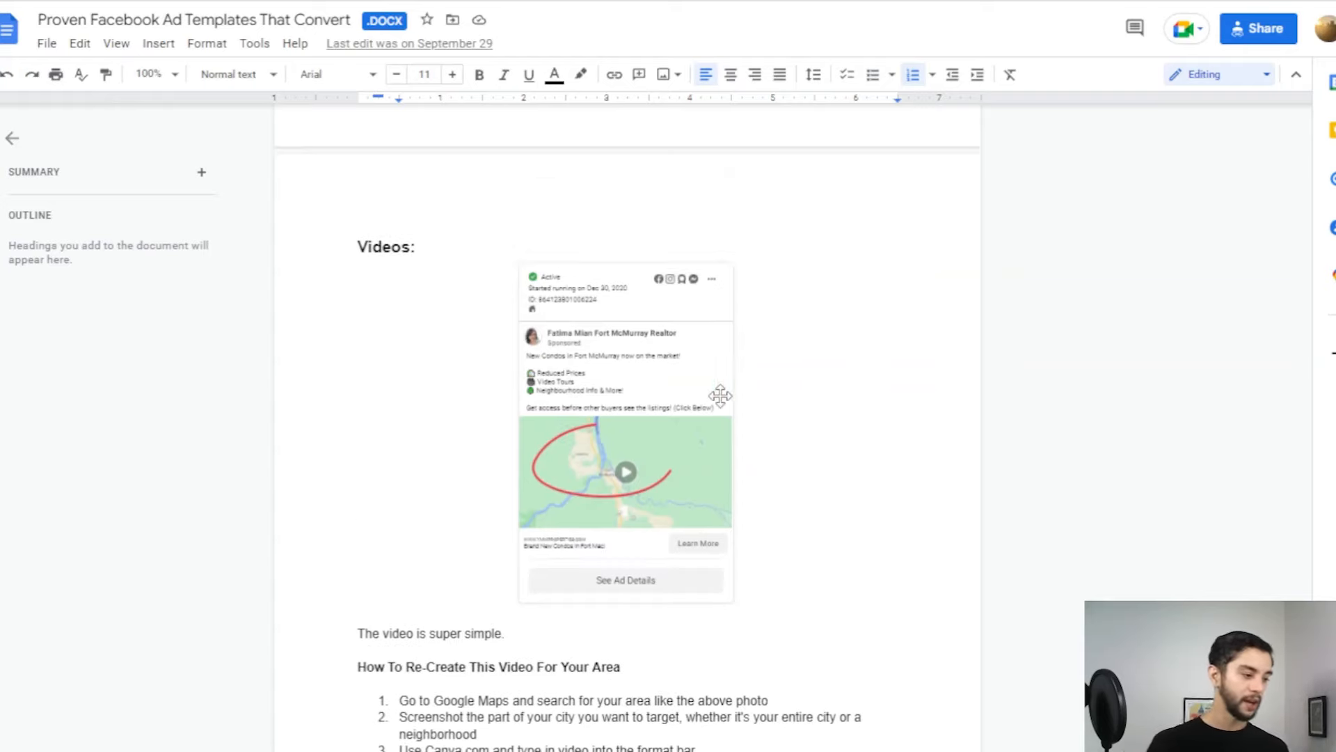
pyautogui.scroll(-2, 731, 359)
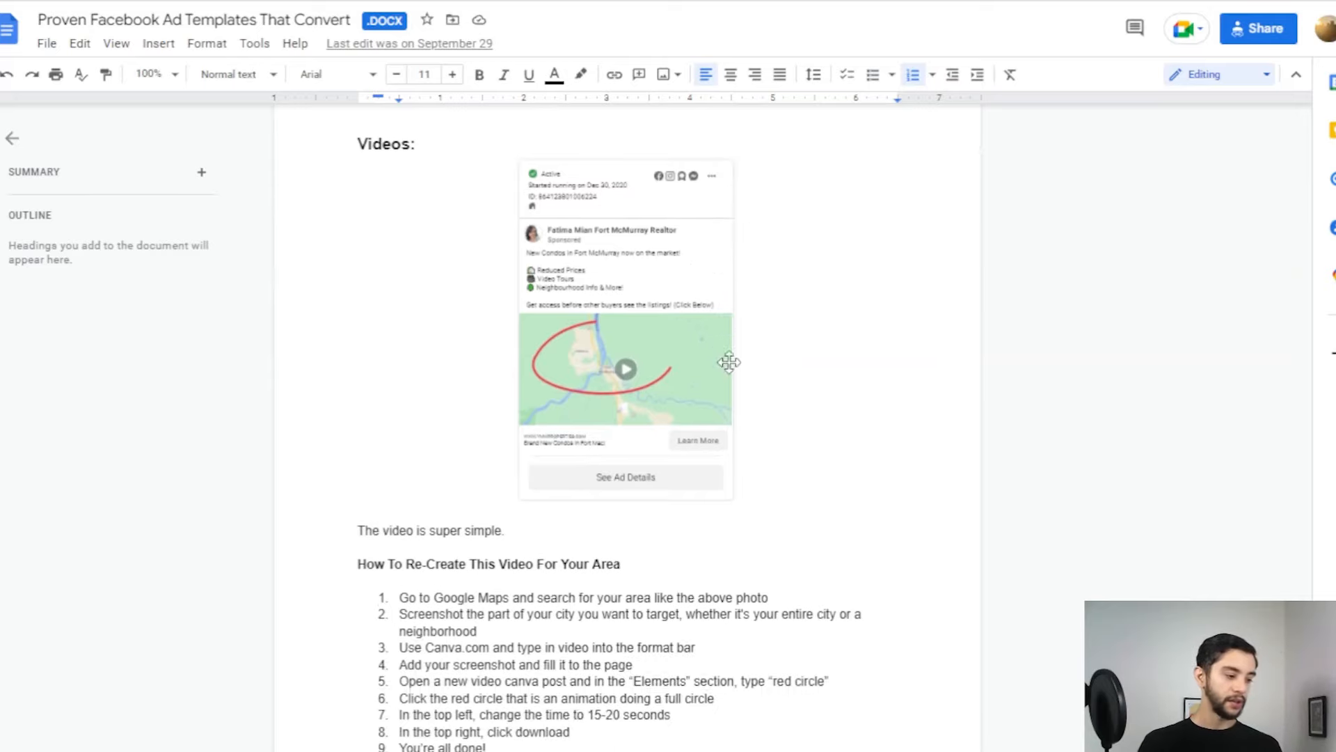
pyautogui.scroll(10, 623, 396)
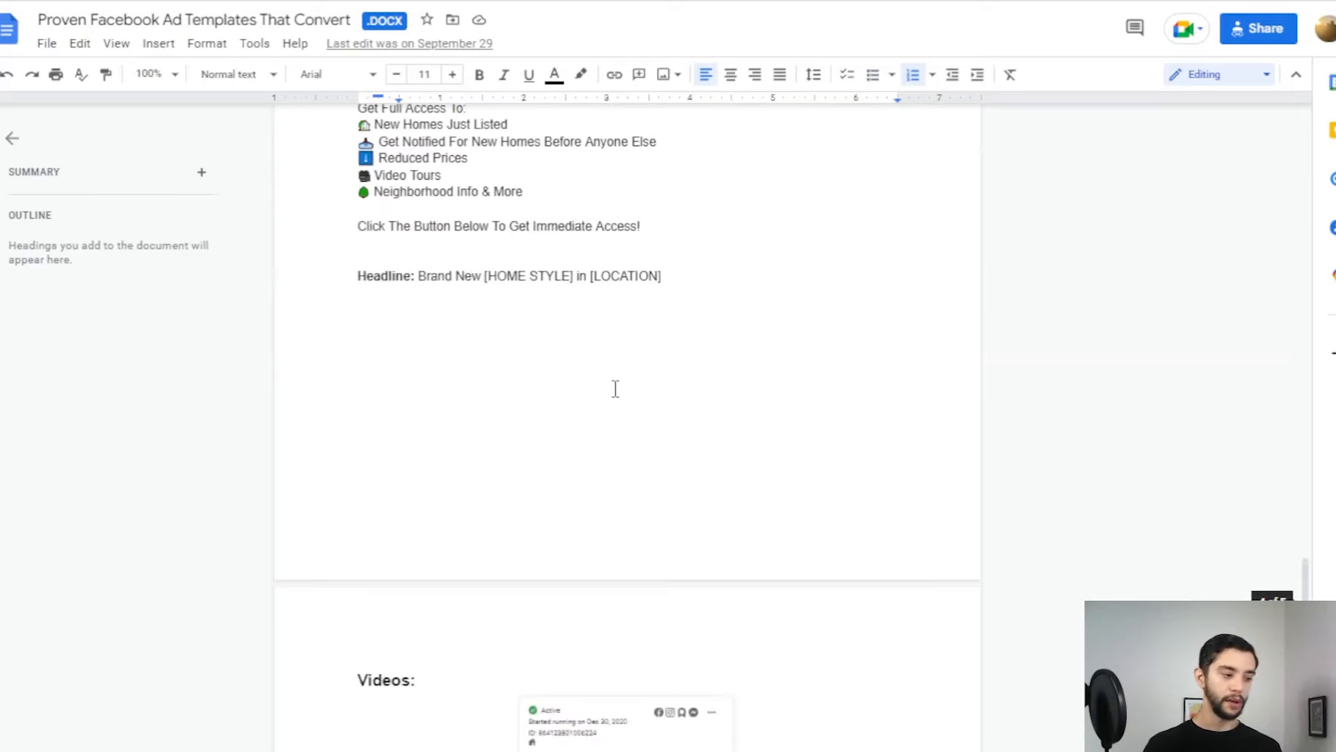
pyautogui.scroll(5, 623, 369)
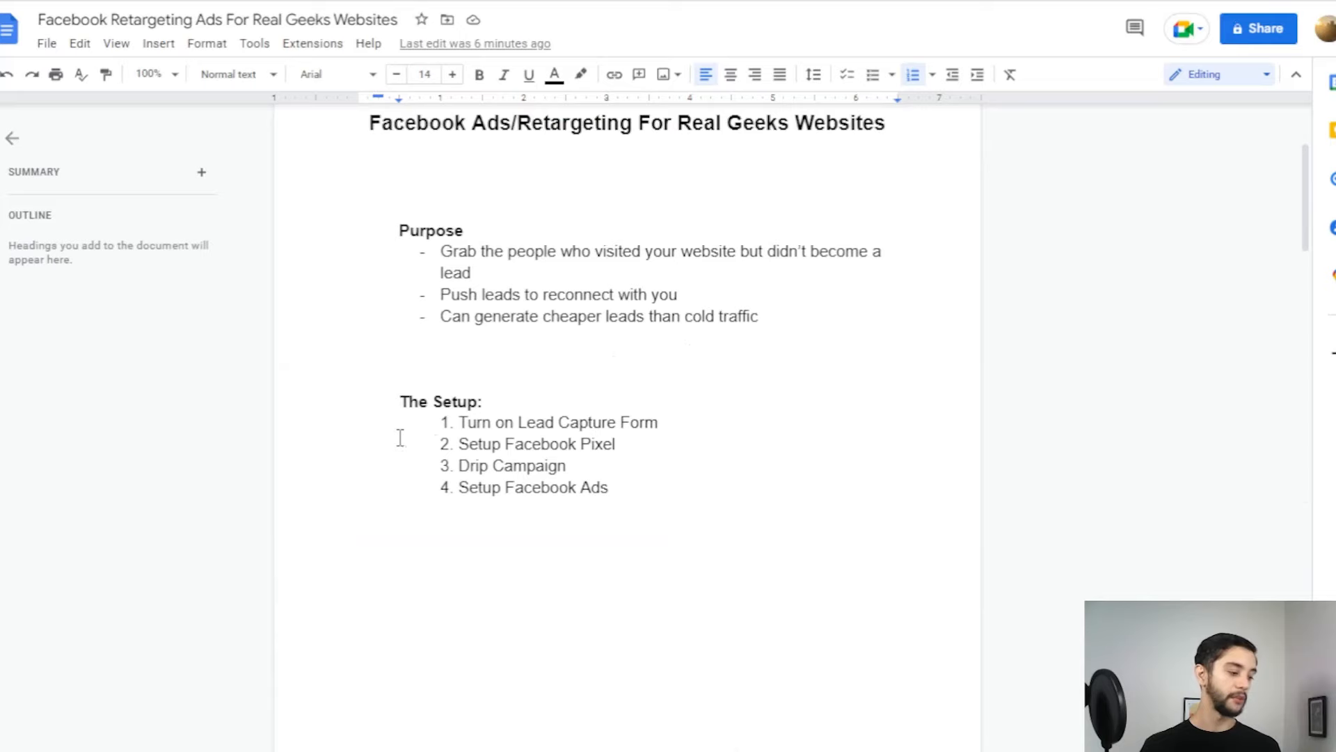
# Step: Highlight and review the four steps of The Setup list
pyautogui.moveTo(394, 402); pyautogui.dragTo(636, 492)
pyautogui.click(632, 494)
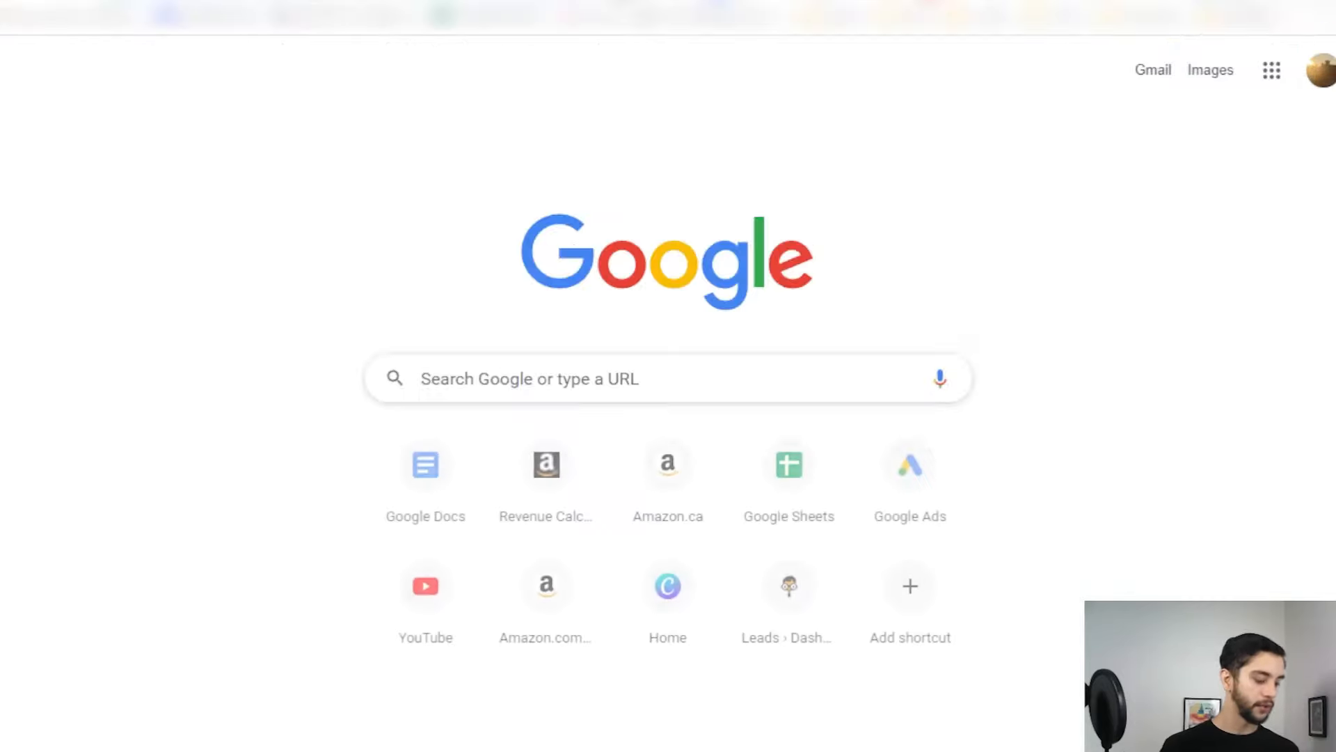
pyautogui.write('es.co')
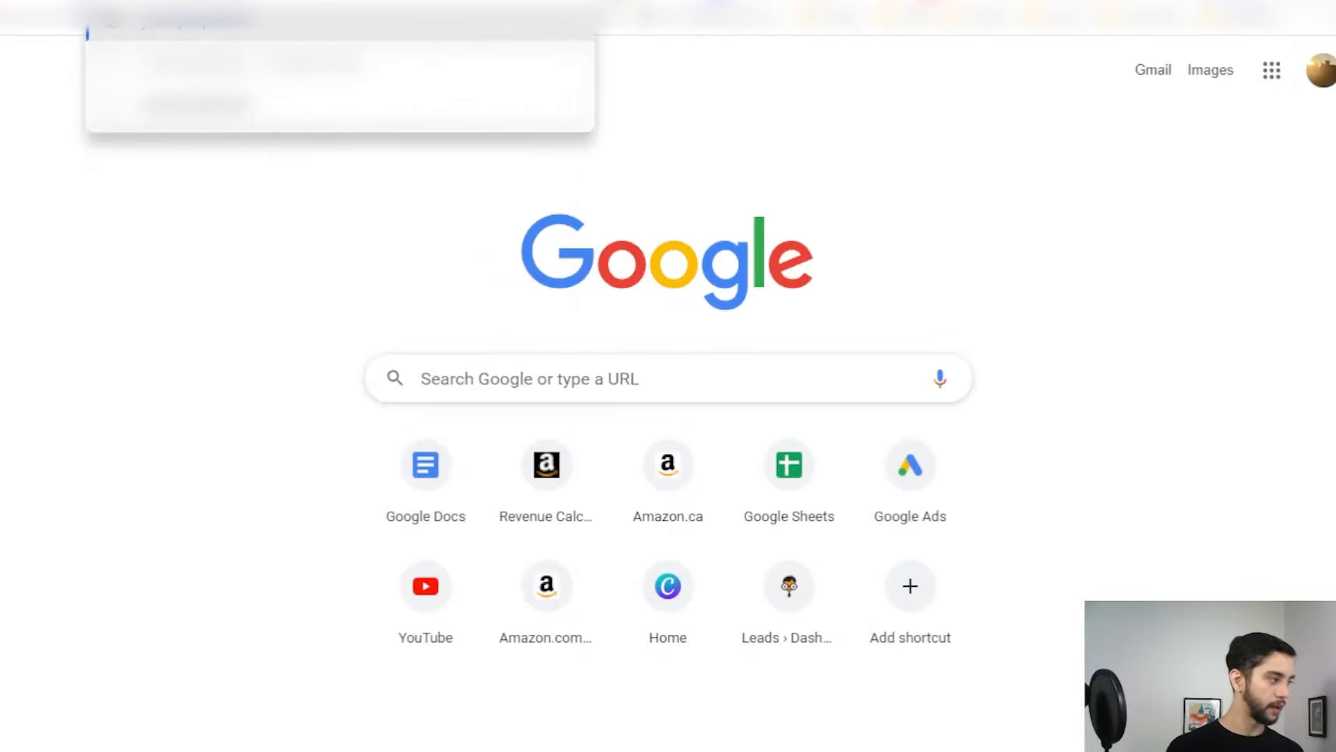
pyautogui.press('Return')
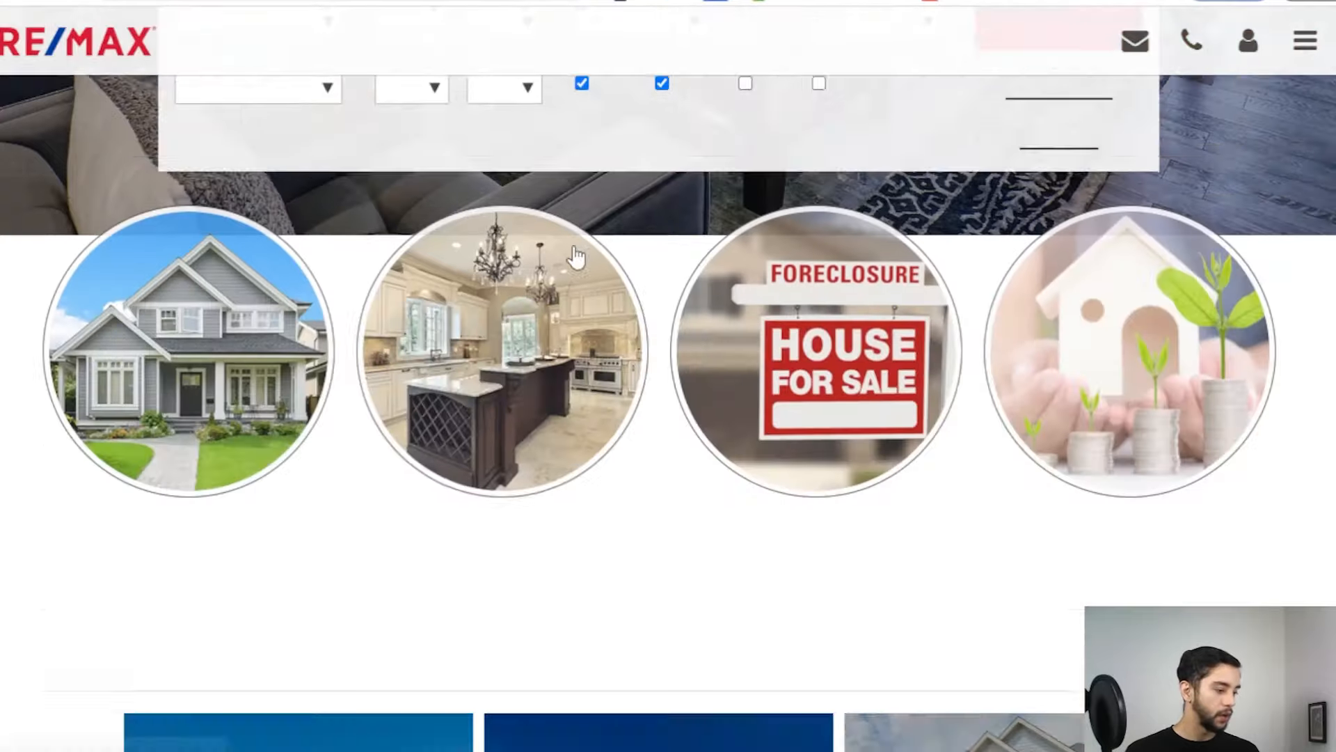
pyautogui.scroll(-15, 575, 256)
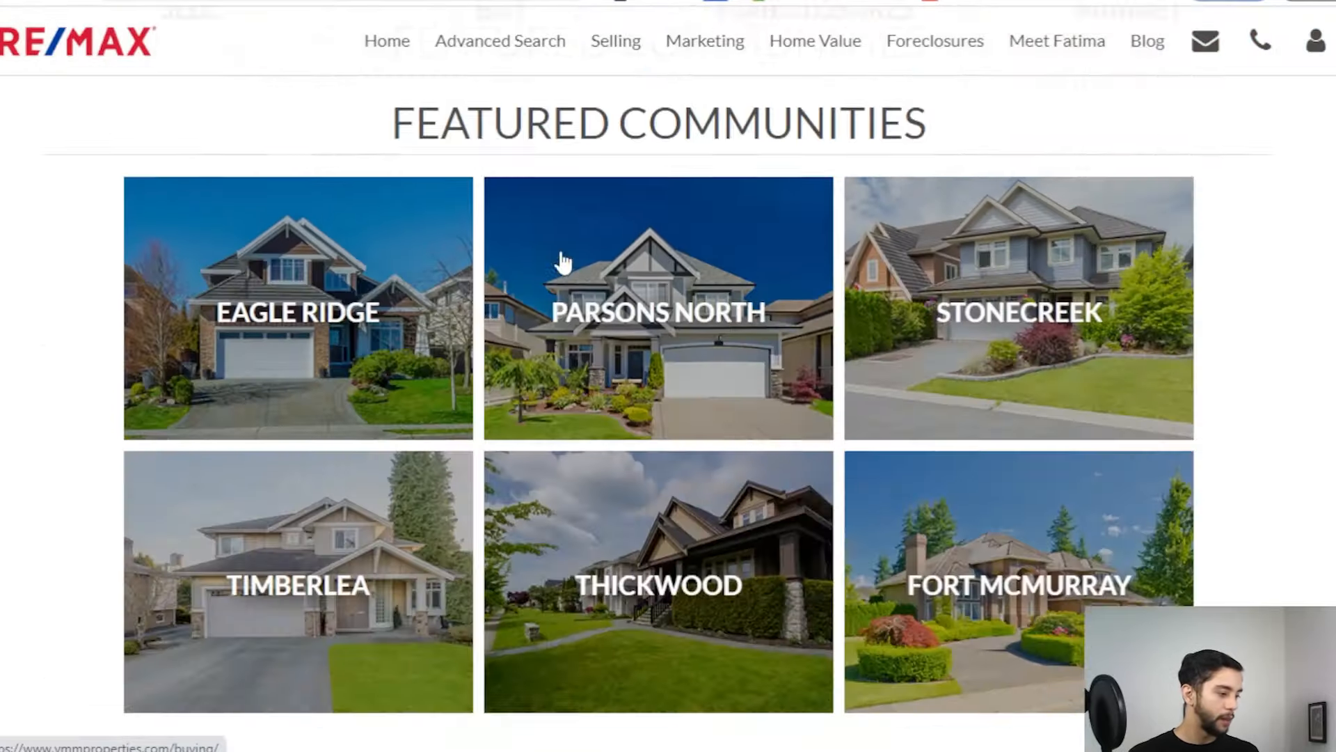
pyautogui.scroll(3, 501, 320)
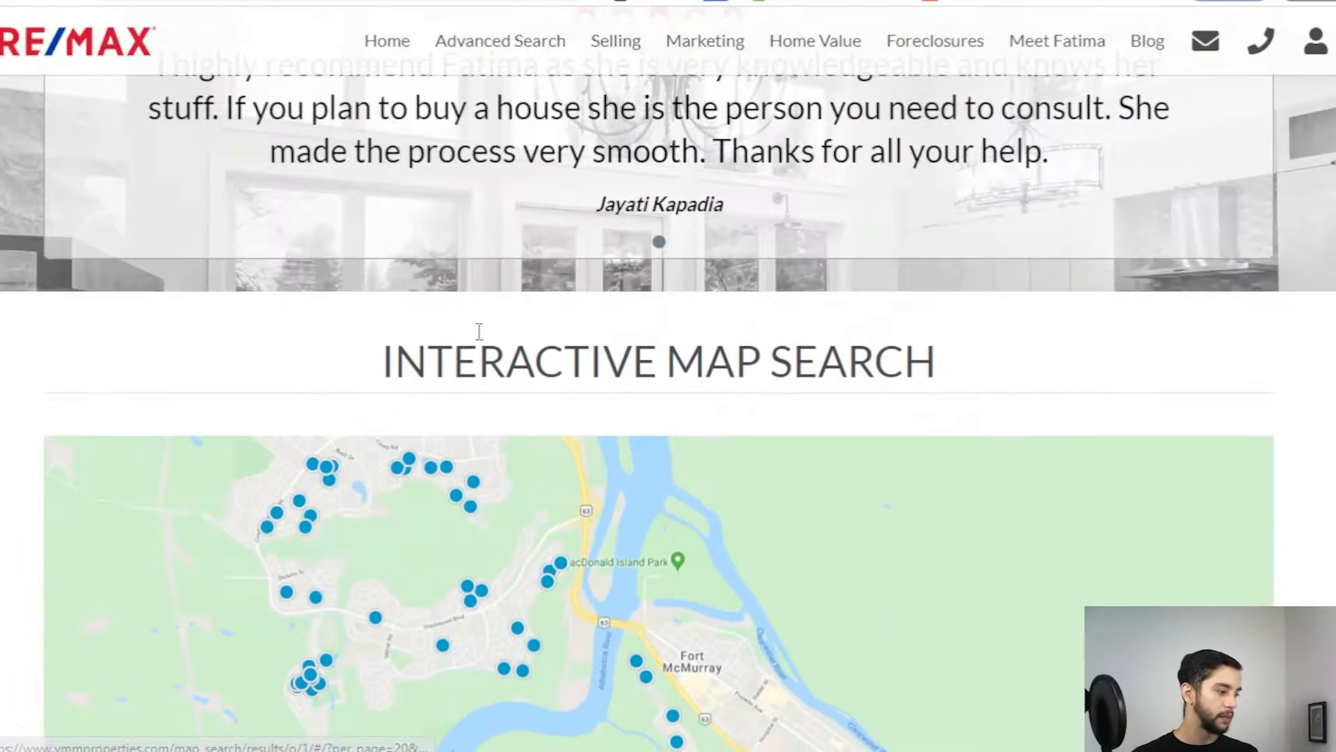
pyautogui.scroll(-10, 501, 320)
pyautogui.click(304, 371)
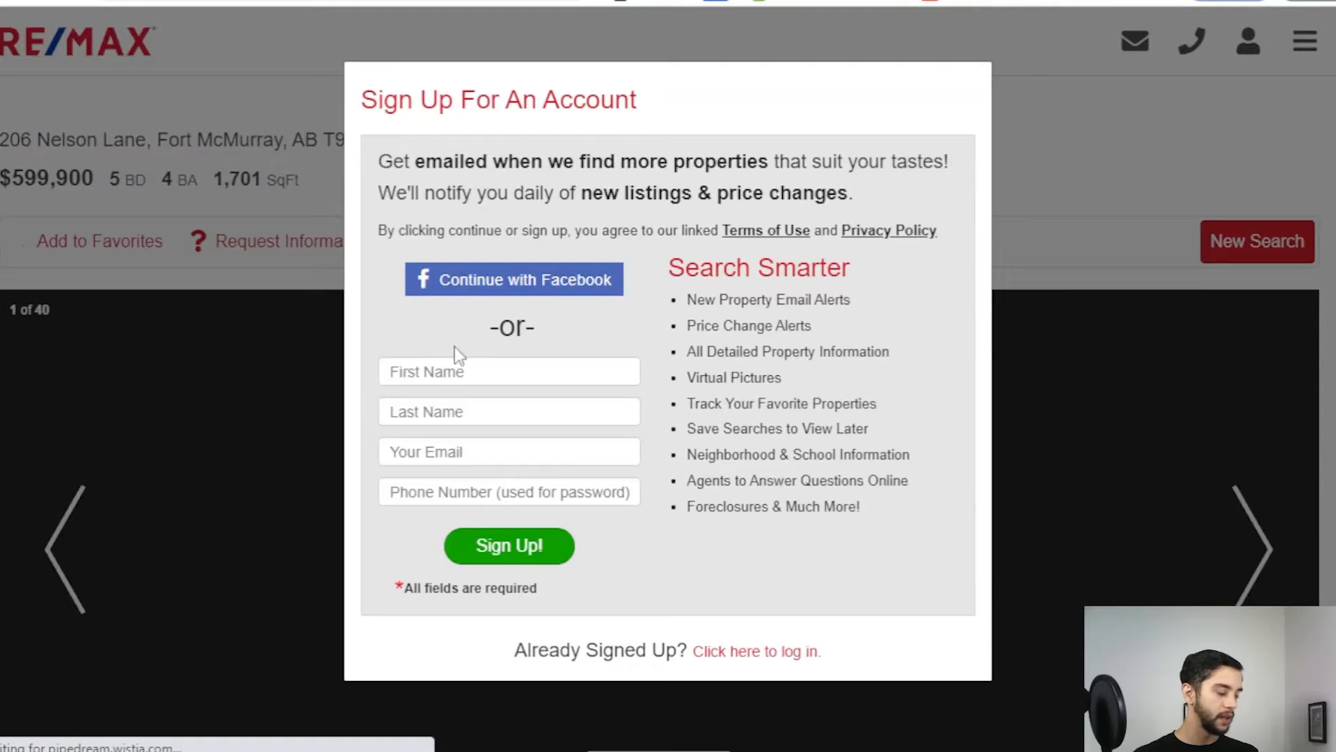
# Step: Review the Sign Up For An Account popup text, then start a new browser tab
pyautogui.moveTo(365, 98); pyautogui.dragTo(993, 650)
pyautogui.click(952, 635)
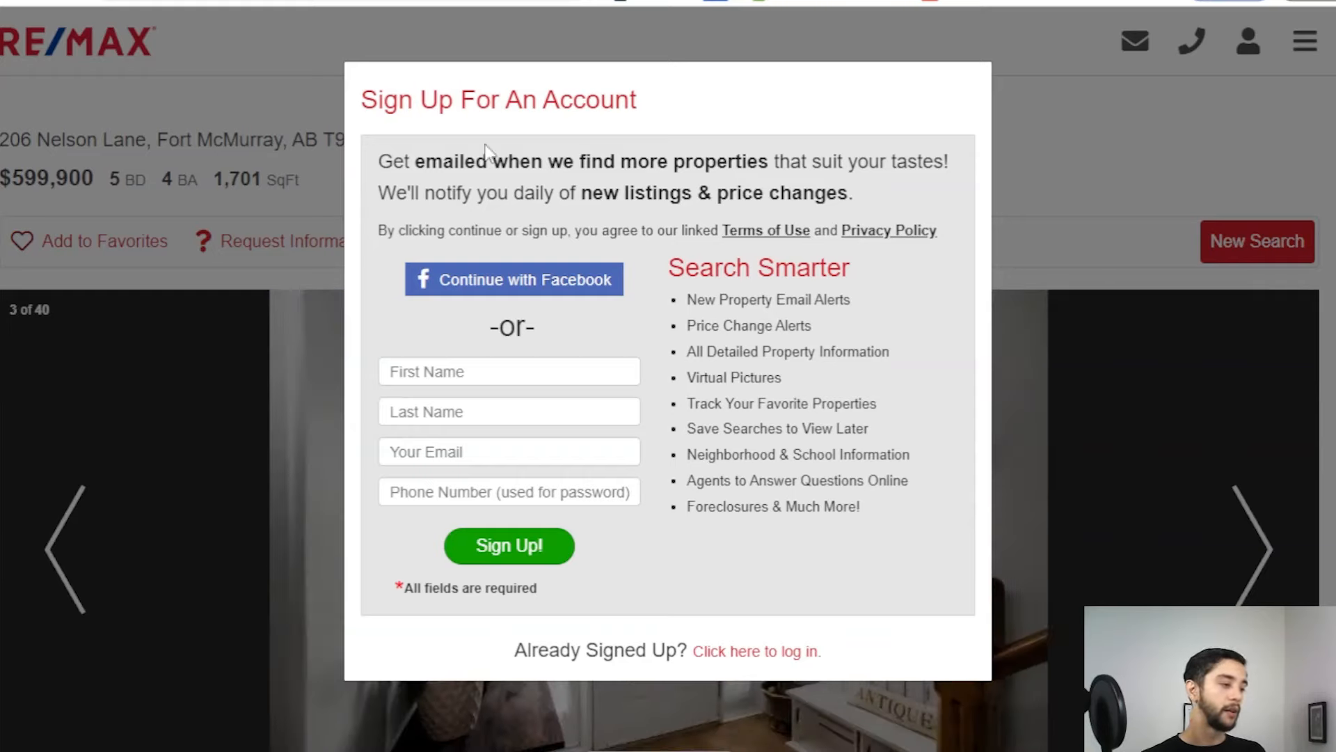
pyautogui.moveTo(361, 98); pyautogui.dragTo(1002, 305)
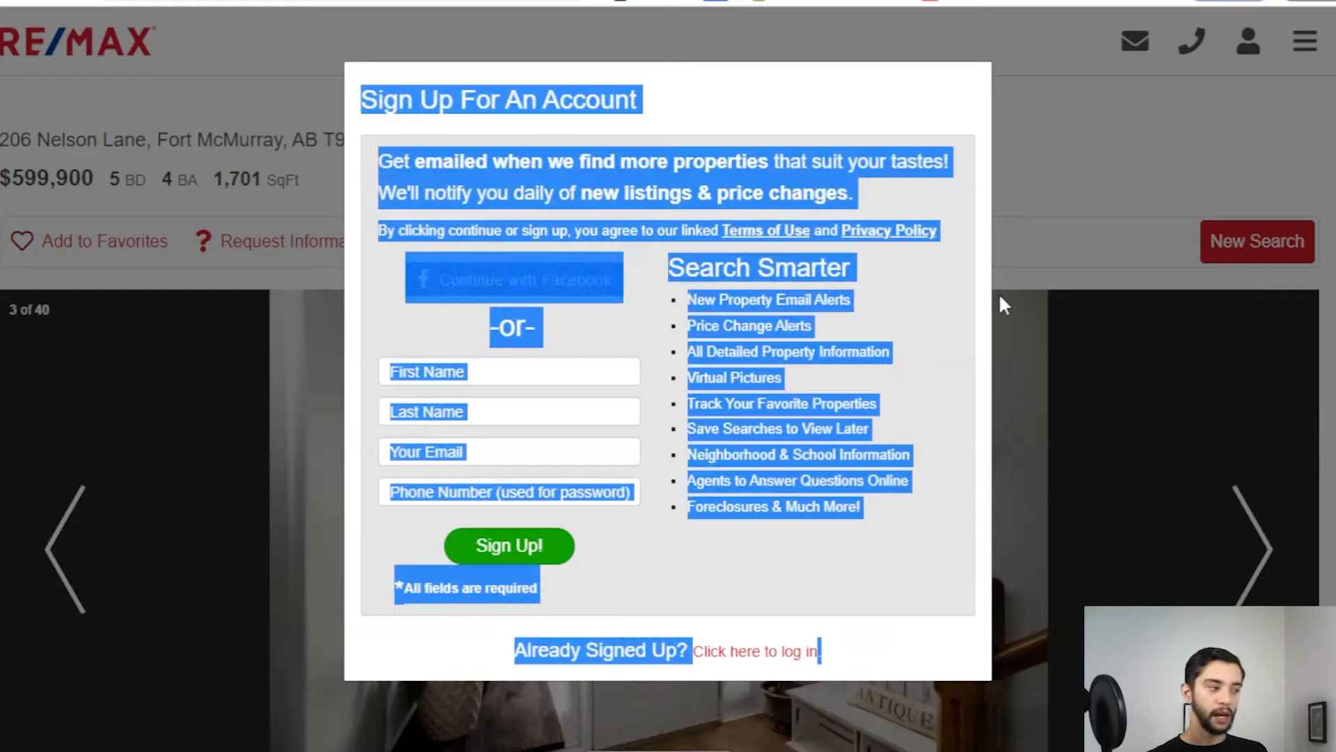
pyautogui.click(866, 641)
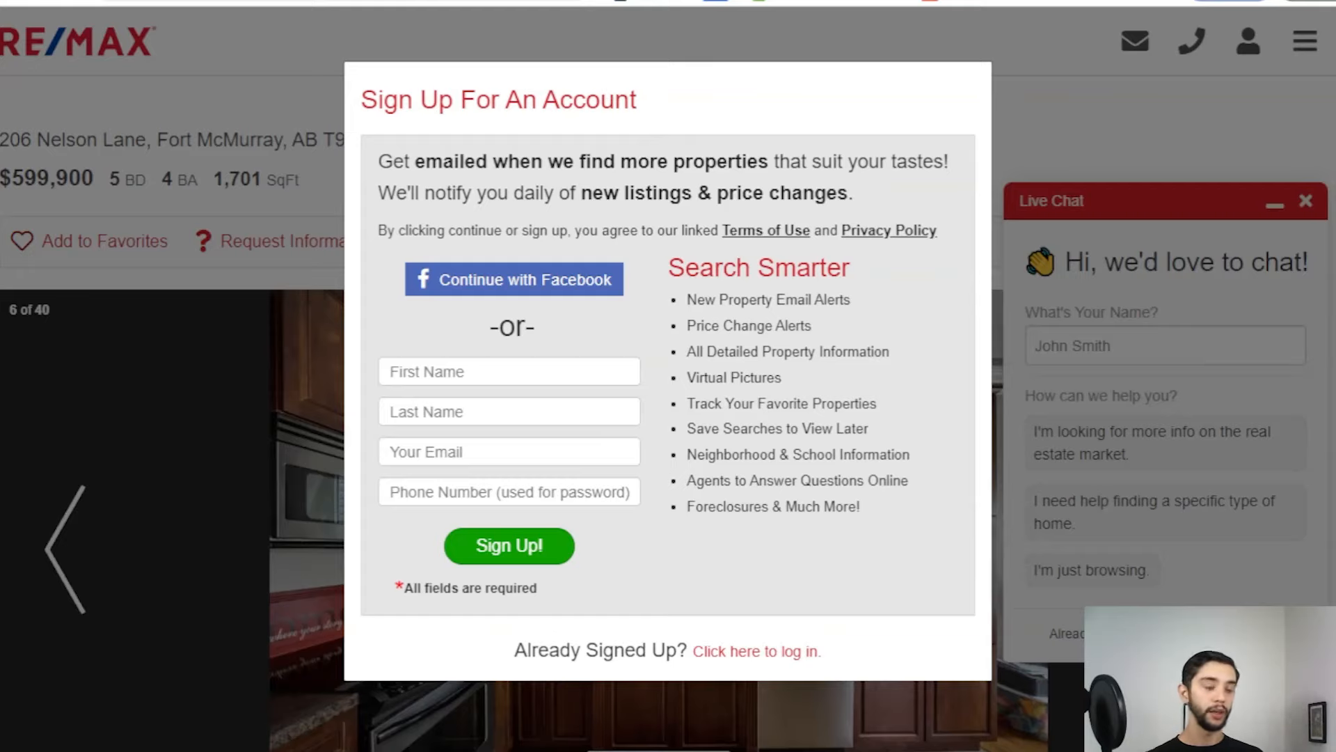
pyautogui.hotkey('ctrl', 't')
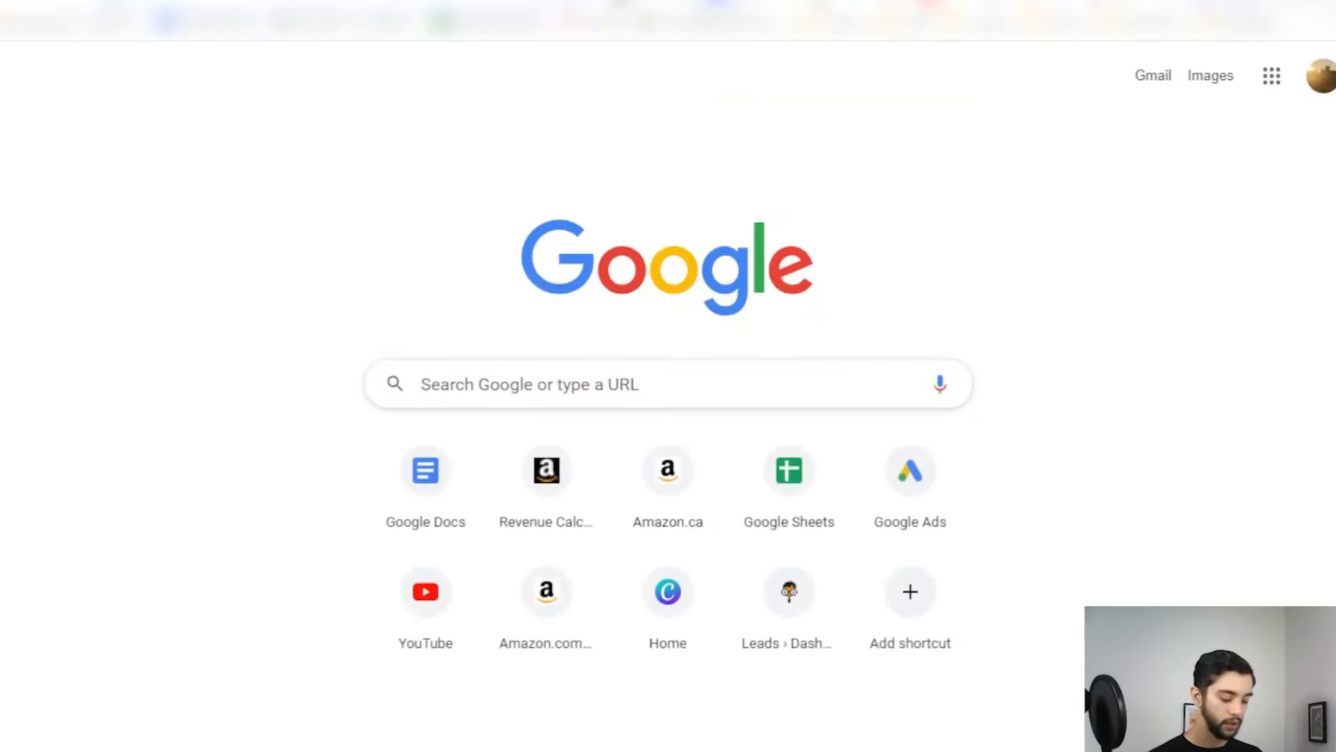
# Step: Load the Real Geeks leads site and choose Edit Website from the apps menu
pyautogui.write('reals.realgeeks.com')
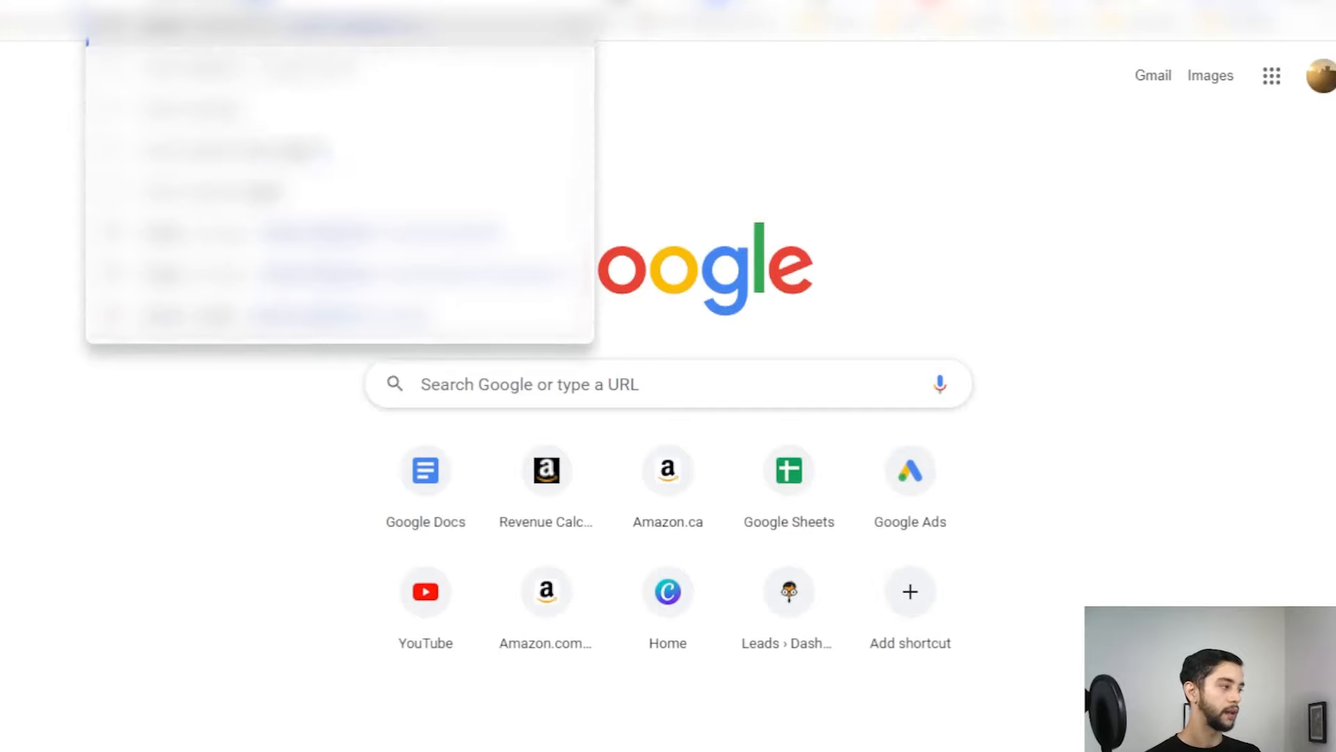
pyautogui.press('Return')
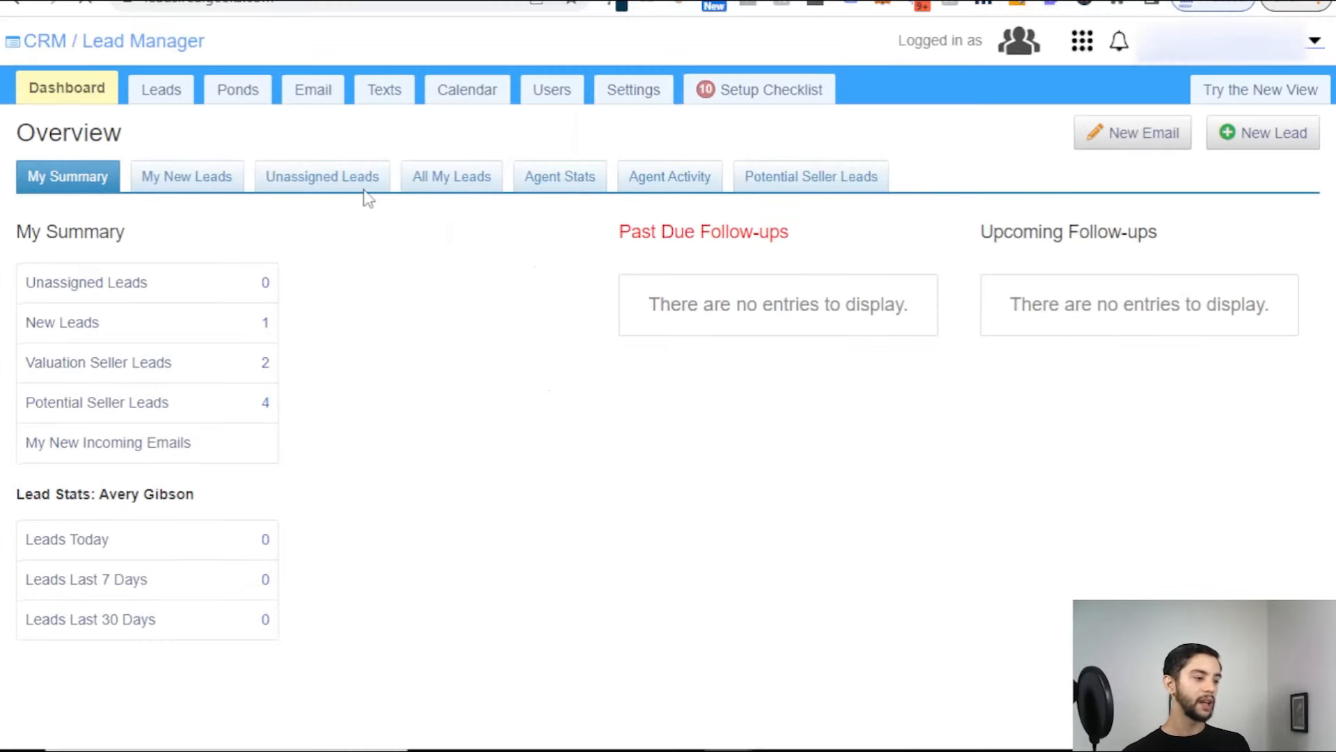
pyautogui.click(1083, 43)
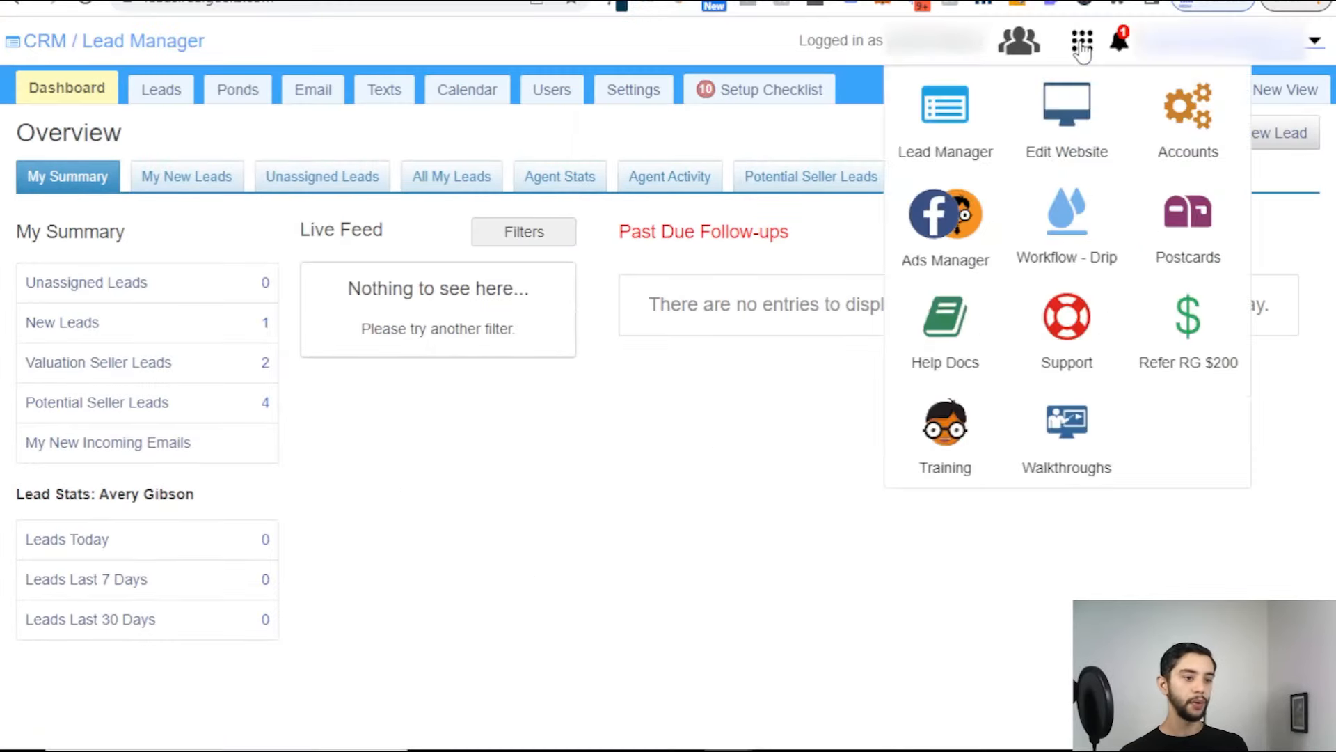
pyautogui.click(1082, 46)
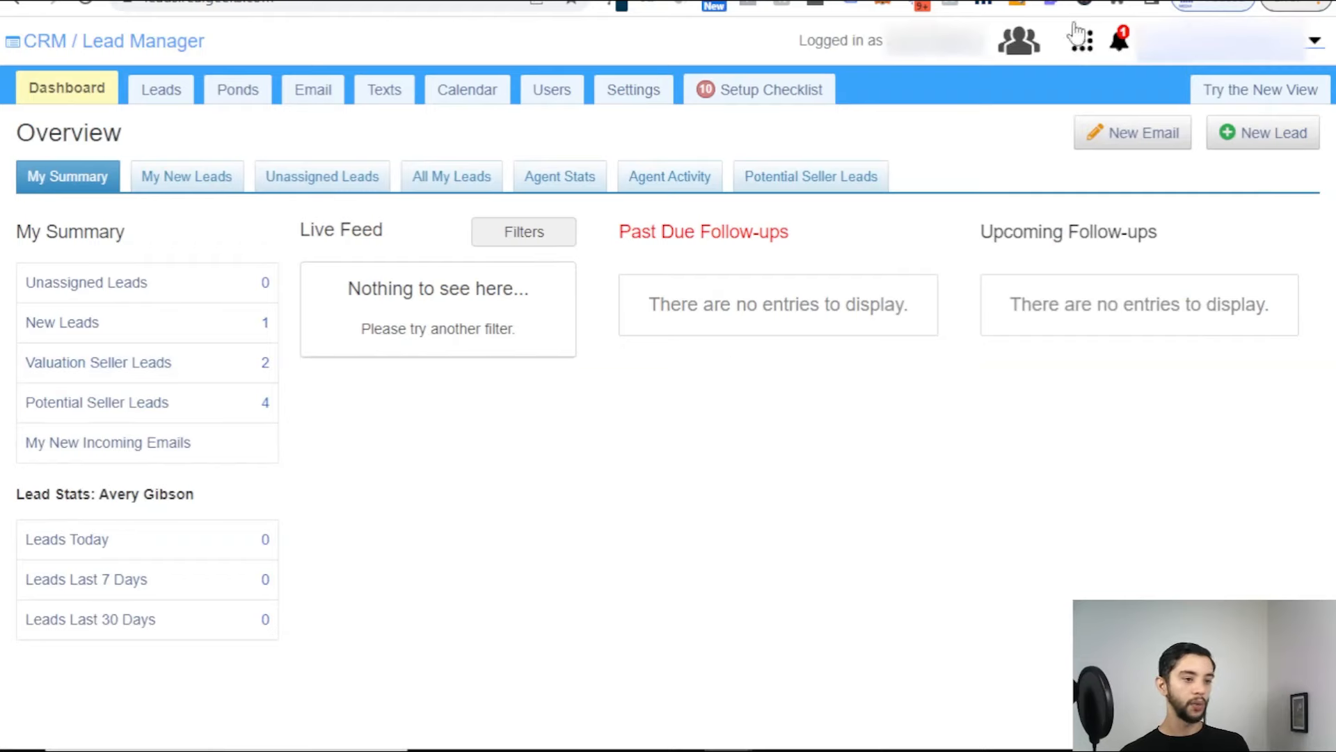
pyautogui.click(1089, 48)
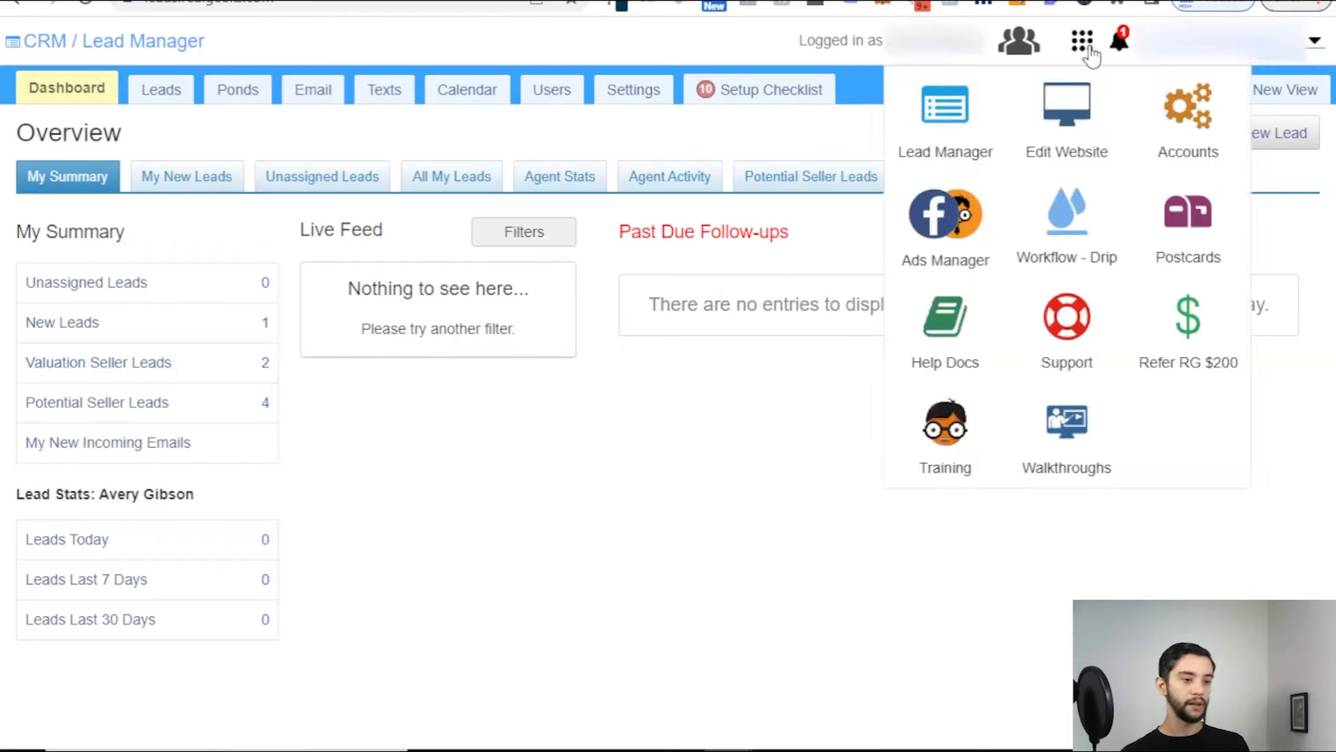
pyautogui.click(1083, 139)
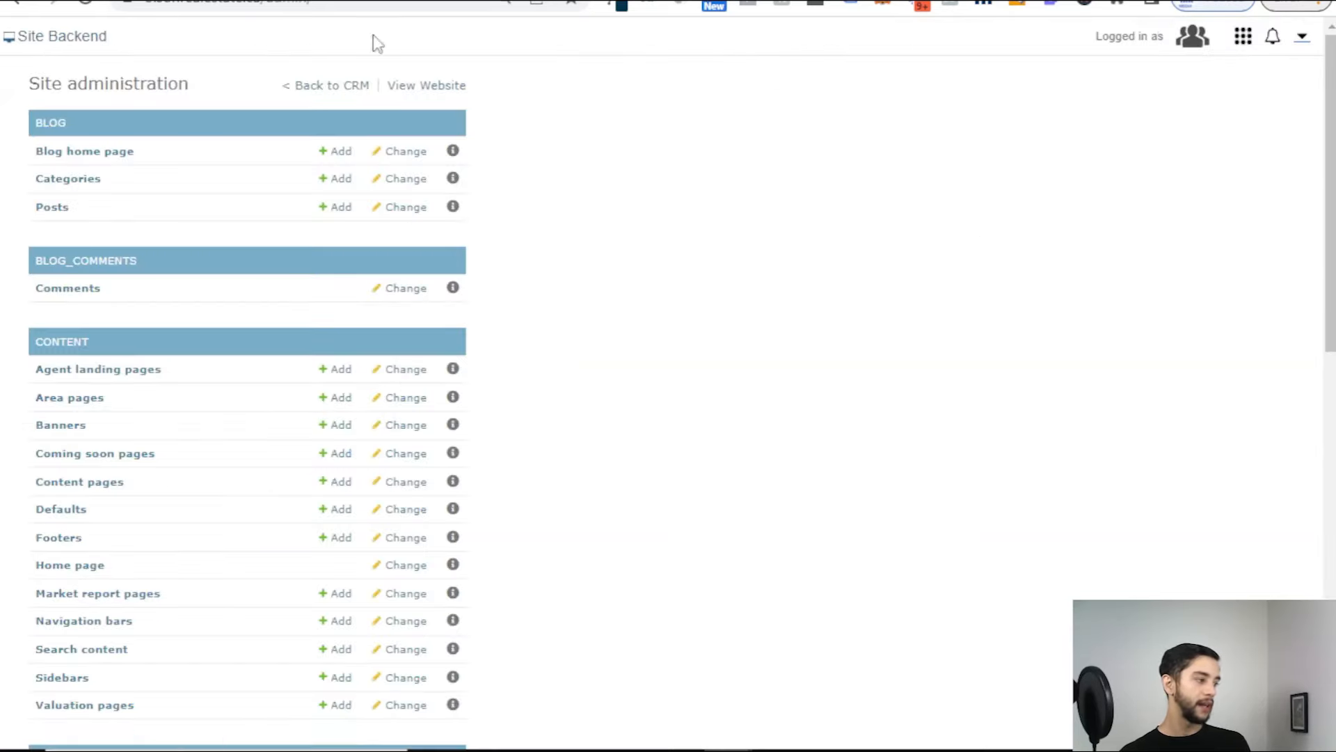
# Step: Open Site settings and go to Advanced Site Settings
pyautogui.scroll(-9, 149, 174)
pyautogui.scroll(-2, 139, 244)
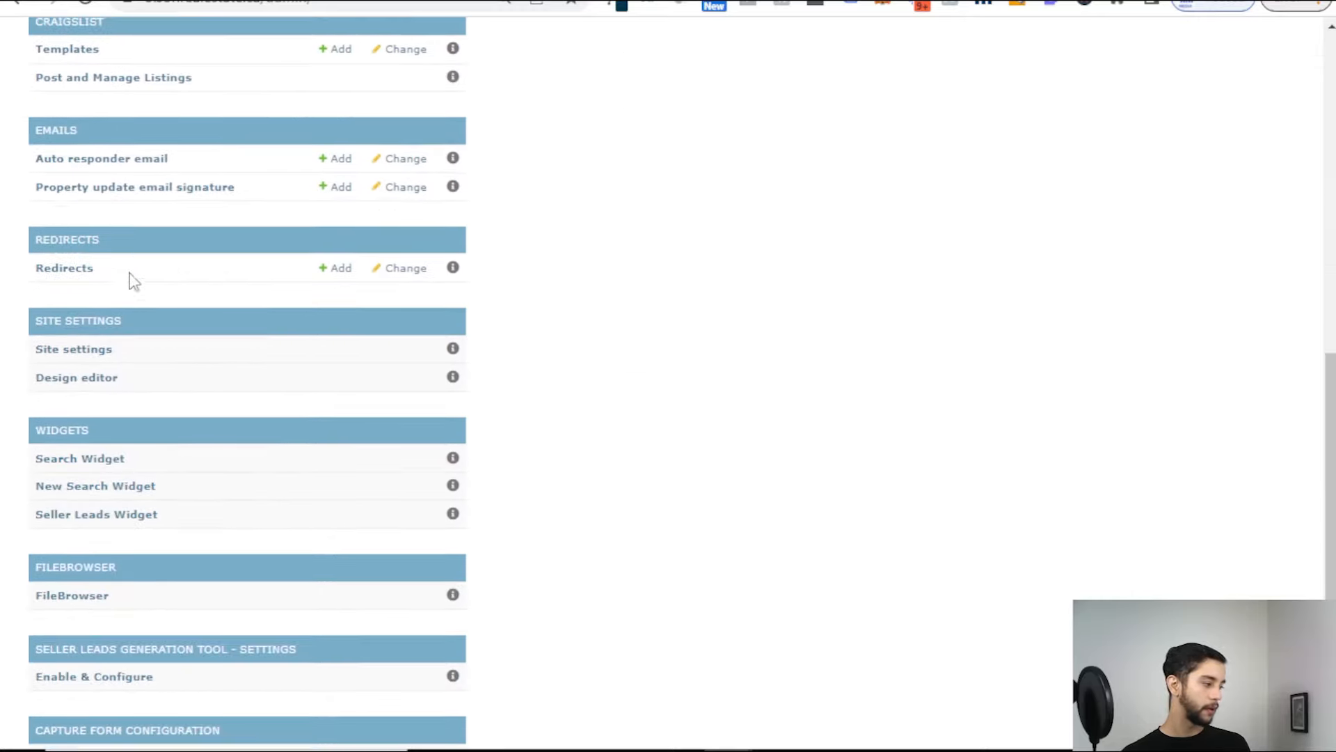
pyautogui.click(74, 349)
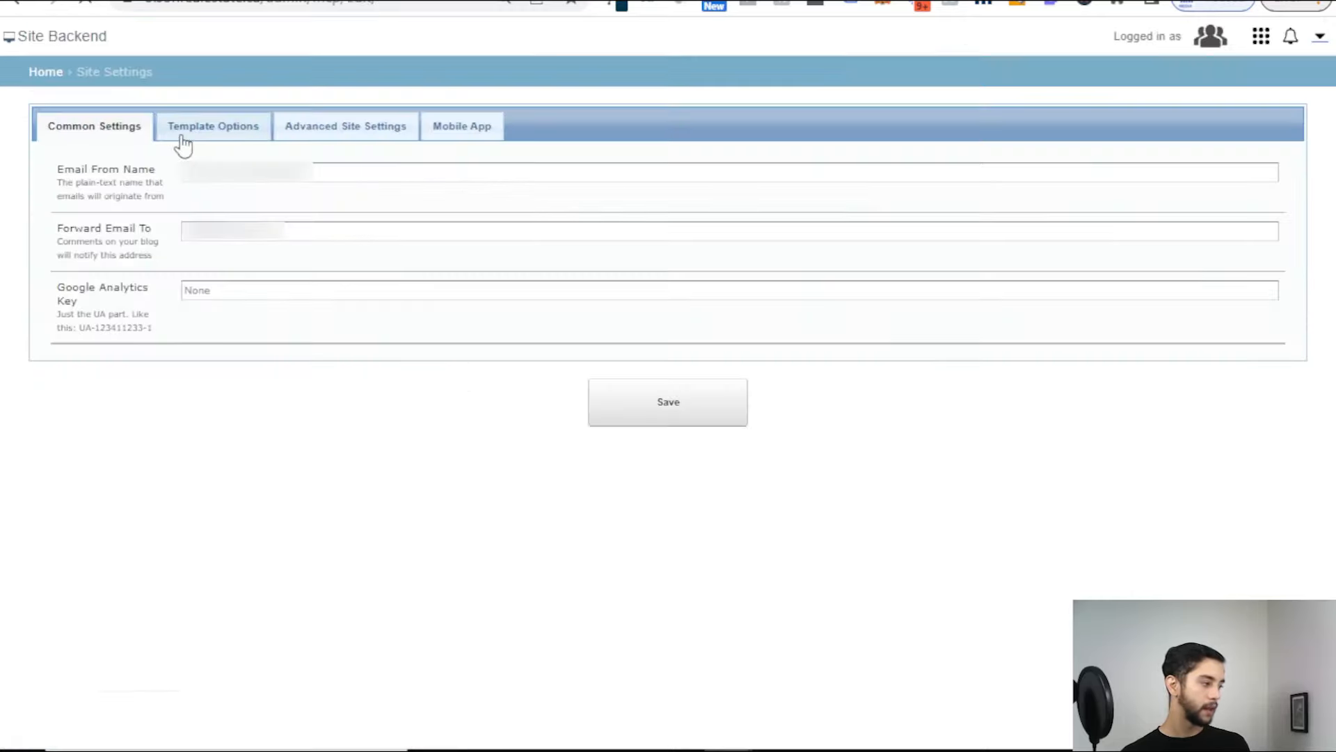
pyautogui.click(304, 127)
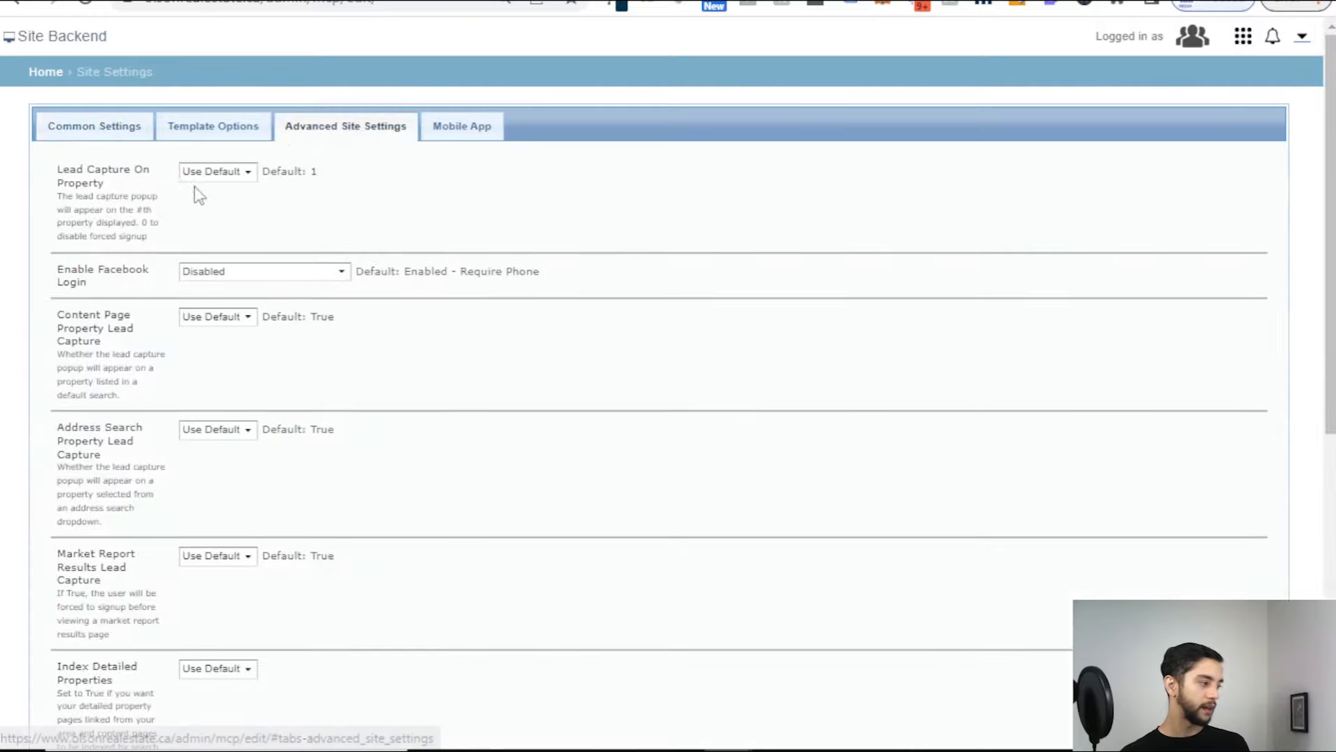
# Step: Try Lead Capture On Property at 1, then return it to Use Default (Default: 1)
pyautogui.moveTo(54, 187); pyautogui.dragTo(47, 175)
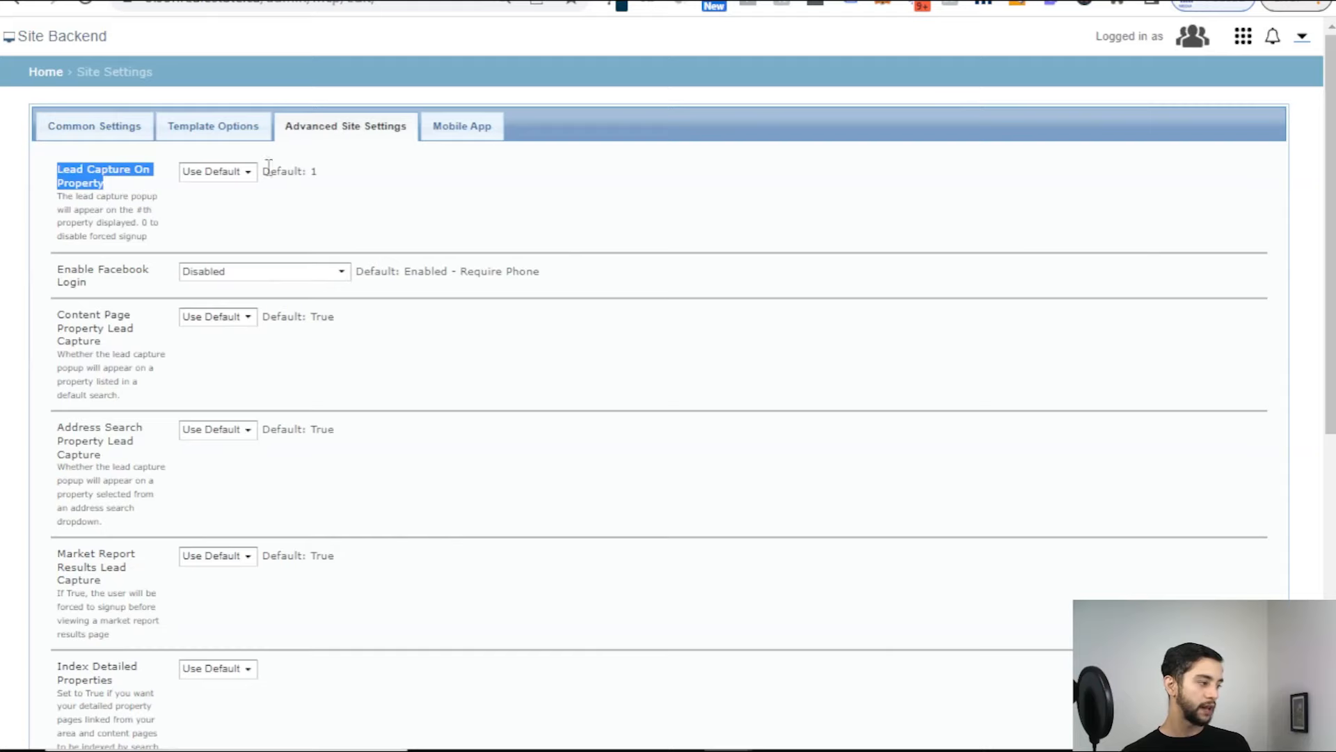
pyautogui.click(242, 172)
pyautogui.click(244, 174)
pyautogui.moveTo(260, 171); pyautogui.dragTo(319, 167)
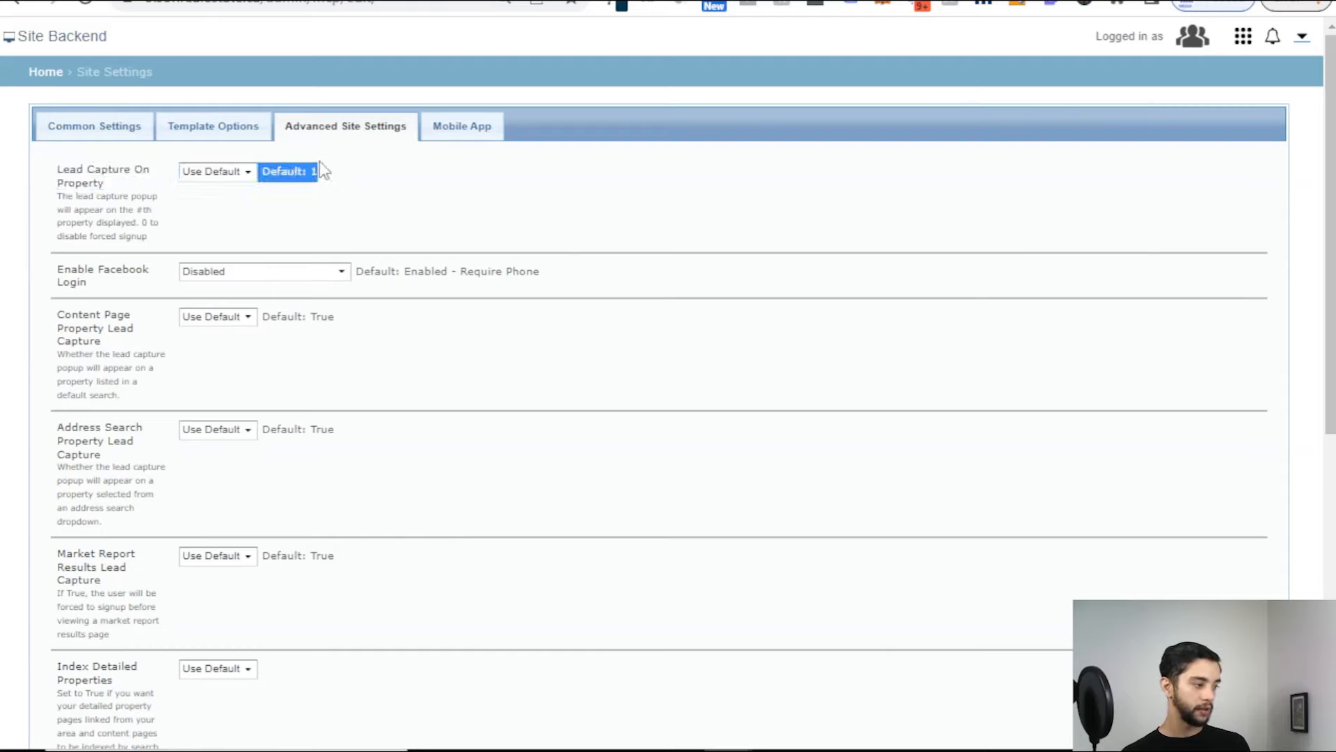
pyautogui.click(245, 172)
pyautogui.click(216, 218)
pyautogui.click(303, 210)
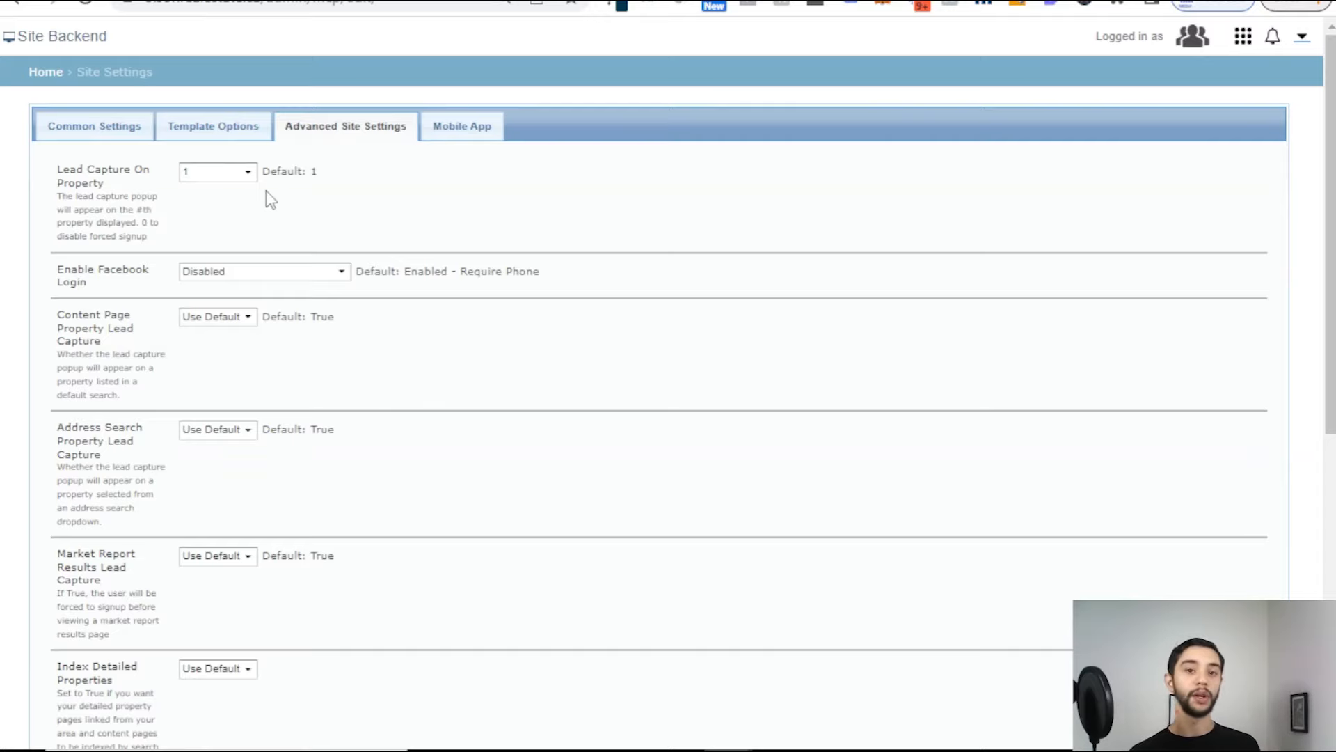
pyautogui.click(252, 172)
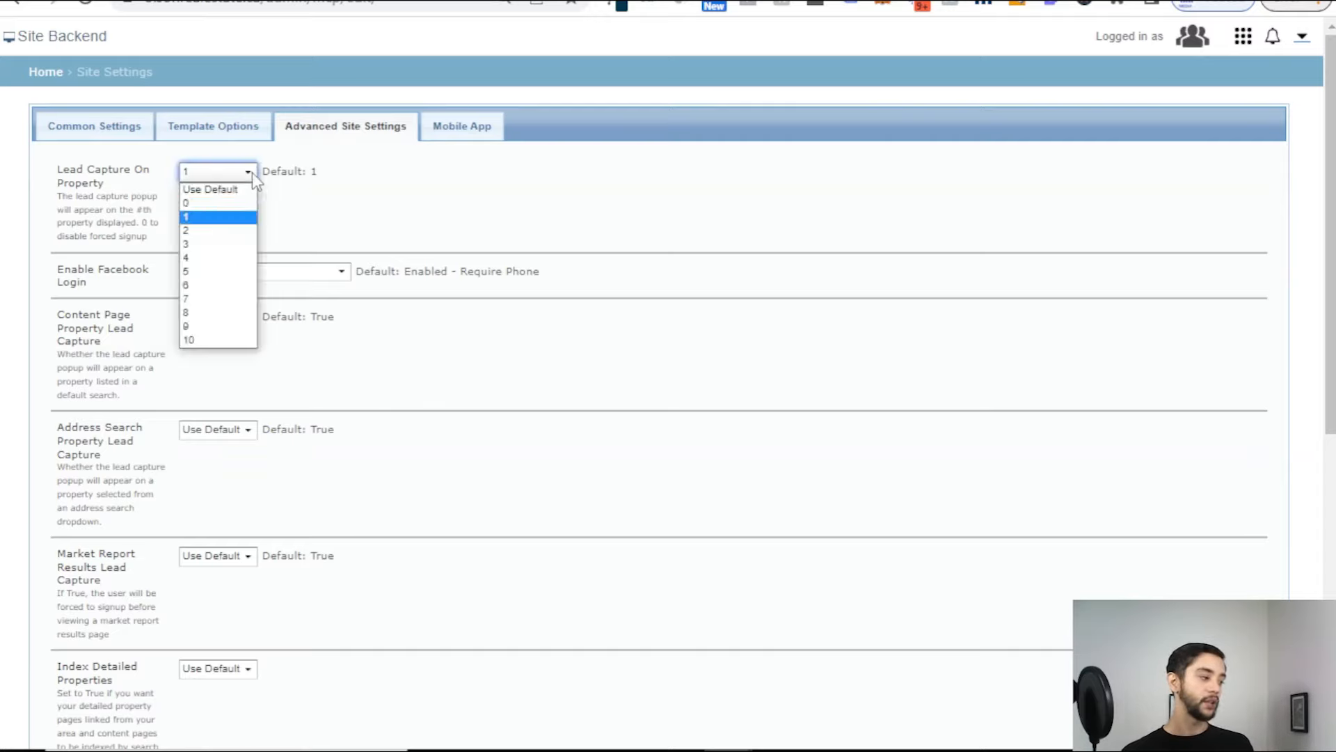
pyautogui.click(219, 216)
pyautogui.click(238, 173)
pyautogui.click(233, 190)
pyautogui.moveTo(265, 173); pyautogui.dragTo(324, 175)
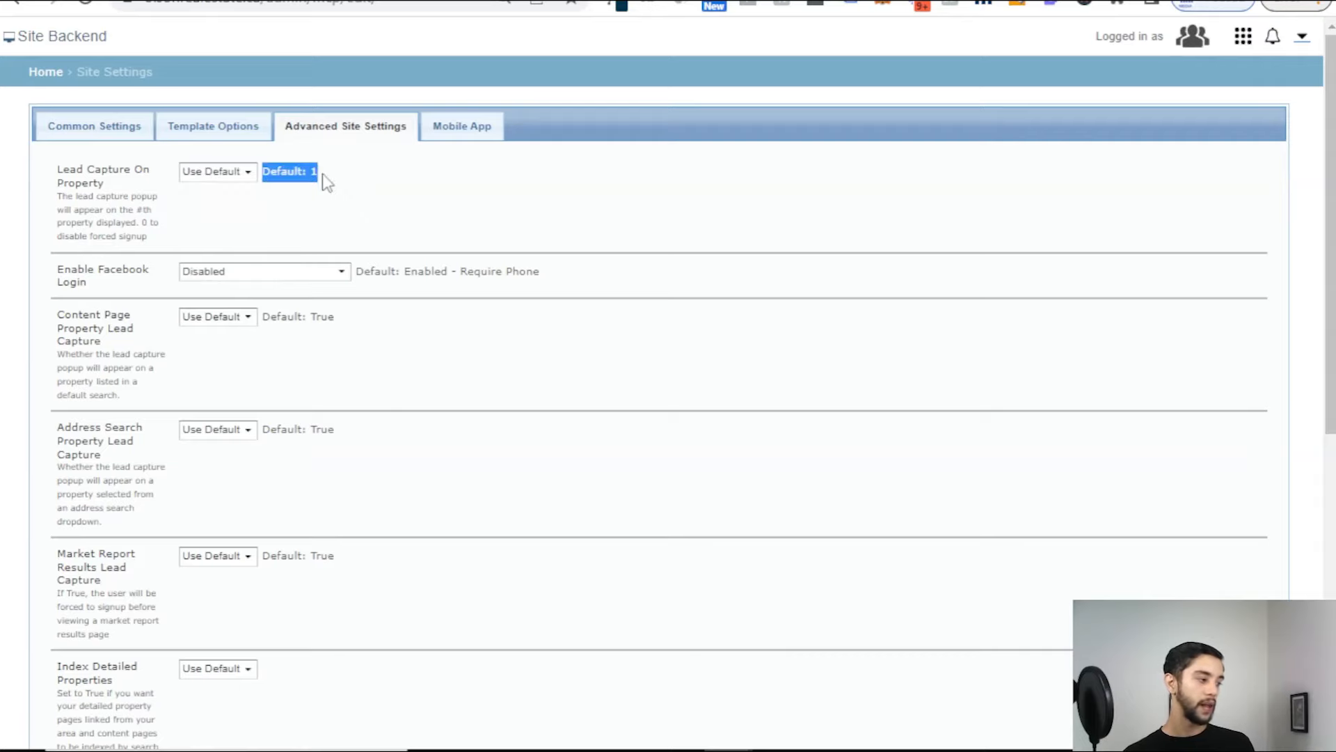
# Step: Check the listing tab, save the site settings, and return to the Setup Facebook Pixel step
pyautogui.hotkey('alt', 'Tab')
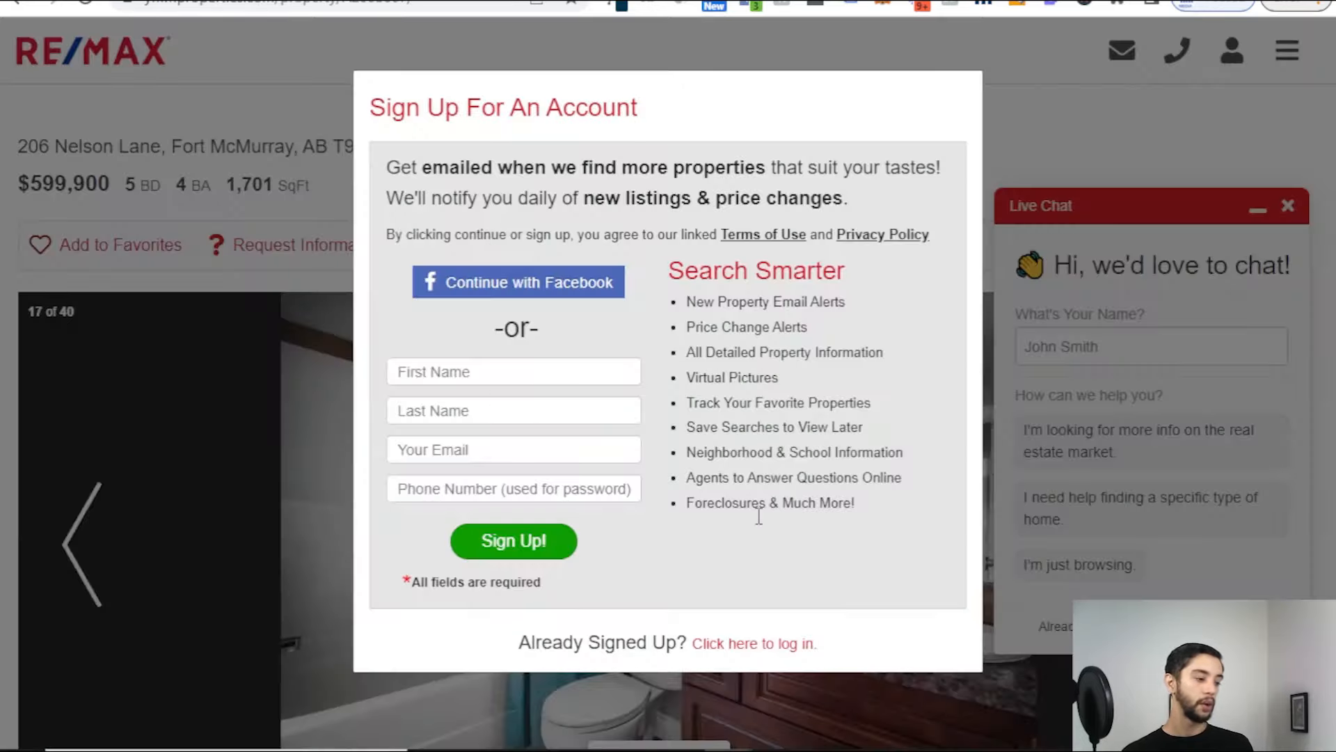
pyautogui.hotkey('alt', 'Tab')
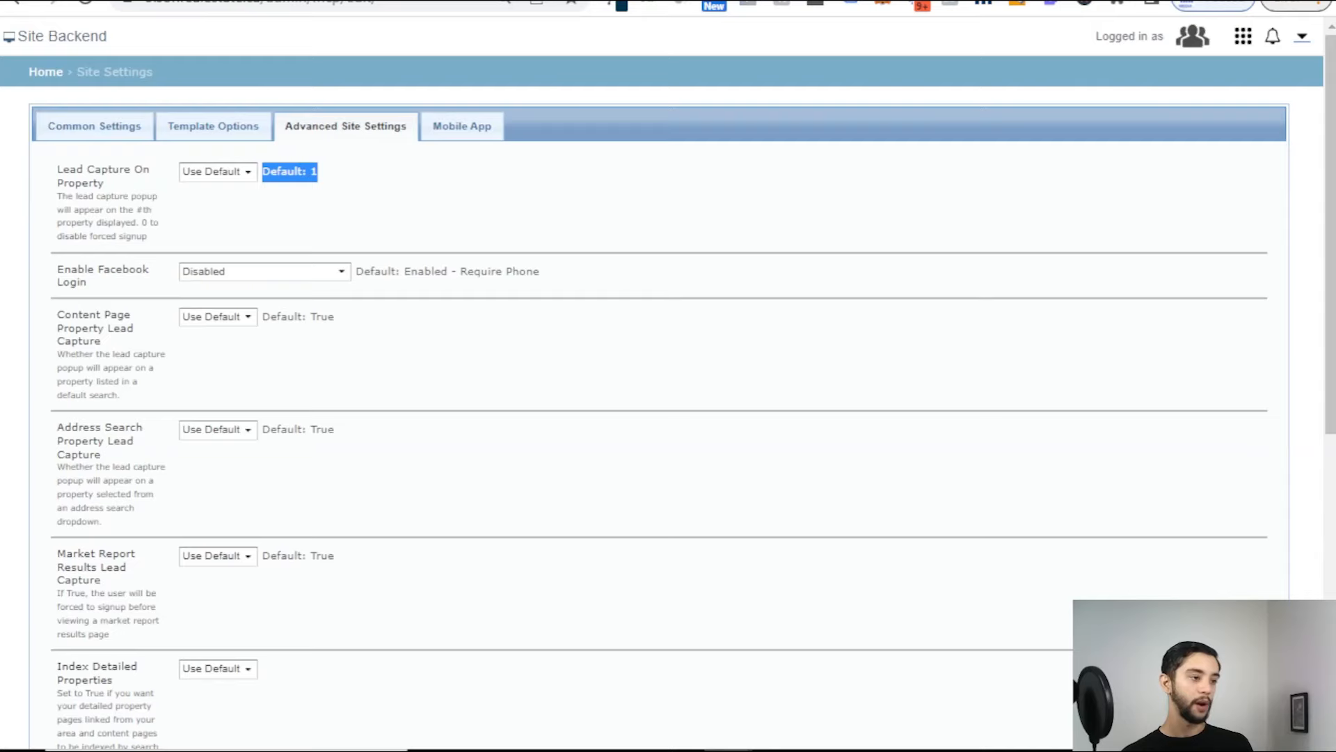
pyautogui.click(231, 175)
pyautogui.click(306, 189)
pyautogui.scroll(-8, 299, 201)
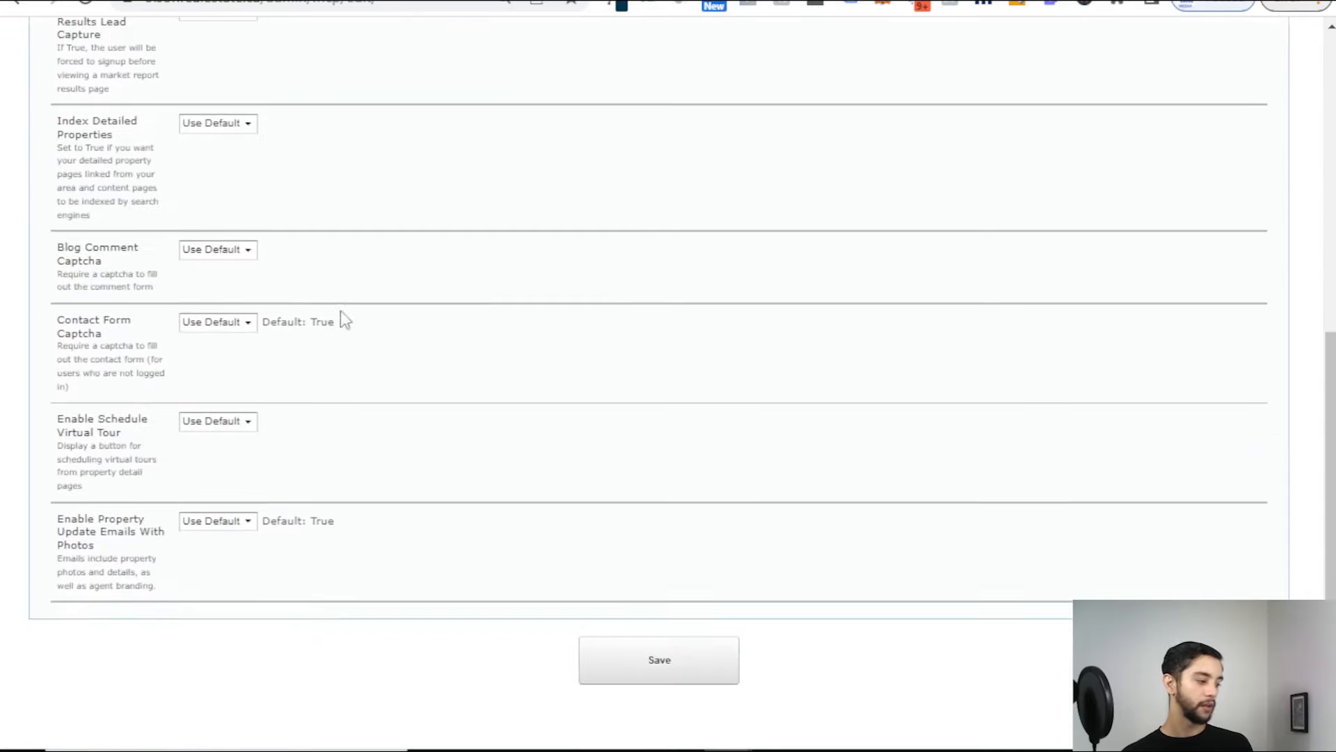
pyautogui.click(685, 686)
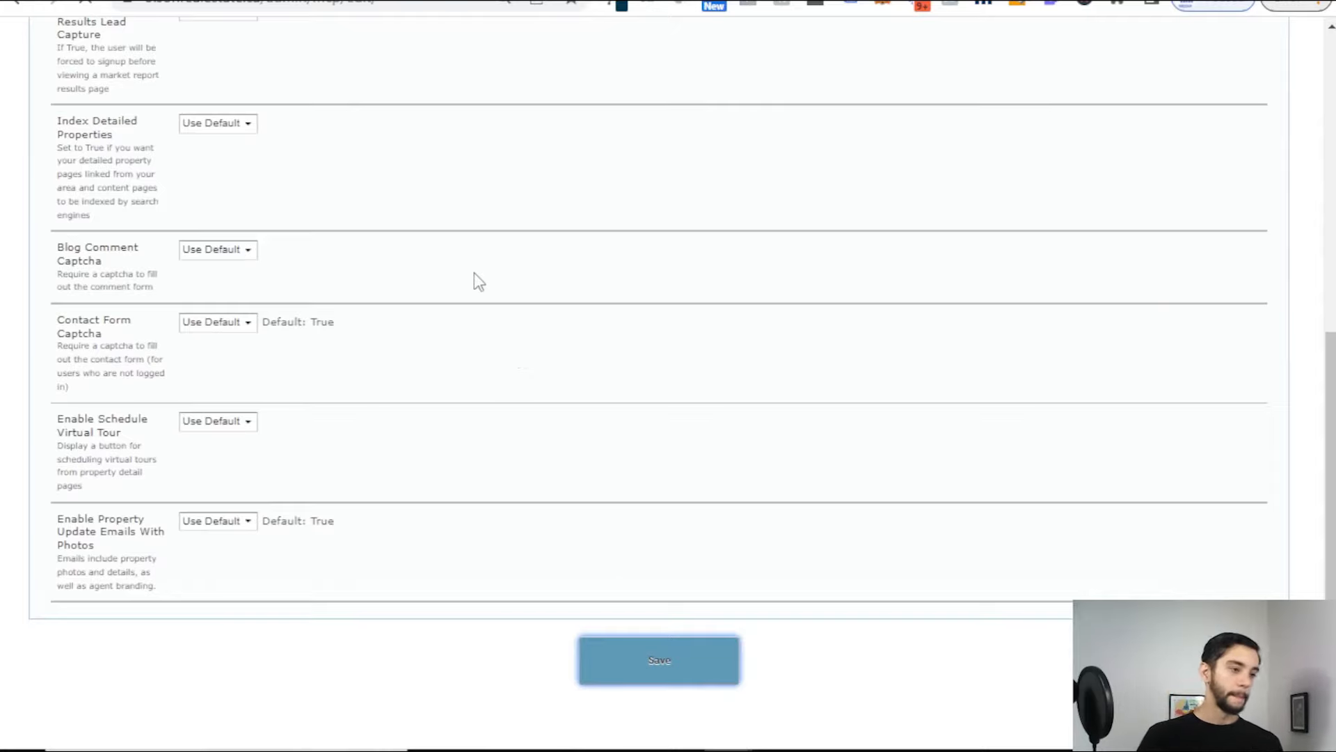
pyautogui.scroll(3, 498, 271)
pyautogui.scroll(4, 525, 270)
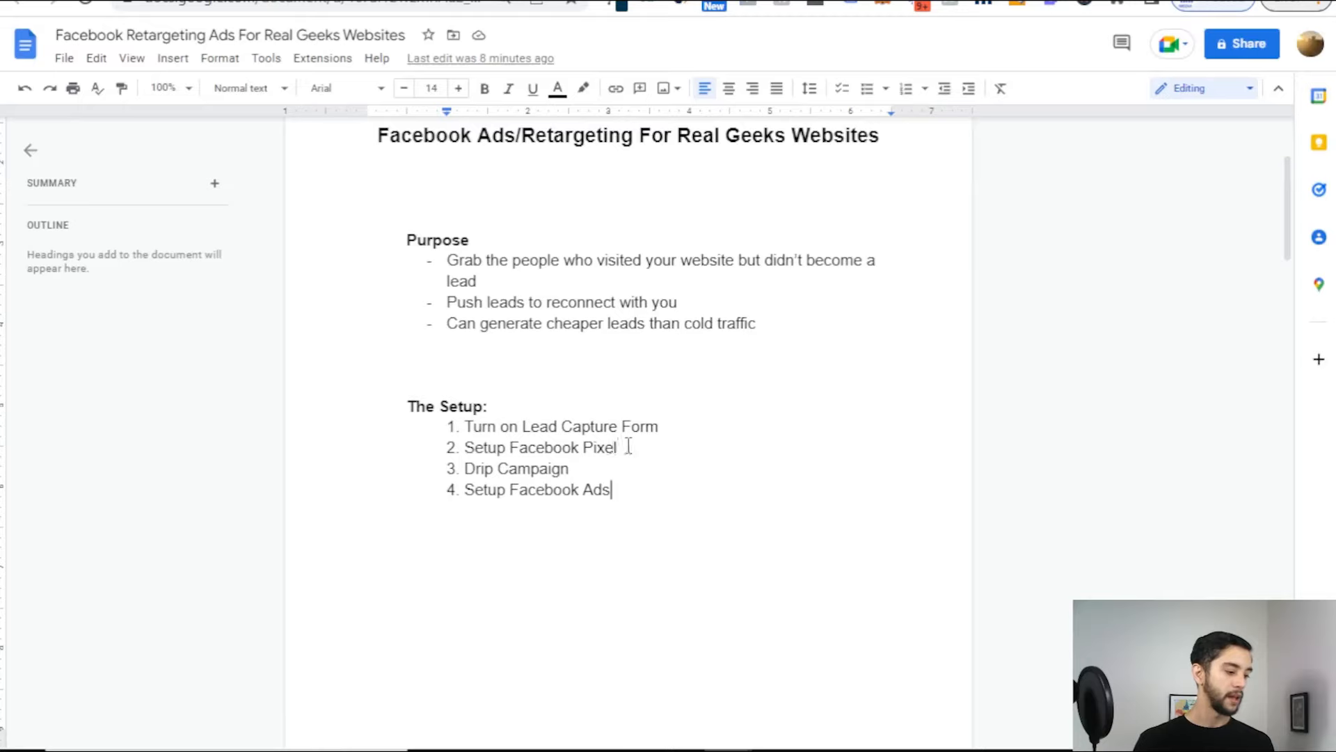
pyautogui.click(631, 446)
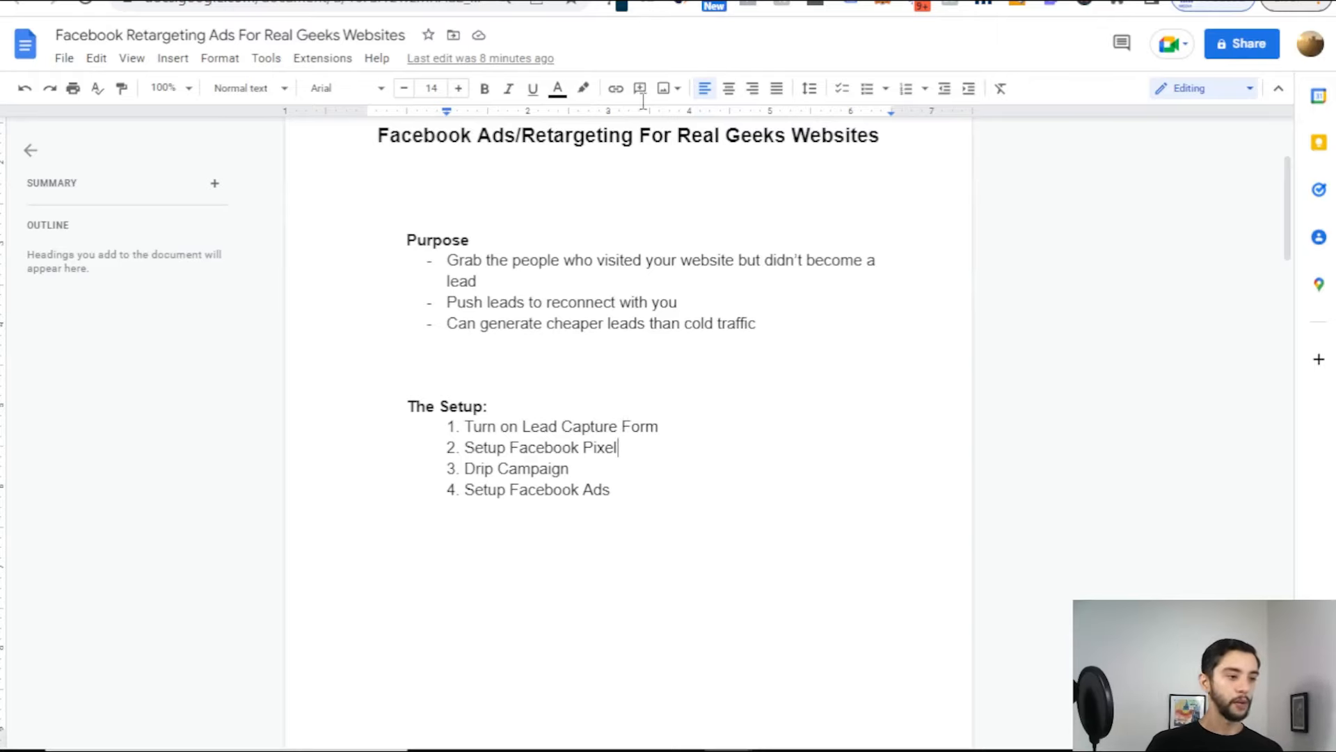
# Step: Open a new browser tab and begin entering business.facebook.com
pyautogui.hotkey('ctrl', 'Tab')
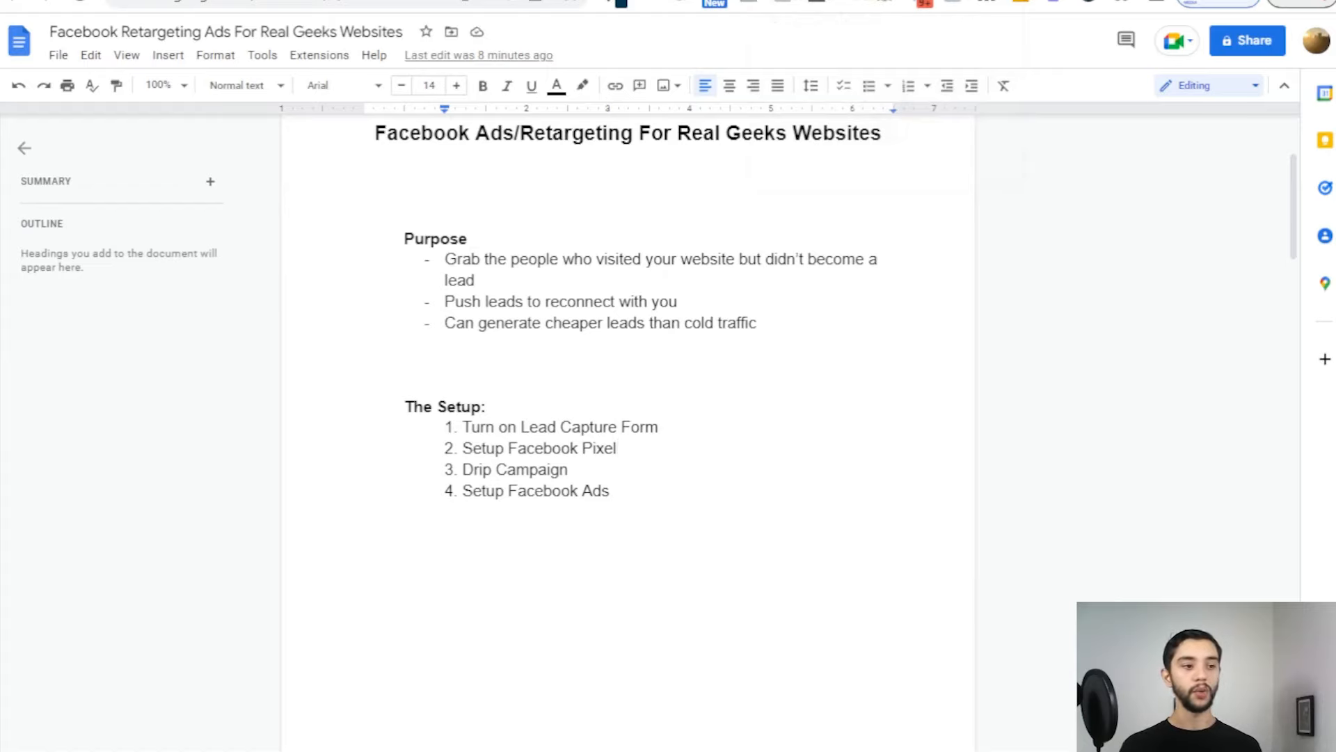
pyautogui.hotkey('ctrl', 't')
pyautogui.write('business.facebook.c')
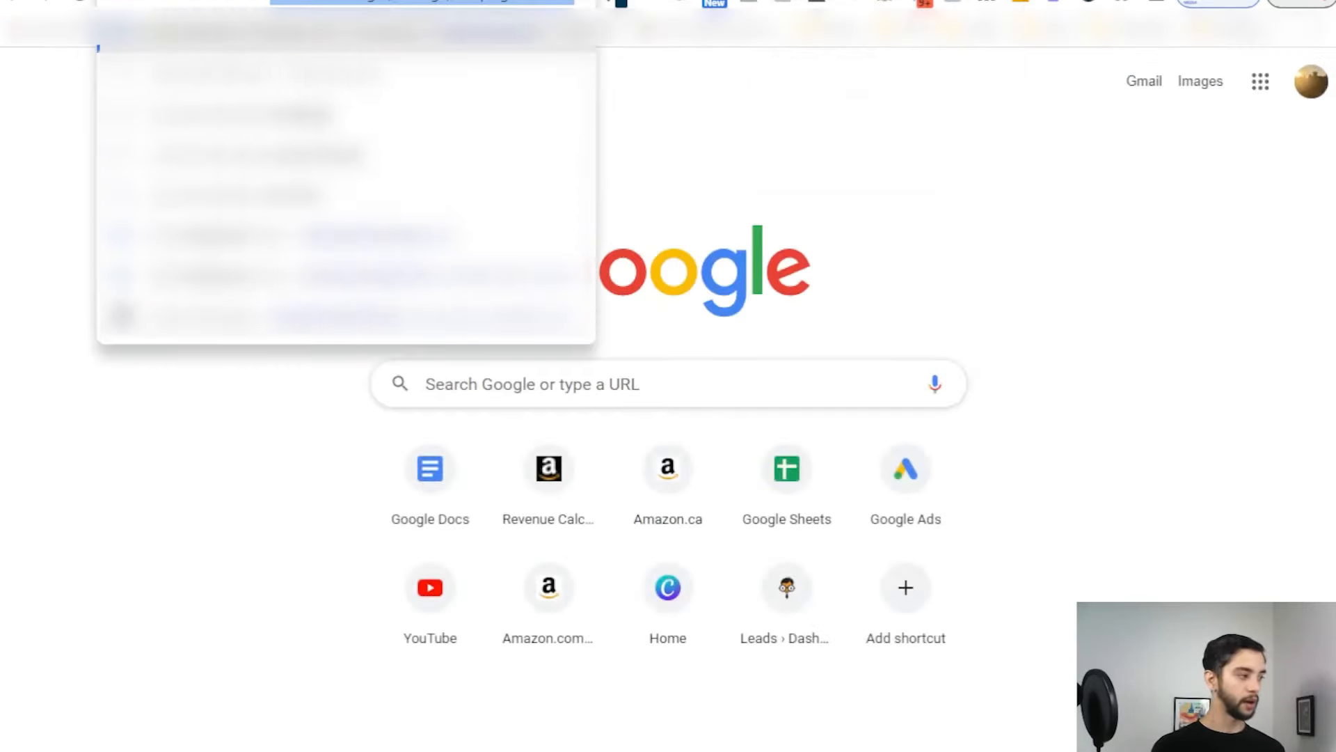
# Step: Correct the address to business.facebook.com and load Meta Business Suite Home
pyautogui.press('BackSpace')
pyautogui.press('BackSpace')
pyautogui.write('com')
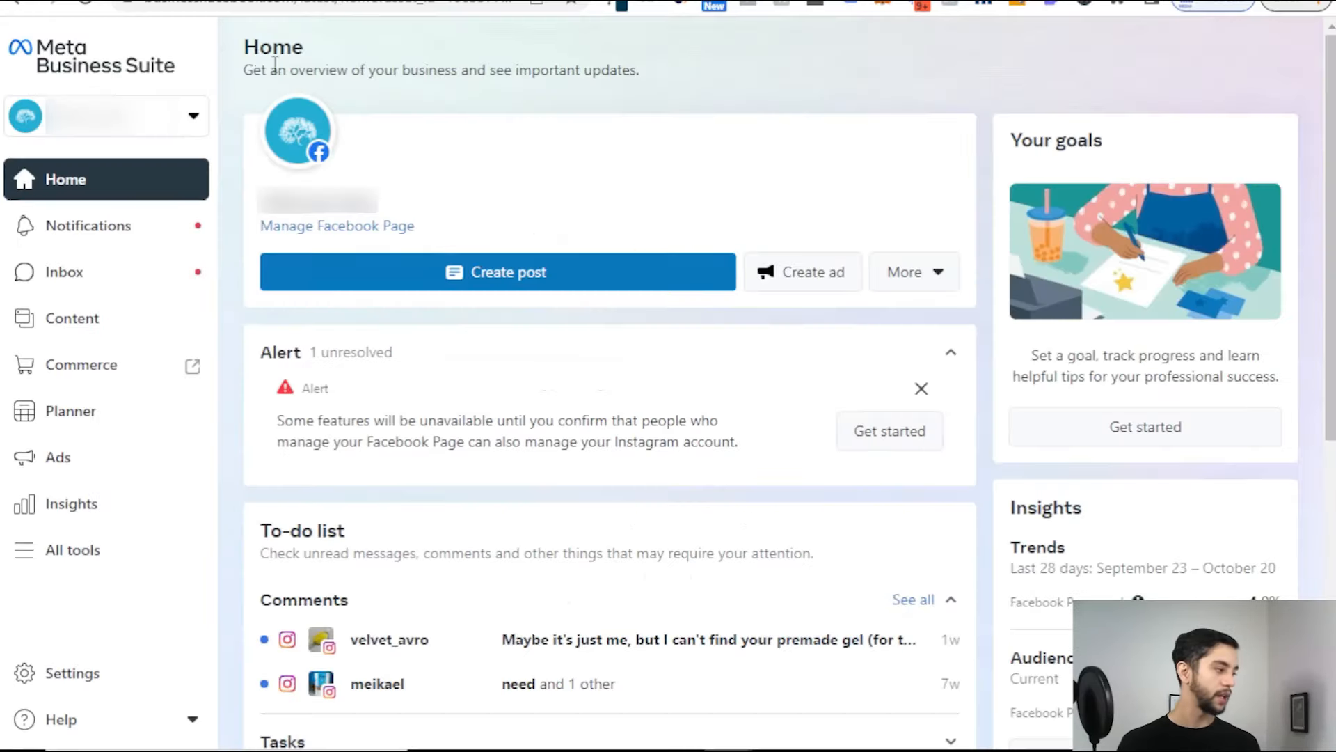
# Step: Open the full Business settings from Settings and view the People list
pyautogui.moveTo(319, 174)
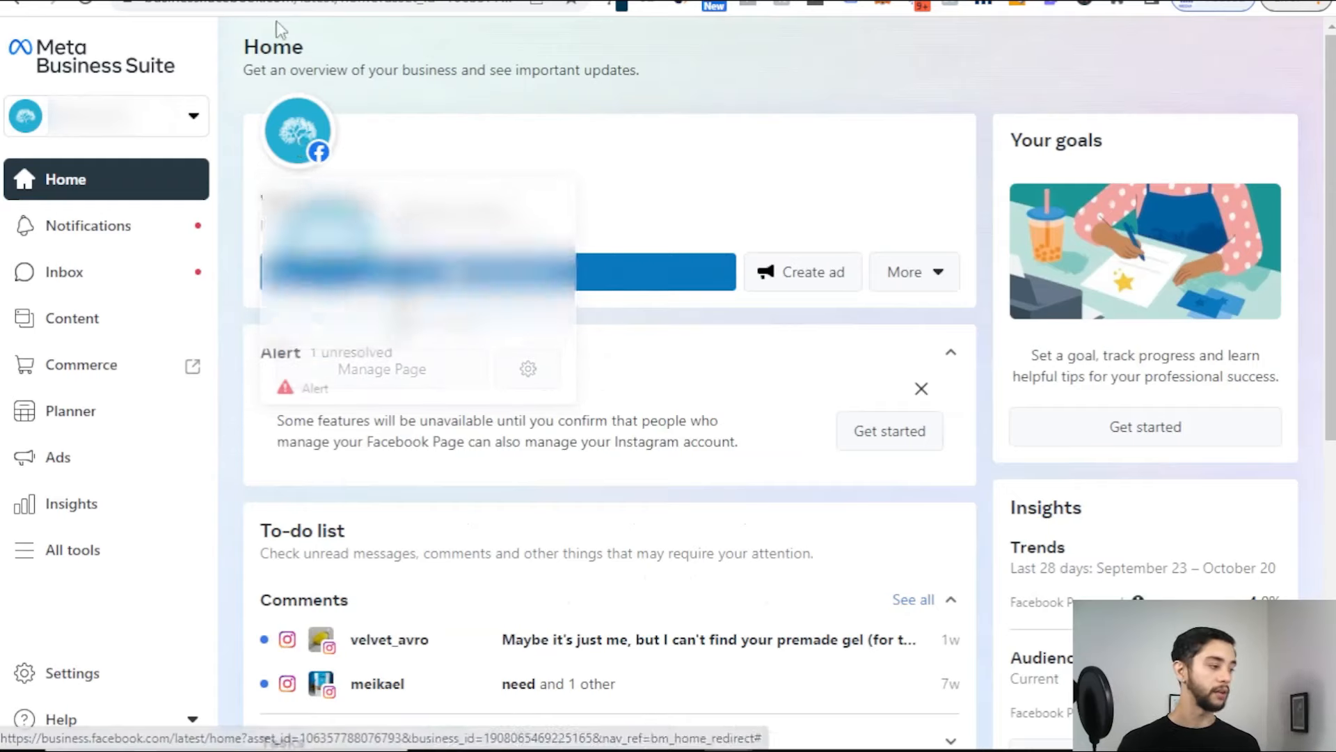
pyautogui.doubleClick(387, 71)
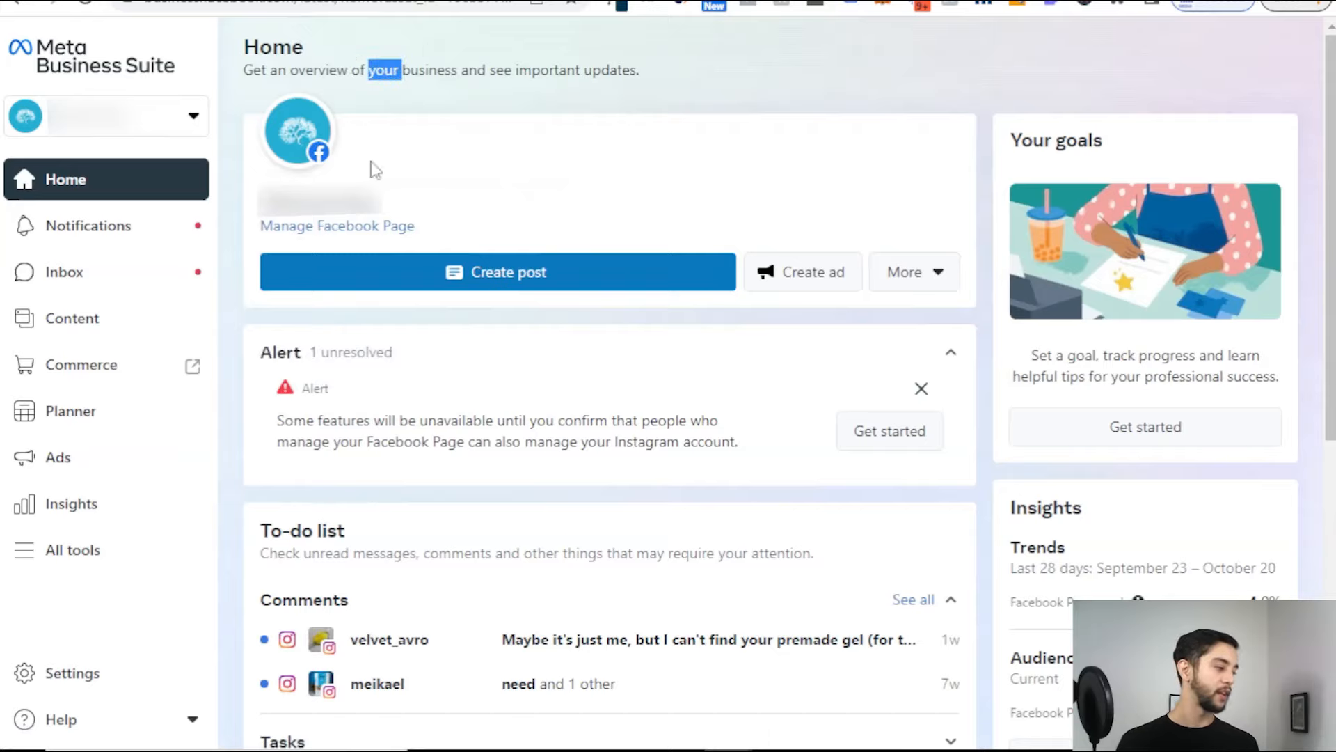
pyautogui.click(501, 64)
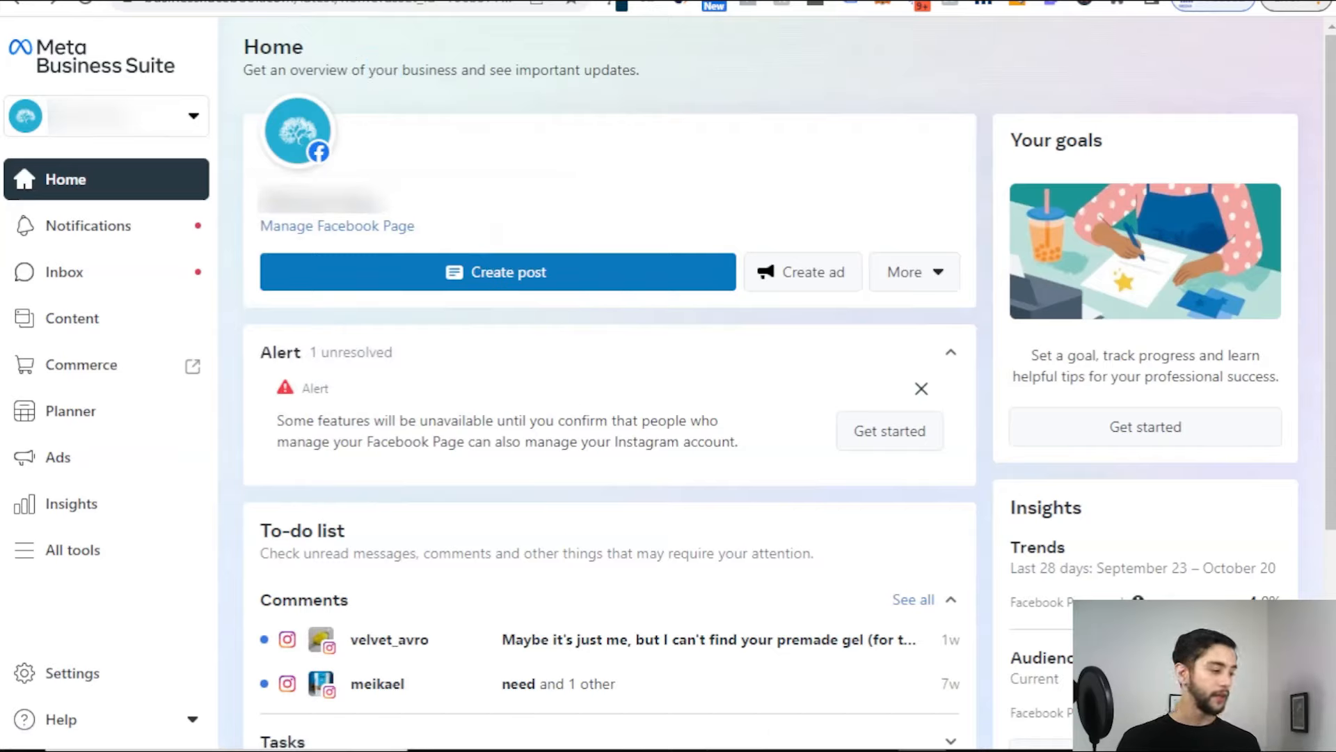
pyautogui.click(97, 680)
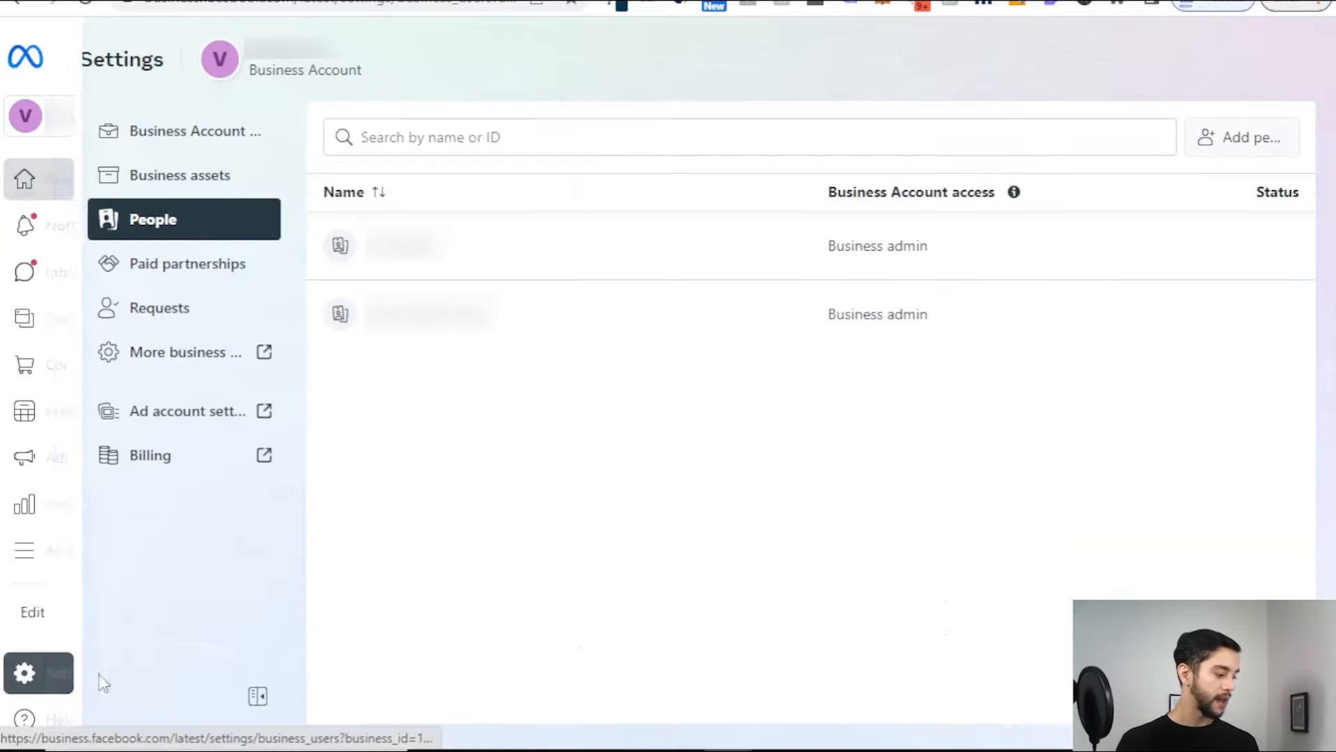
pyautogui.click(205, 354)
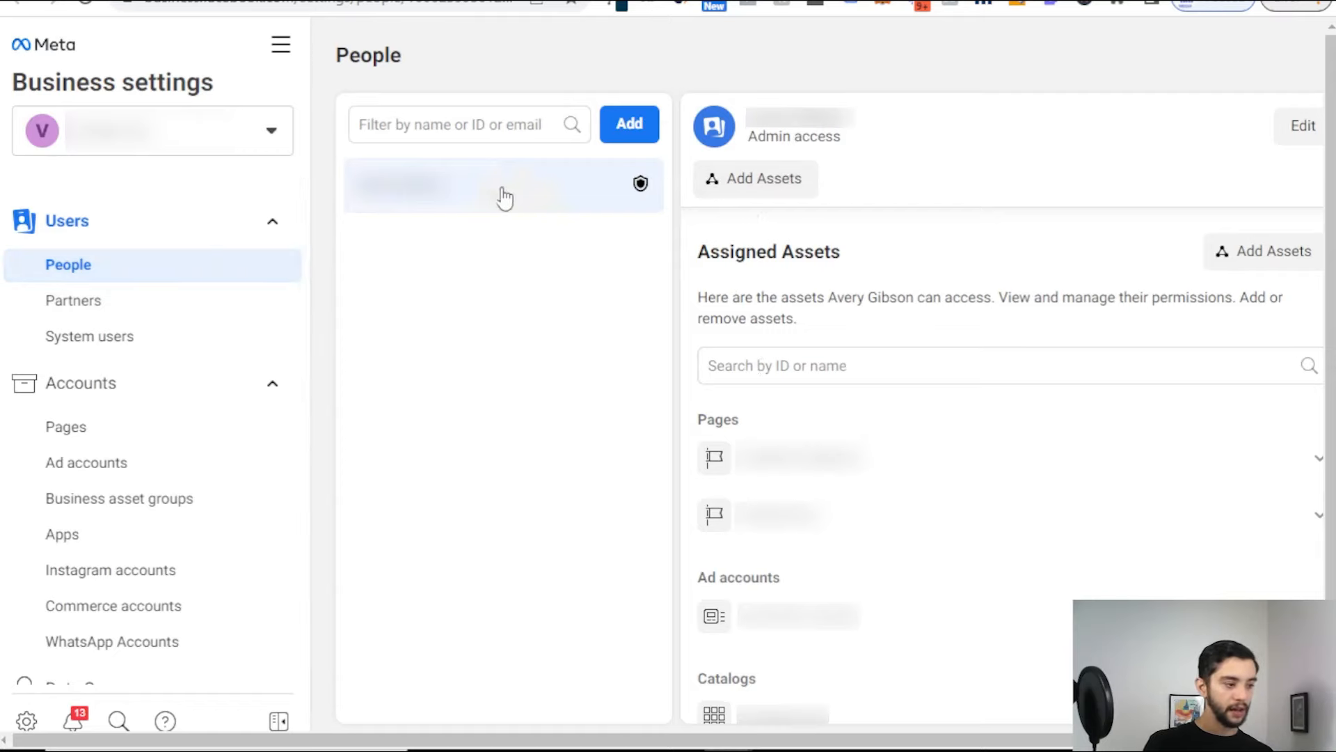
pyautogui.click(413, 125)
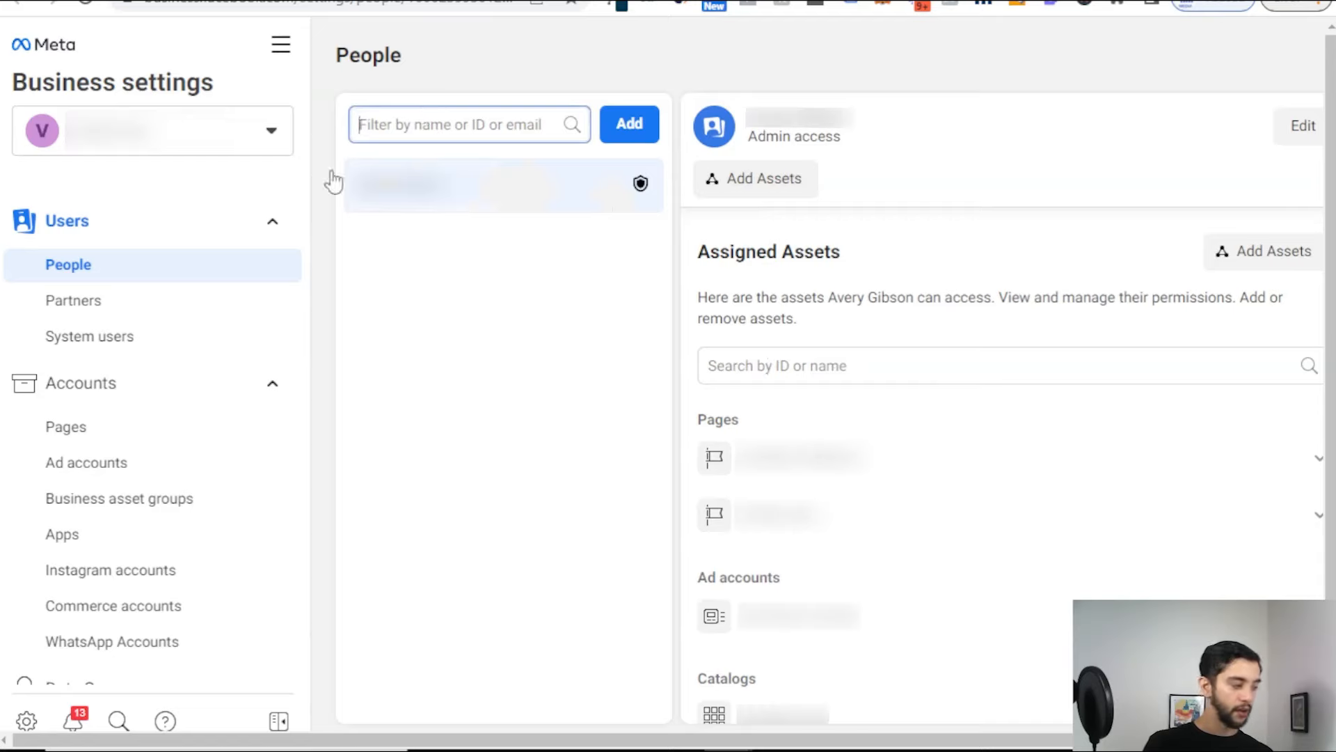
pyautogui.scroll(-2, 179, 295)
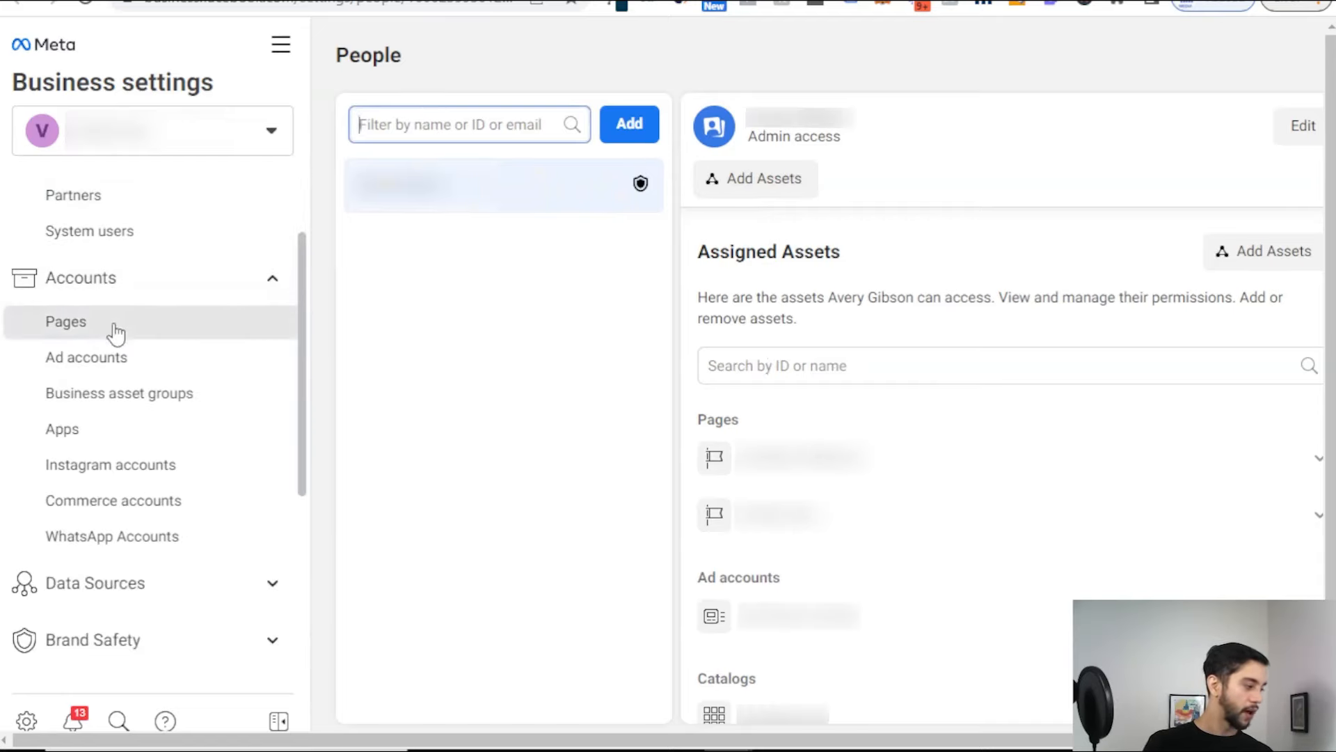
# Step: Browse the Pages and Ad accounts lists, then open Business info
pyautogui.click(114, 325)
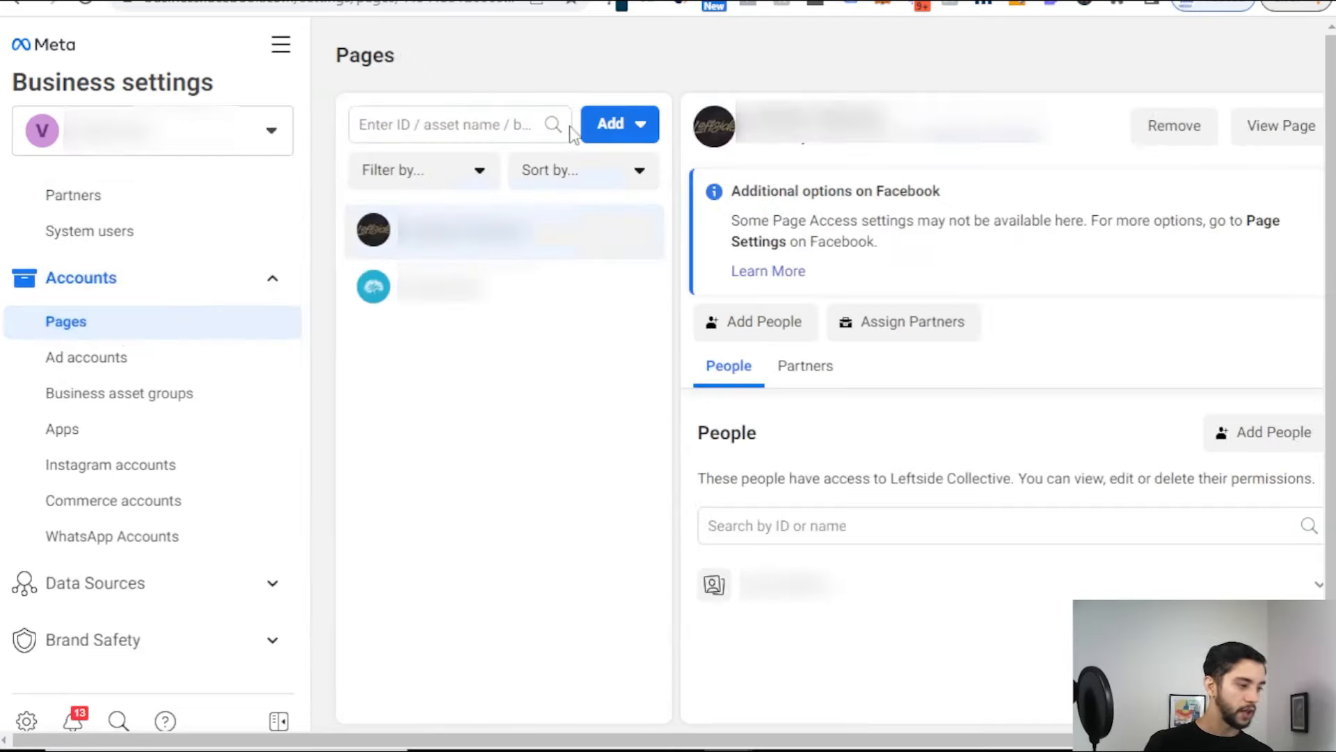
pyautogui.click(472, 133)
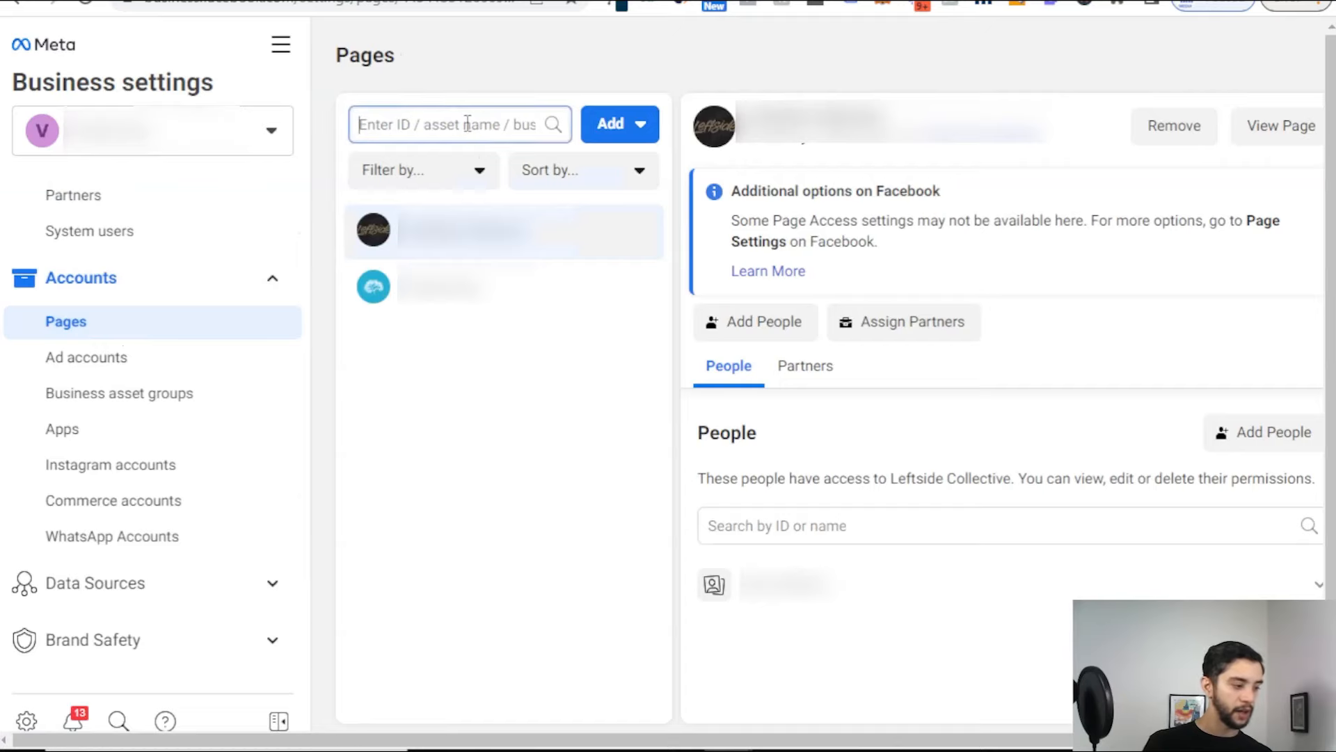
pyautogui.click(100, 365)
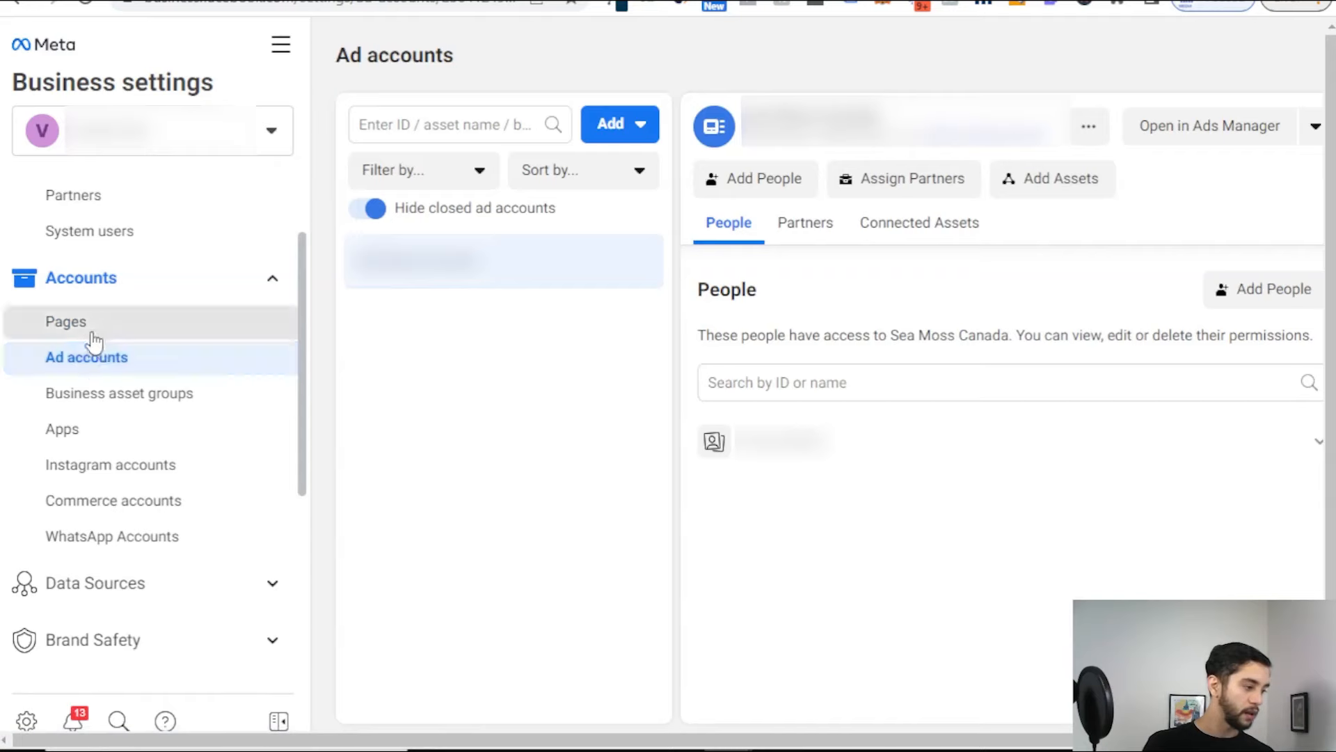
pyautogui.click(93, 327)
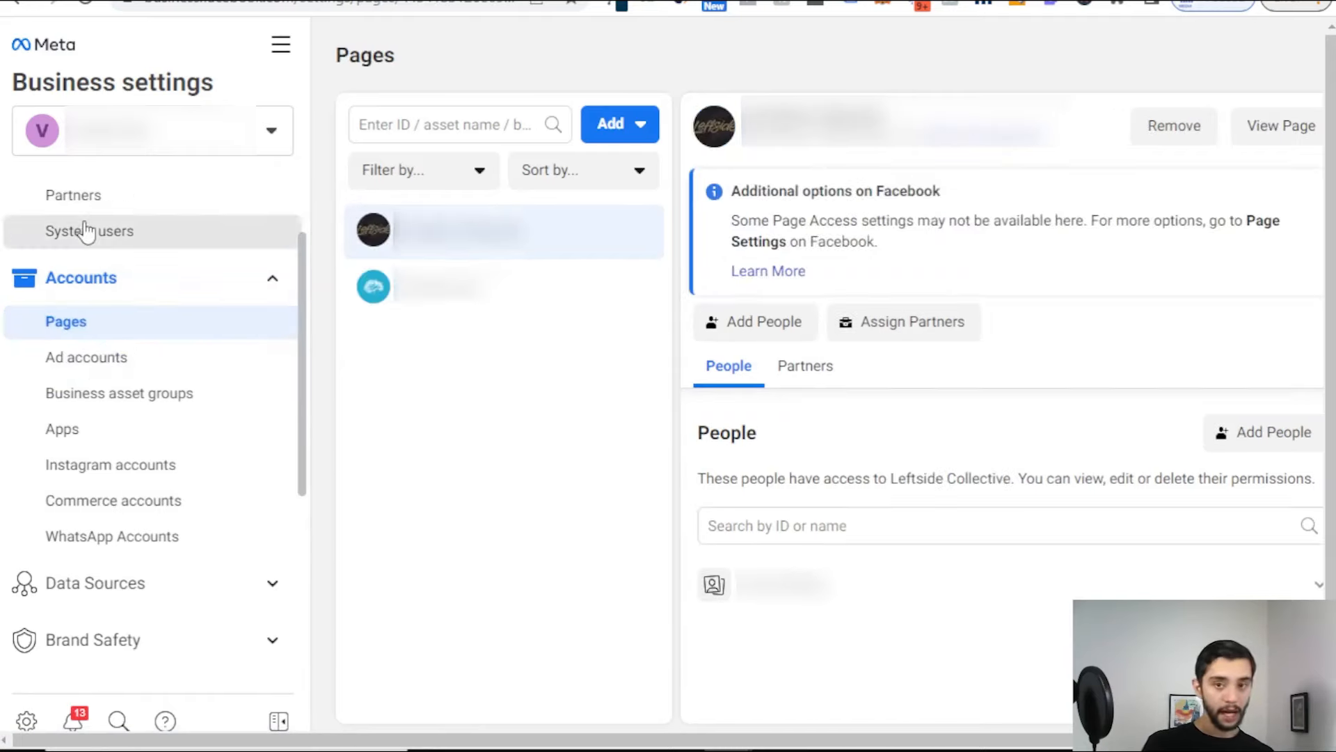
pyautogui.click(143, 360)
pyautogui.click(147, 319)
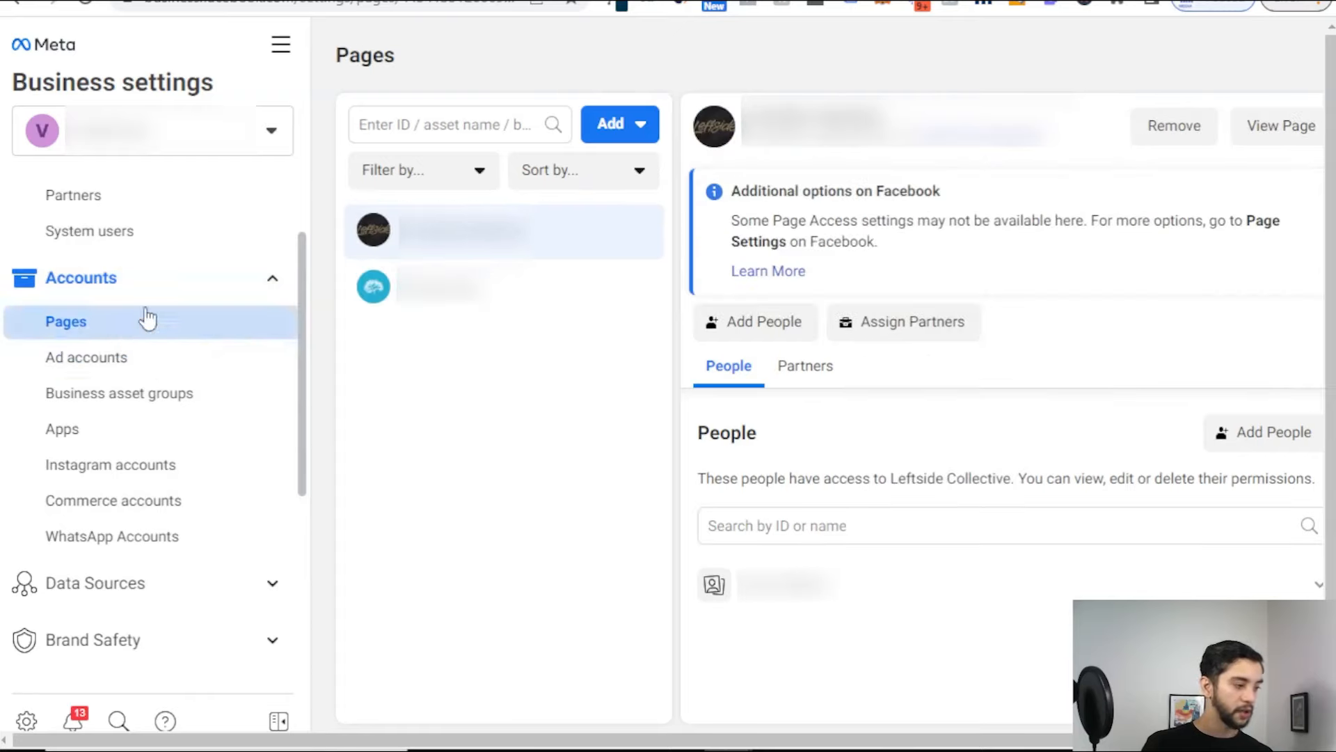
pyautogui.scroll(-5, 177, 369)
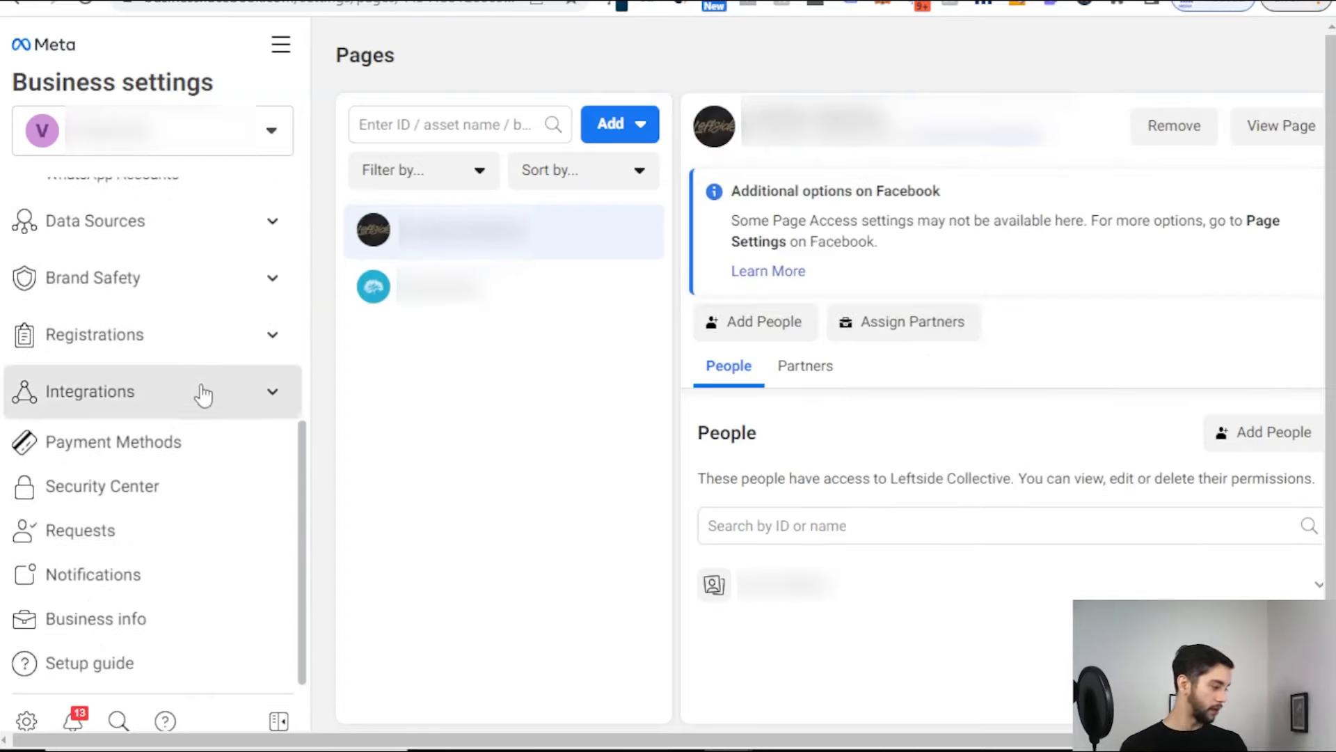
pyautogui.click(165, 615)
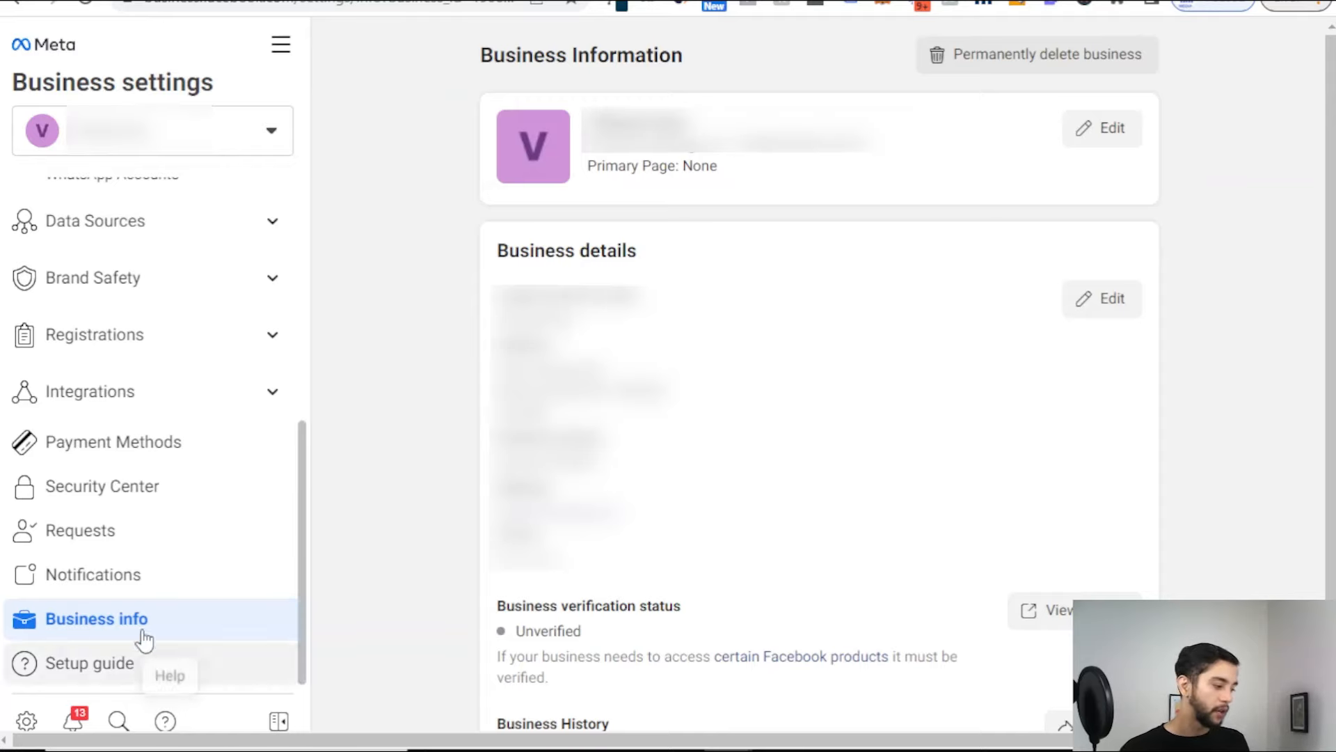
# Step: Scroll through Business info and view the Payment Methods page, which lists none
pyautogui.scroll(-5, 782, 373)
pyautogui.scroll(3, 781, 373)
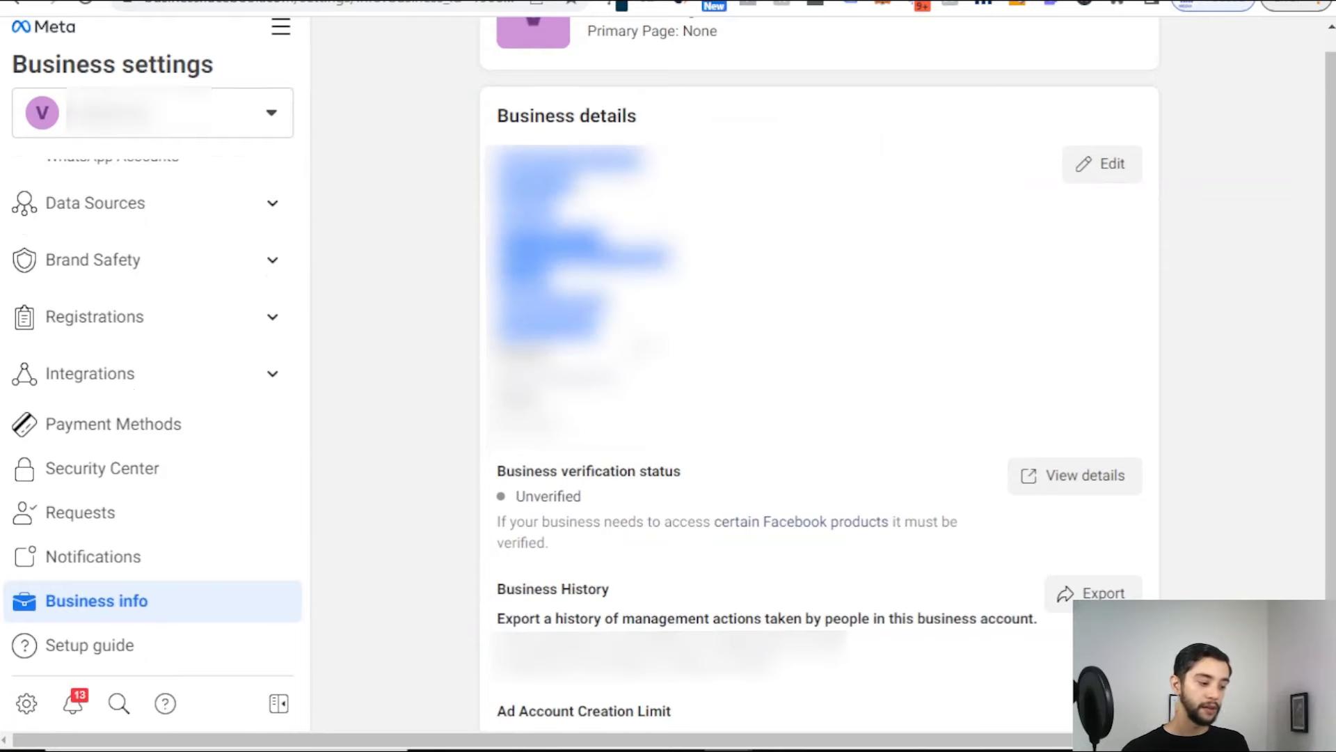
pyautogui.scroll(-6, 849, 320)
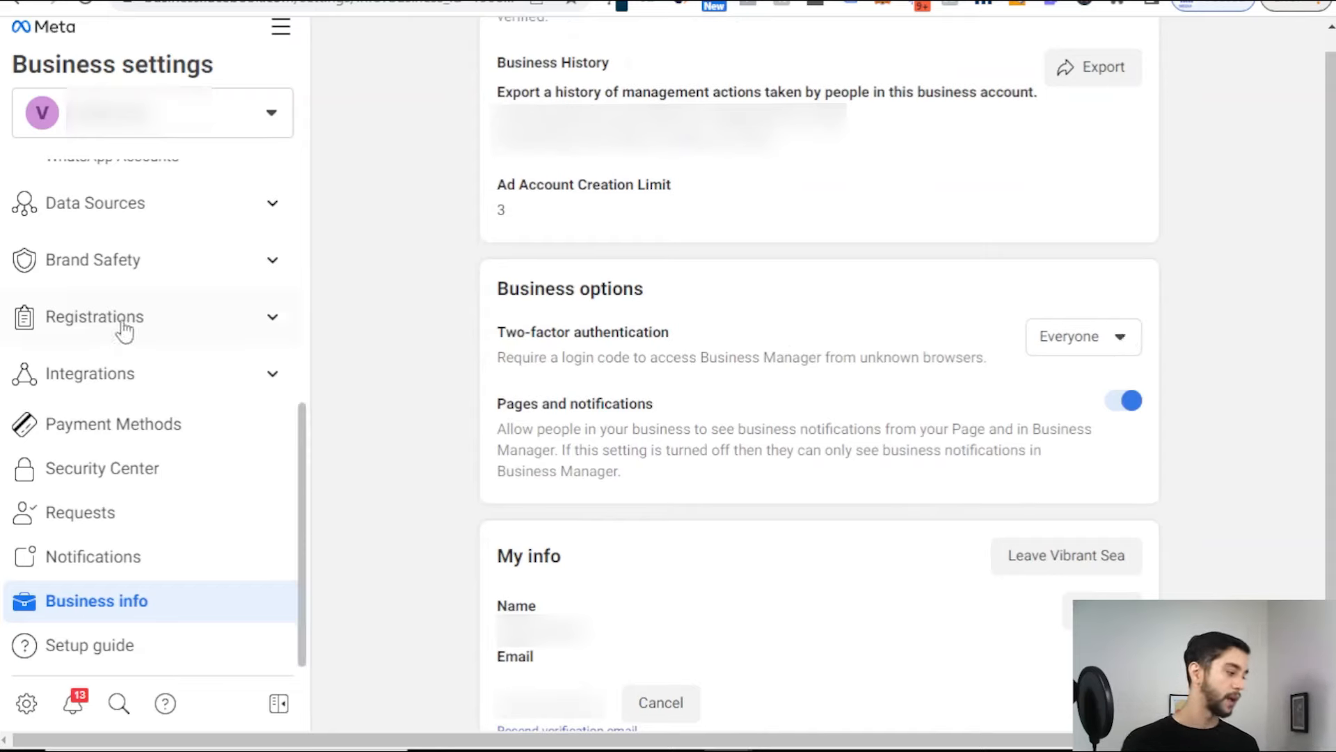
pyautogui.click(186, 427)
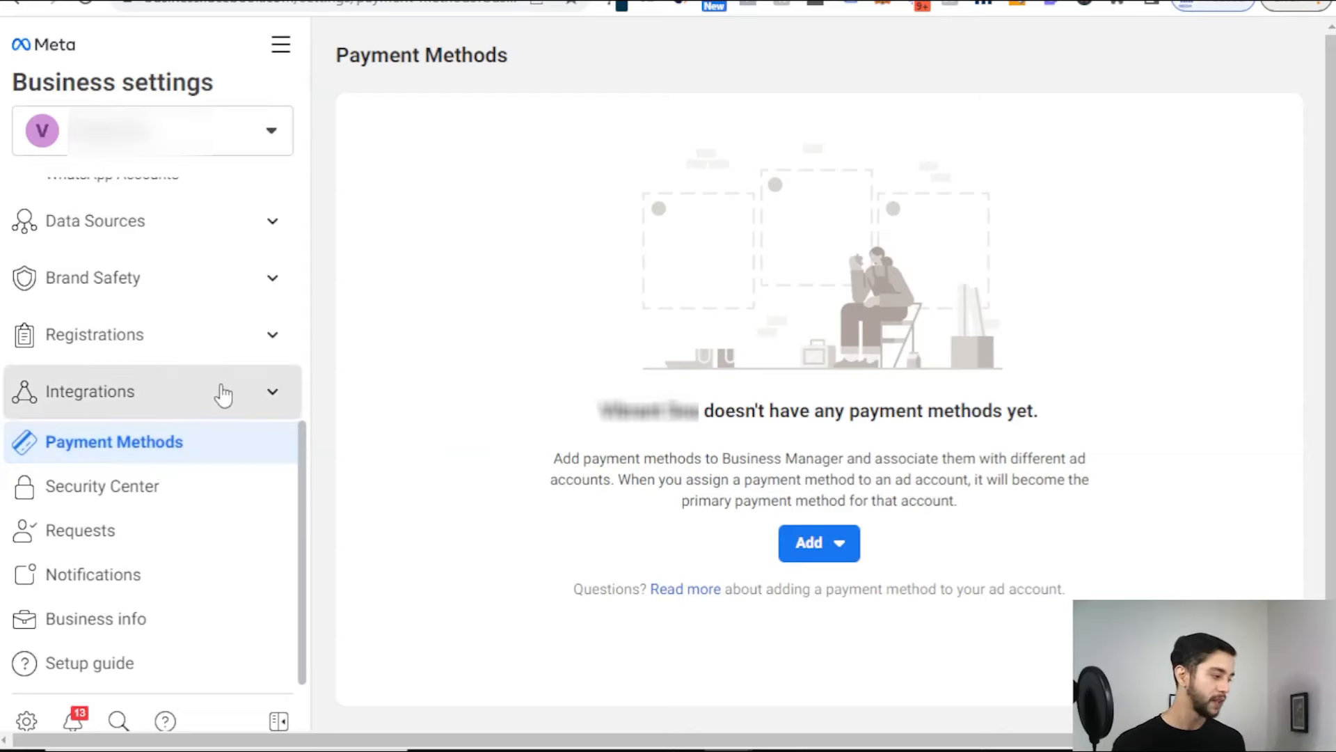
# Step: Expand the Data Sources section and go back to the Meta Business Suite Home page
pyautogui.scroll(2, 209, 344)
pyautogui.scroll(5, 95, 433)
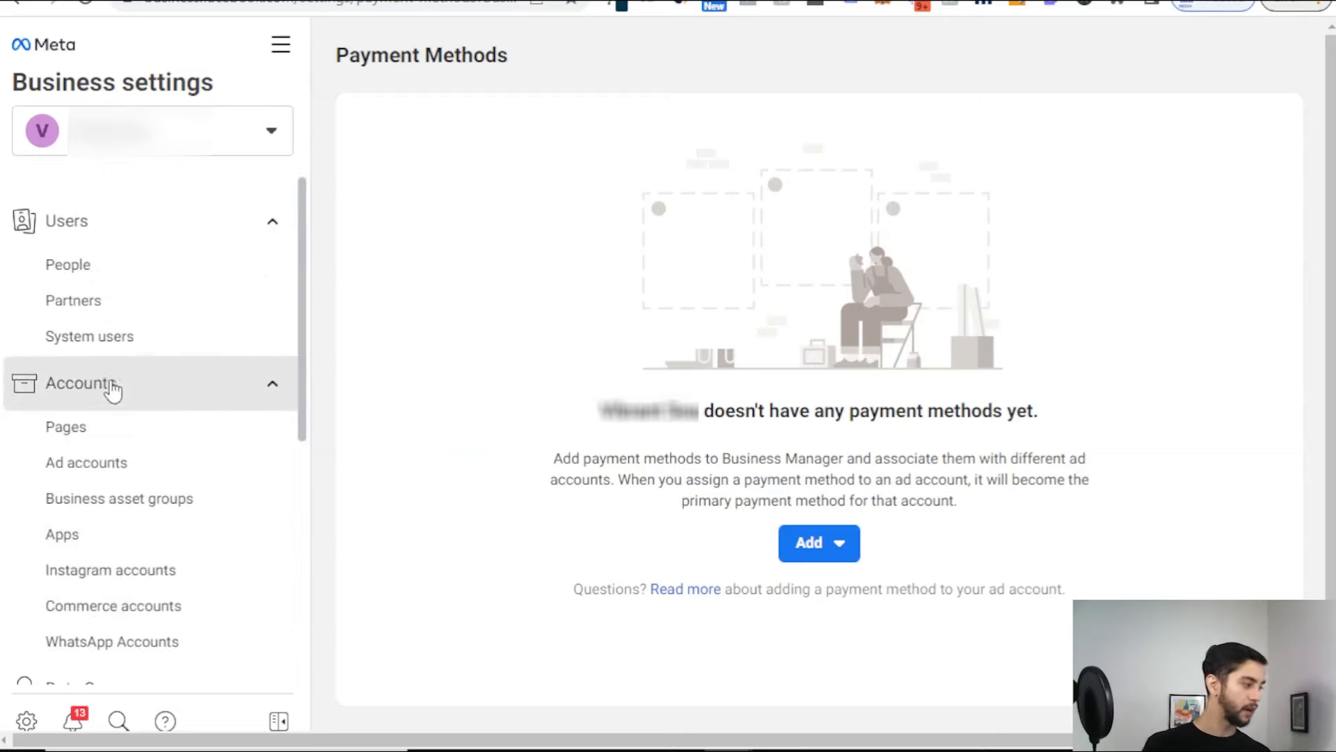
pyautogui.scroll(-5, 104, 417)
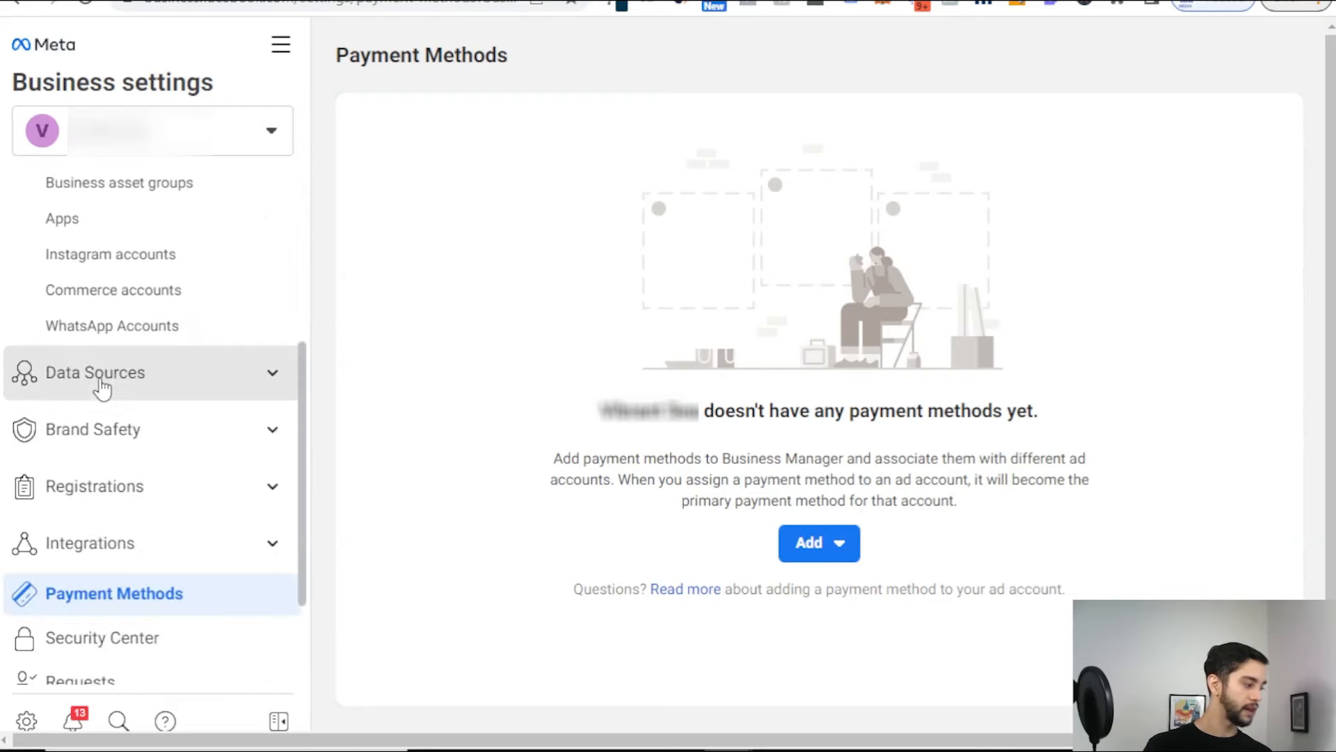
pyautogui.click(171, 384)
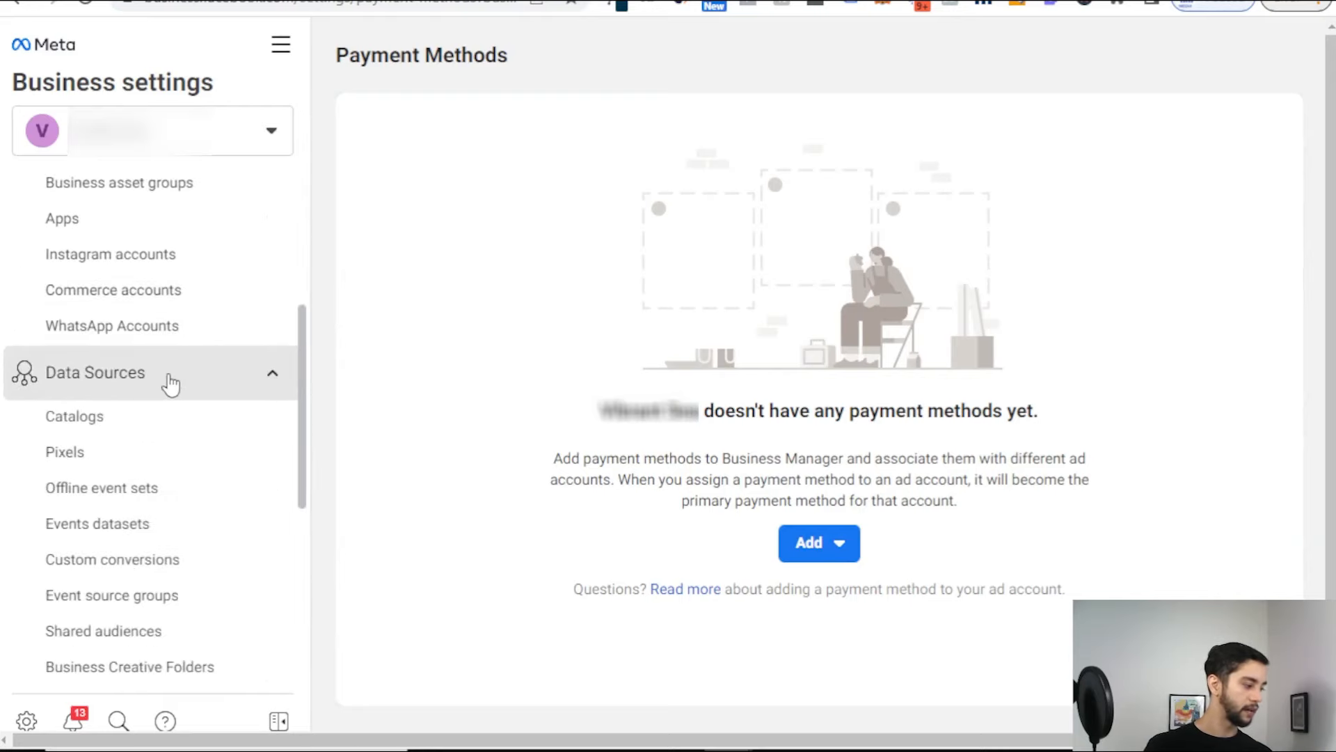
pyautogui.click(69, 452)
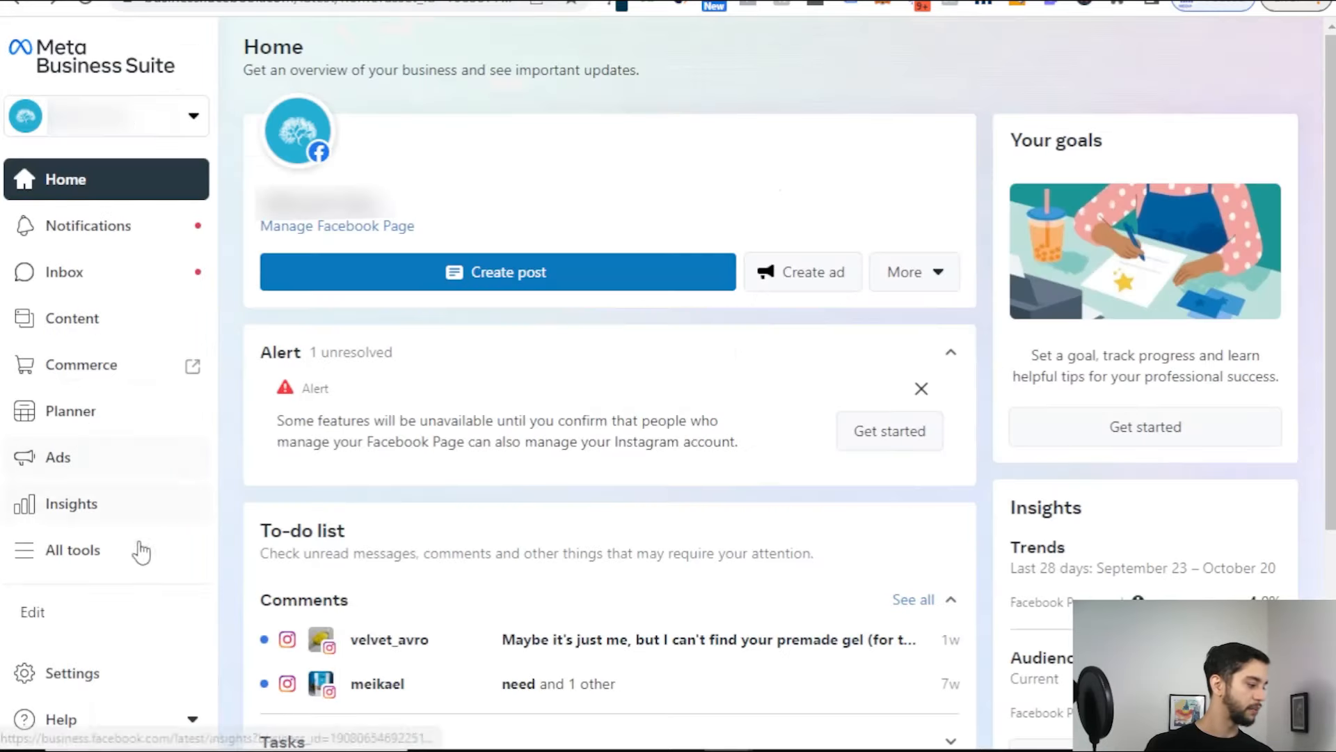
# Step: Go from All tools to Events Manager's Data sources and start connecting a new data source
pyautogui.click(139, 551)
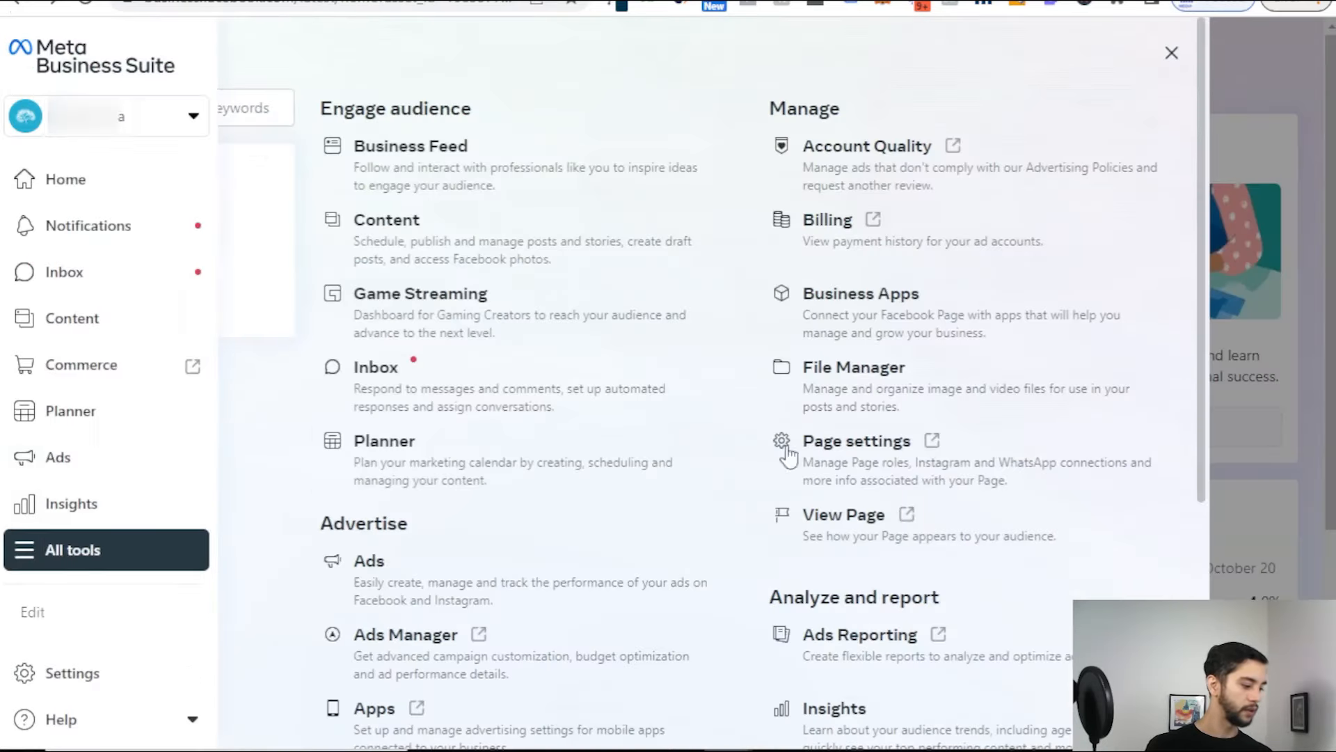
pyautogui.scroll(-5, 537, 352)
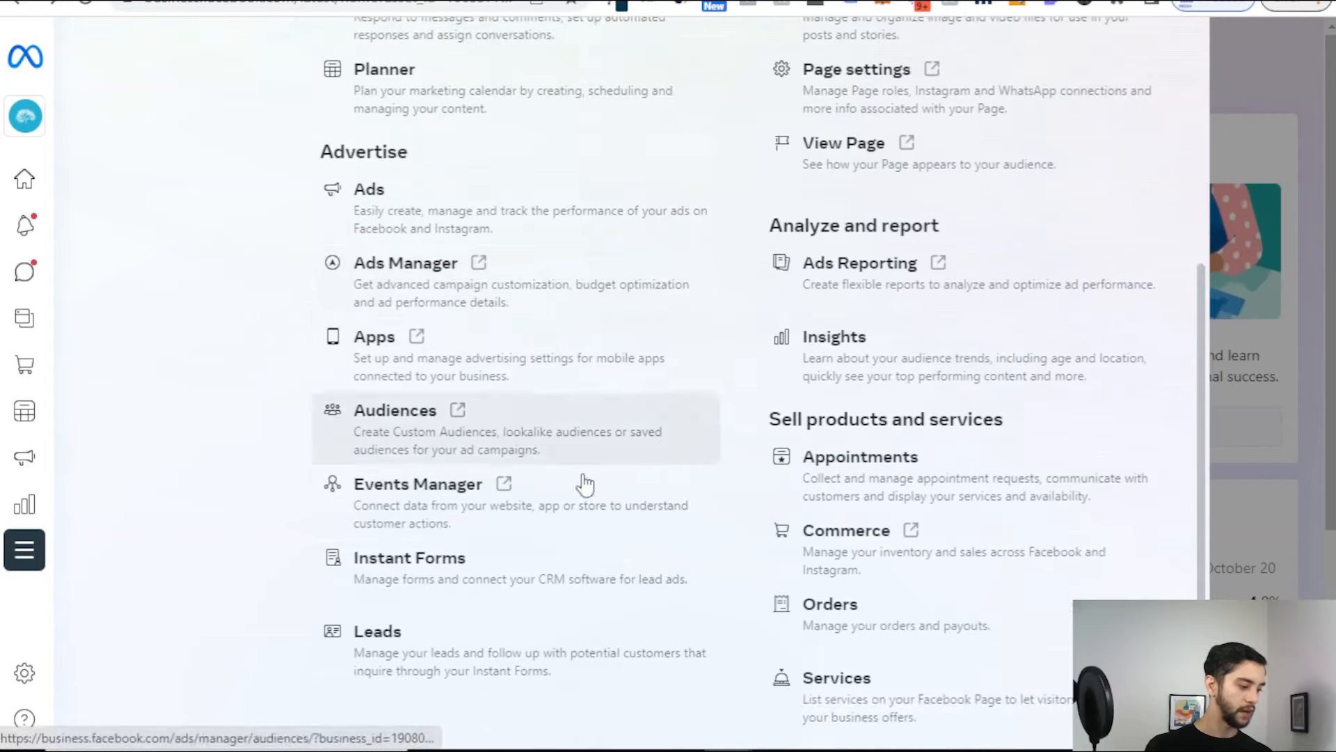
pyautogui.click(578, 491)
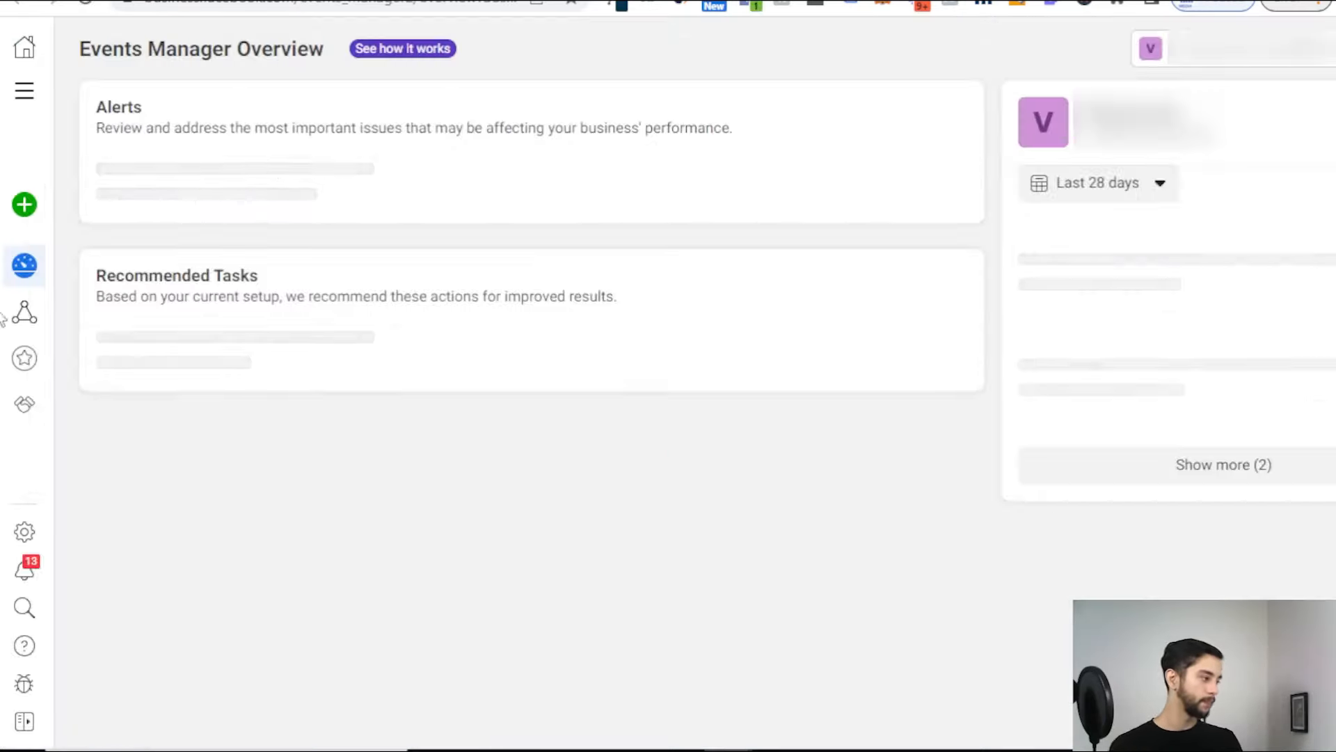
pyautogui.moveTo(4, 163)
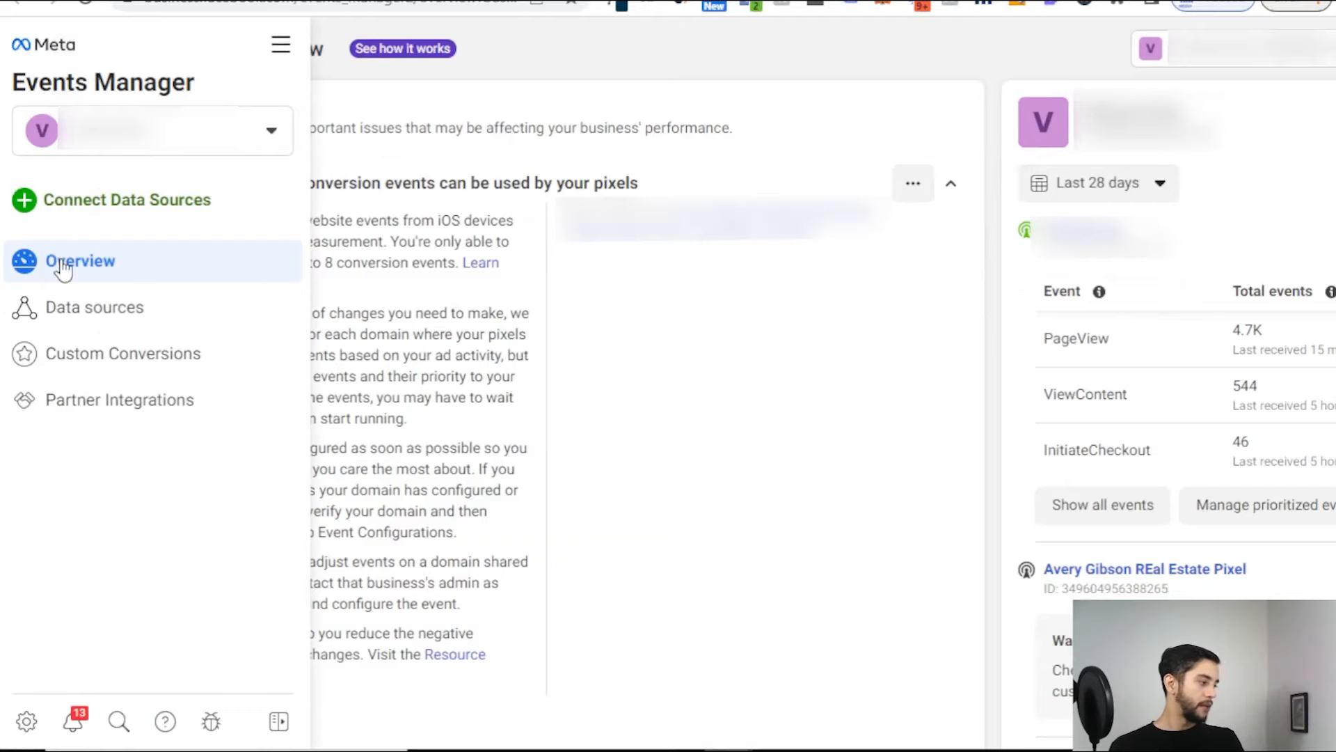
pyautogui.click(116, 314)
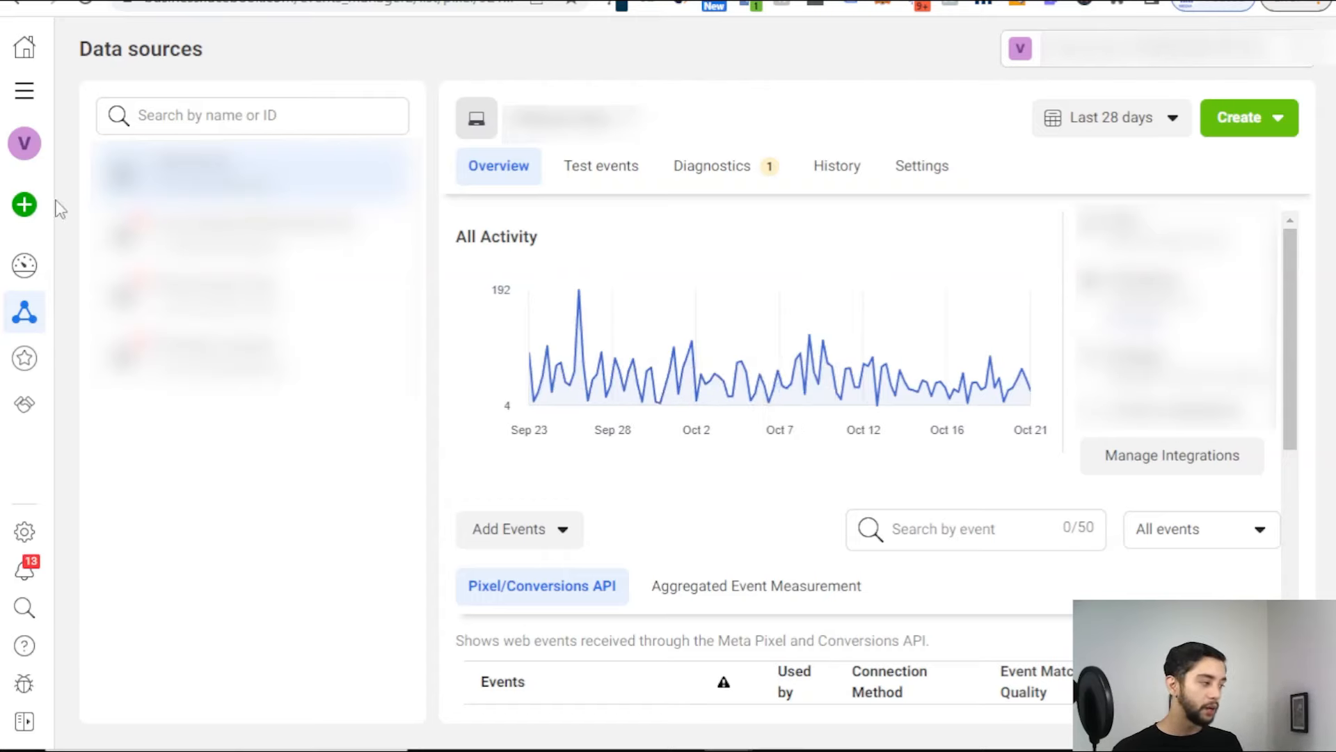
pyautogui.moveTo(39, 210)
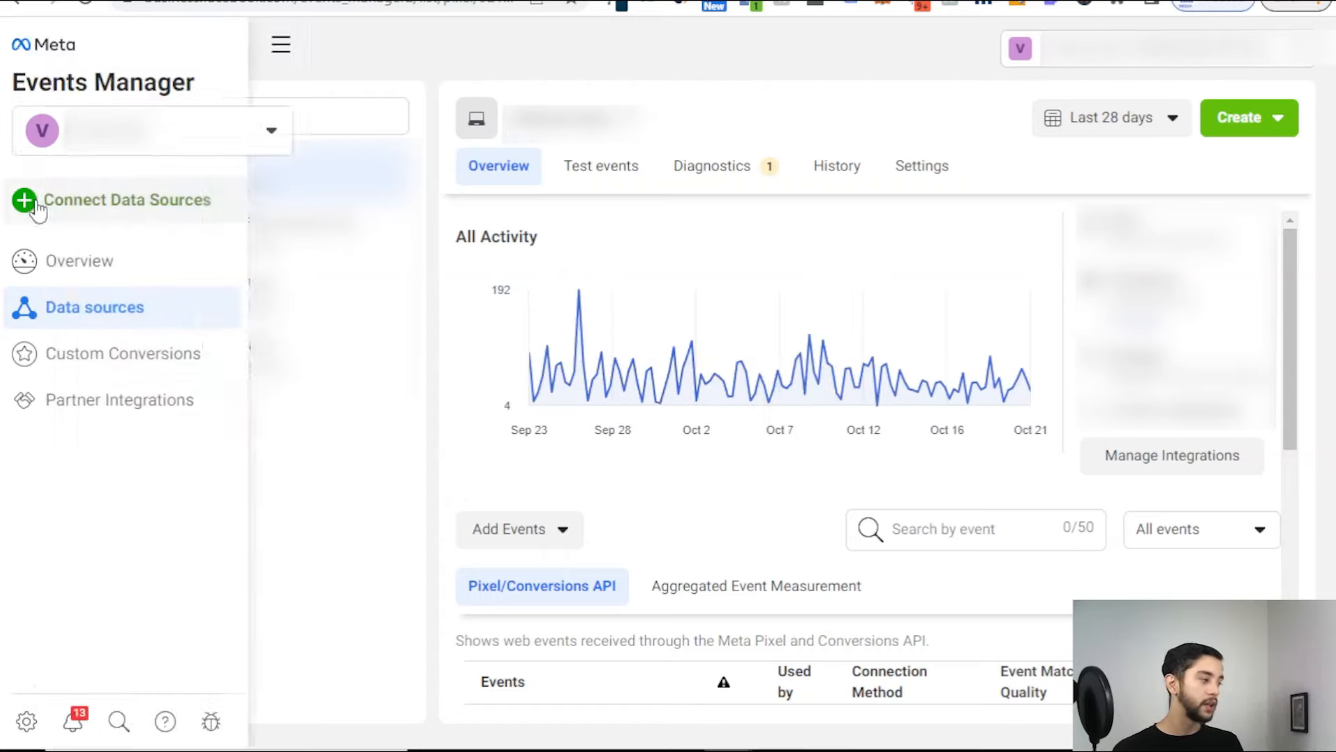
pyautogui.click(75, 211)
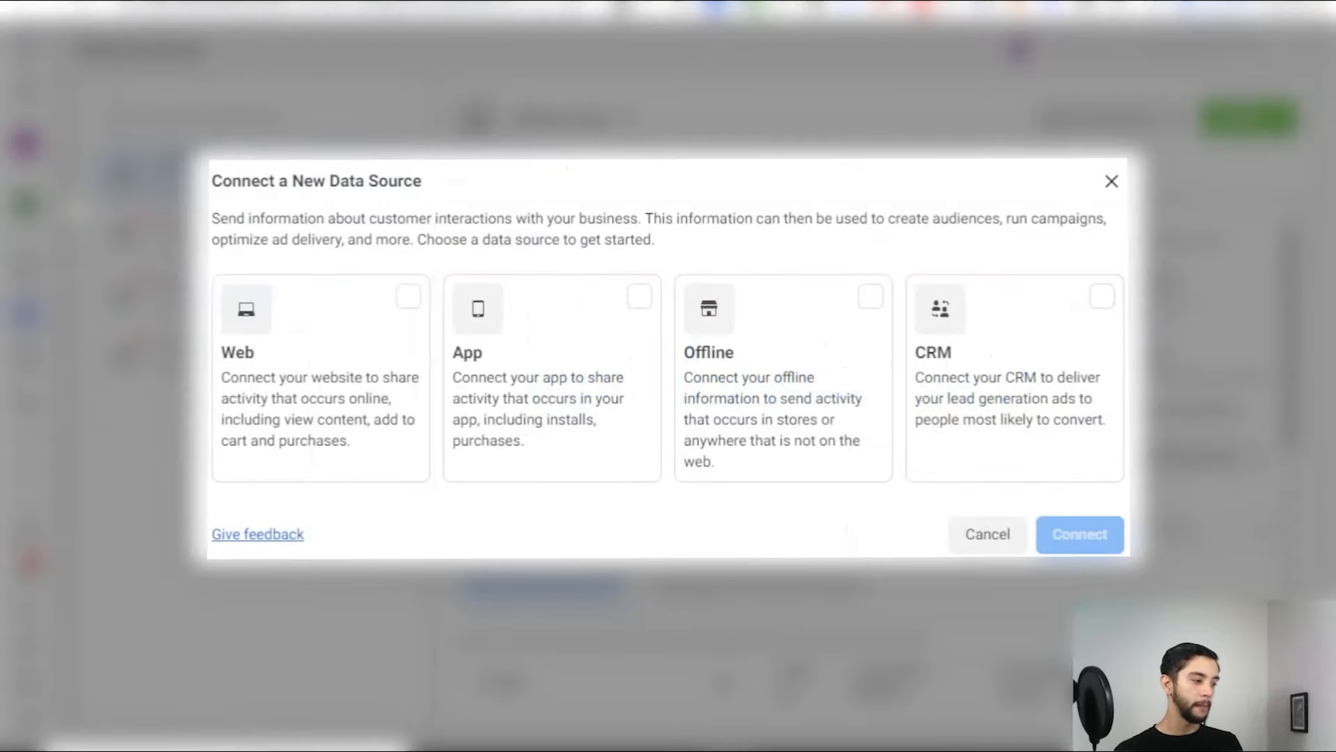
# Step: Choose Web as the source and create a pixel named 'Test Real Estate PREC'
pyautogui.click(405, 306)
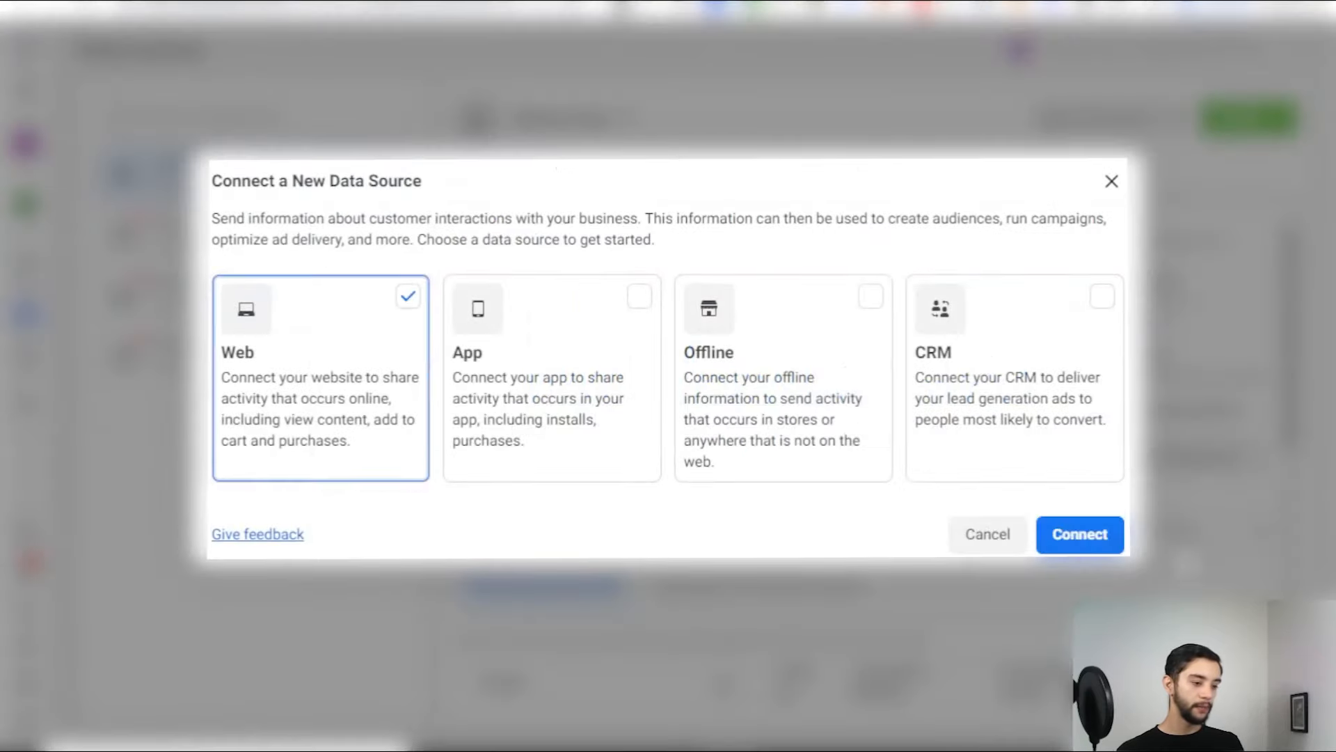
pyautogui.click(1078, 533)
pyautogui.click(620, 321)
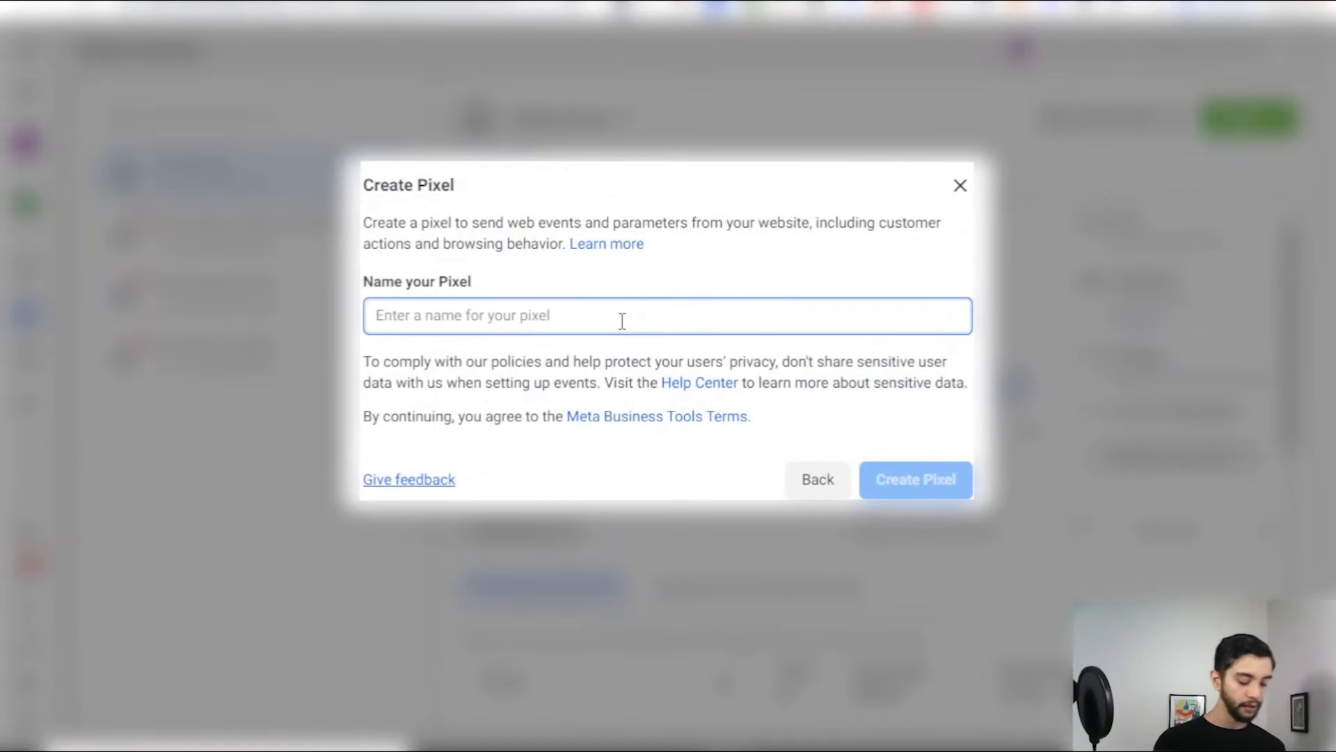
pyautogui.write('Test Real Estate PREC')
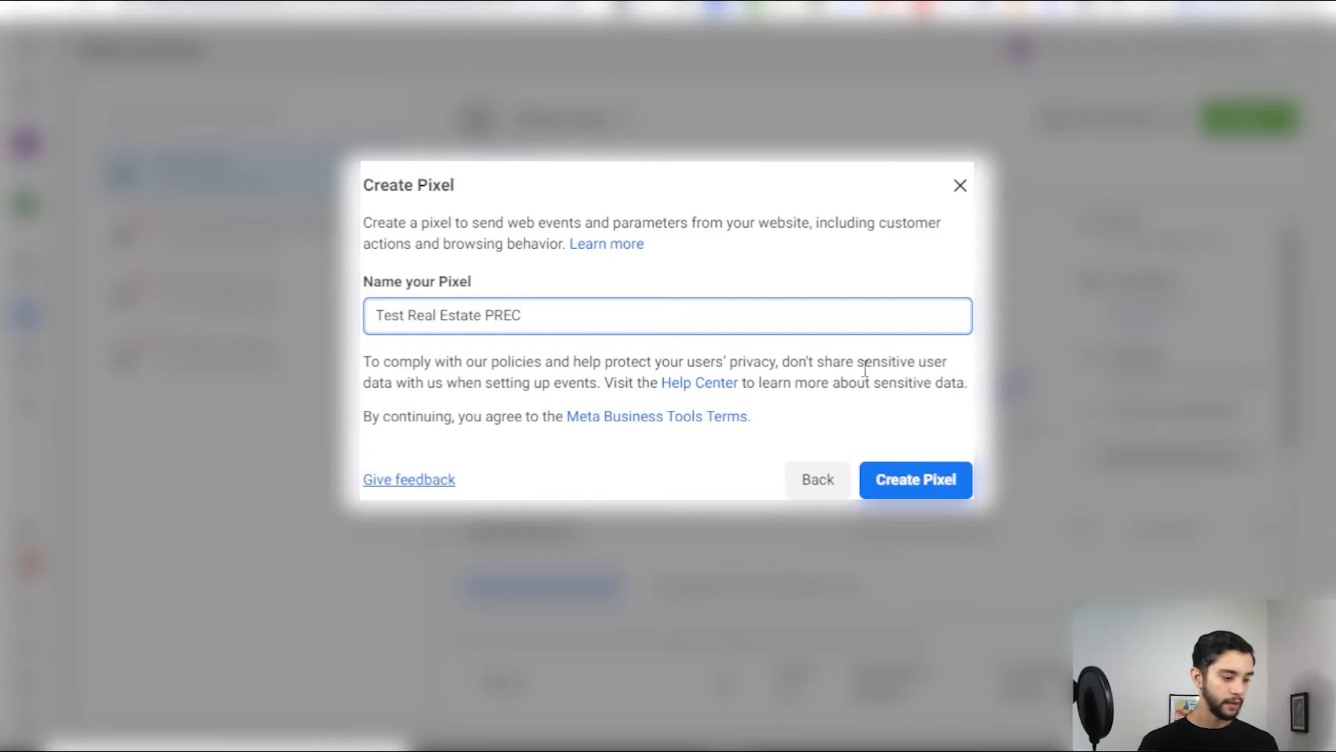
pyautogui.click(912, 483)
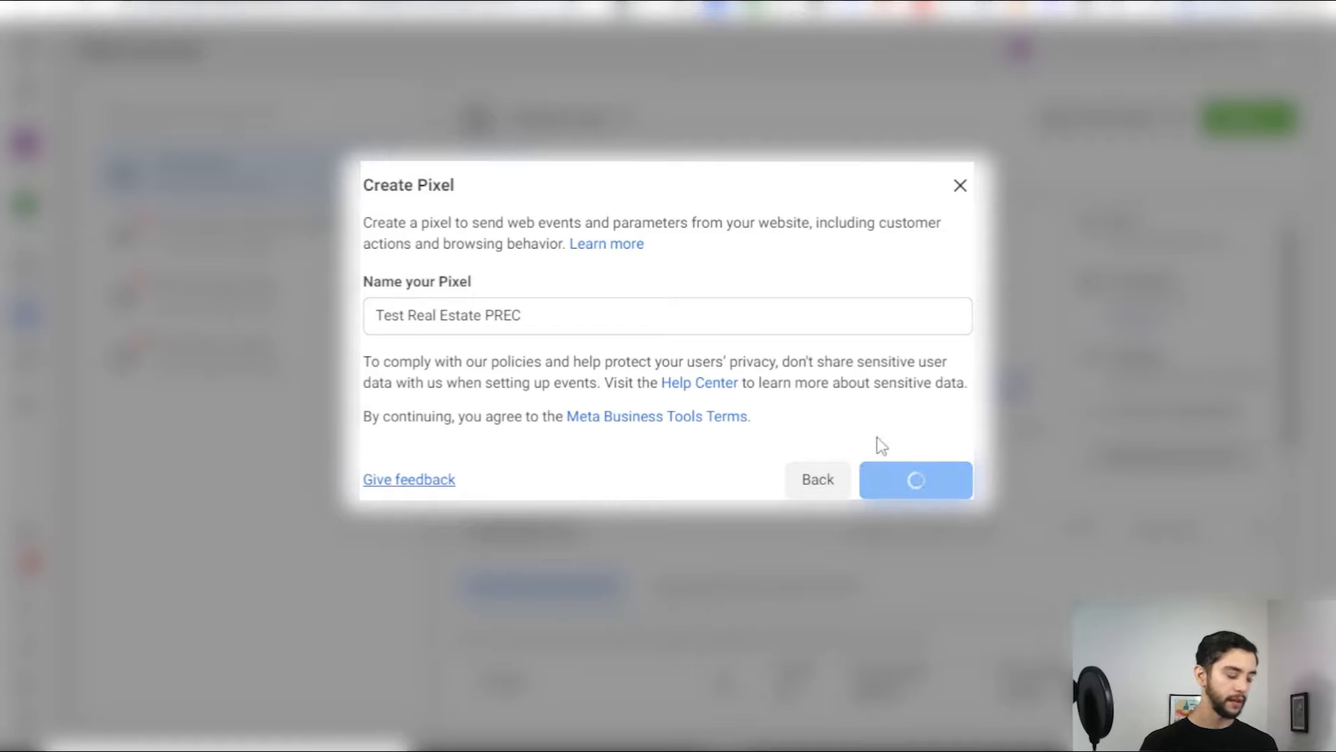
# Step: Mark that there is no website, leaving the URL field empty, and continue
pyautogui.click(500, 333)
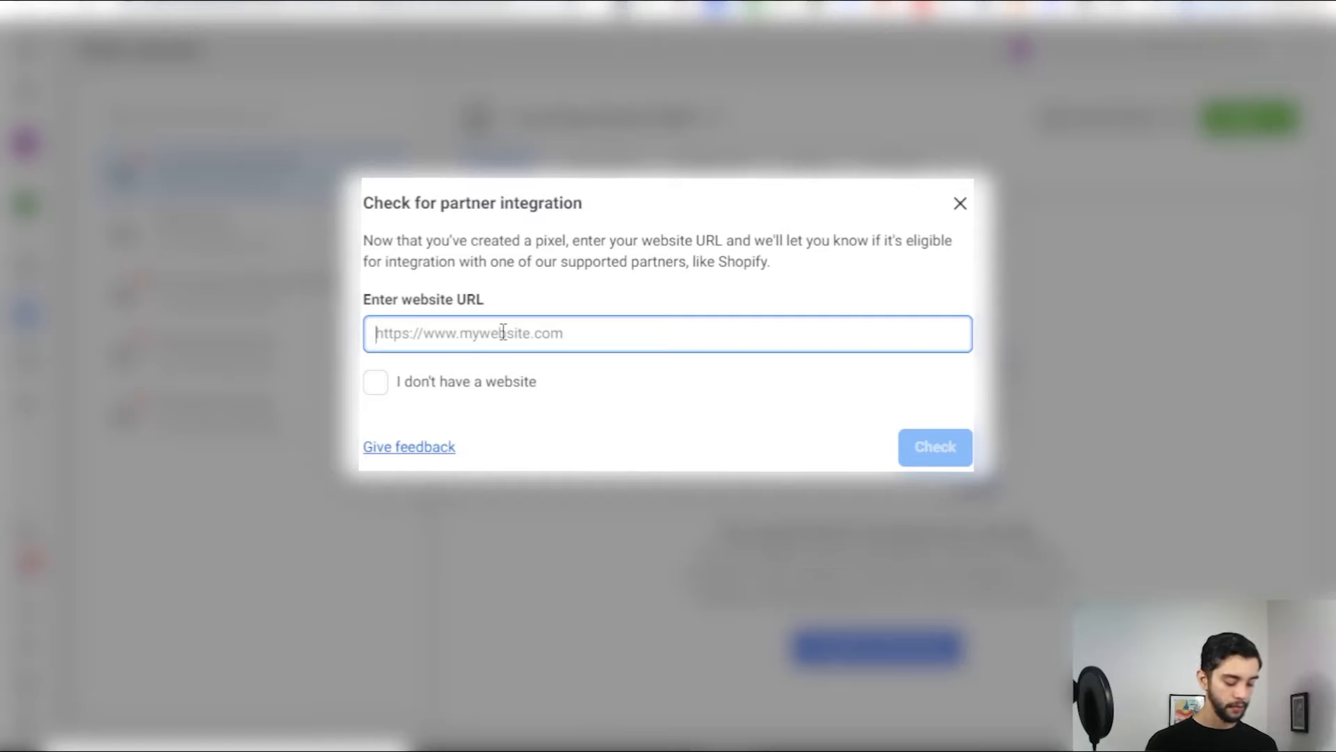
pyautogui.write('hockey.com')
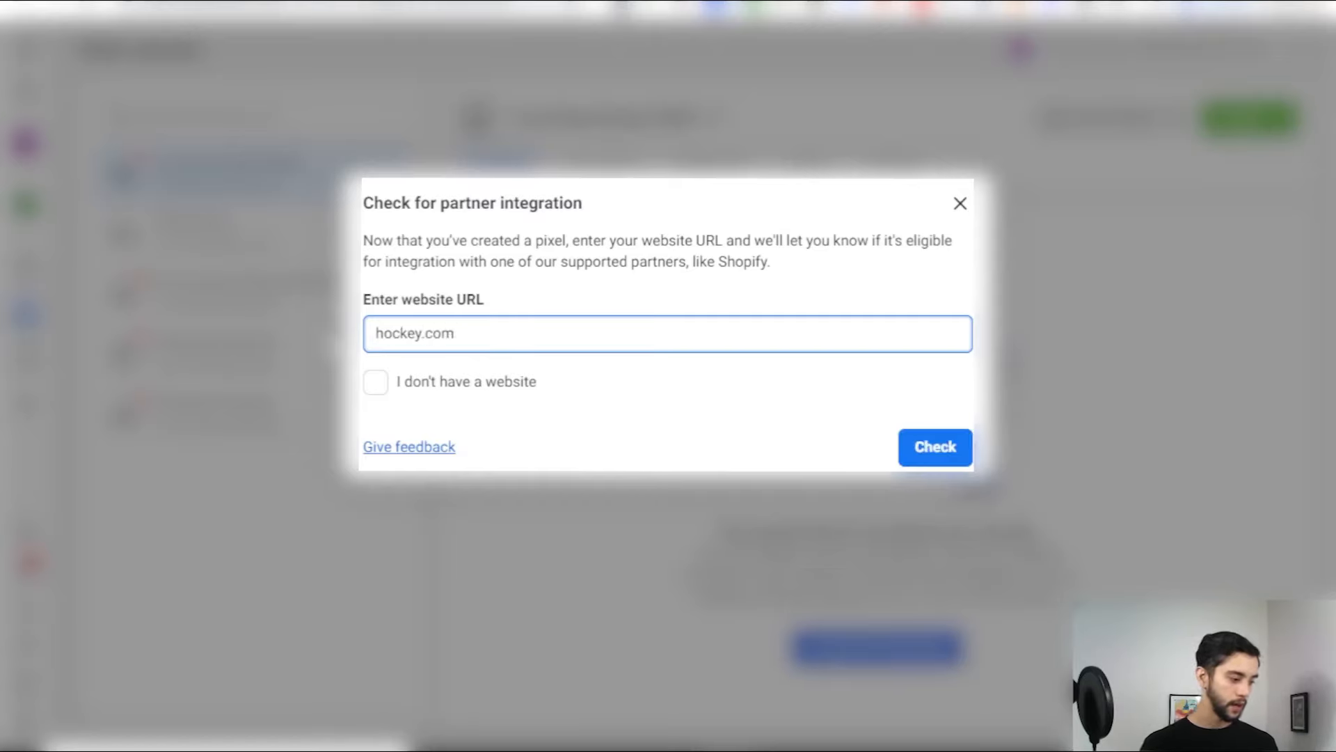
pyautogui.click(411, 383)
pyautogui.click(924, 447)
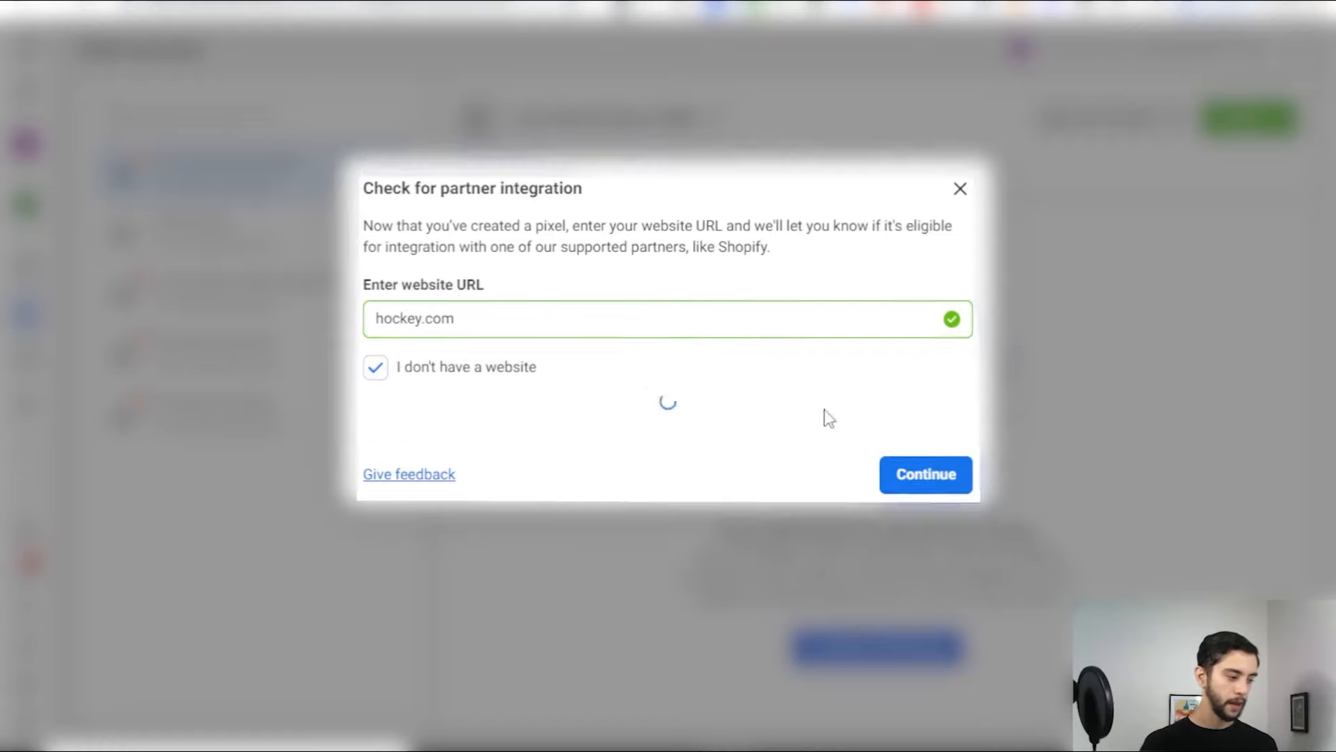
pyautogui.tripleClick(571, 342)
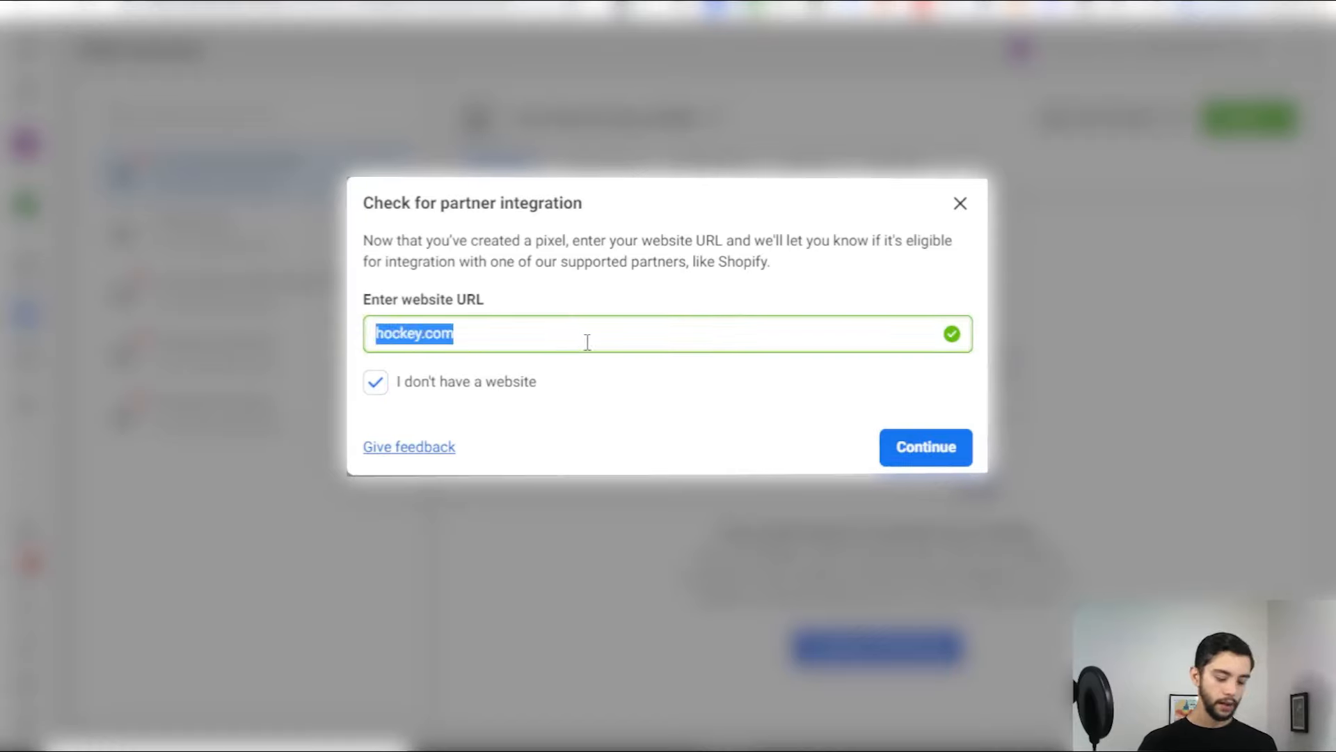
pyautogui.press('BackSpace')
pyautogui.click(925, 448)
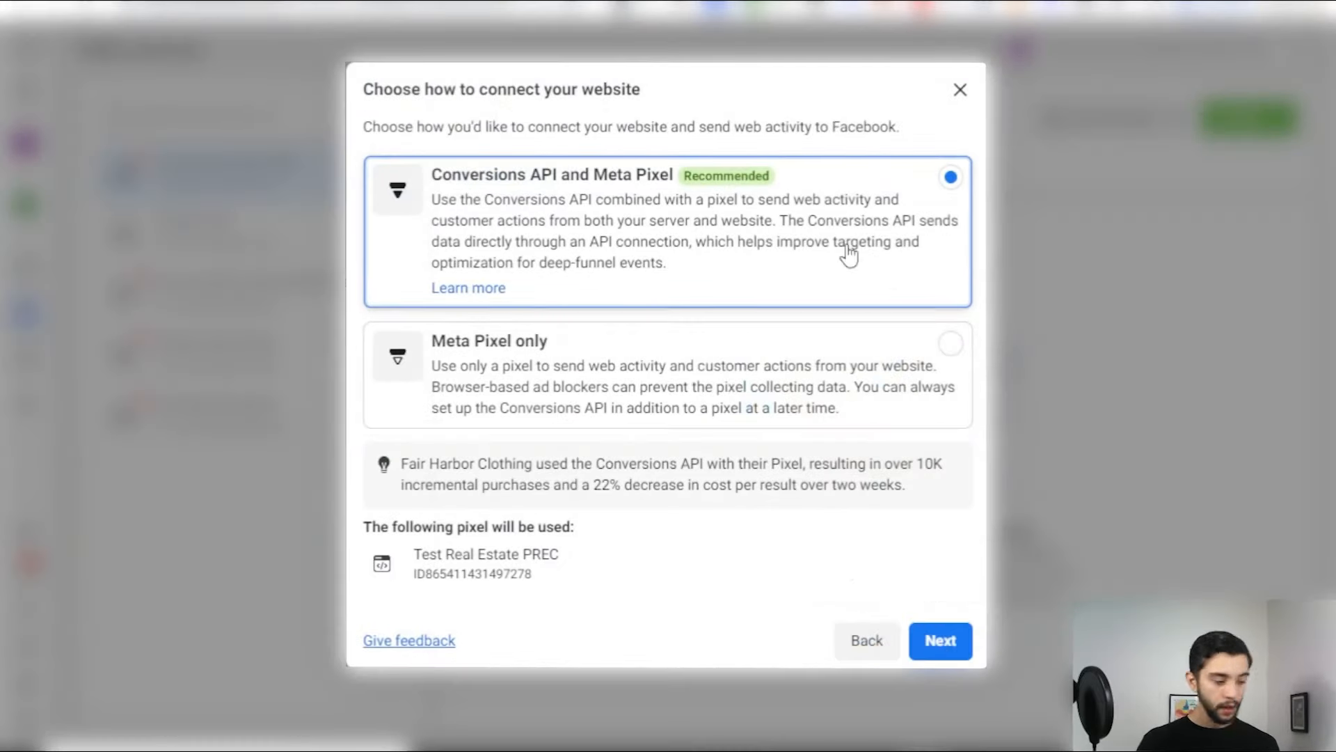
# Step: Connect with Meta Pixel only and choose manual code installation
pyautogui.click(588, 355)
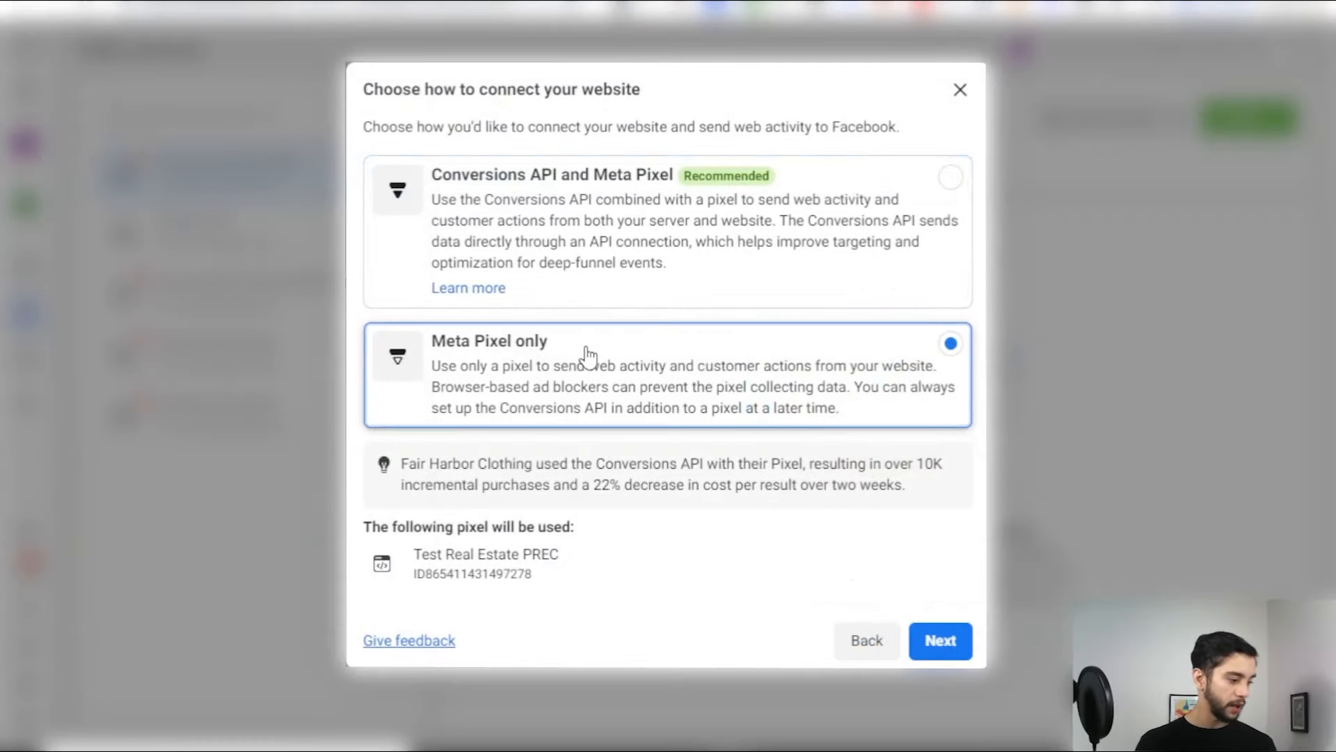
pyautogui.click(959, 643)
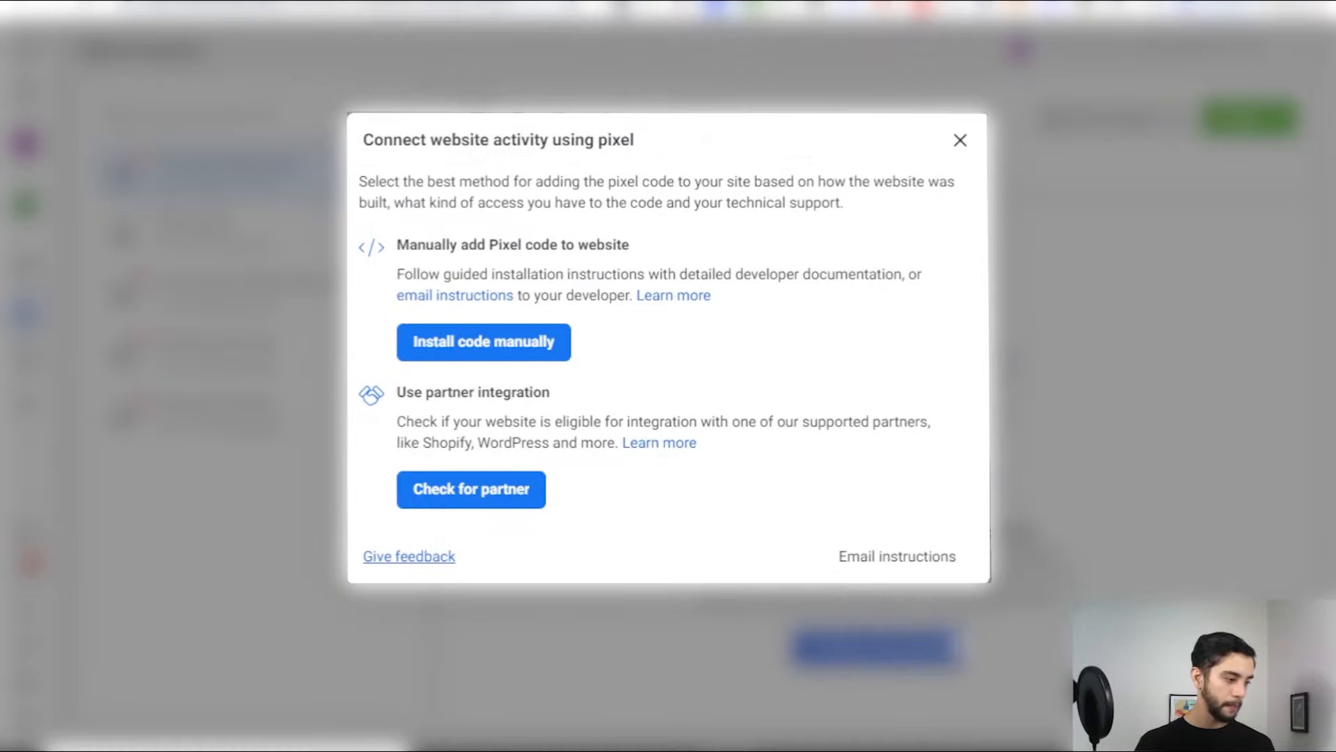
pyautogui.click(500, 344)
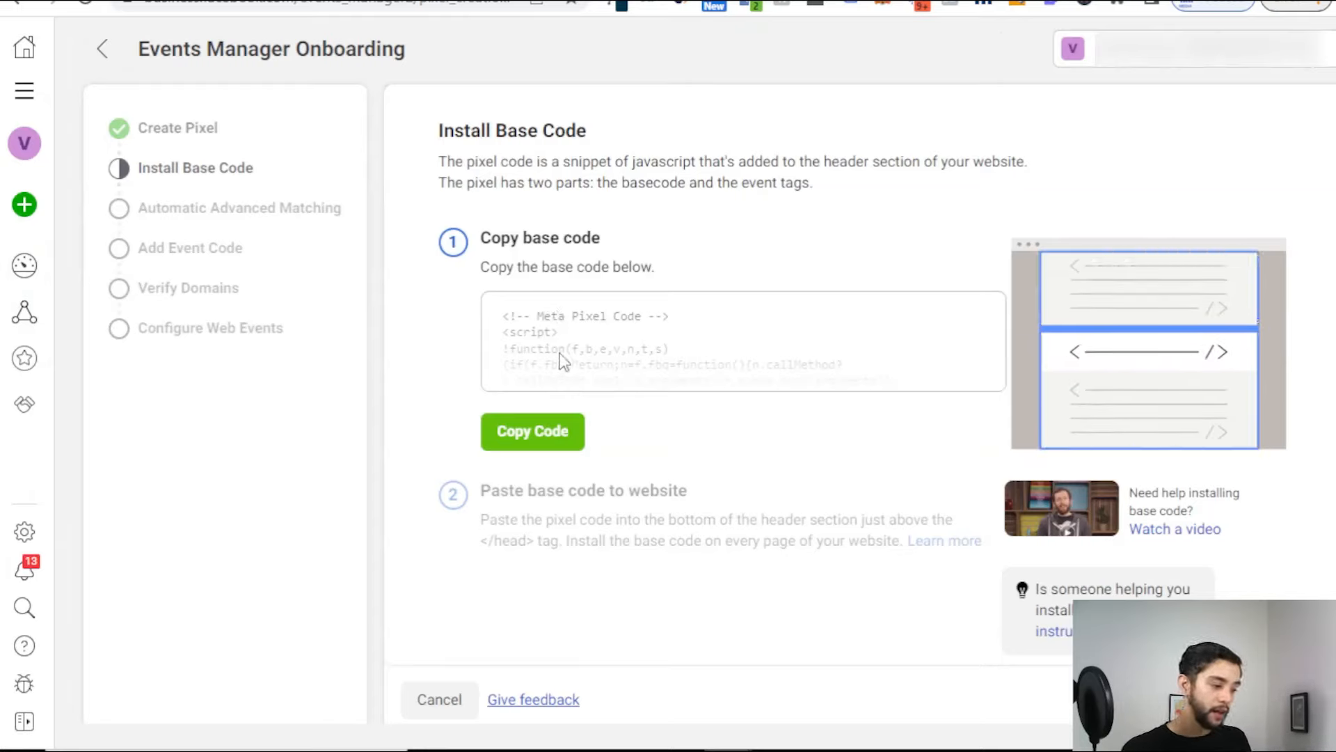
# Step: Copy the pixel base code and turn on Automatic Advanced Matching
pyautogui.click(566, 433)
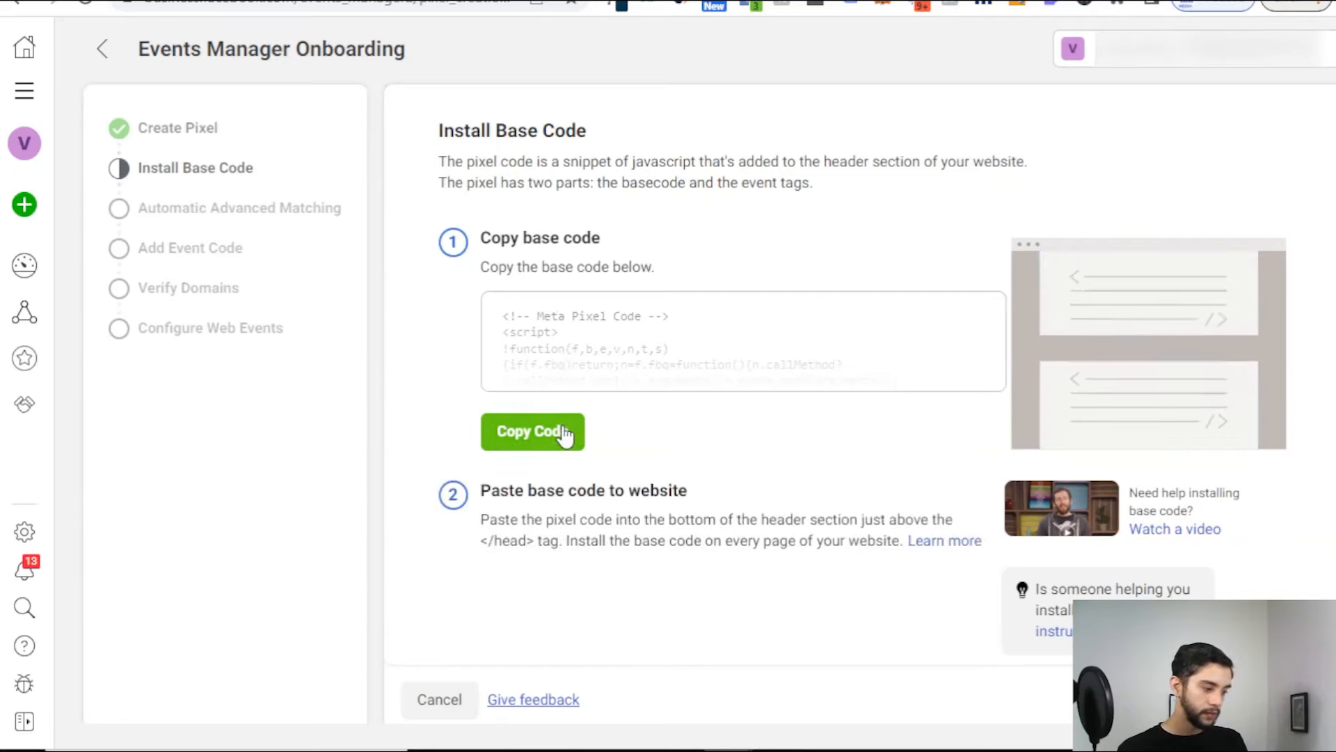
pyautogui.click(1300, 699)
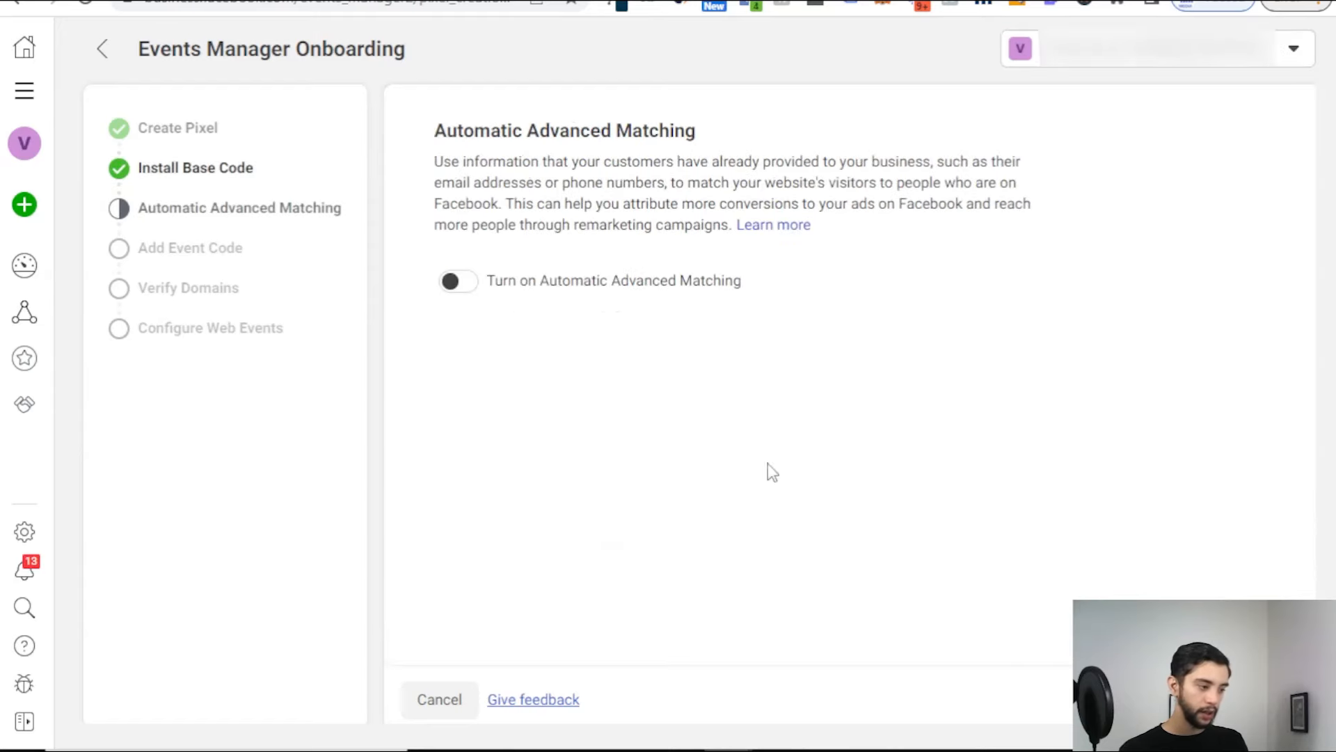
pyautogui.click(470, 285)
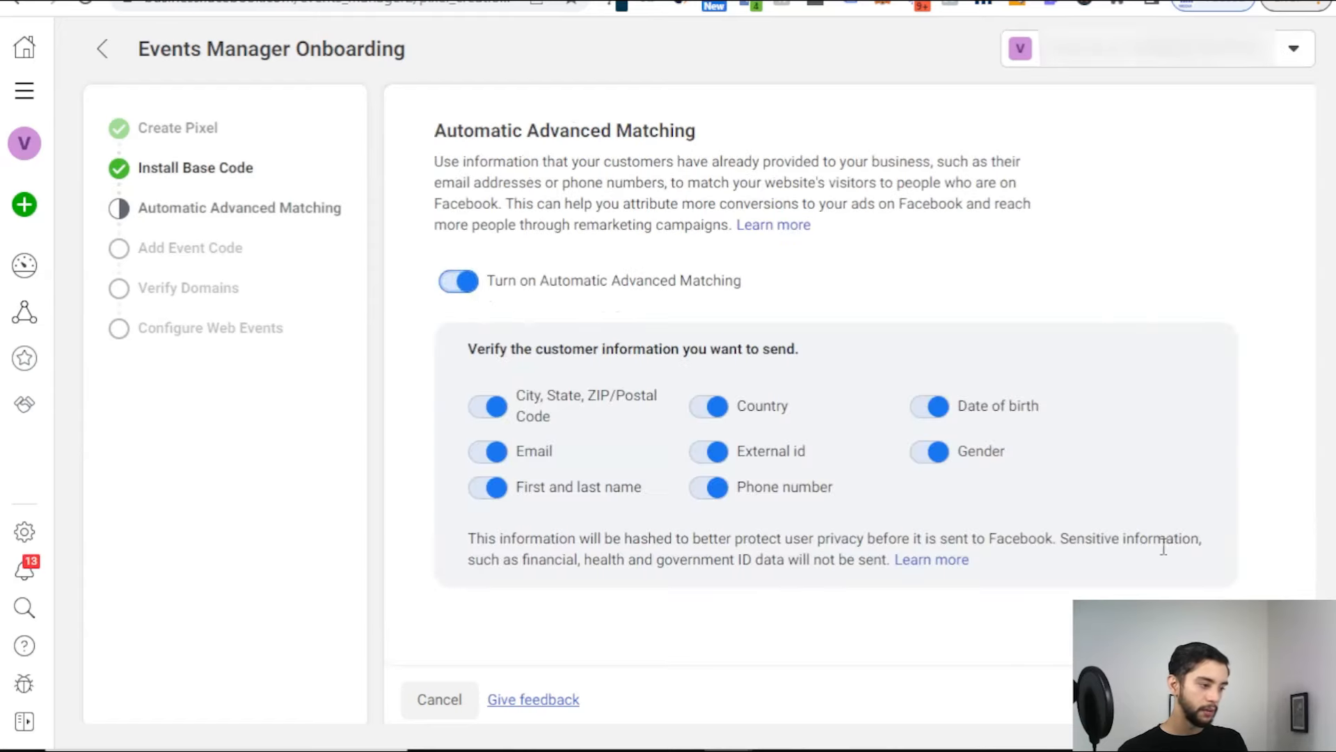
pyautogui.click(464, 285)
pyautogui.click(465, 285)
pyautogui.click(466, 285)
pyautogui.click(466, 286)
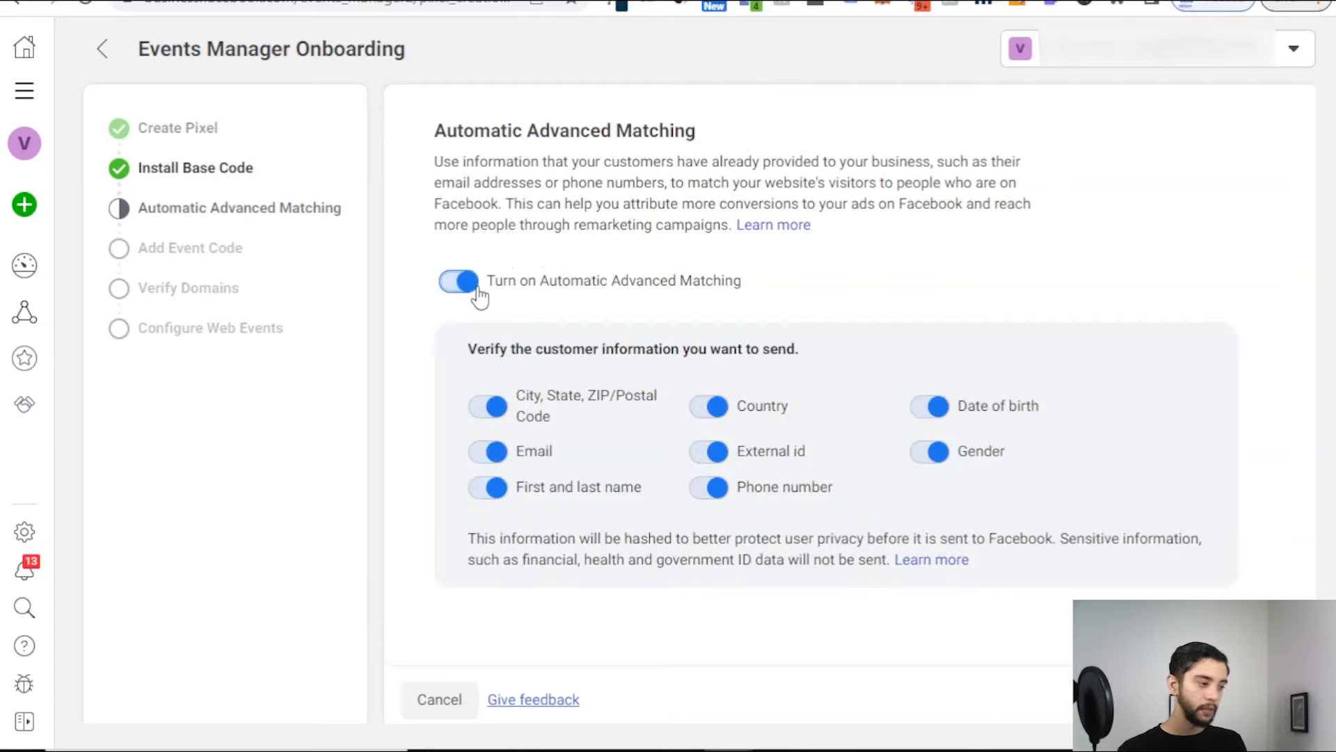
pyautogui.click(1255, 699)
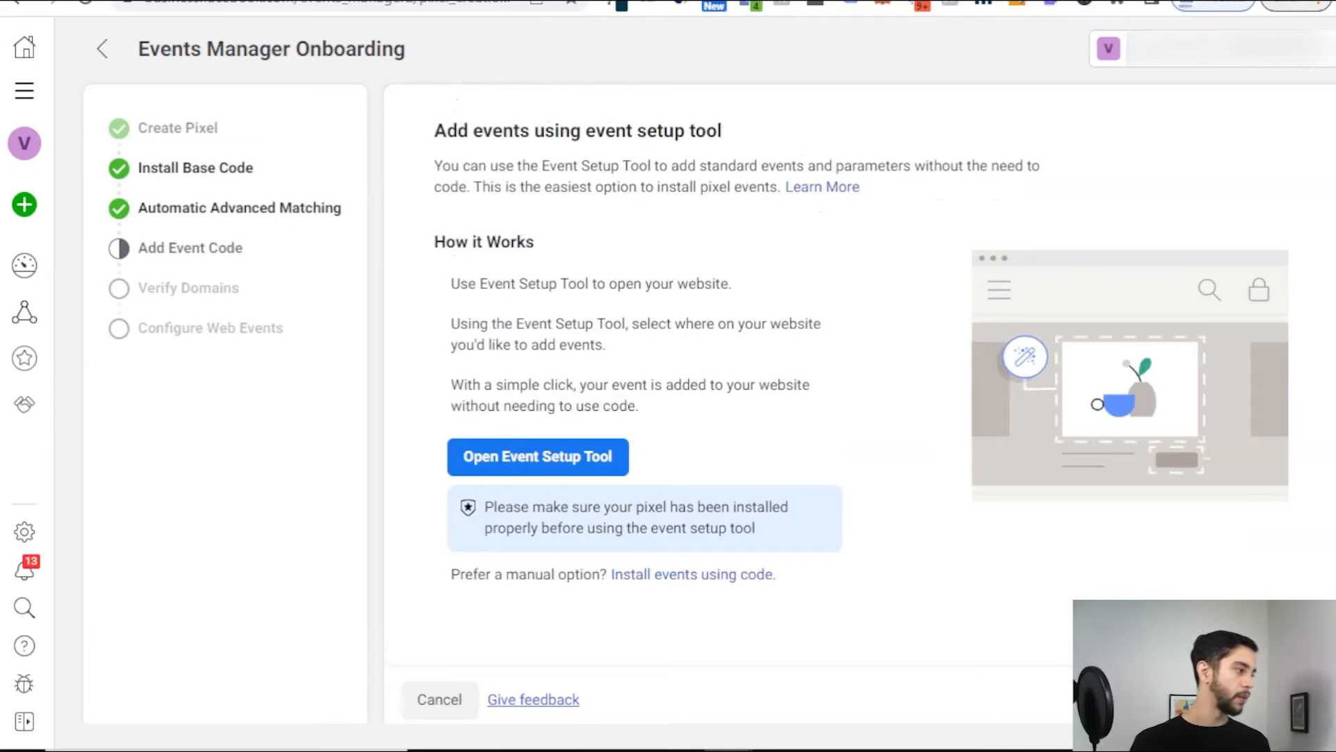
# Step: Paste the copied pixel code into a new Notepad document and minimize it
pyautogui.moveTo(626, 749)
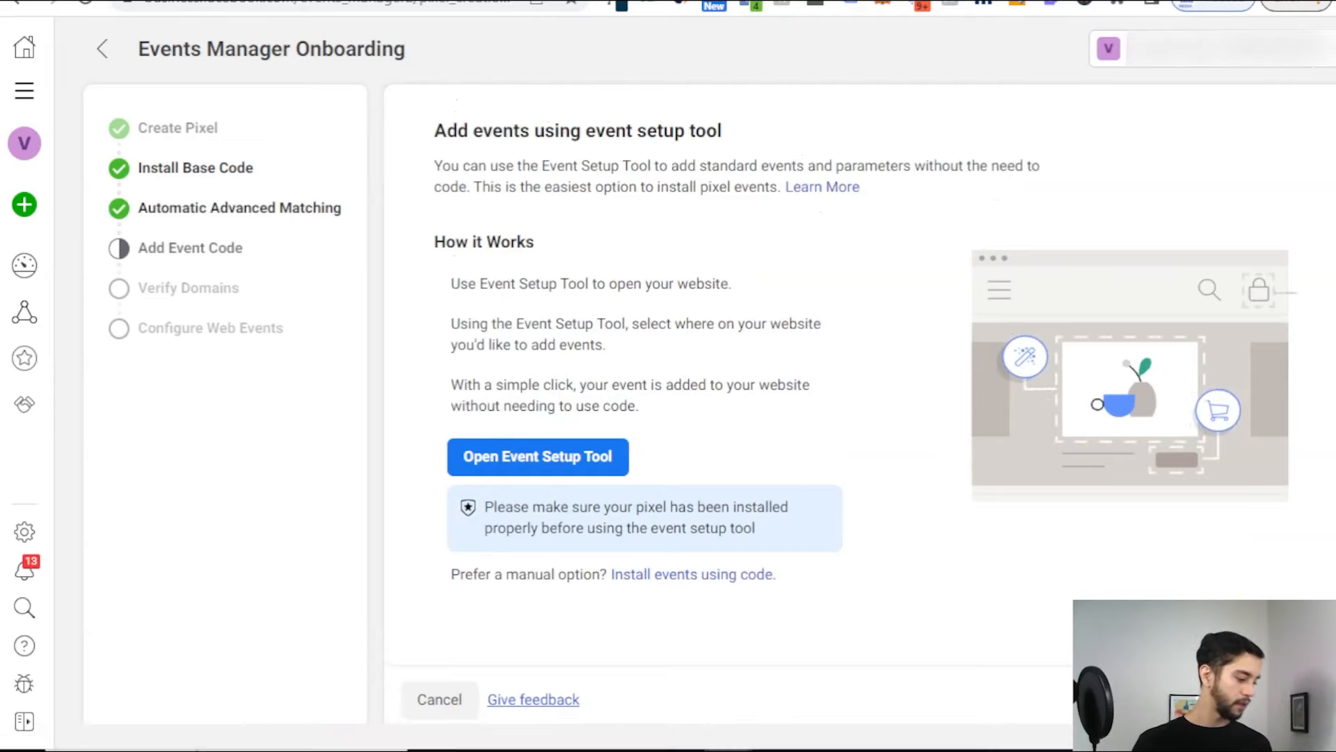
pyautogui.click(197, 730)
pyautogui.write('notepad')
pyautogui.press('Return')
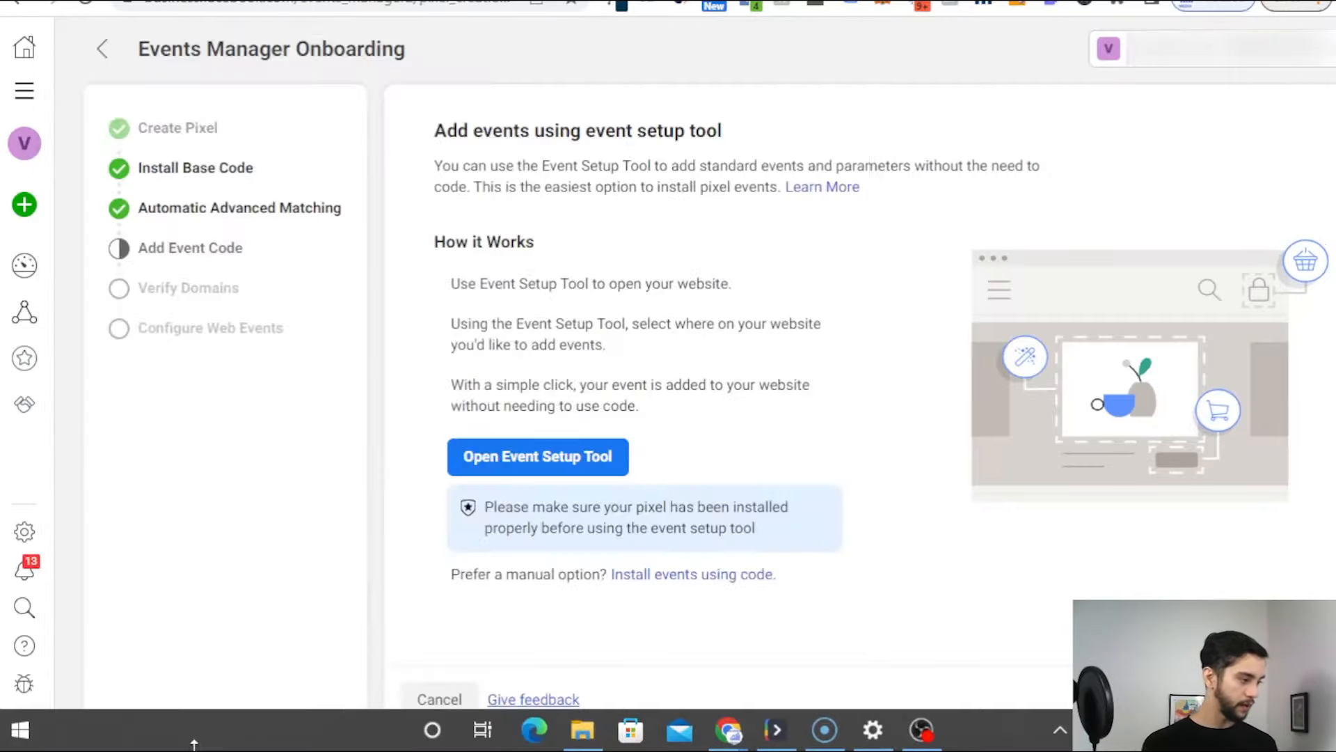
pyautogui.hotkey('ctrl', 'v')
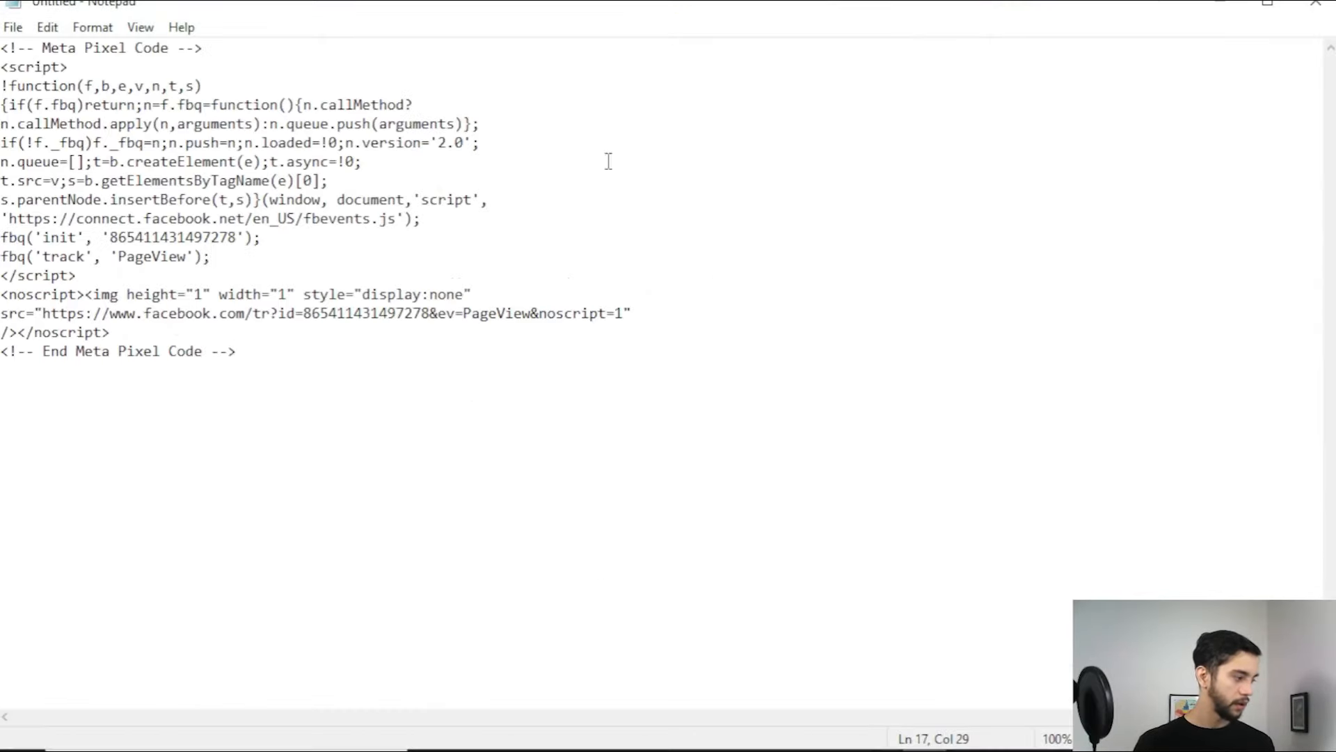
pyautogui.click(1225, 7)
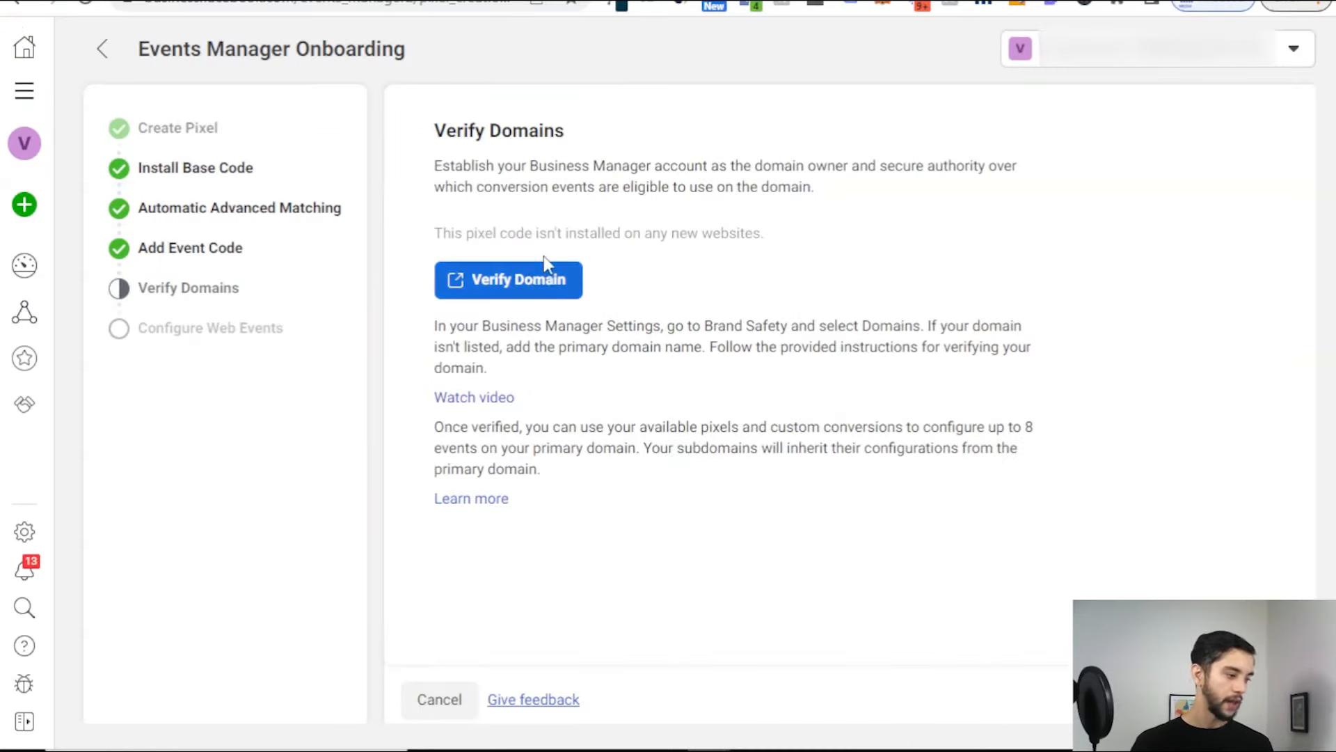
# Step: Try adding releads.ca as a new domain under Business Settings domain verification
pyautogui.click(498, 281)
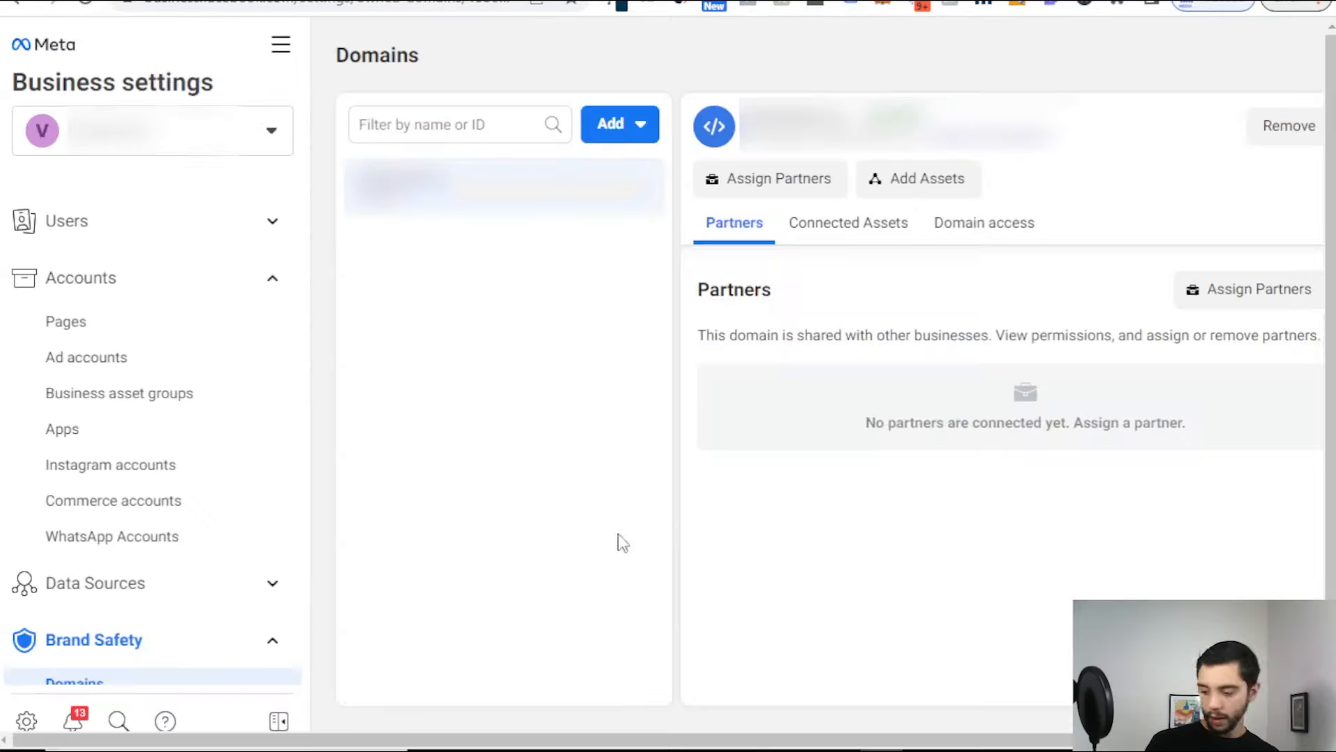
pyautogui.click(607, 127)
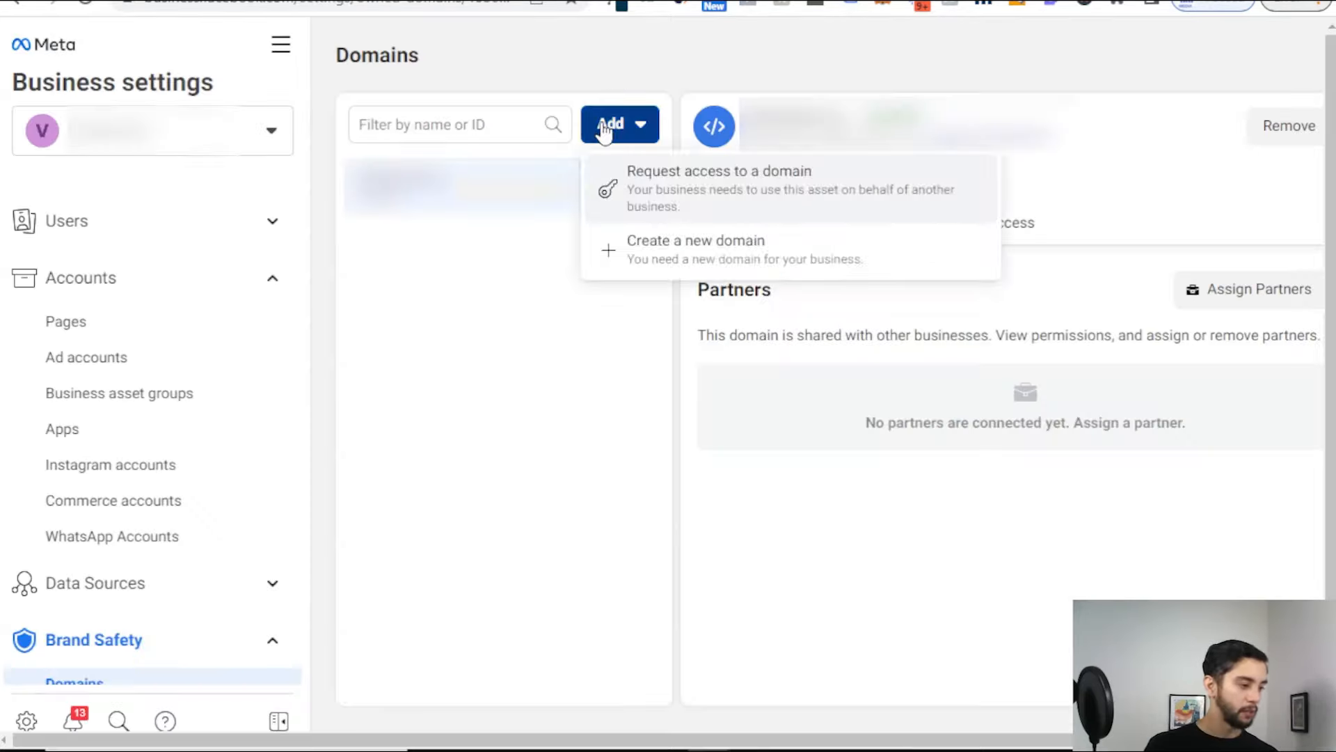
pyautogui.click(689, 260)
pyautogui.click(601, 336)
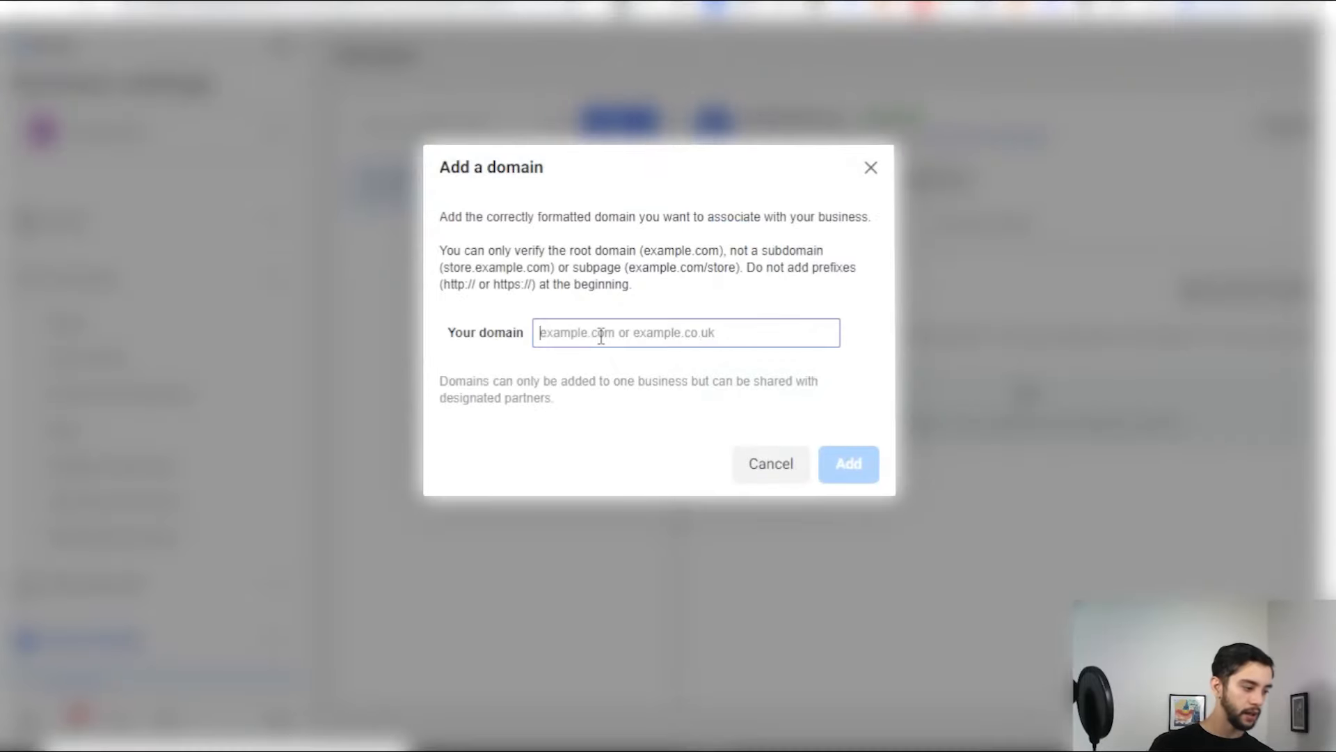
pyautogui.write('releads.ca')
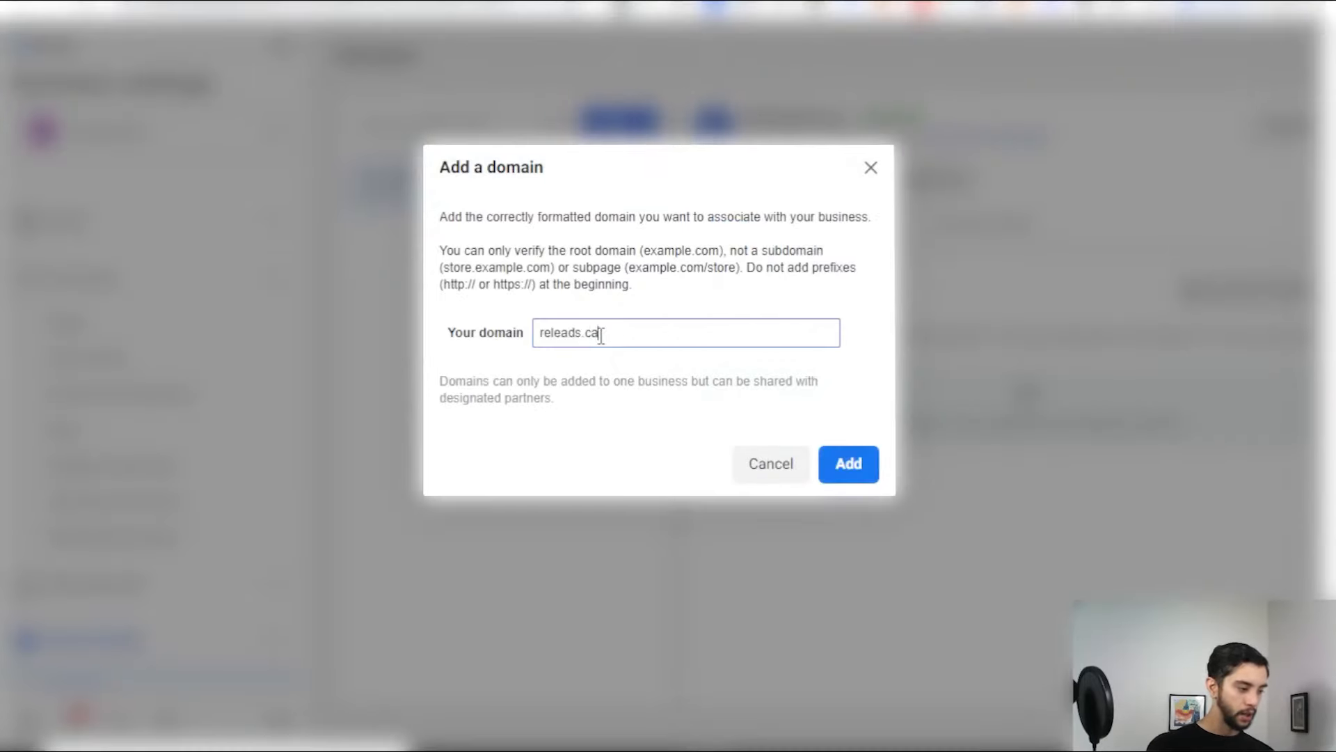
pyautogui.click(870, 456)
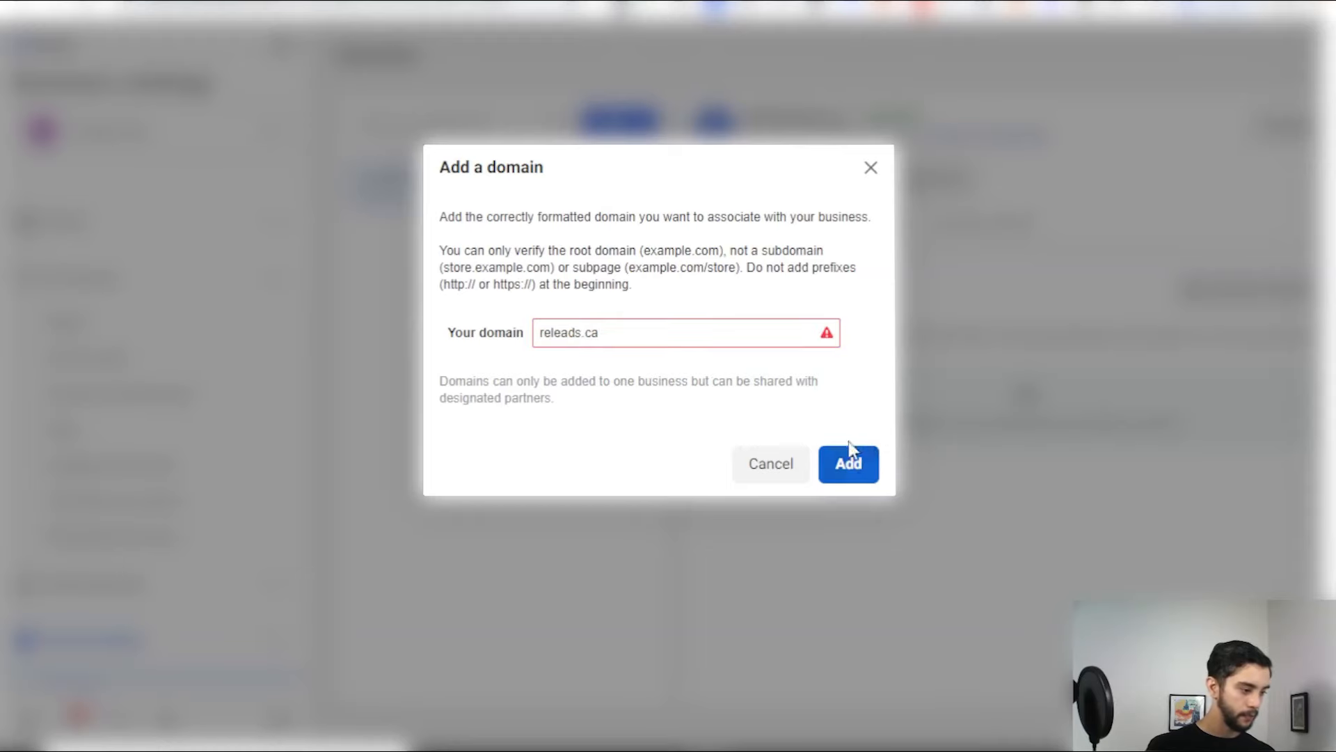
# Step: Inspect the refused releads.ca entry and scroll down in the dialog
pyautogui.tripleClick(552, 321)
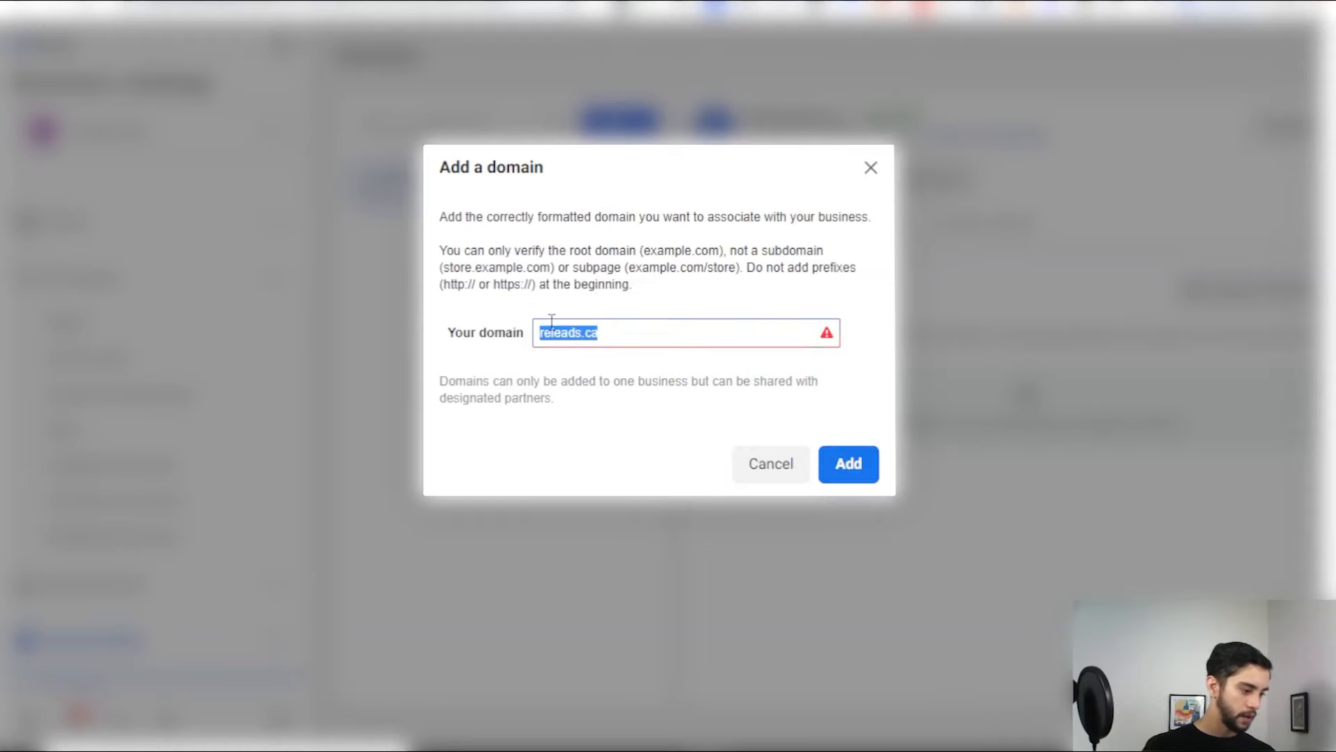
pyautogui.click(540, 336)
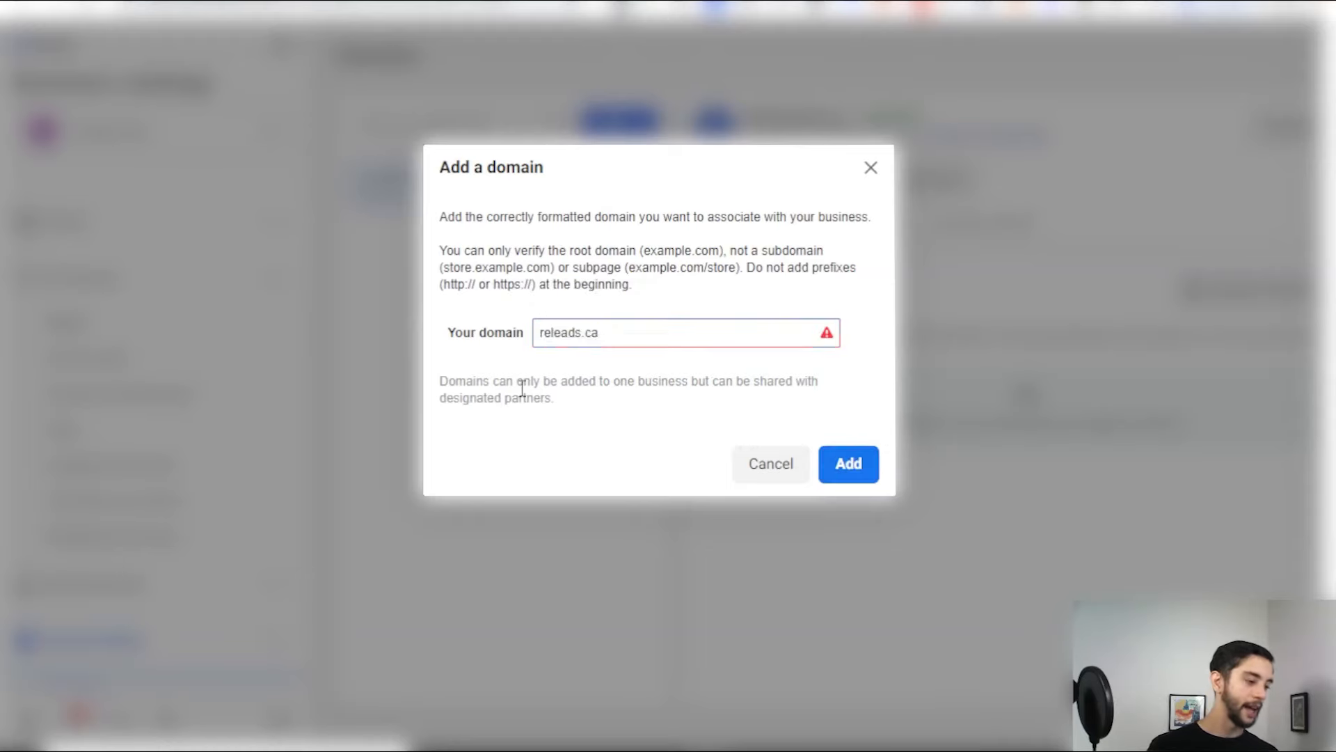
pyautogui.moveTo(577, 333)
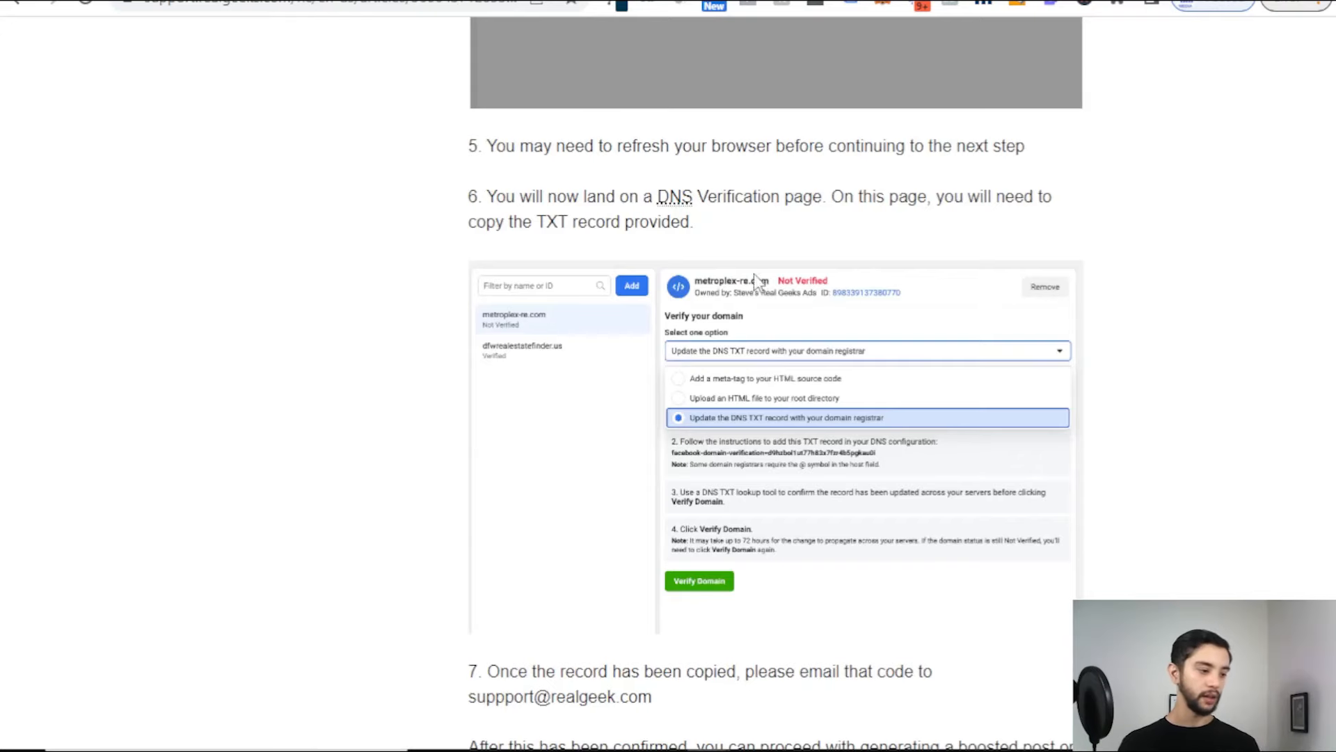
pyautogui.scroll(-2, 753, 273)
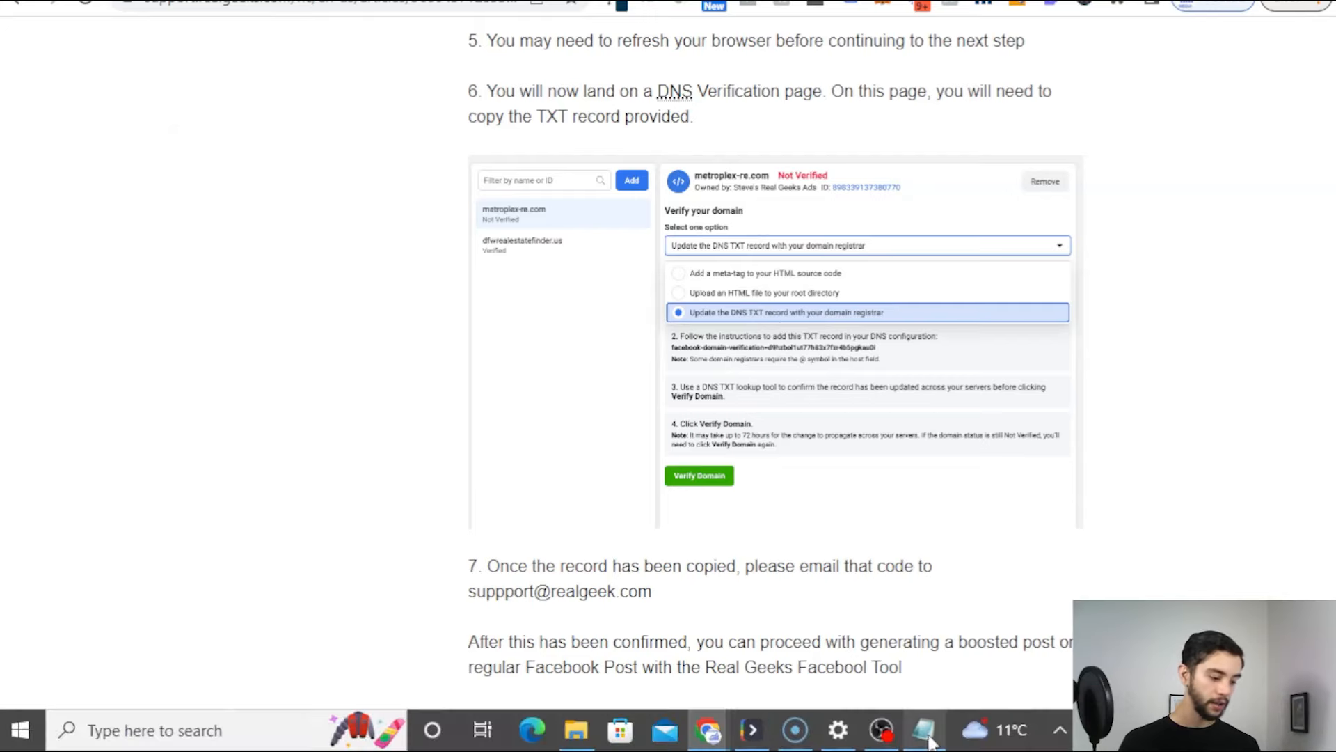
# Step: Paste a second copy of the pixel code into Notepad, then reread the Real Geeks article
pyautogui.click(750, 736)
pyautogui.press('Return')
pyautogui.press('Return')
pyautogui.press('Return')
pyautogui.press('Return')
pyautogui.hotkey('ctrl', 'v')
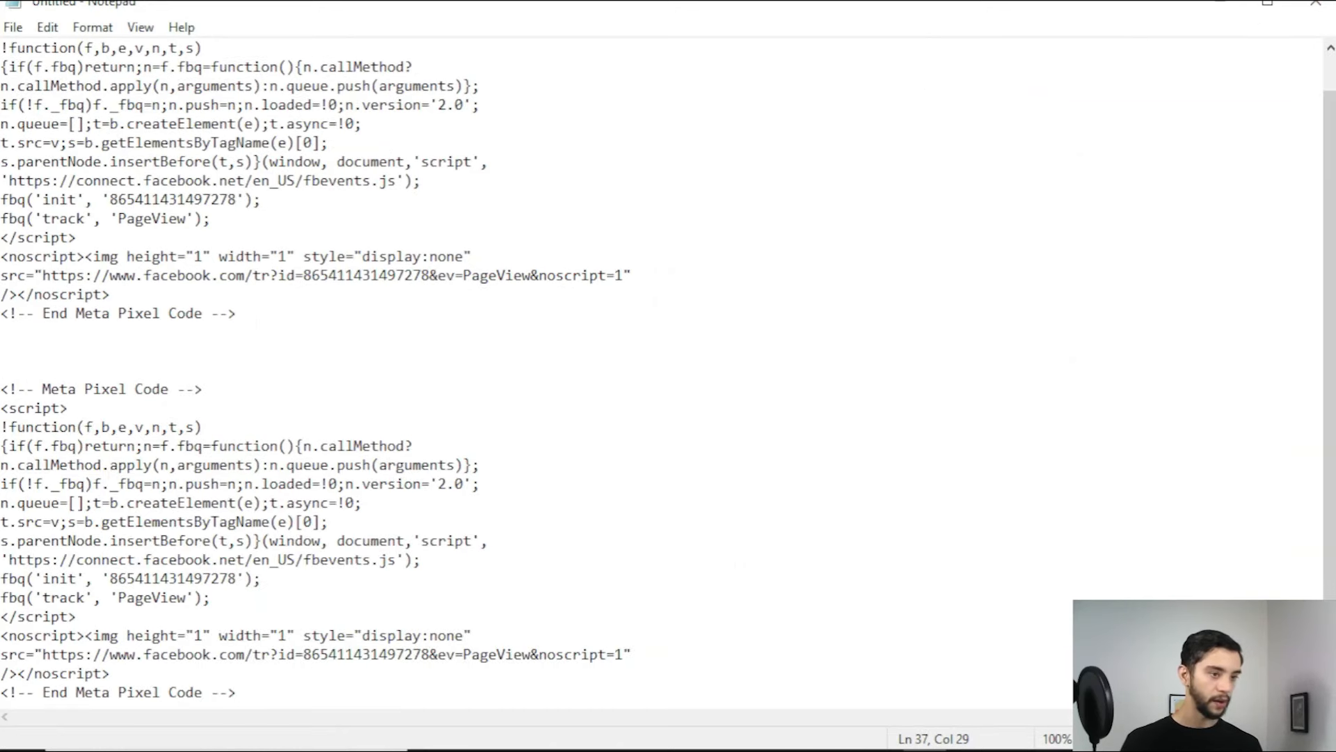
pyautogui.click(1219, 6)
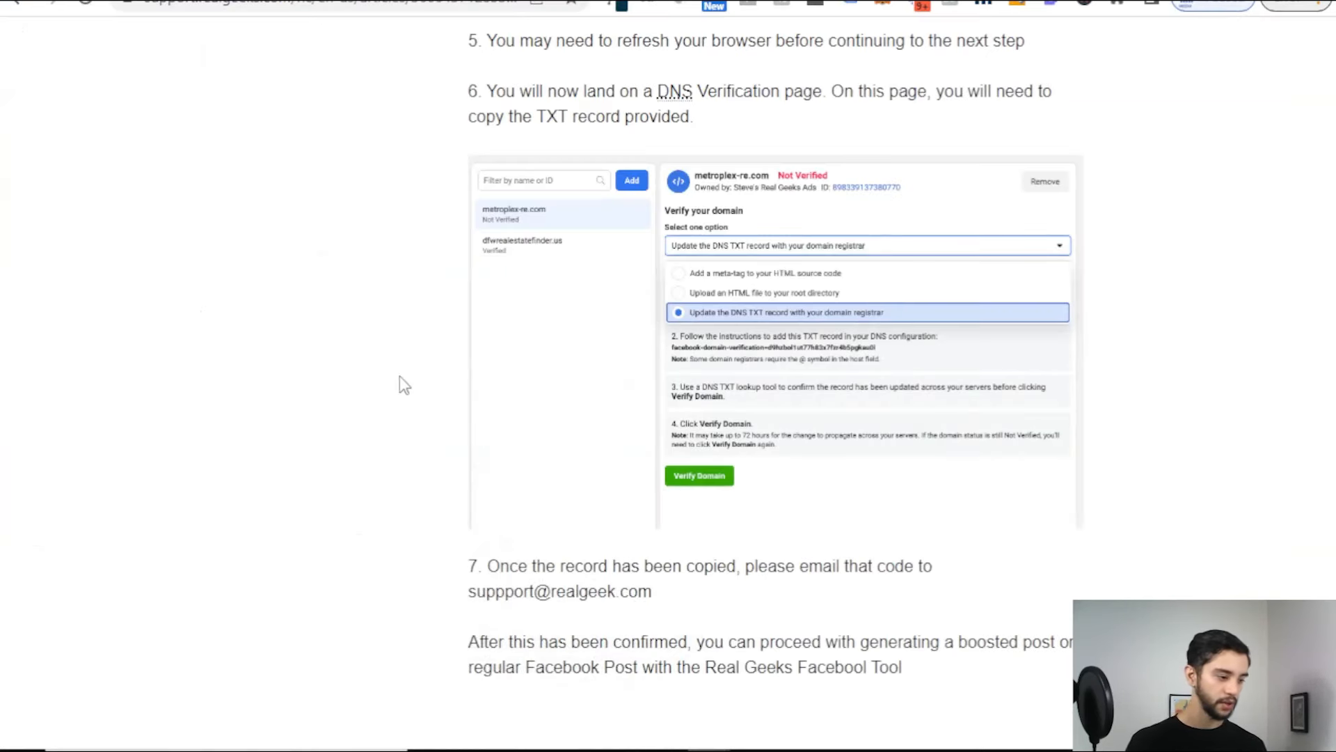
pyautogui.scroll(5, 668, 375)
pyautogui.scroll(-5, 679, 404)
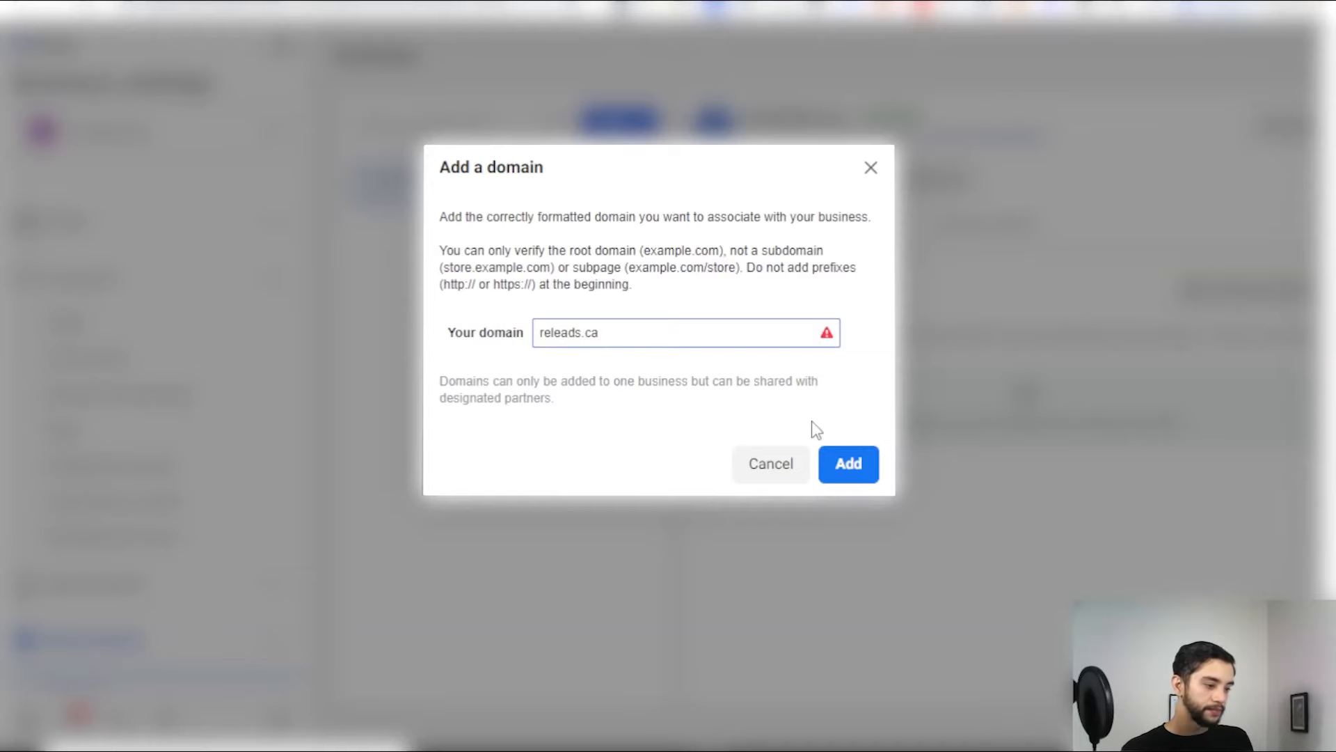
# Step: Confirm adding releads.ca as a business domain
pyautogui.click(819, 460)
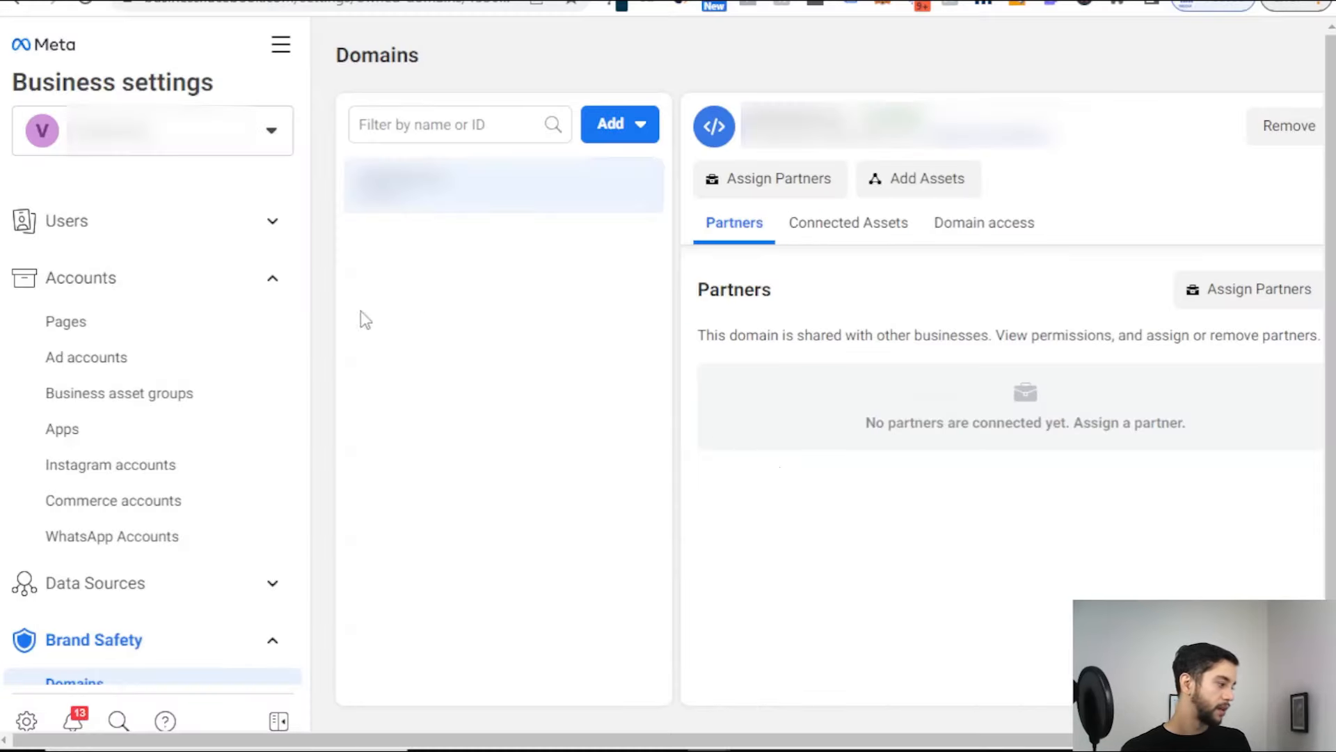
pyautogui.scroll(-5, 104, 328)
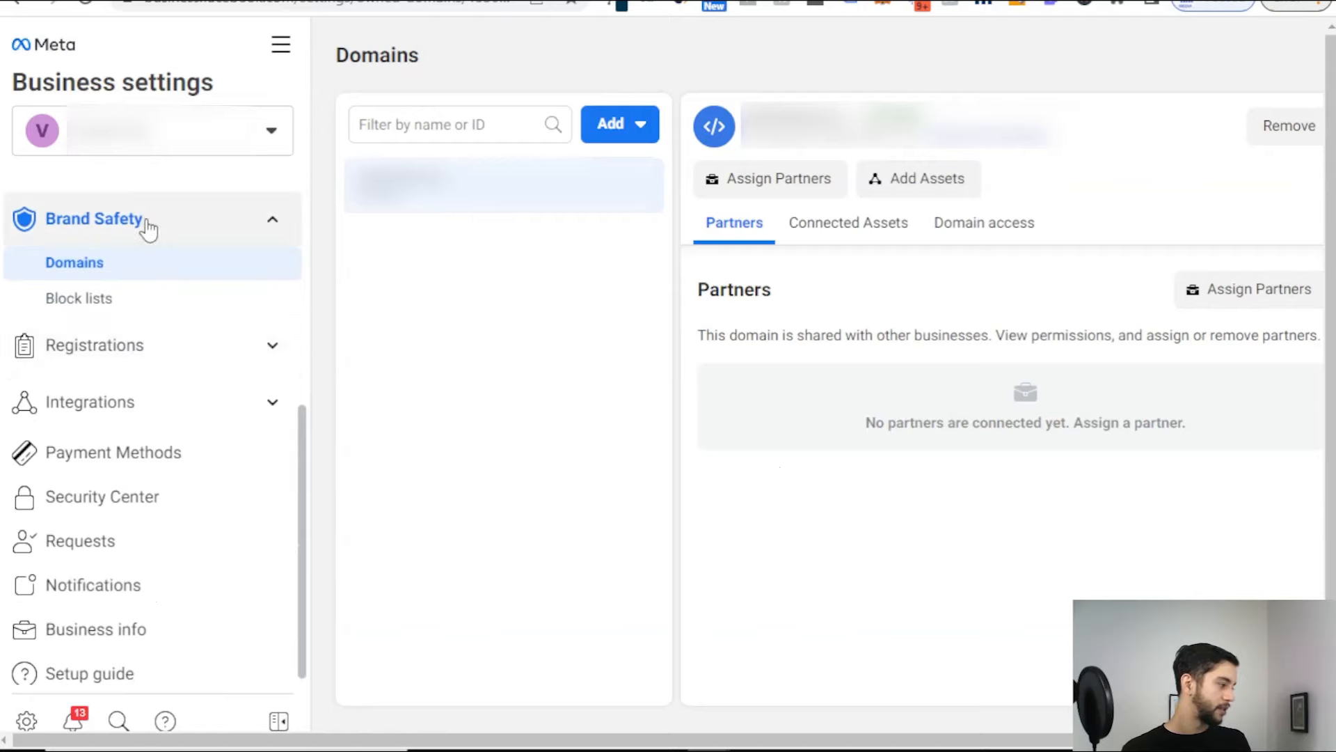
pyautogui.scroll(2, 148, 279)
# Step: Open the business's pixel from Data Sources > Pixels in Events Manager
pyautogui.click(140, 265)
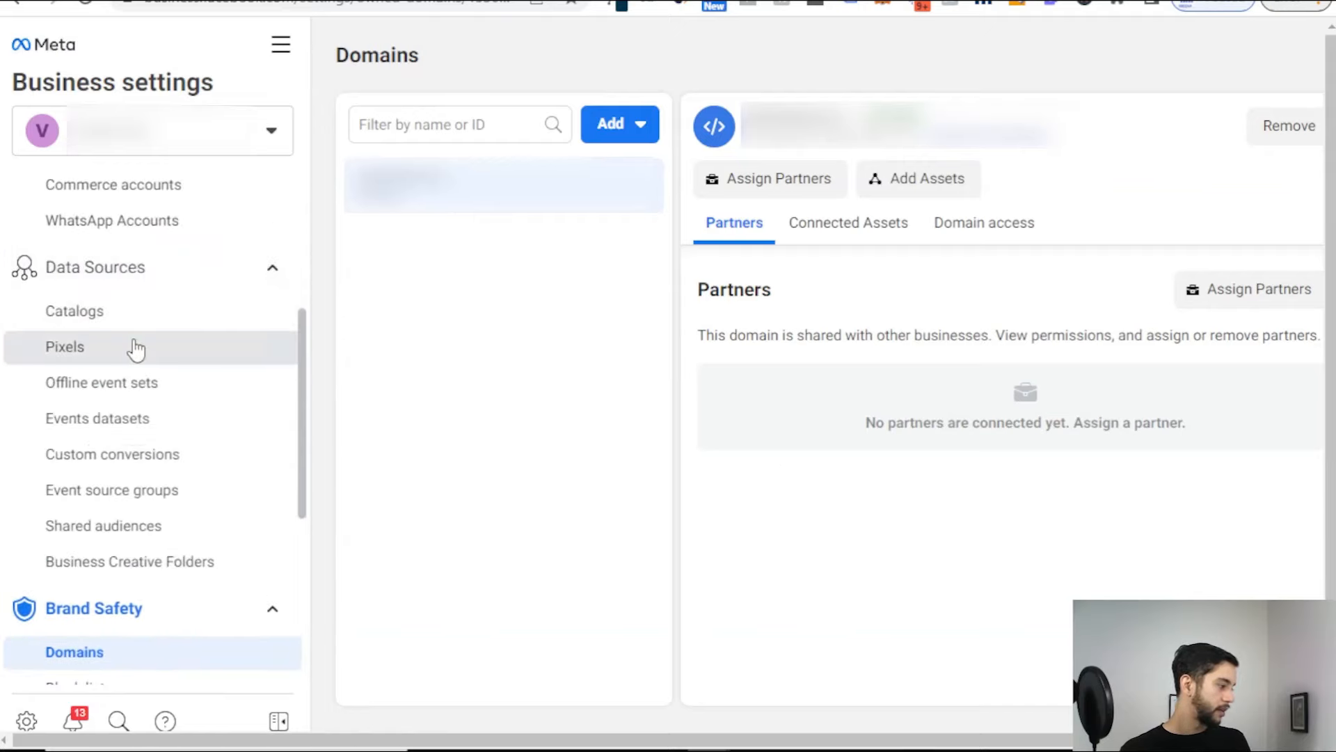
pyautogui.click(136, 348)
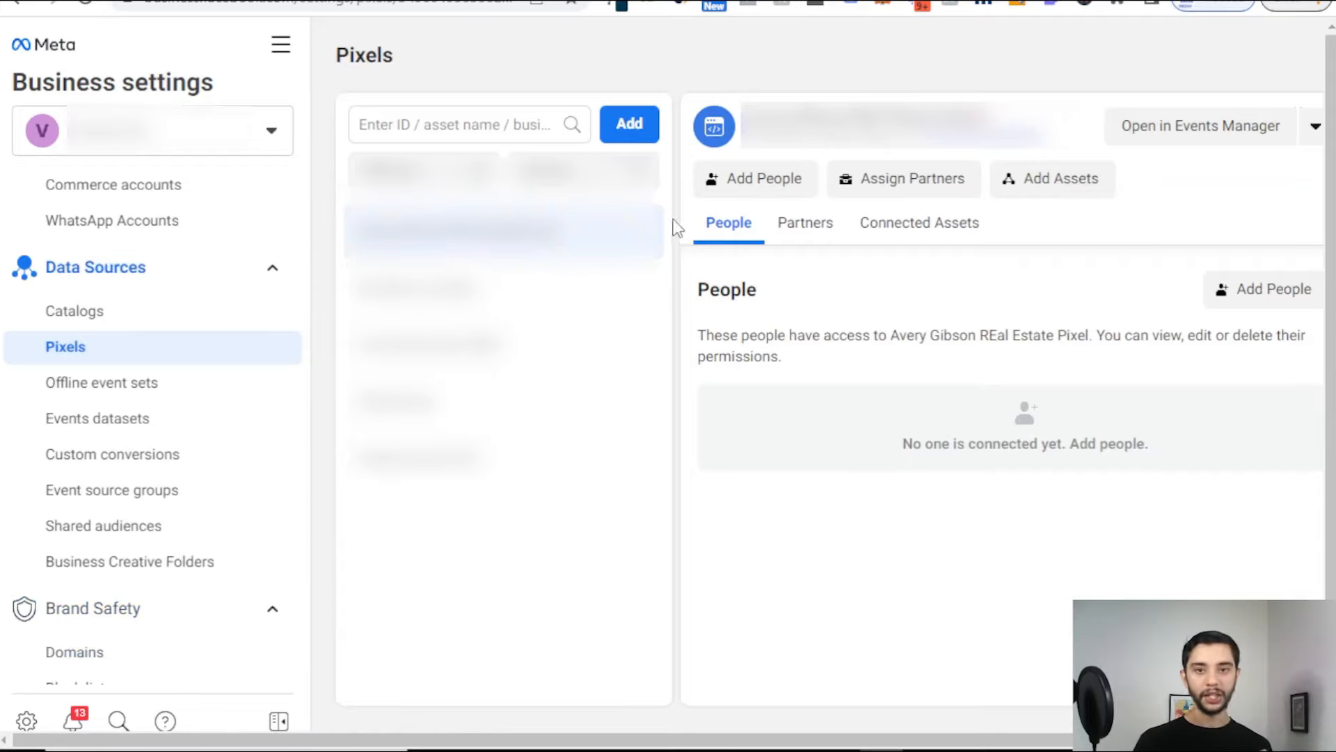
pyautogui.click(1214, 136)
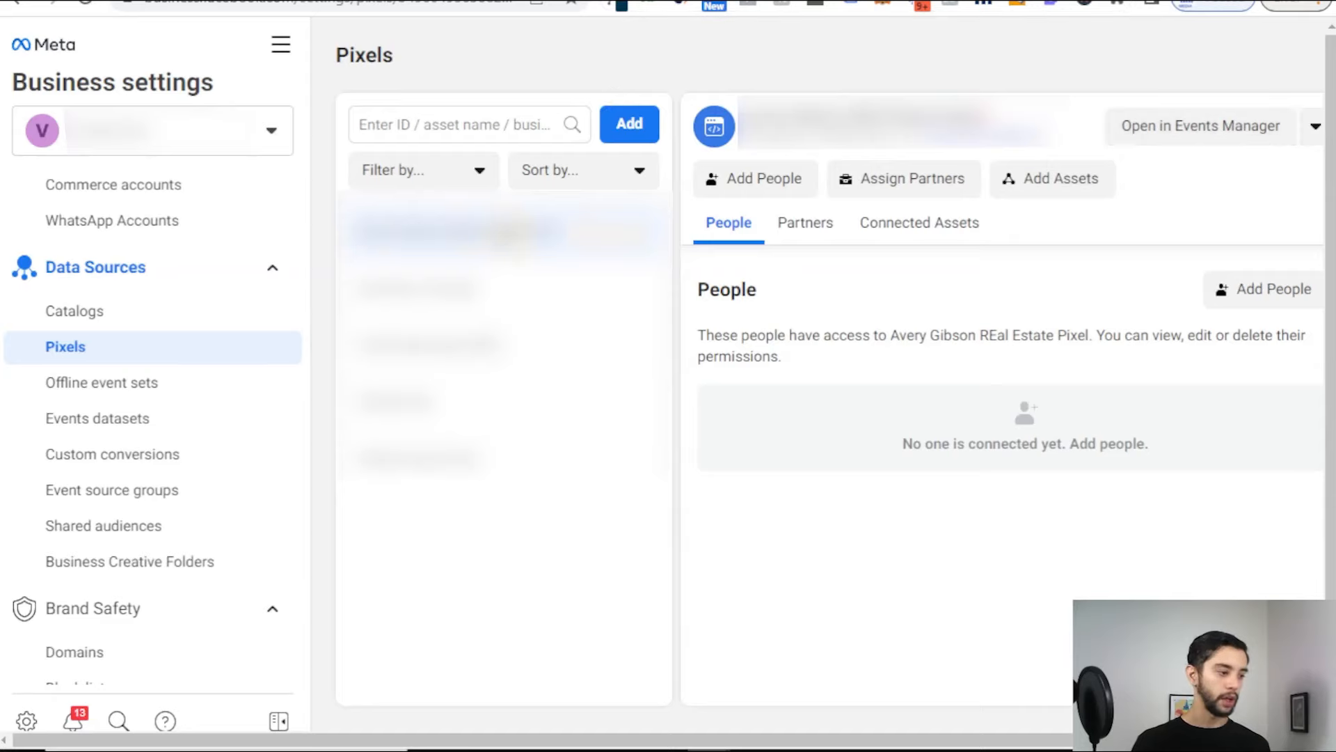
pyautogui.click(807, 2)
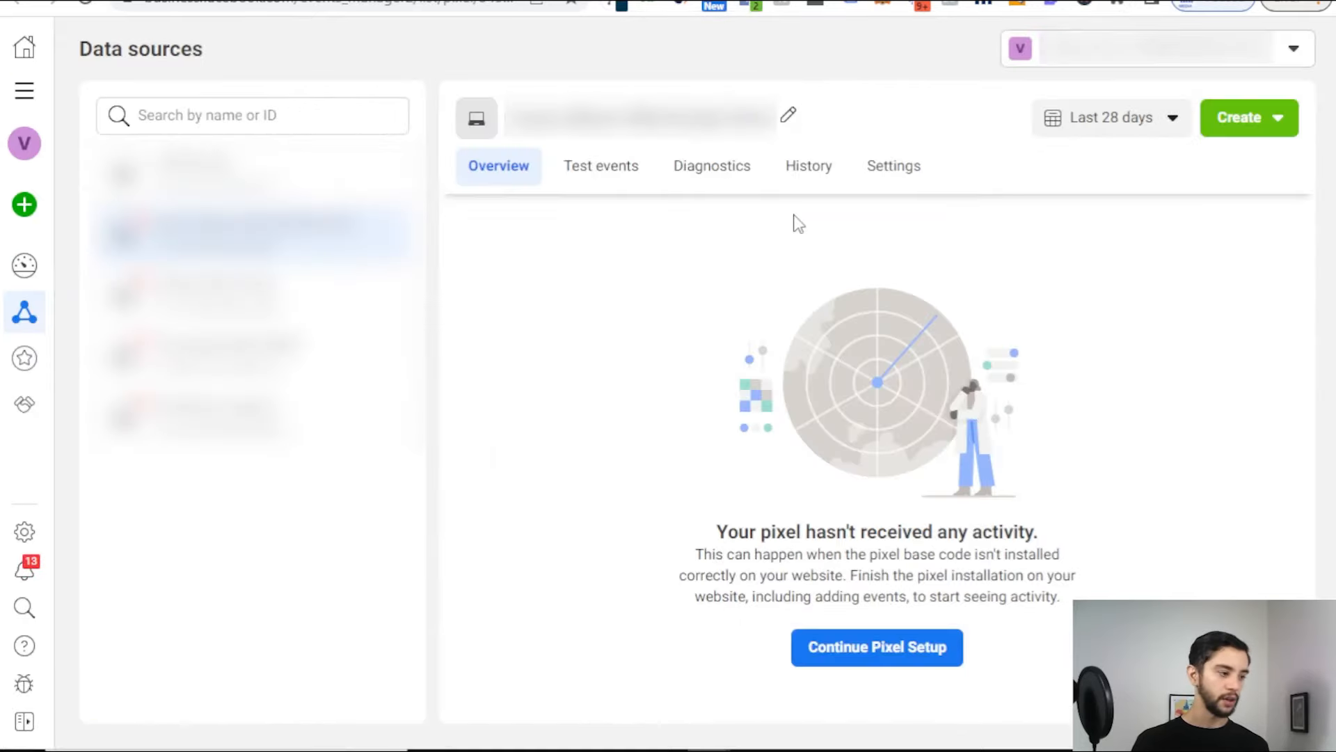
# Step: Resume setup with Meta Pixel and manual install, copy the base code, open web events
pyautogui.click(941, 654)
pyautogui.click(752, 337)
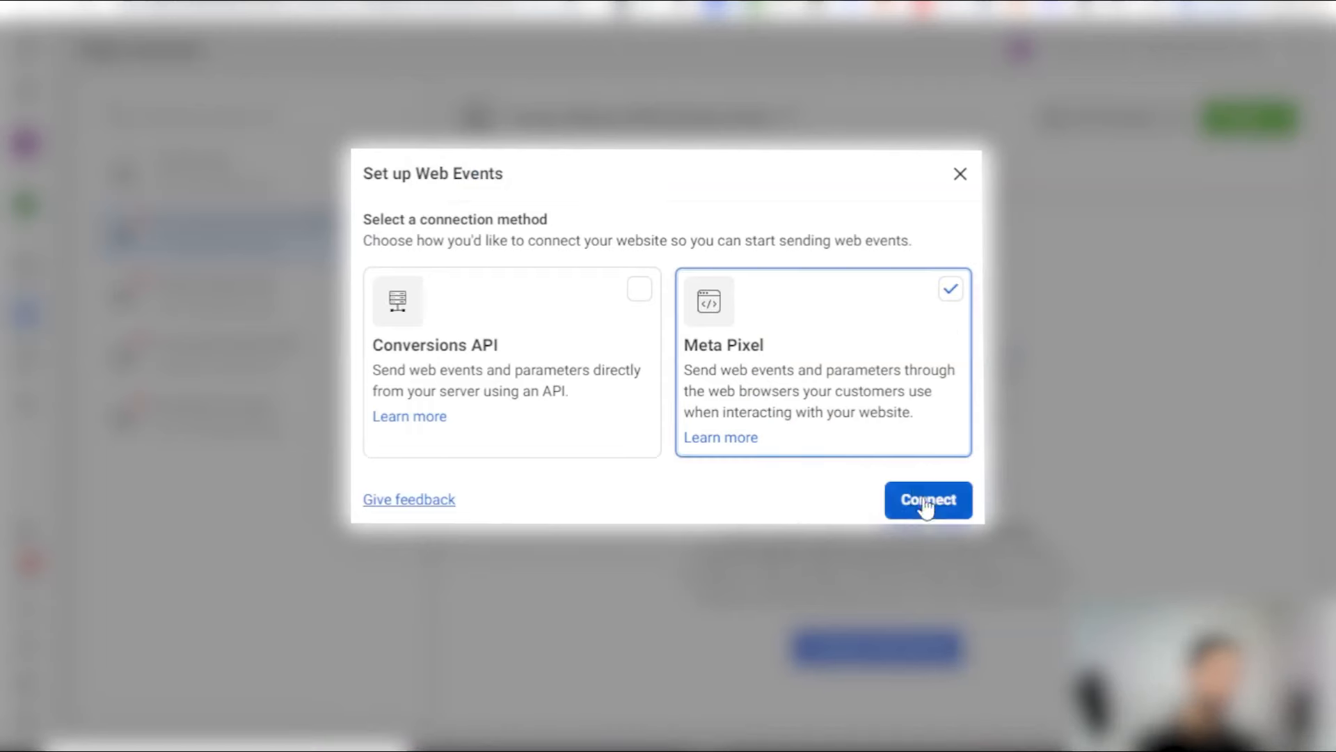
pyautogui.click(927, 506)
pyautogui.click(551, 364)
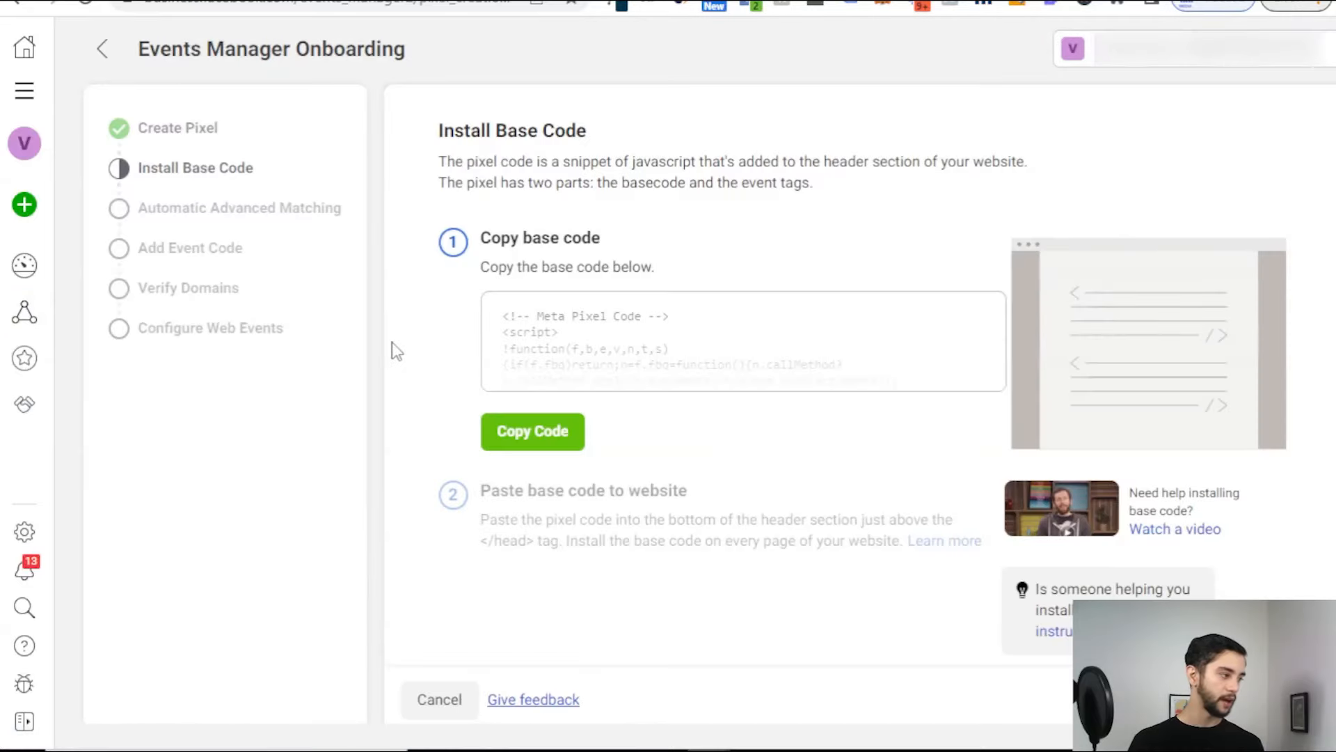
pyautogui.click(550, 433)
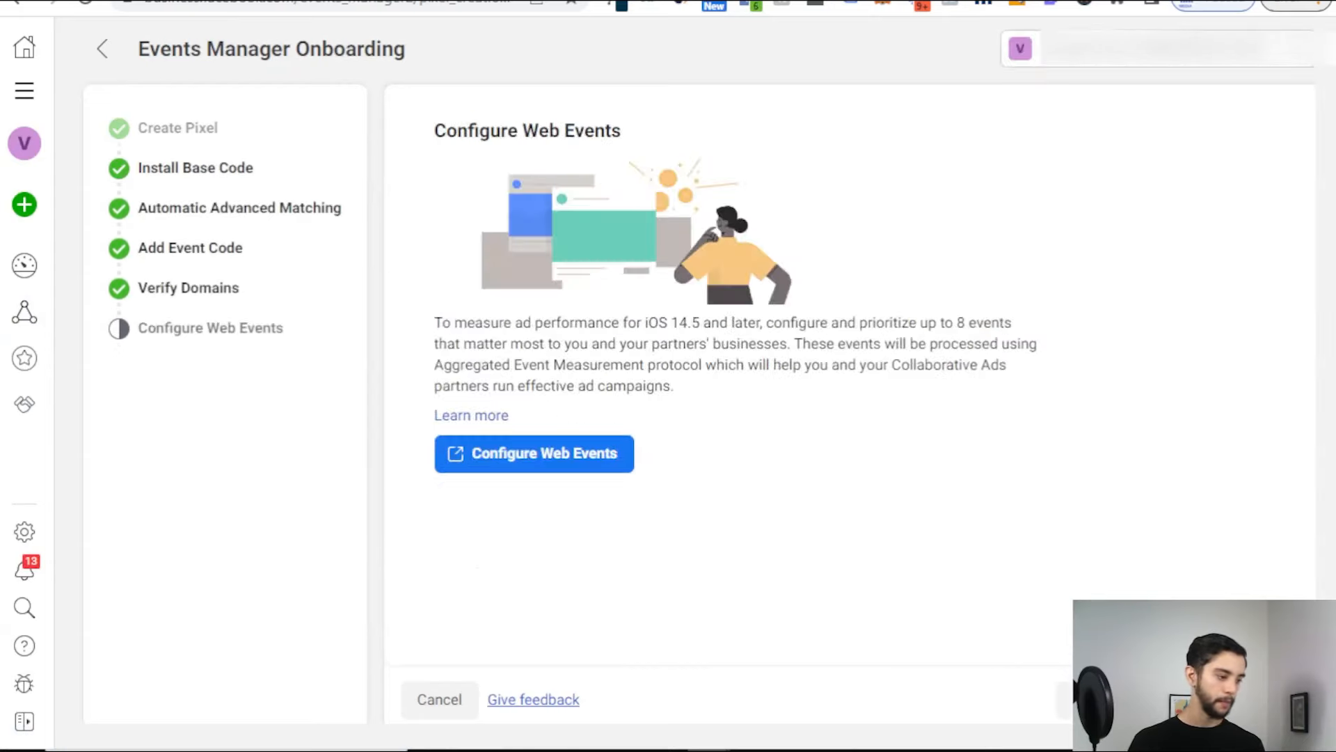
pyautogui.click(542, 460)
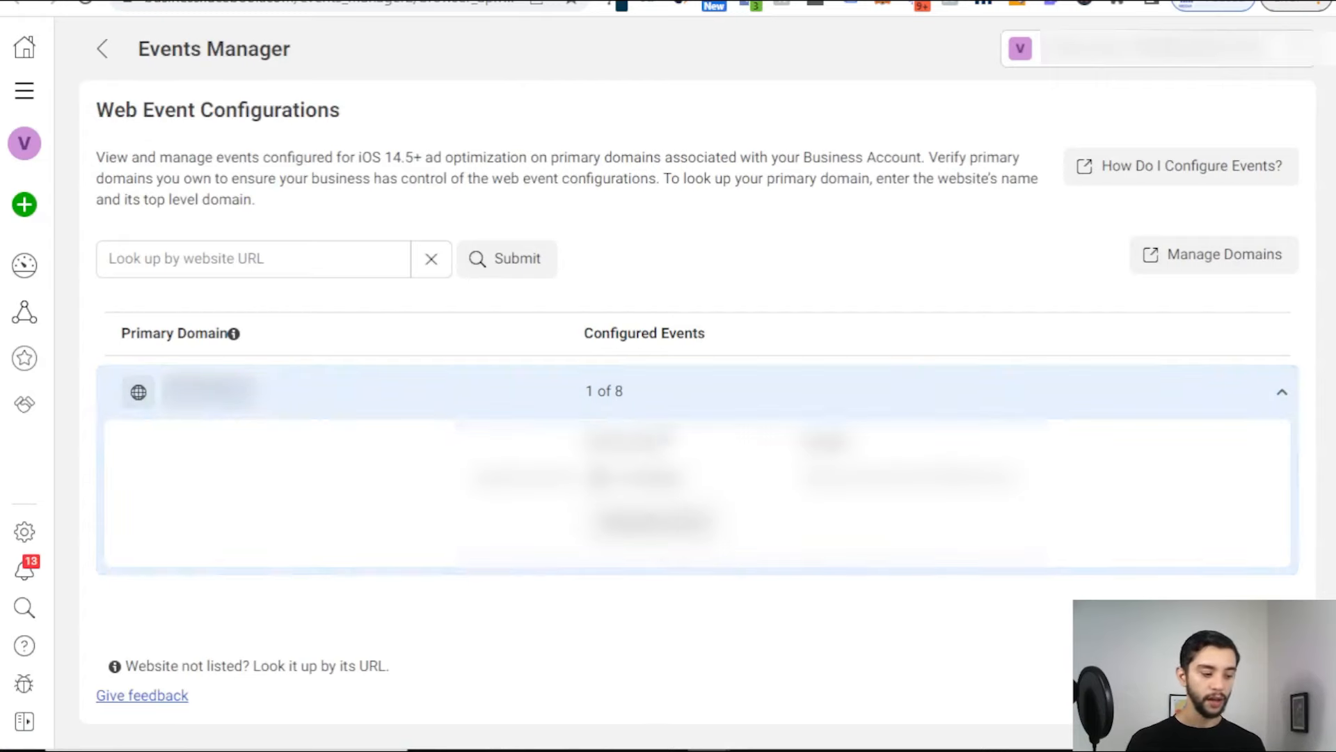
# Step: Expand the primary domain's row and review its configured events
pyautogui.click(662, 393)
pyautogui.click(663, 392)
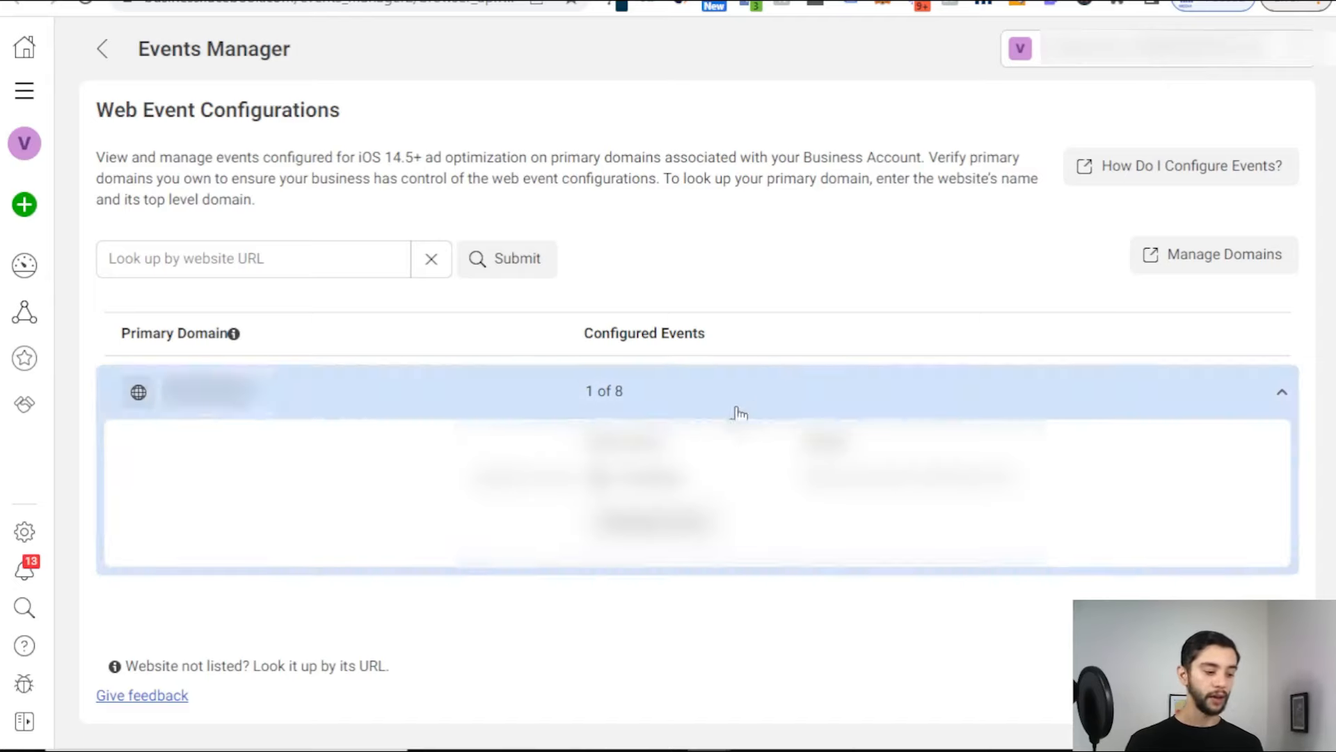
pyautogui.doubleClick(653, 478)
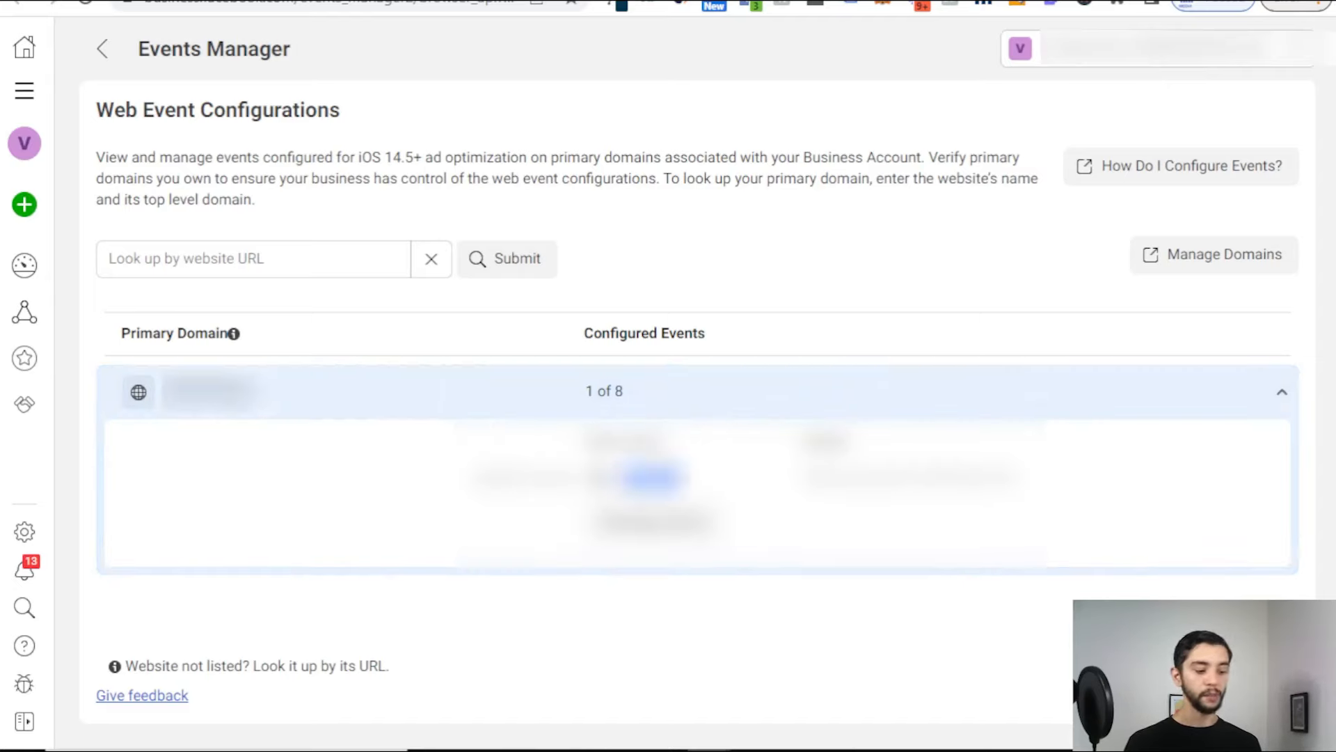
pyautogui.click(714, 477)
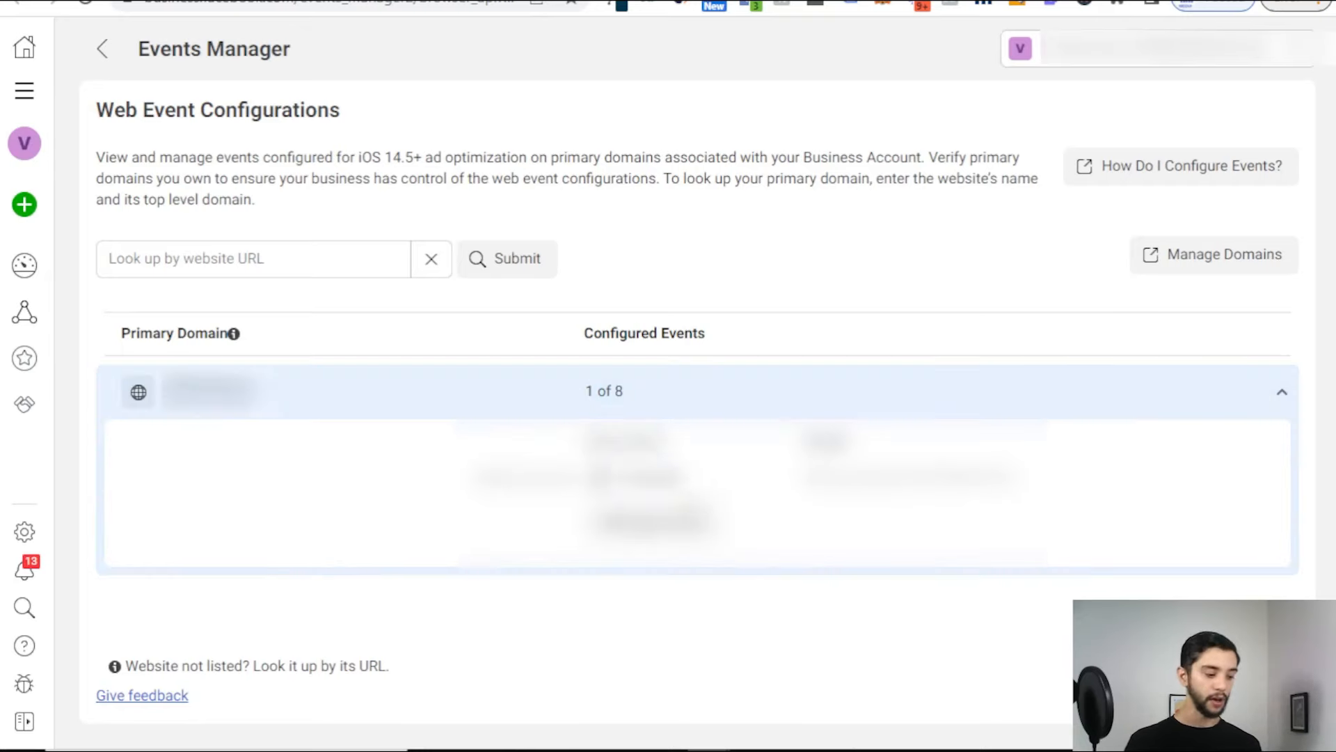
pyautogui.doubleClick(654, 478)
pyautogui.click(704, 481)
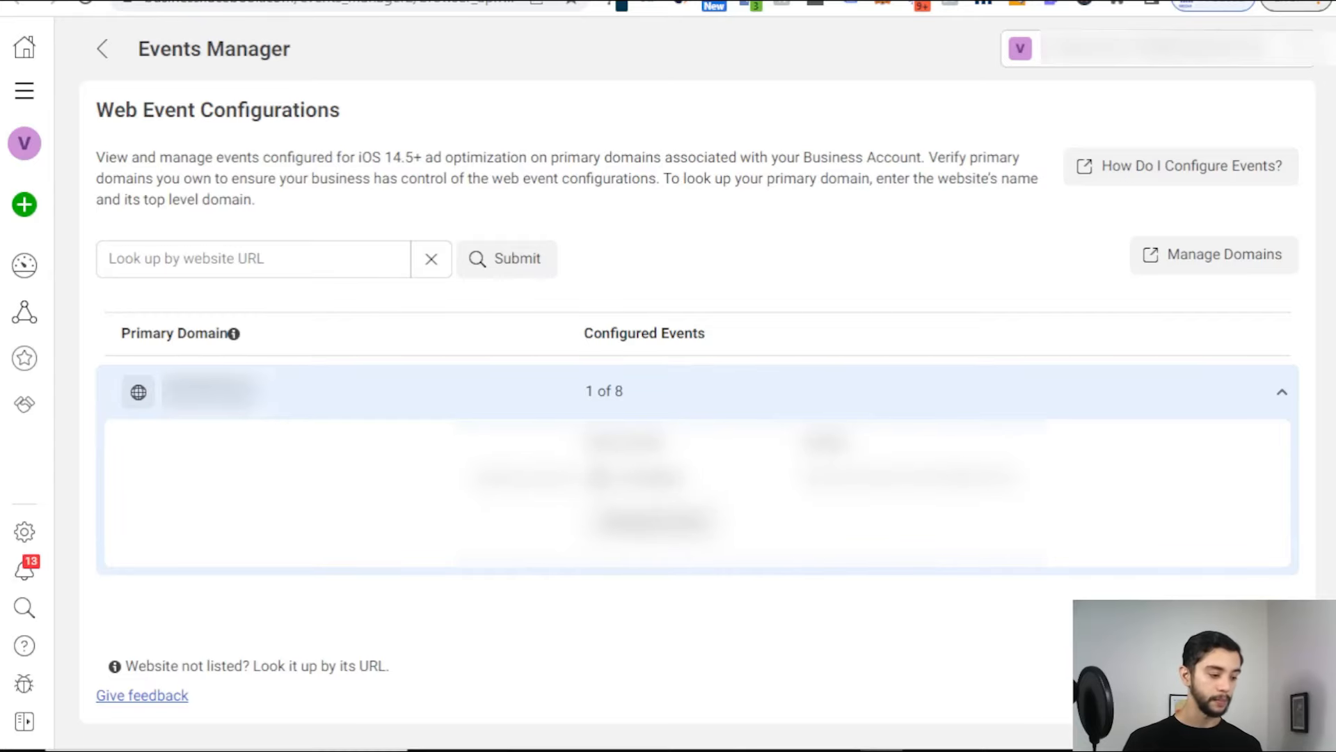
# Step: Check the second pixel code block in Notepad, then go back to Data sources
pyautogui.hotkey('alt', 'Tab')
pyautogui.scroll(1, 70, 279)
pyautogui.scroll(-1, 13, 412)
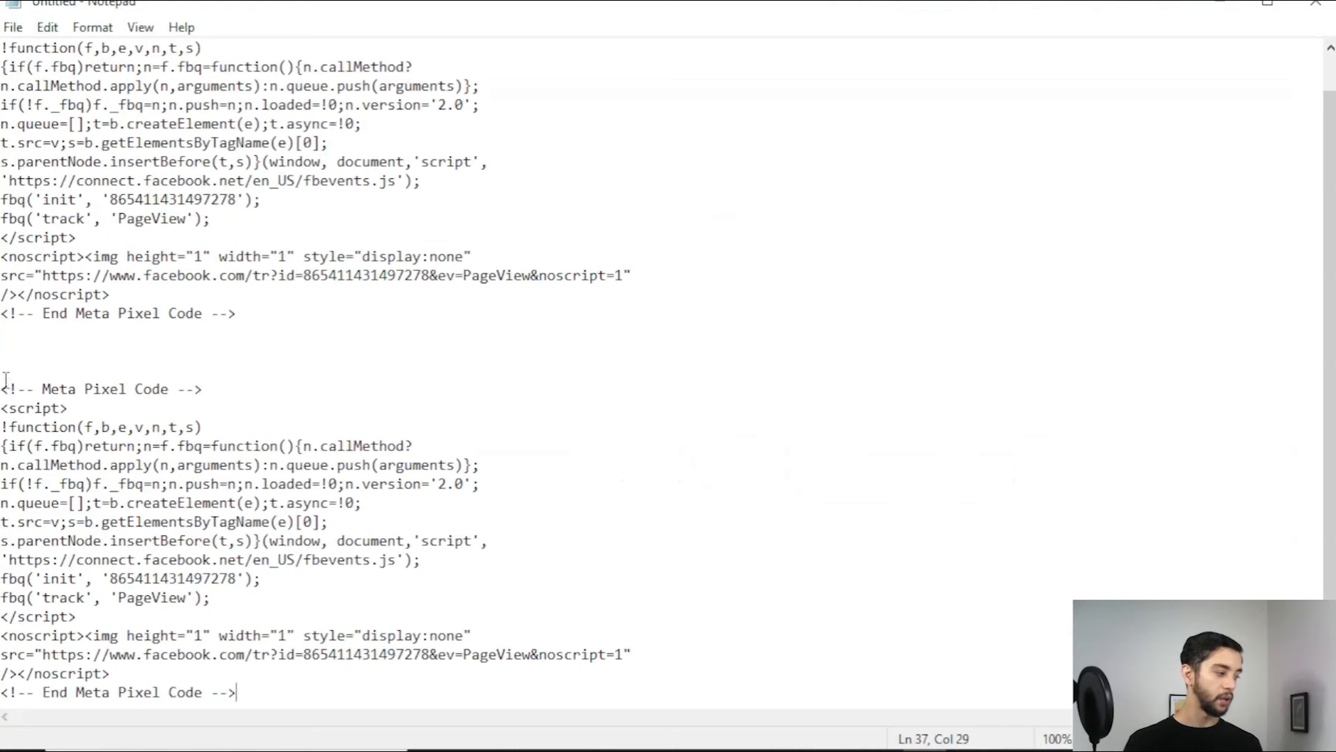
pyautogui.moveTo(2, 387); pyautogui.dragTo(397, 705)
pyautogui.click(392, 692)
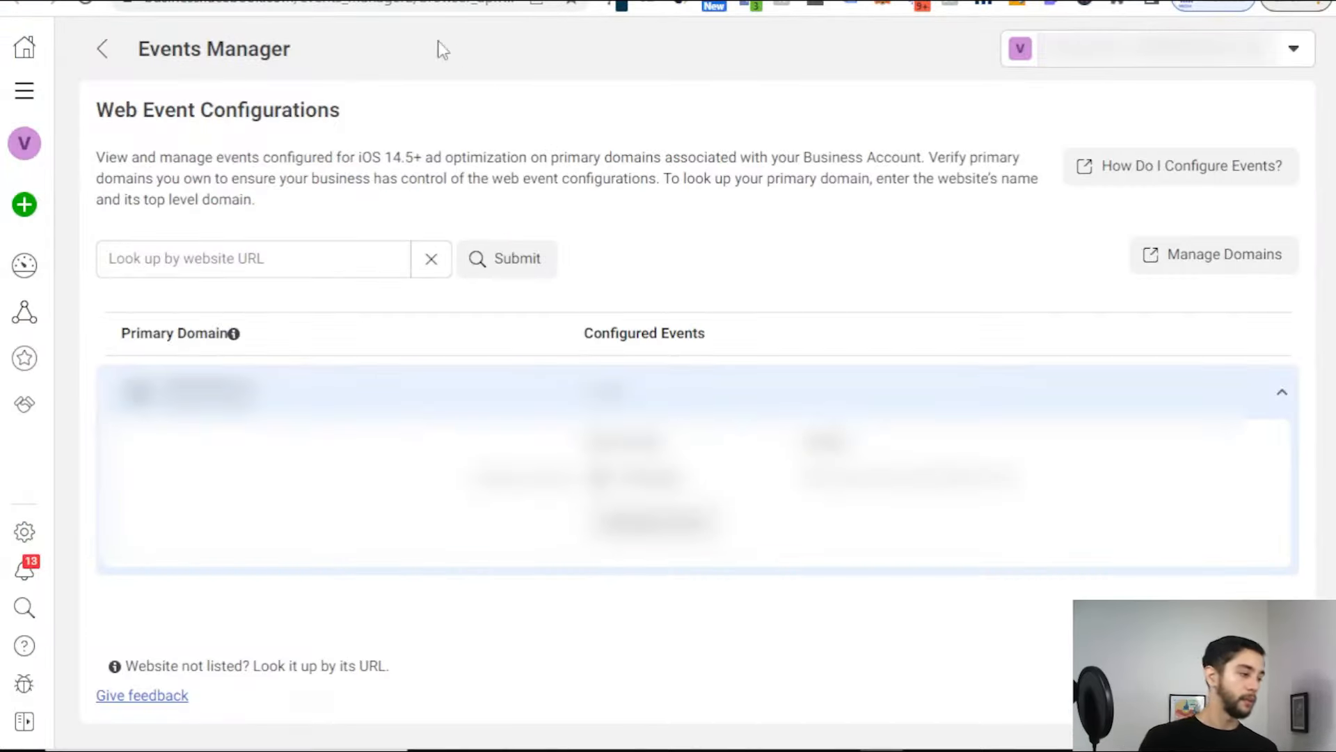
pyautogui.click(101, 50)
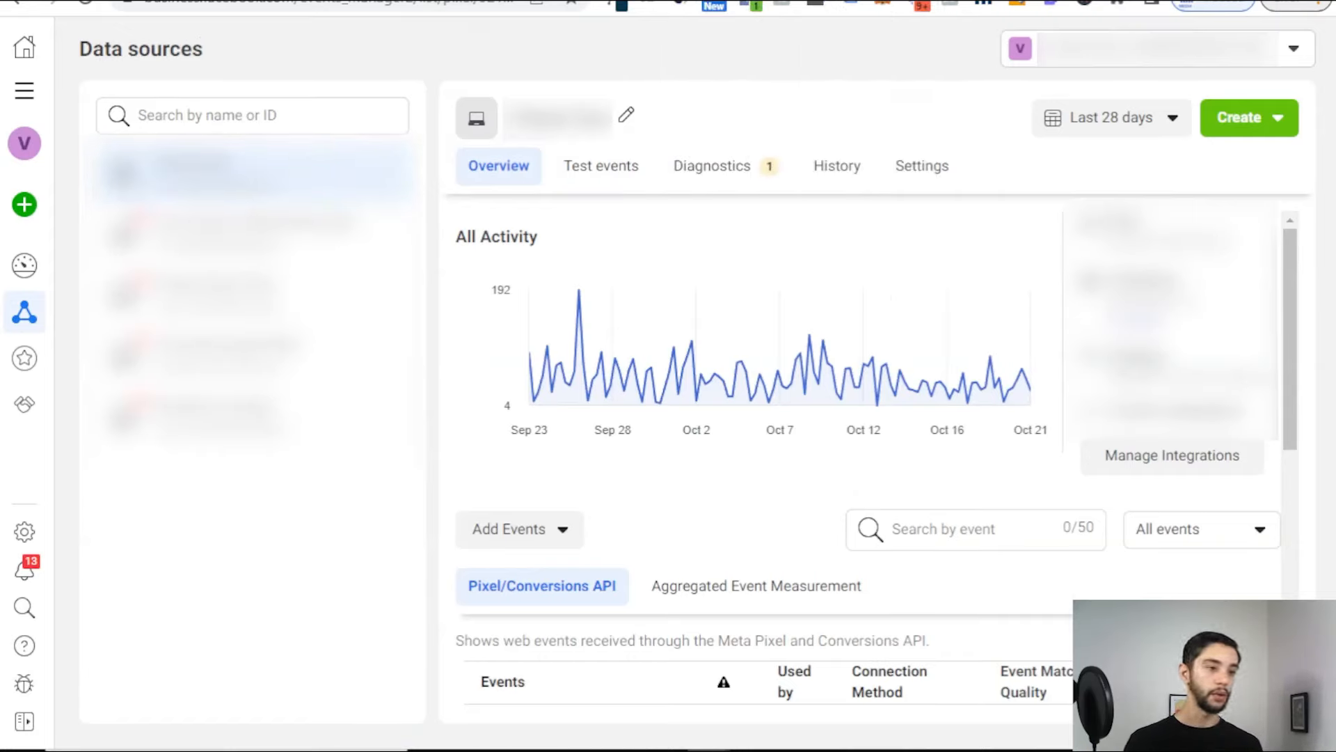
# Step: Start a Gmail message to the Real Geeks support address titled 'Facebook Pixel + Verify Domain'
pyautogui.hotkey('ctrl', 't')
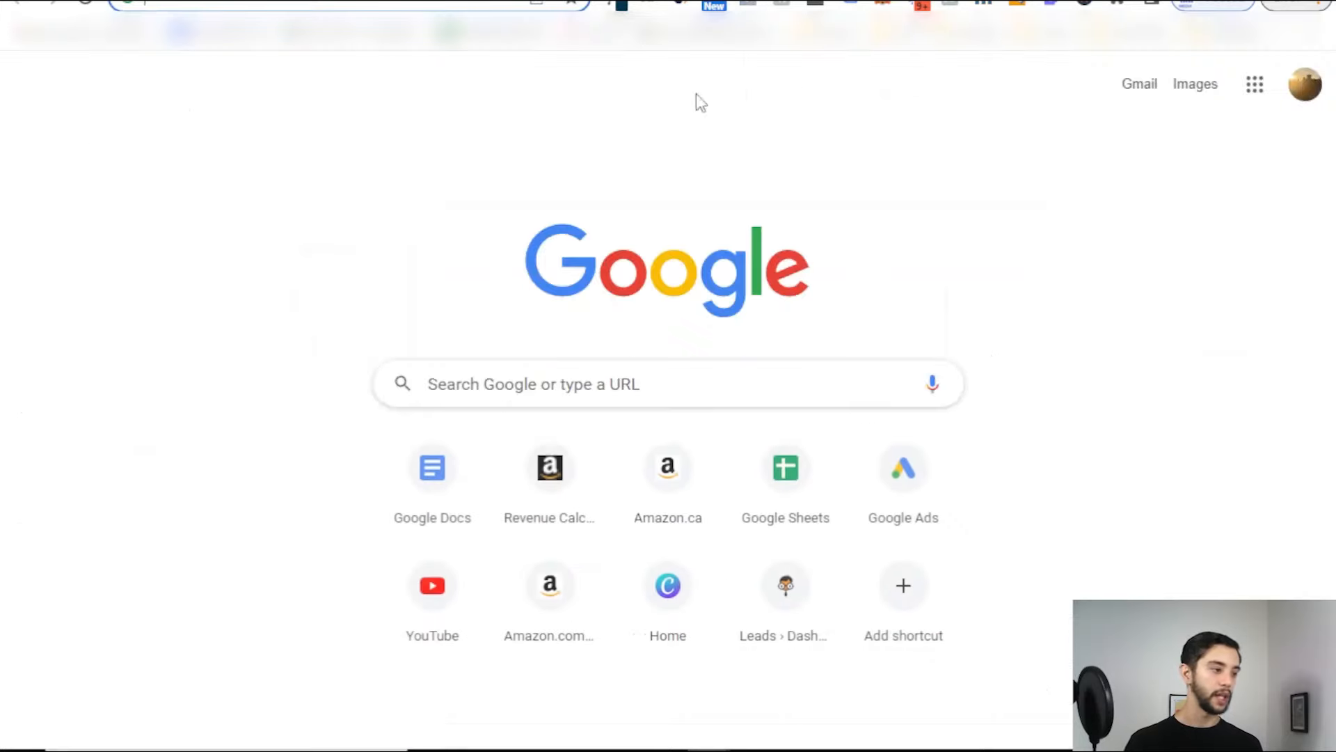
pyautogui.click(98, 36)
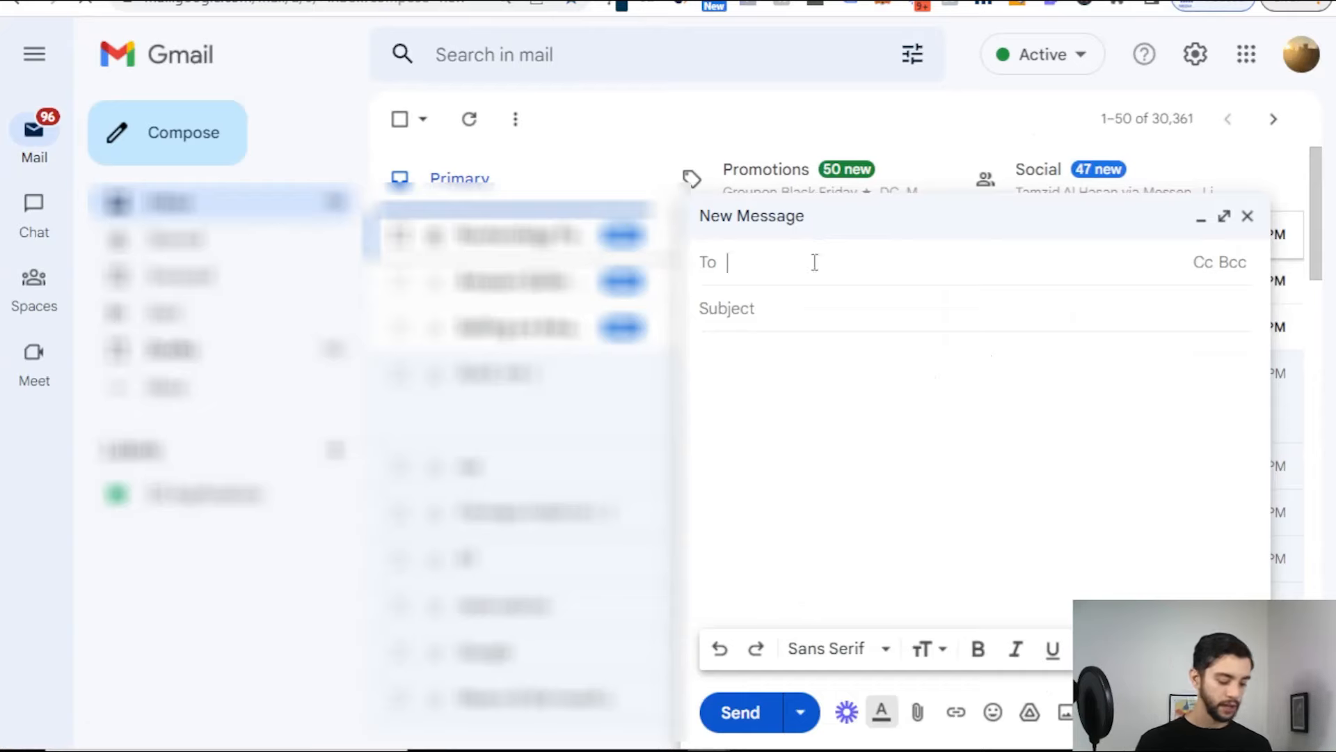
pyautogui.write('supp')
pyautogui.press('Return')
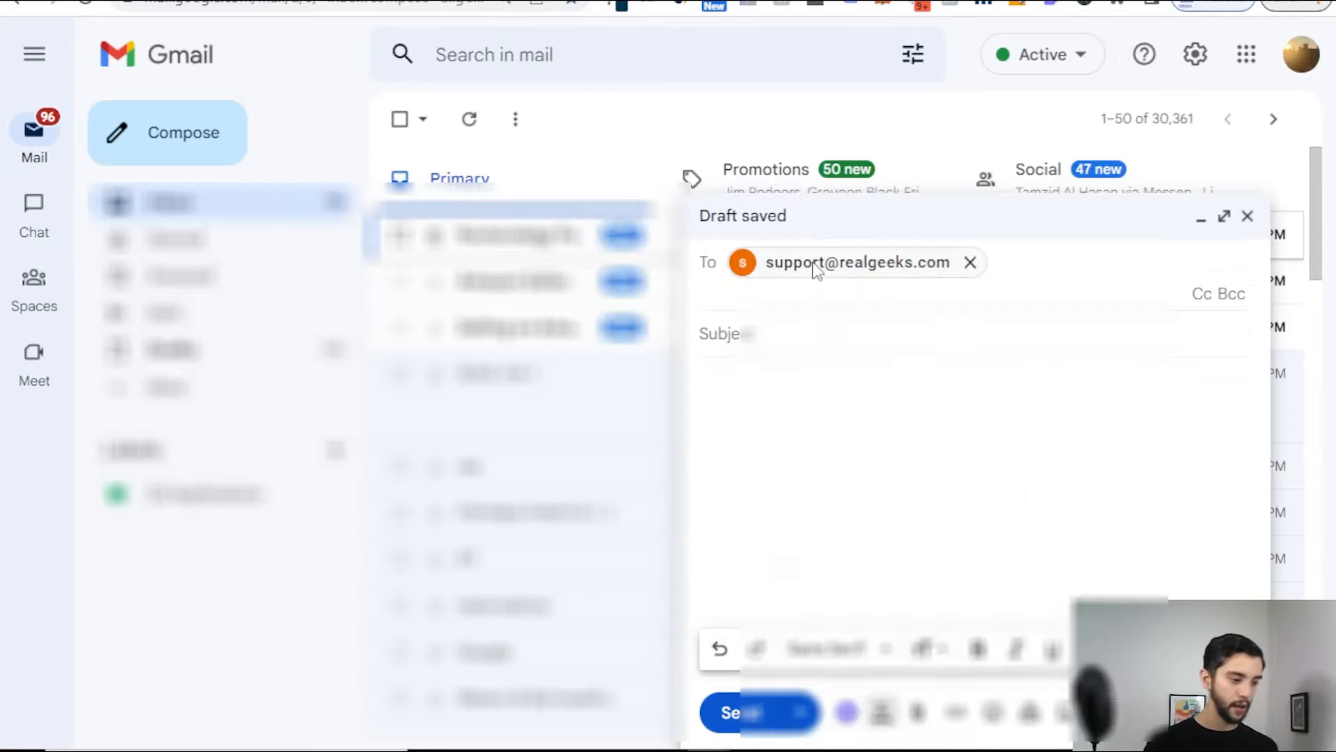
pyautogui.click(854, 327)
pyautogui.write('Facebook Pixel ')
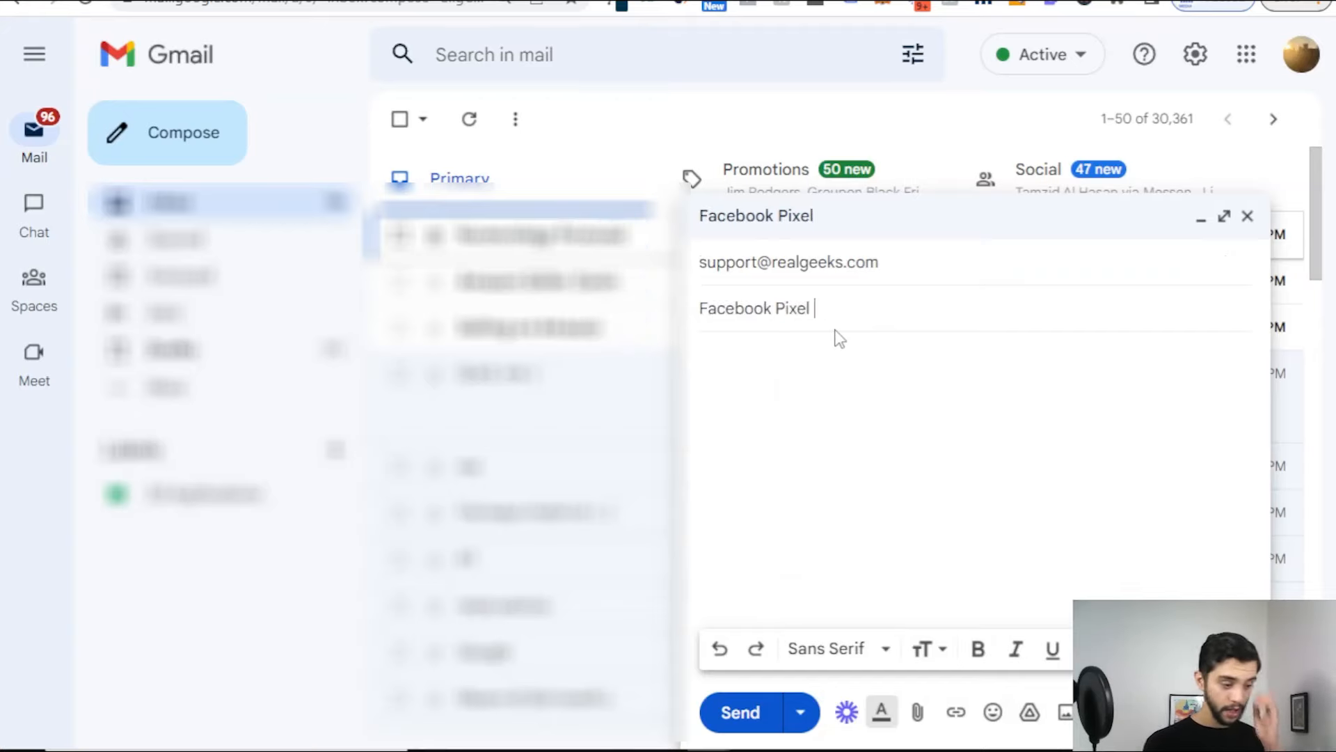
pyautogui.write('+ Verify Domain - ')
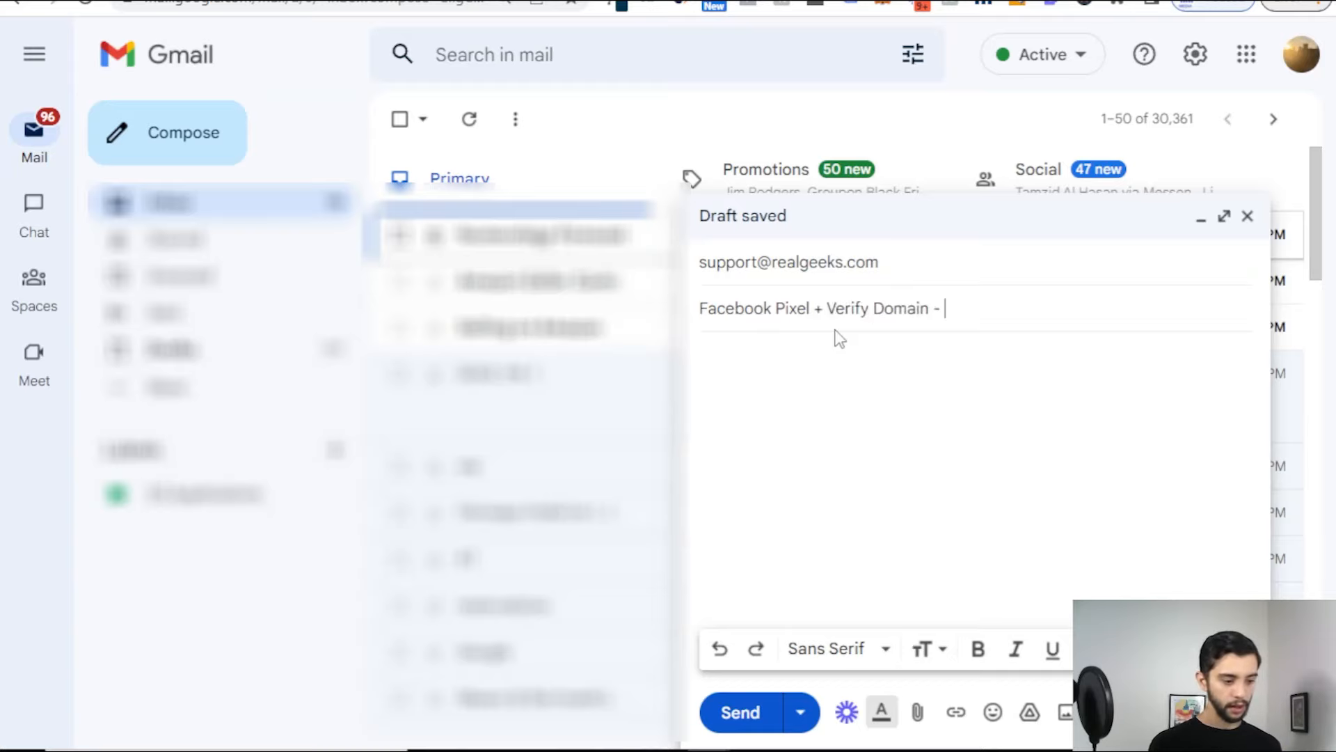
pyautogui.write('y')
pyautogui.press('BackSpace')
# Step: Write the body 'Hey there, Can you please add my facebook pixel: to releads.ca'
pyautogui.click(840, 355)
pyautogui.write('Hey teh')
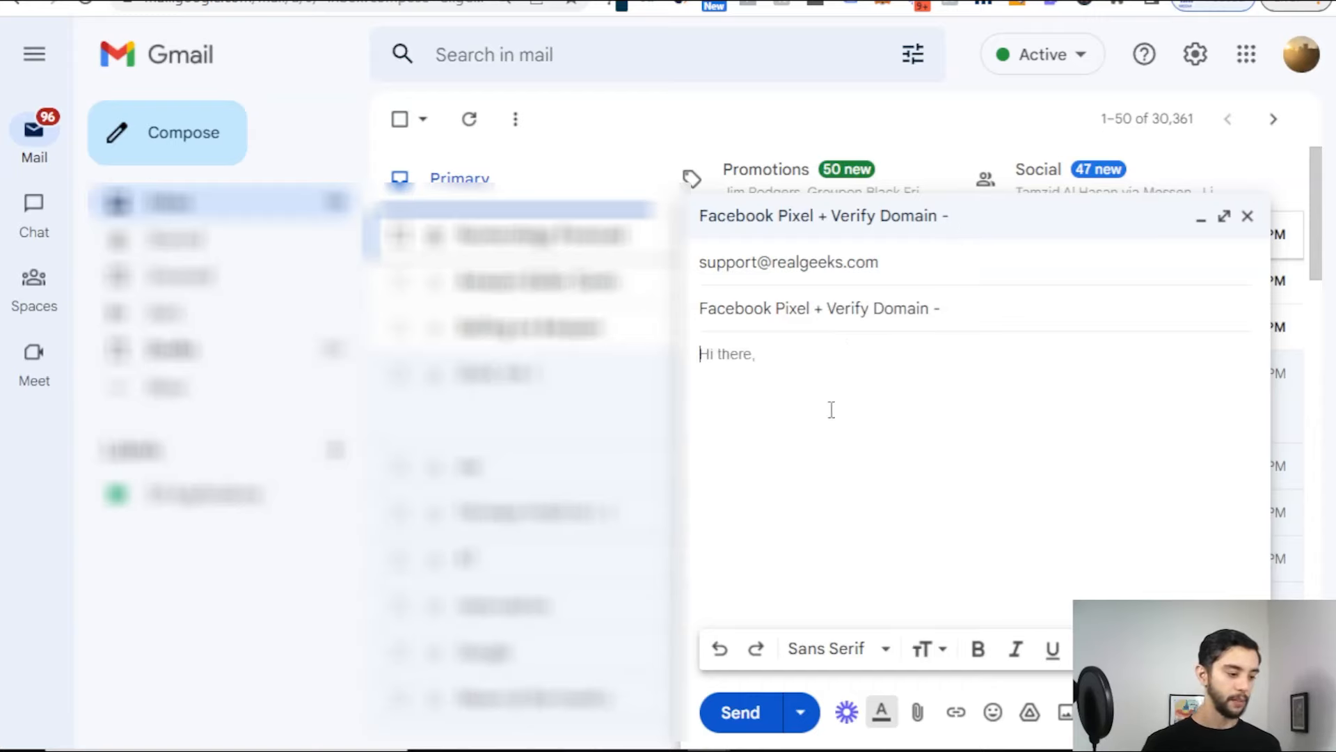
pyautogui.write('re')
pyautogui.press('BackSpace')
pyautogui.press('BackSpace')
pyautogui.press('BackSpace')
pyautogui.press('BackSpace')
pyautogui.write('here,')
pyautogui.press('Return')
pyautogui.press('Return')
pyautogui.write('CaN')
pyautogui.press('BackSpace')
pyautogui.press('BackSpace')
pyautogui.write('n you please add my facebook pixel:')
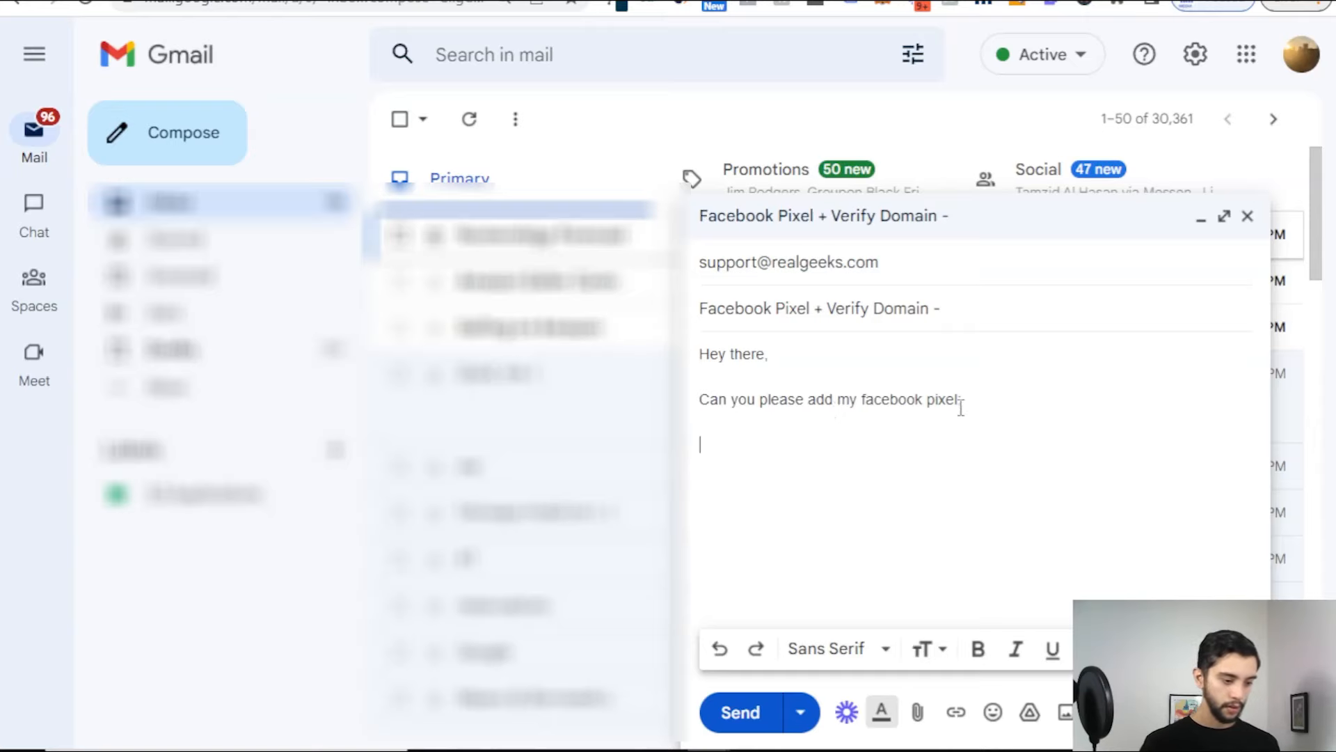
pyautogui.write(' to ')
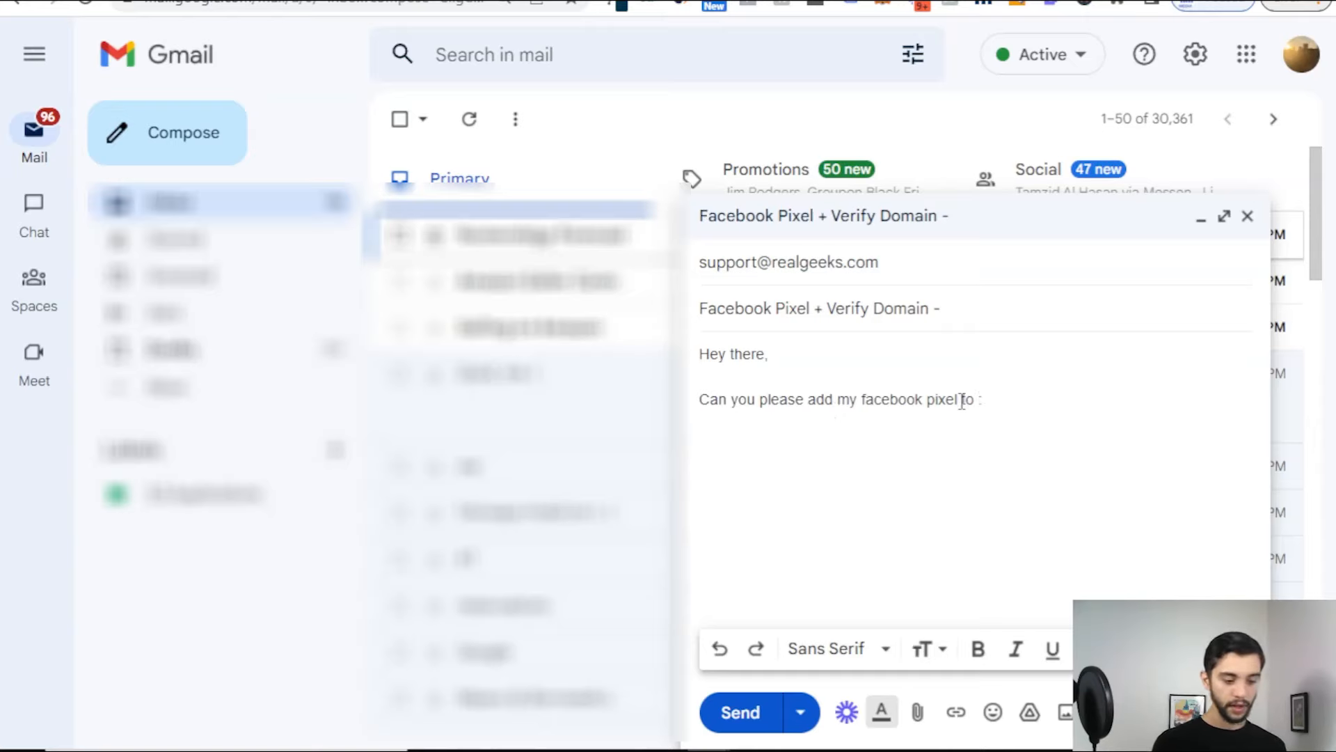
pyautogui.write('releads.ca')
pyautogui.click(1083, 395)
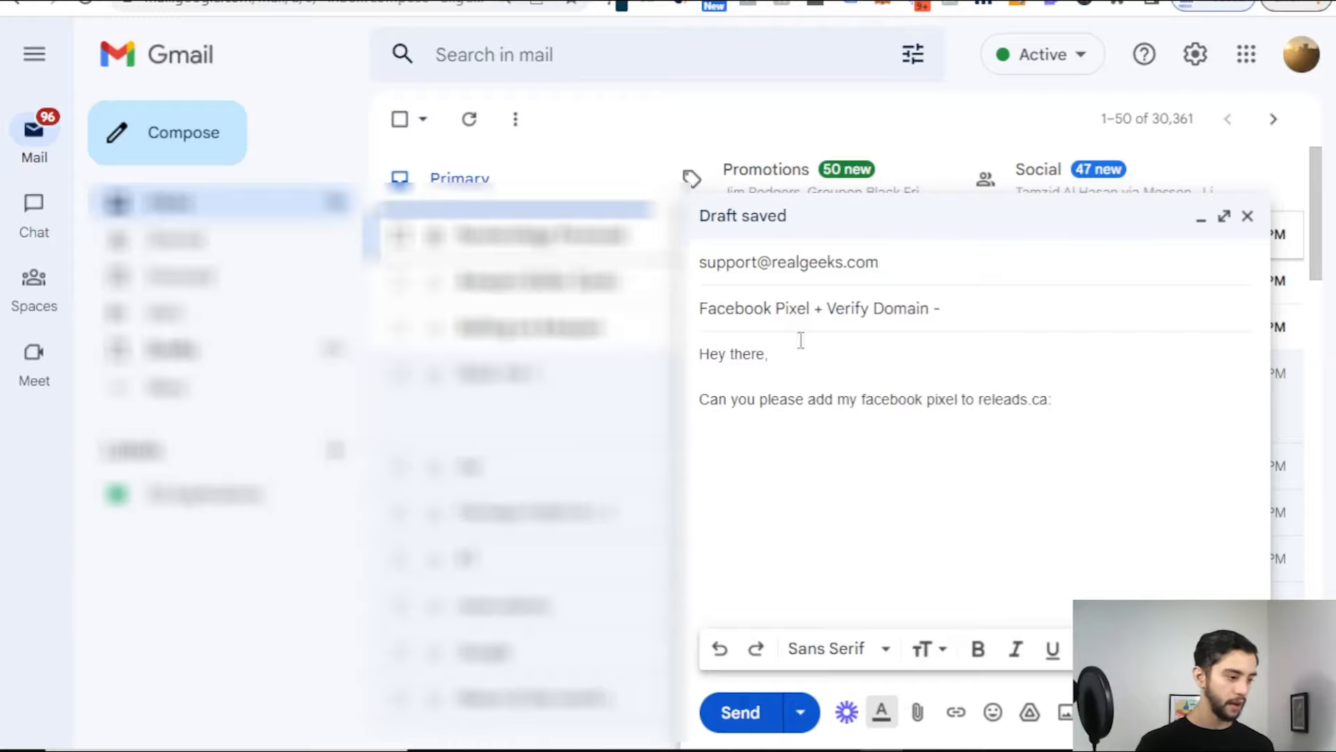
pyautogui.hotkey('alt', 'Tab')
# Step: Paste the pixel code into the email and ask 'Can you also add my TXT record to verify my domain on'
pyautogui.moveTo(271, 321); pyautogui.dragTo(2, 19)
pyautogui.hotkey('ctrl', 'c')
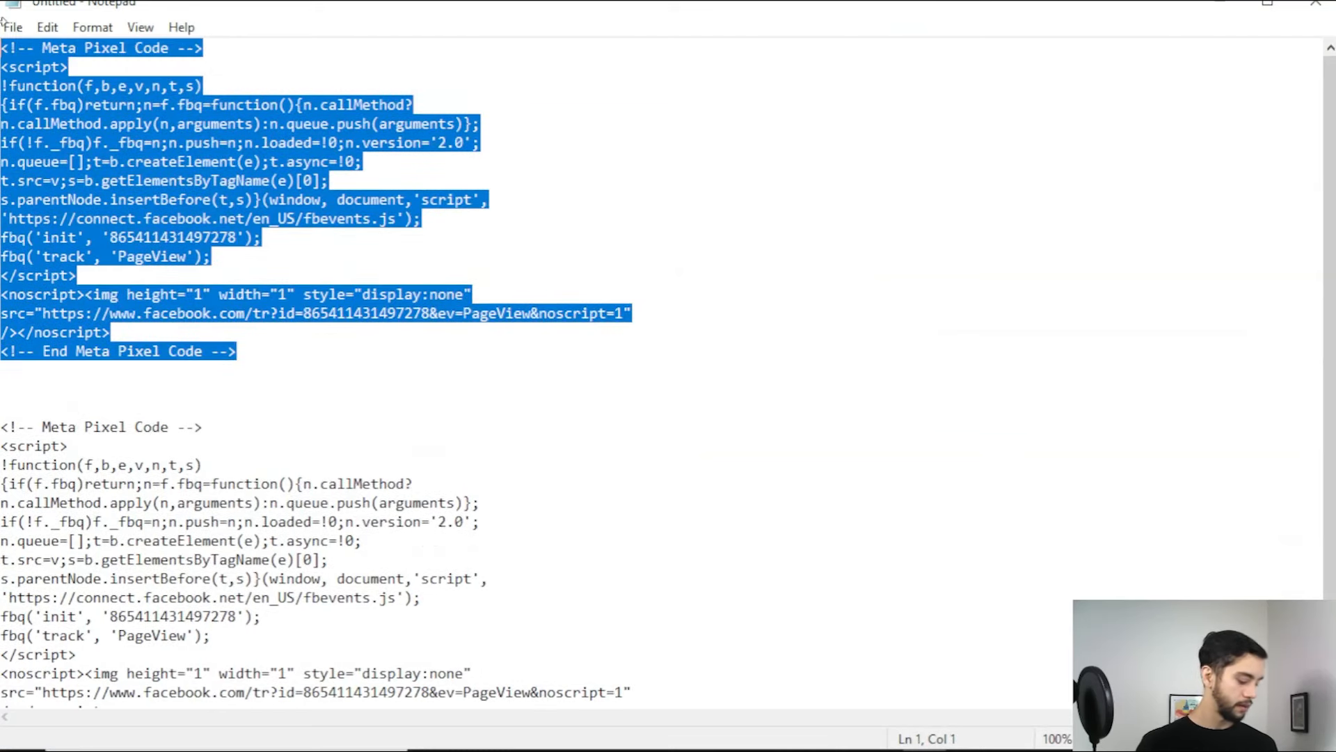
pyautogui.press('Delete')
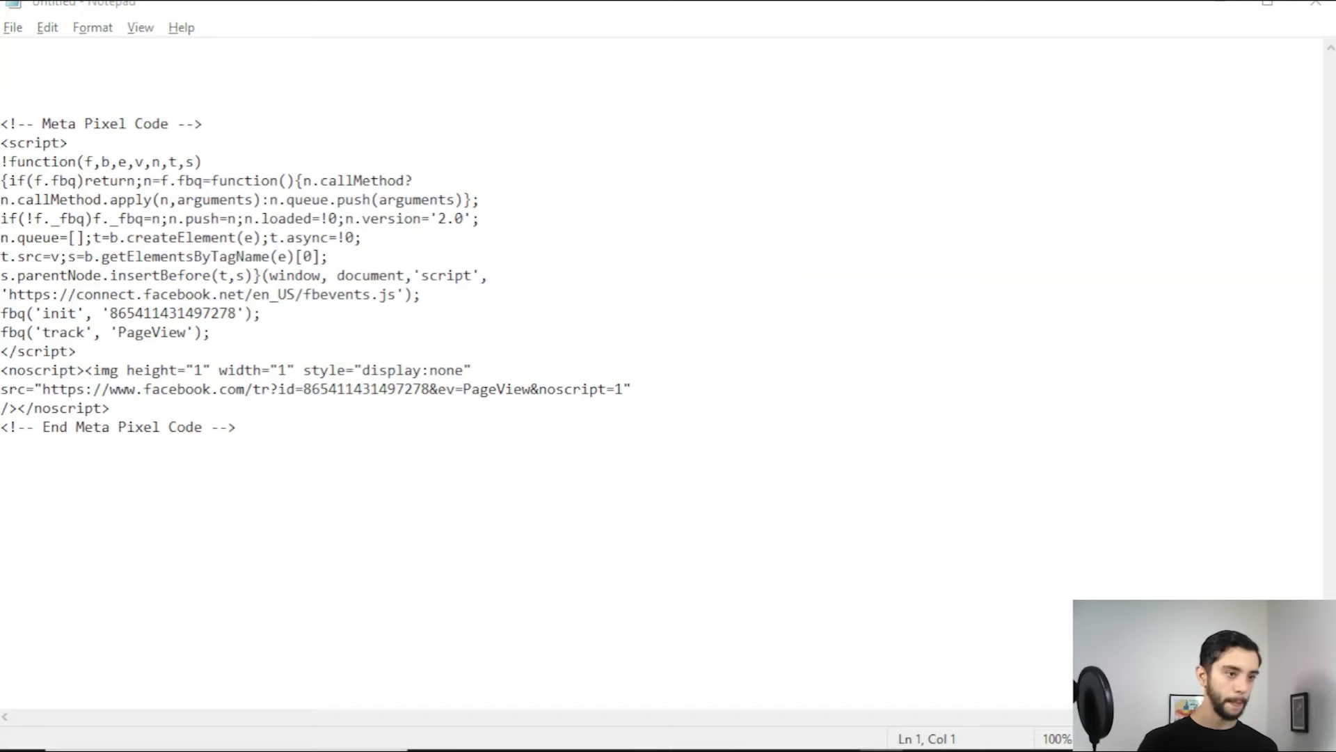
pyautogui.hotkey('alt', 'Tab')
pyautogui.hotkey('ctrl', 'v')
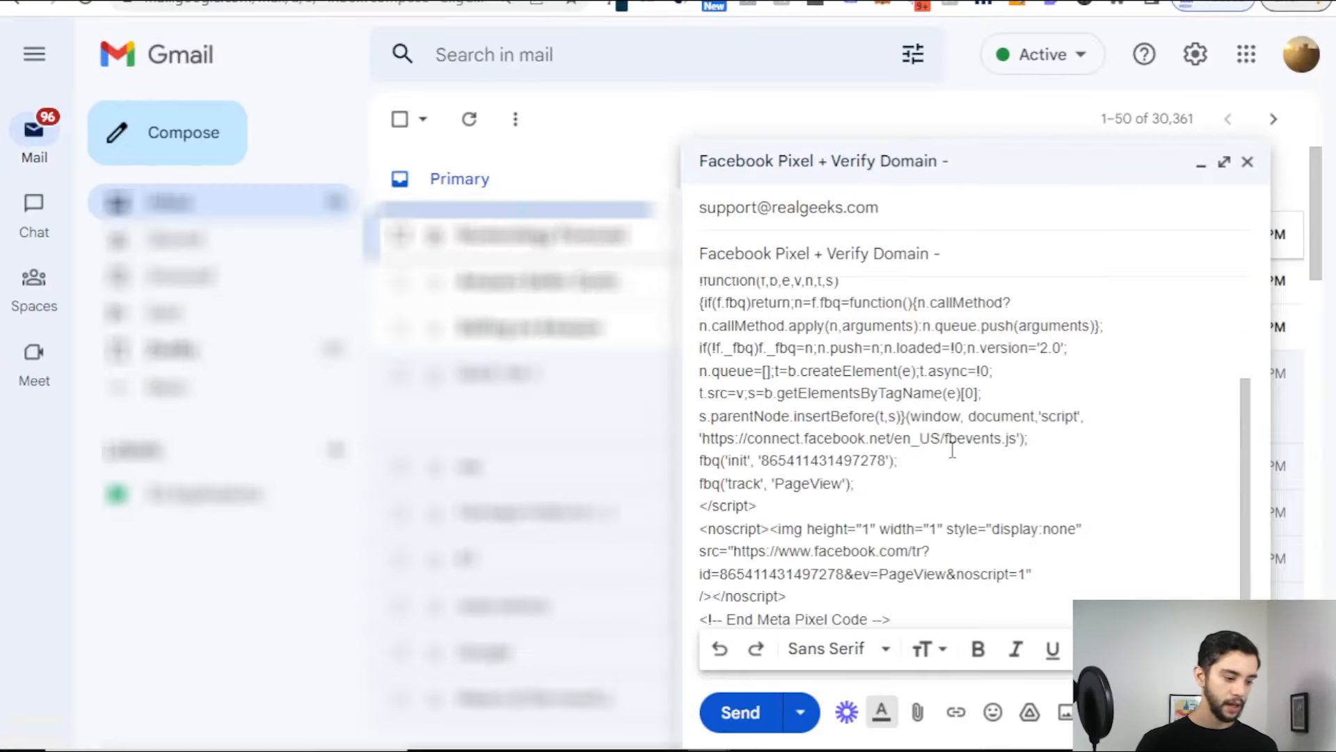
pyautogui.press('Return')
pyautogui.press('Return')
pyautogui.press('Return')
pyautogui.write('Can you ')
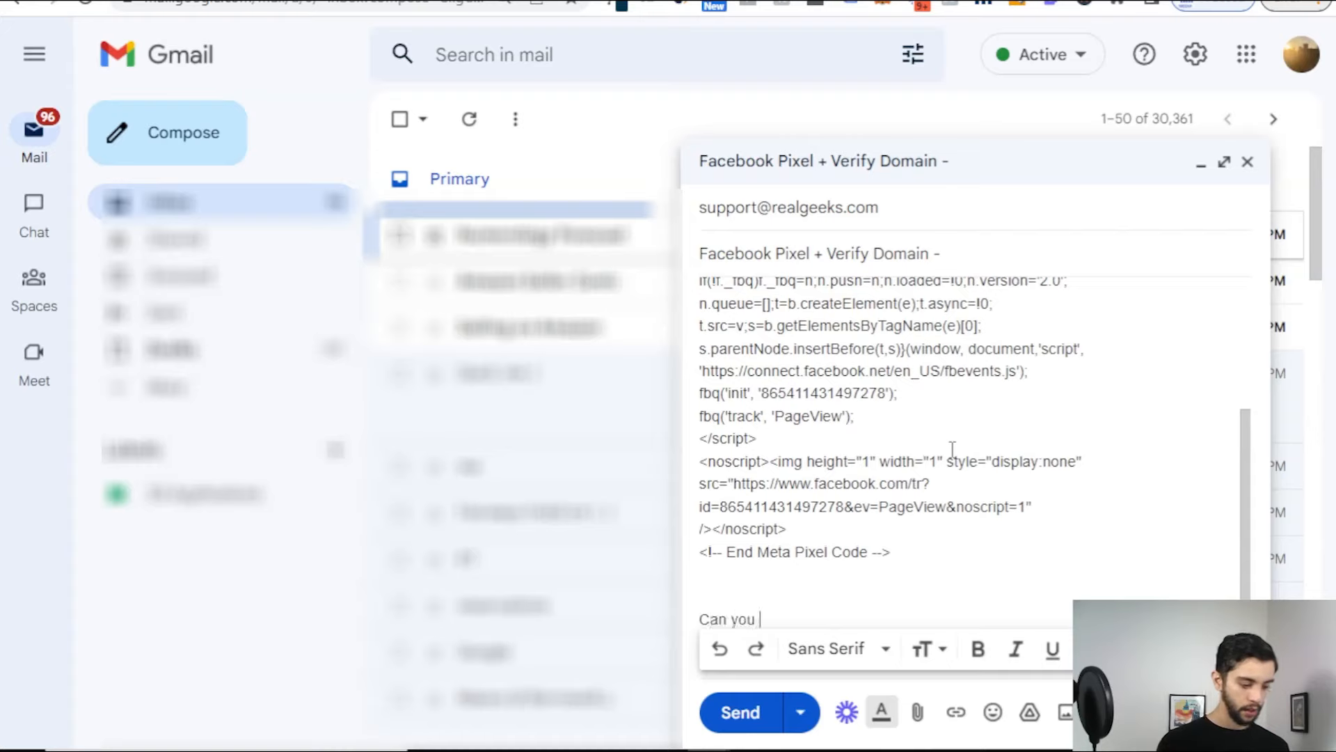
pyautogui.write('also add my TXT record to verify my domain on')
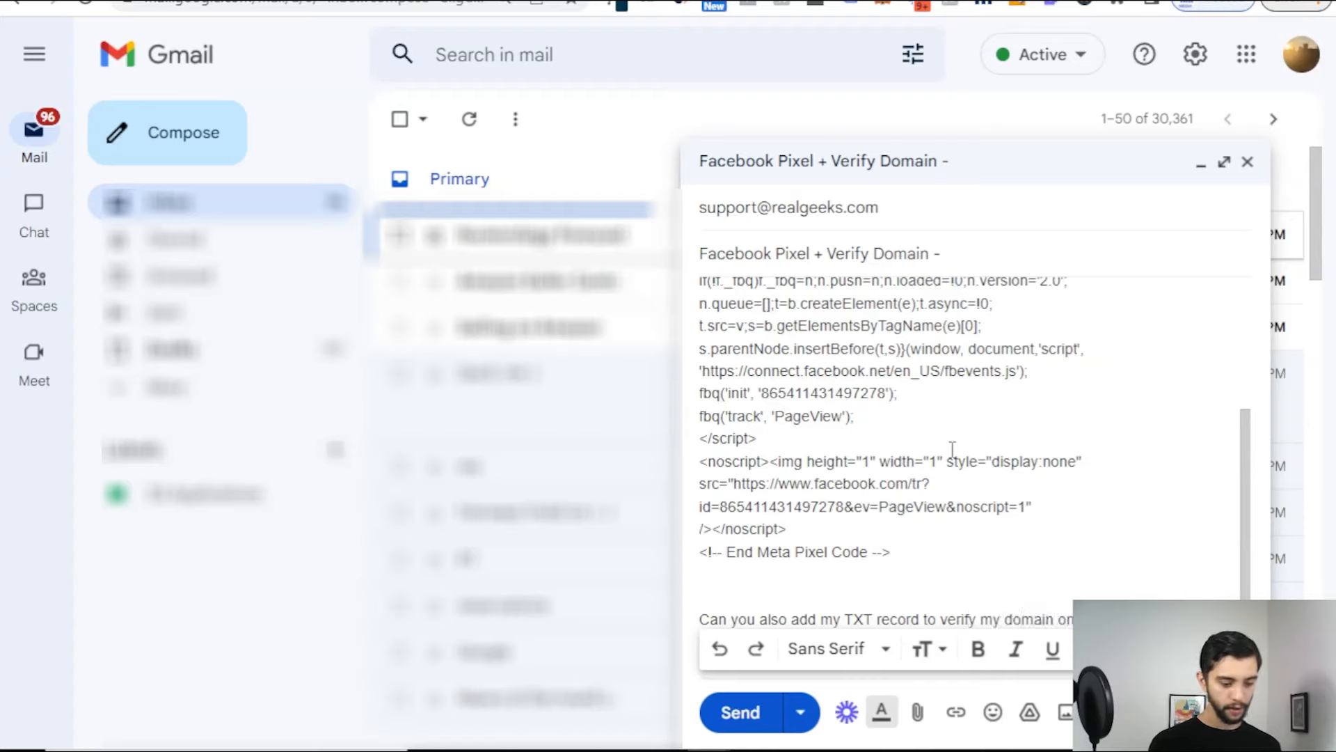
pyautogui.press('Return')
pyautogui.press('Return')
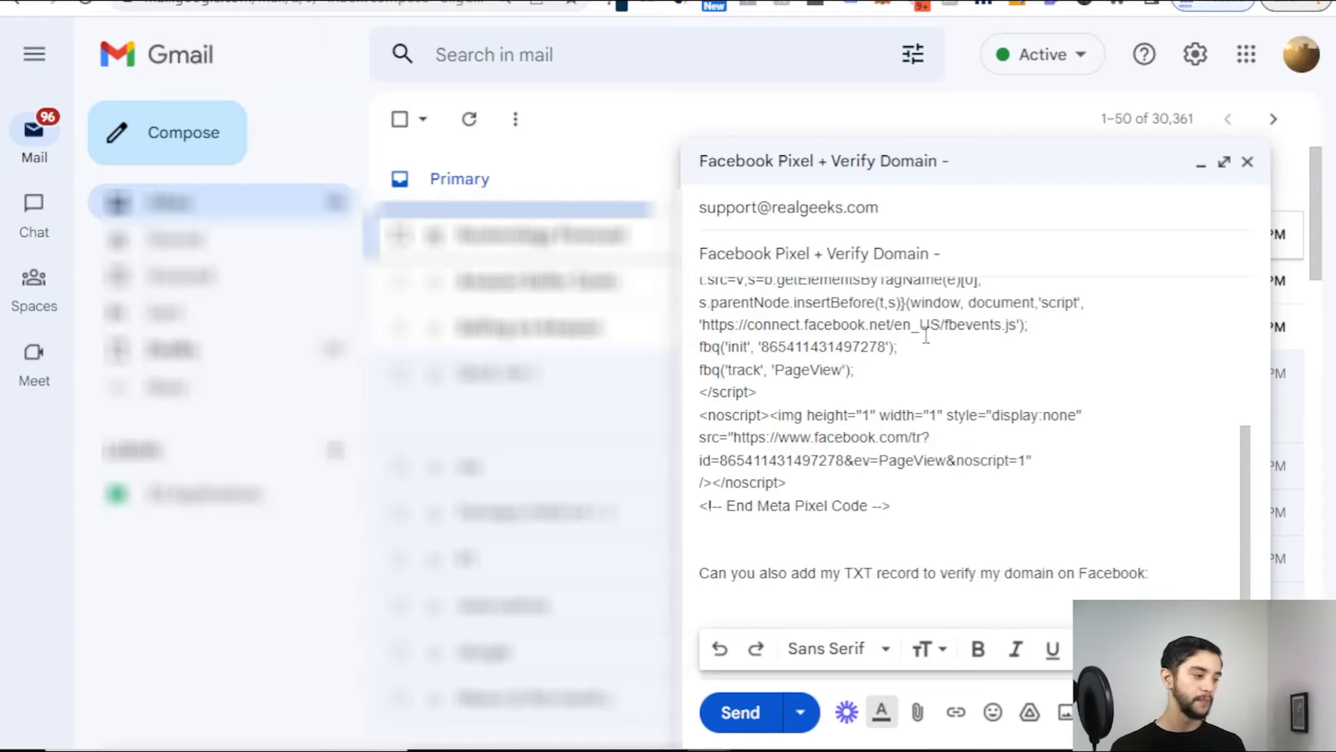
# Step: Cut the pixel code out of Notepad and sign the email off with 'Thank you'
pyautogui.hotkey('alt', 'Tab')
pyautogui.moveTo(263, 427); pyautogui.dragTo(2, 118)
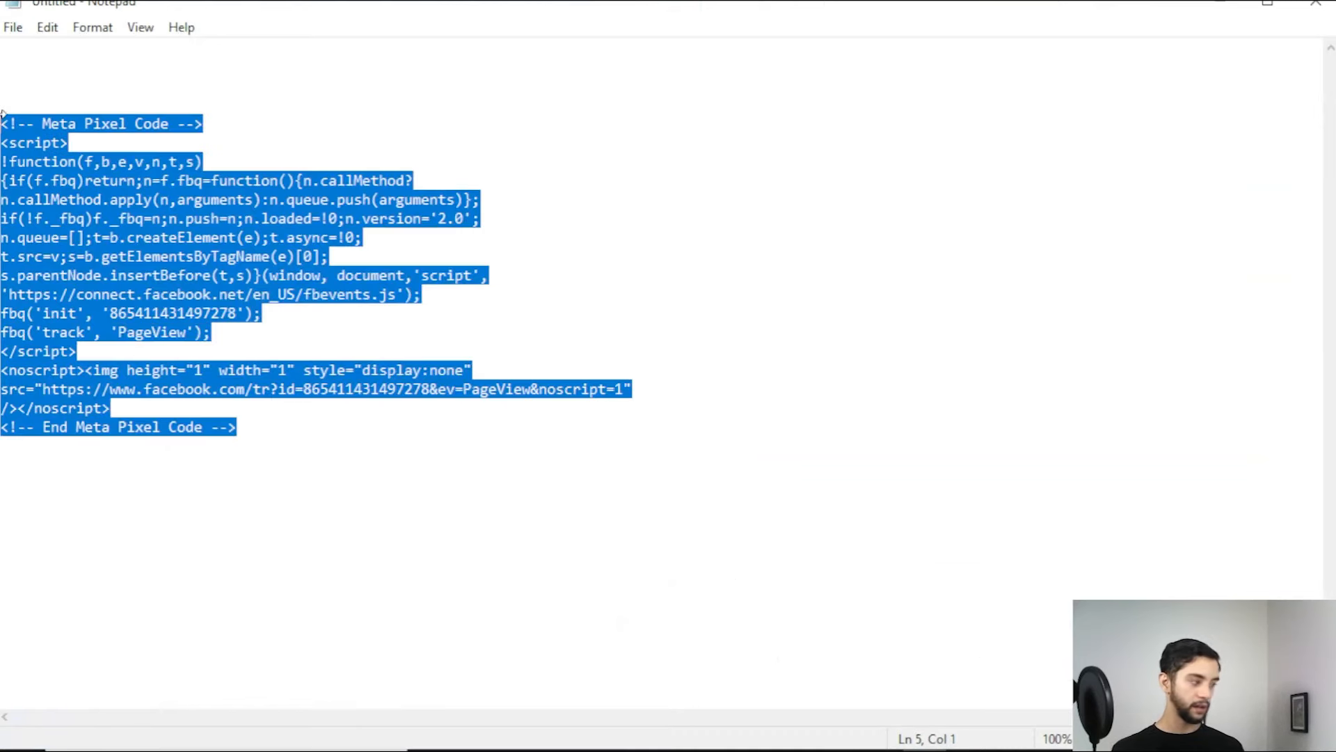
pyautogui.hotkey('ctrl', 'x')
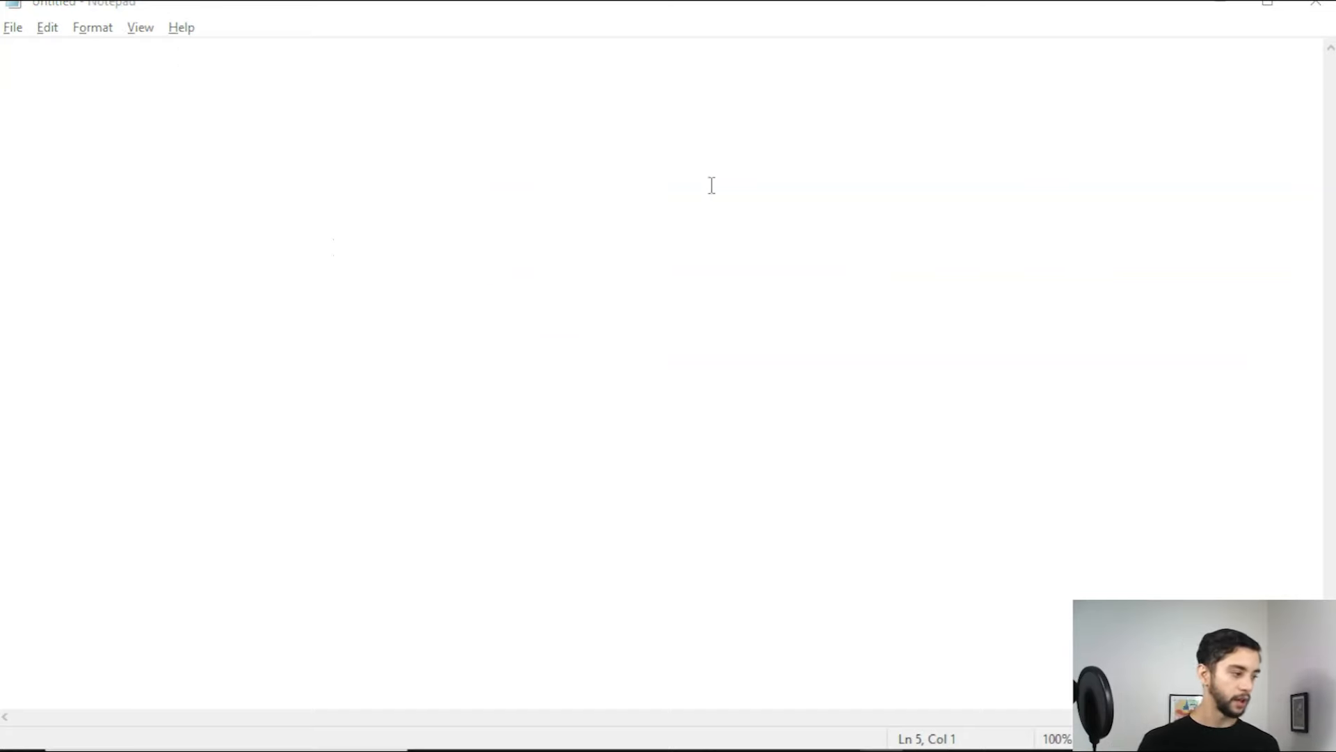
pyautogui.hotkey('alt', 'Tab')
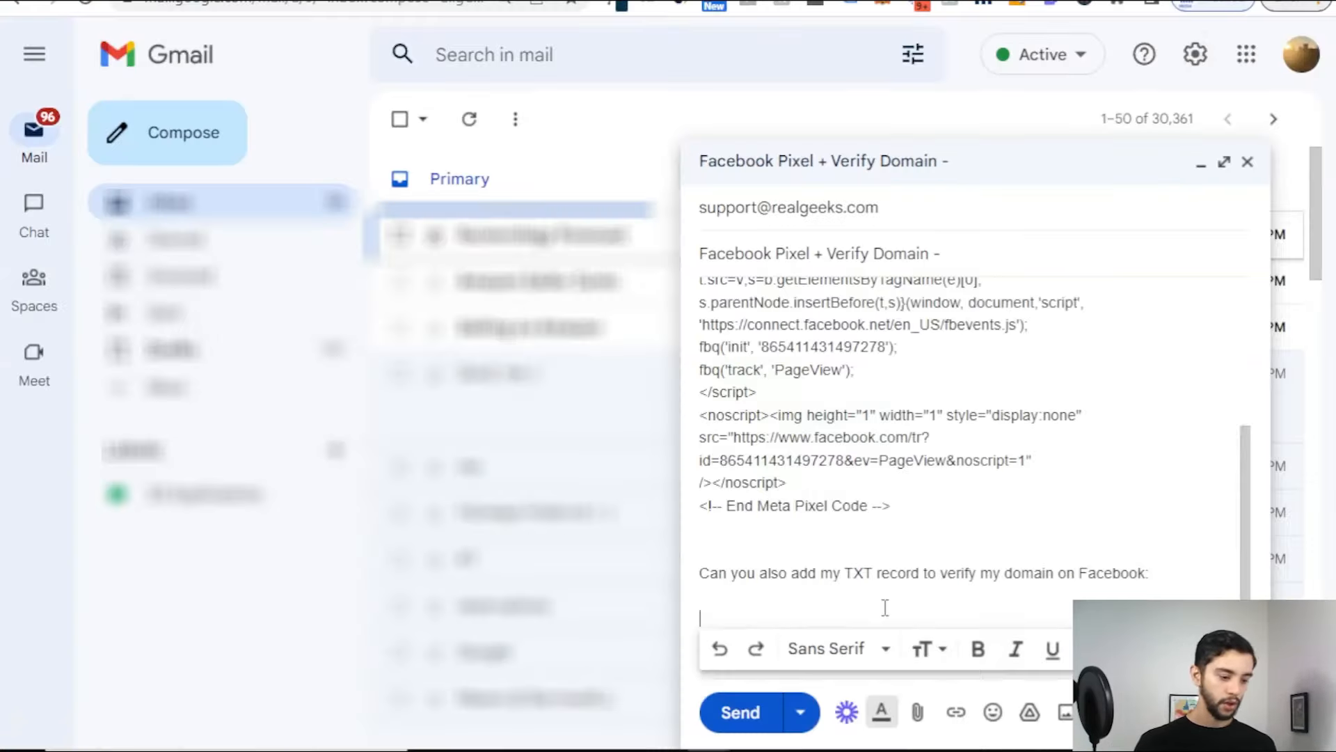
pyautogui.scroll(2, 897, 550)
pyautogui.scroll(-1, 923, 559)
pyautogui.press('Return')
pyautogui.write('Thank you')
pyautogui.press('Return')
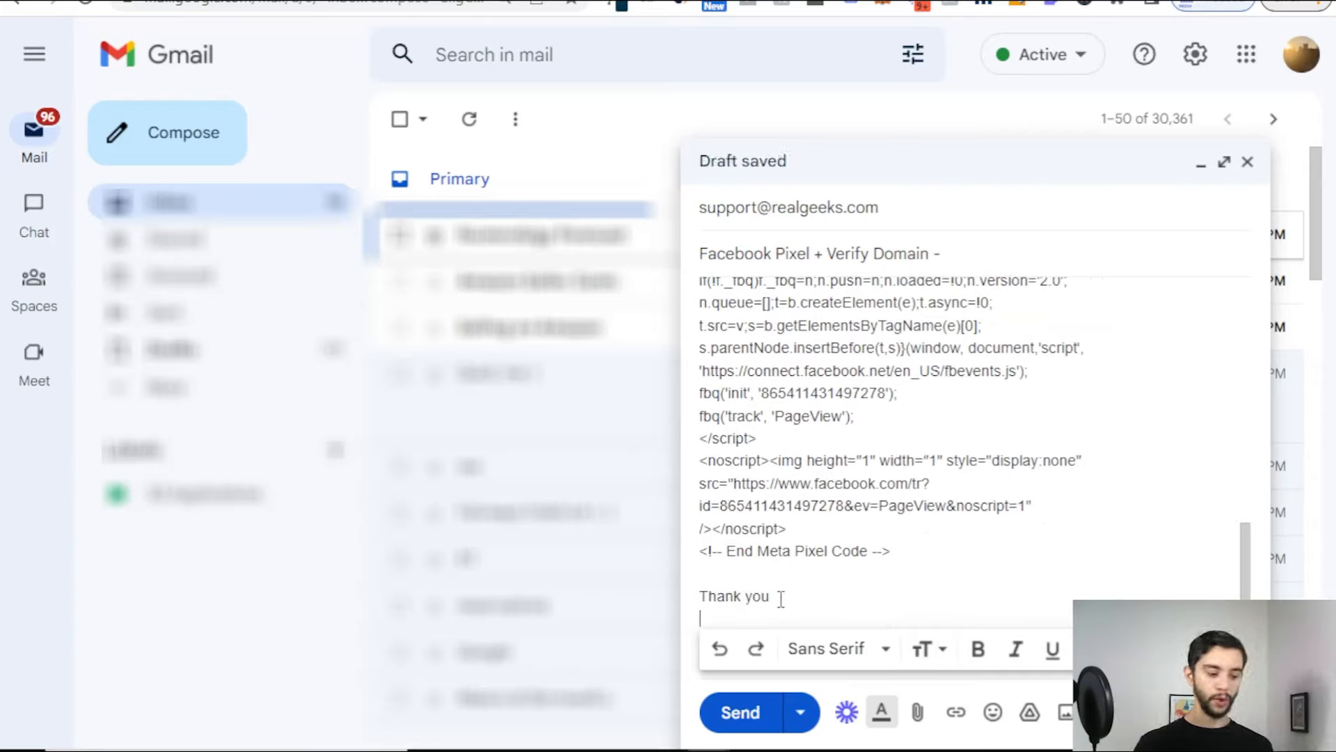
pyautogui.hotkey('ctrl', 'a')
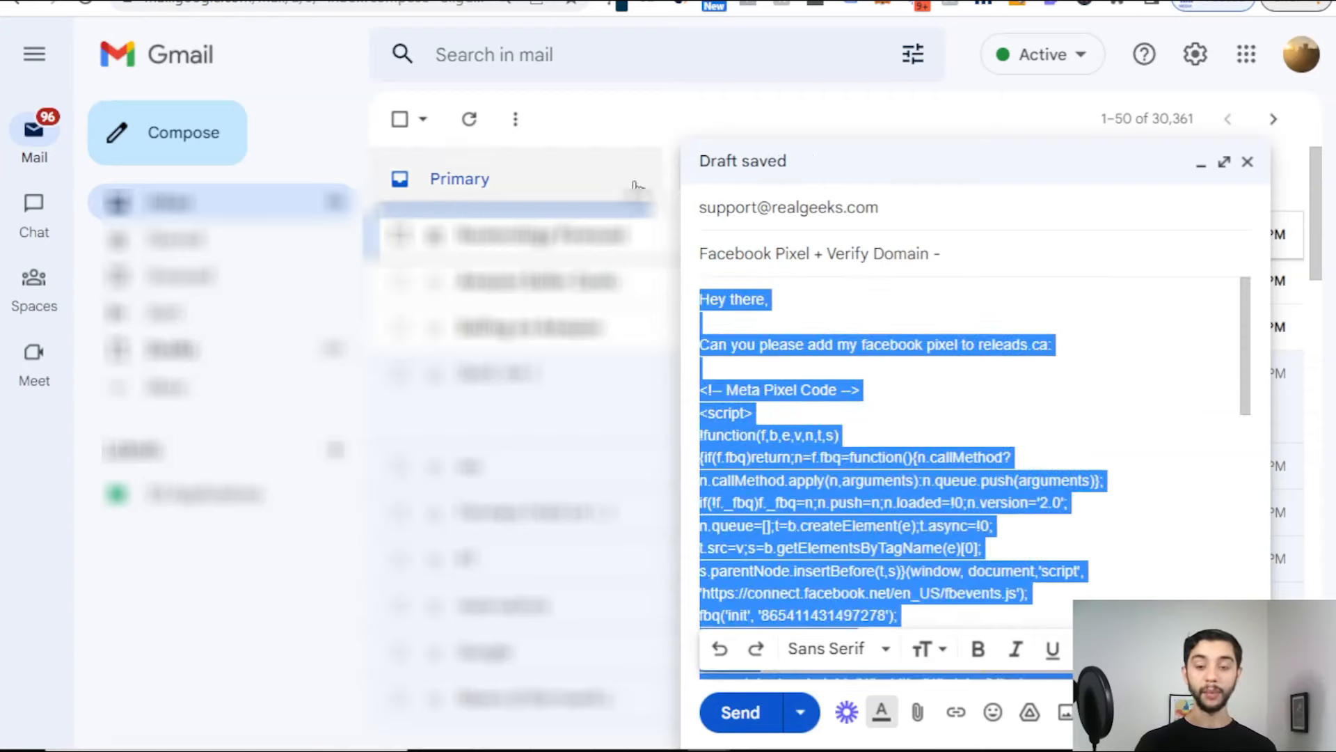
# Step: Delete the draft's body and subject text and remove the support recipient chip
pyautogui.press('BackSpace')
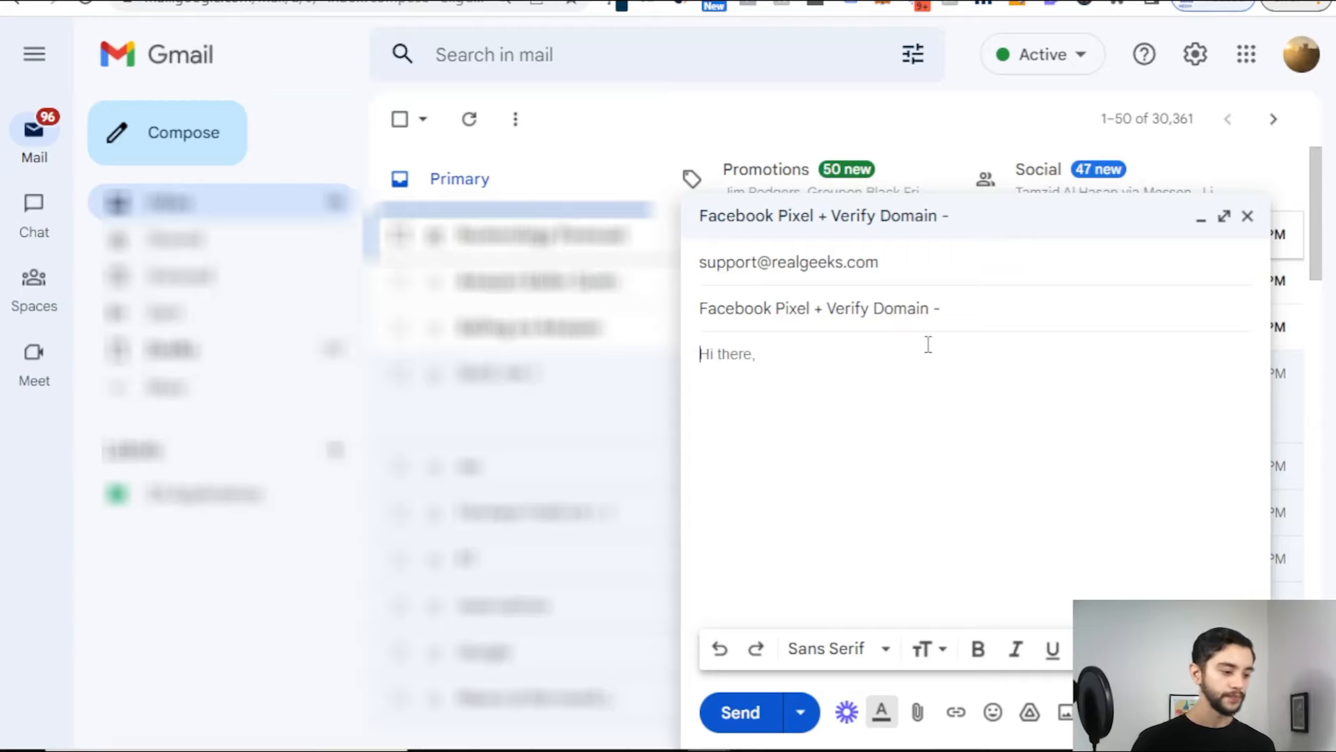
pyautogui.moveTo(988, 313); pyautogui.dragTo(689, 332)
pyautogui.press('BackSpace')
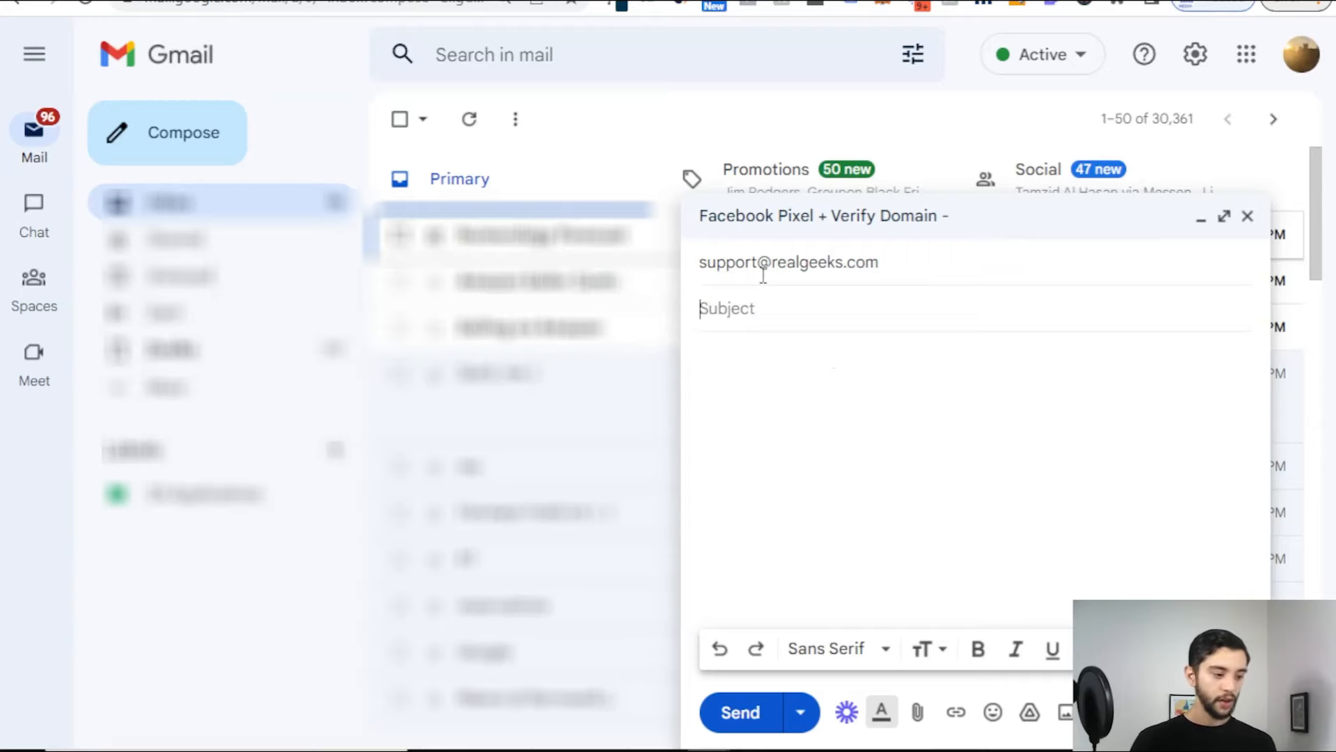
pyautogui.click(818, 263)
pyautogui.click(971, 261)
pyautogui.click(894, 349)
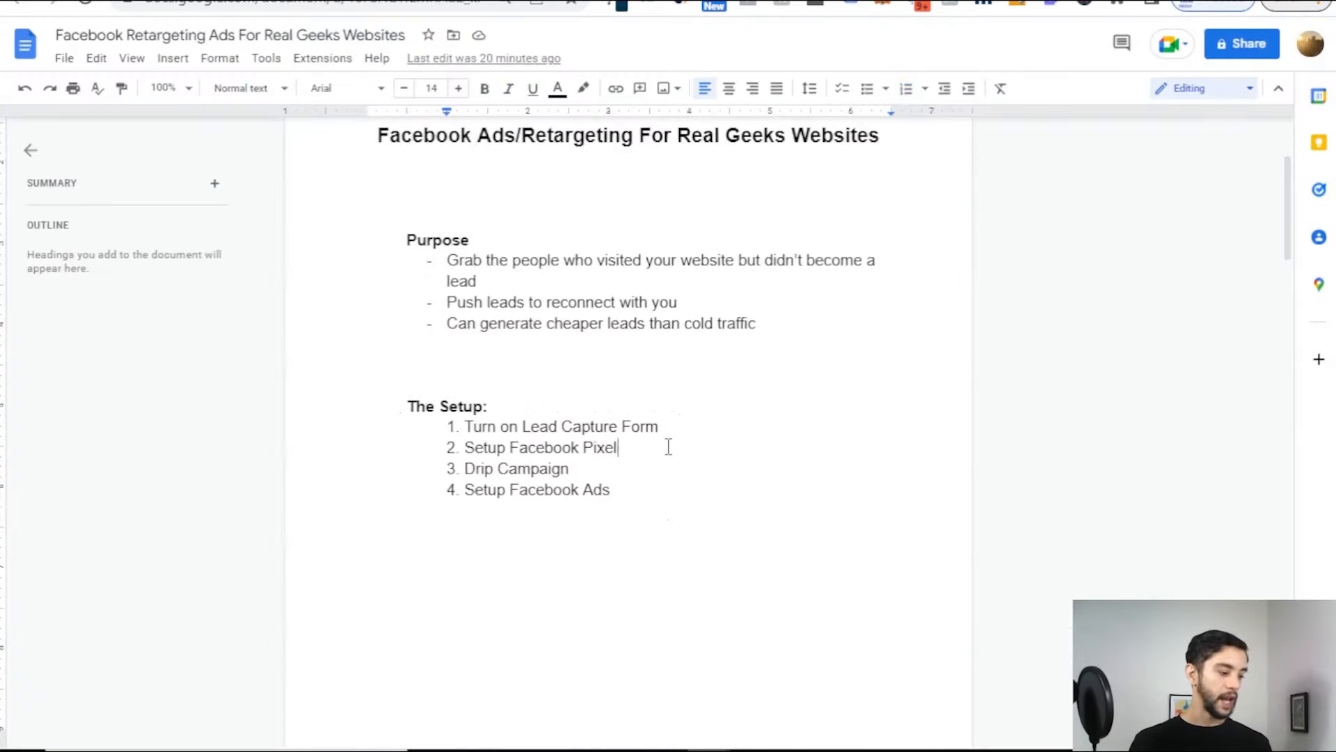
# Step: Highlight the Setup Facebook Pixel and Drip Campaign lines in the retargeting setup list
pyautogui.moveTo(618, 448); pyautogui.dragTo(394, 436)
pyautogui.doubleClick(559, 456)
pyautogui.tripleClick(559, 456)
pyautogui.tripleClick(550, 470)
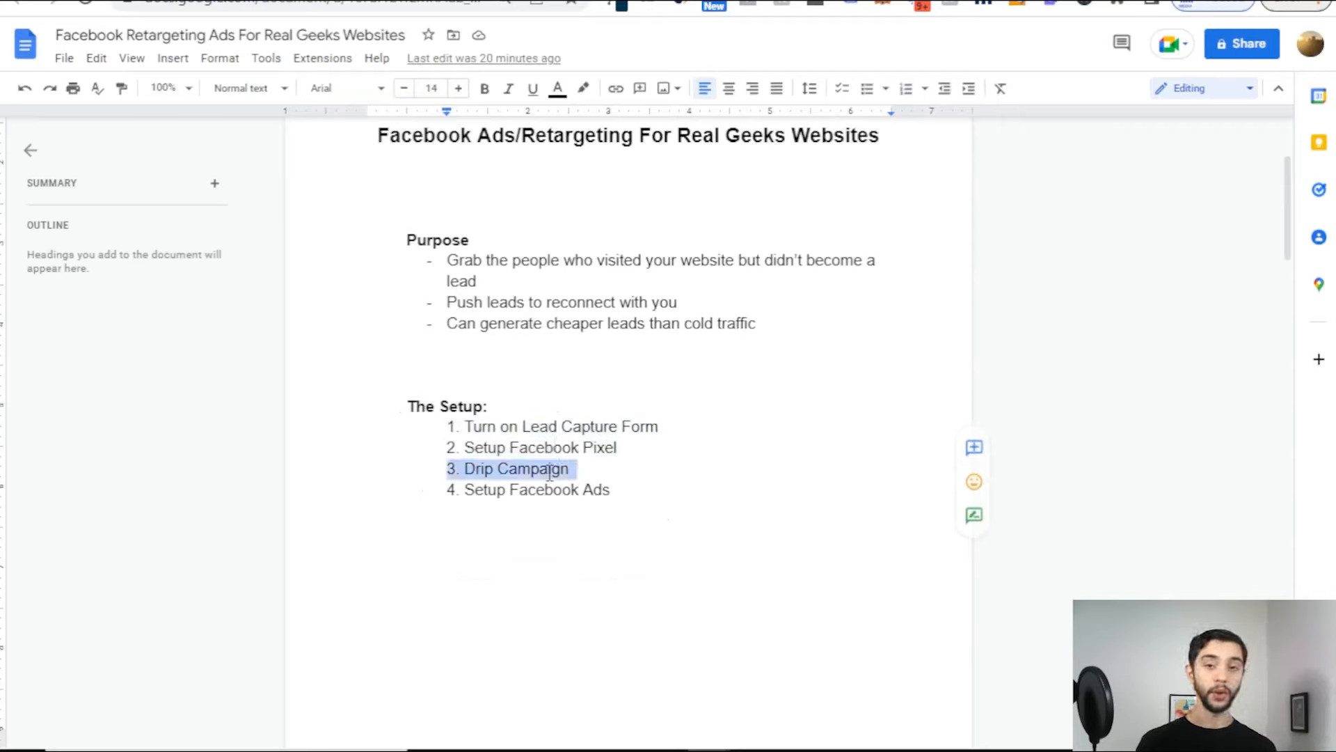
pyautogui.click(600, 471)
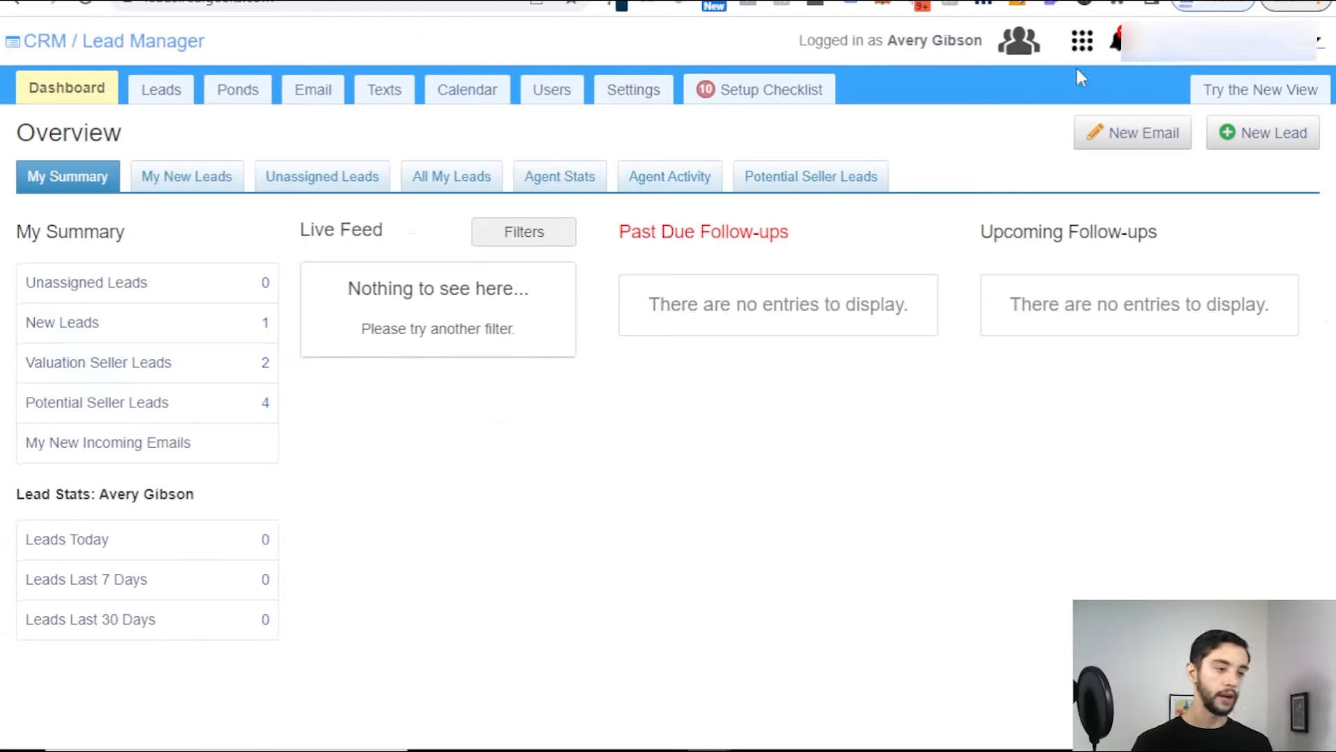
# Step: Open the Workflow - Drip app, start adding a workflow, and browse the template Library
pyautogui.click(1083, 42)
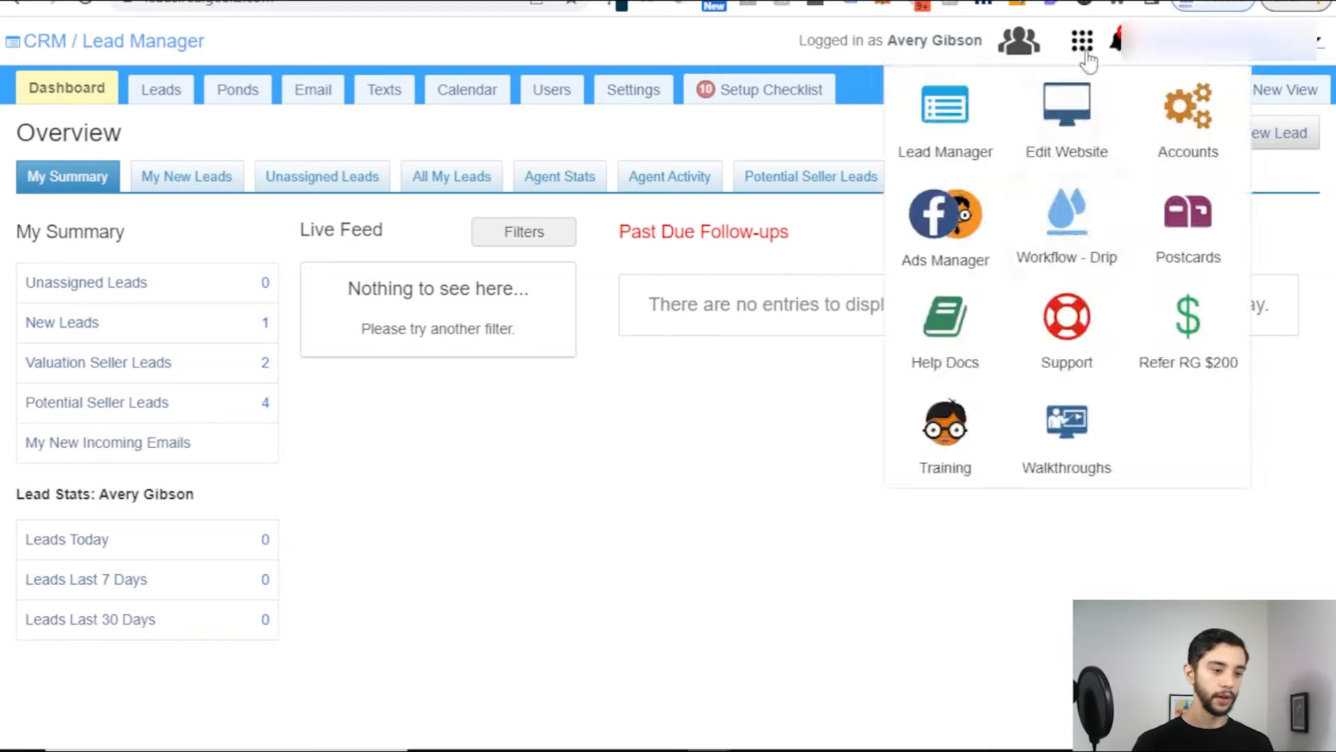
pyautogui.click(1075, 225)
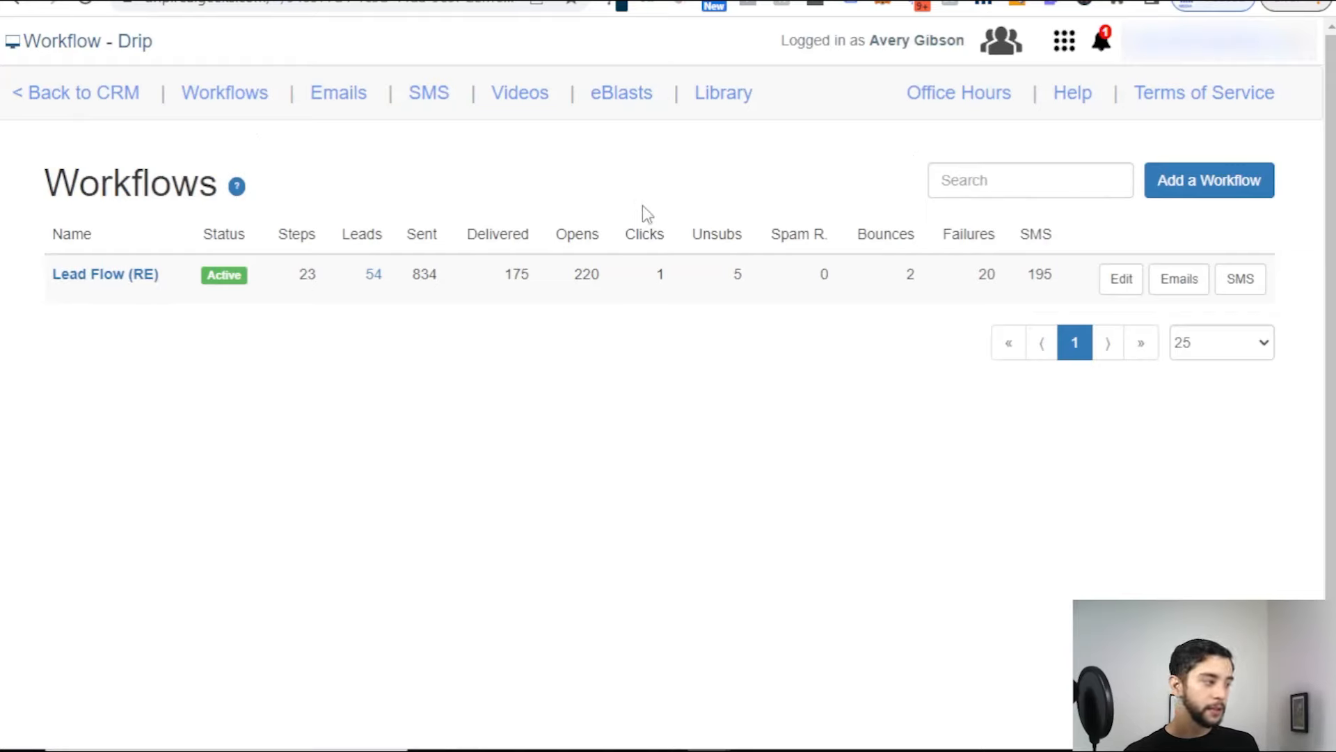
pyautogui.click(1197, 179)
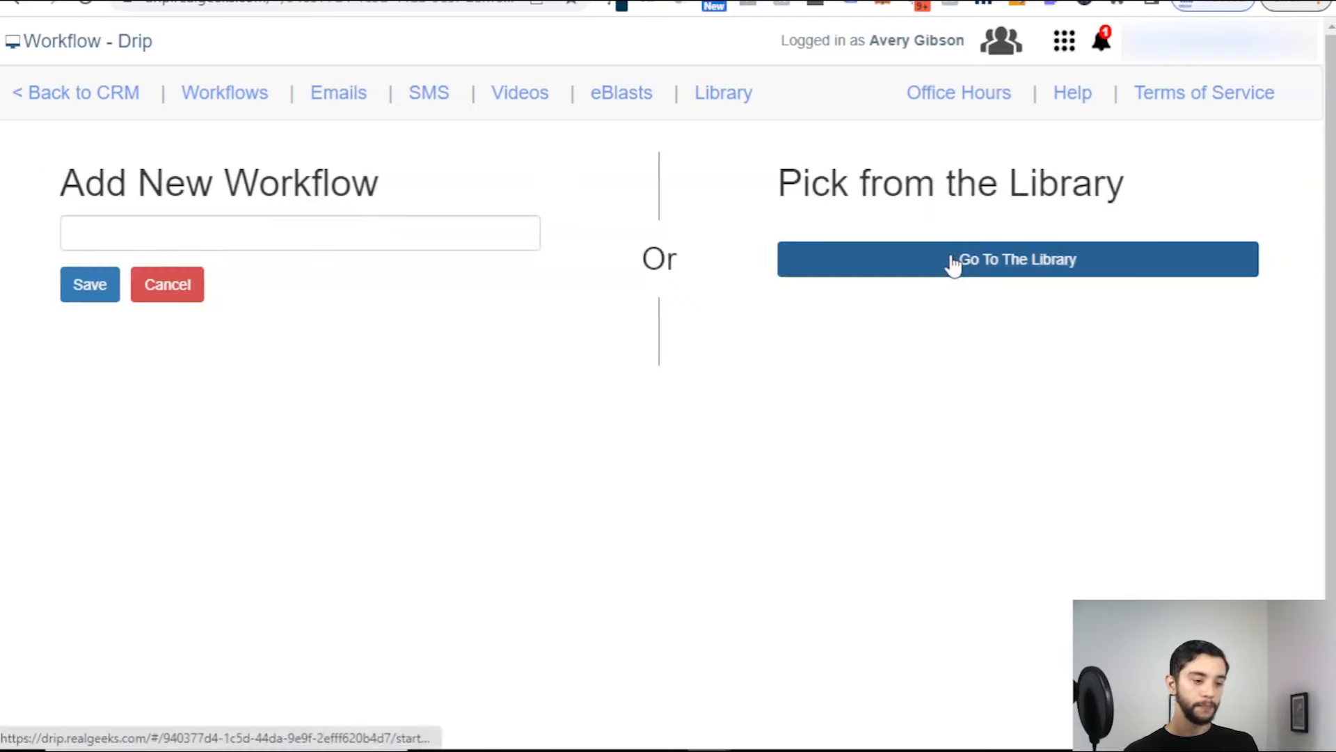
pyautogui.click(953, 269)
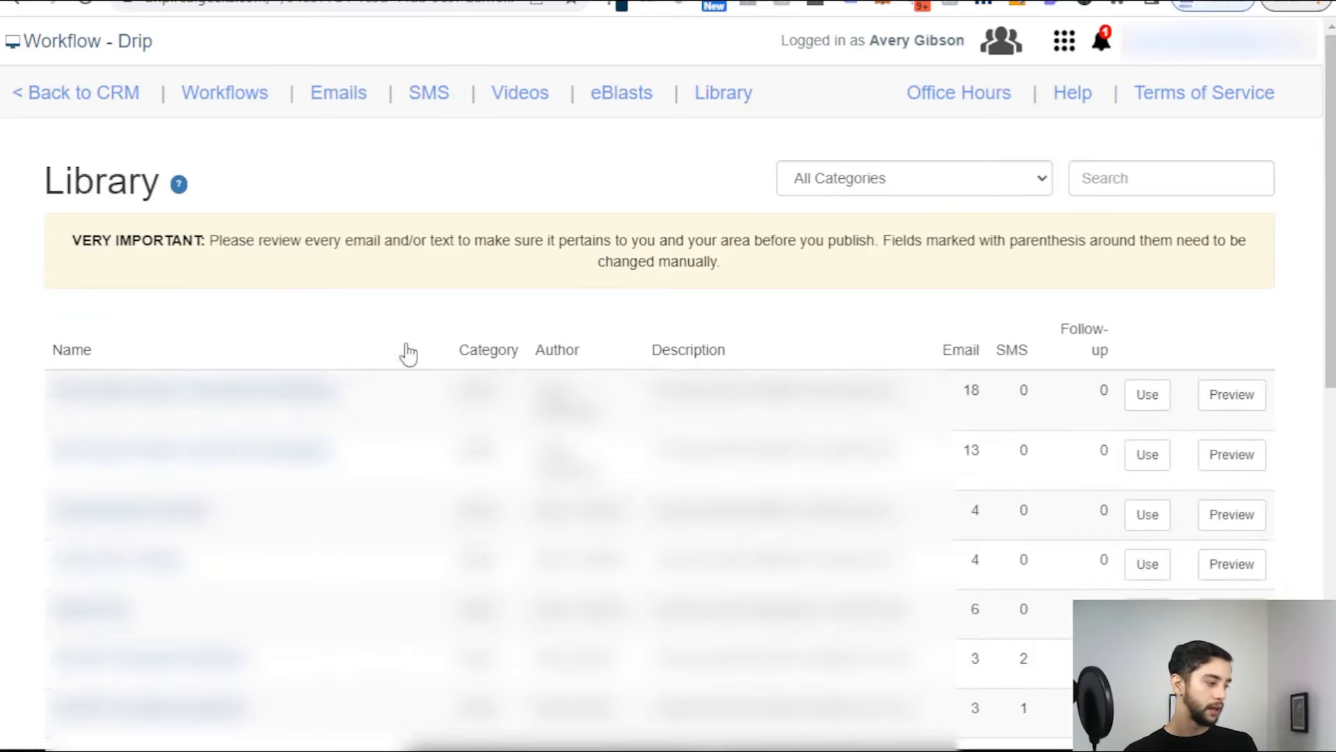
pyautogui.scroll(-2, 406, 353)
pyautogui.scroll(-2, 410, 372)
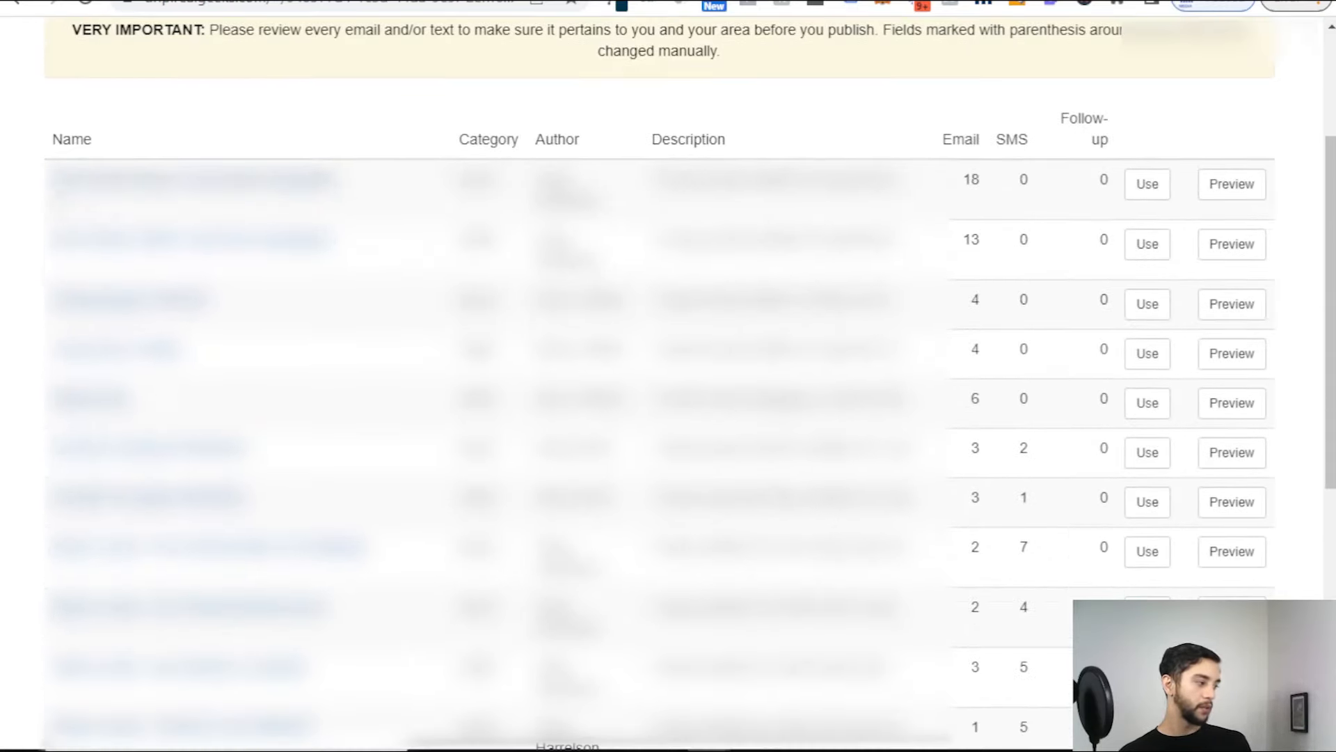
# Step: Preview the buyer lead template's 18 email steps and step 1 details, then use it
pyautogui.click(1252, 187)
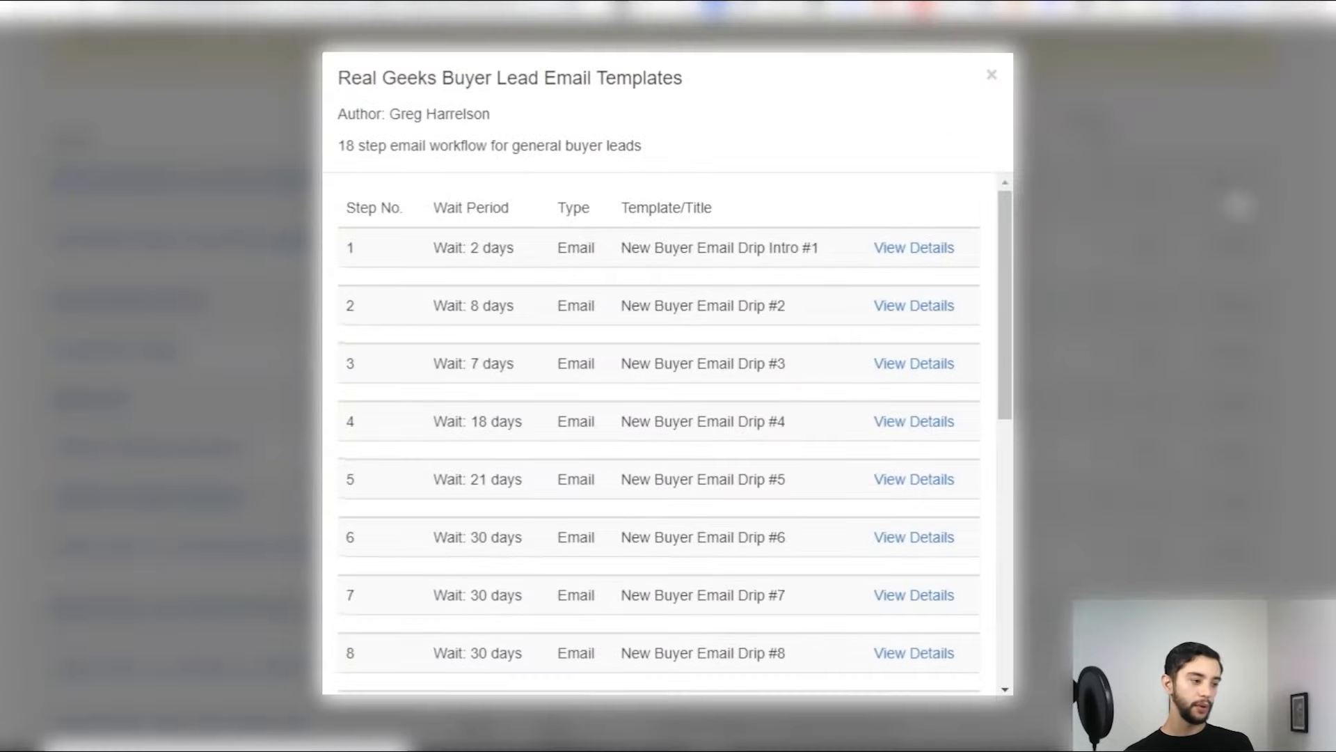
pyautogui.scroll(-2, 575, 298)
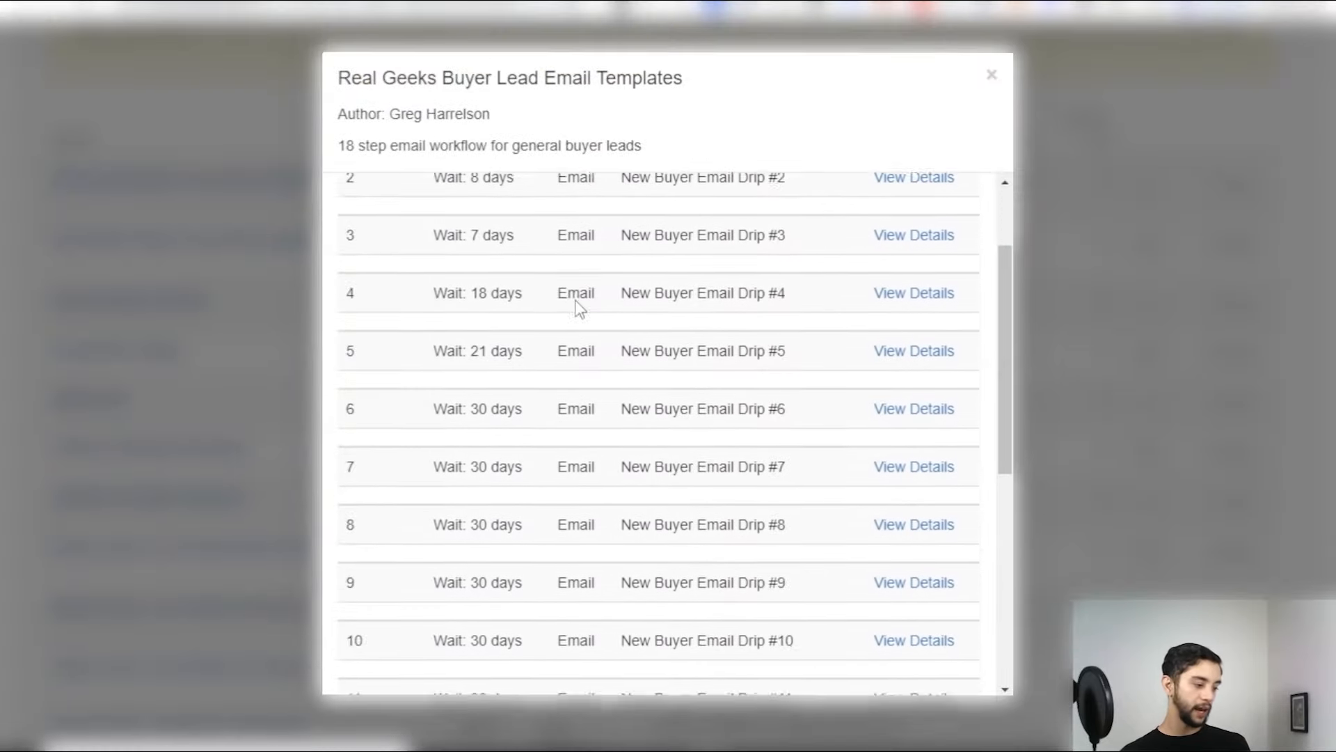
pyautogui.scroll(-8, 596, 370)
pyautogui.scroll(9, 731, 403)
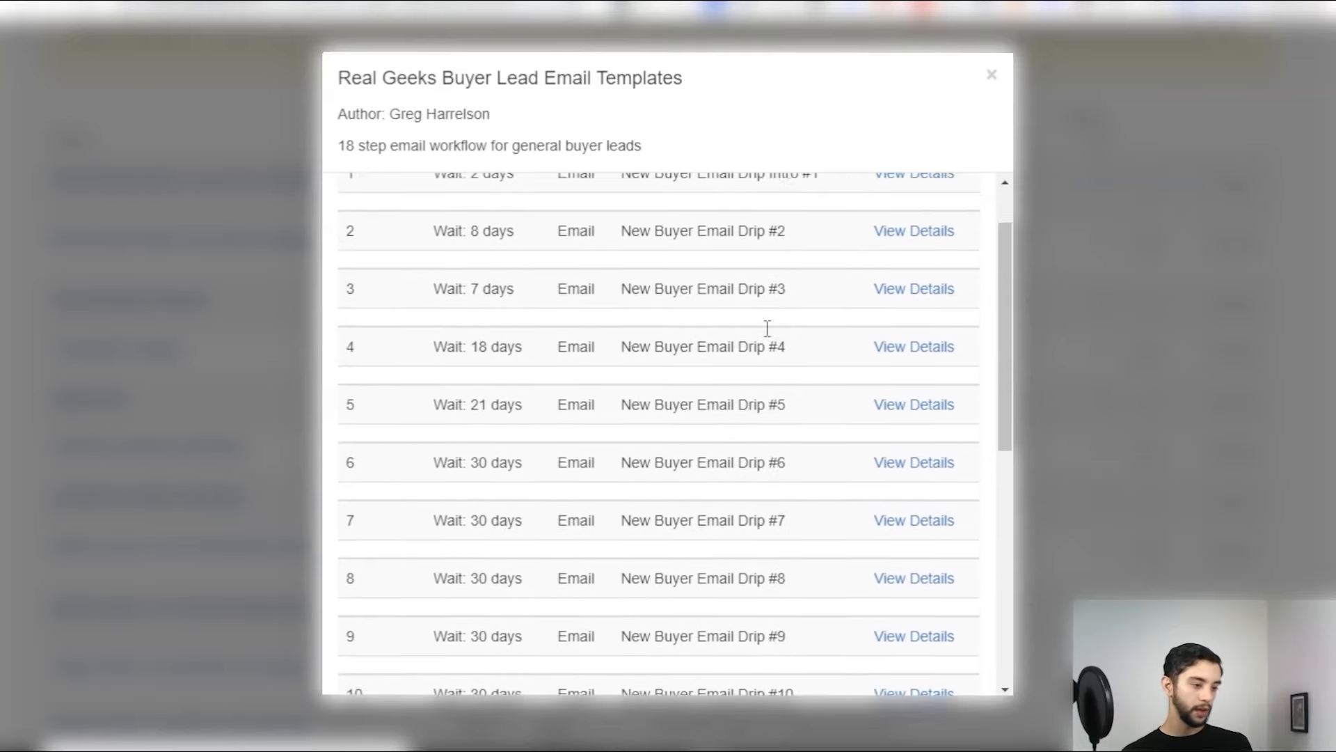
pyautogui.scroll(2, 767, 328)
pyautogui.click(926, 252)
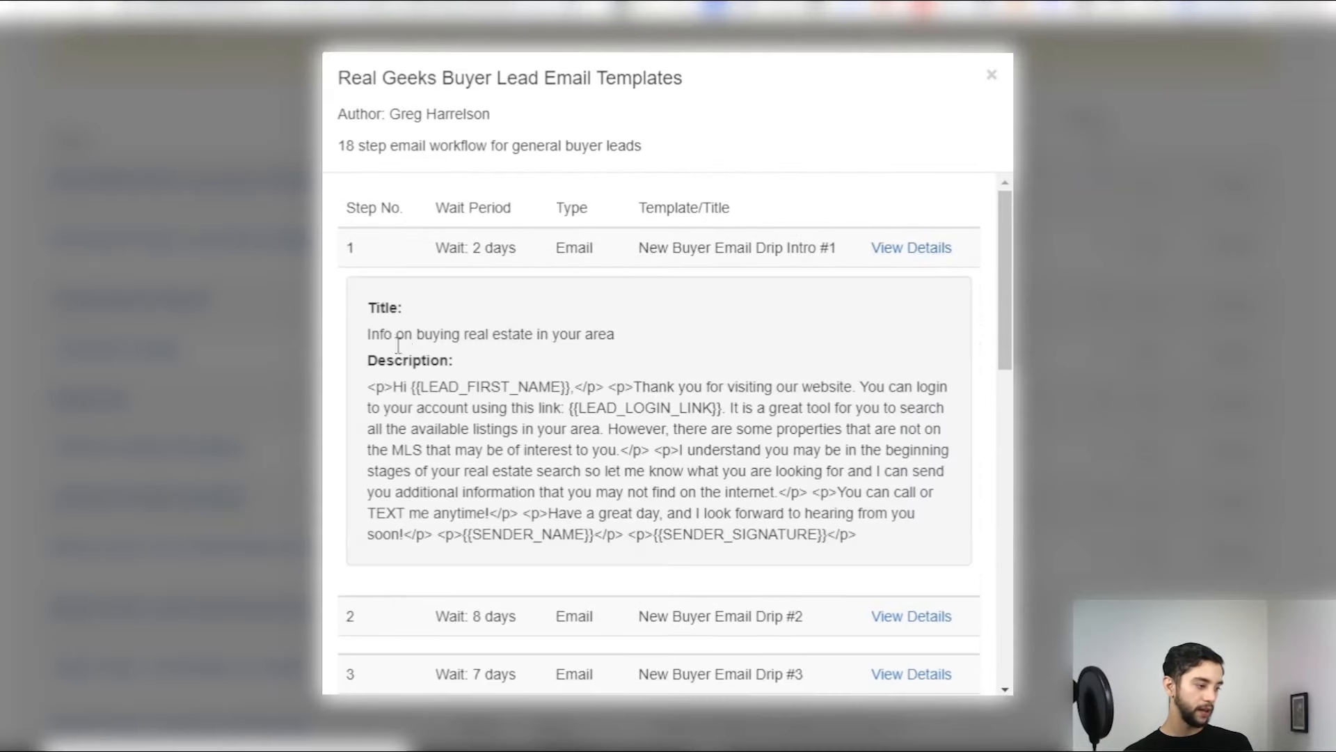
pyautogui.moveTo(407, 387); pyautogui.dragTo(883, 546)
pyautogui.click(888, 546)
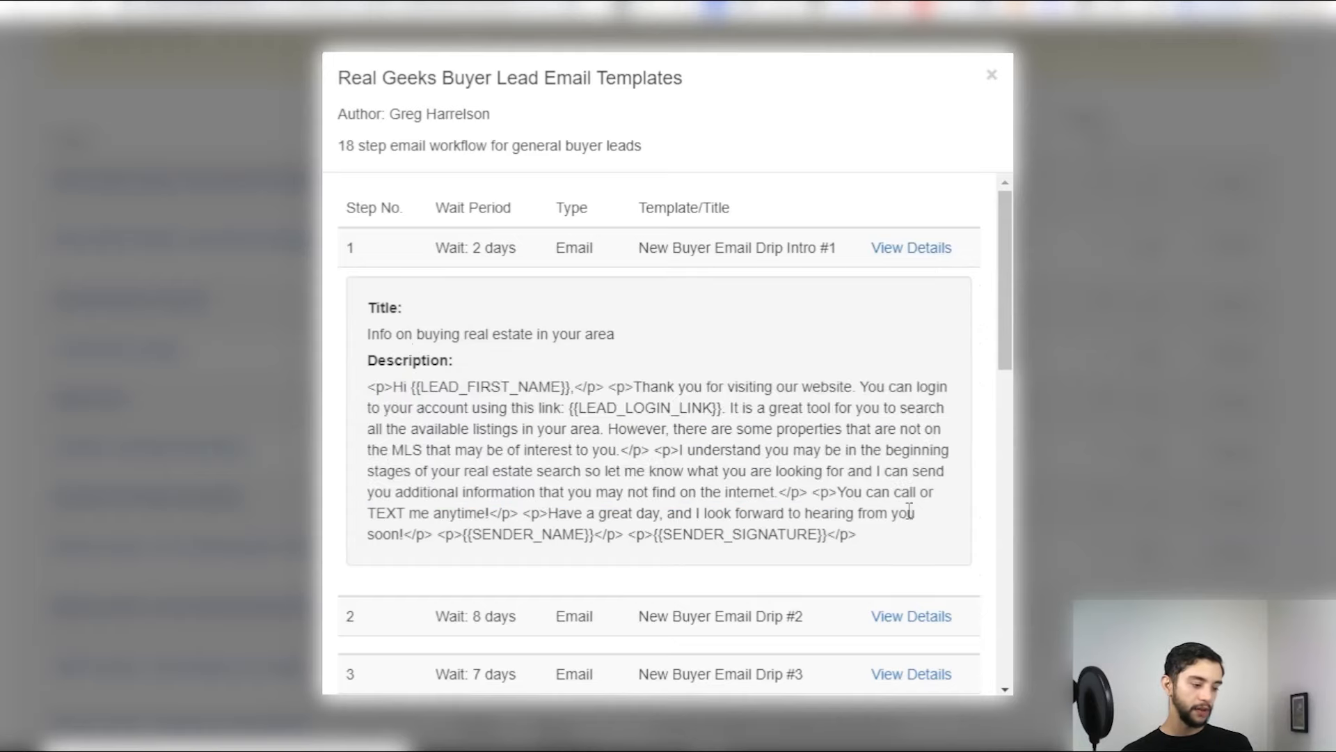
pyautogui.click(913, 249)
pyautogui.click(991, 75)
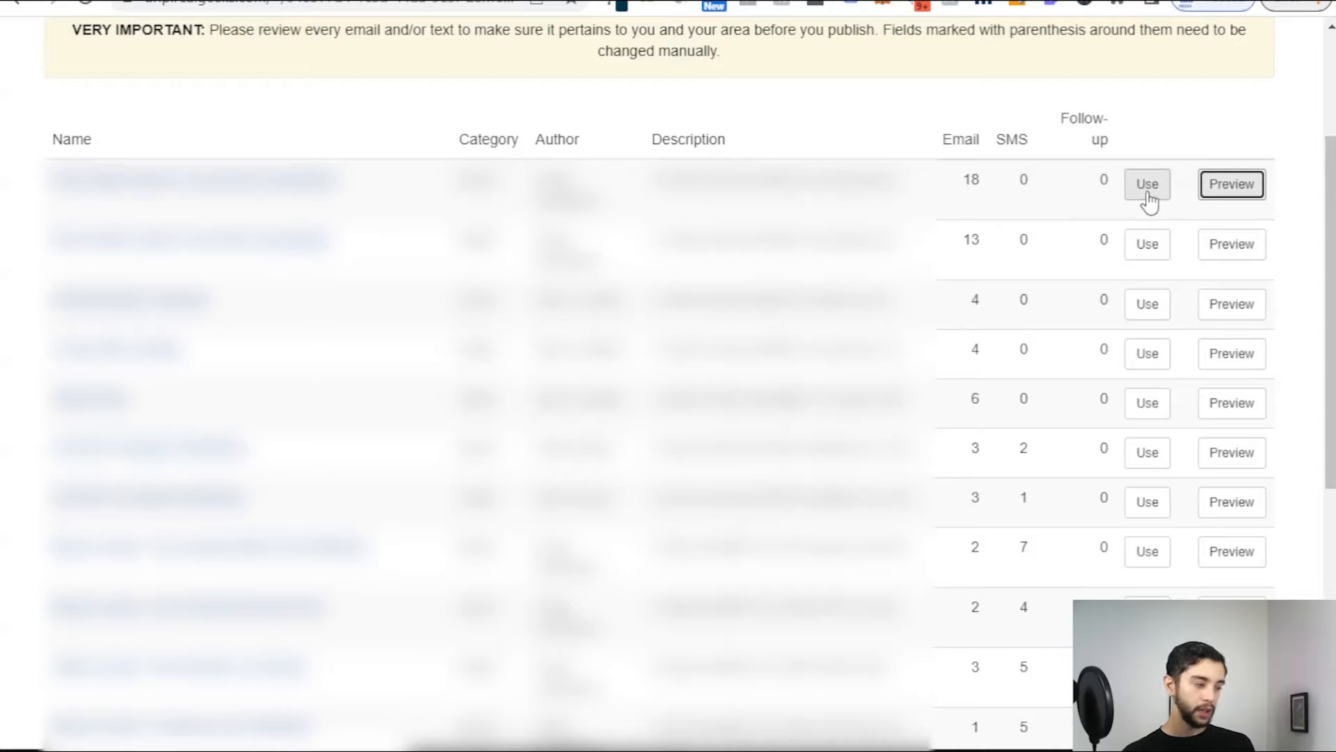
pyautogui.click(1147, 193)
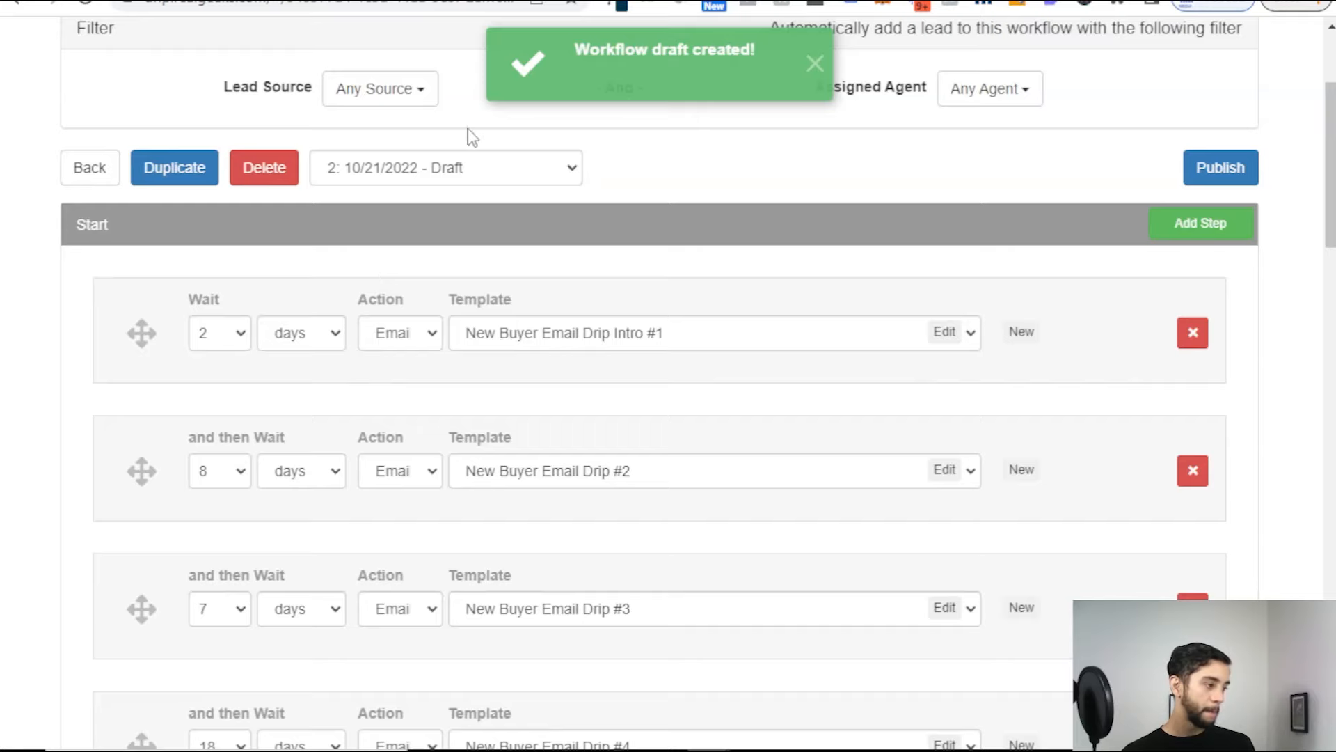
pyautogui.click(816, 64)
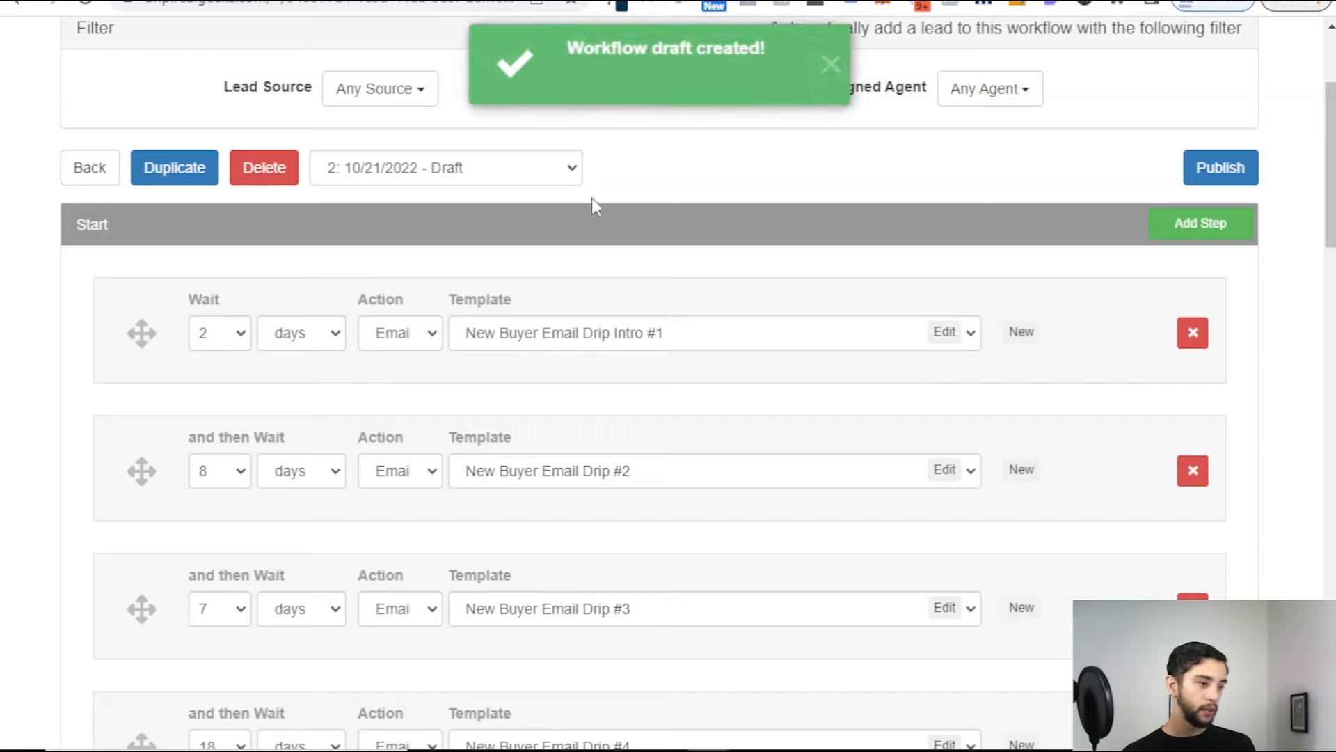
pyautogui.scroll(2, 581, 188)
pyautogui.click(377, 200)
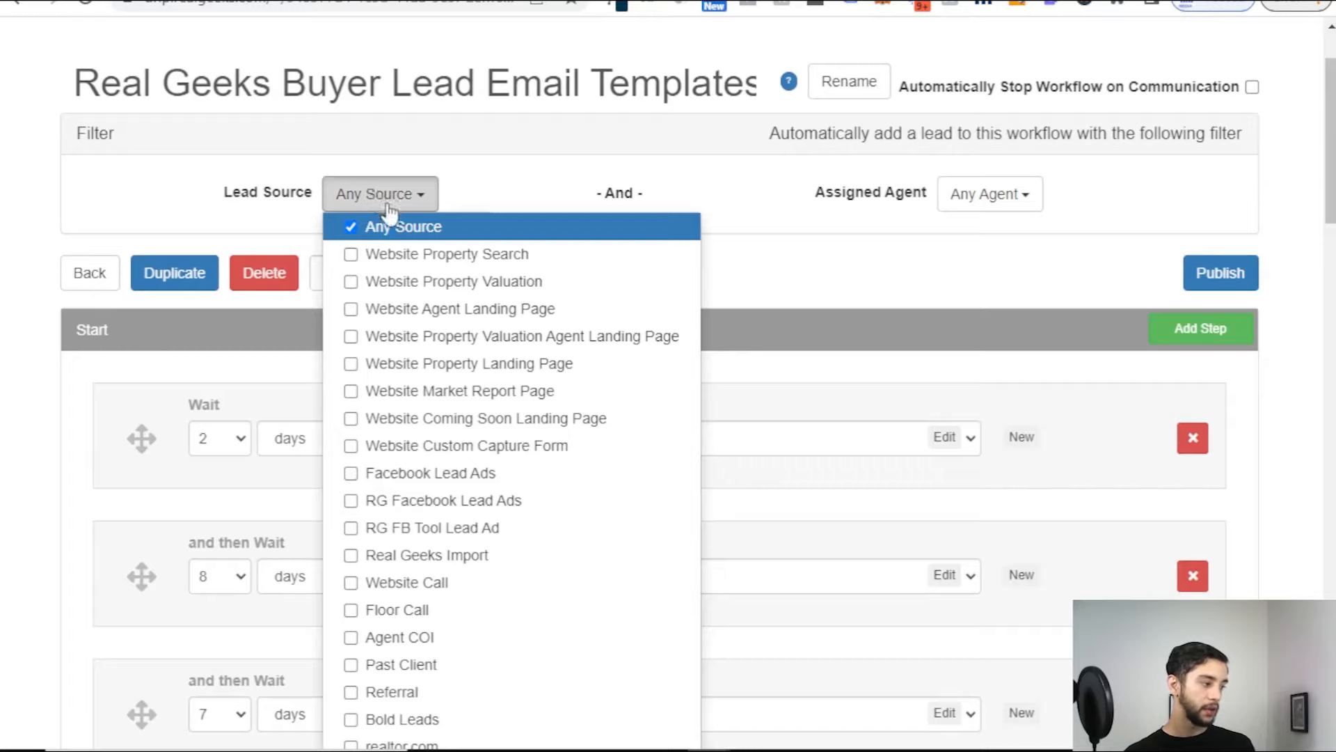
pyautogui.click(401, 195)
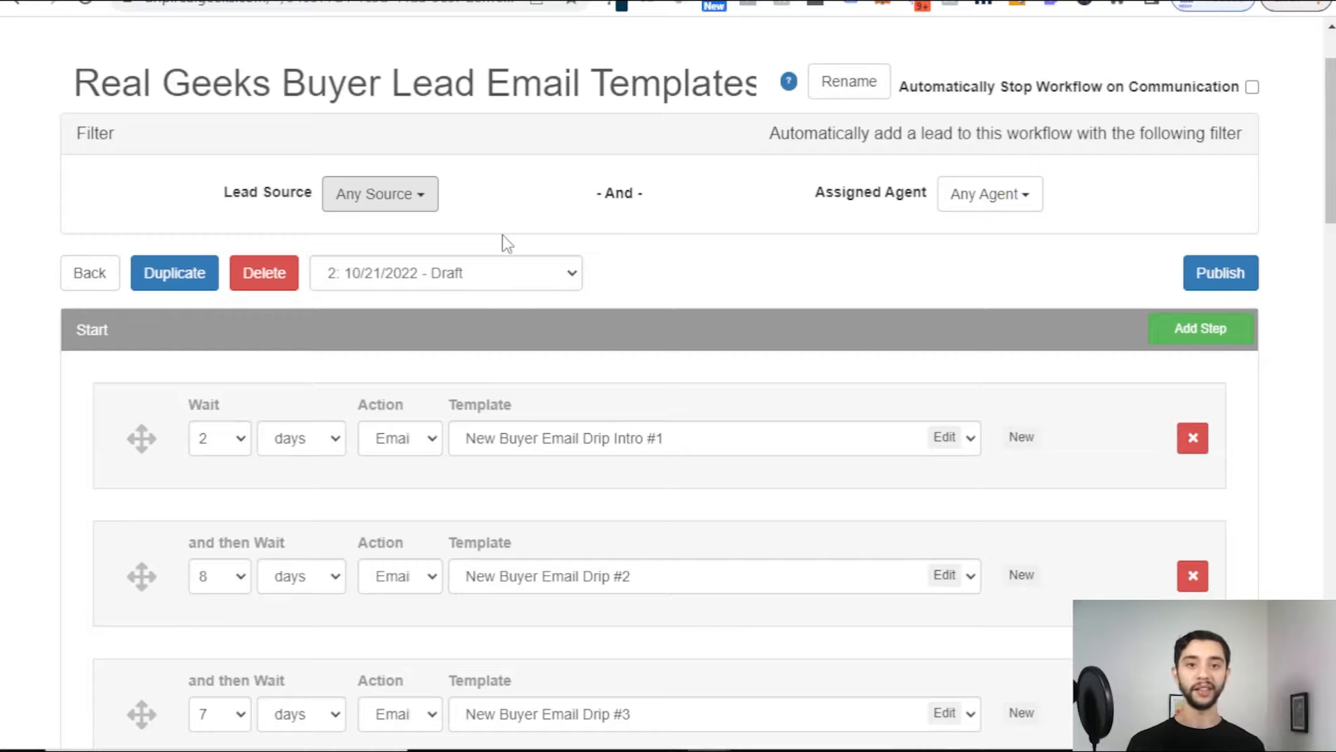
# Step: Set the lead source to Website Property Search and leave Assigned Agent as Any Agent
pyautogui.click(422, 202)
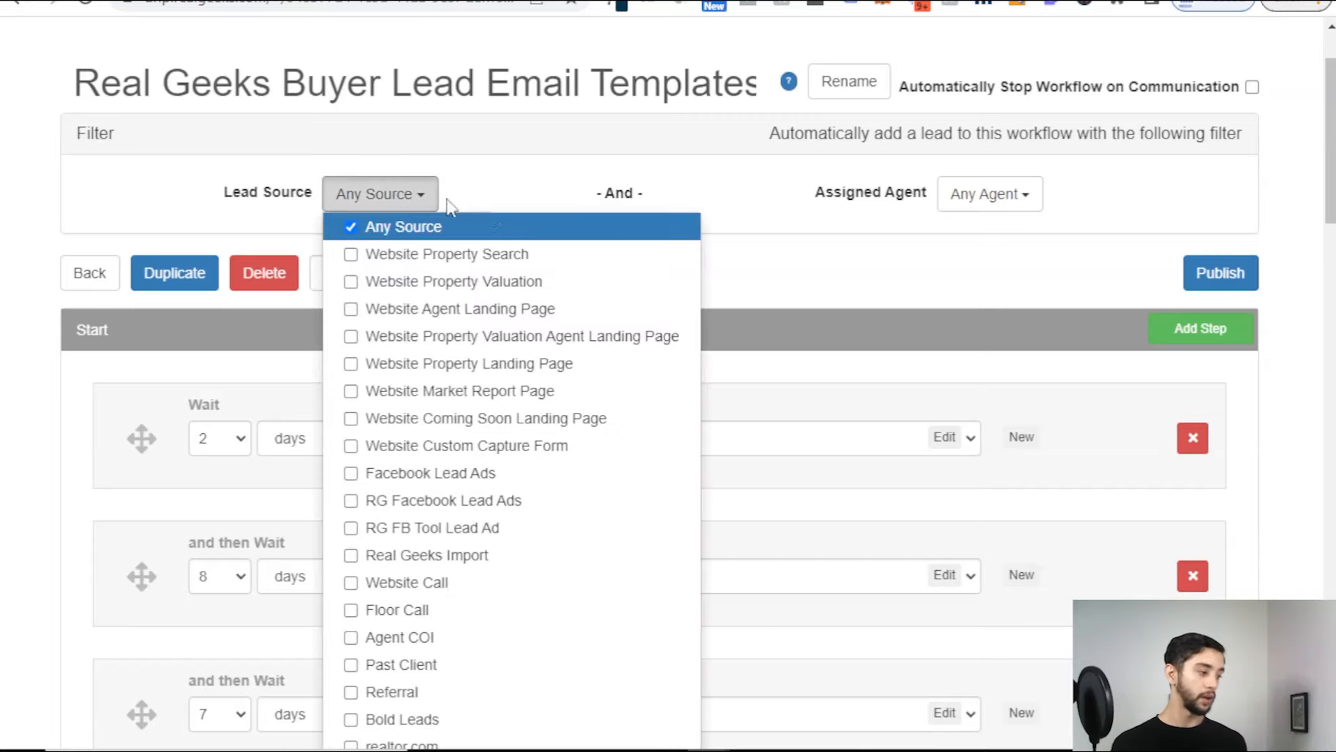
pyautogui.click(426, 255)
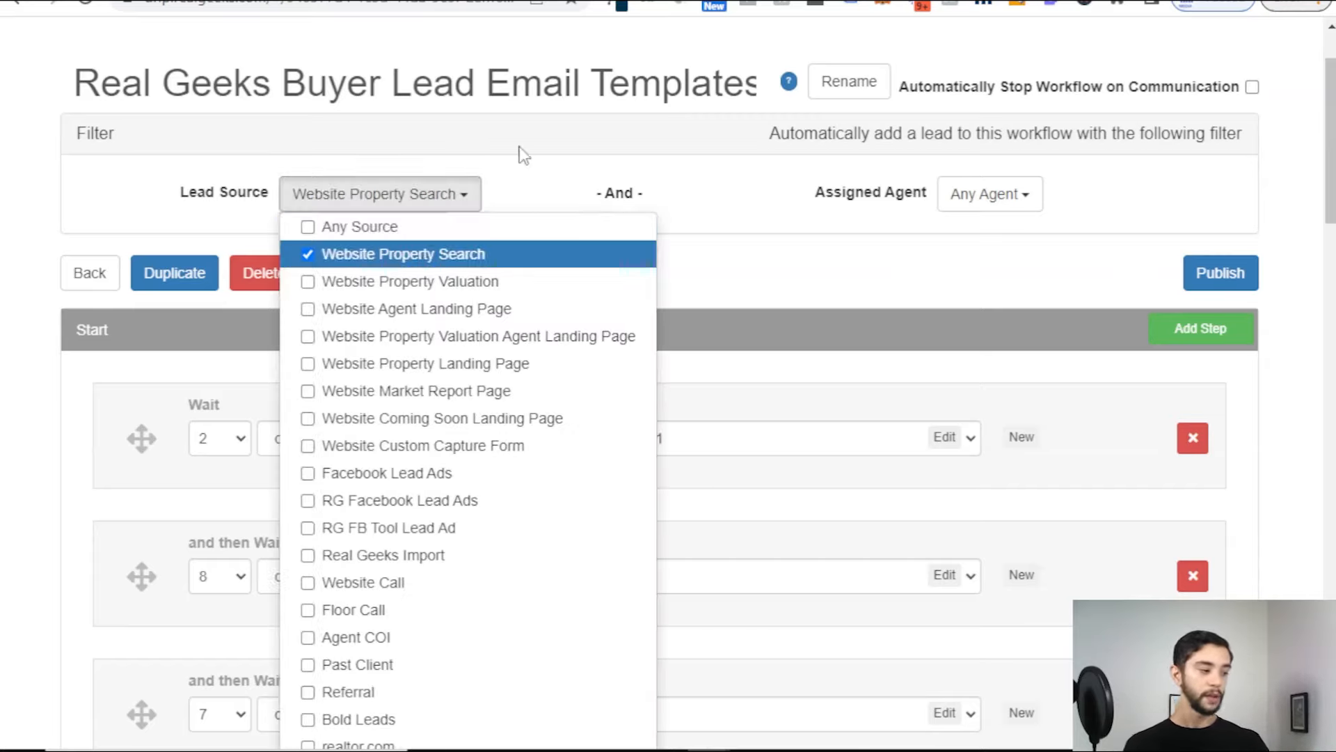
pyautogui.click(515, 167)
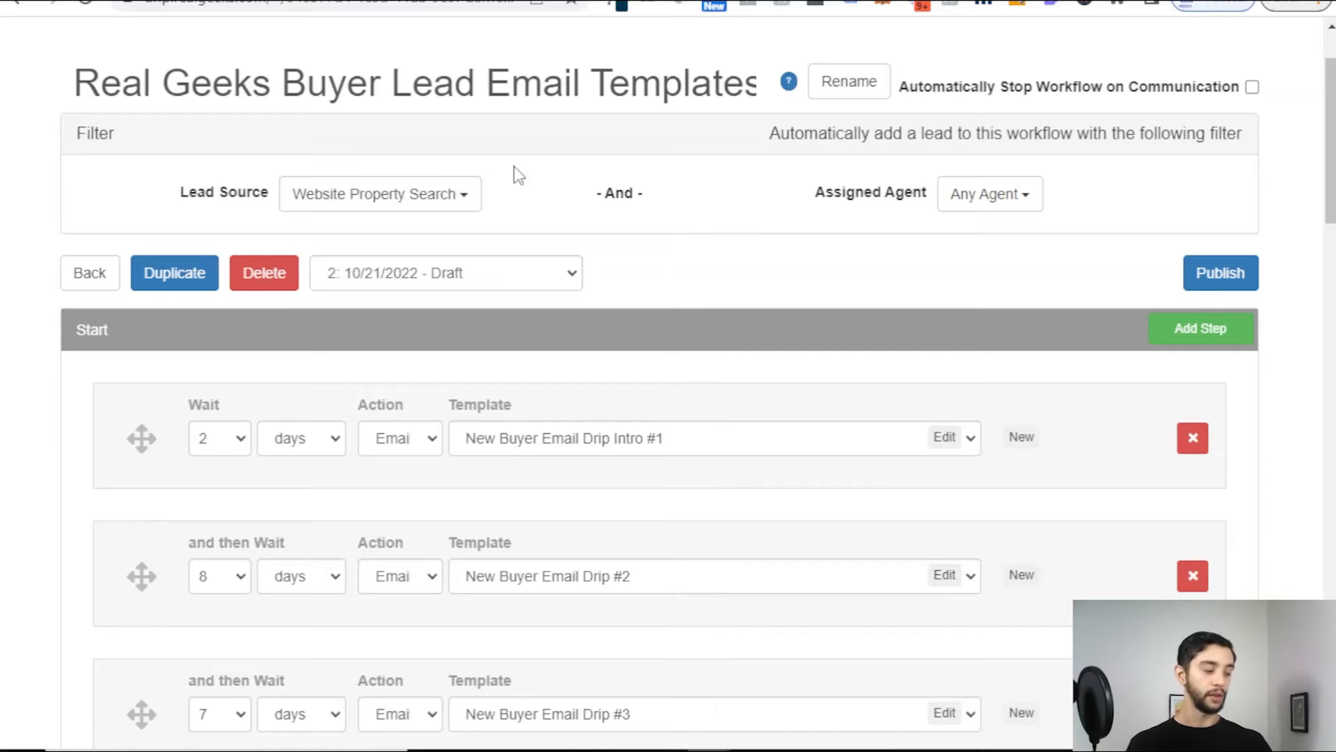
pyautogui.click(463, 201)
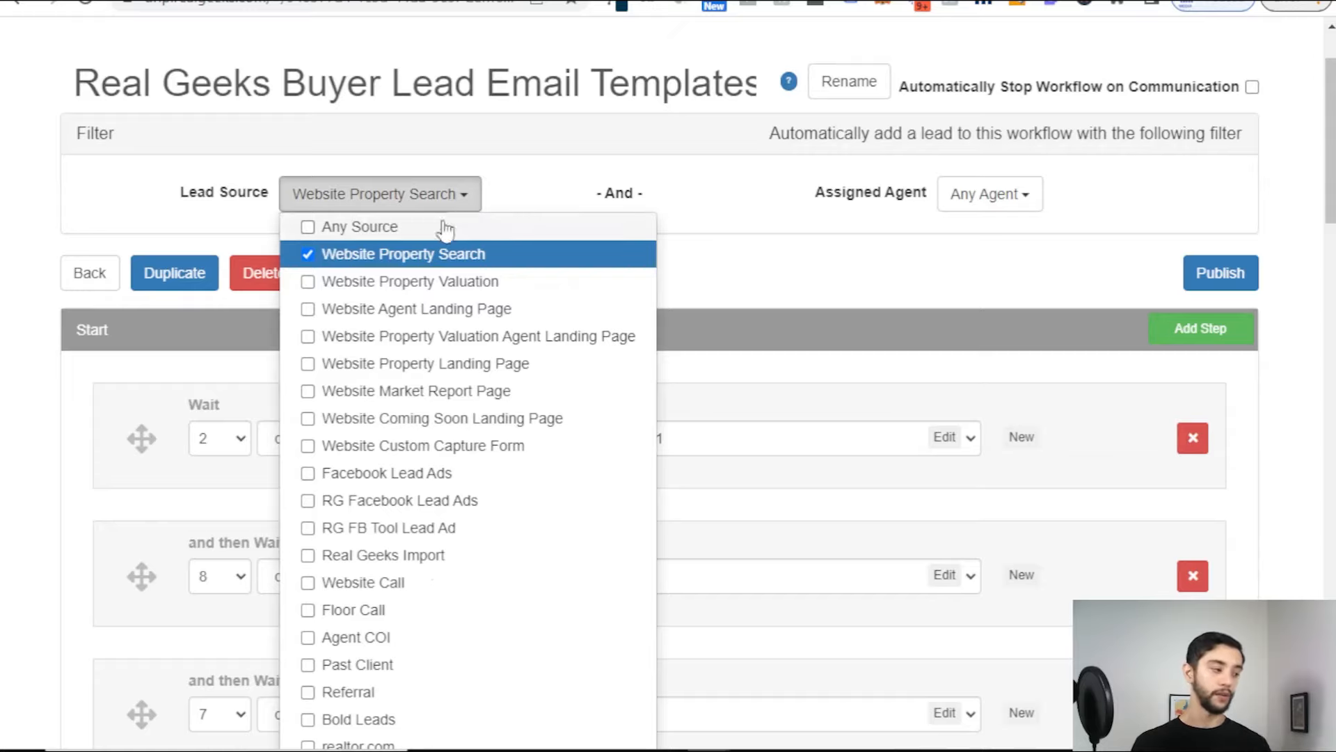
pyautogui.click(514, 174)
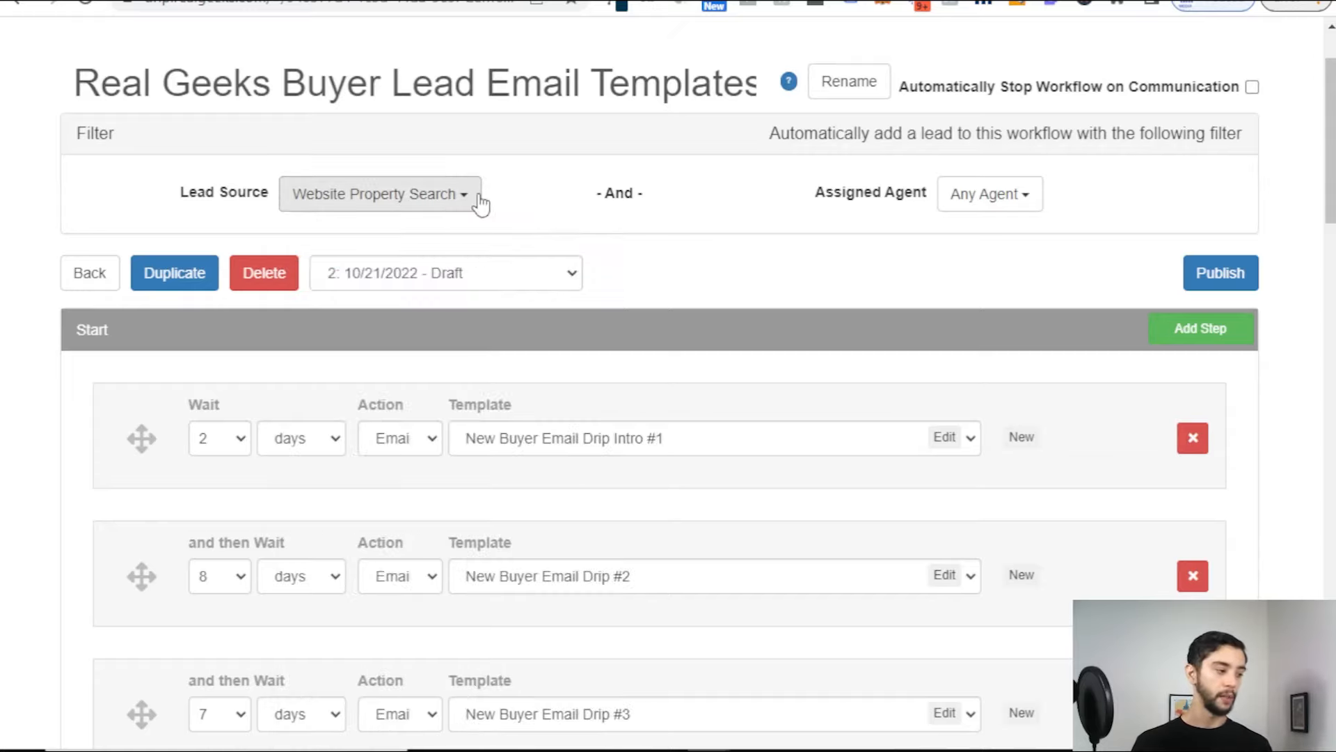
pyautogui.click(1013, 197)
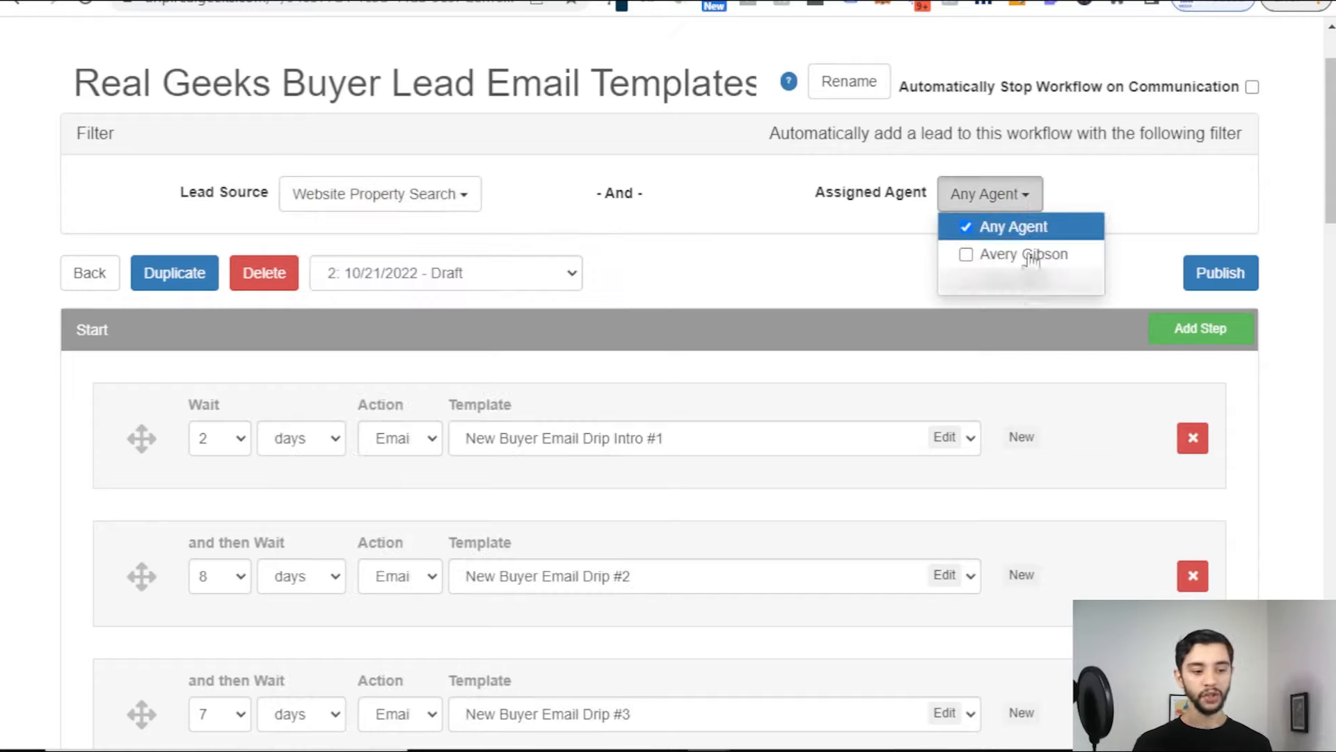
pyautogui.click(1002, 201)
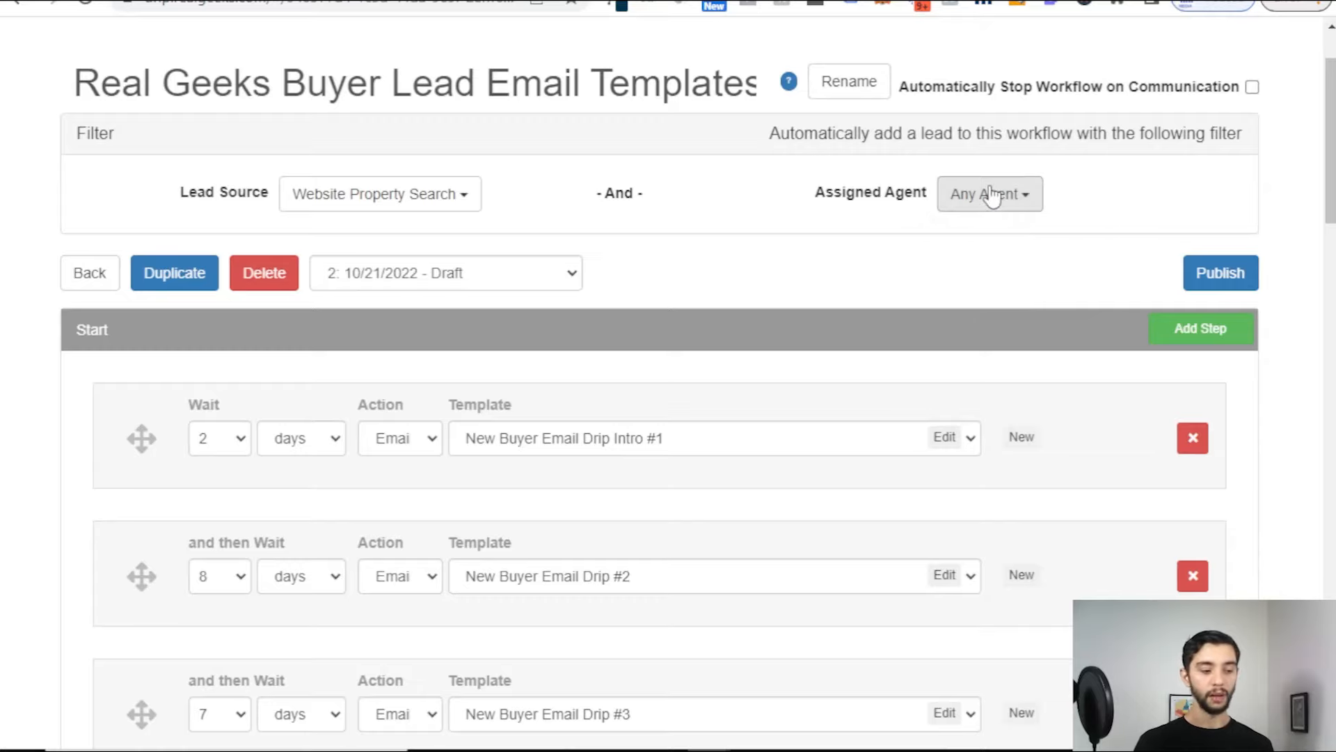
pyautogui.click(987, 194)
pyautogui.click(1022, 203)
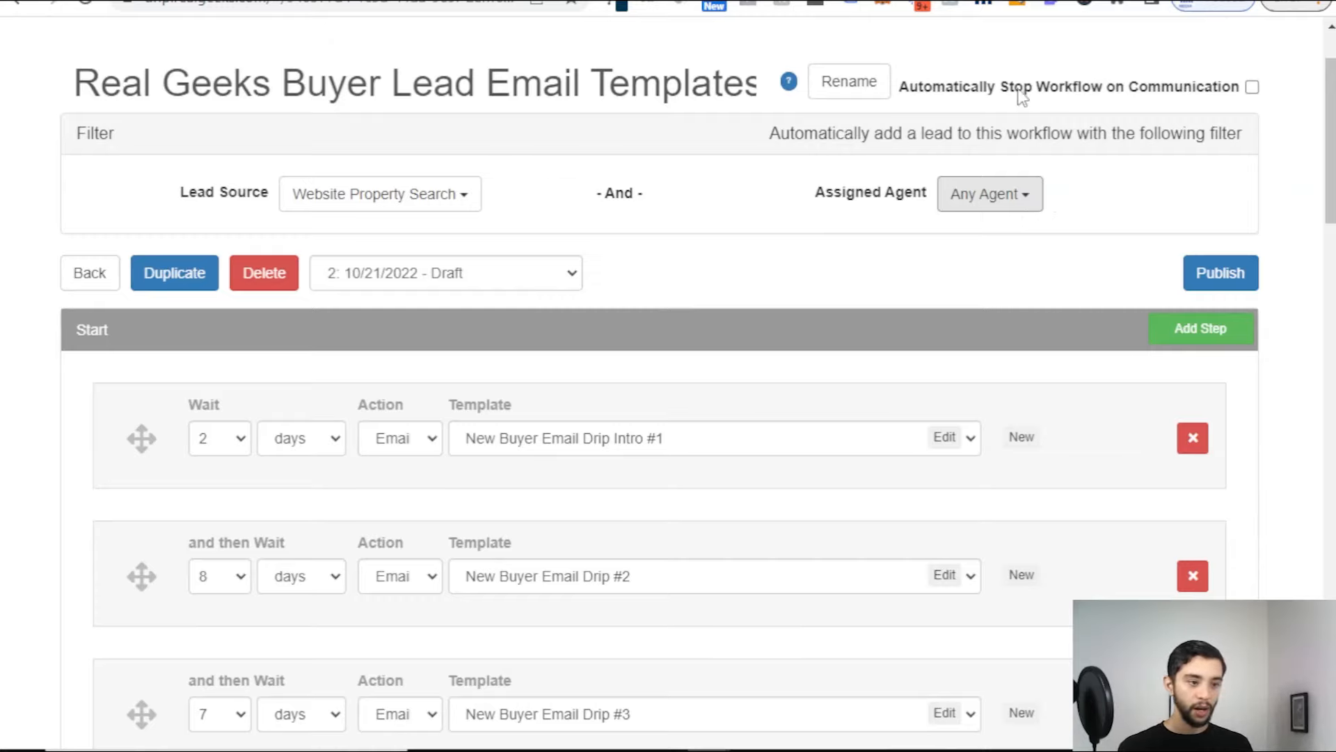
# Step: Turn on Automatically Stop Workflow on Communication
pyautogui.moveTo(909, 89); pyautogui.dragTo(1272, 94)
pyautogui.click(1252, 87)
pyautogui.click(1273, 128)
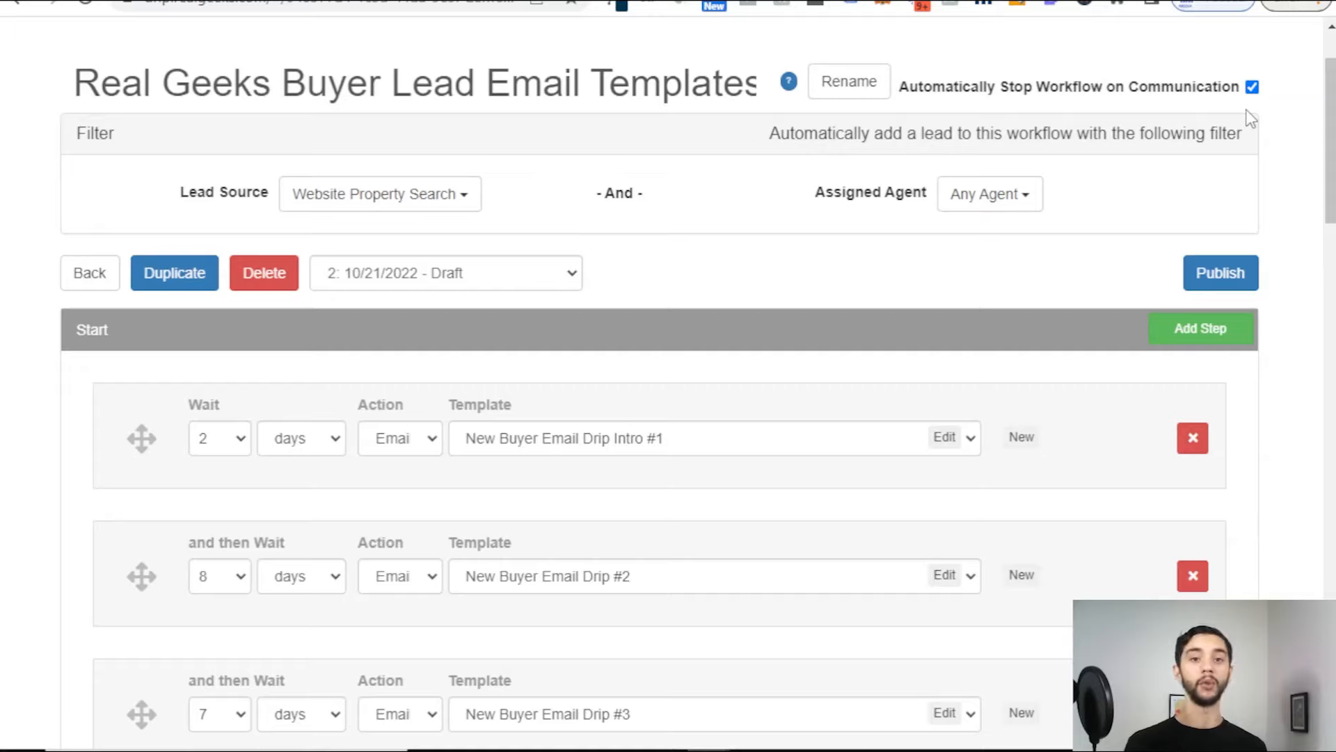
pyautogui.scroll(-1, 753, 285)
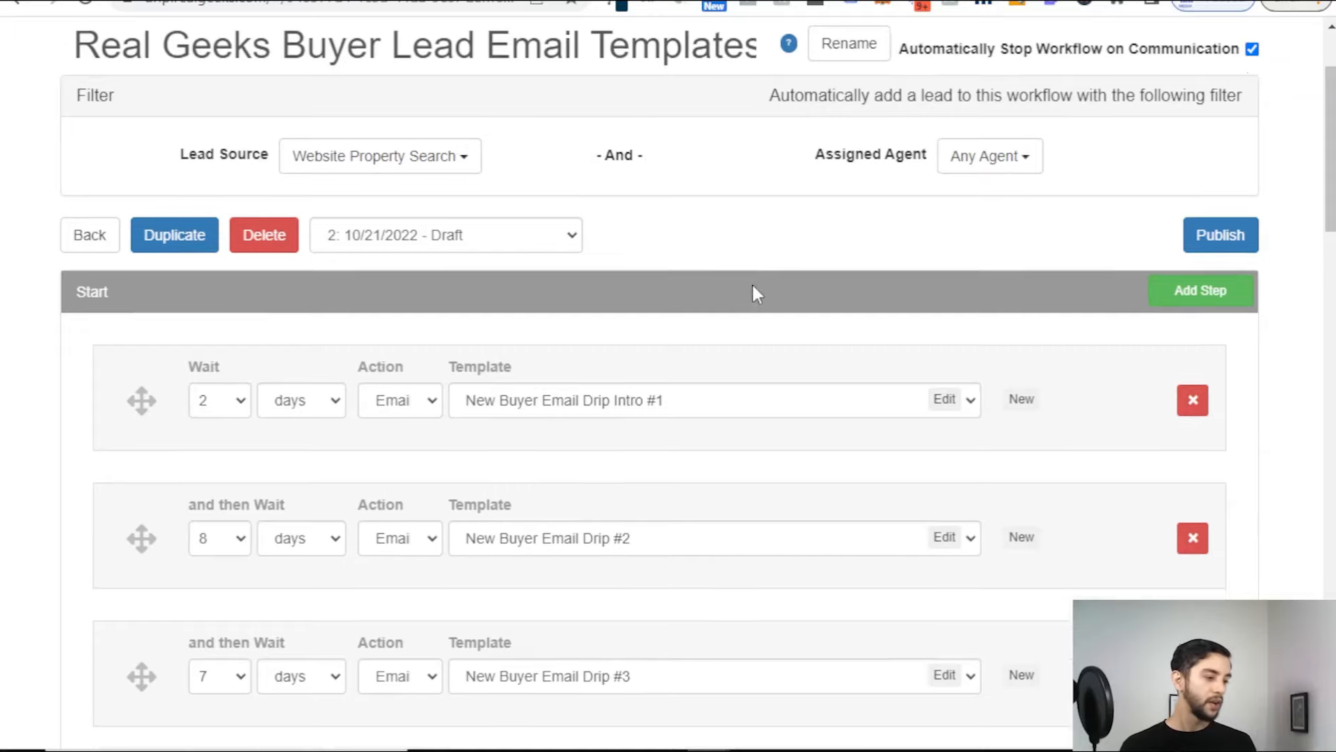
pyautogui.scroll(1, 487, 65)
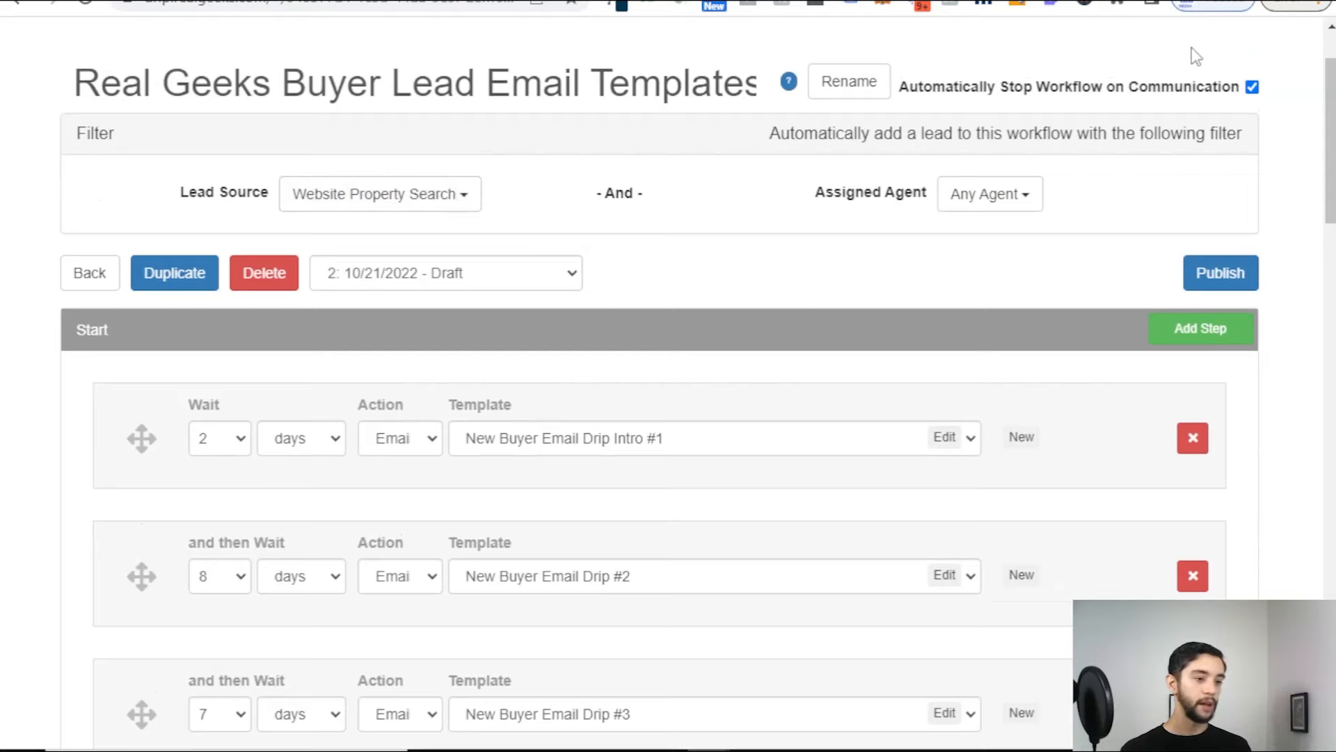
pyautogui.tripleClick(1125, 88)
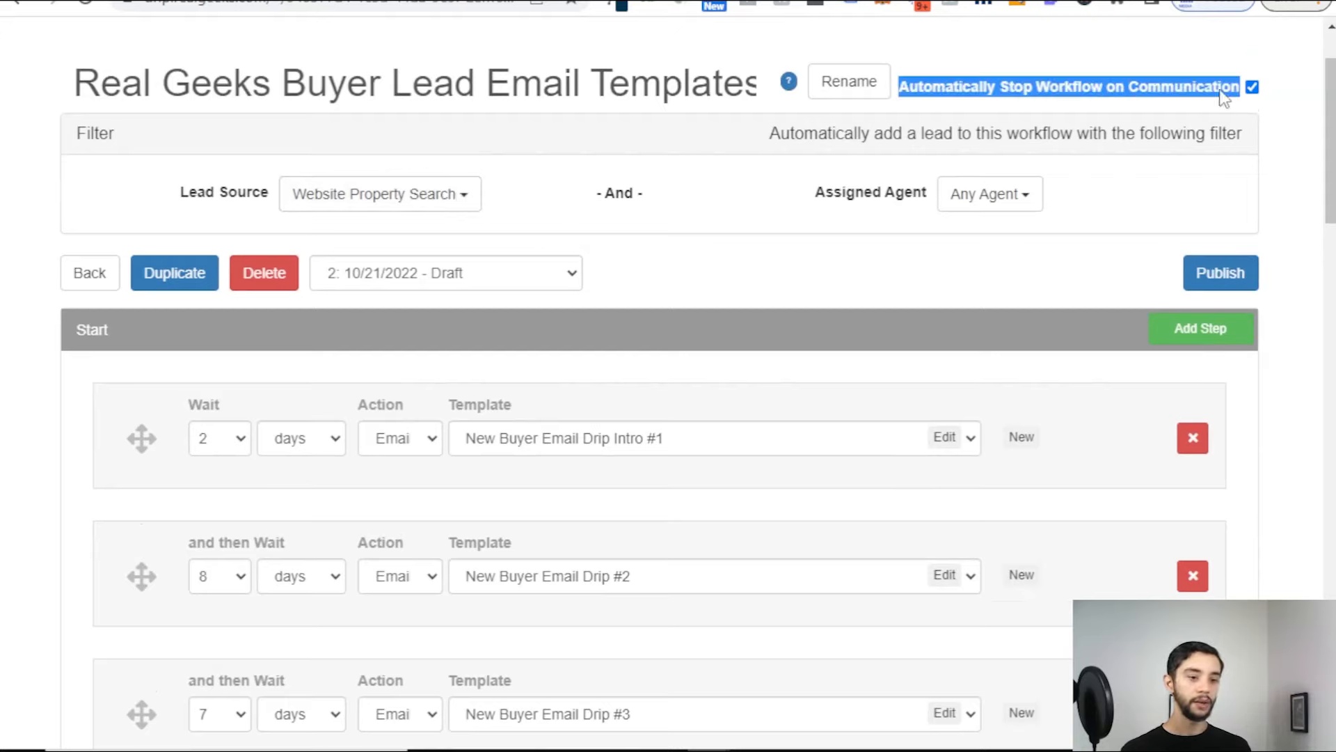
pyautogui.click(817, 245)
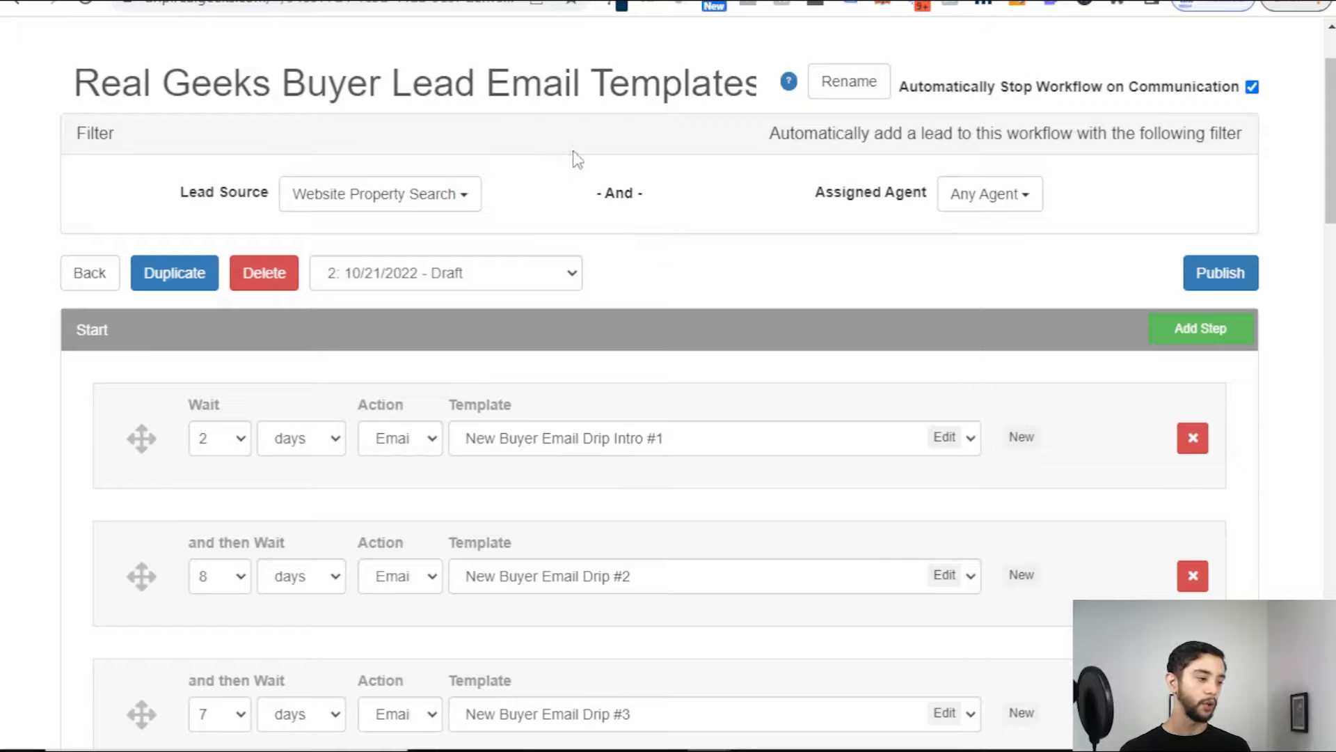
pyautogui.scroll(-5, 578, 159)
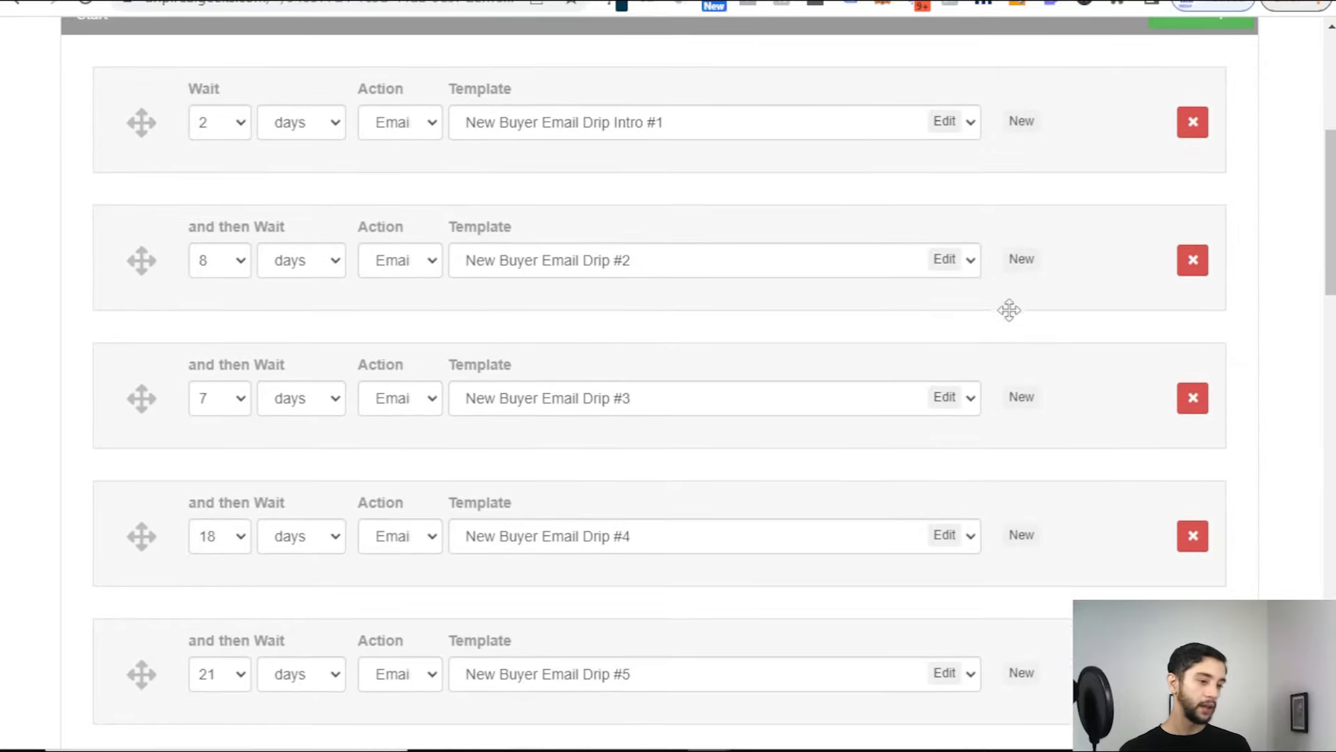
pyautogui.scroll(3, 1009, 310)
pyautogui.scroll(-3, 677, 245)
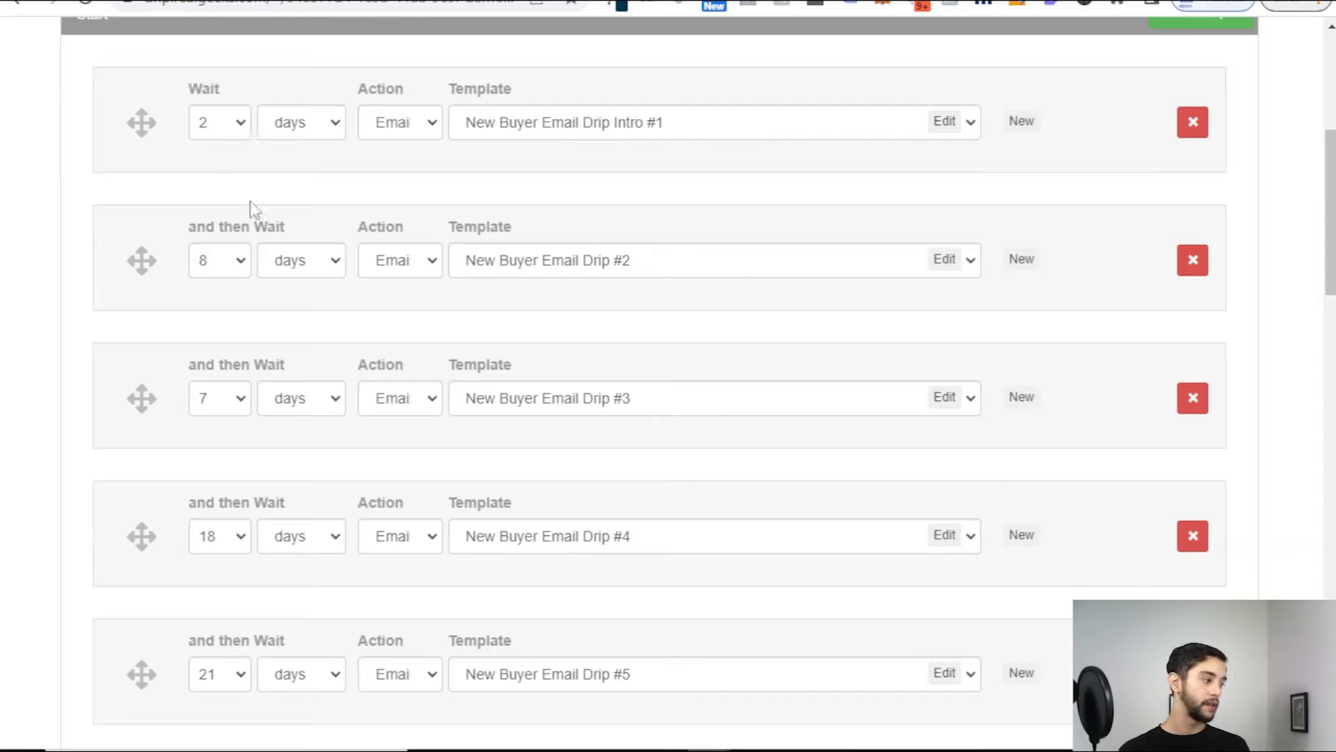
# Step: Shorten the waits before Drip #2 and Drip #3 to 2 and 3 days
pyautogui.click(238, 263)
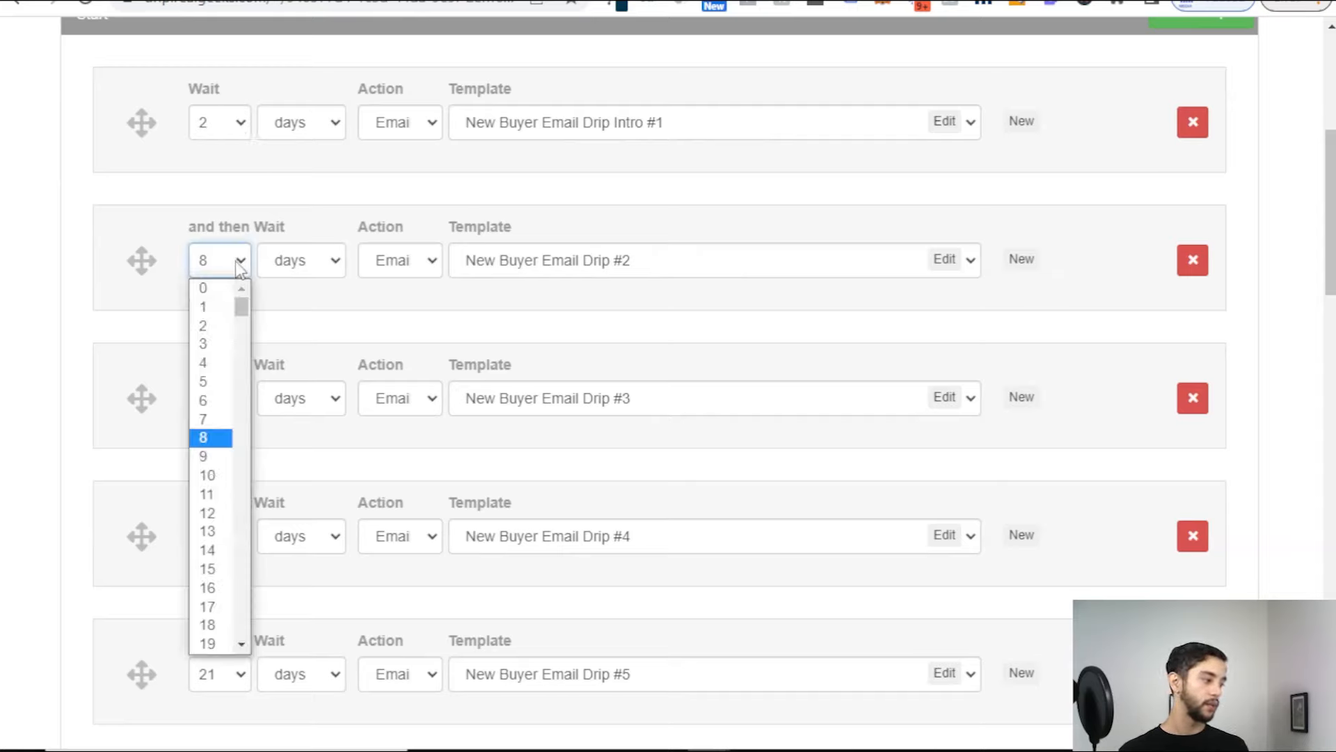
pyautogui.click(231, 363)
pyautogui.click(226, 271)
pyautogui.click(224, 327)
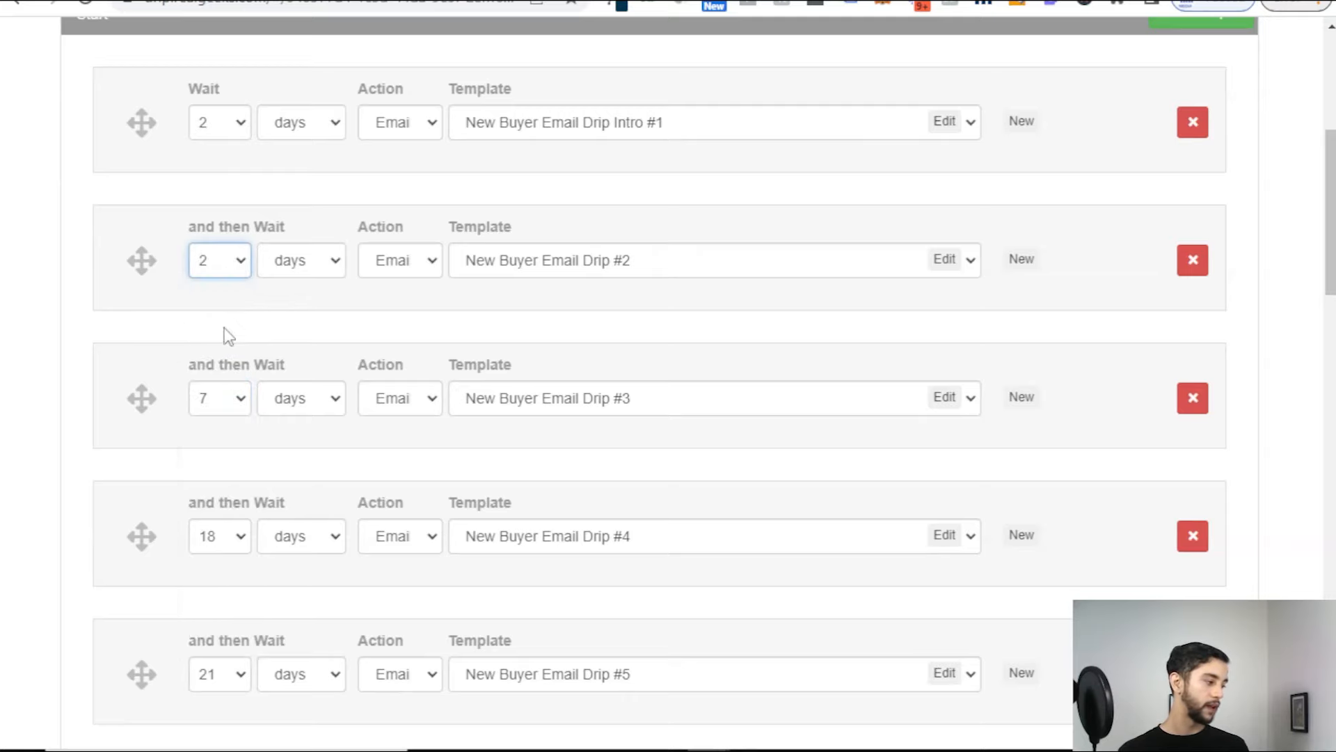
pyautogui.click(243, 403)
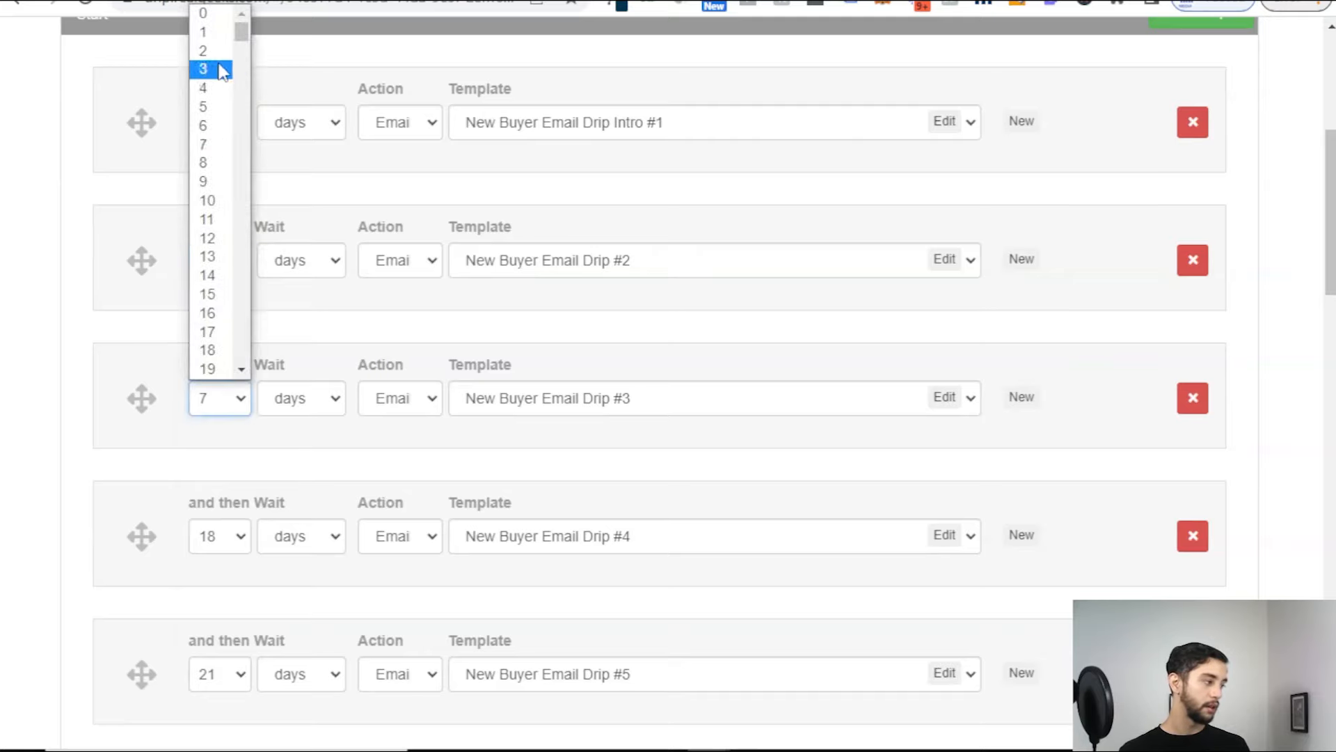
pyautogui.click(220, 88)
pyautogui.click(240, 407)
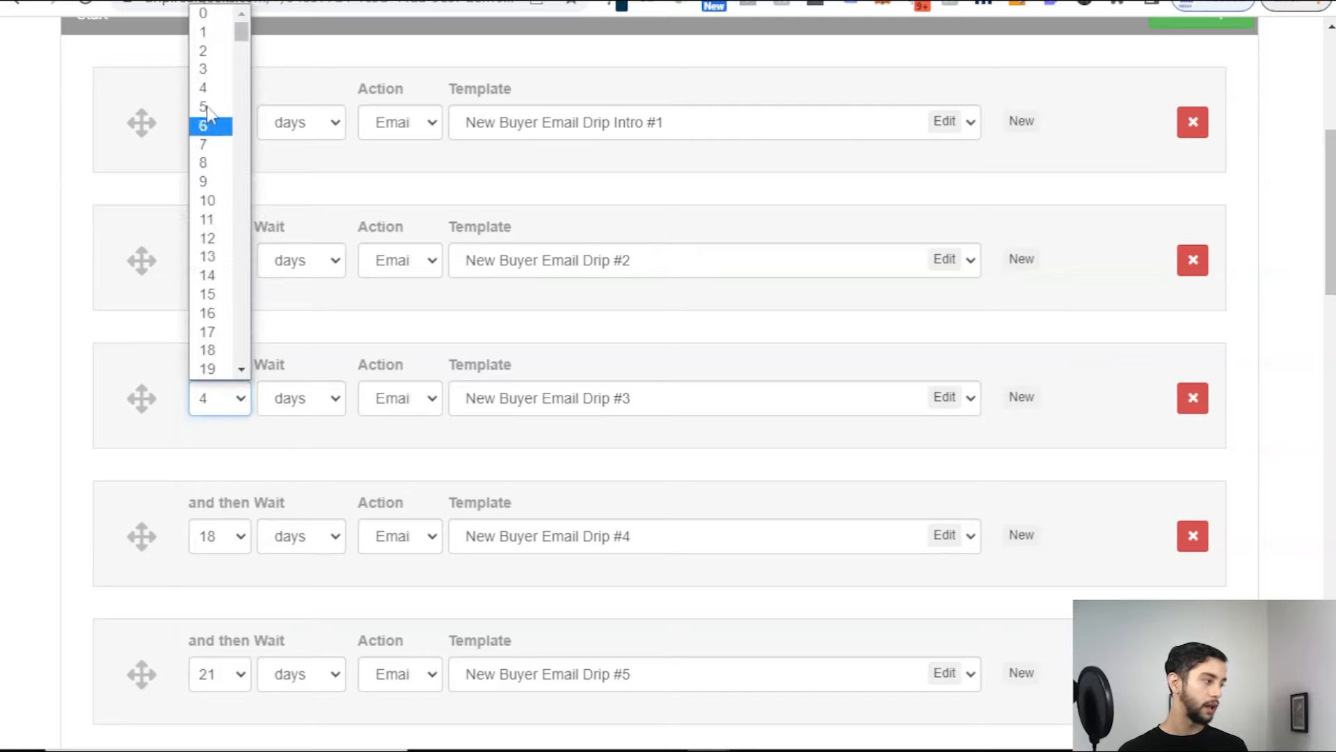
pyautogui.click(219, 72)
# Step: Cut the waits before Drip #4 and Drip #5 to 5 and 8 days
pyautogui.scroll(-2, 252, 402)
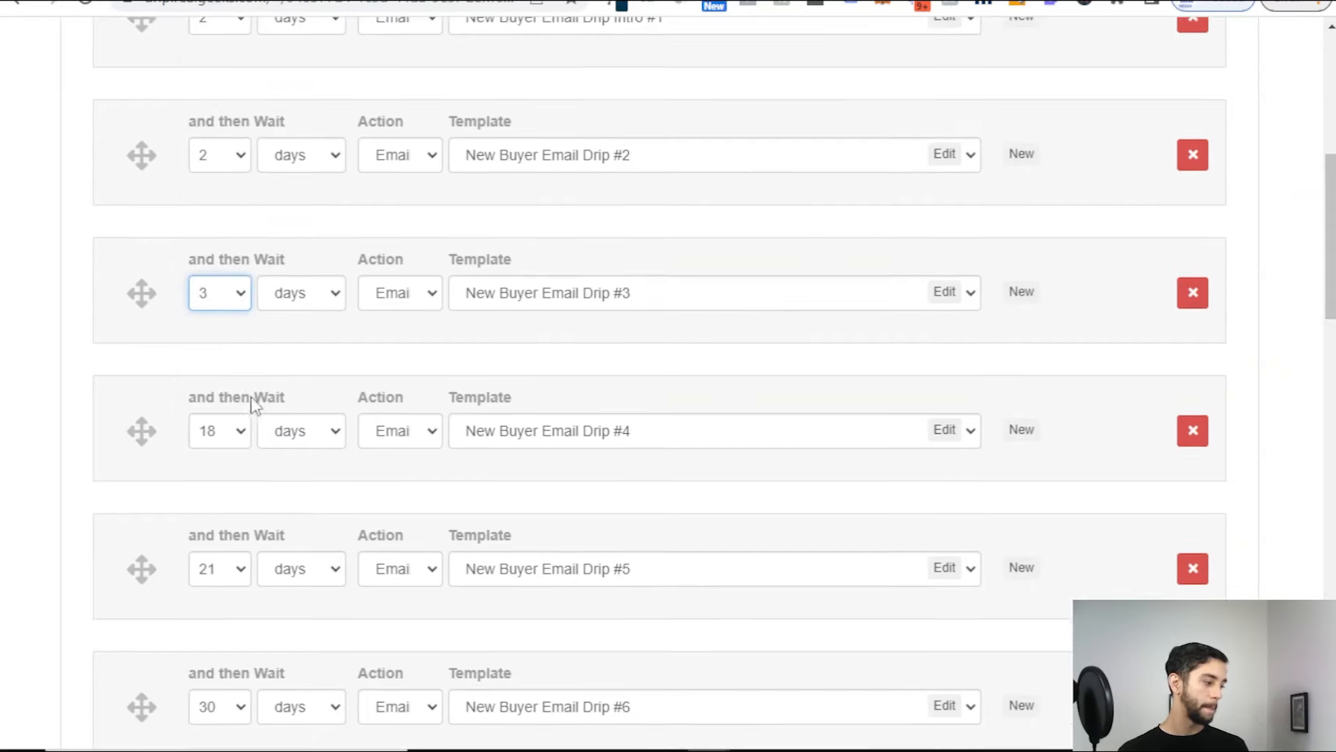
pyautogui.click(224, 435)
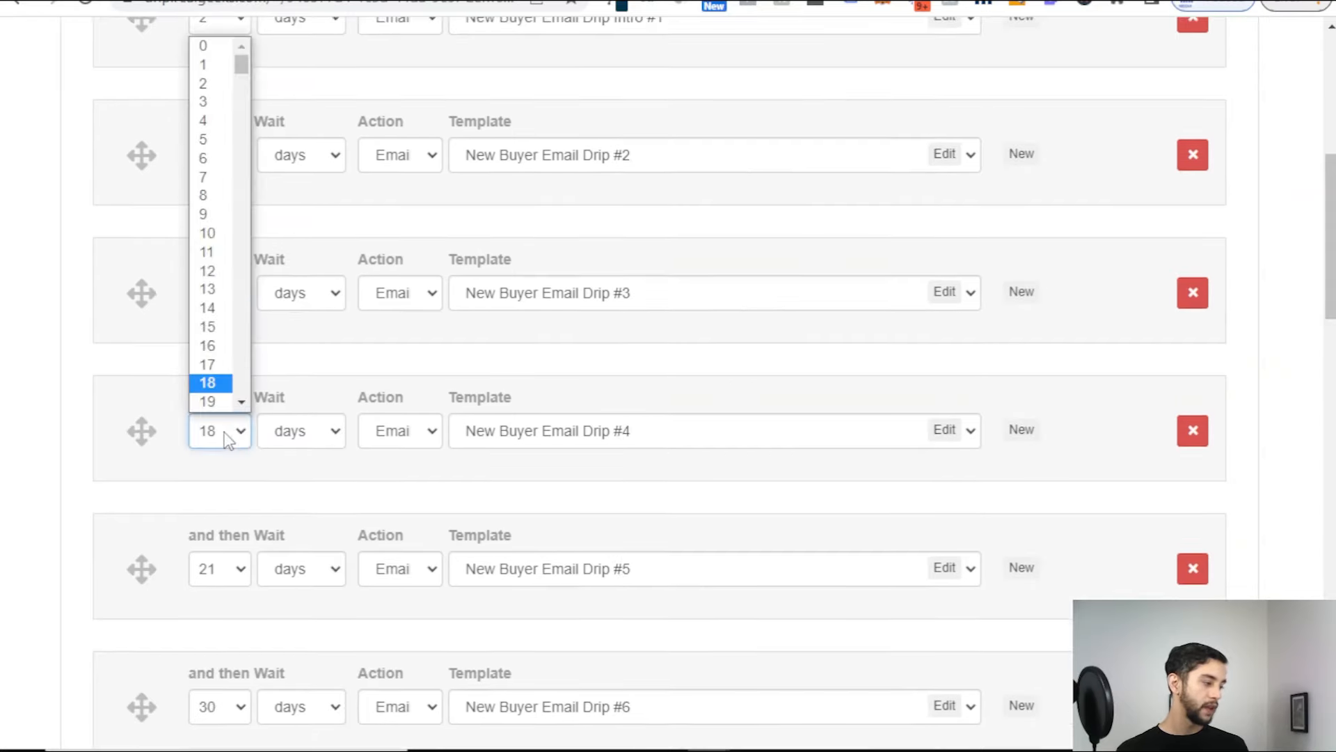
pyautogui.click(211, 141)
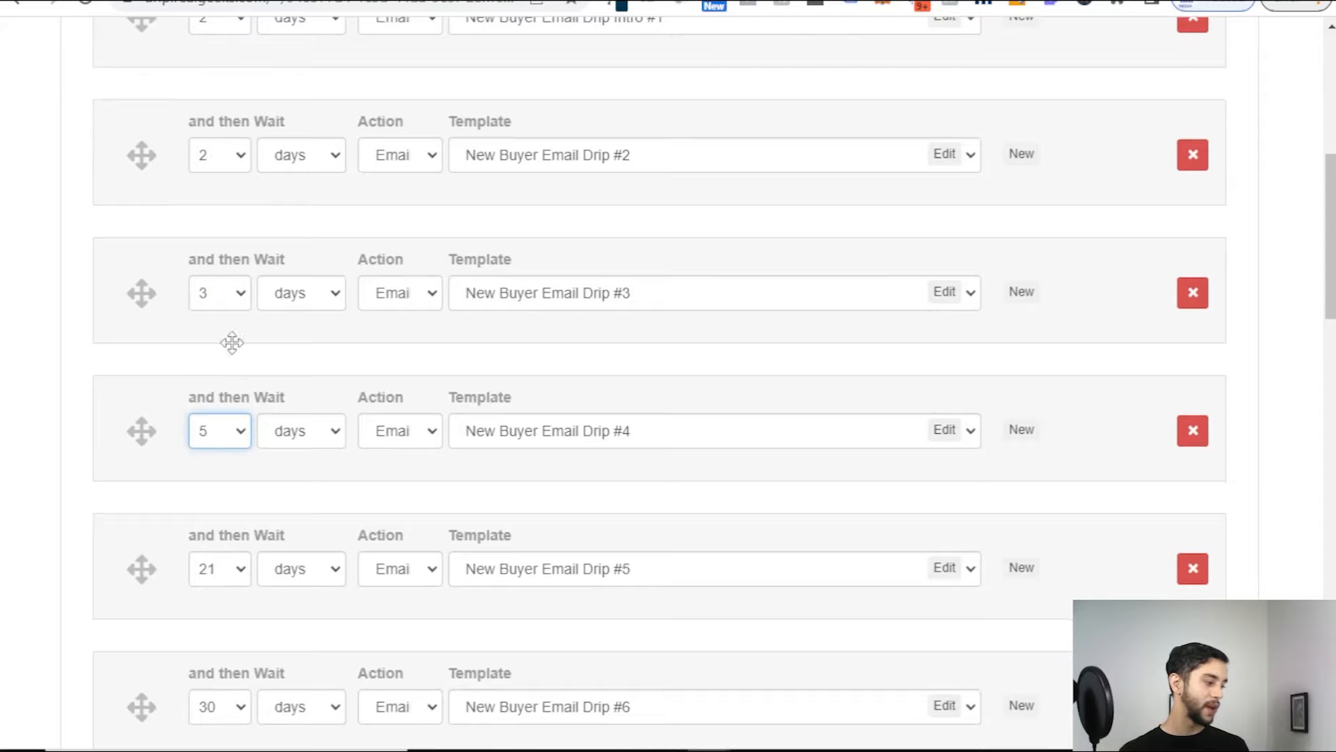
pyautogui.scroll(-4, 252, 361)
pyautogui.click(235, 359)
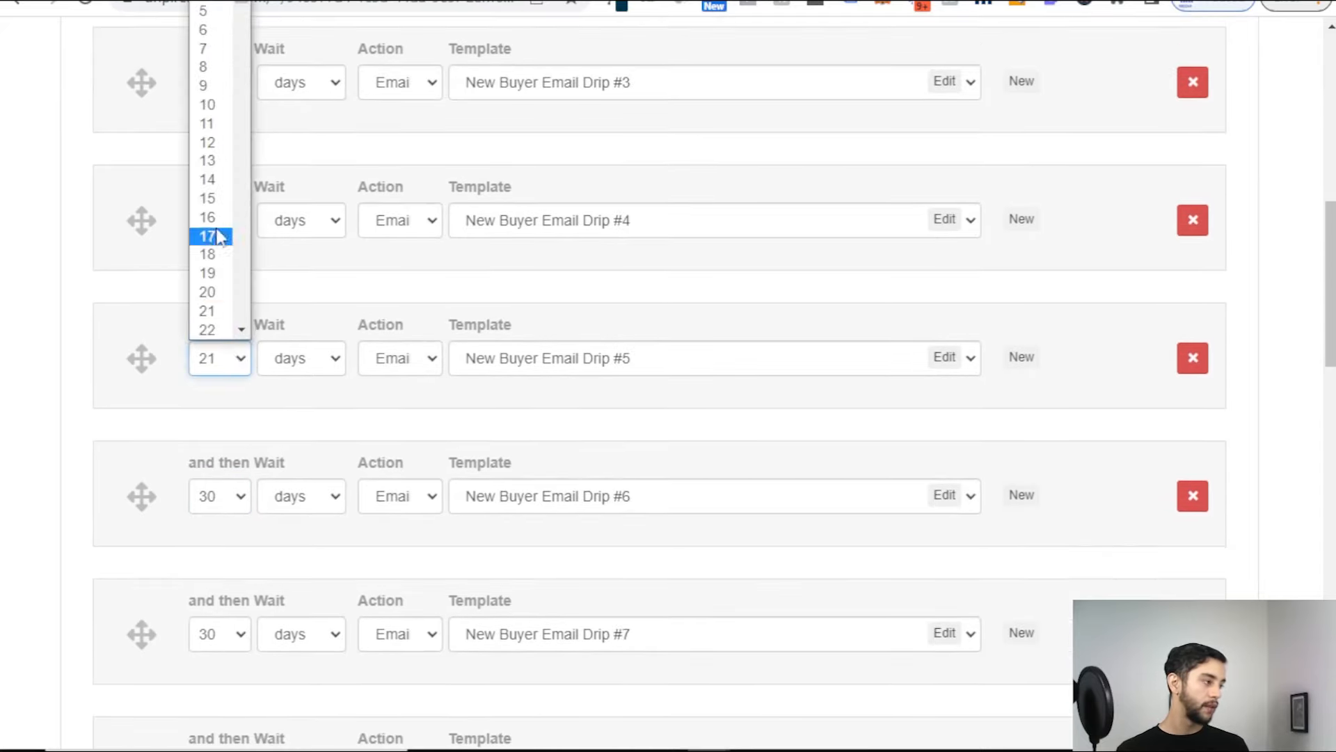
pyautogui.click(207, 65)
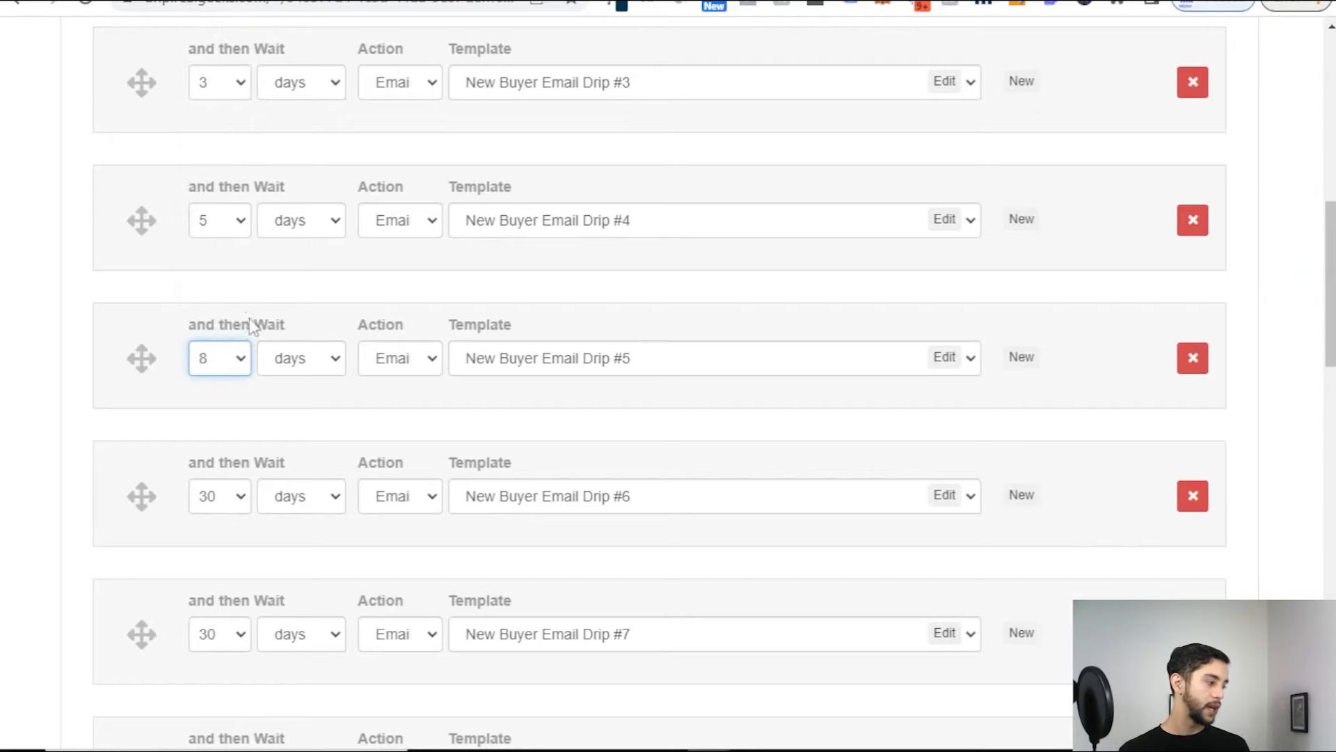
# Step: Set the waits before Drip #6 and Drip #7 to 14 days each
pyautogui.scroll(6, 245, 294)
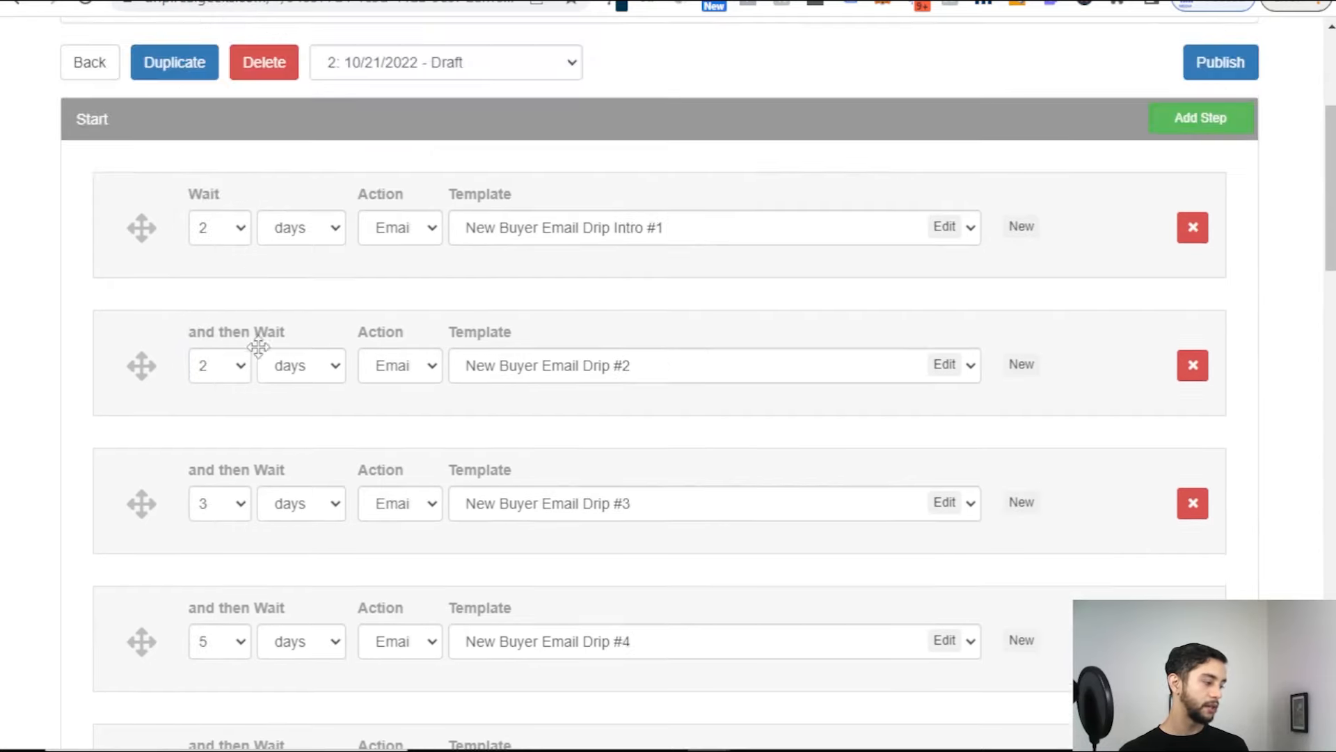
pyautogui.scroll(-2, 254, 337)
pyautogui.scroll(-5, 248, 367)
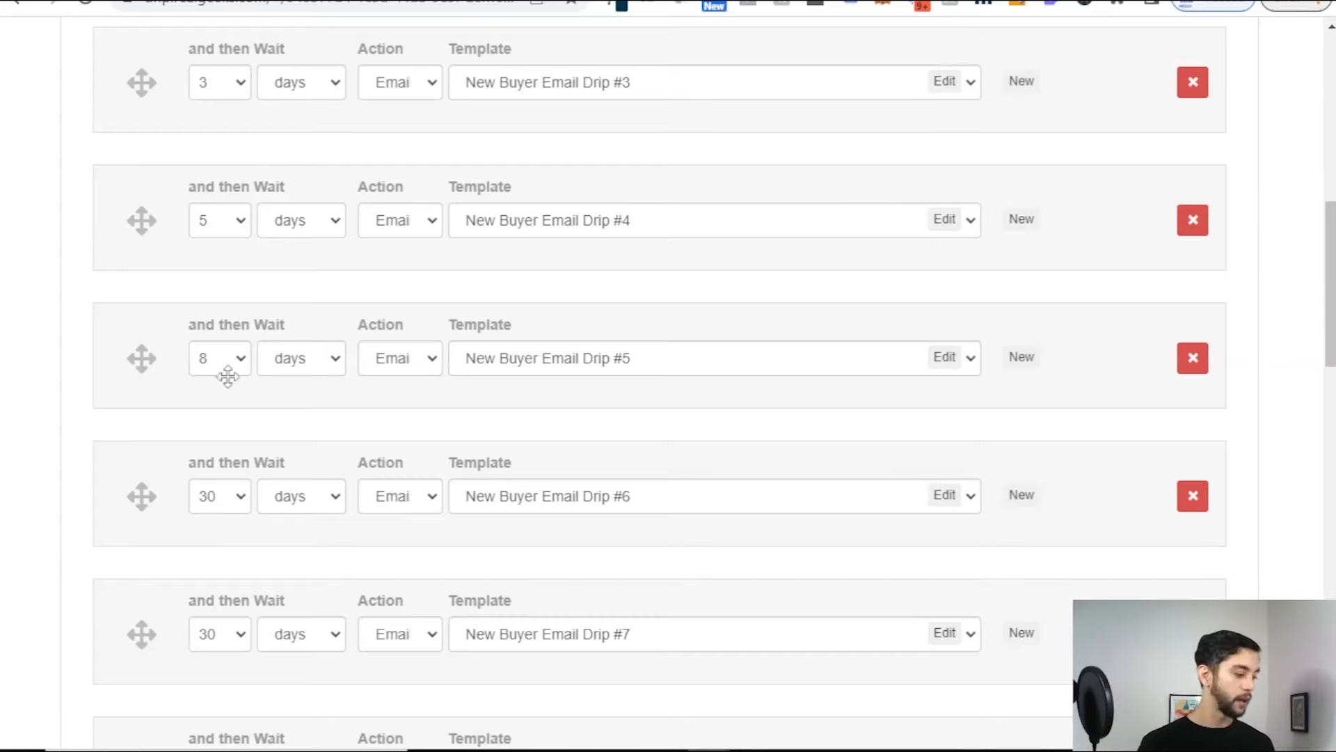
pyautogui.scroll(-3, 206, 381)
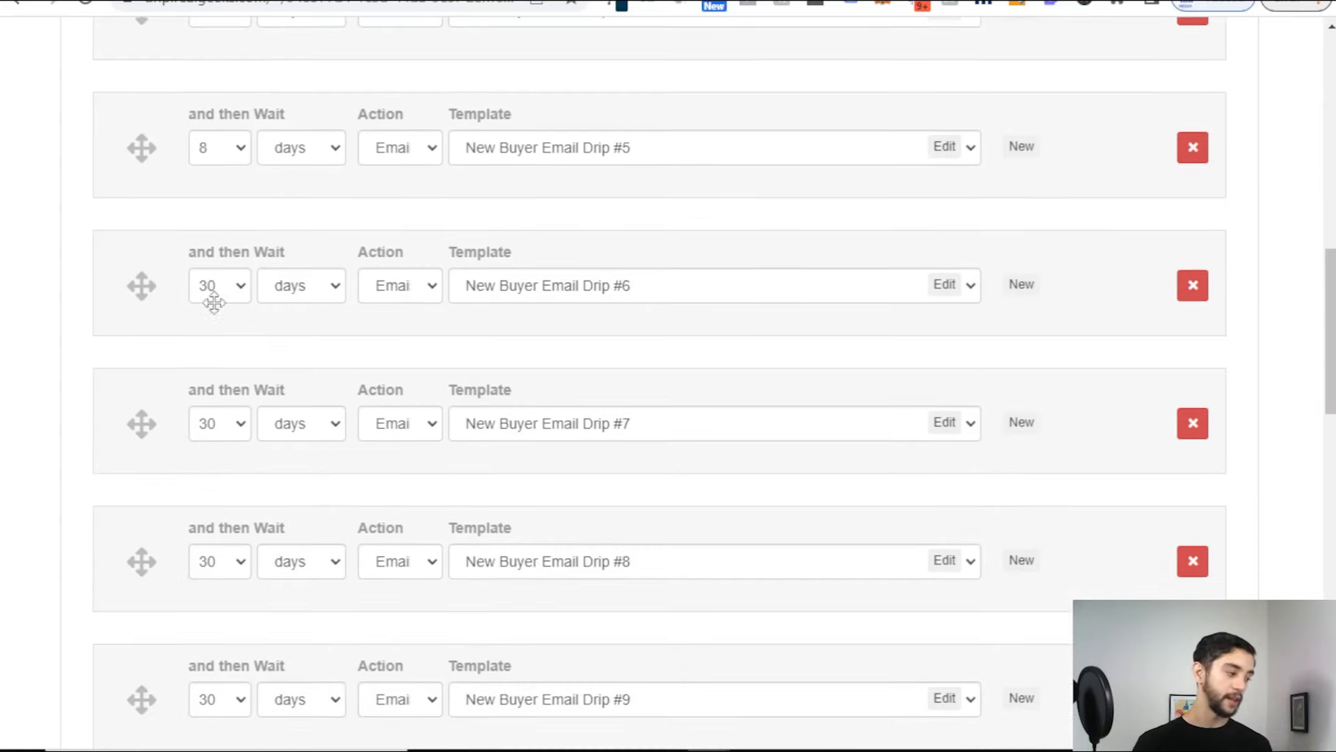
pyautogui.click(214, 299)
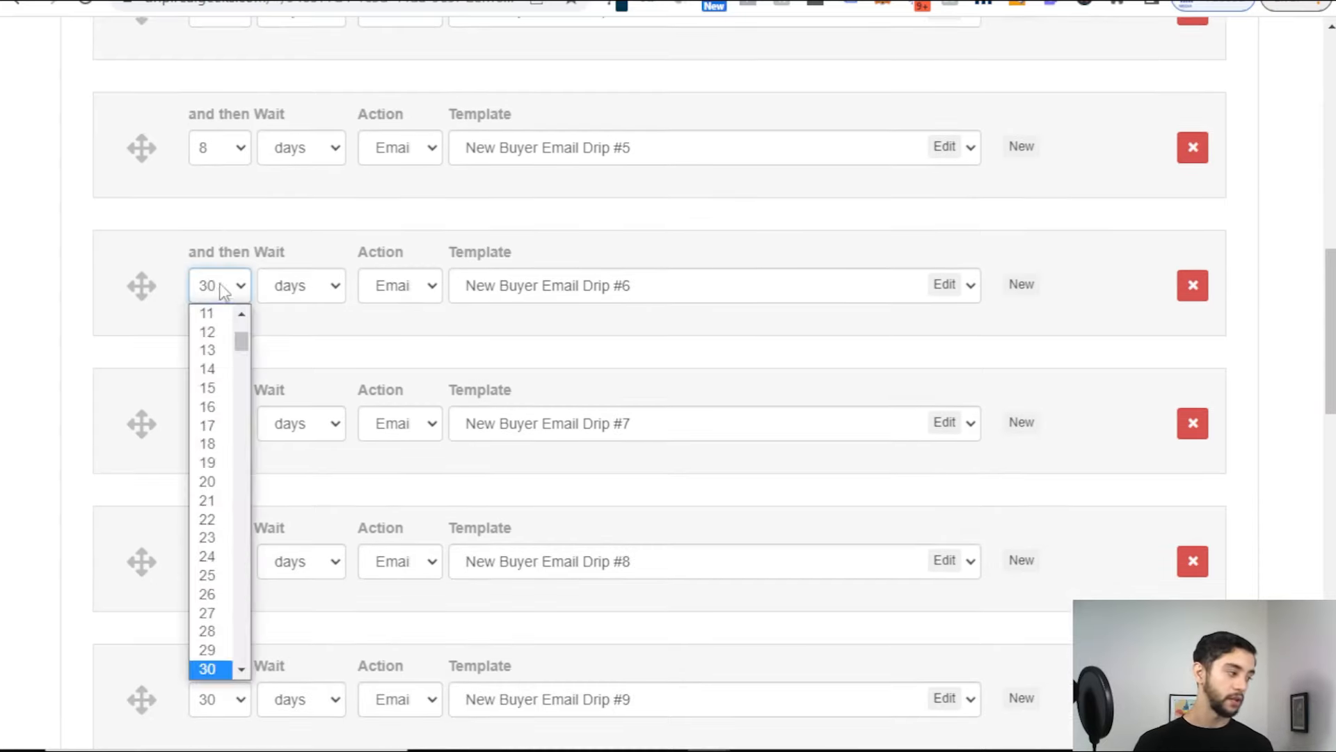
pyautogui.click(219, 376)
pyautogui.click(227, 431)
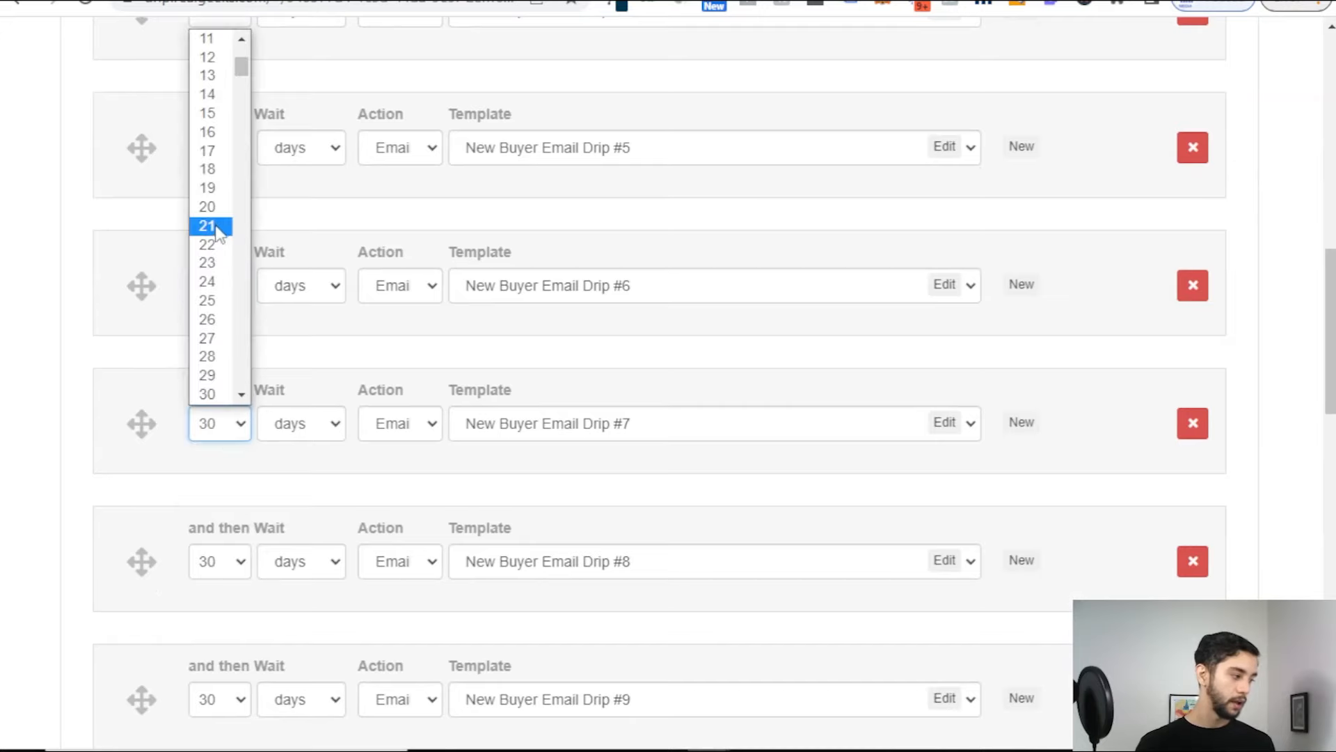
pyautogui.click(224, 95)
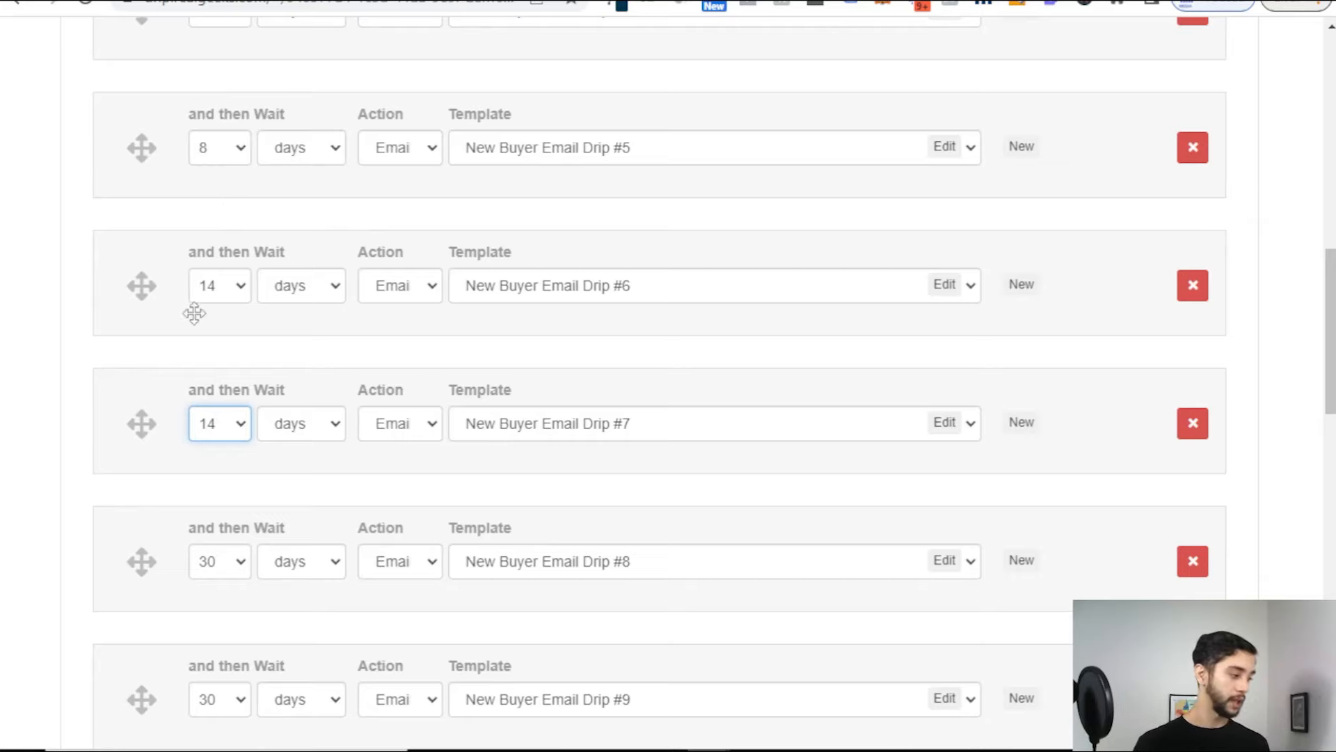
# Step: Leave Drip #8's wait at 30 days and return to the top of the workflow
pyautogui.scroll(-5, 194, 314)
pyautogui.click(239, 245)
pyautogui.click(223, 245)
pyautogui.click(223, 245)
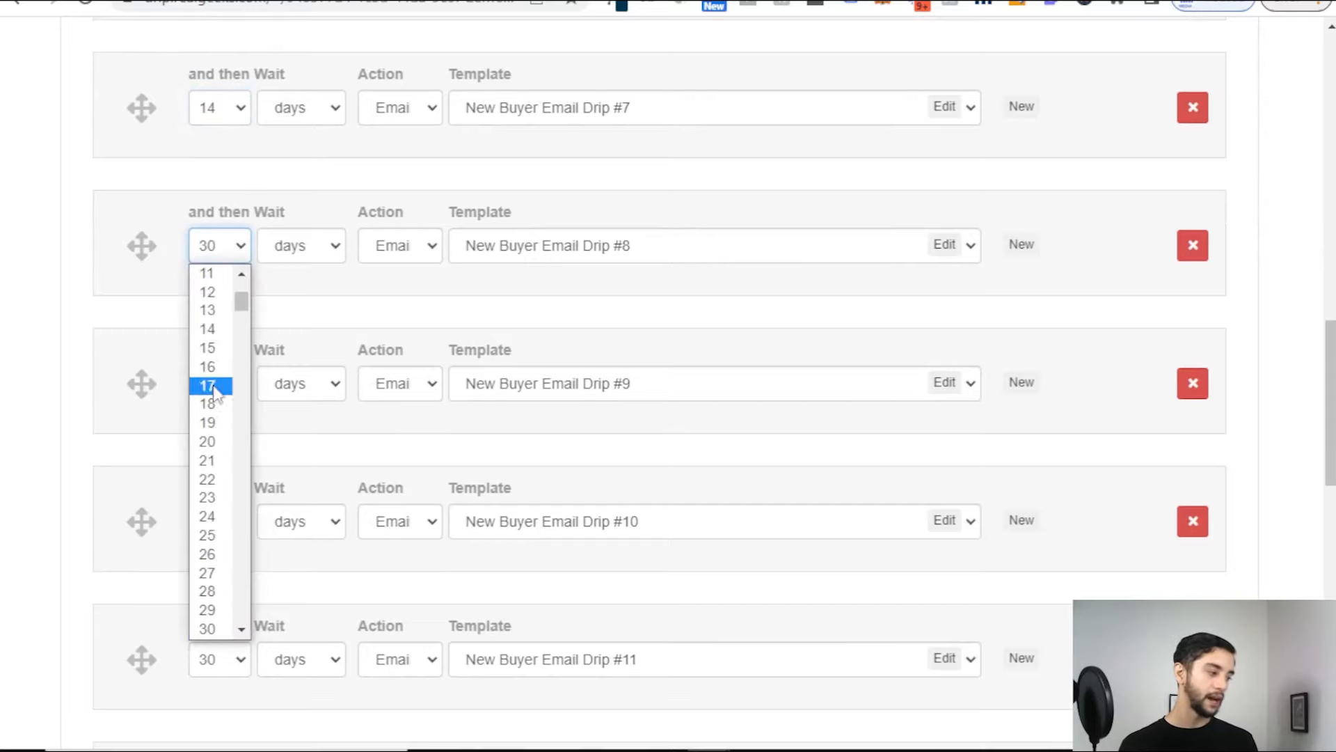
pyautogui.click(248, 203)
pyautogui.scroll(-10, 231, 263)
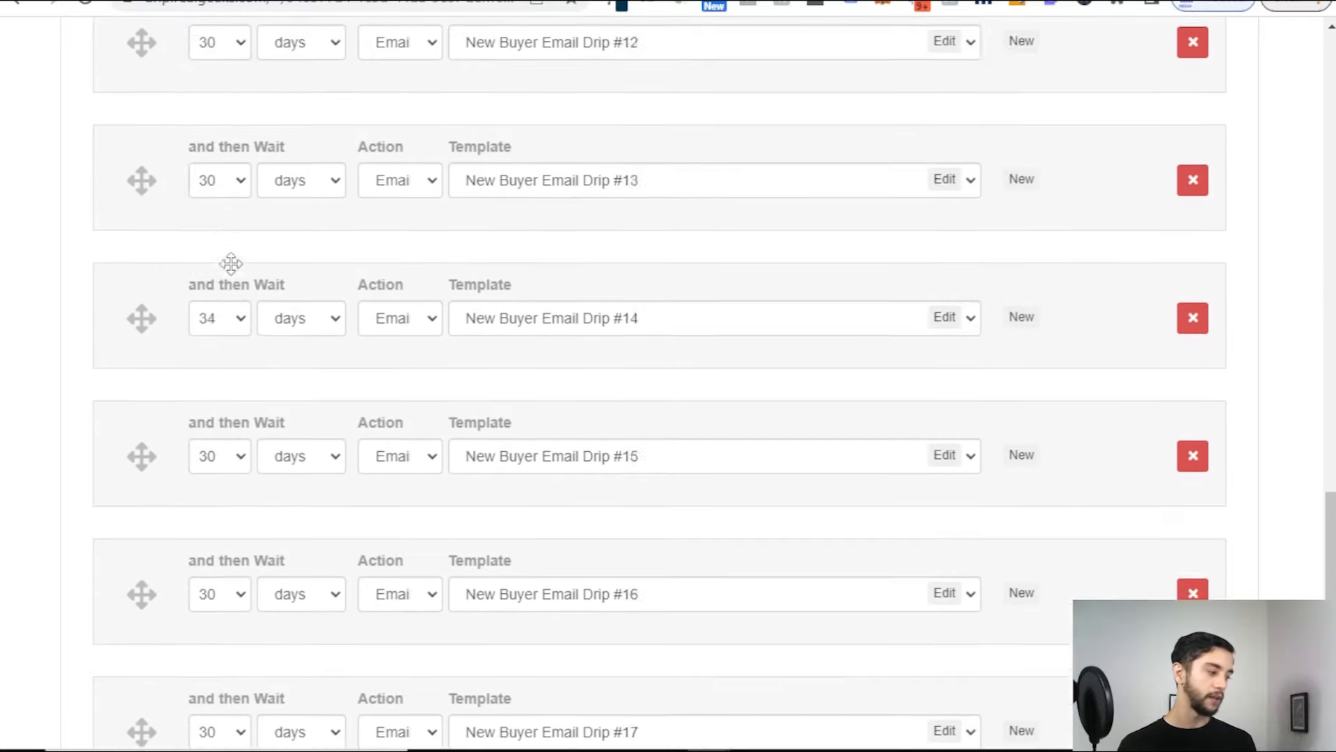
pyautogui.scroll(-5, 231, 263)
pyautogui.scroll(20, 248, 505)
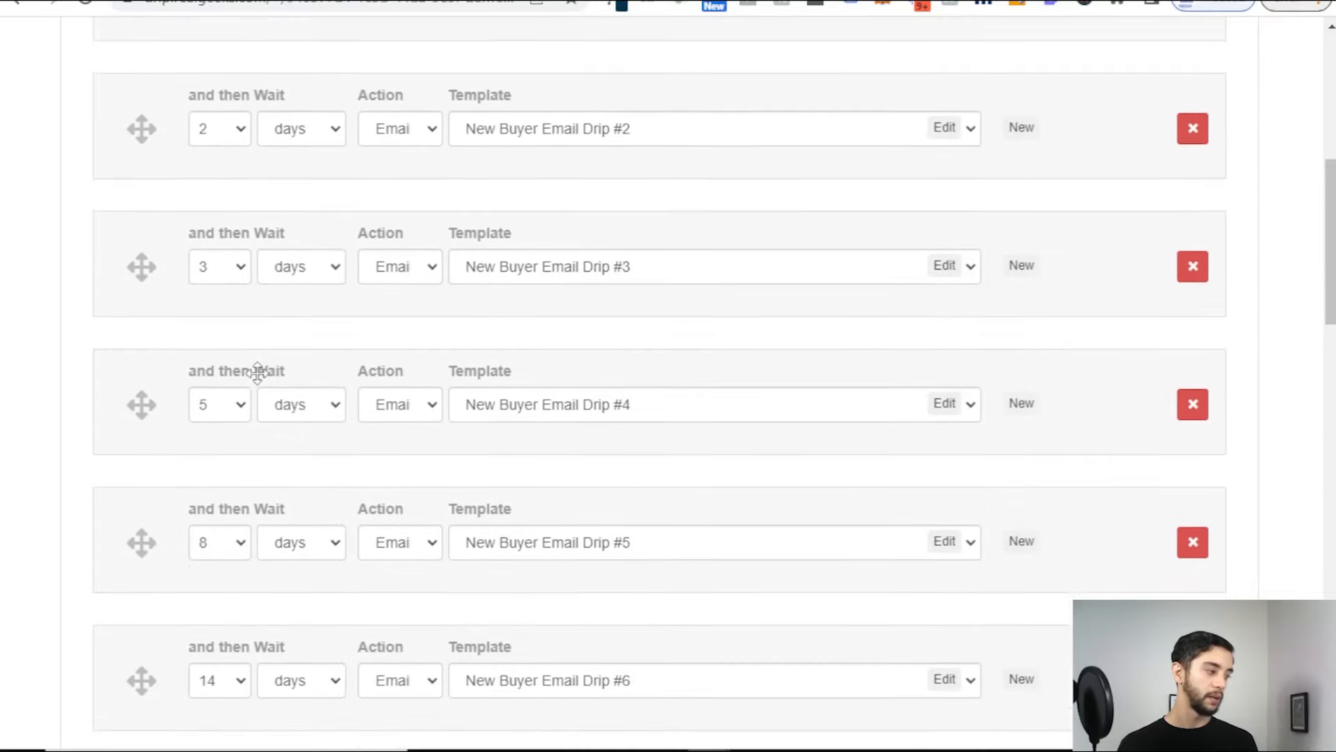
pyautogui.scroll(6, 257, 372)
pyautogui.scroll(2, 738, 207)
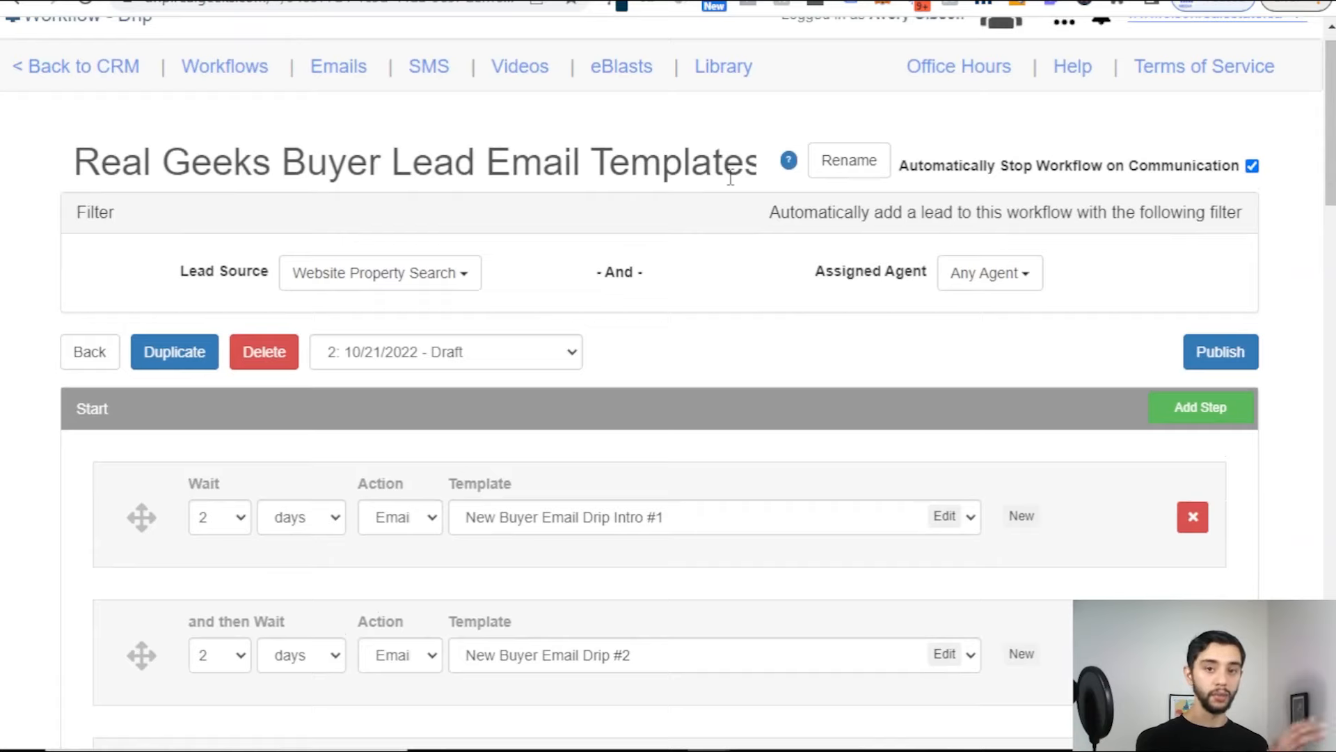
# Step: Check the workflow's Lead Source setting without changing it
pyautogui.scroll(-1, 463, 277)
pyautogui.scroll(-2, 243, 487)
pyautogui.scroll(3, 248, 405)
pyautogui.click(399, 287)
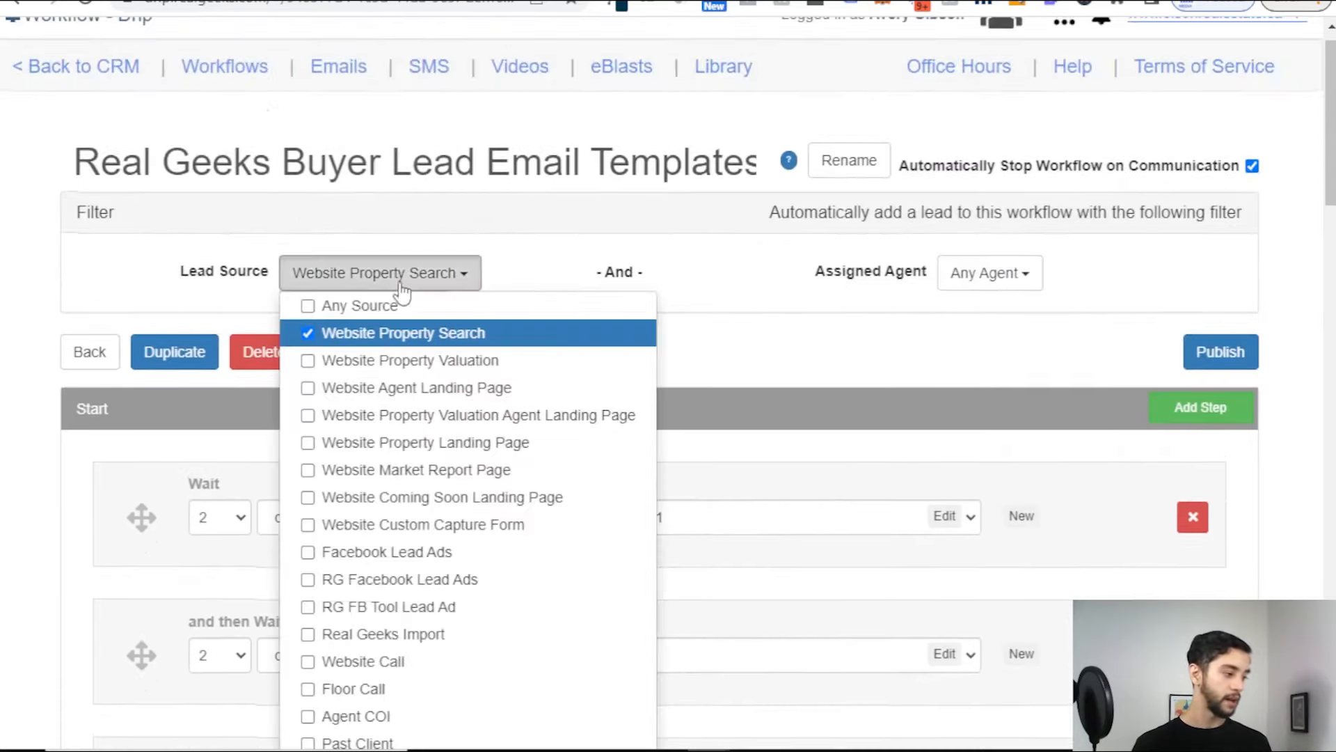
pyautogui.click(436, 277)
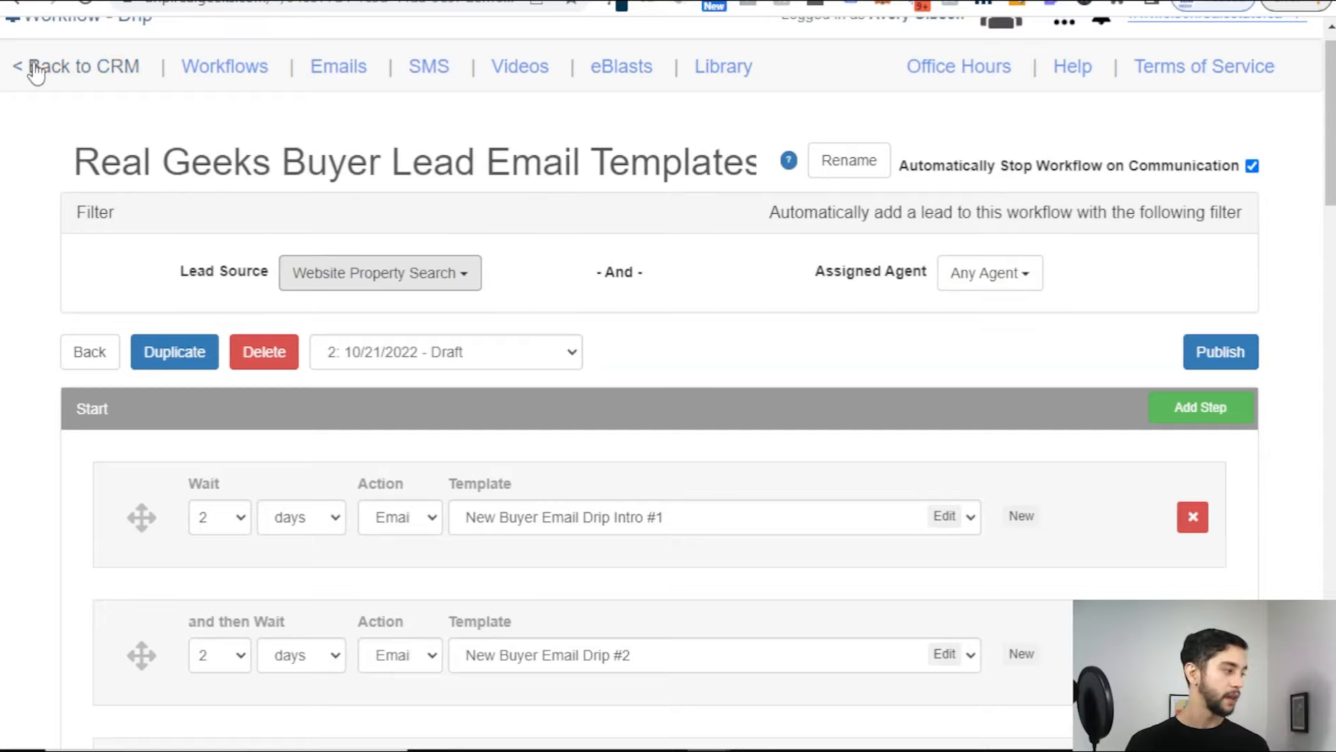
# Step: Delete the Real Geeks Buyer Lead Email Templates workflow from the Workflows list
pyautogui.click(209, 68)
pyautogui.click(233, 383)
pyautogui.click(282, 376)
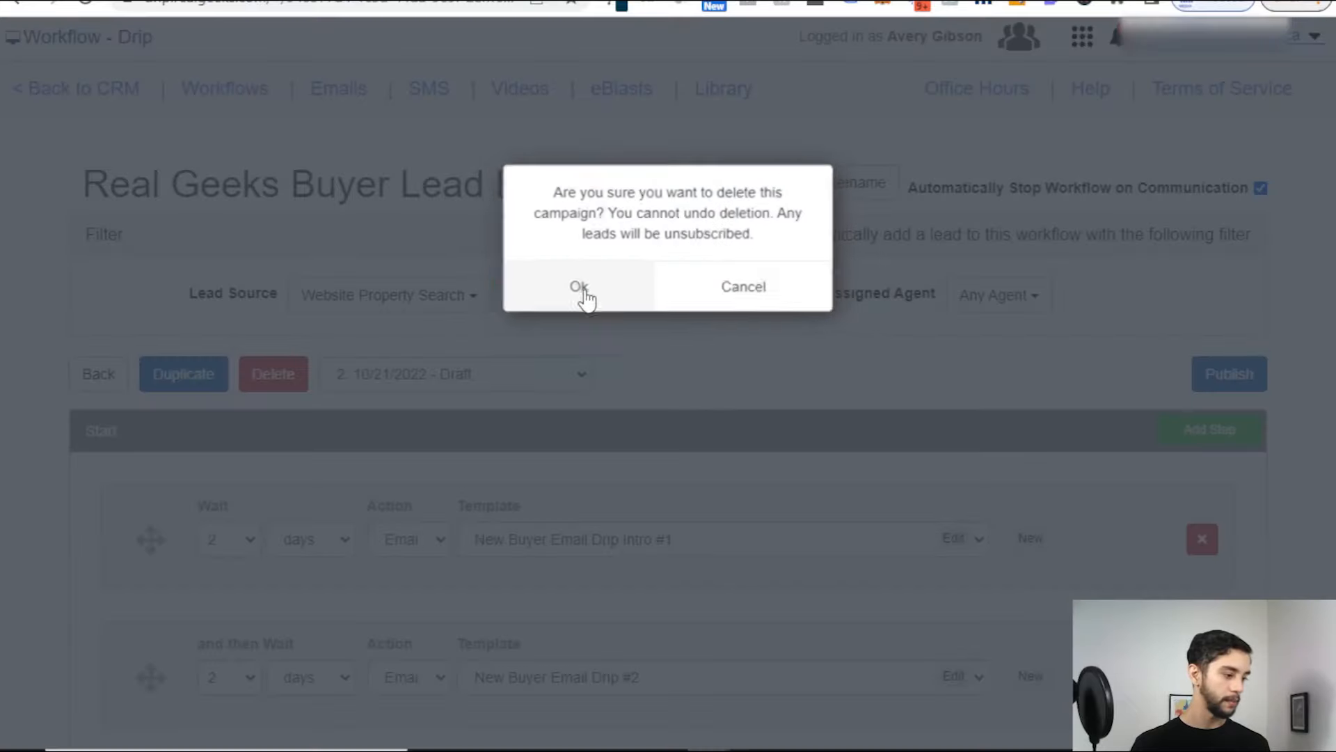
pyautogui.click(584, 295)
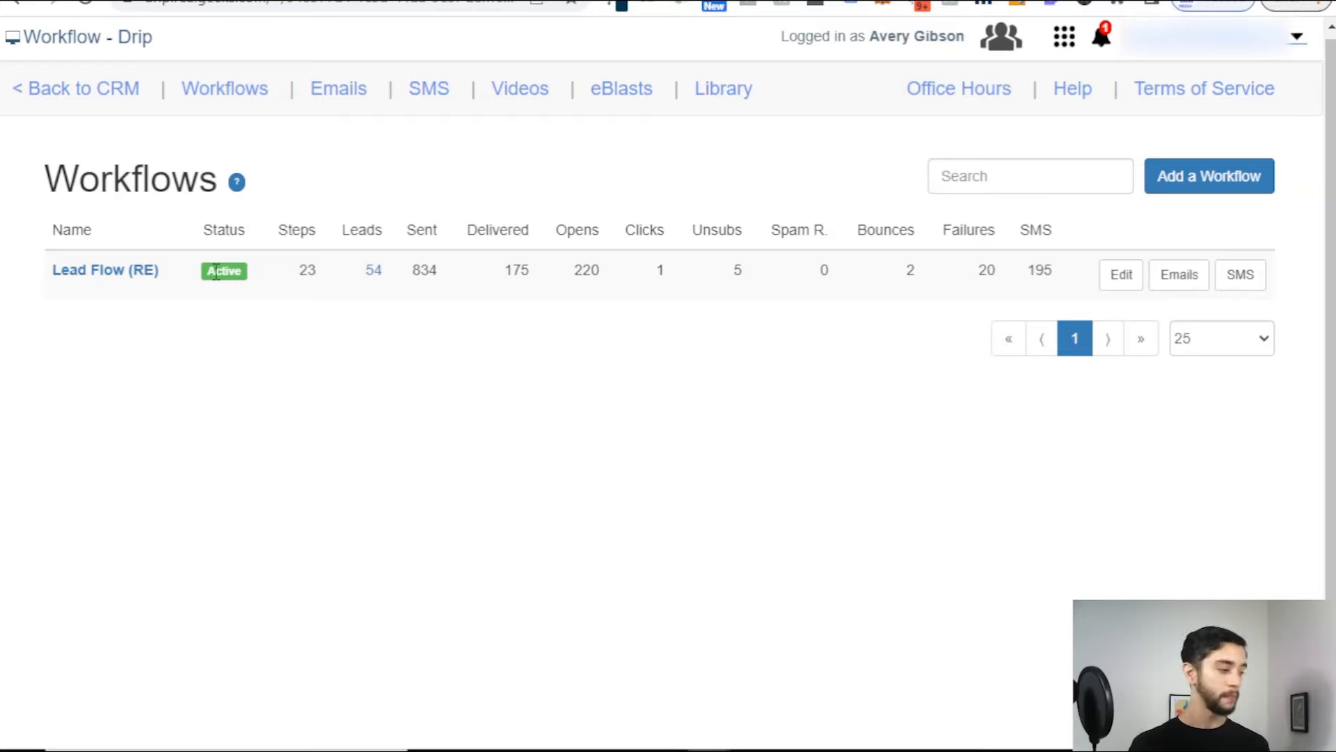
# Step: Highlight the setup steps through Drip Campaign in the retargeting plan document
pyautogui.click(197, 1)
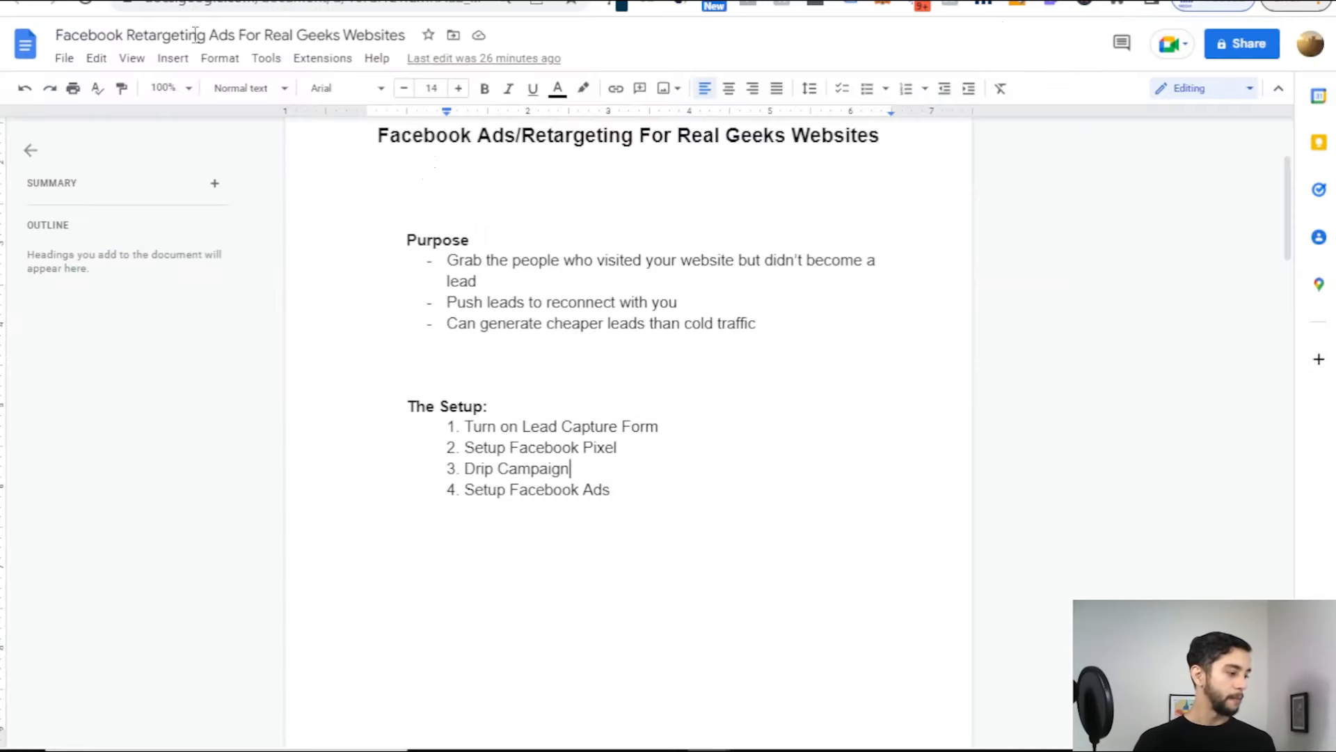
pyautogui.moveTo(608, 474); pyautogui.dragTo(470, 469)
pyautogui.click(457, 426)
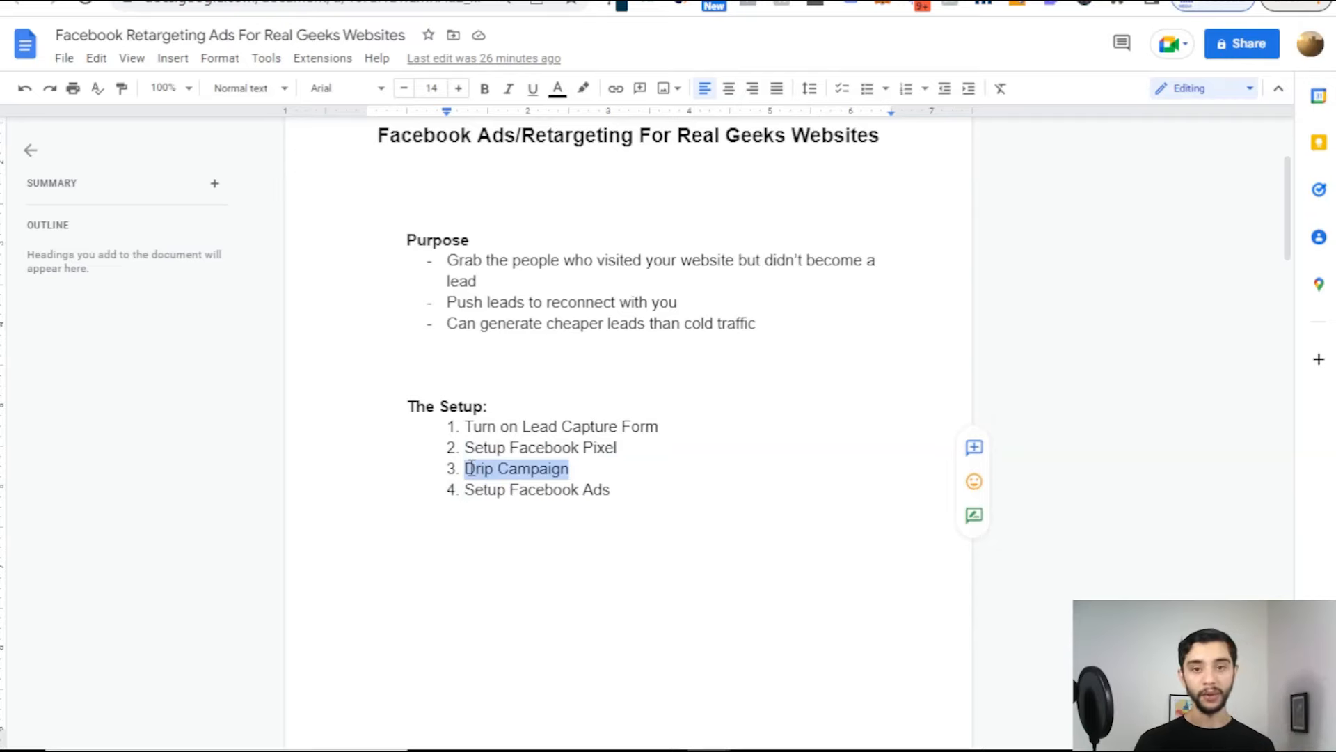
pyautogui.click(602, 466)
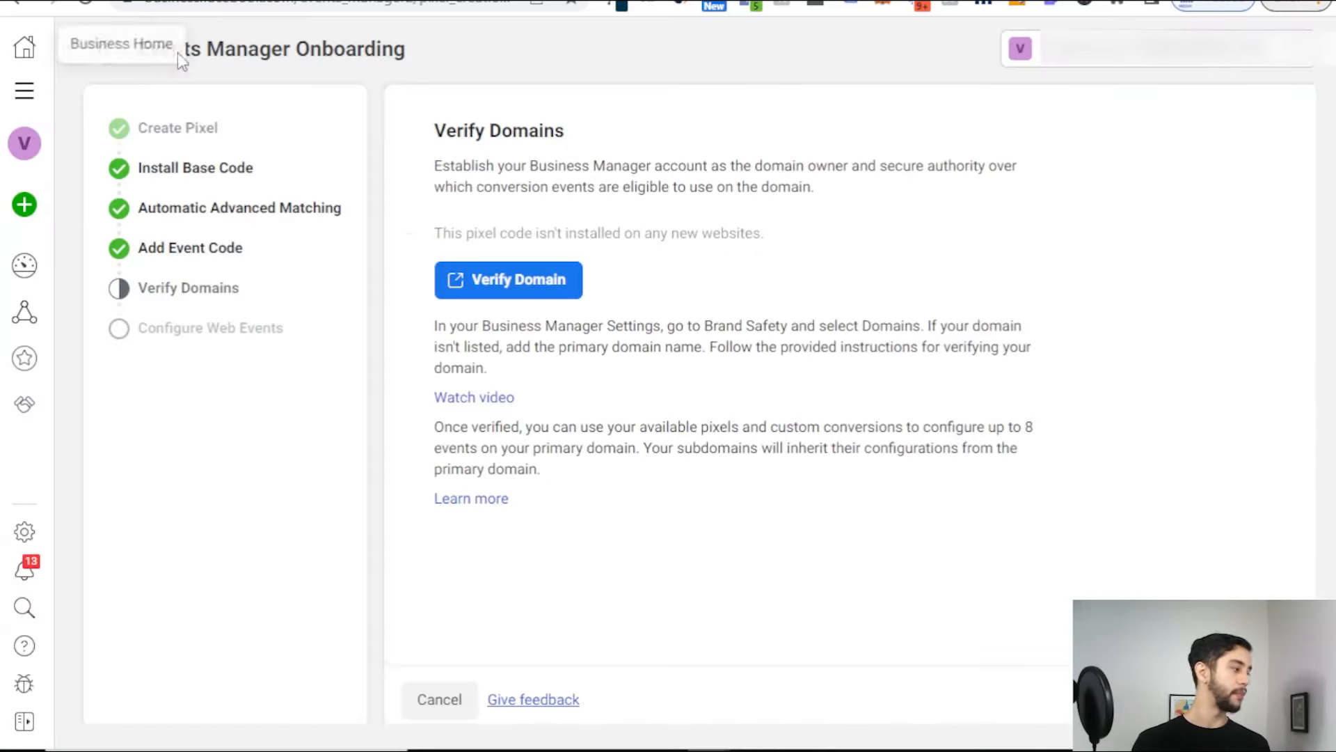
# Step: Go to Business Suite Home and open All tools, scrolling to the Advertise section
pyautogui.click(26, 48)
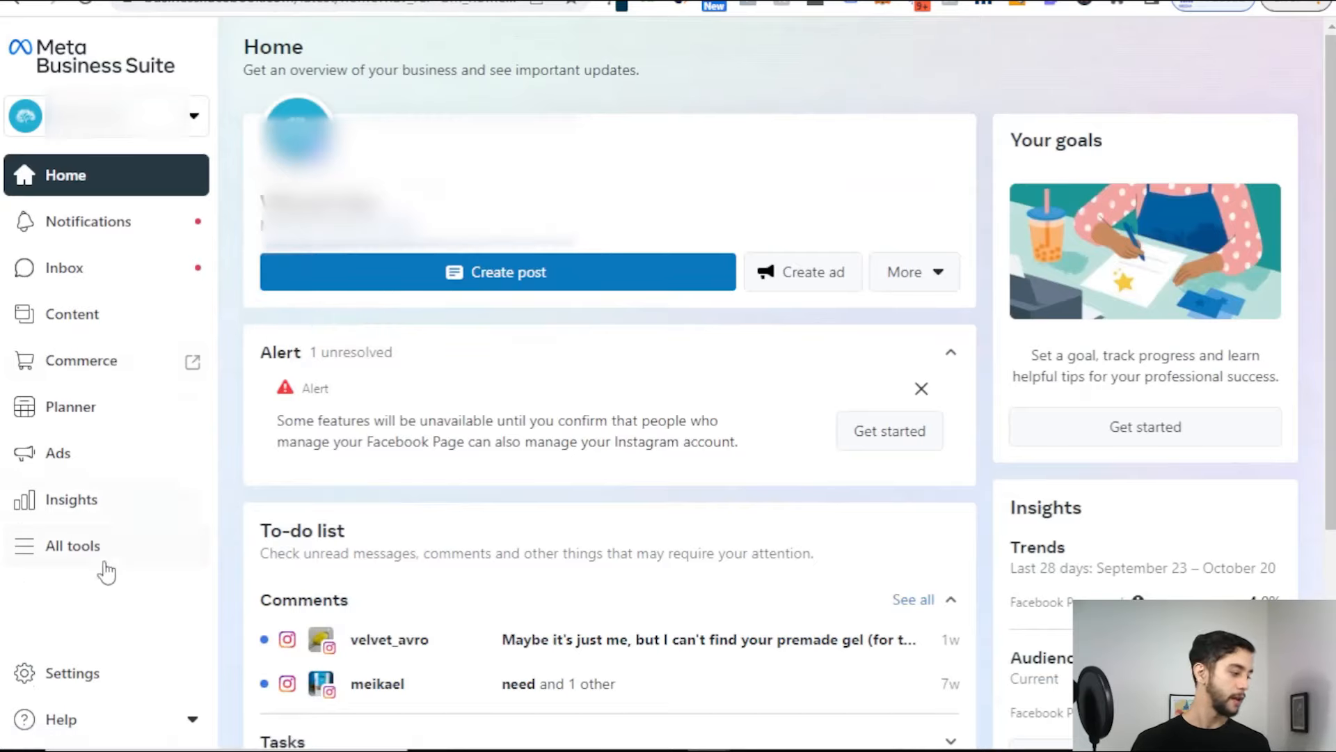
pyautogui.click(76, 550)
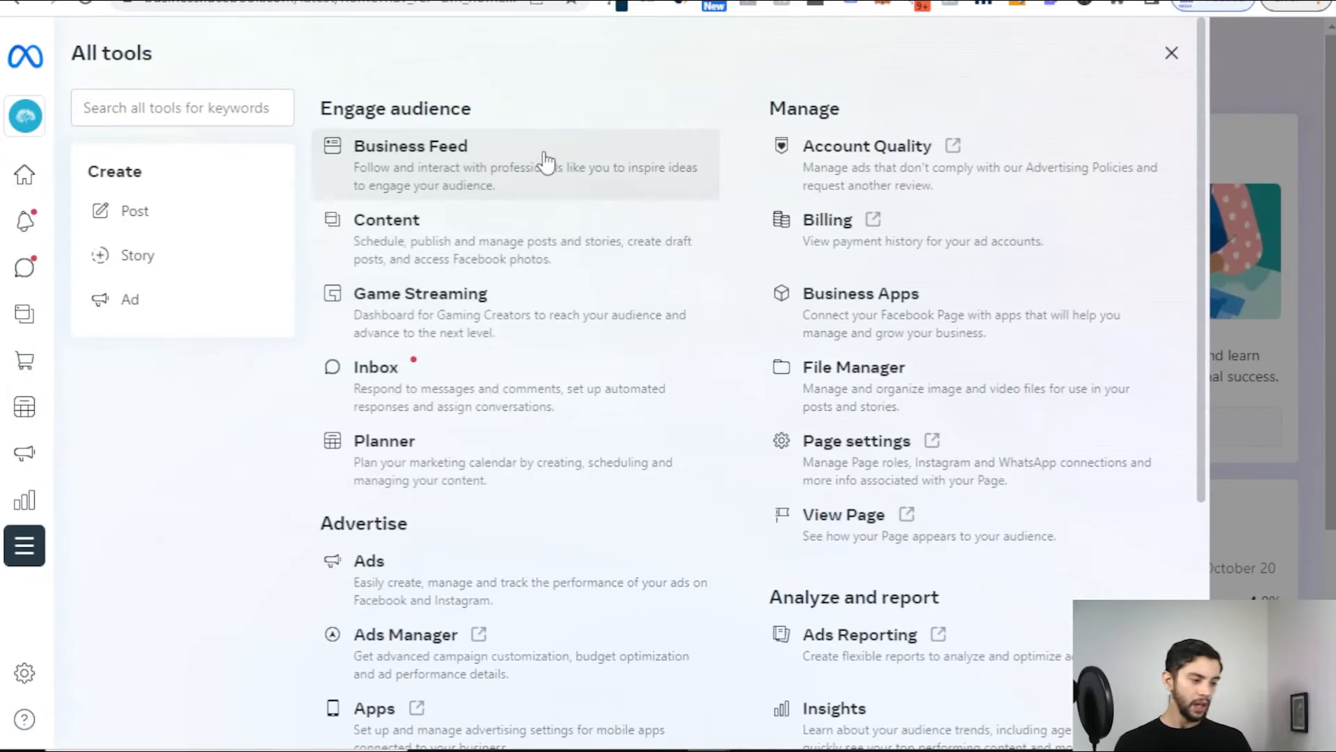
pyautogui.scroll(-3, 541, 209)
pyautogui.scroll(-3, 566, 270)
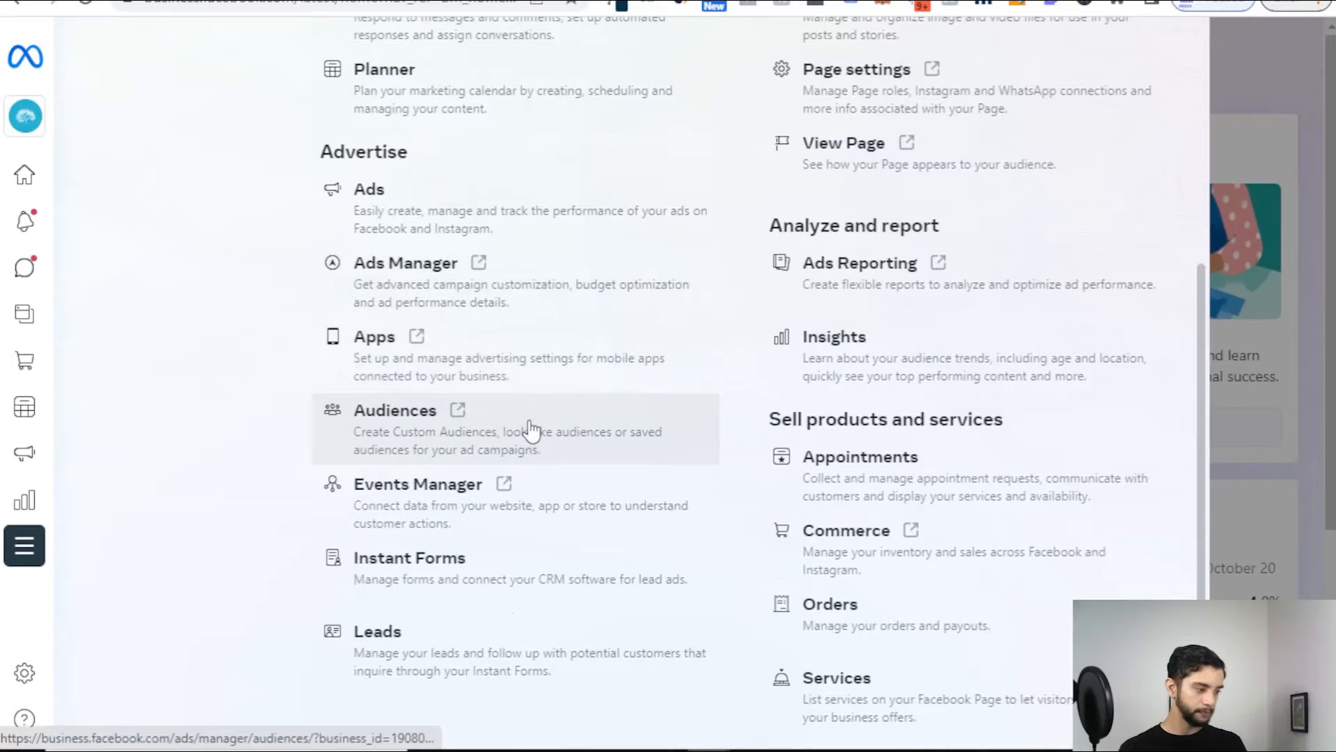
# Step: Open the Audiences tool from the All tools panel
pyautogui.click(530, 430)
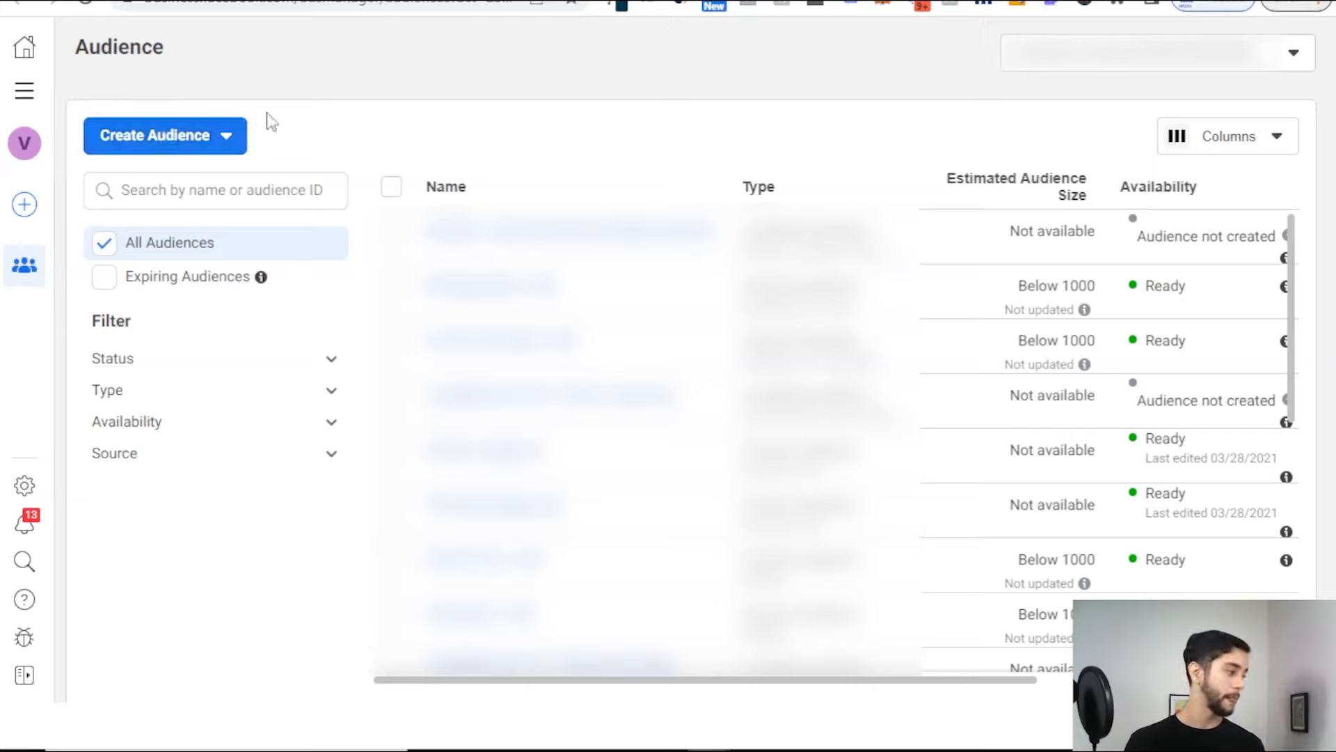
# Step: Start a new Custom Audience with Website as its source
pyautogui.click(195, 144)
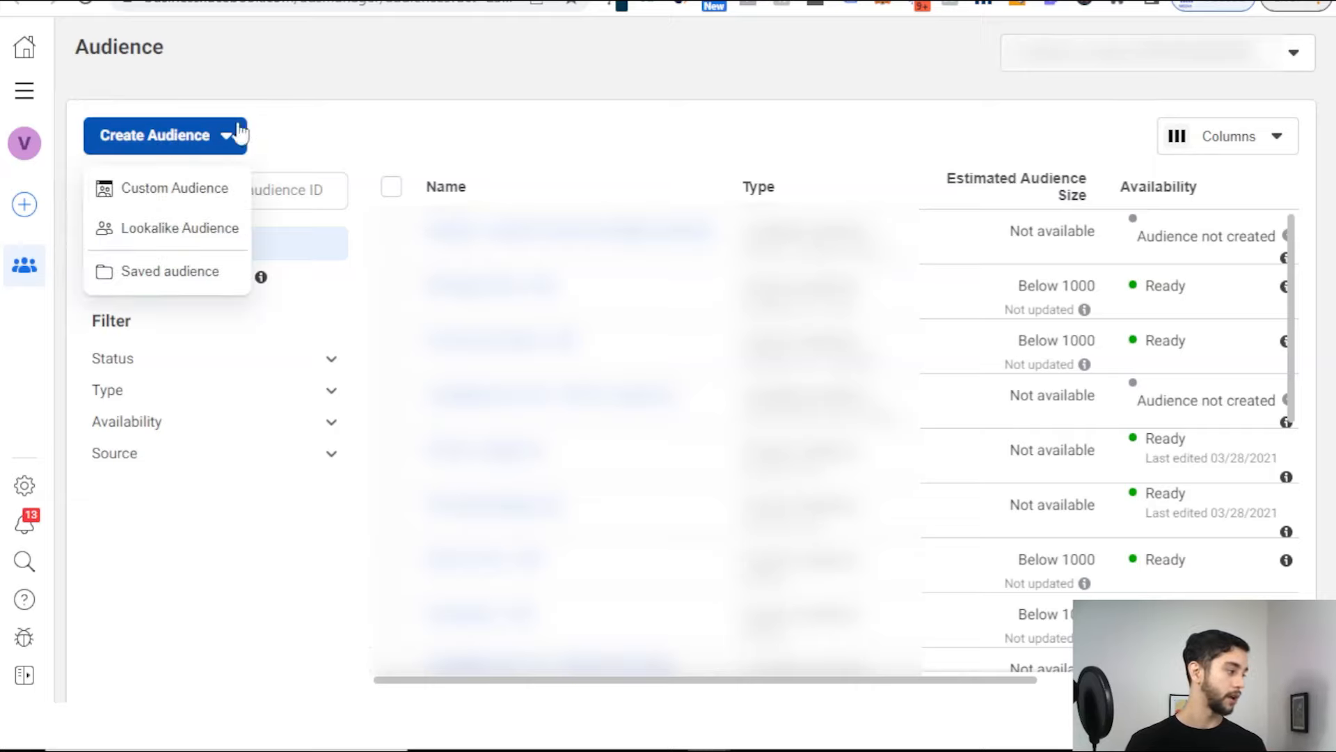
pyautogui.click(182, 190)
pyautogui.click(475, 236)
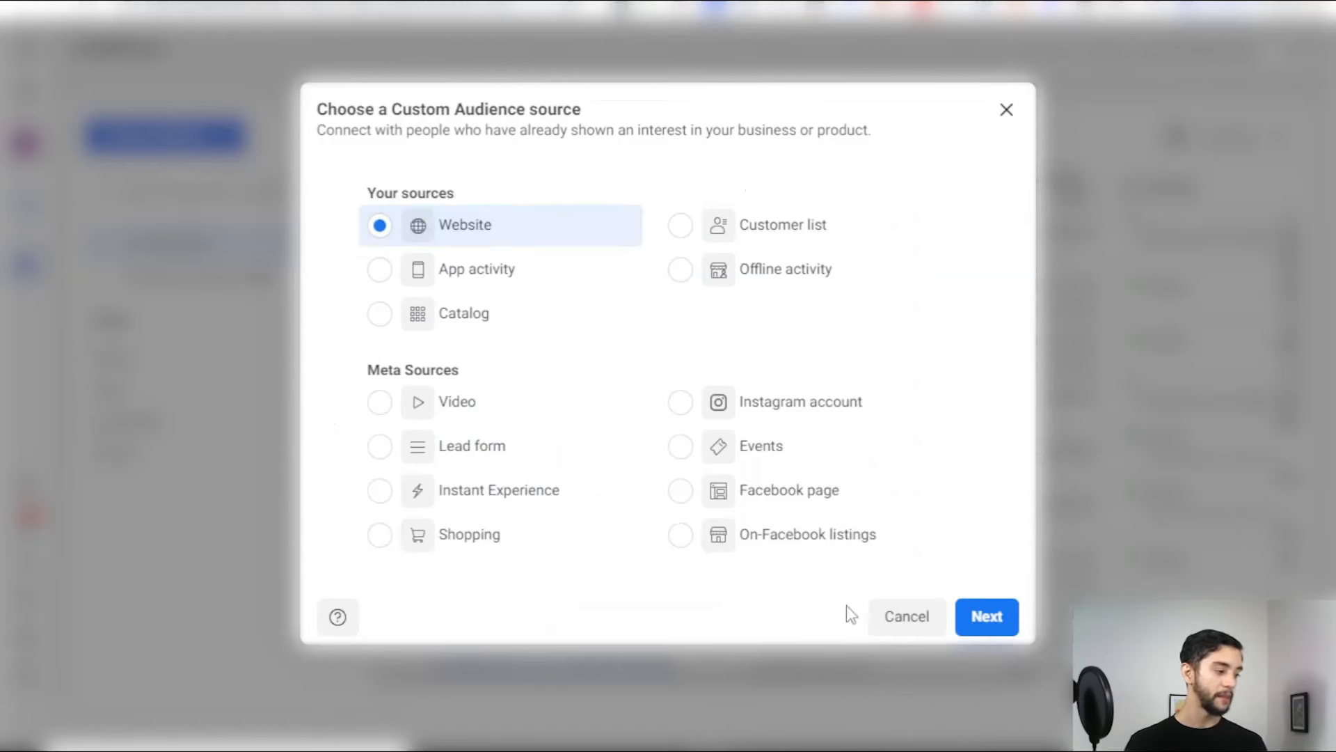
pyautogui.click(988, 618)
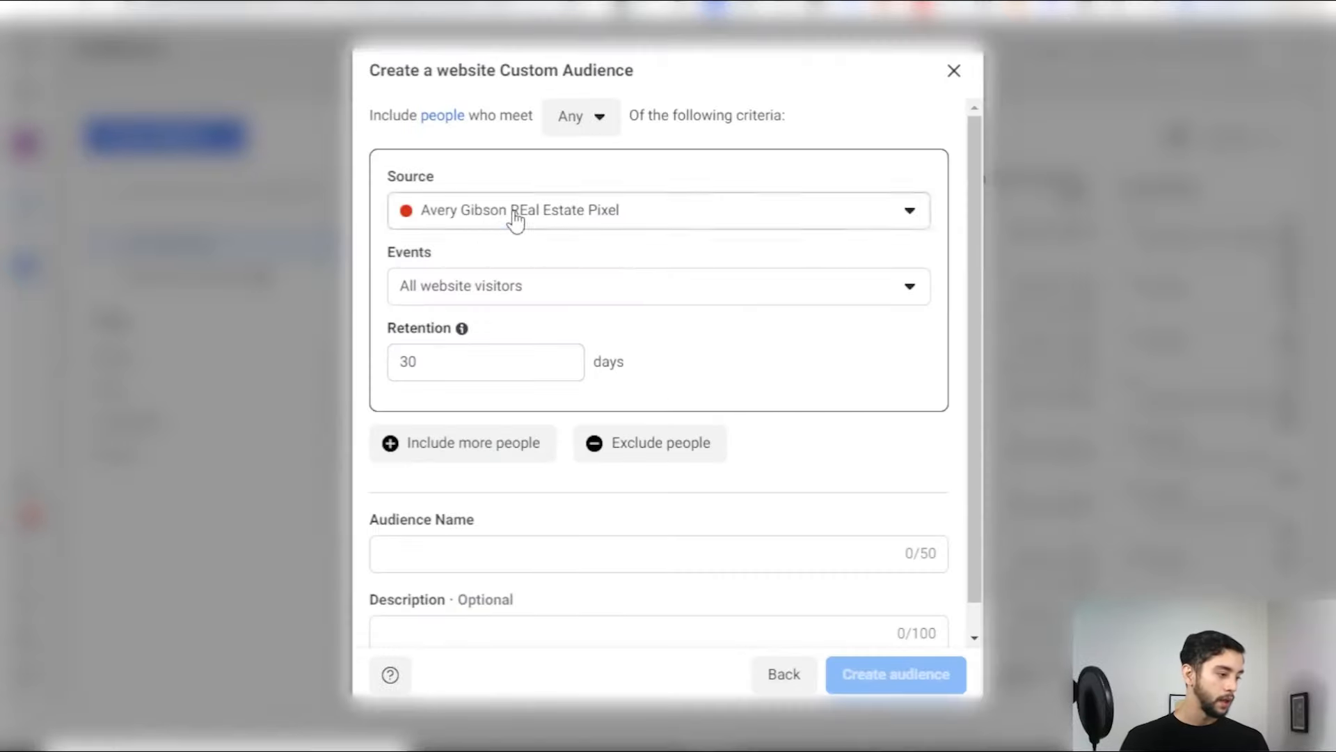
# Step: Keep the real estate pixel as source, set retention to 180 days, and expand the website events list
pyautogui.click(512, 214)
pyautogui.click(594, 282)
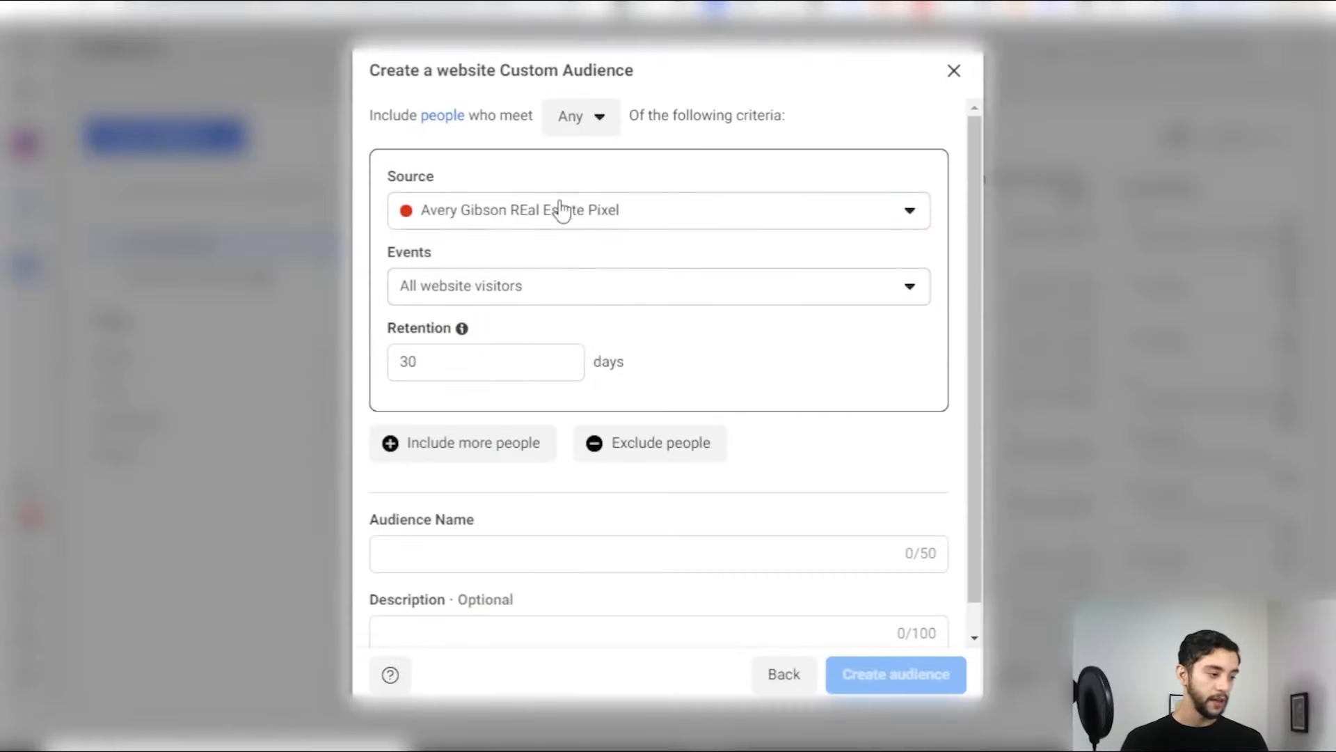
pyautogui.click(513, 355)
pyautogui.doubleClick(513, 355)
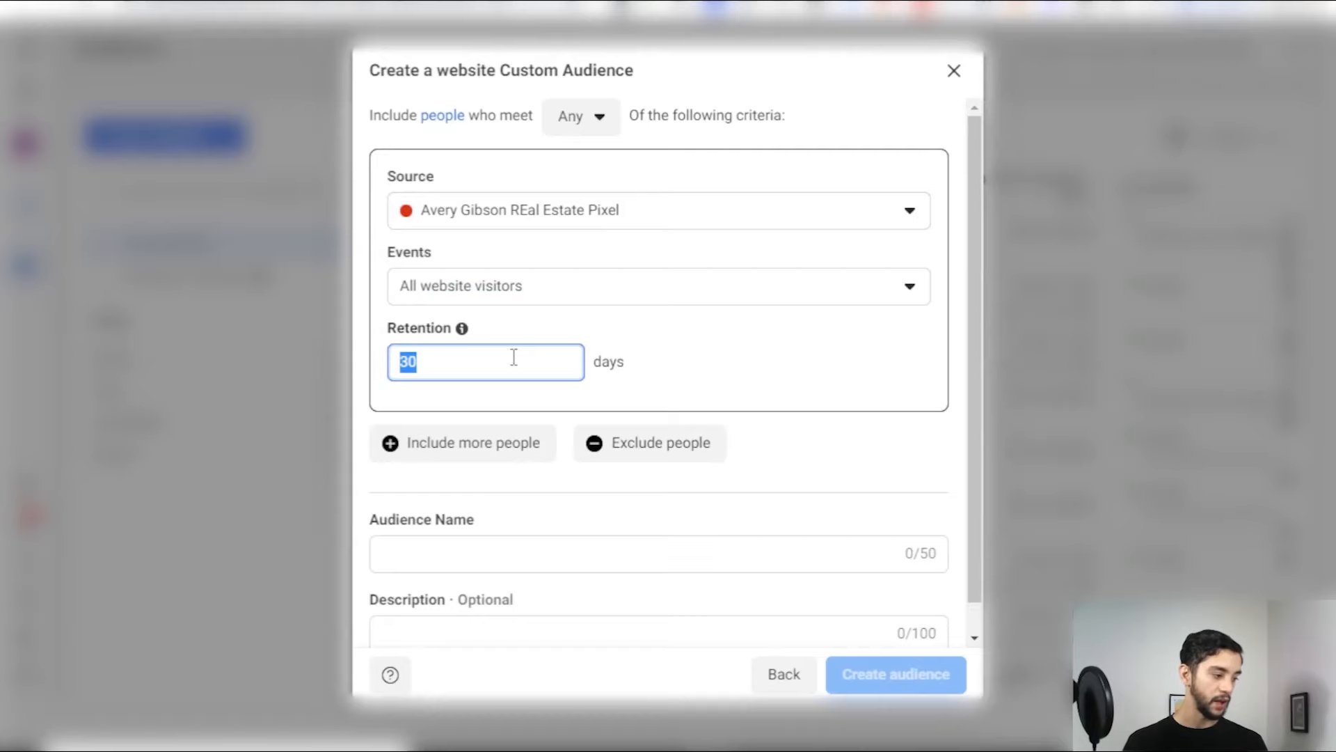
pyautogui.write('18')
pyautogui.click(597, 356)
pyautogui.click(557, 292)
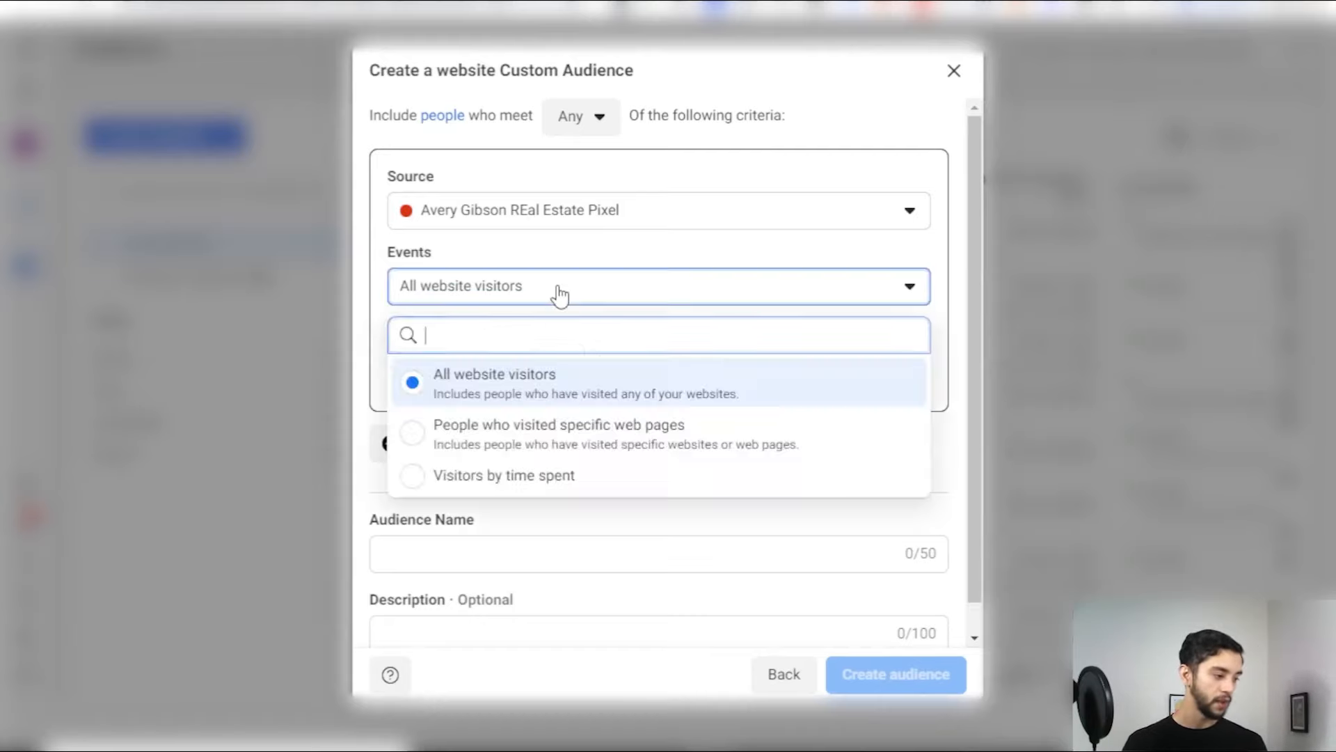
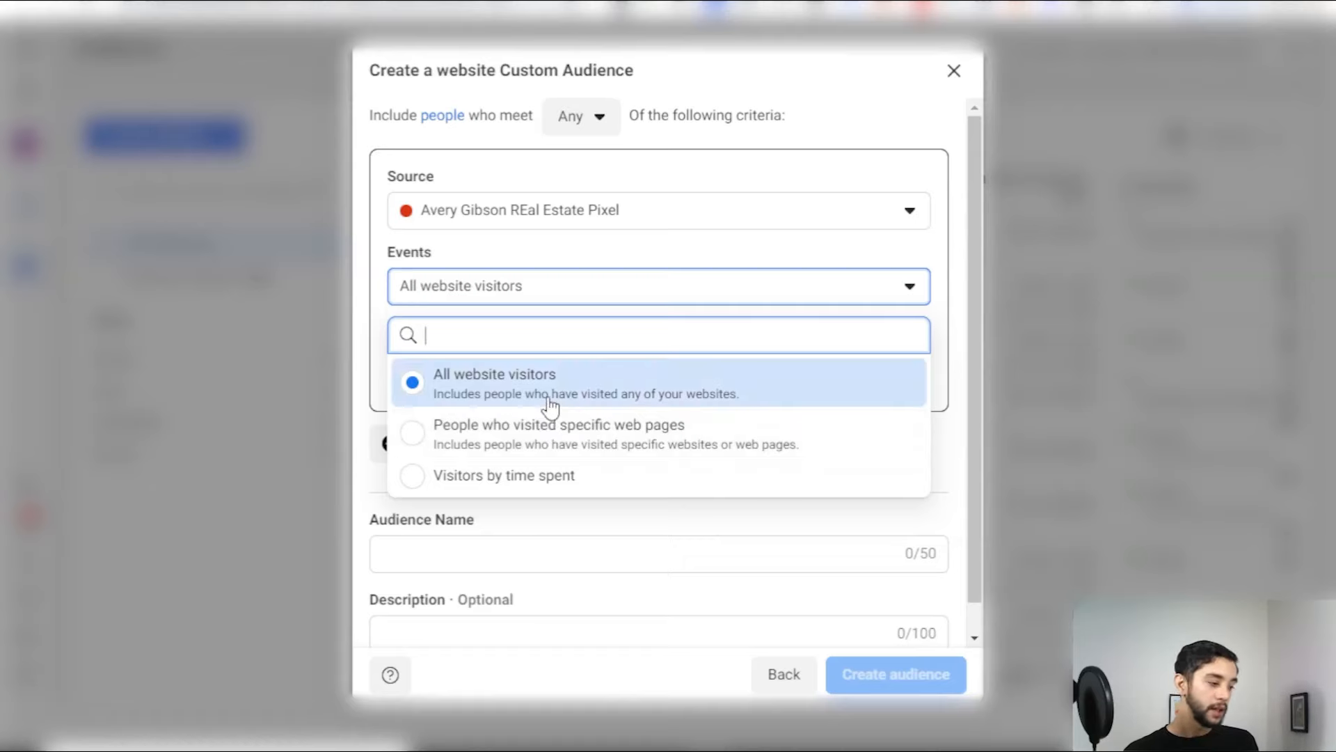
# Step: Keep All website visitors and 180-day retention, and name the audience 'Releads.ca - all web visitors - 180 days'
pyautogui.click(540, 399)
pyautogui.click(485, 358)
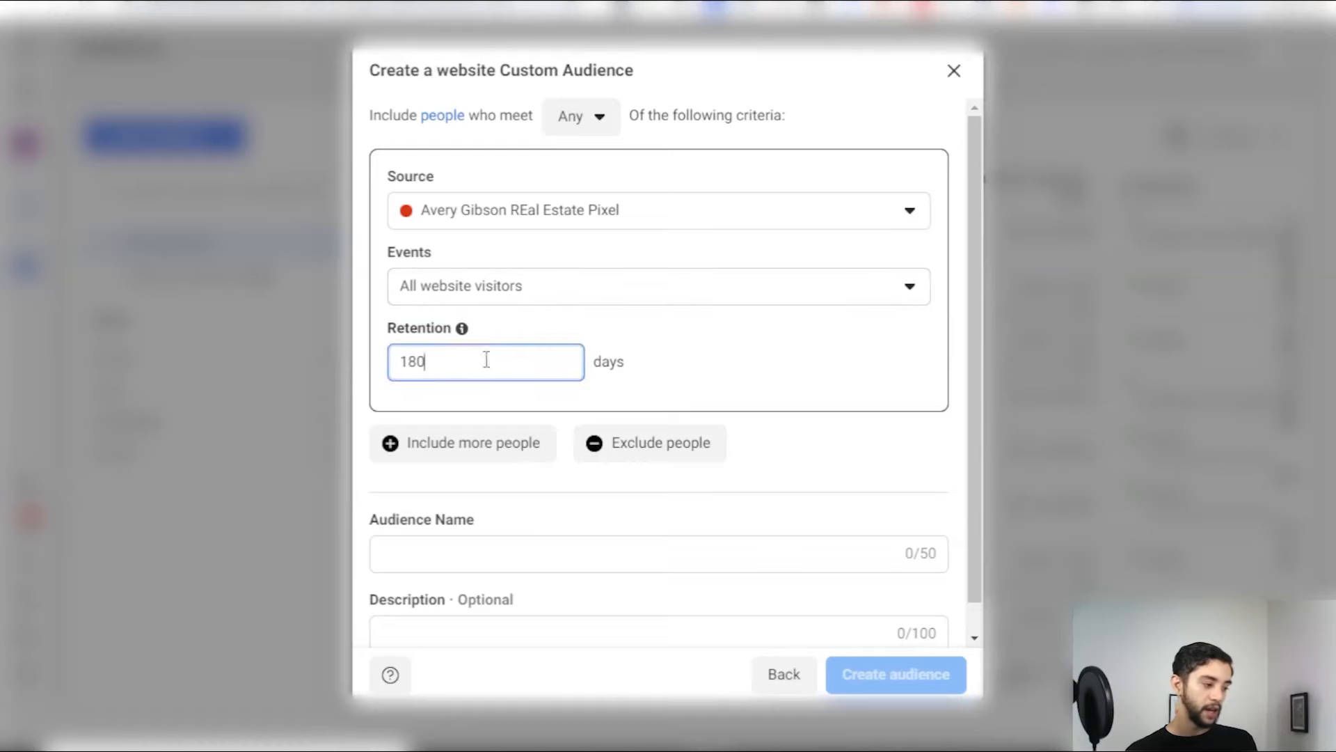
pyautogui.click(558, 551)
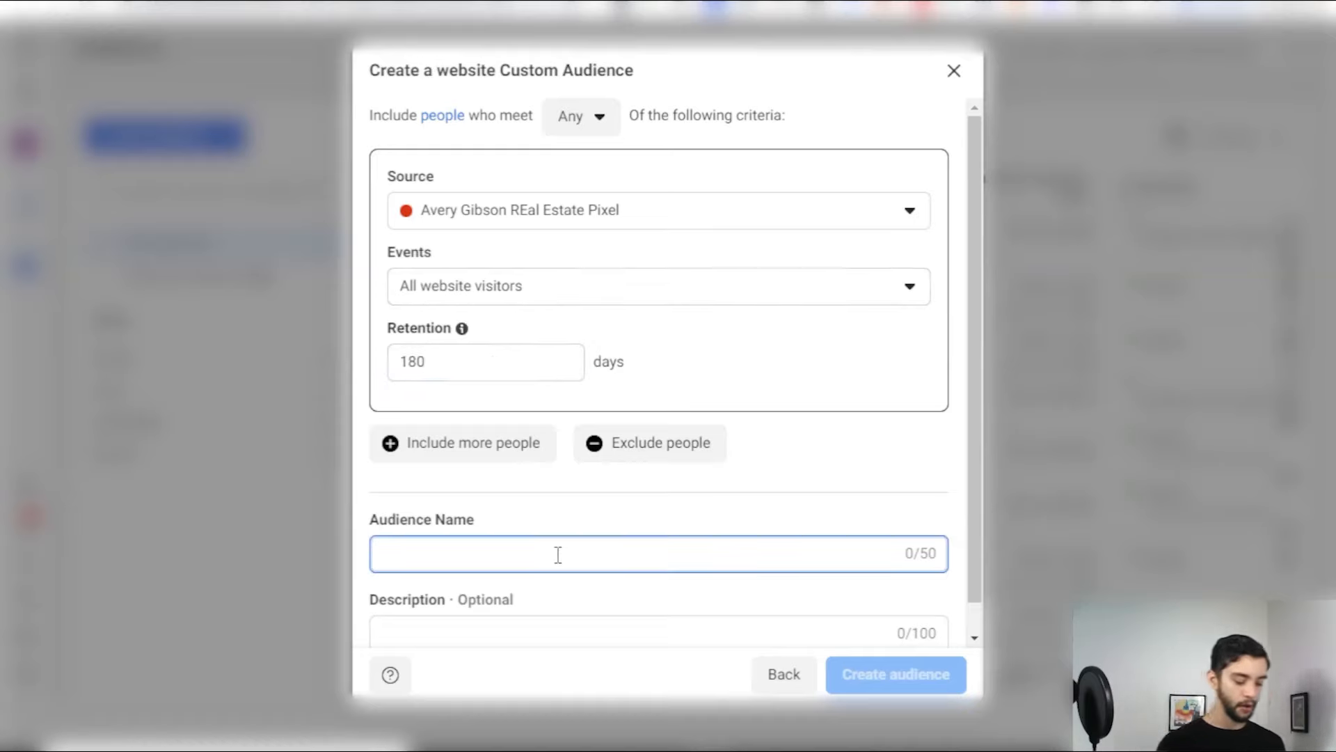
pyautogui.write('Rea')
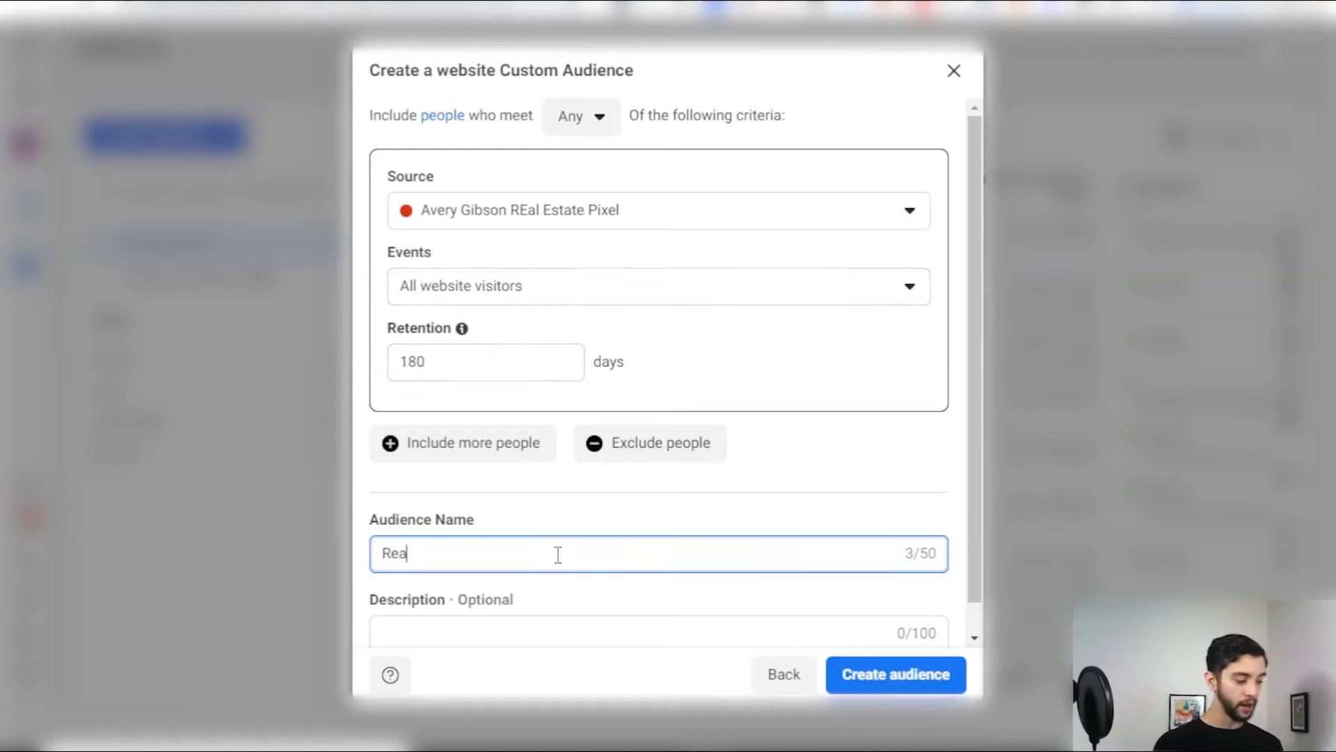
pyautogui.press('BackSpace')
pyautogui.write('elead')
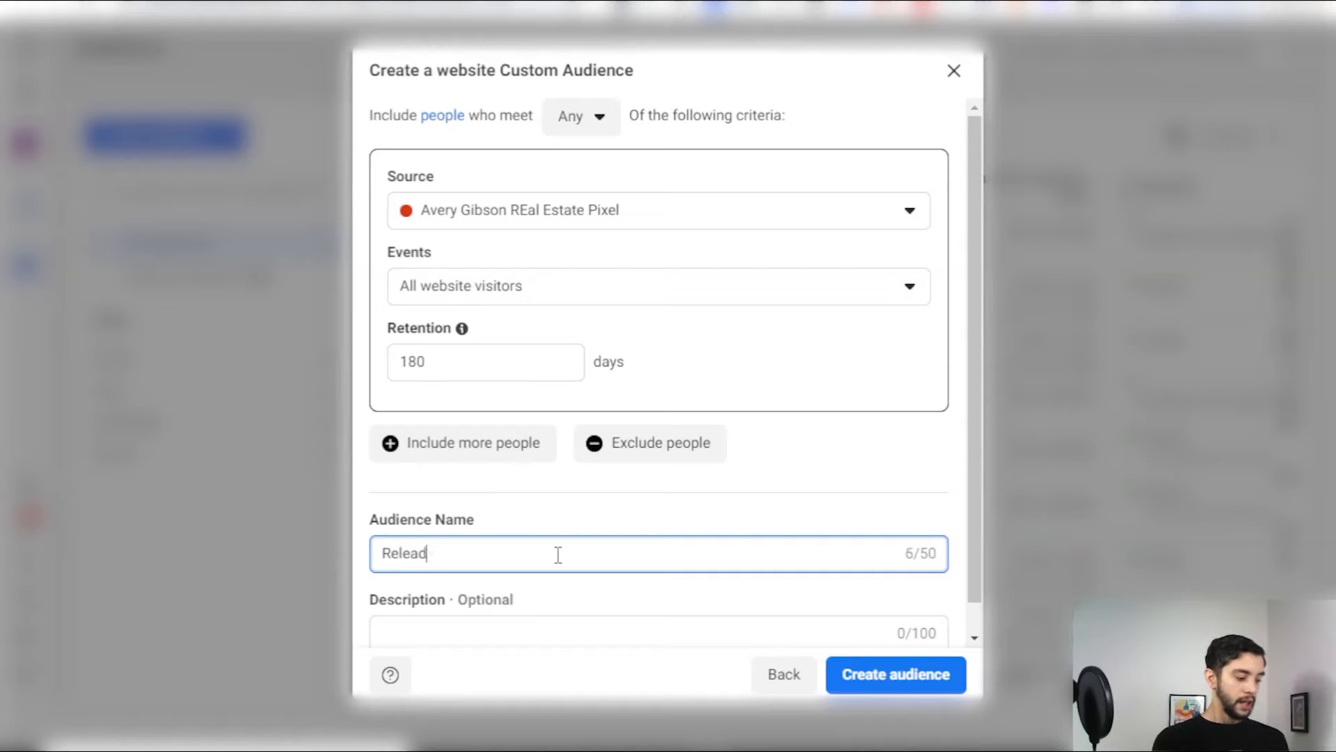
pyautogui.write('s.ca - all web visiotr')
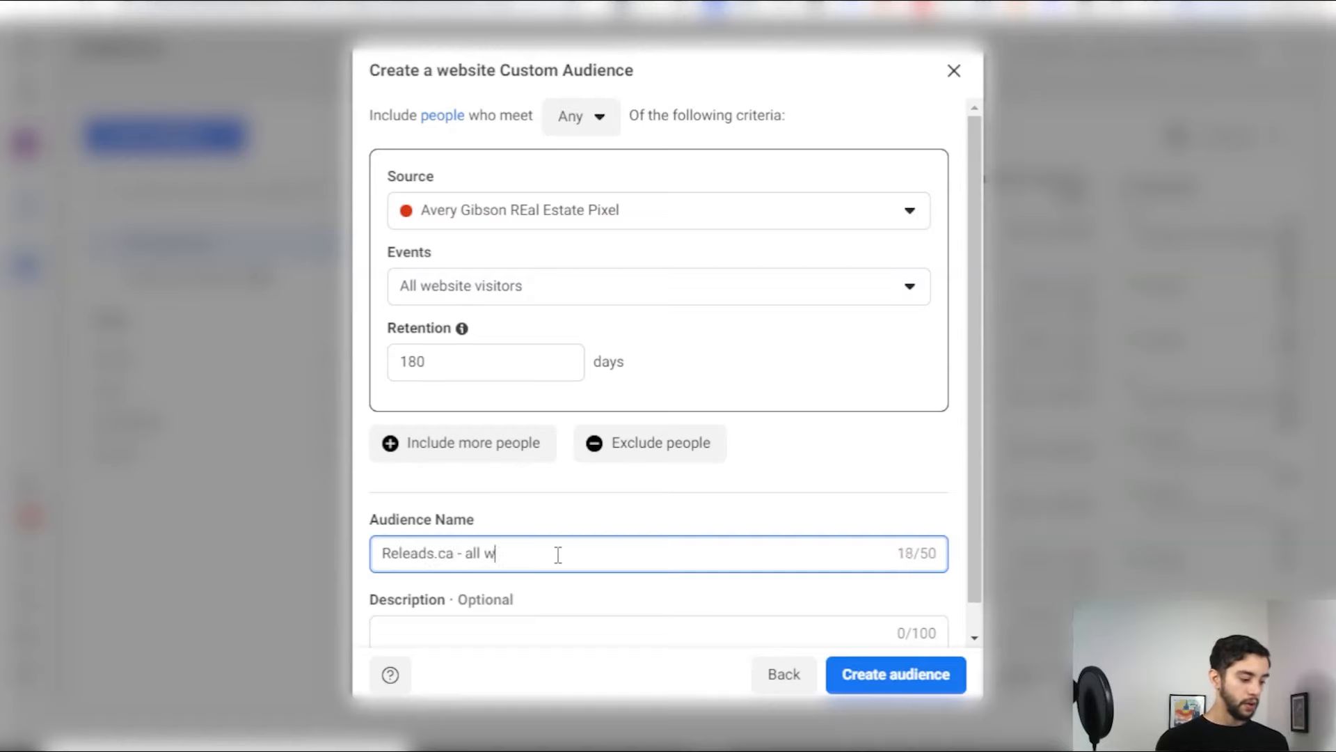
pyautogui.press('BackSpace')
pyautogui.press('BackSpace')
pyautogui.press('BackSpace')
pyautogui.write('tors - 18')
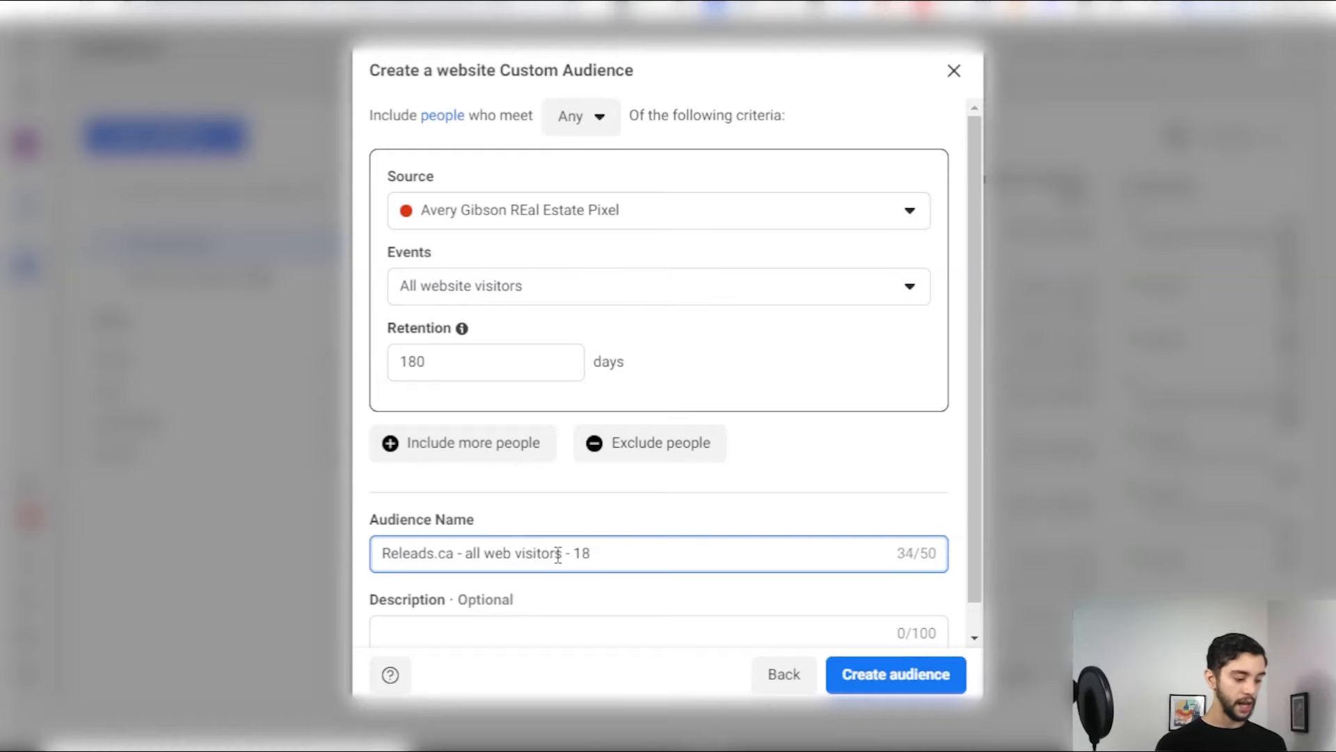
pyautogui.write('7days')
# Step: Go back and close the source chooser to return to the audience list
pyautogui.scroll(-1, 655, 480)
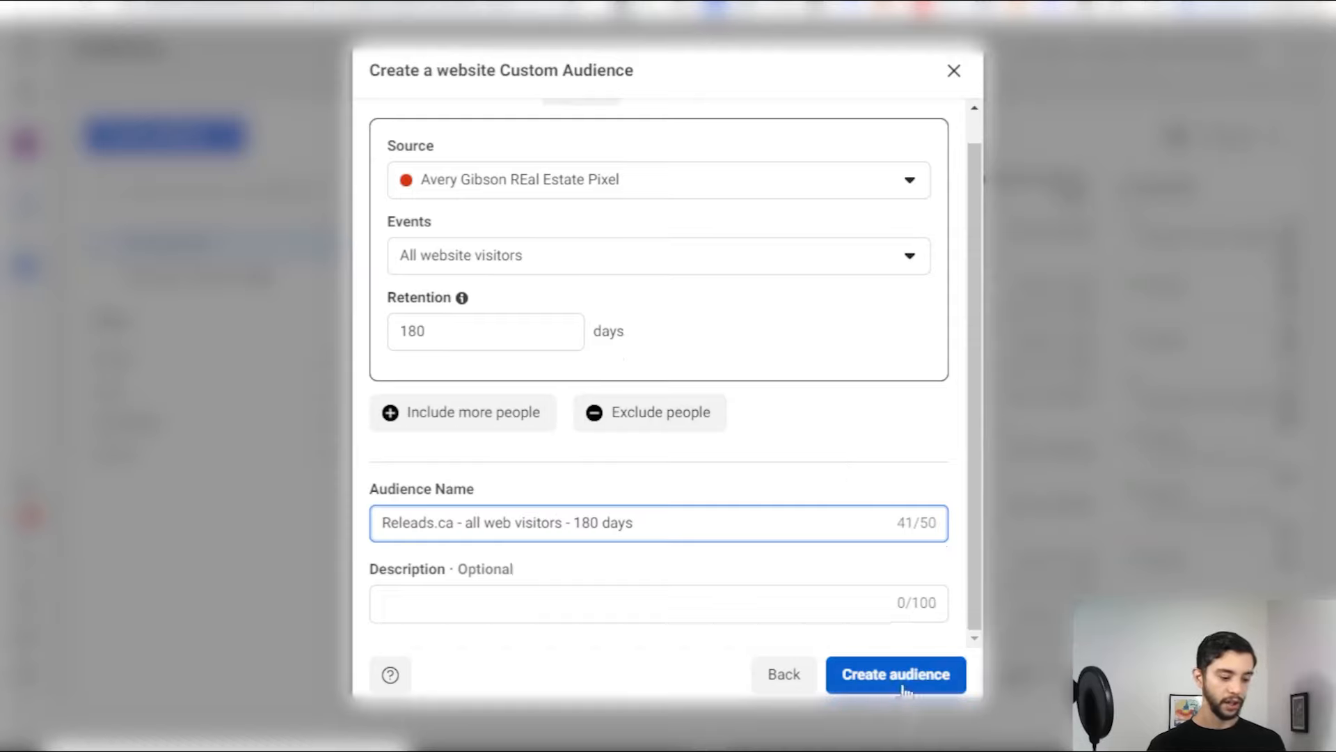
pyautogui.click(788, 675)
pyautogui.click(1003, 109)
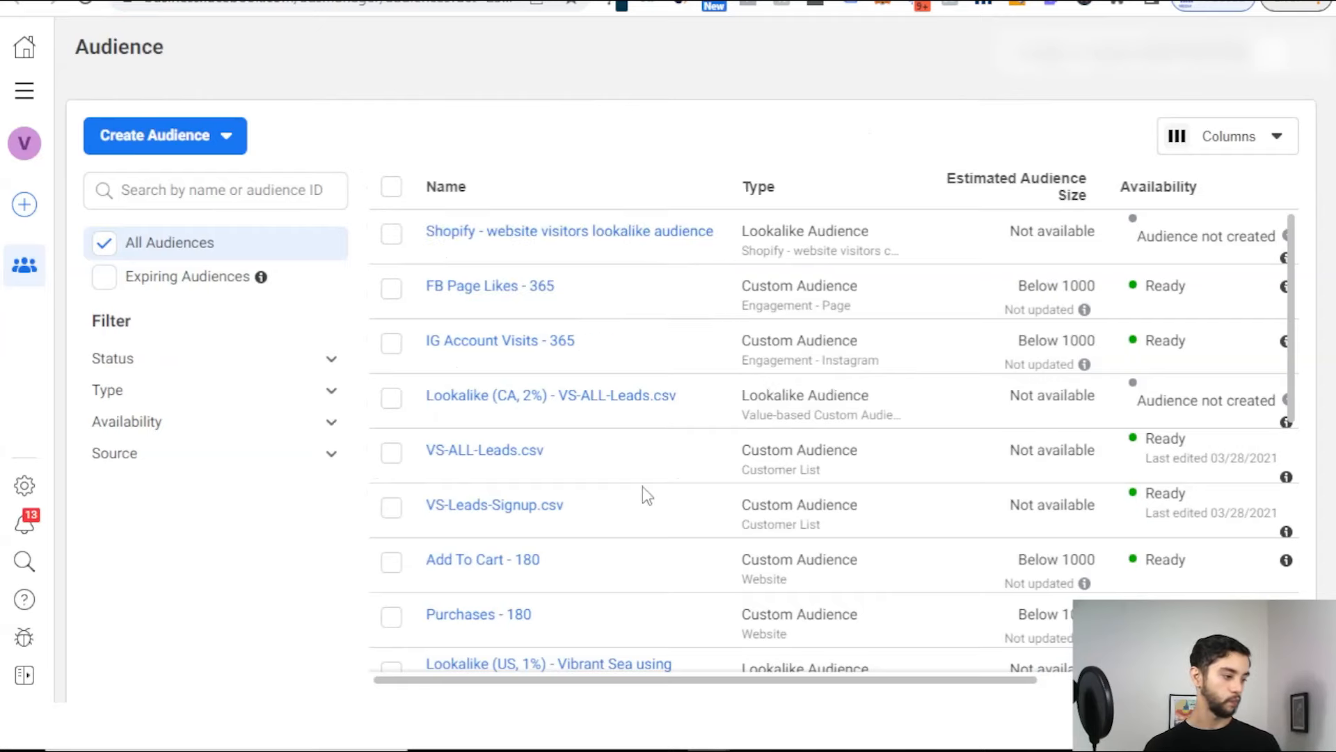
# Step: Start a new Custom Audience with Instagram account as its source
pyautogui.scroll(-6, 550, 571)
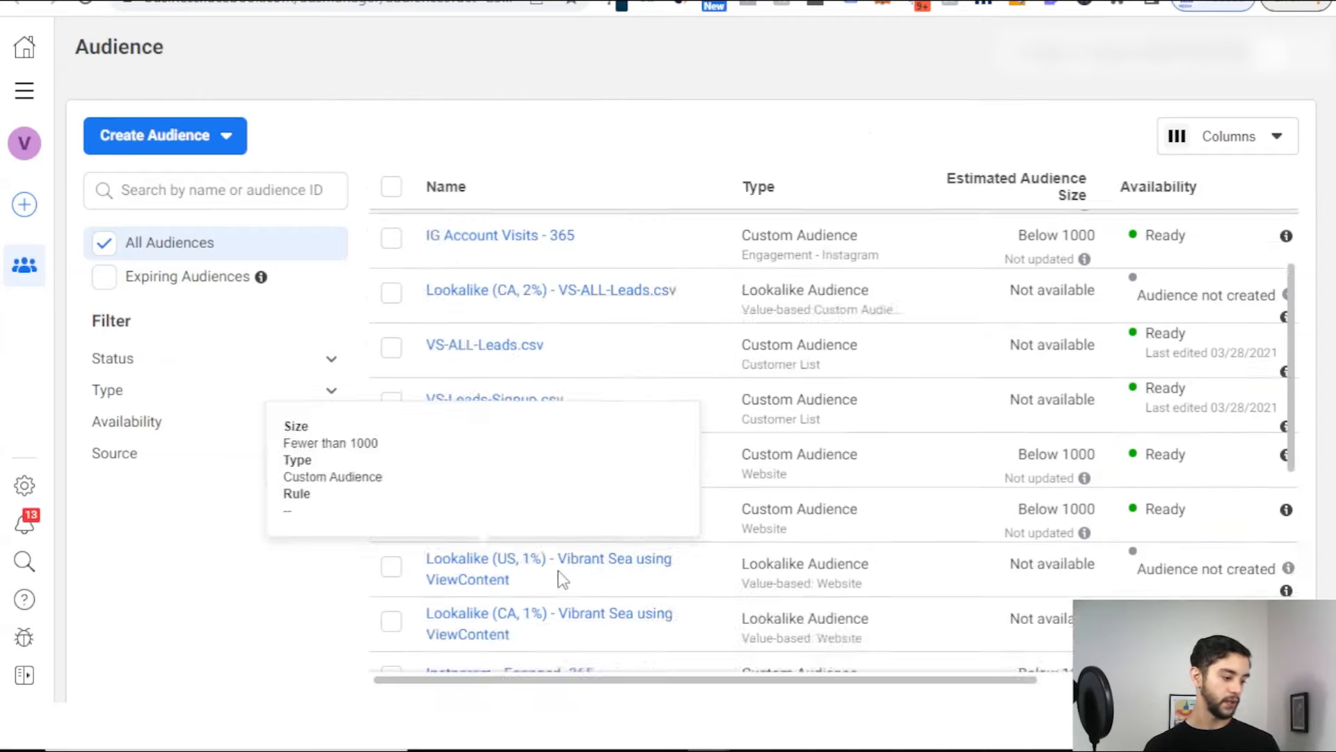
pyautogui.scroll(-2, 562, 574)
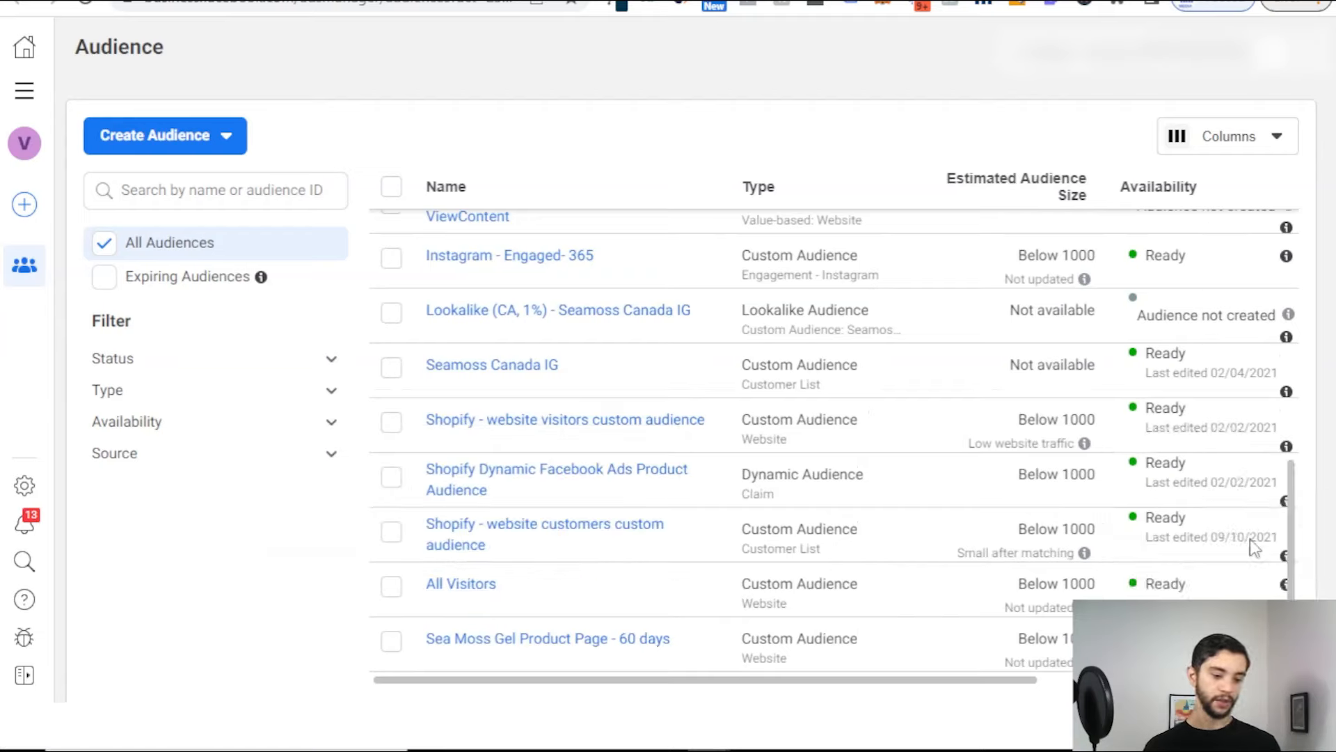
pyautogui.click(144, 135)
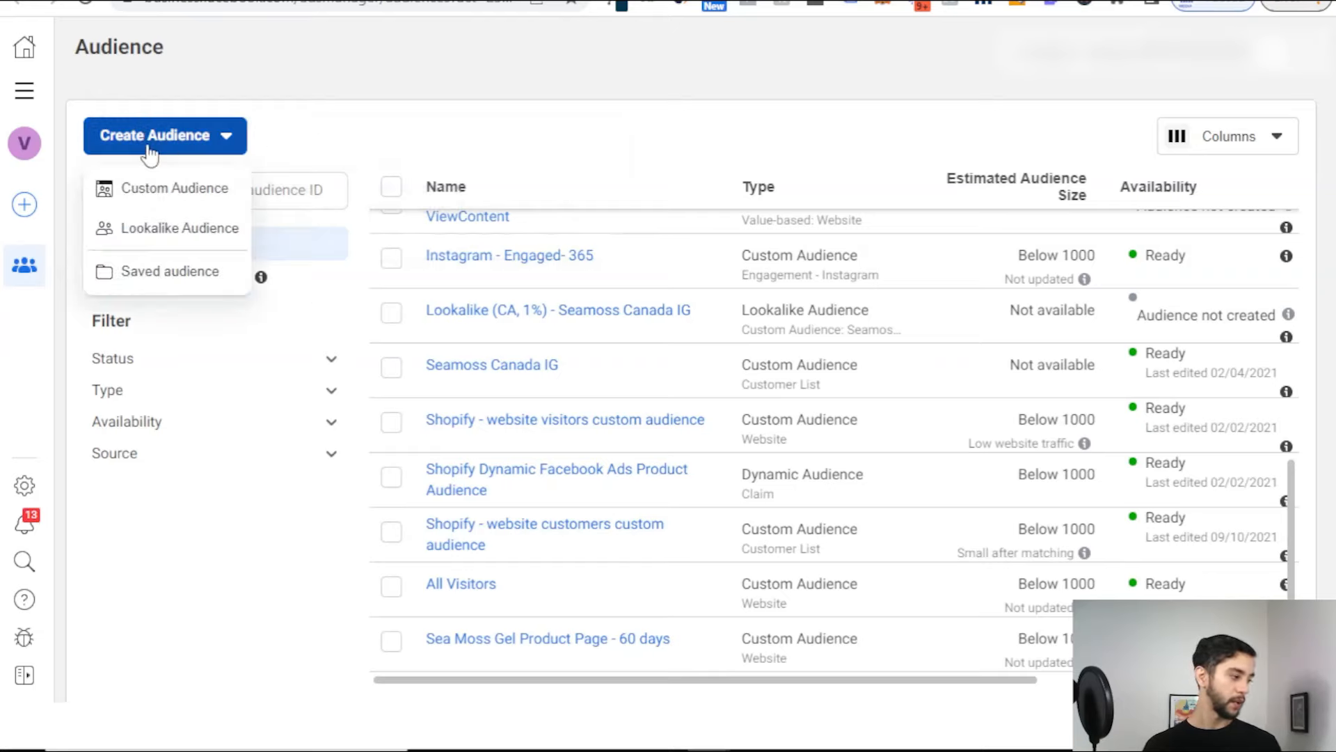
pyautogui.click(146, 188)
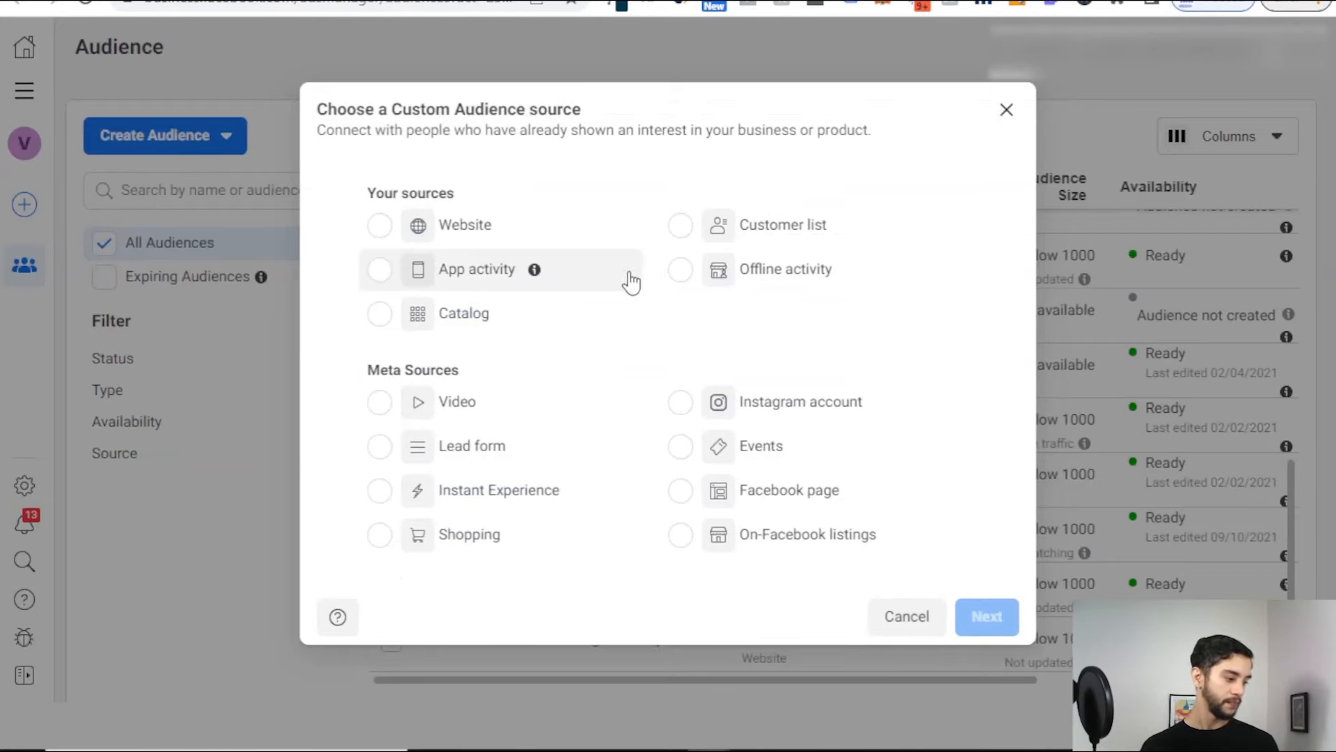
pyautogui.click(713, 404)
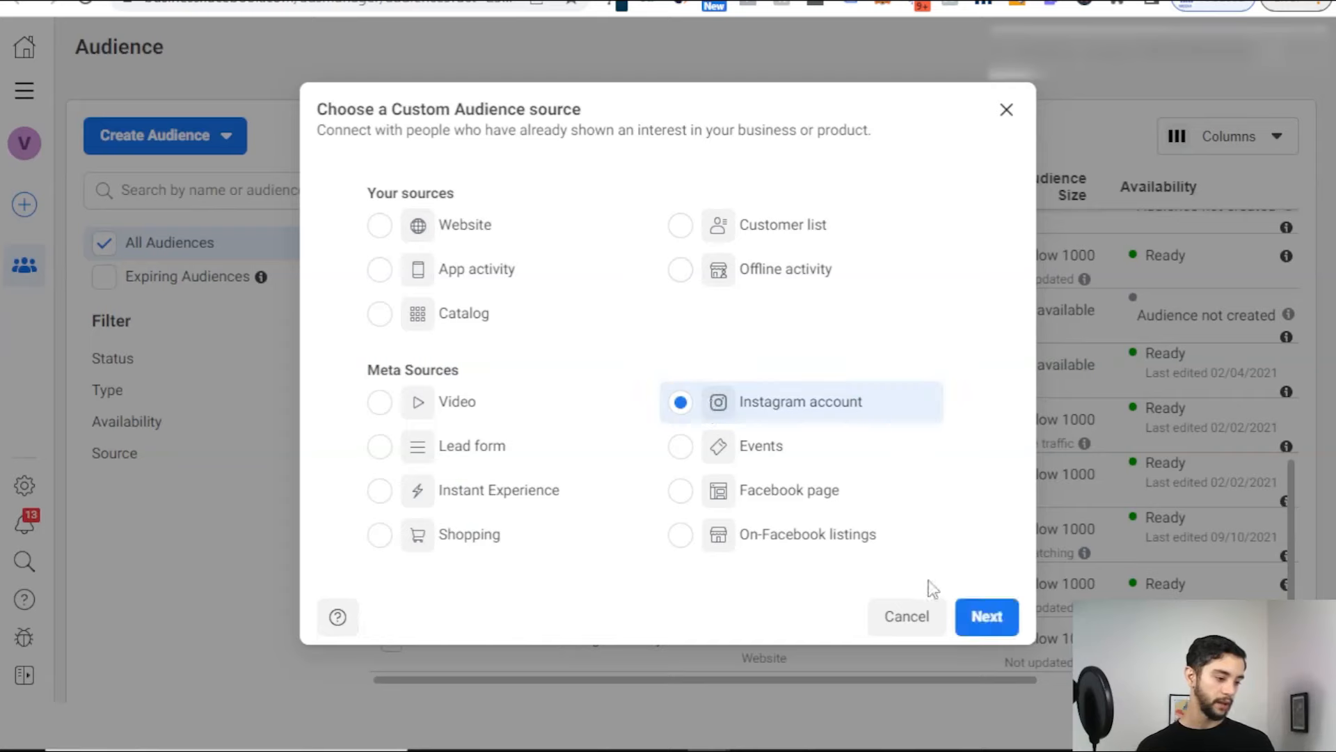
pyautogui.click(992, 613)
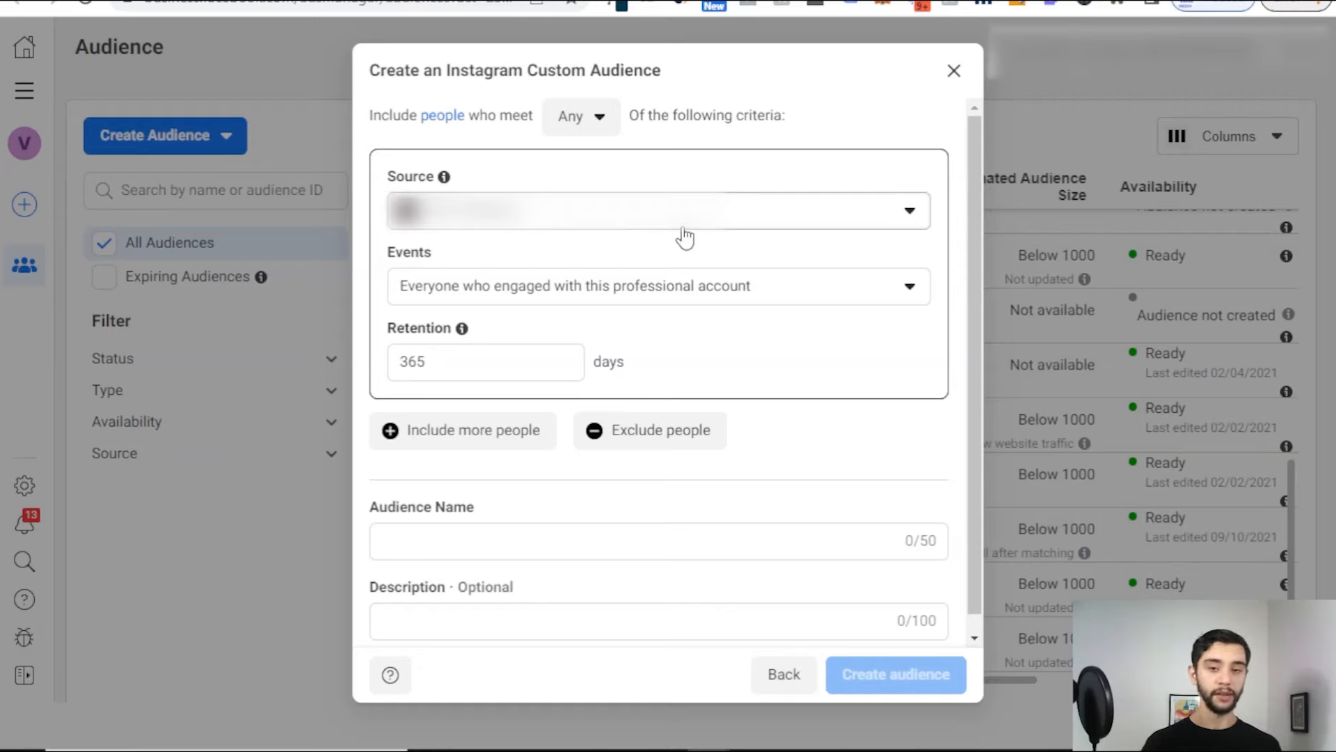
# Step: Pick the connected Instagram account, keep Everyone who engaged, and keep 365-day retention
pyautogui.click(661, 227)
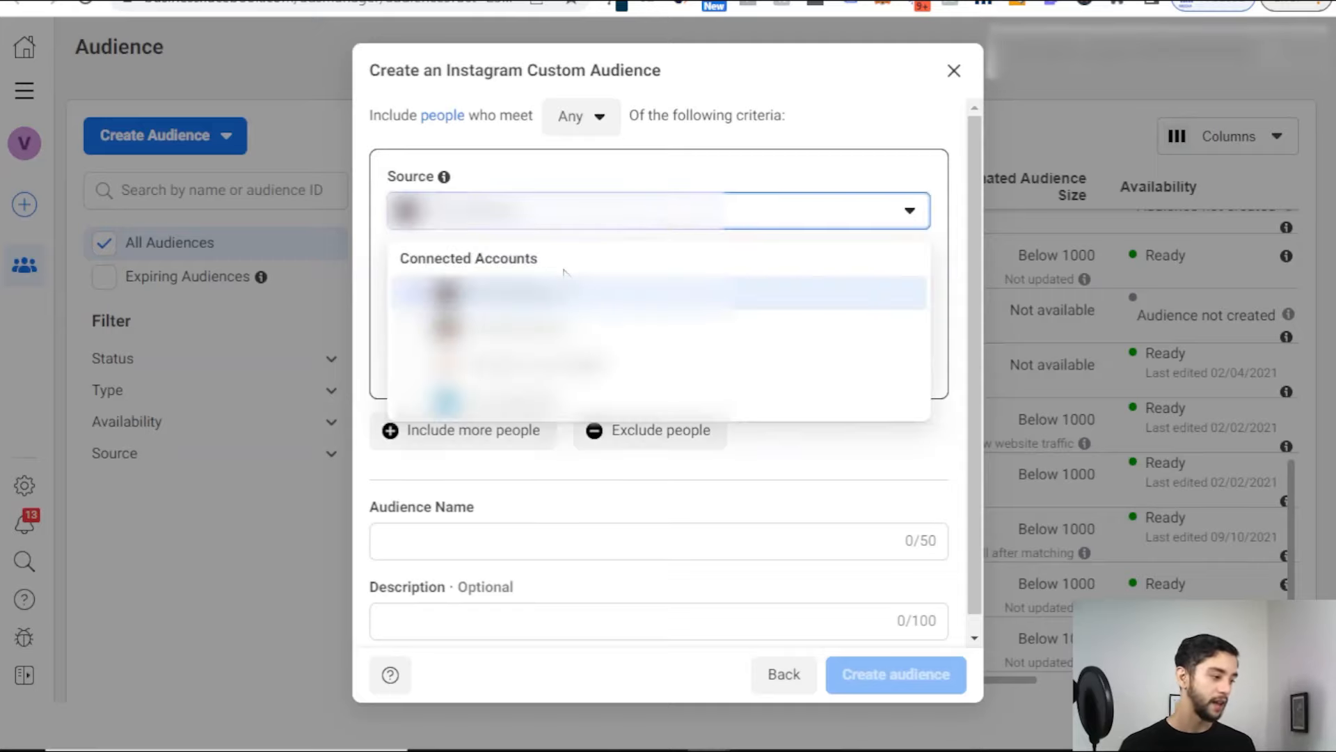
pyautogui.click(487, 292)
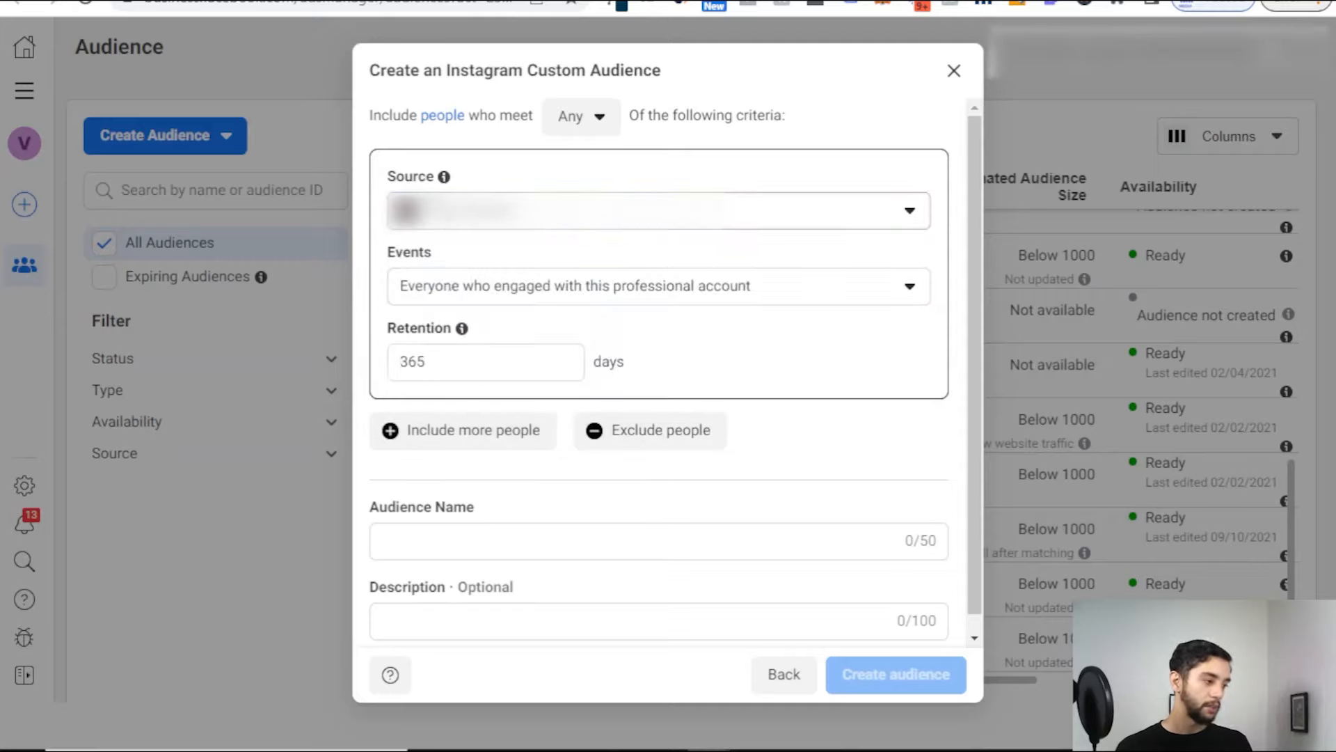
pyautogui.click(542, 292)
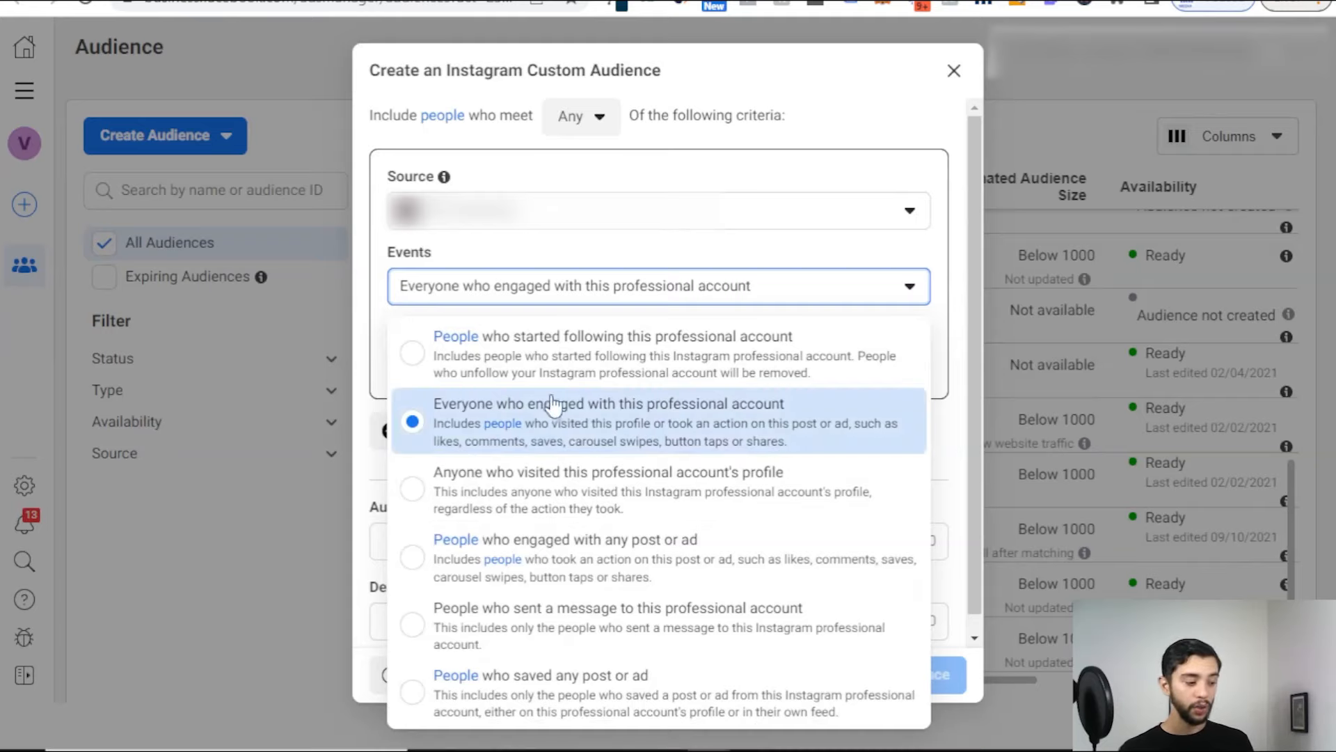
pyautogui.click(547, 417)
pyautogui.click(516, 356)
pyautogui.doubleClick(516, 357)
pyautogui.click(544, 358)
pyautogui.doubleClick(544, 358)
pyautogui.click(613, 331)
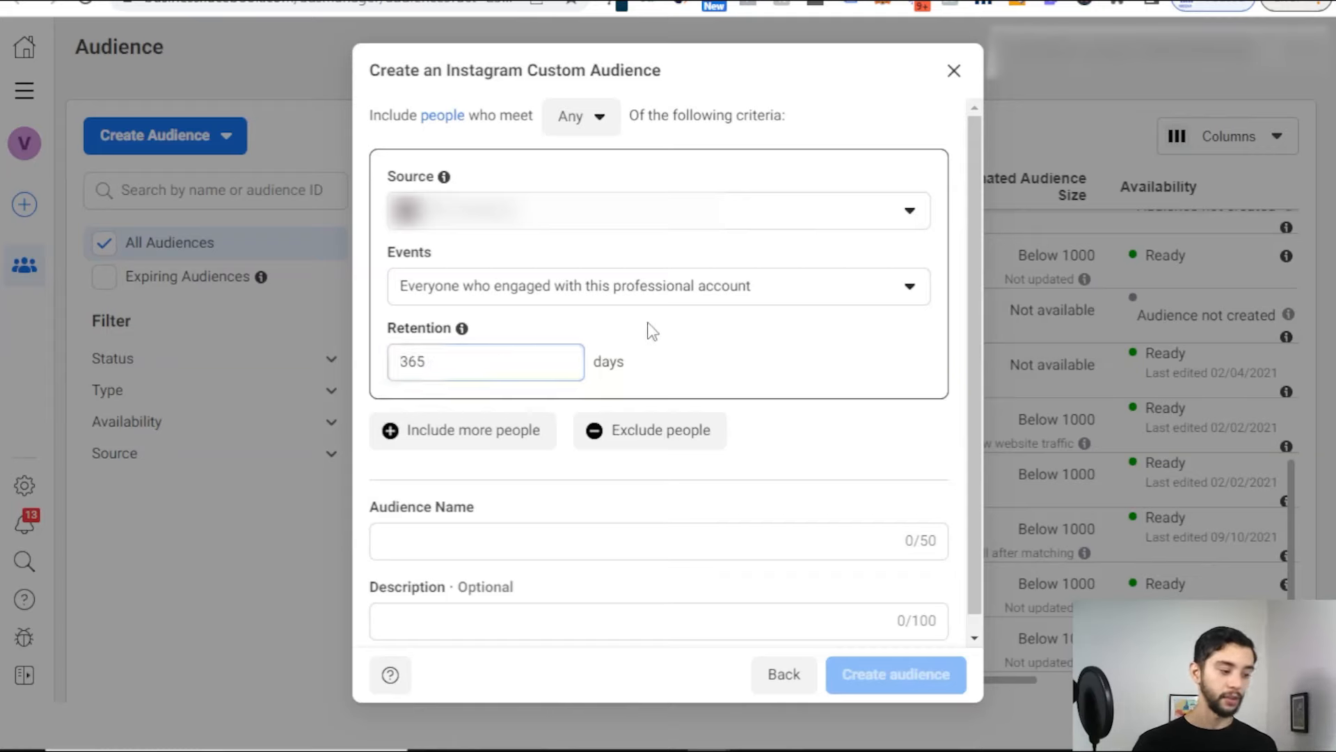
pyautogui.doubleClick(537, 356)
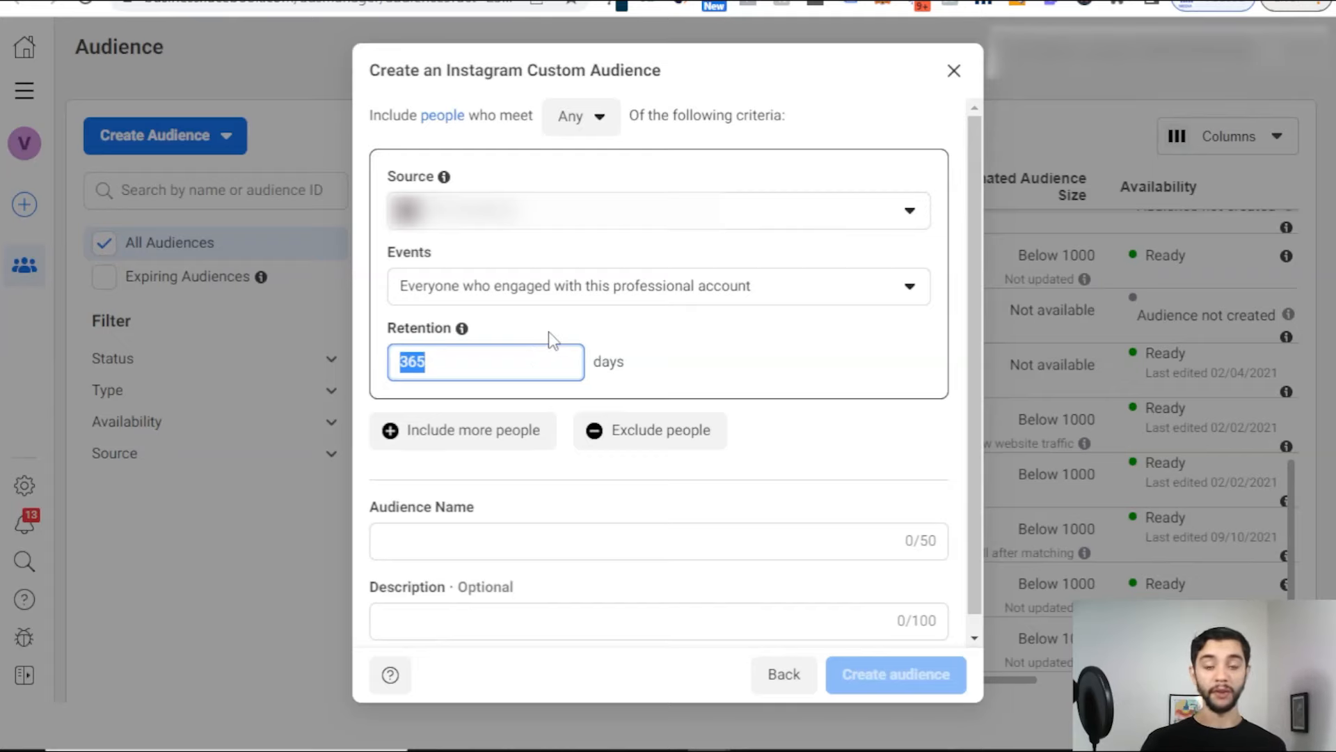
# Step: Name the audience 'IG - Engagement - 365' and go back to source selection
pyautogui.click(511, 540)
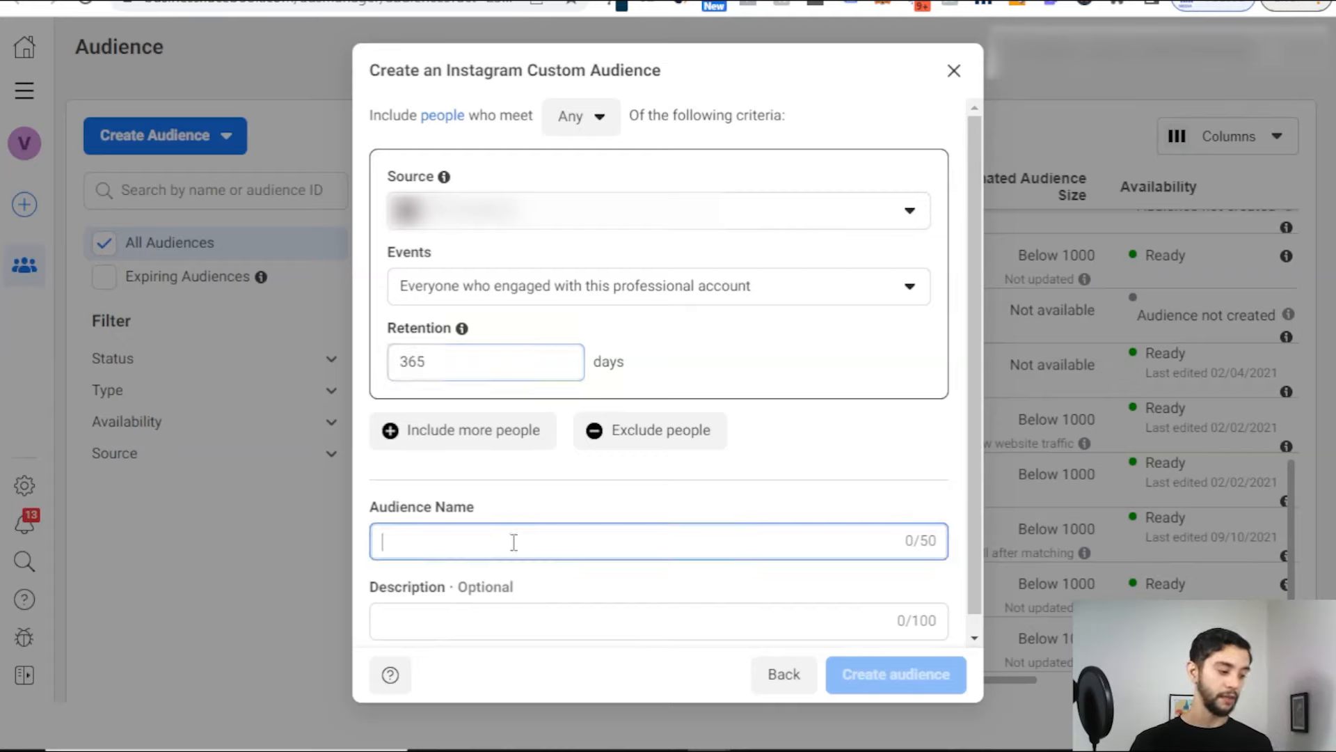
pyautogui.write('IG - E')
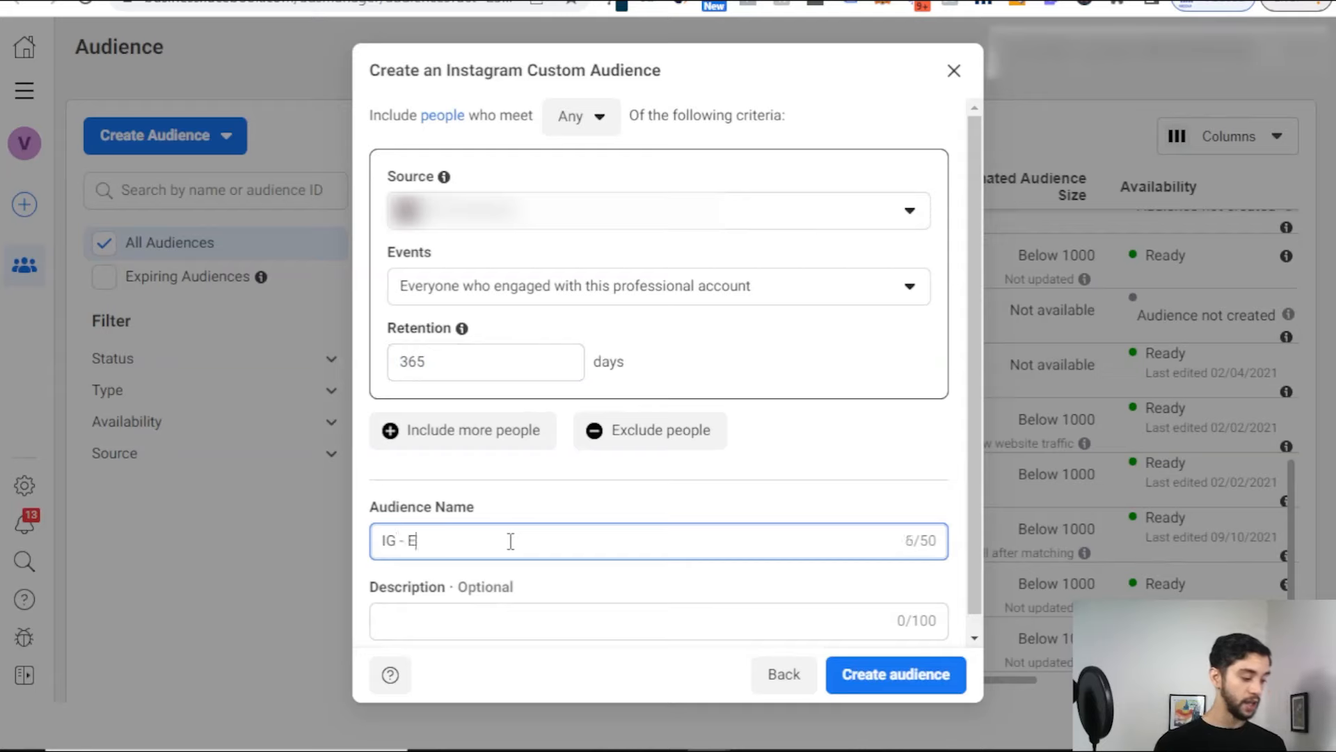
pyautogui.write('ngagement - 3655')
pyautogui.click(784, 673)
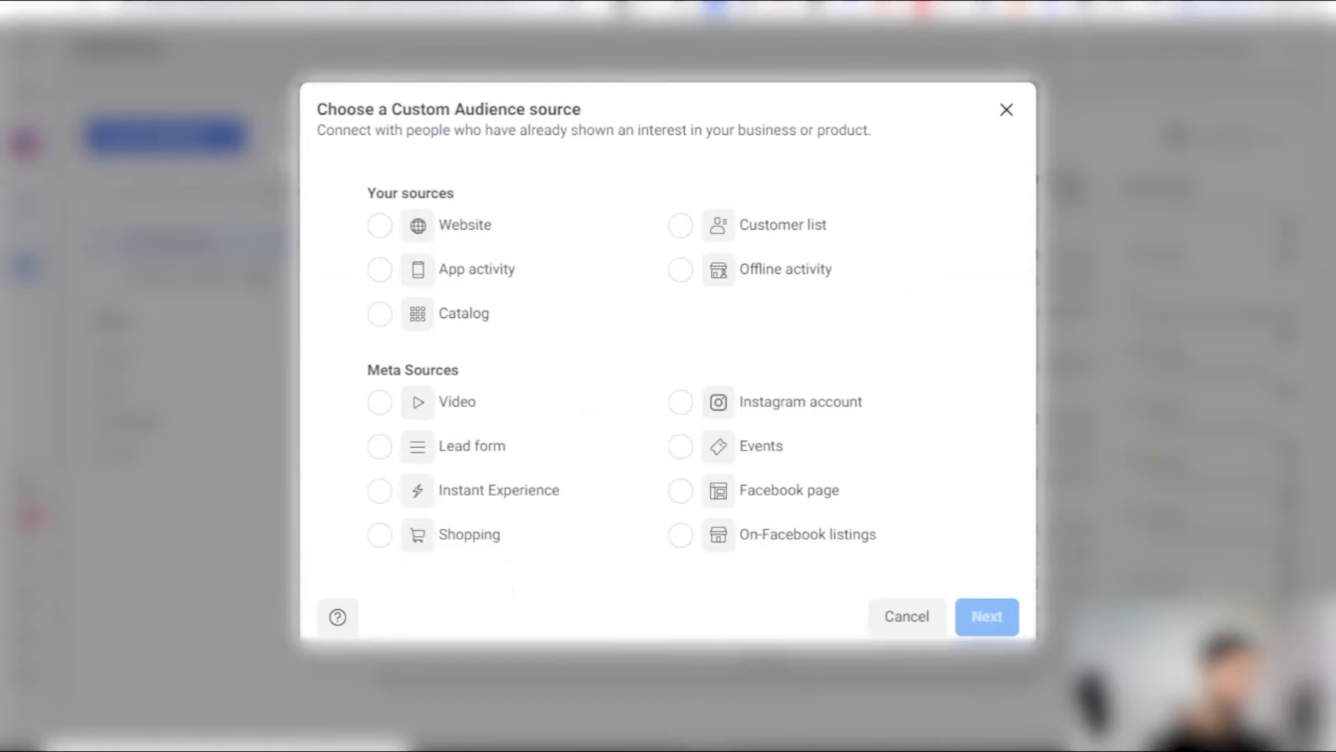
# Step: Start a new Custom Audience with Facebook page as its source
pyautogui.click(1006, 109)
pyautogui.click(200, 138)
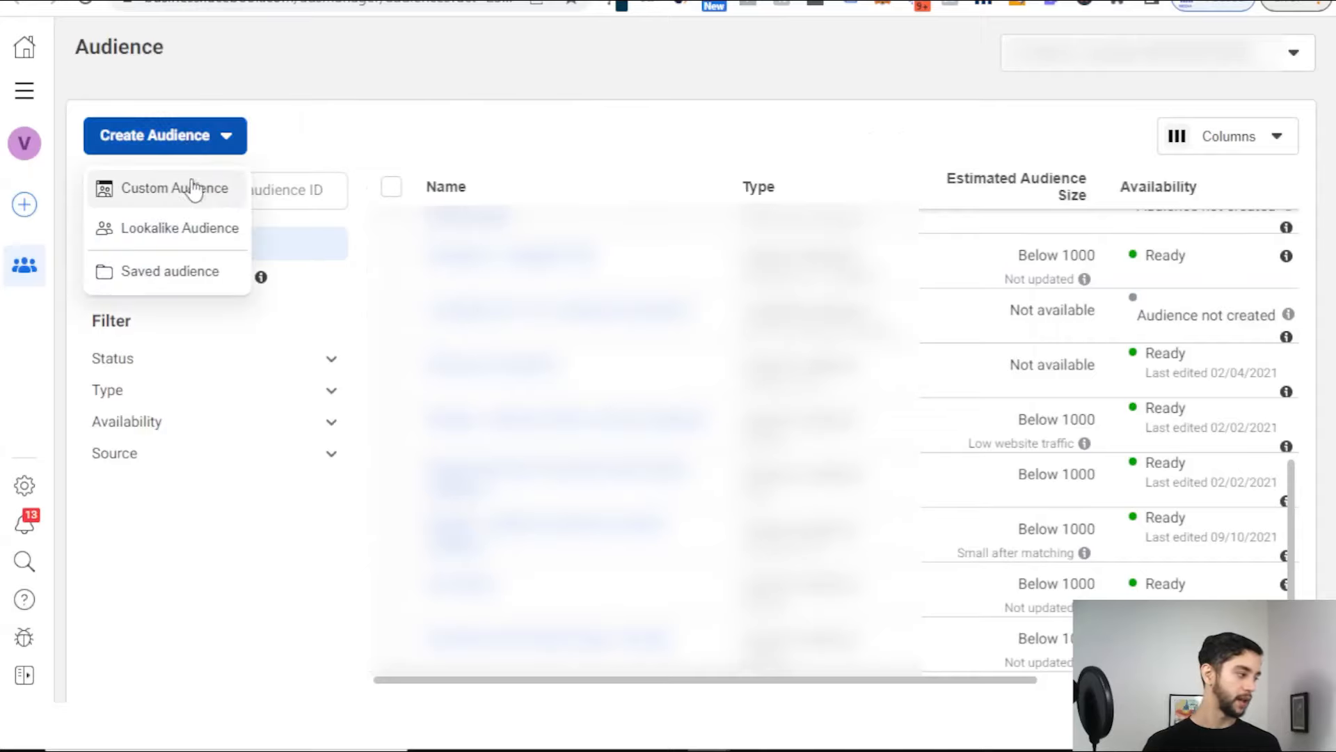
pyautogui.click(194, 188)
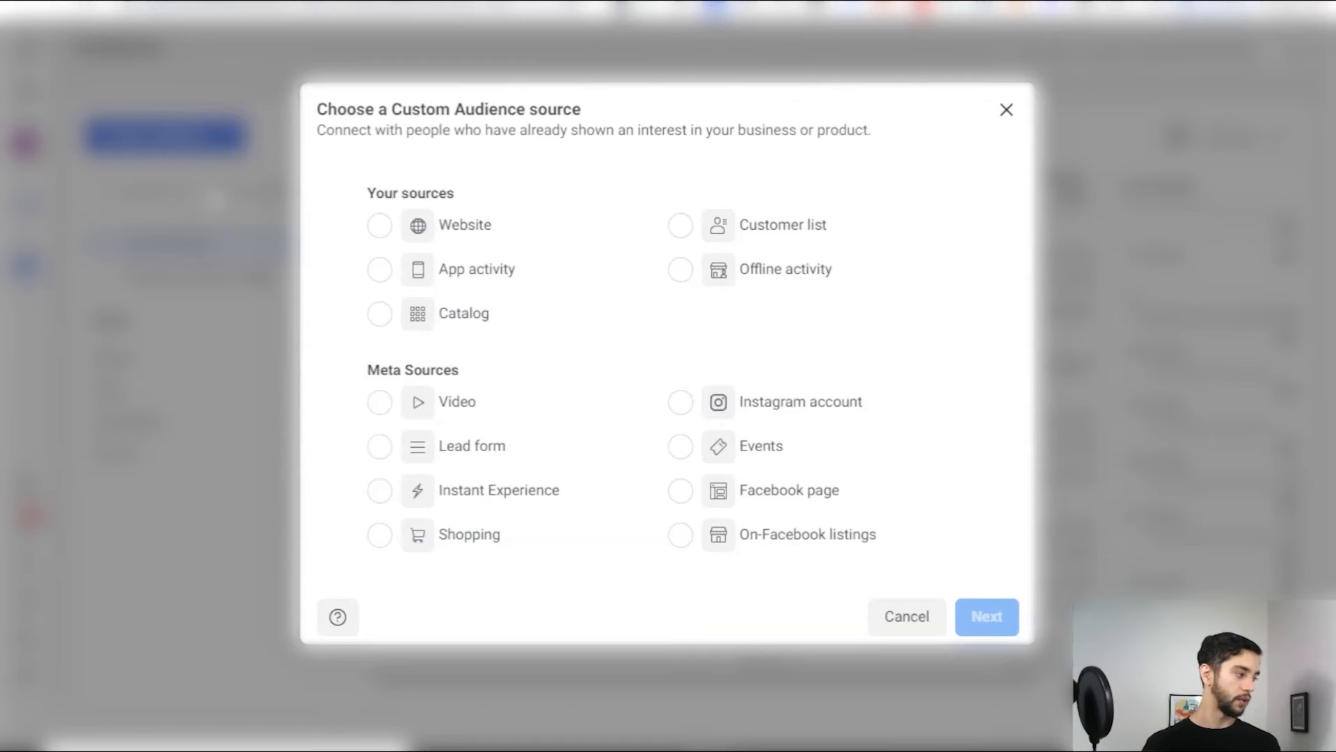
pyautogui.click(690, 493)
pyautogui.click(987, 615)
# Step: Keep Passionate Baby as the page, name it 'FB - Engagement - 265', and go back
pyautogui.click(552, 319)
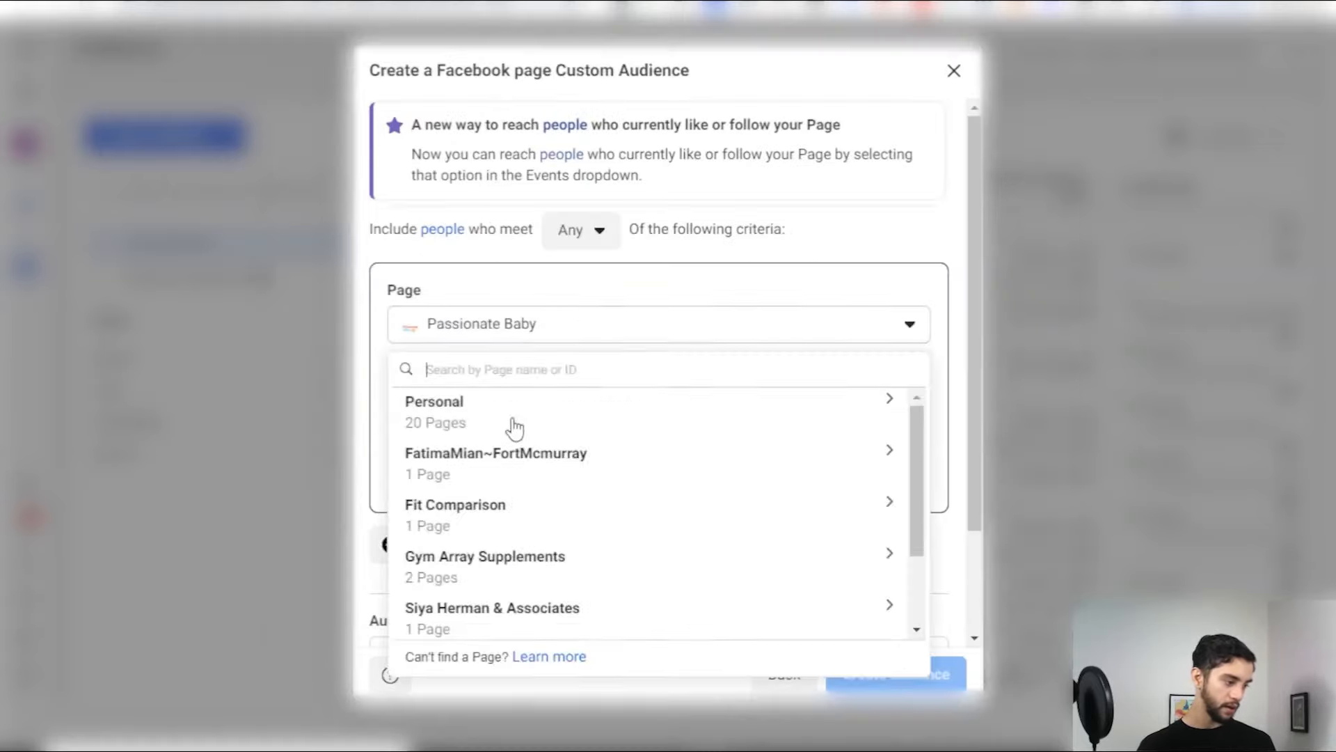
pyautogui.click(538, 327)
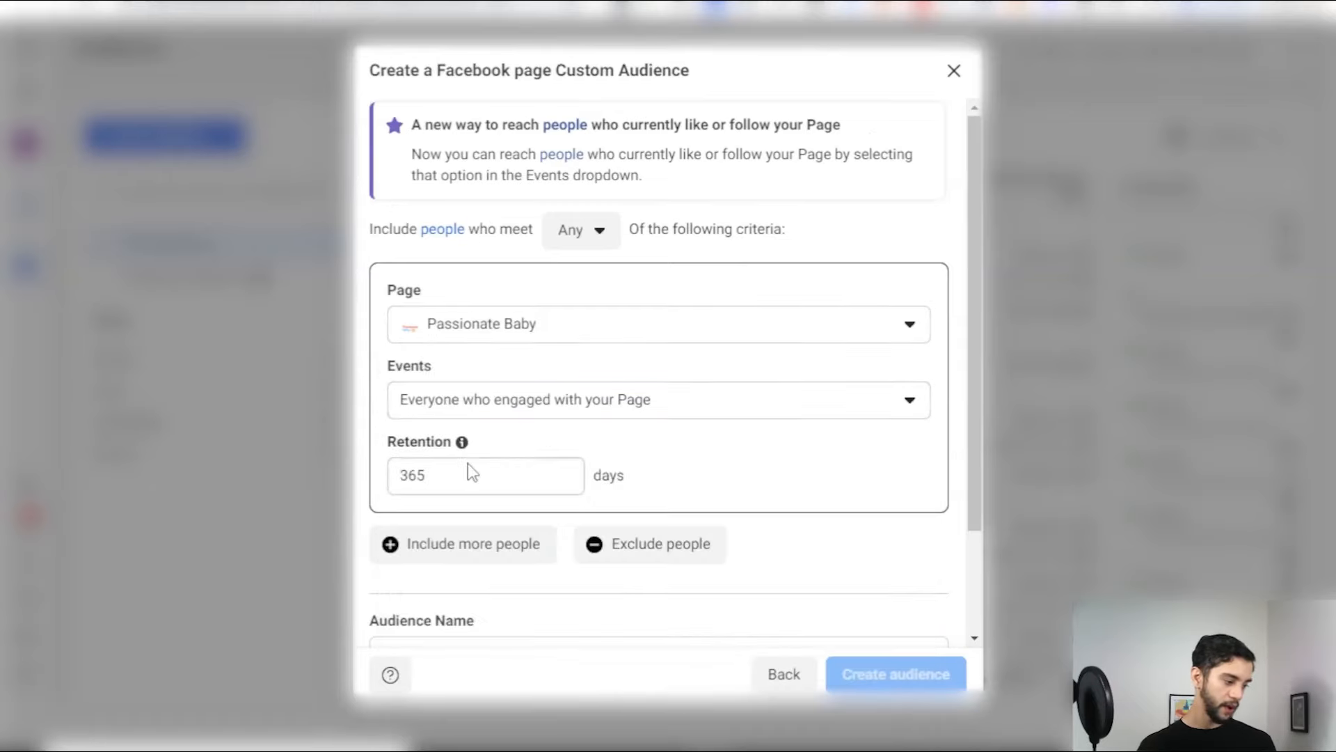
pyautogui.scroll(-2, 511, 567)
pyautogui.click(485, 521)
pyautogui.write('FB - Engagme')
pyautogui.press('BackSpace')
pyautogui.press('BackSpace')
pyautogui.write('ement - 265')
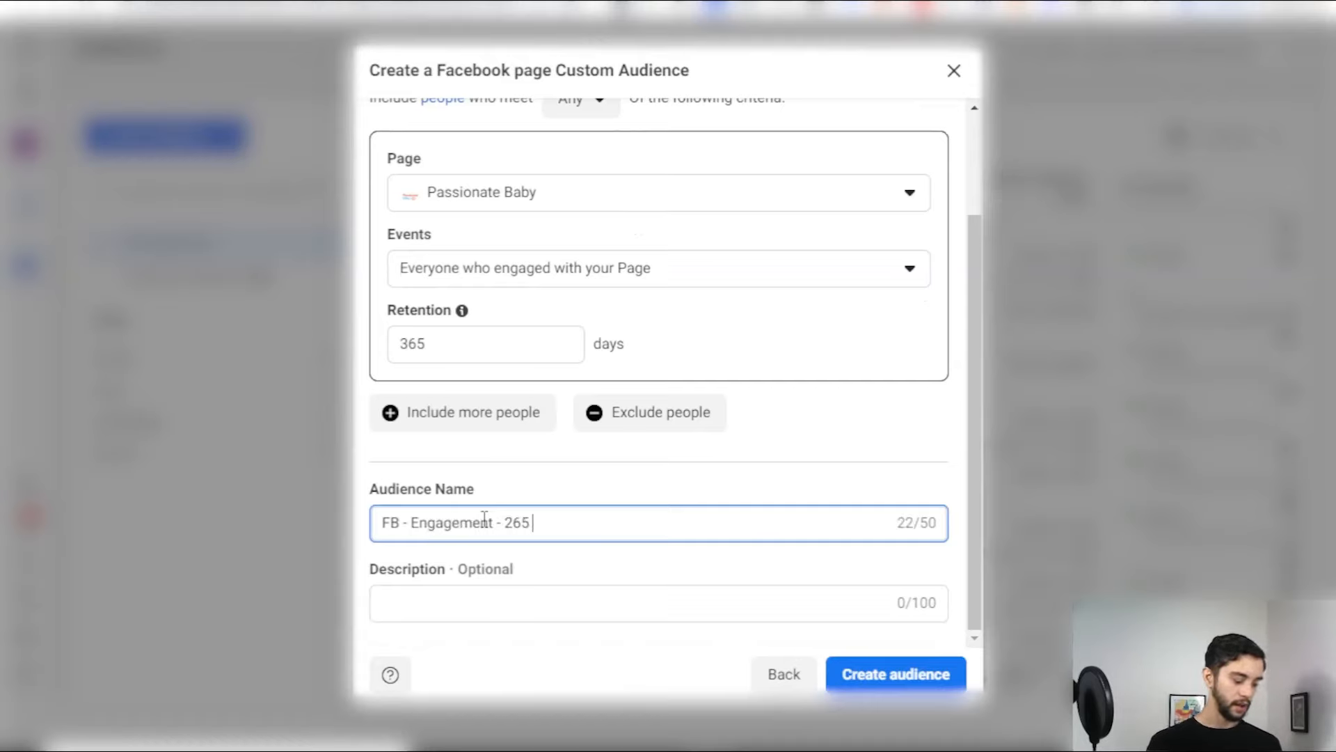
pyautogui.click(784, 673)
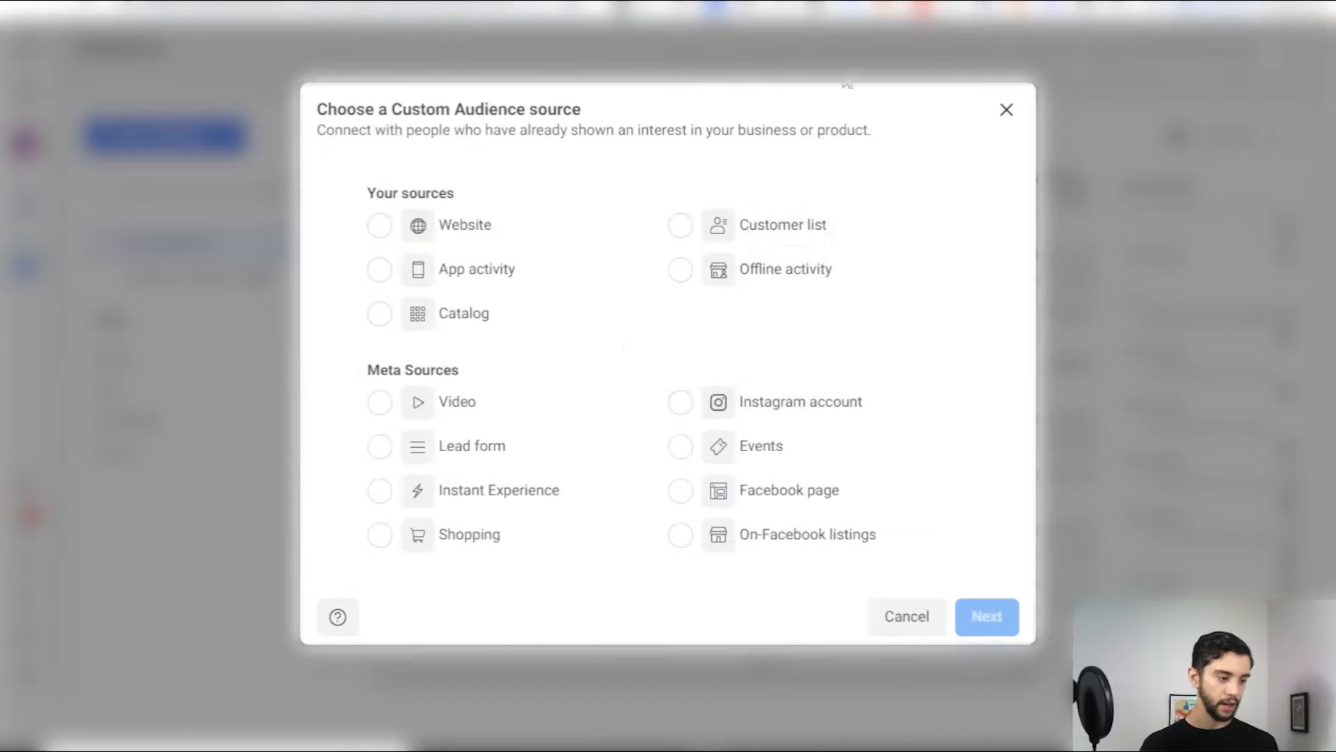
# Step: Close the source chooser and return to the Meta Business Suite home page
pyautogui.click(1006, 109)
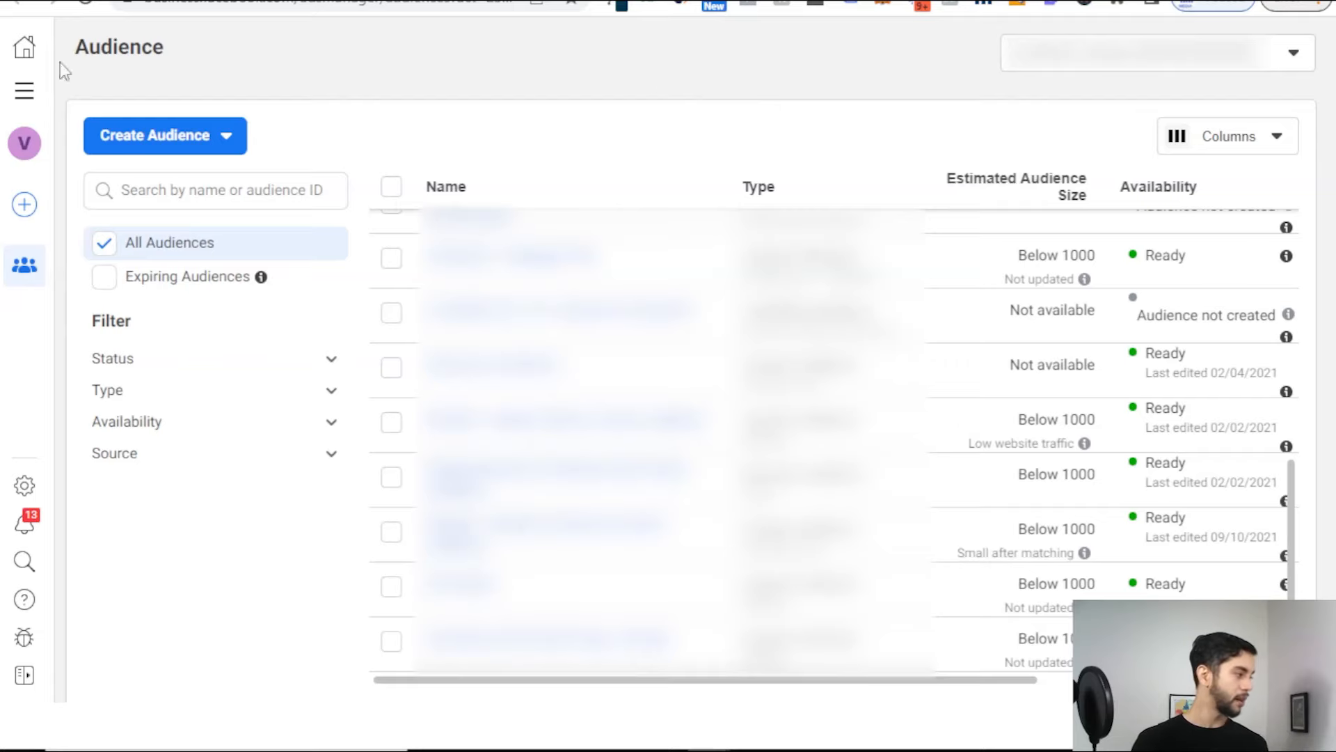
pyautogui.click(27, 43)
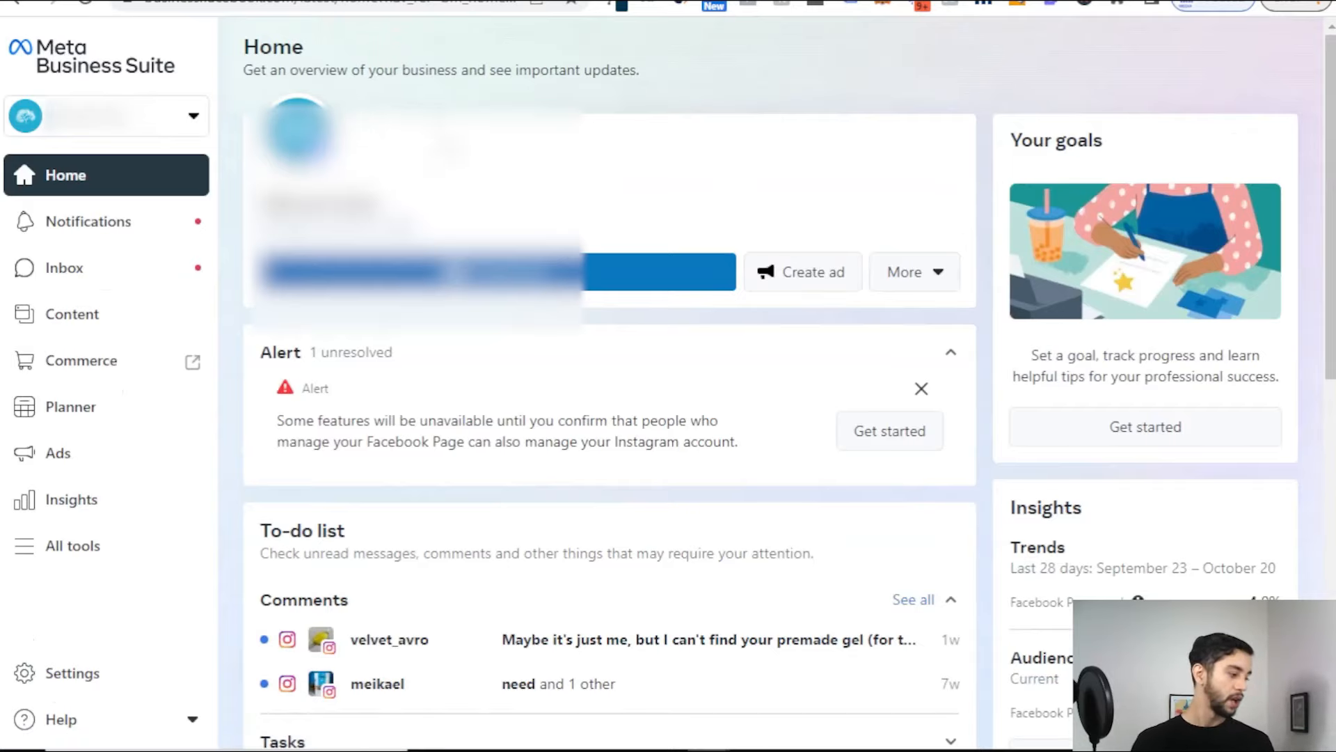
# Step: Open Ads Manager, dismiss the ROAS and expired-card banners, then switch to the ad templates document
pyautogui.click(74, 557)
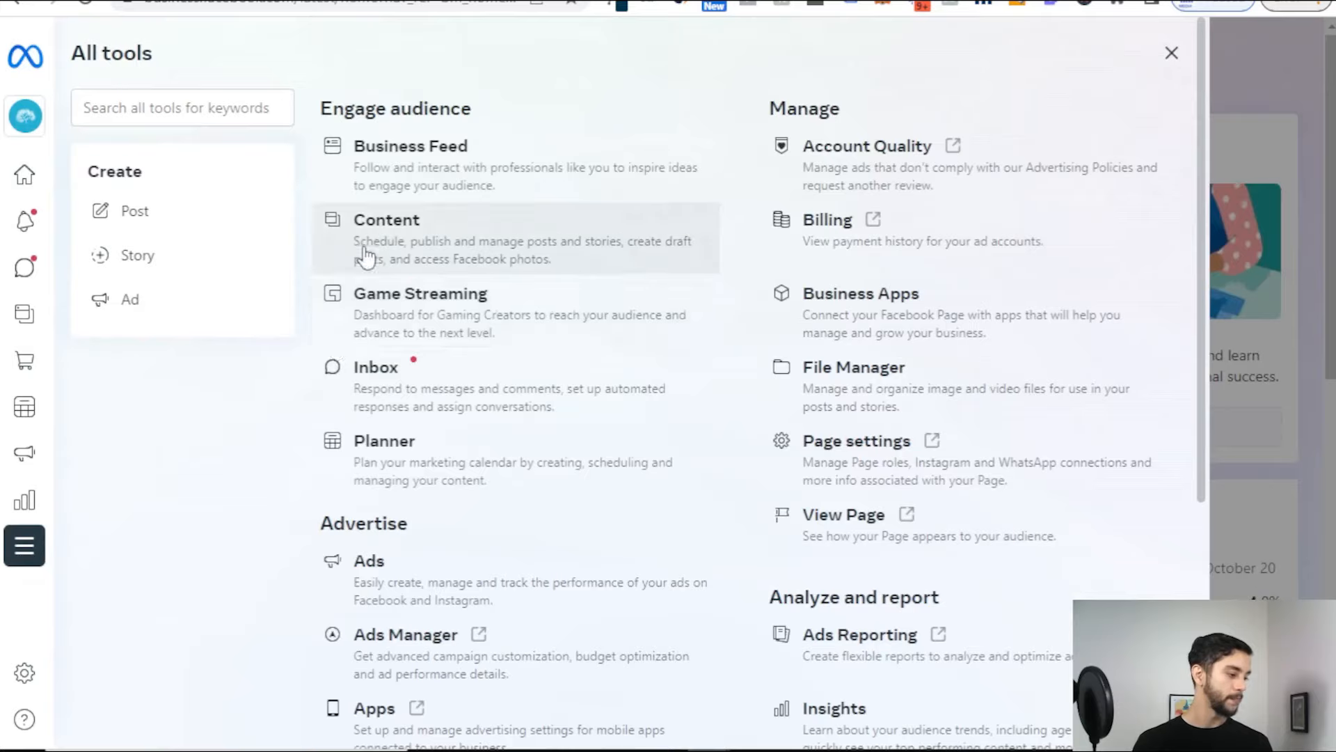
pyautogui.scroll(-5, 571, 327)
pyautogui.click(567, 332)
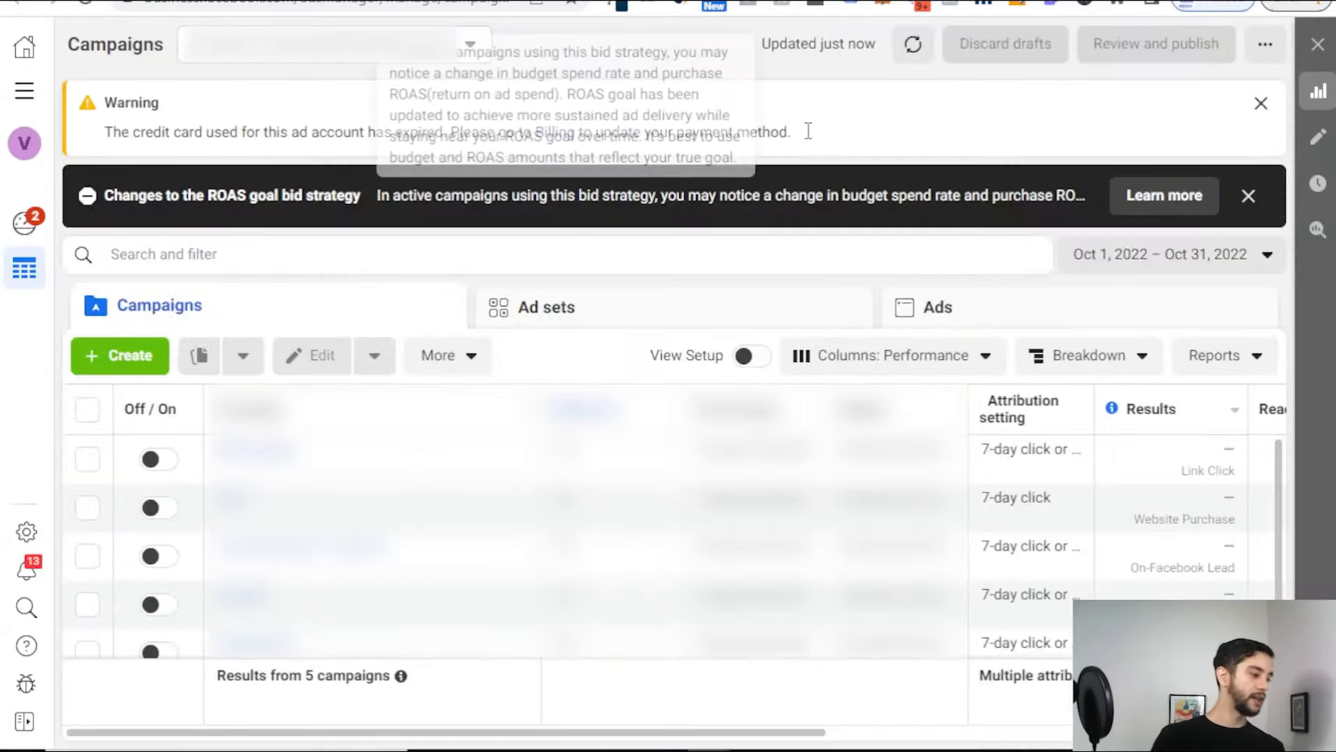
pyautogui.click(1248, 196)
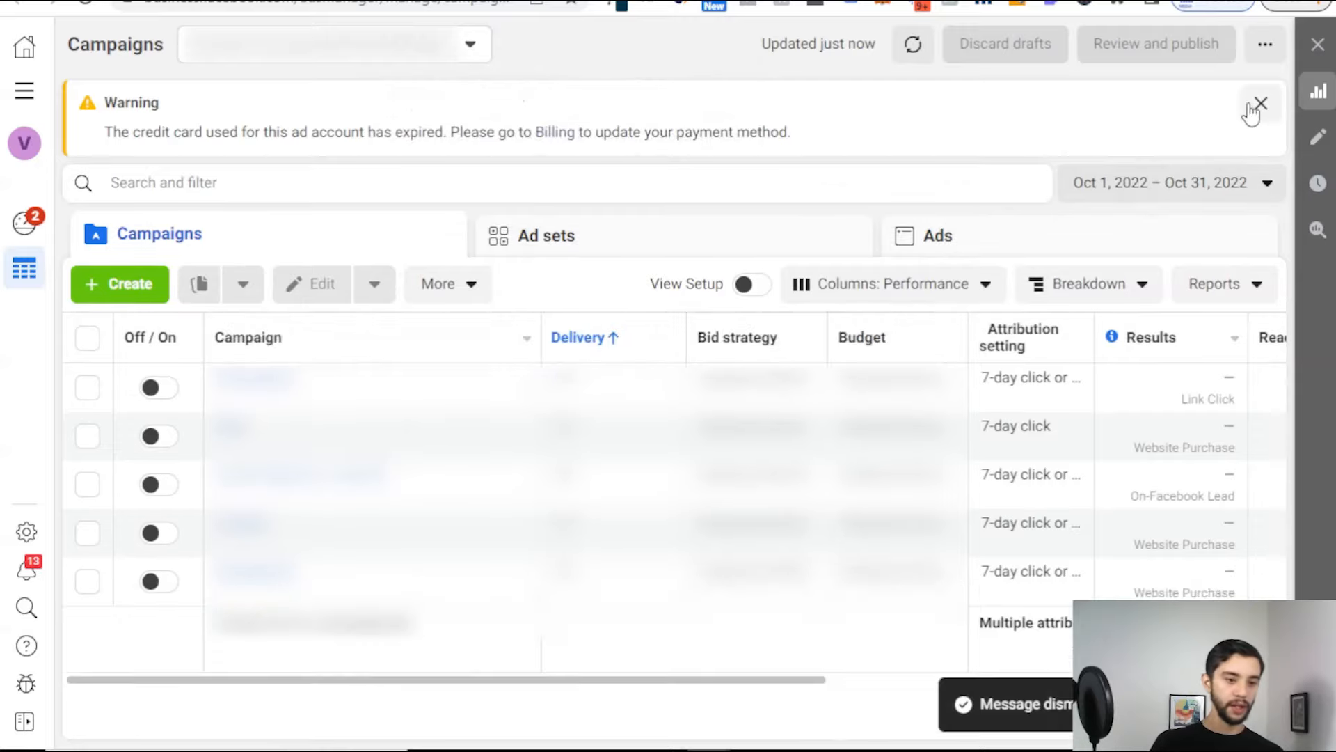
pyautogui.click(1260, 103)
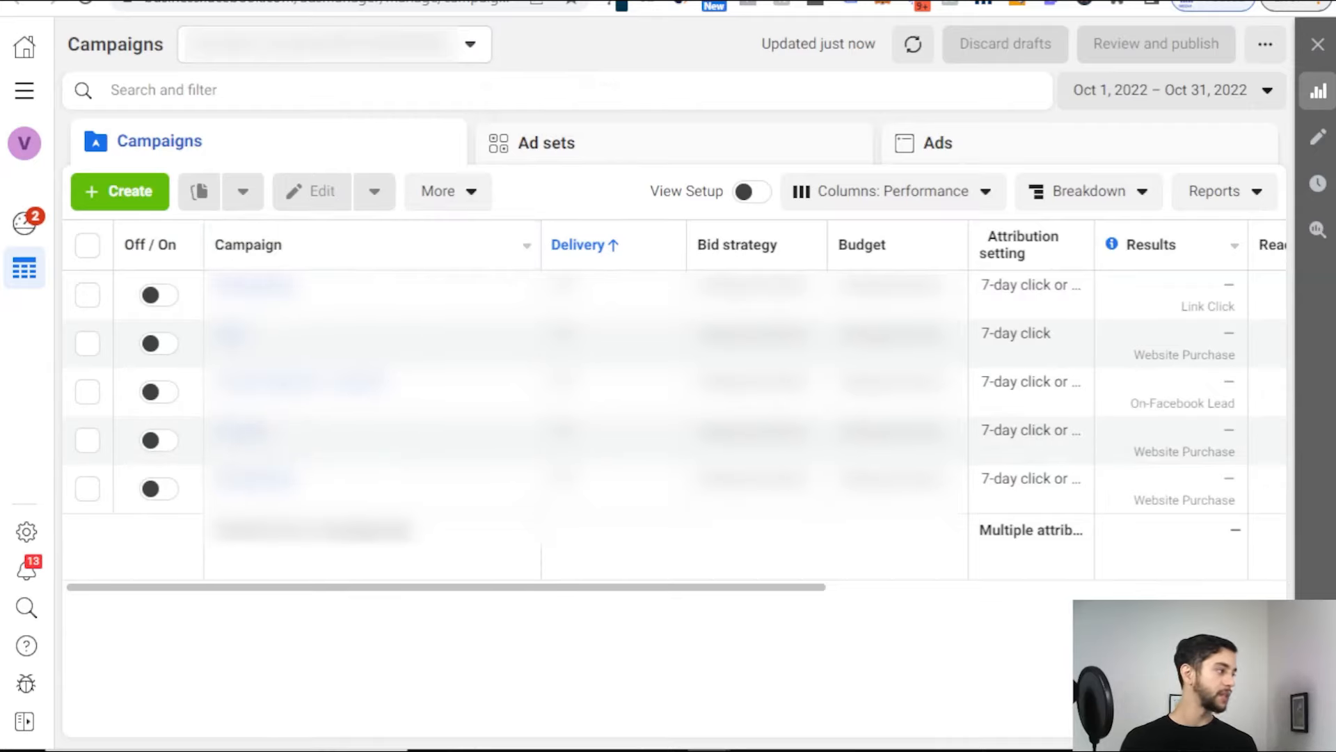
pyautogui.click(33, 1)
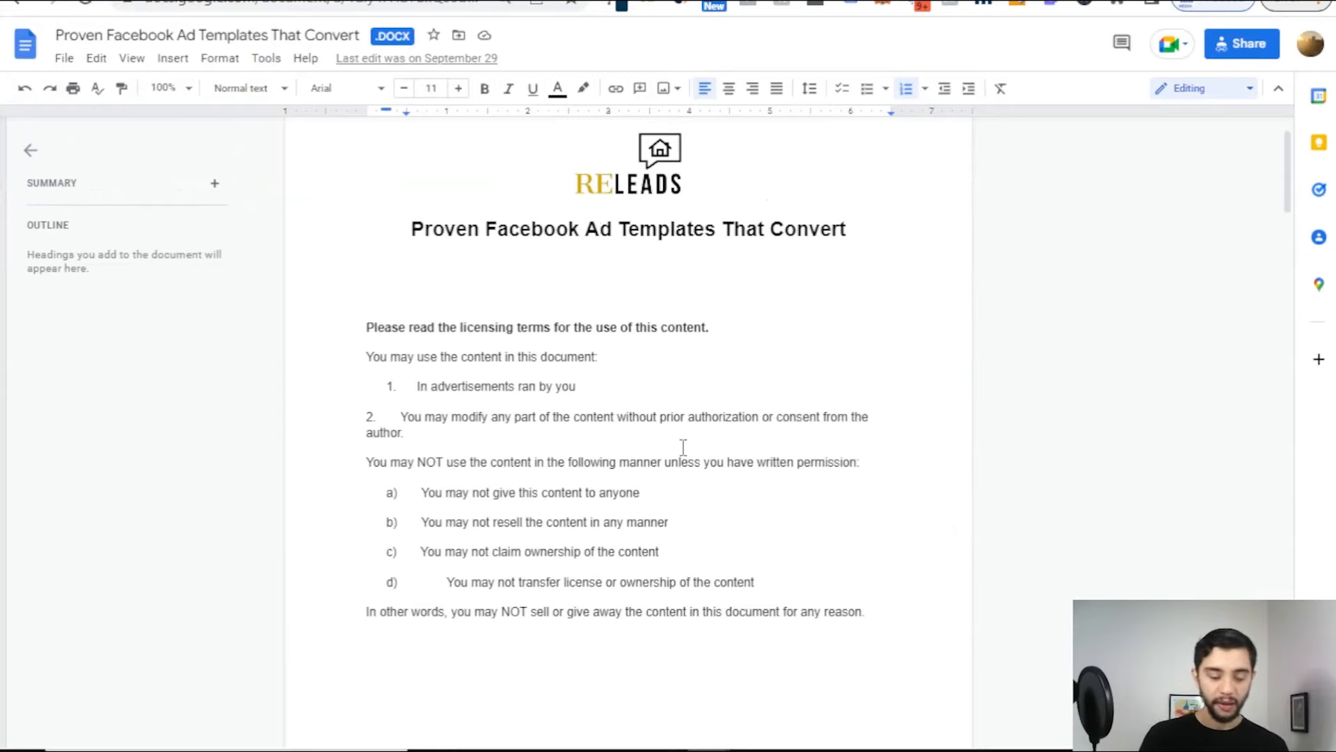
# Step: Scroll through the ad-testing tips, highlighting the Example lines along the way
pyautogui.scroll(-8, 602, 348)
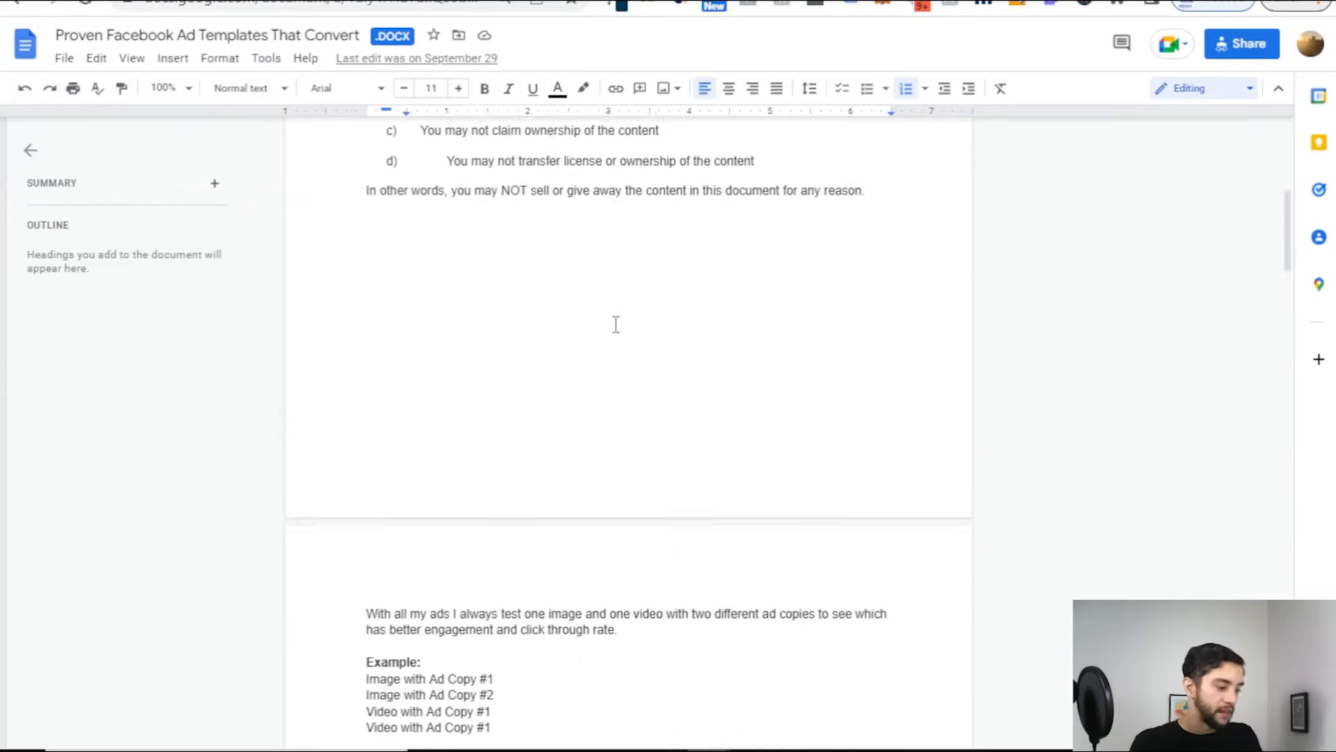
pyautogui.scroll(-3, 616, 324)
pyautogui.moveTo(353, 301); pyautogui.dragTo(576, 411)
pyautogui.click(547, 414)
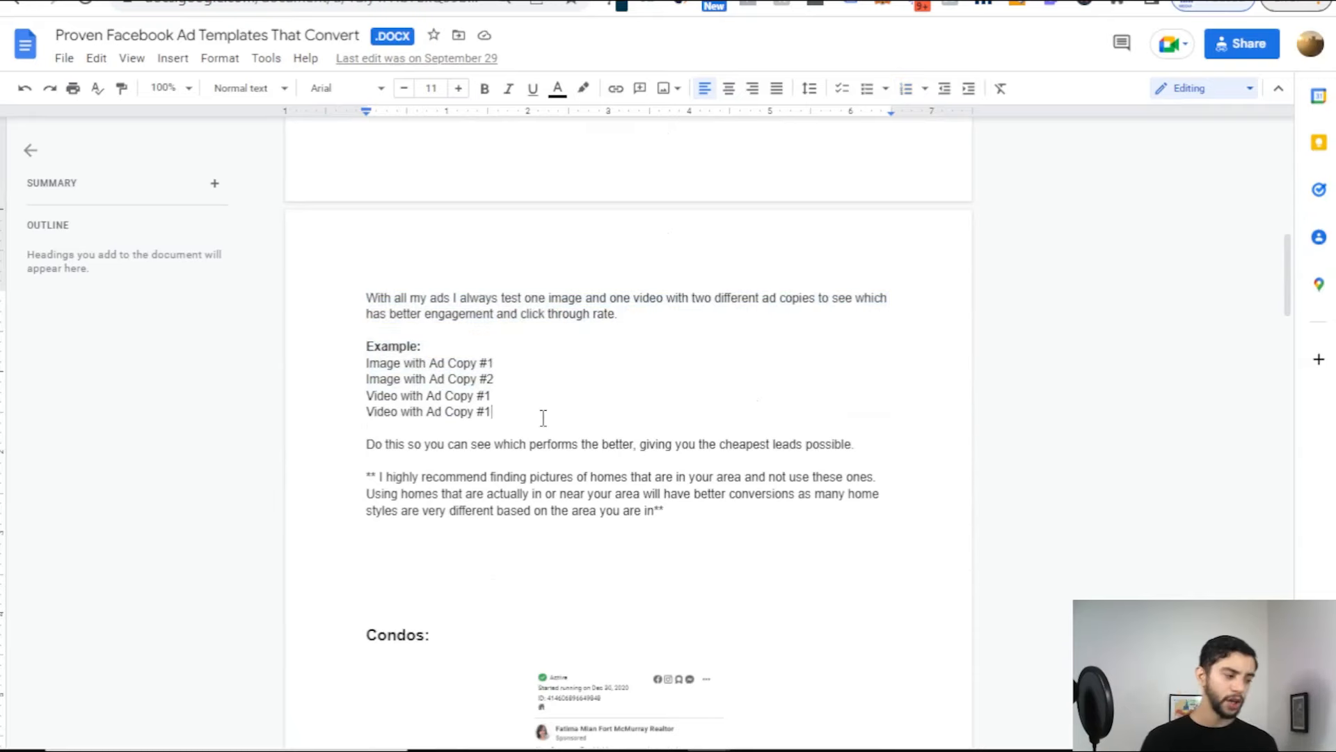
pyautogui.scroll(-2, 596, 391)
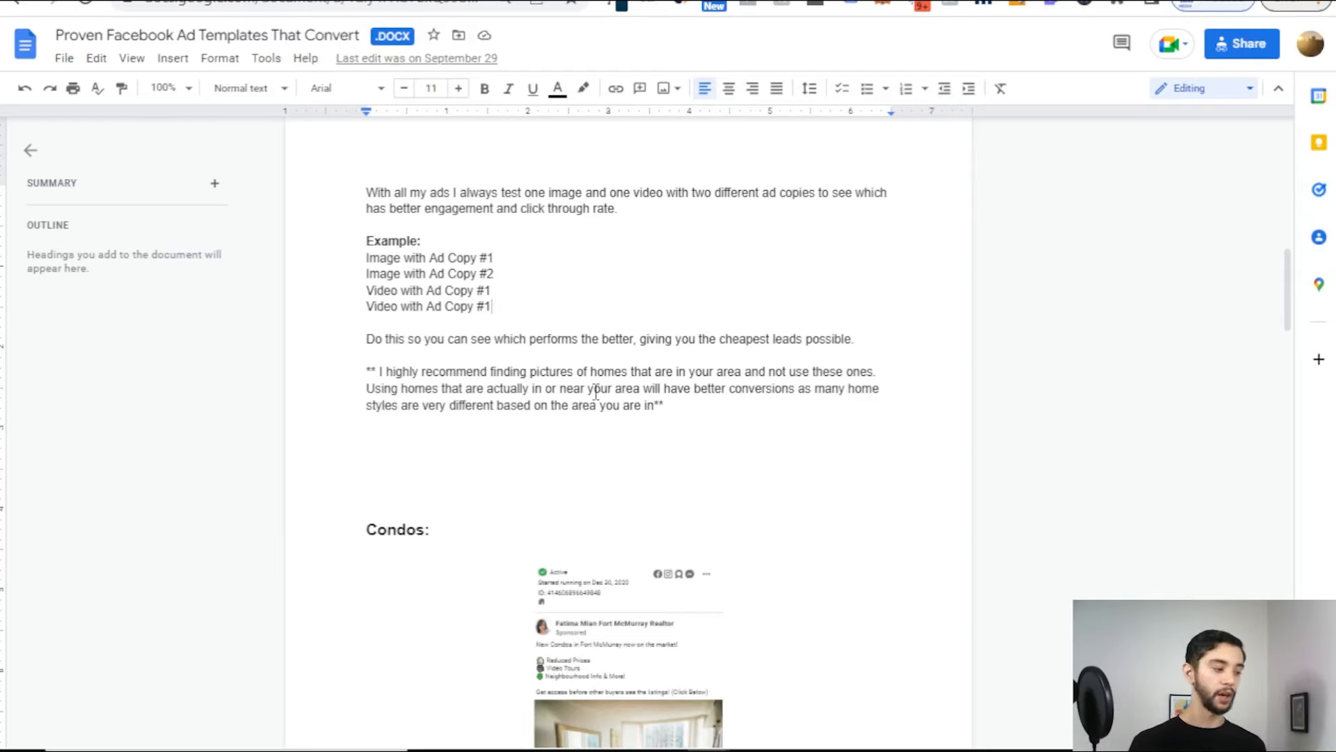
pyautogui.scroll(-10, 595, 392)
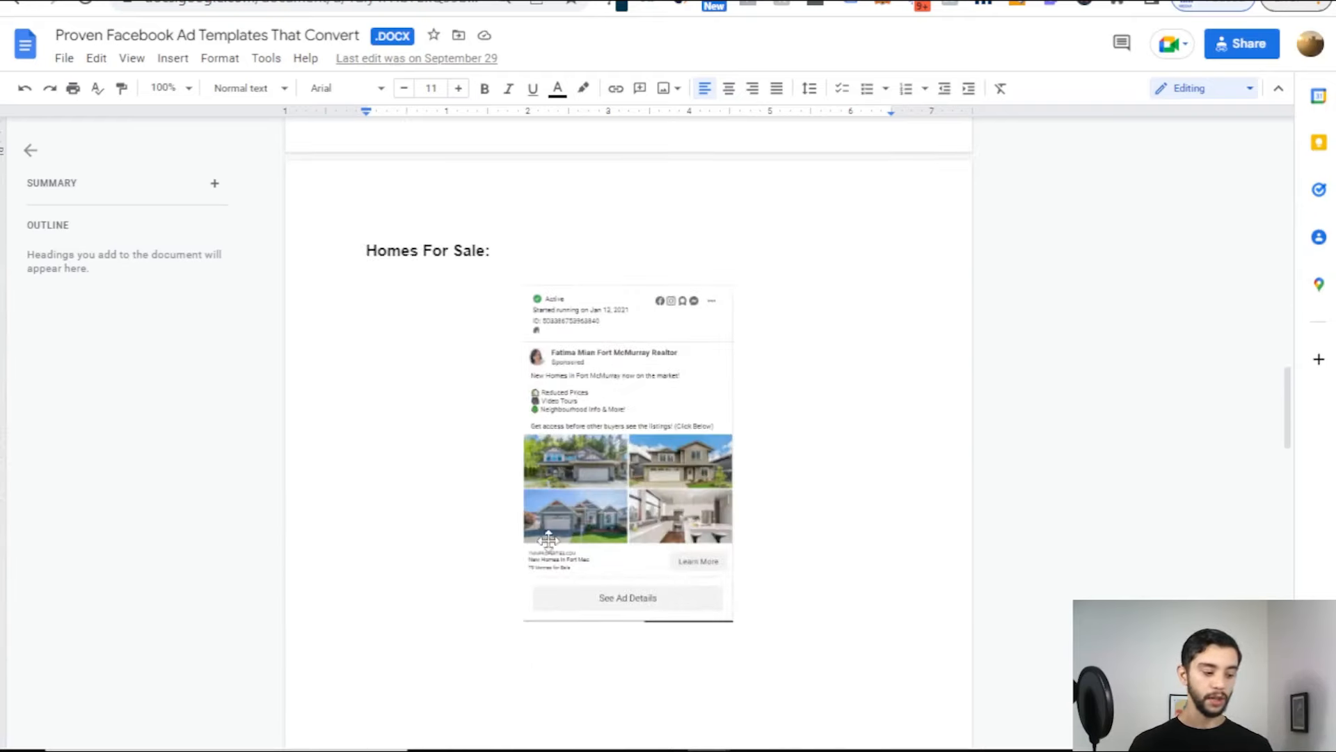
pyautogui.scroll(10, 668, 486)
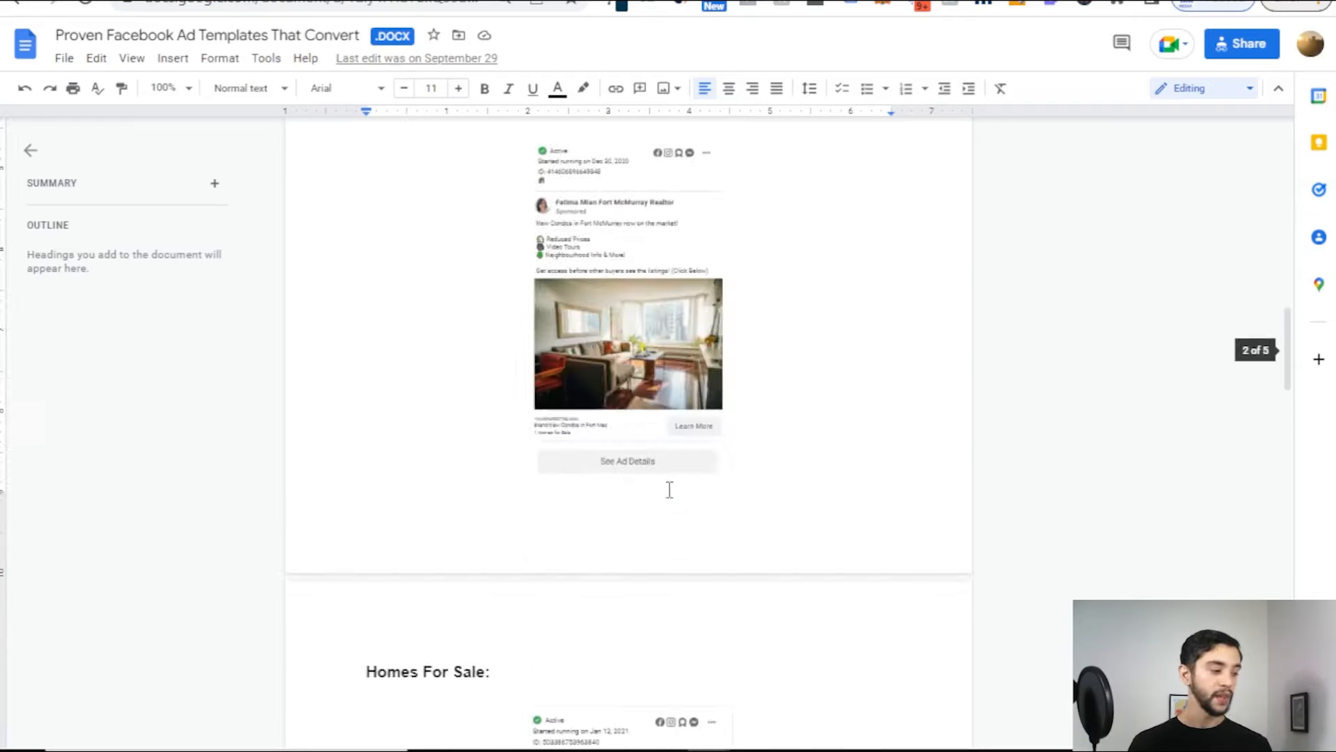
pyautogui.moveTo(364, 184); pyautogui.dragTo(392, 184)
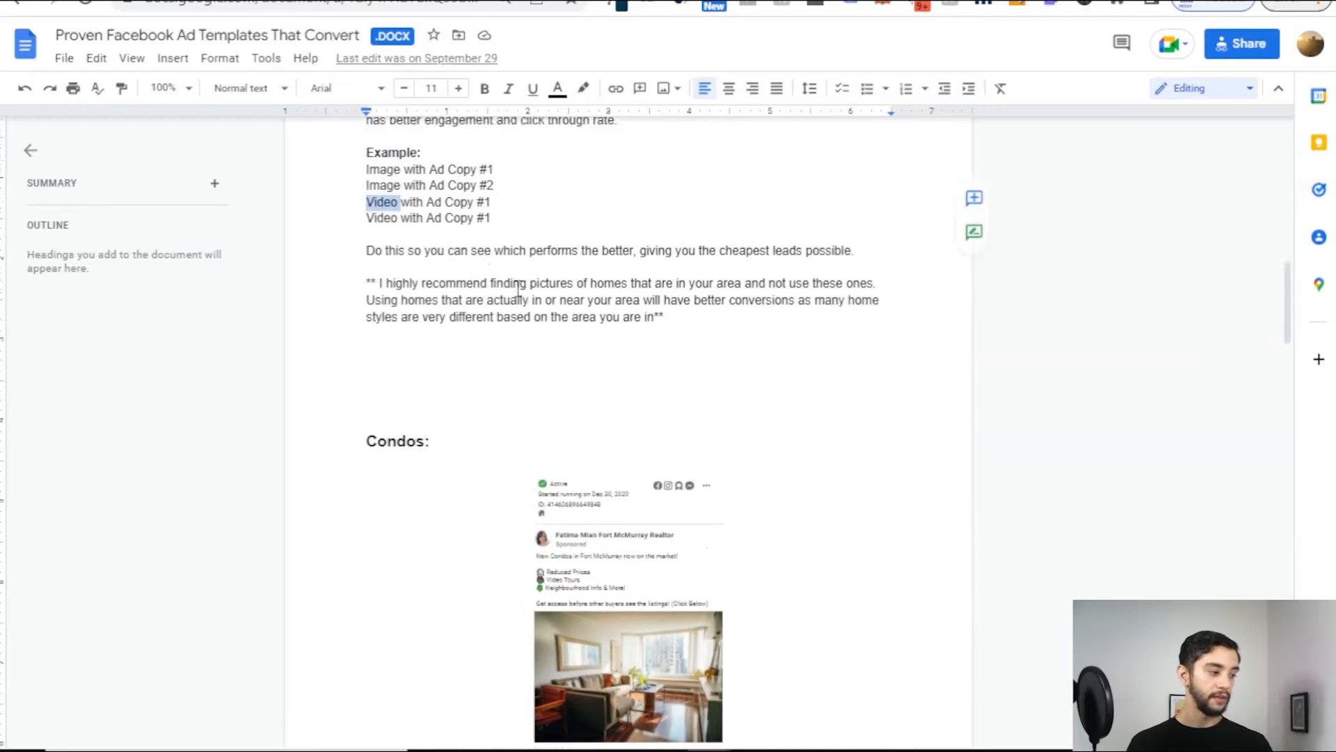
pyautogui.scroll(-15, 564, 473)
pyautogui.scroll(-13, 564, 473)
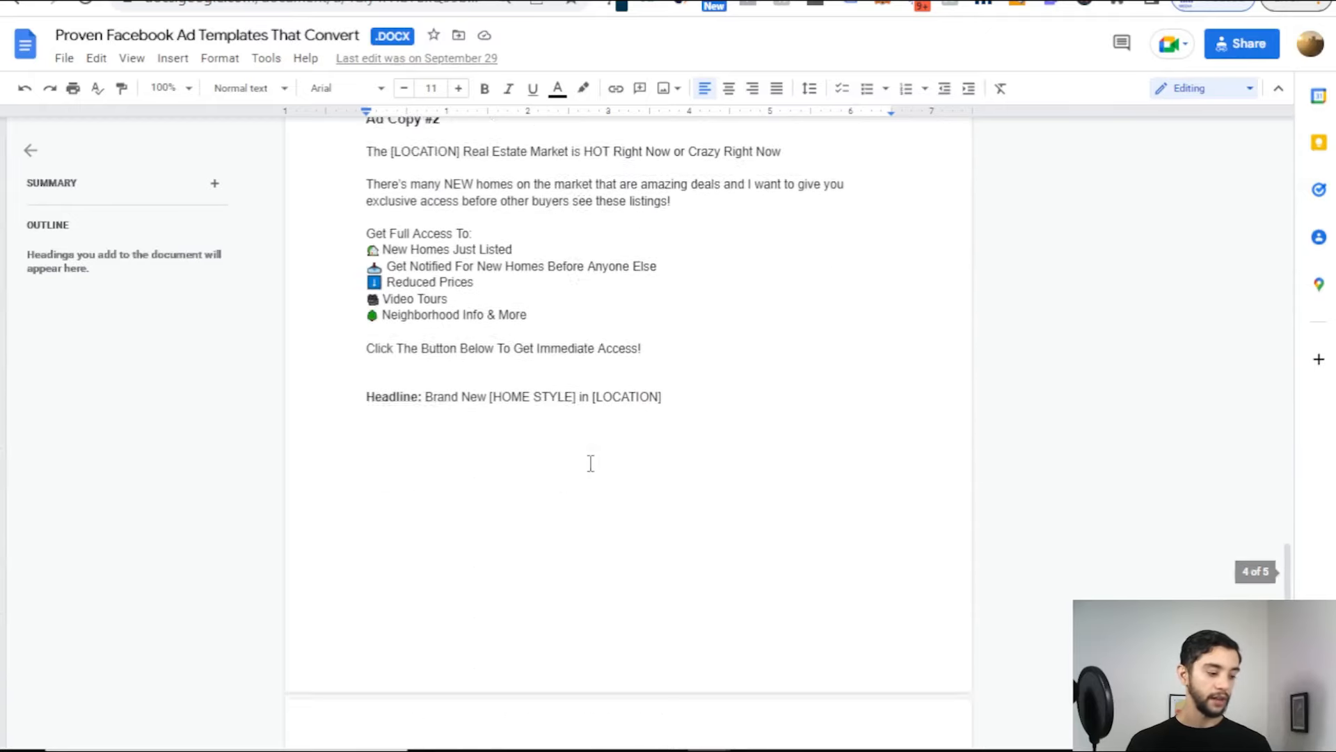
pyautogui.scroll(11, 635, 539)
pyautogui.scroll(20, 634, 540)
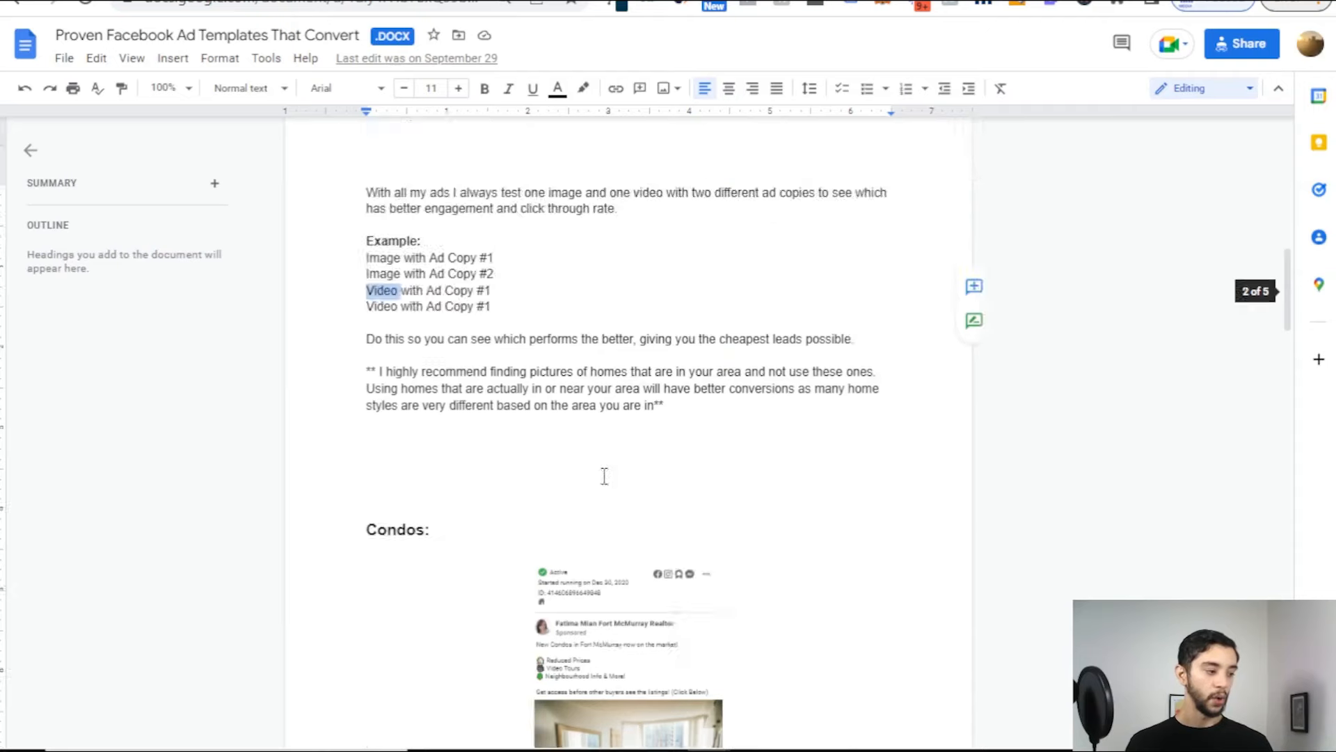
pyautogui.scroll(-12, 686, 493)
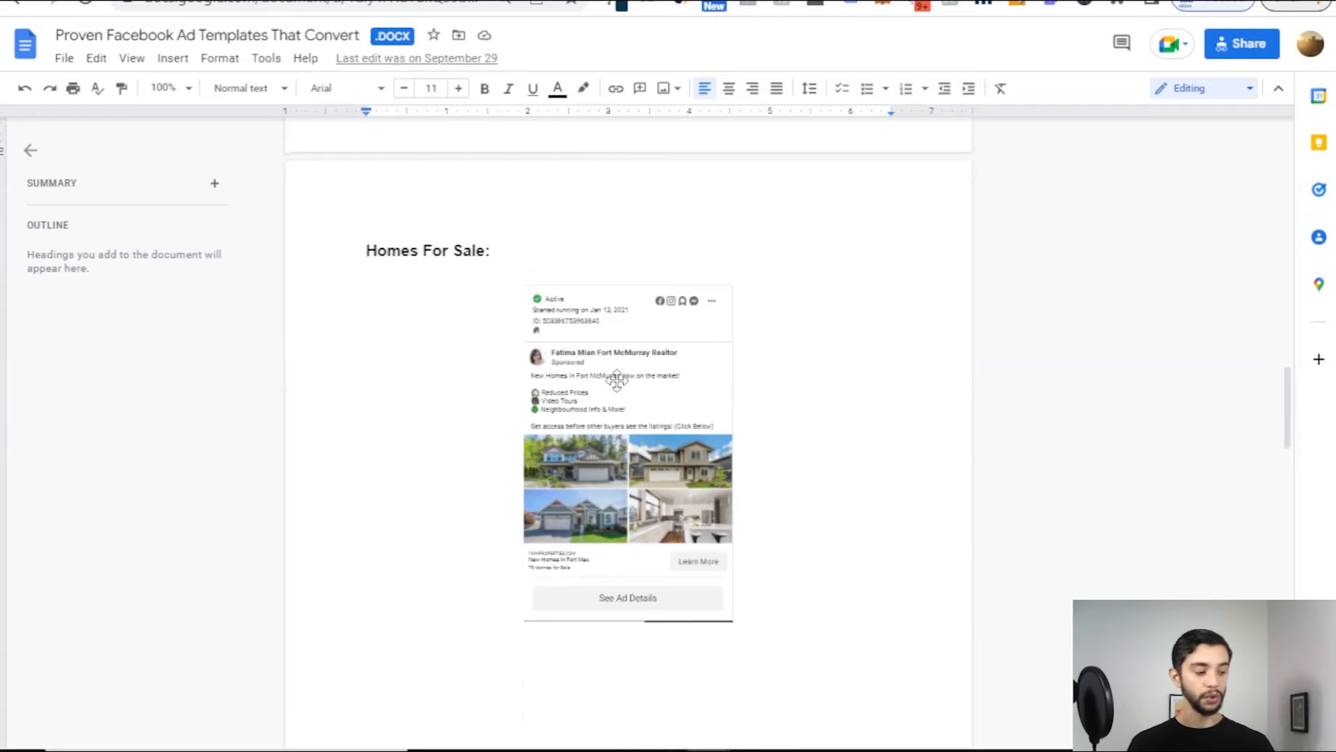
pyautogui.scroll(12, 650, 425)
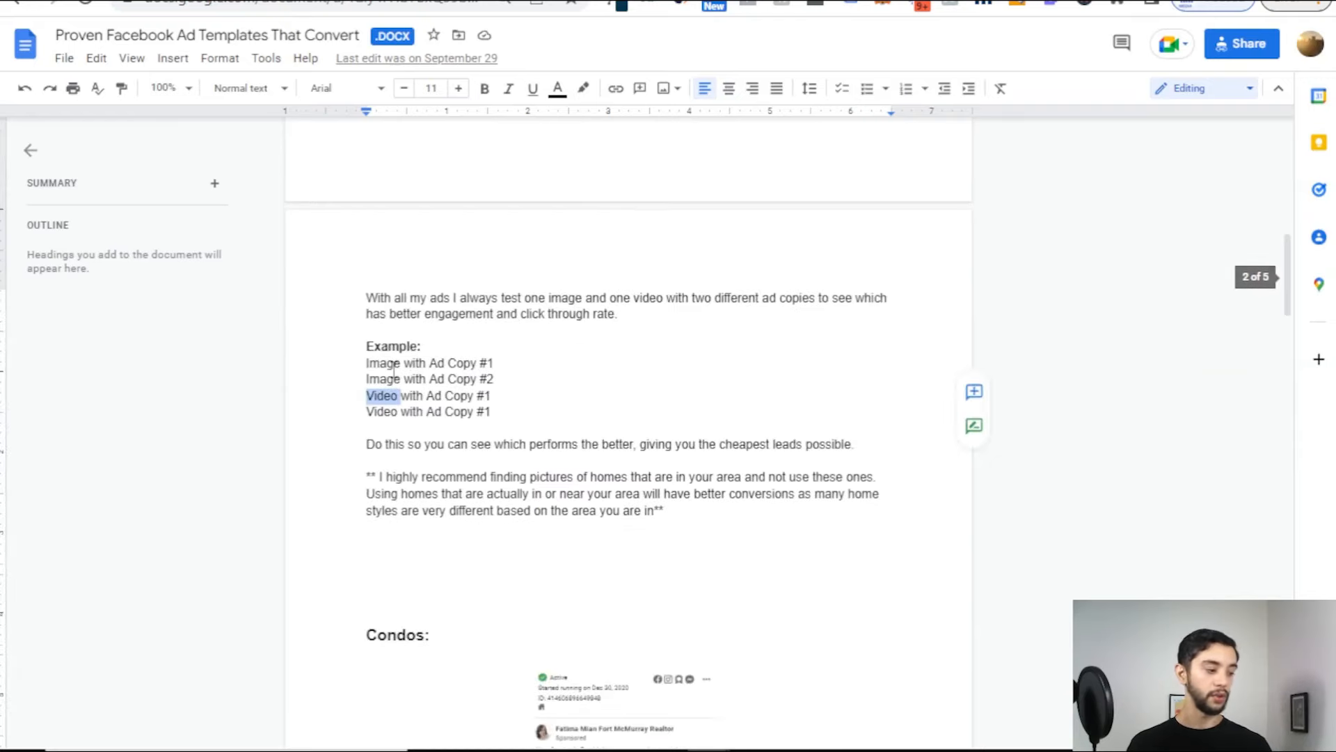
# Step: Highlight the Image with Ad Copy and Video with Ad Copy lines
pyautogui.moveTo(355, 361); pyautogui.dragTo(549, 379)
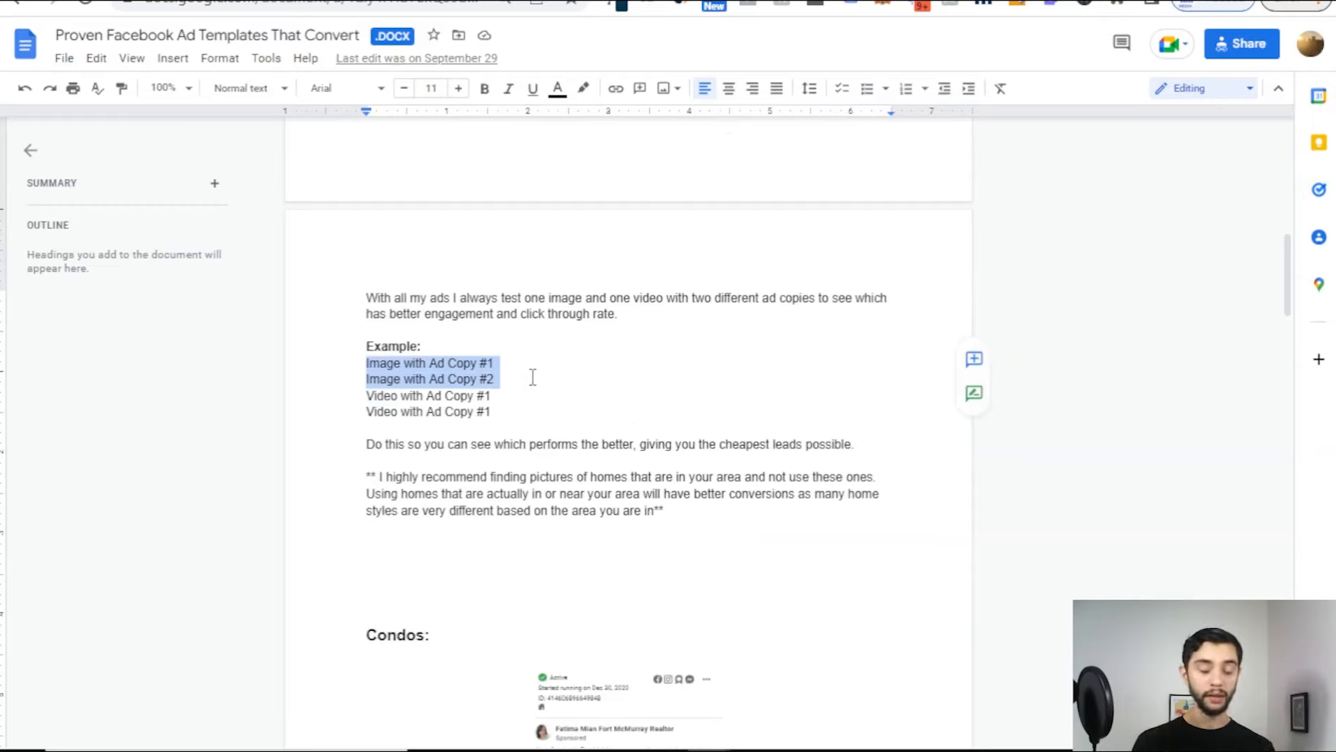
pyautogui.moveTo(343, 393); pyautogui.dragTo(499, 415)
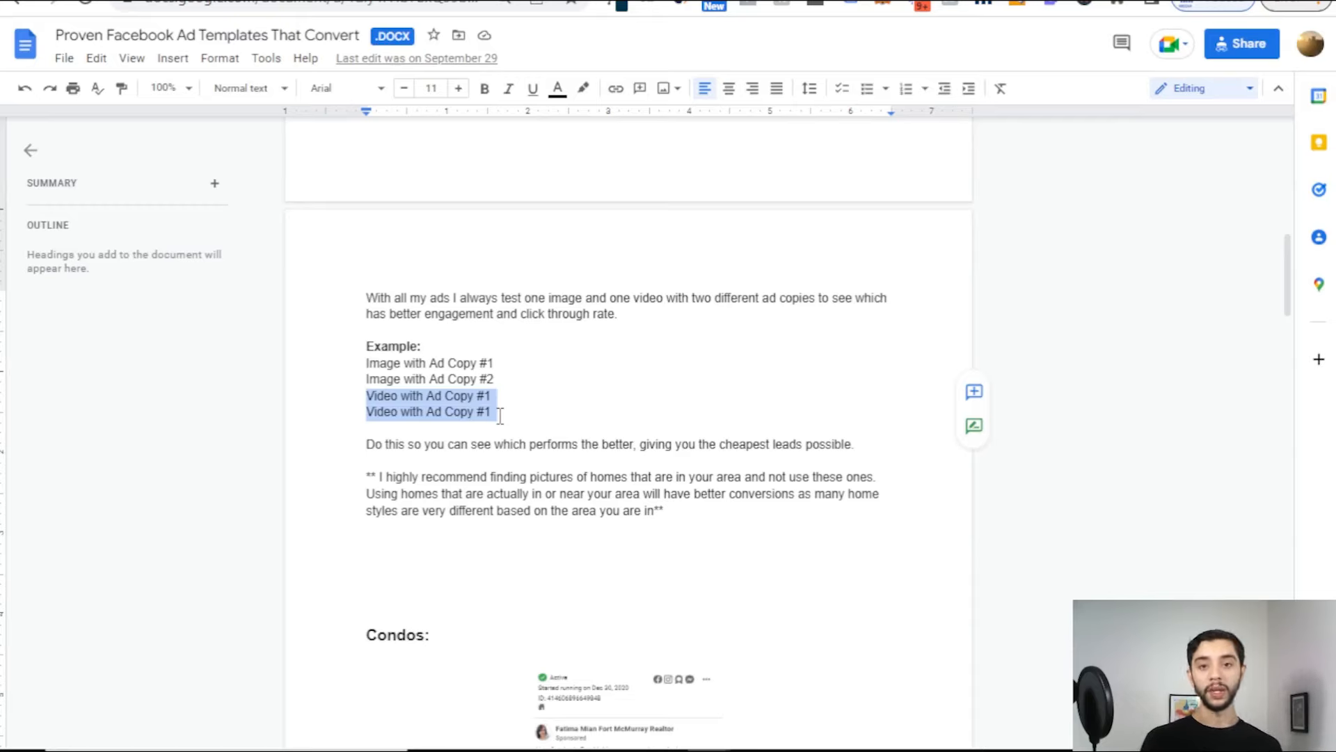
pyautogui.scroll(-2, 494, 362)
pyautogui.click(516, 315)
# Step: Highlight the homes recommendation paragraph
pyautogui.click(480, 354)
pyautogui.scroll(-3, 480, 351)
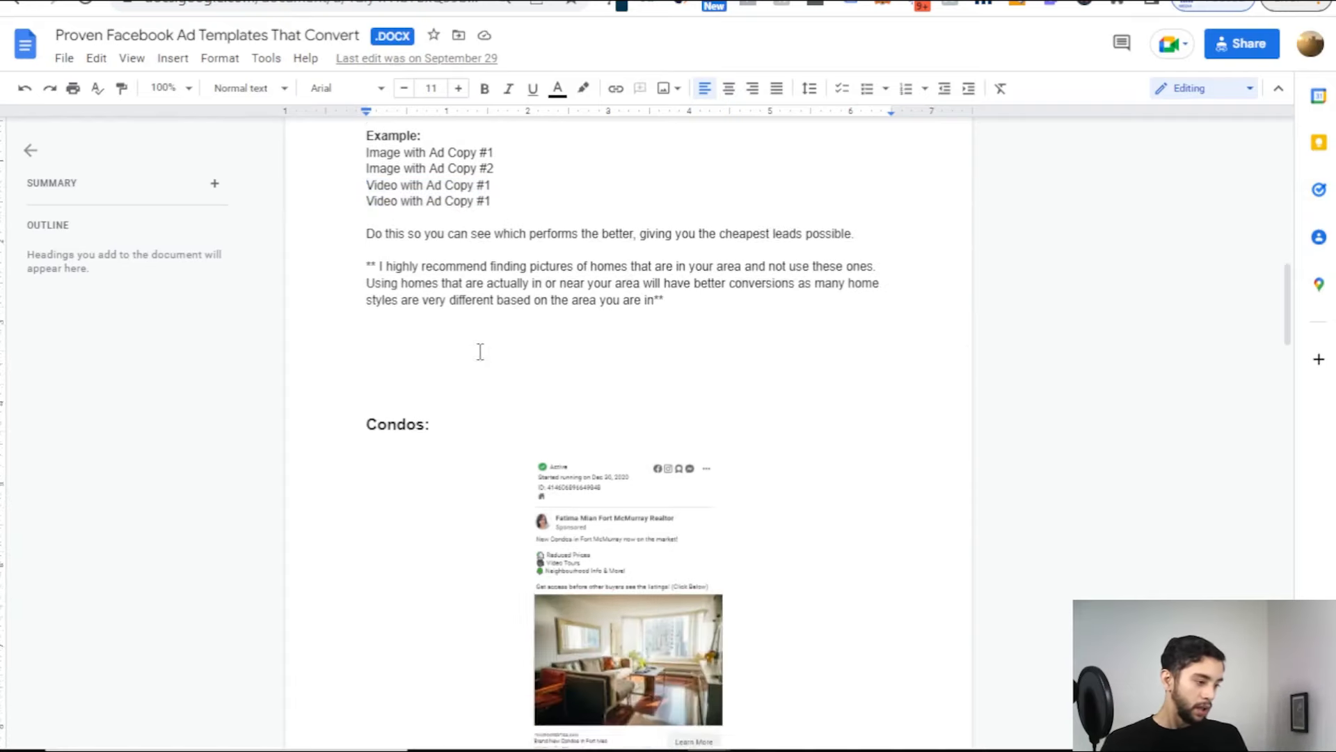
pyautogui.scroll(2, 406, 188)
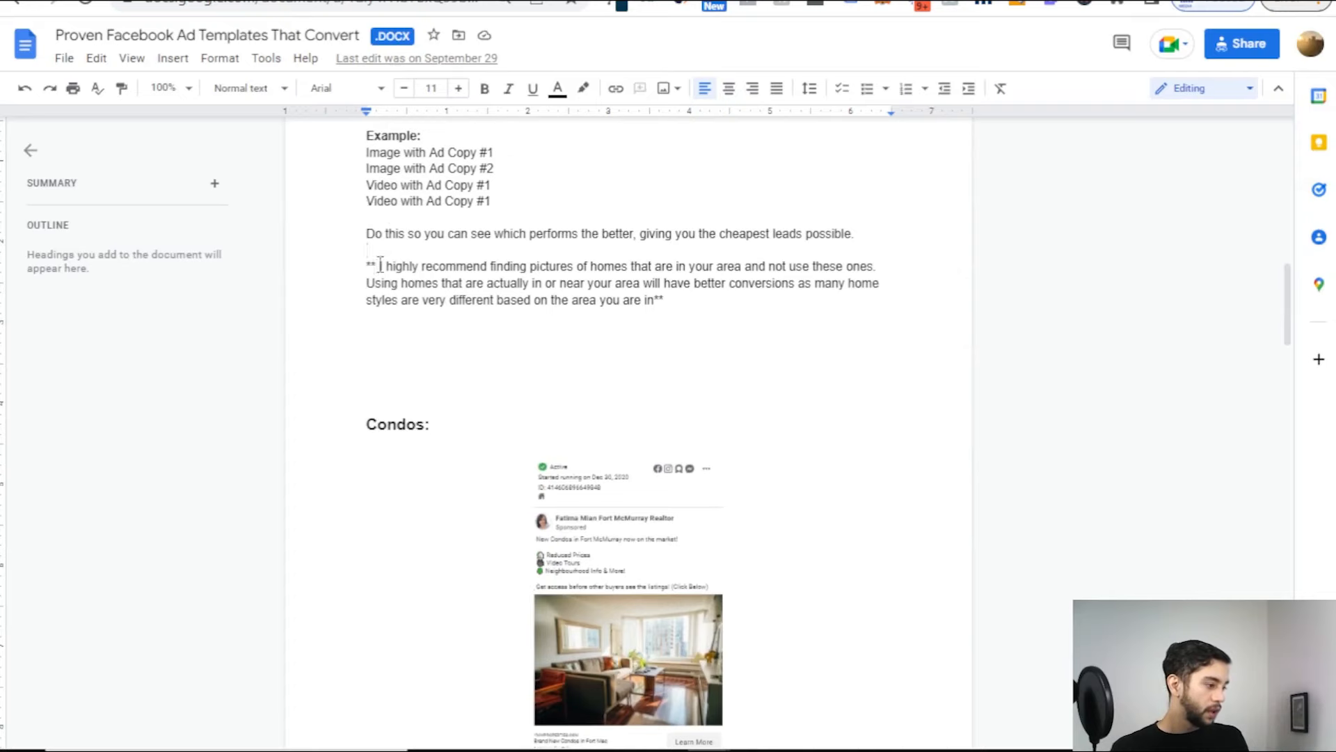
pyautogui.moveTo(376, 266); pyautogui.dragTo(441, 271)
pyautogui.click(572, 268)
pyautogui.scroll(3, 487, 278)
pyautogui.scroll(-3, 626, 299)
pyautogui.moveTo(376, 268); pyautogui.dragTo(689, 299)
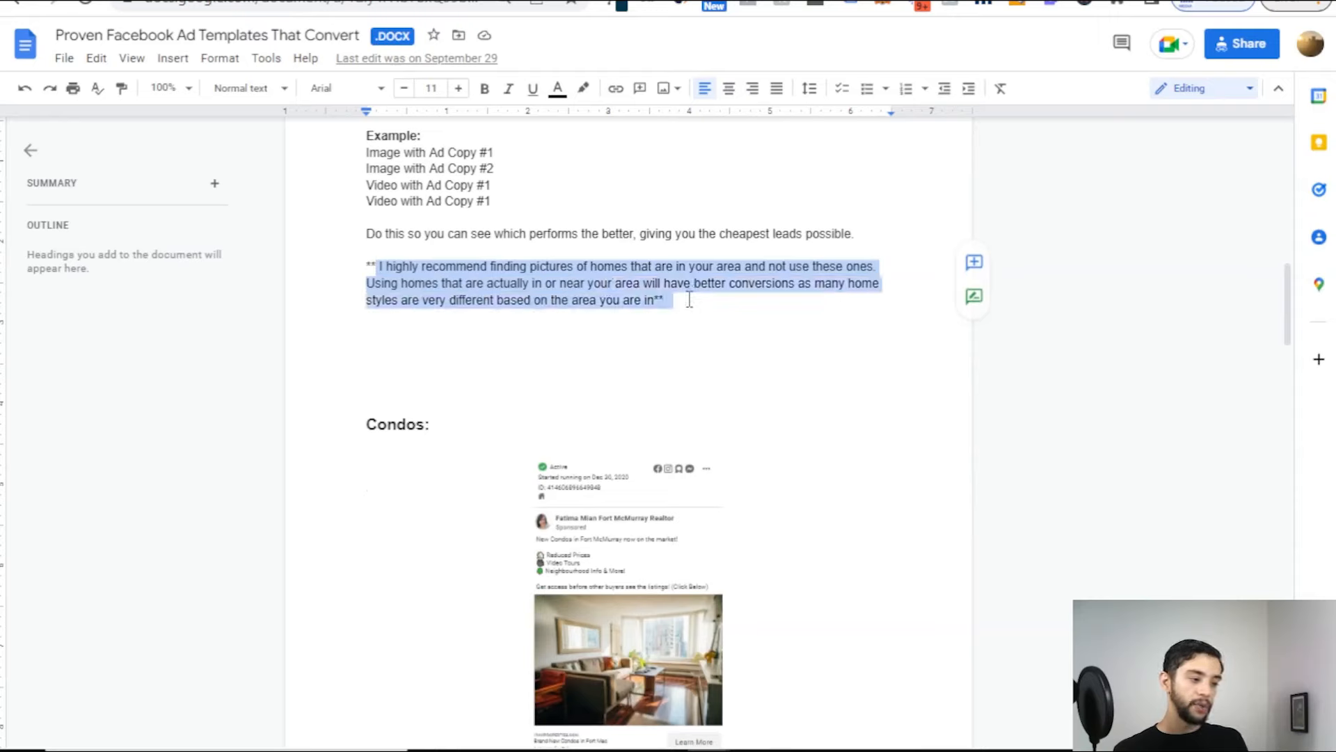
pyautogui.click(689, 299)
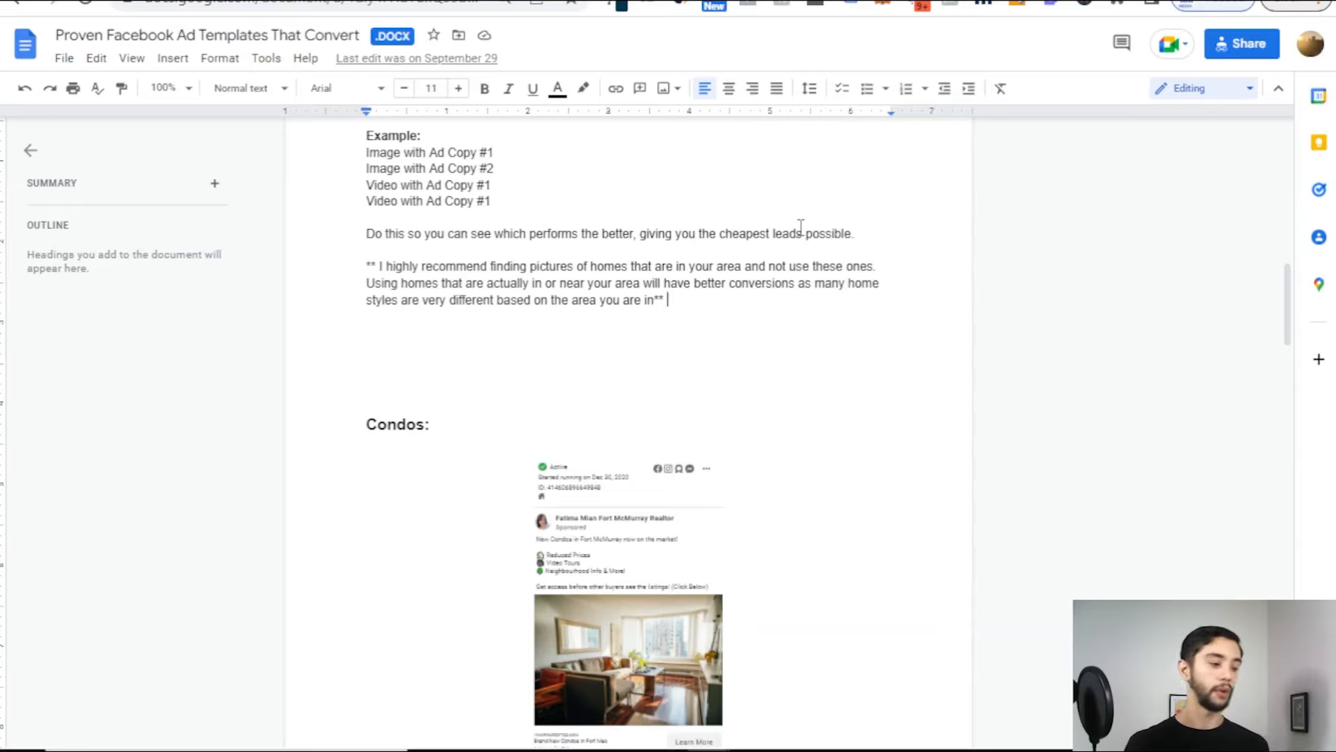
# Step: Scroll down to the Homes For Sale example ad on page 3
pyautogui.scroll(-3, 664, 271)
pyautogui.scroll(-3, 572, 275)
pyautogui.scroll(3, 487, 301)
pyautogui.scroll(-10, 486, 301)
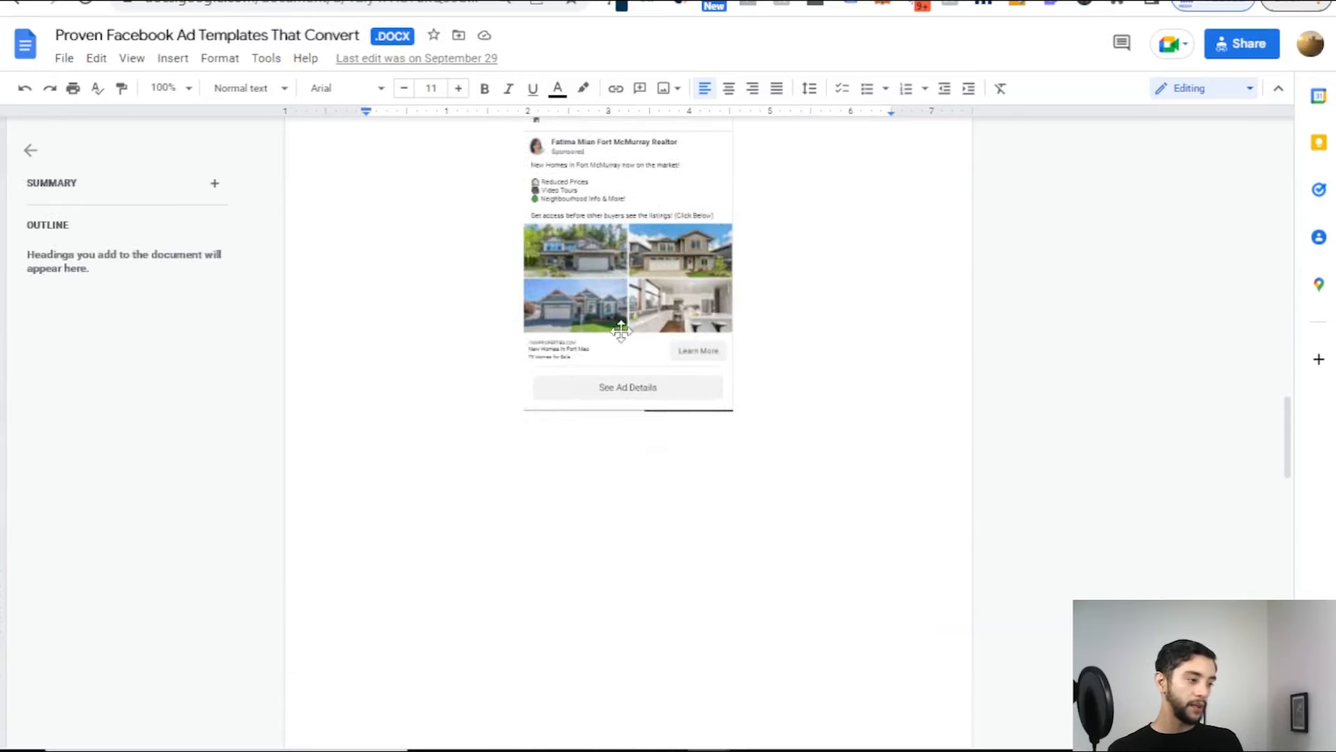
pyautogui.scroll(2, 621, 330)
pyautogui.scroll(-1, 557, 348)
pyautogui.scroll(-15, 500, 409)
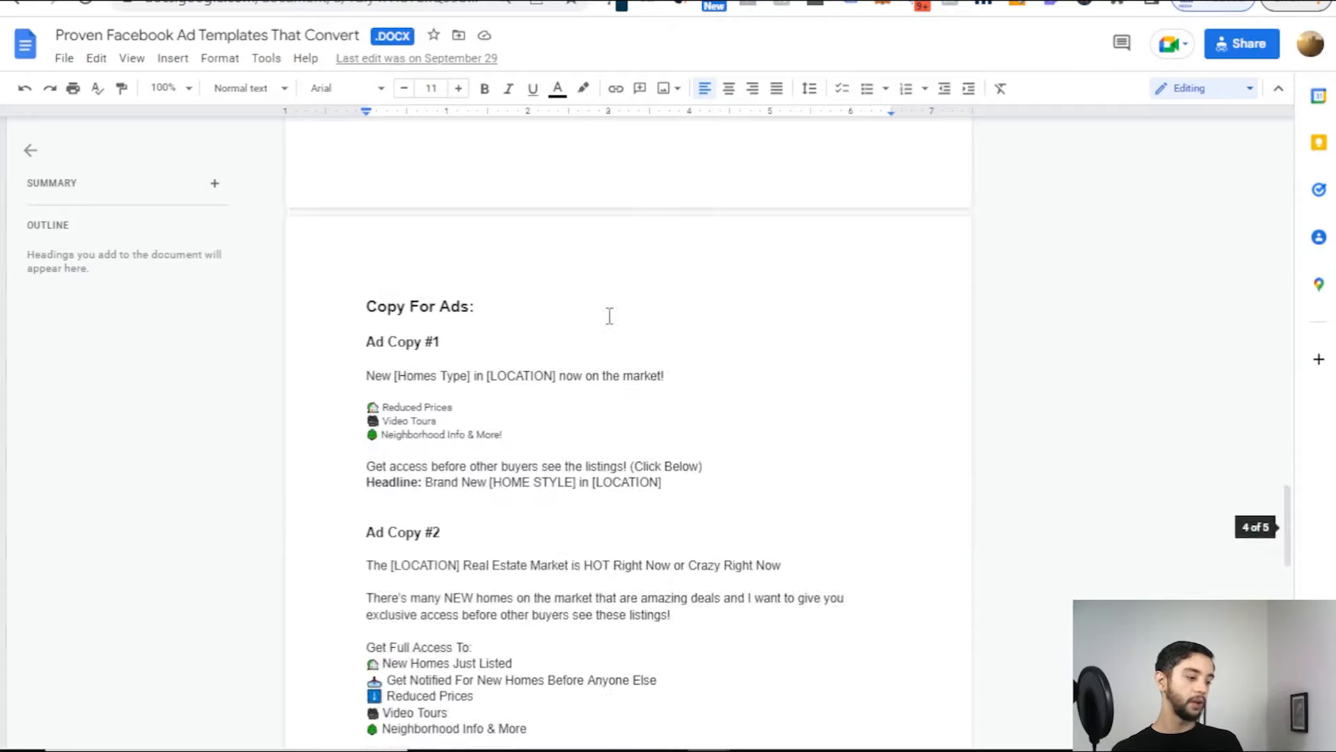
pyautogui.scroll(6, 731, 462)
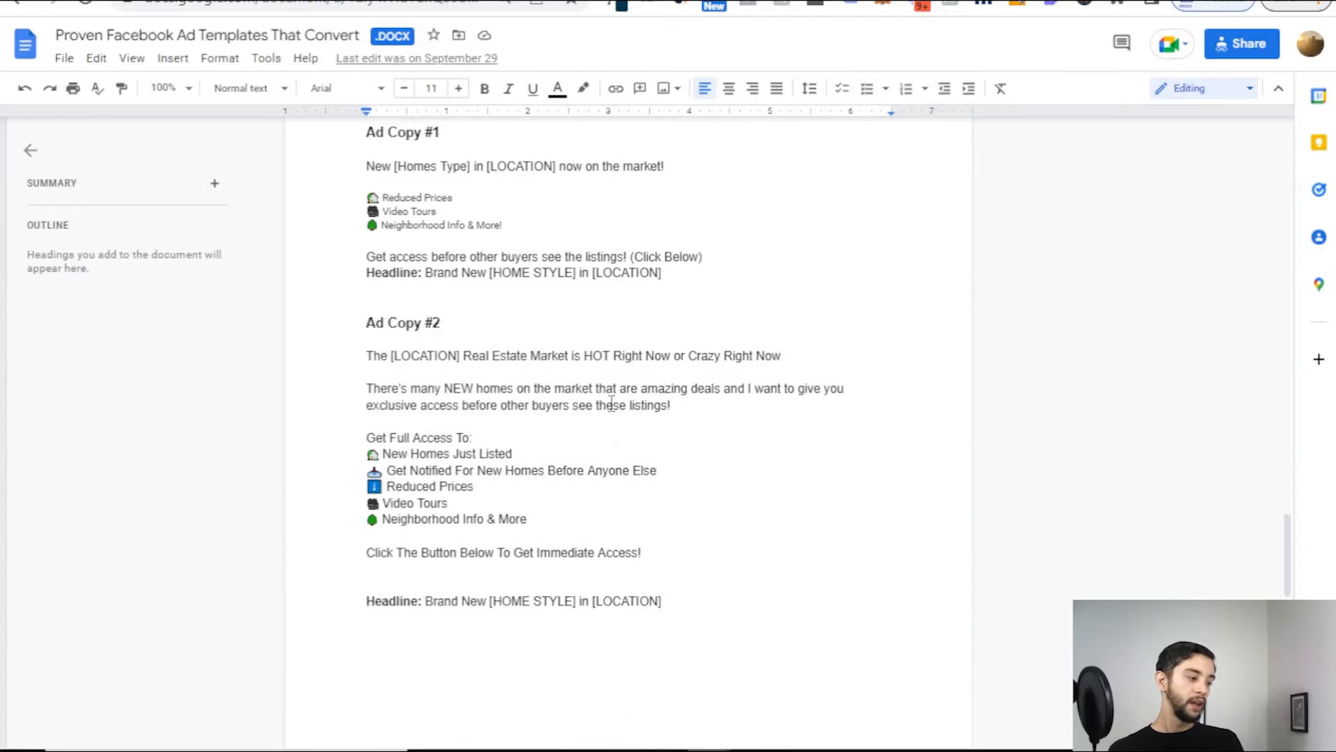
pyautogui.scroll(5, 369, 457)
pyautogui.moveTo(345, 452); pyautogui.dragTo(710, 594)
pyautogui.click(703, 595)
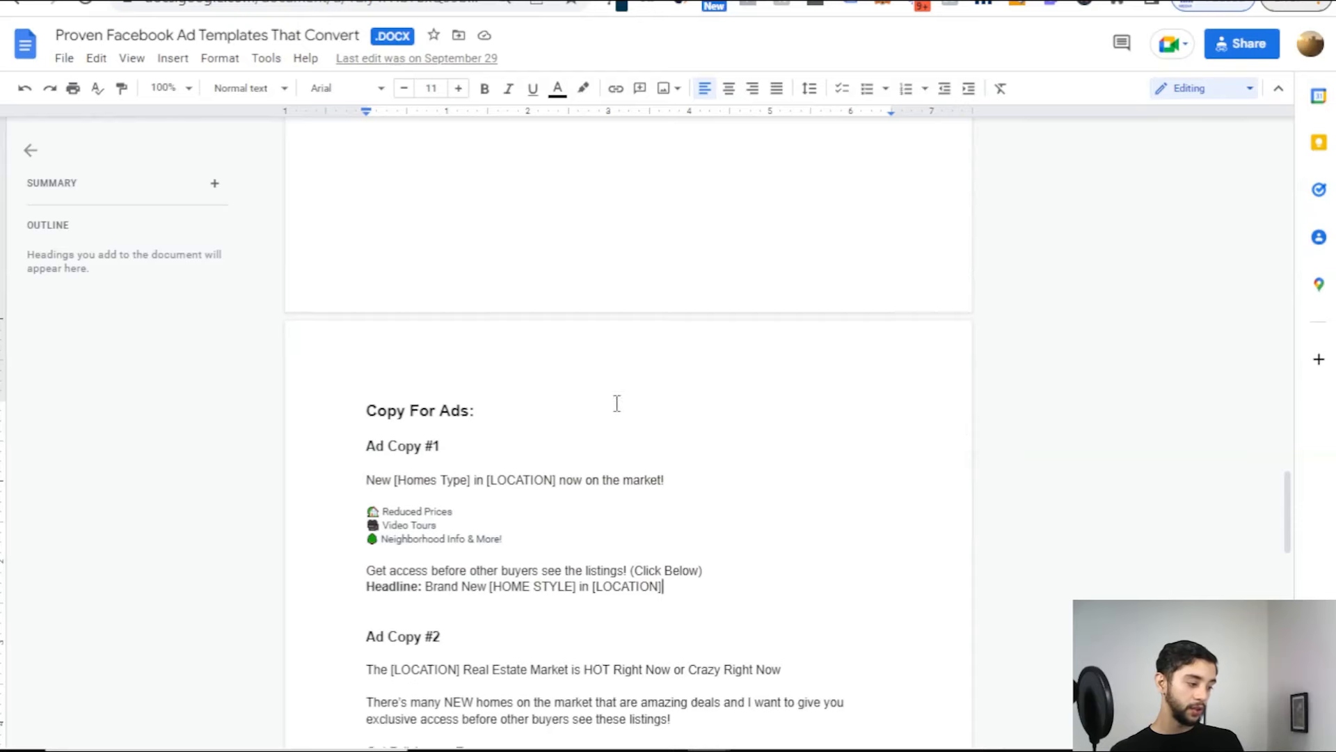
pyautogui.scroll(-3, 460, 379)
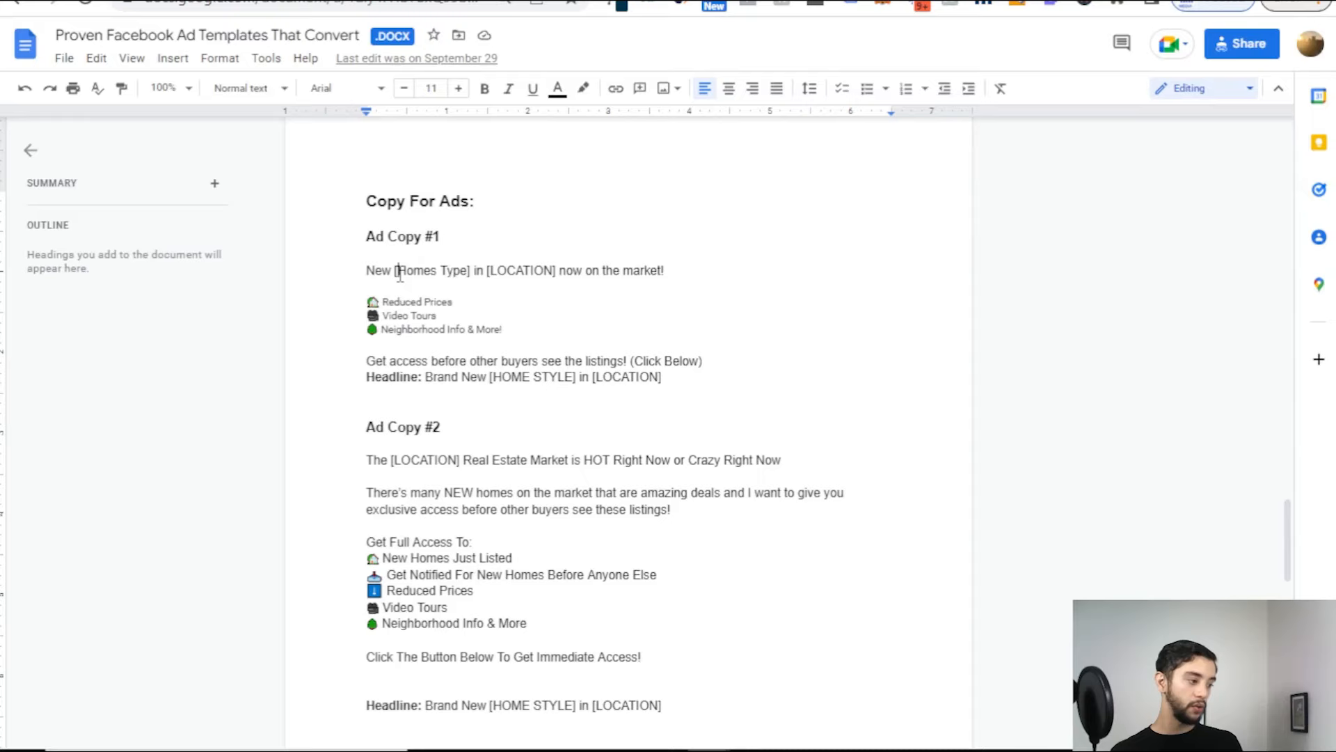
pyautogui.moveTo(392, 273); pyautogui.dragTo(475, 275)
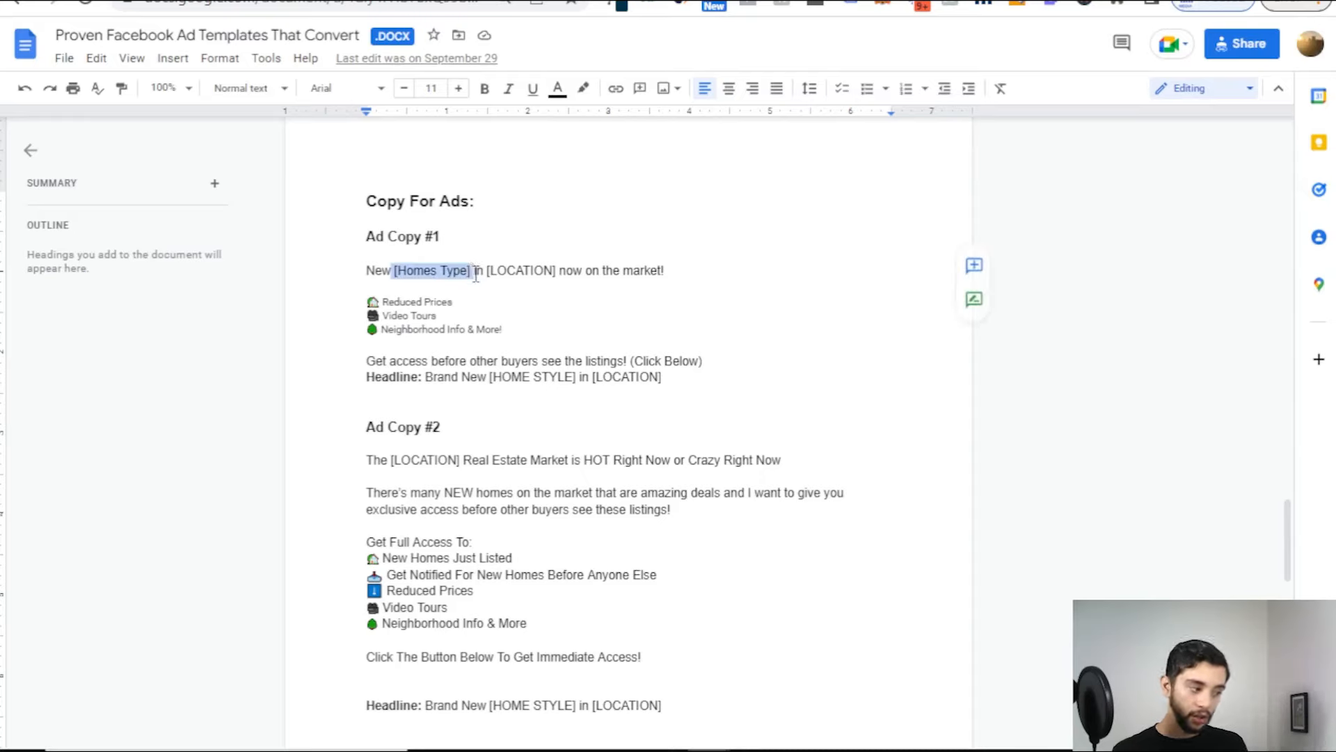
pyautogui.click(468, 273)
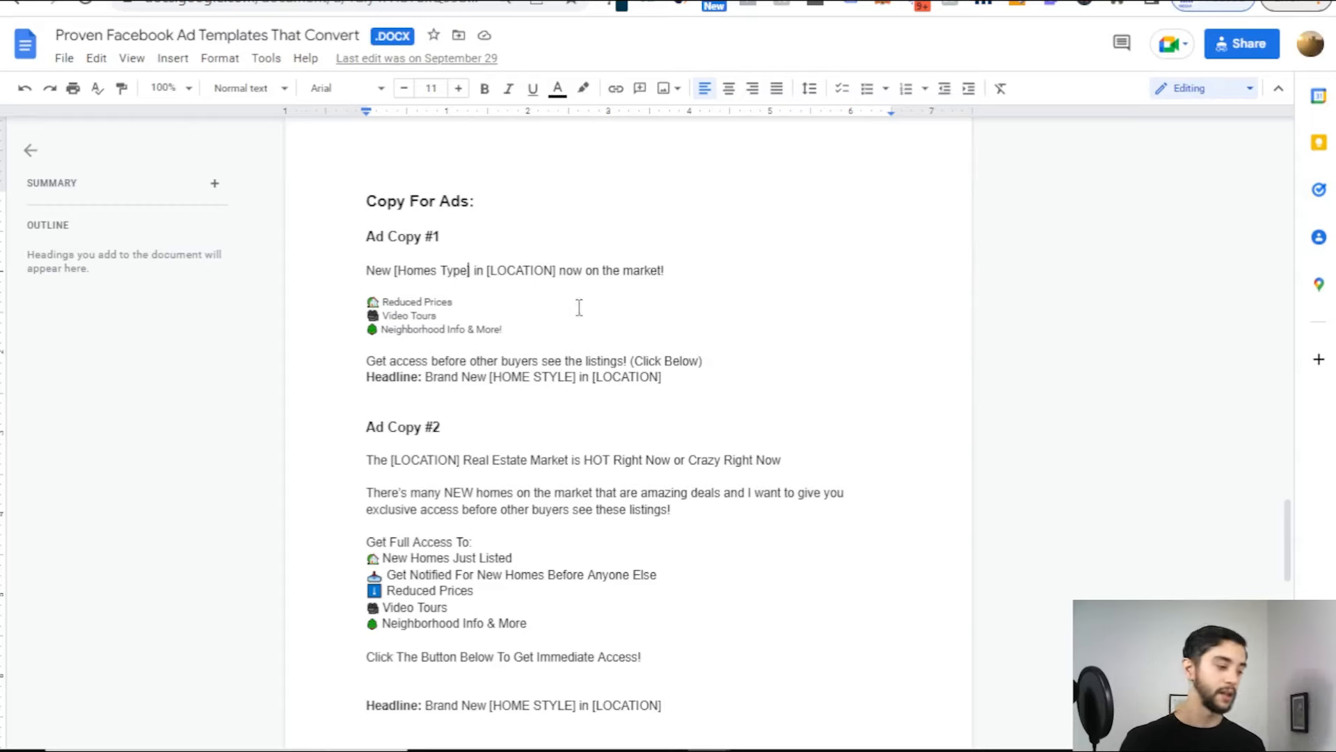
pyautogui.moveTo(389, 261); pyautogui.dragTo(557, 270)
pyautogui.click(507, 270)
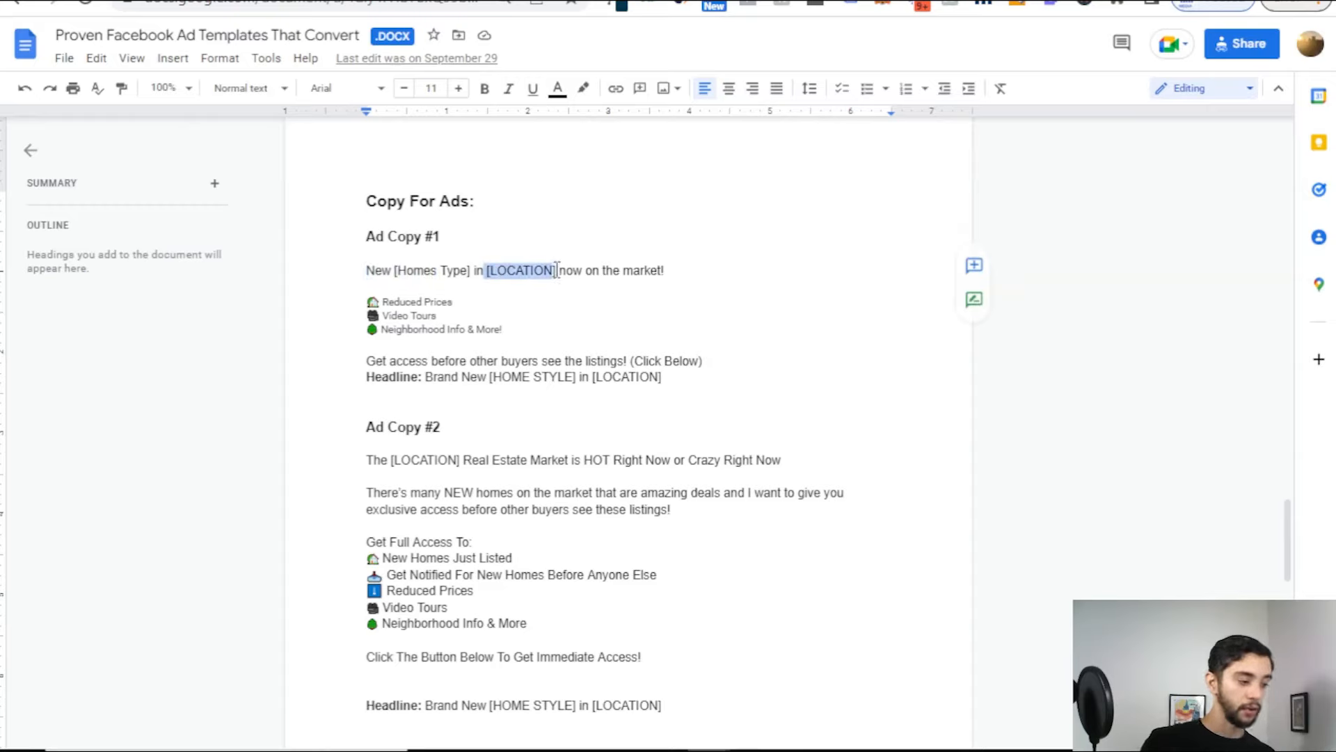
pyautogui.moveTo(455, 377); pyautogui.dragTo(590, 391)
pyautogui.click(427, 380)
pyautogui.click(604, 363)
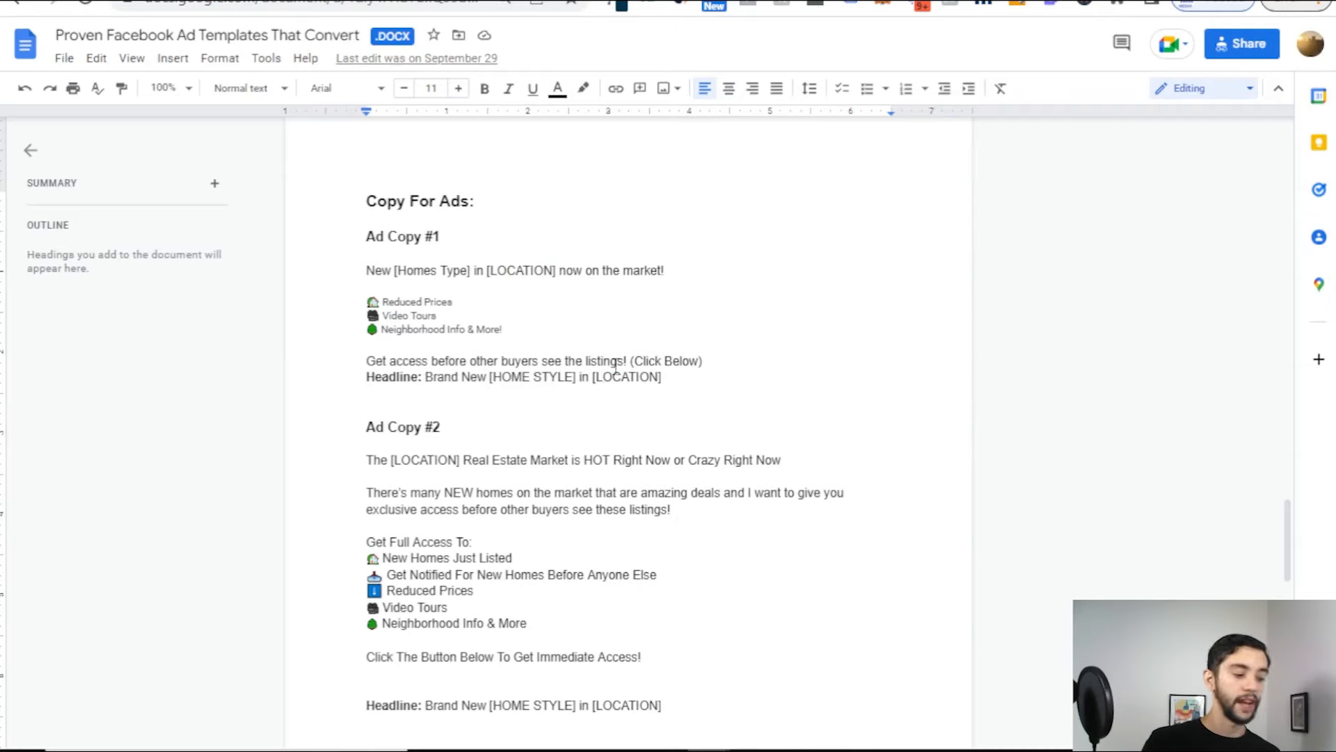
pyautogui.scroll(-3, 566, 360)
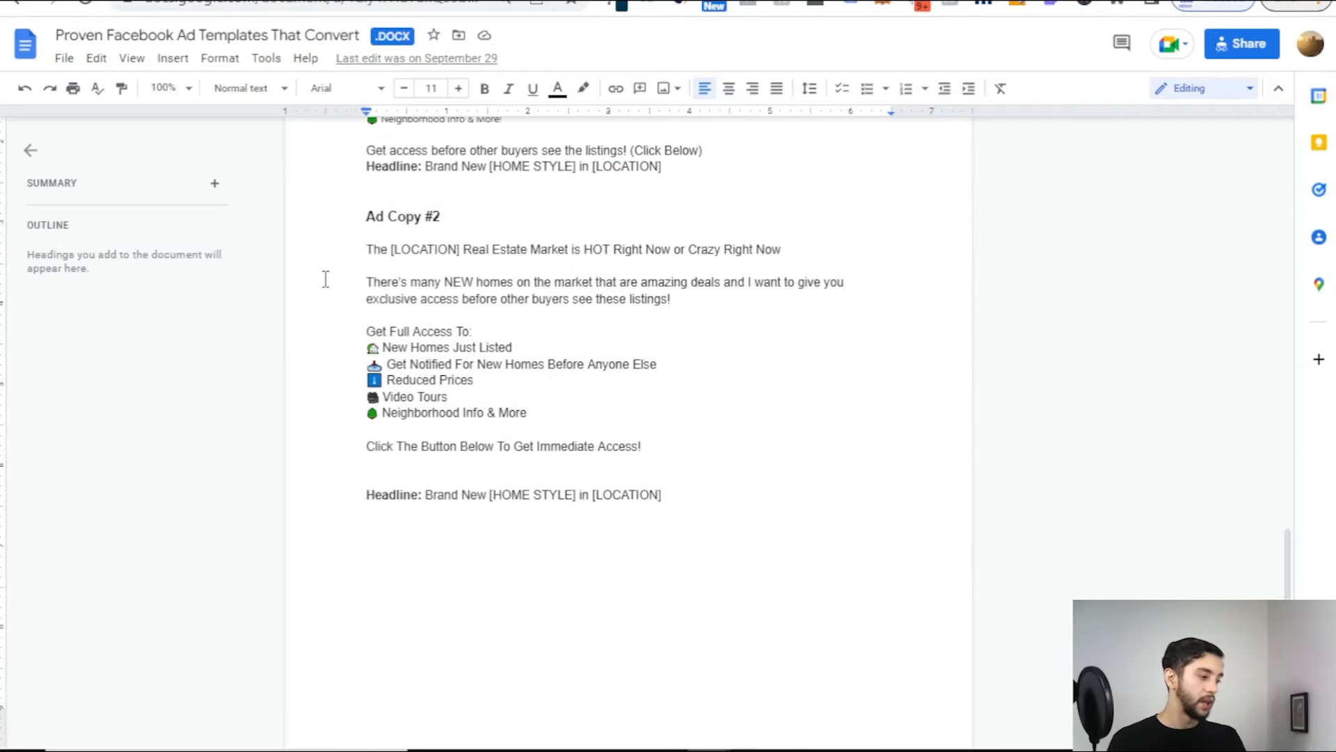
pyautogui.moveTo(366, 249); pyautogui.dragTo(551, 250)
pyautogui.click(492, 249)
pyautogui.doubleClick(430, 250)
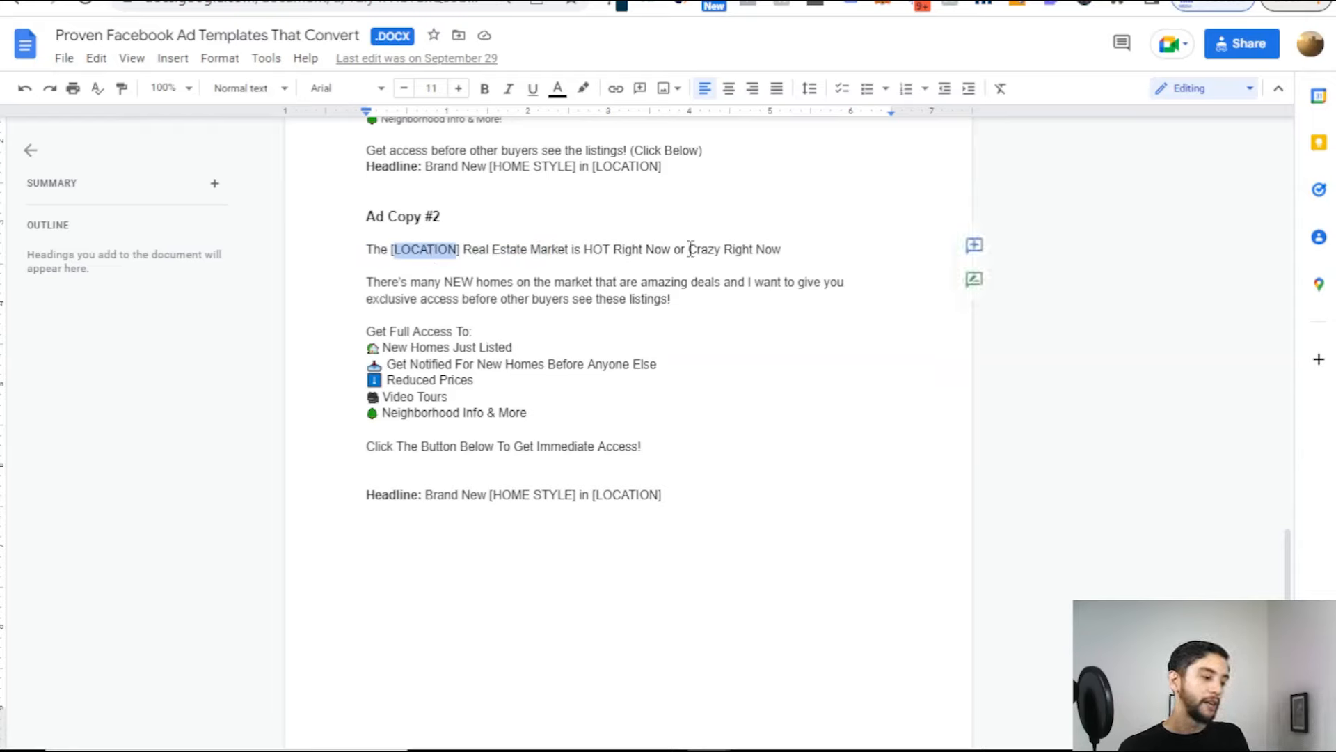
pyautogui.moveTo(583, 250); pyautogui.dragTo(633, 251)
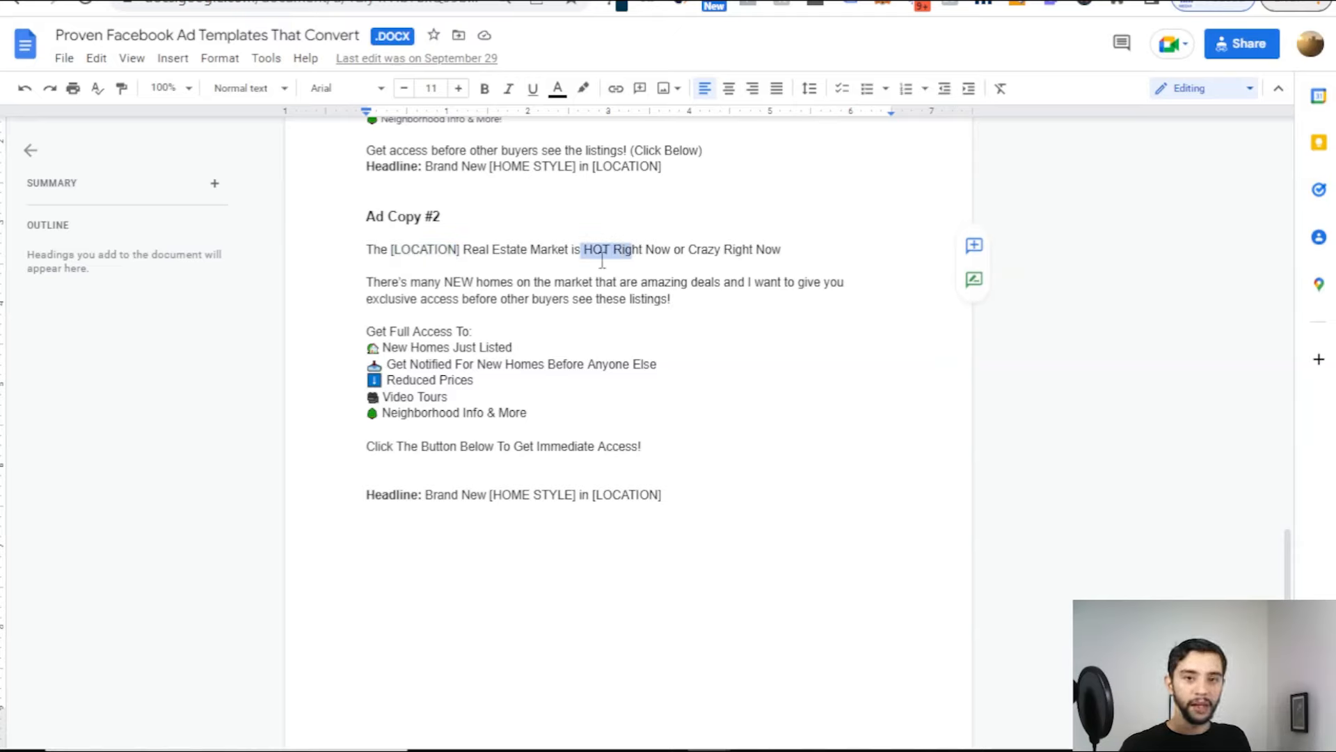
pyautogui.click(604, 250)
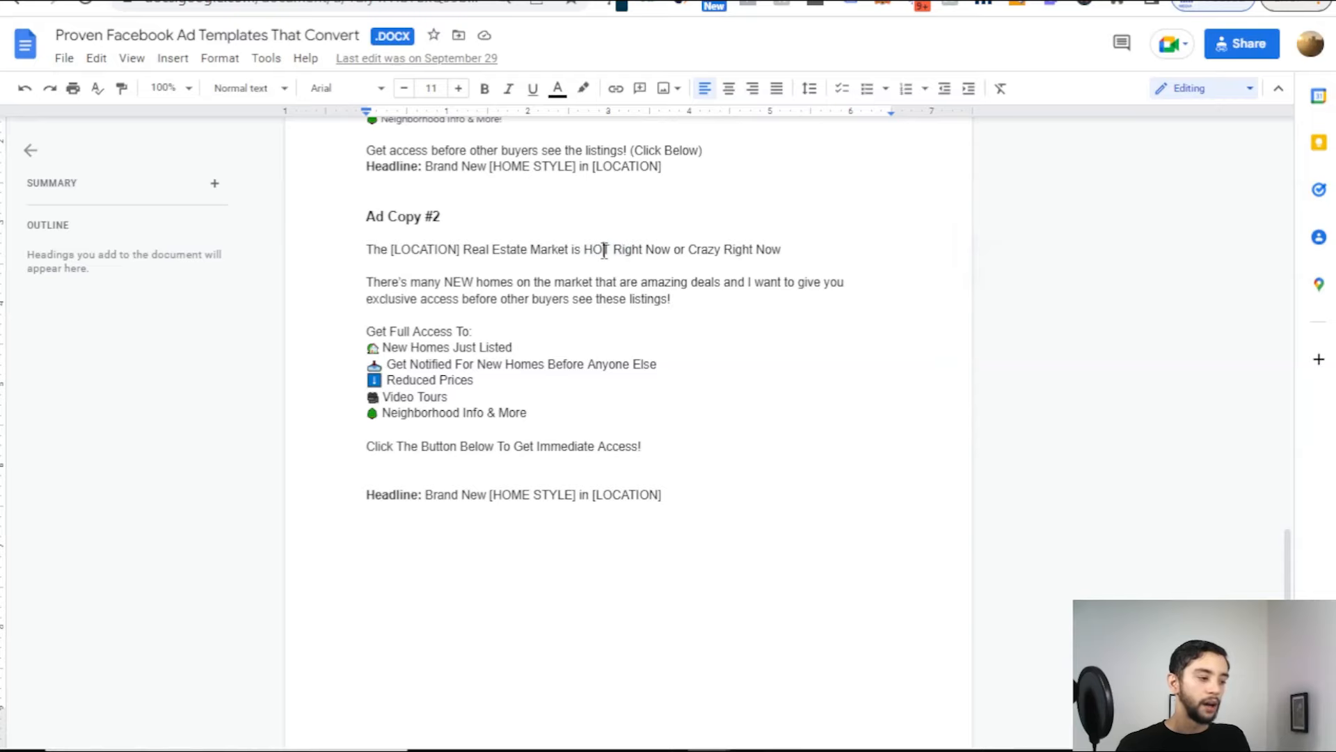
pyautogui.doubleClick(588, 240)
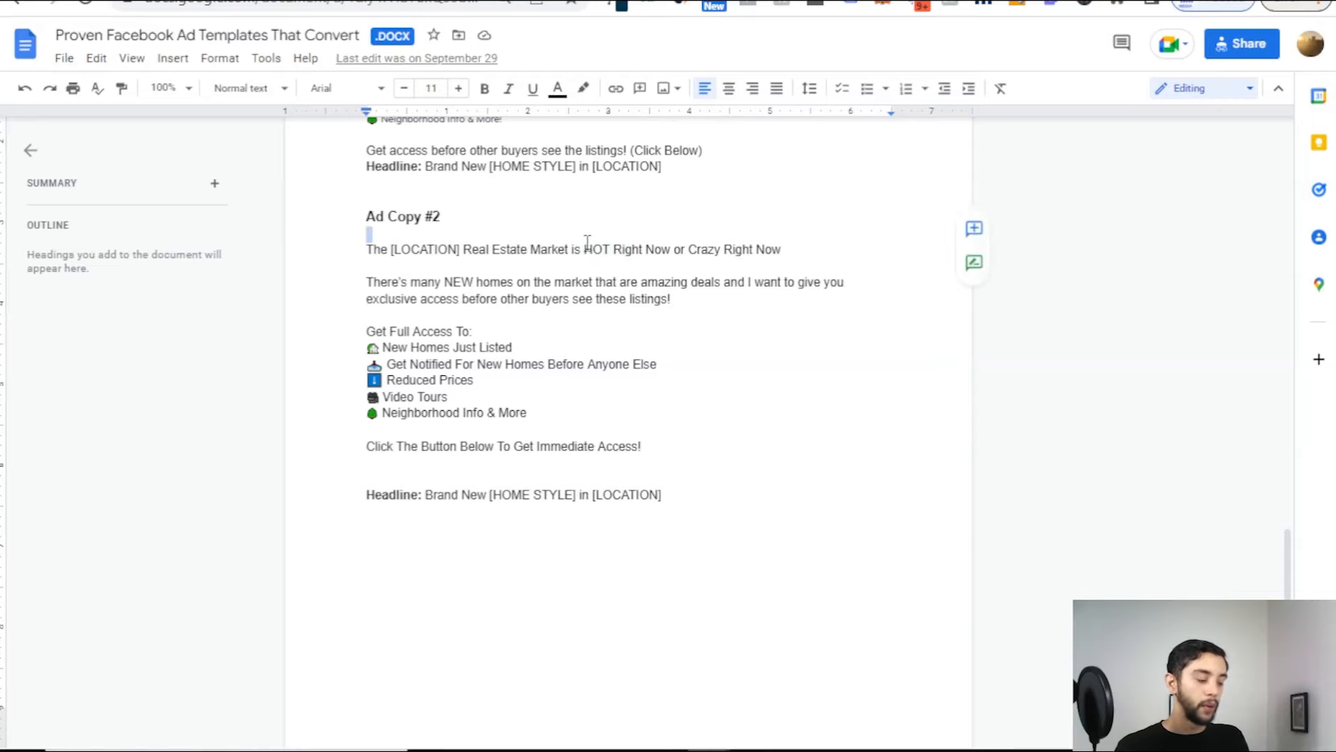
pyautogui.click(588, 249)
pyautogui.moveTo(587, 252); pyautogui.dragTo(788, 250)
pyautogui.click(789, 251)
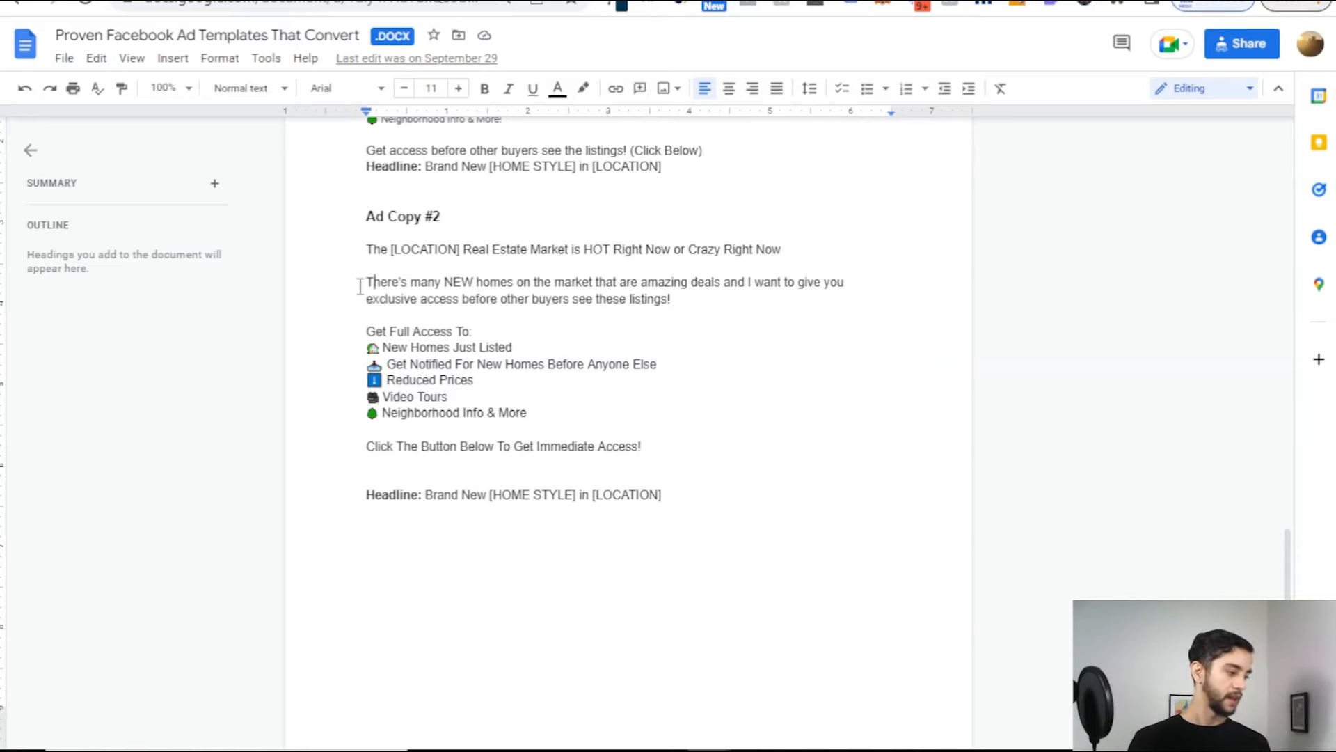
pyautogui.moveTo(361, 284)
pyautogui.mouseDown()
pyautogui.moveTo(685, 282)
pyautogui.moveTo(694, 294)
pyautogui.moveTo(680, 282)
pyautogui.moveTo(743, 282)
pyautogui.moveTo(727, 304)
pyautogui.moveTo(418, 268)
pyautogui.moveTo(365, 297)
pyautogui.mouseUp()
pyautogui.click(675, 301)
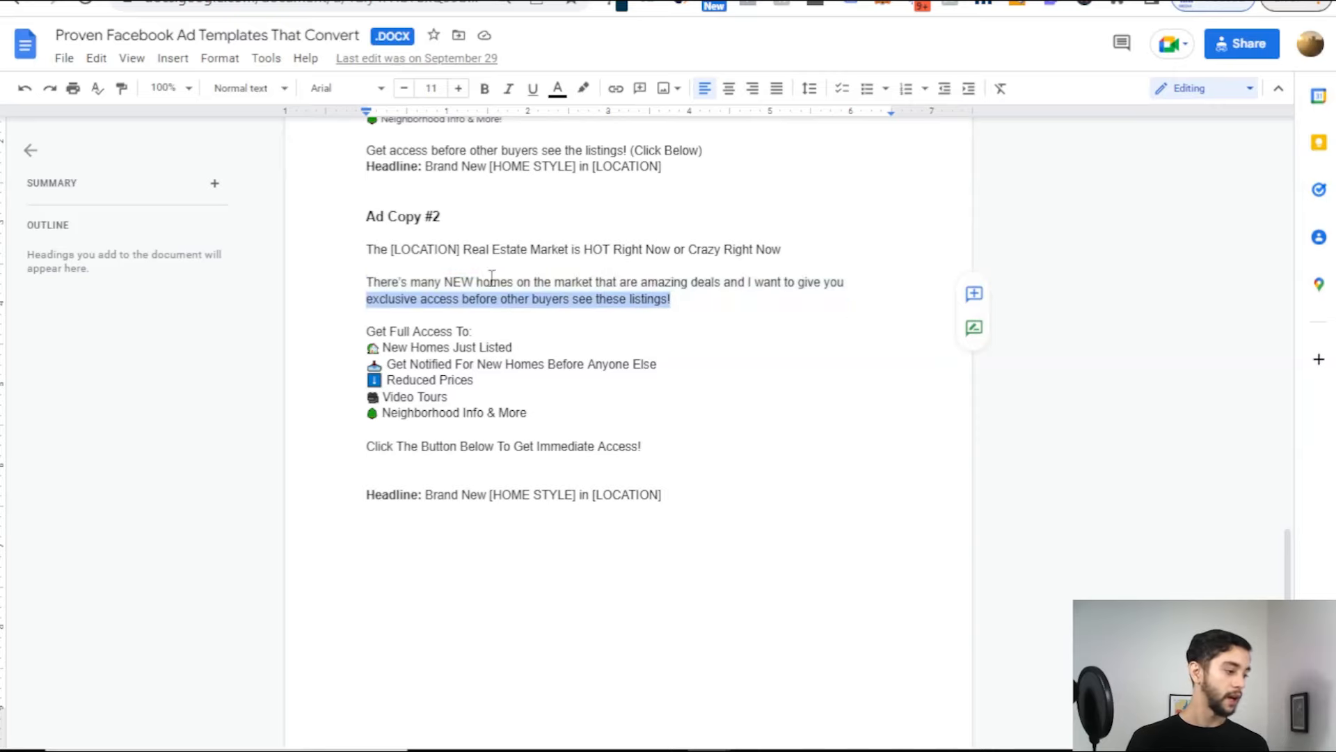
pyautogui.click(441, 299)
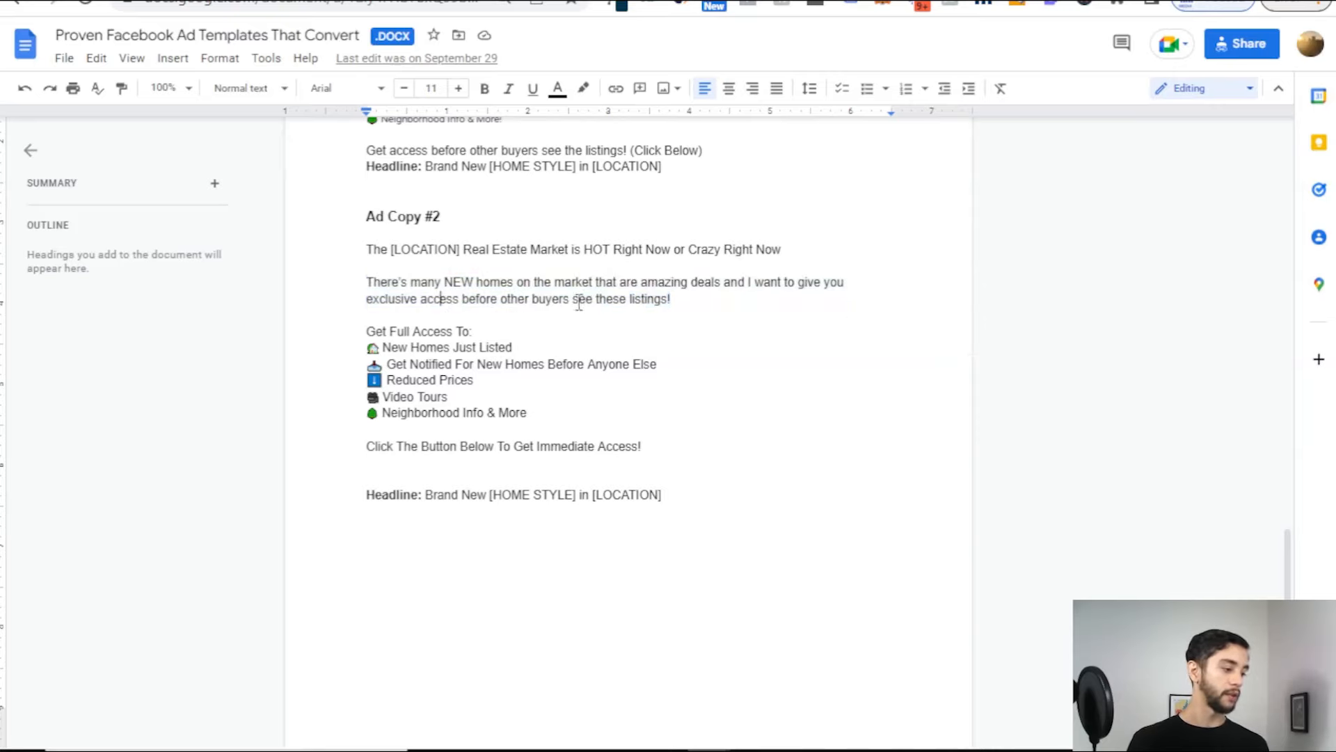
pyautogui.scroll(-3, 674, 307)
pyautogui.moveTo(385, 226); pyautogui.dragTo(527, 274)
pyautogui.click(533, 291)
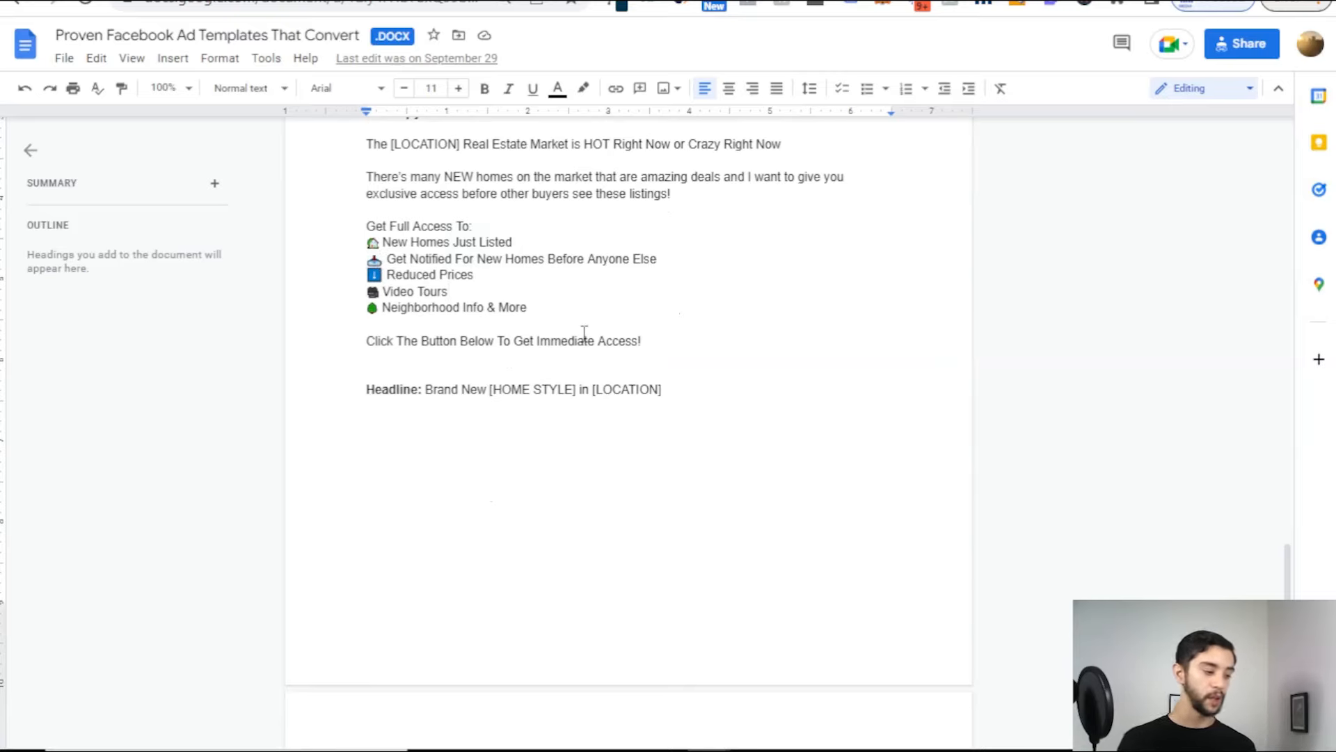
pyautogui.scroll(-4, 662, 337)
pyautogui.scroll(4, 662, 336)
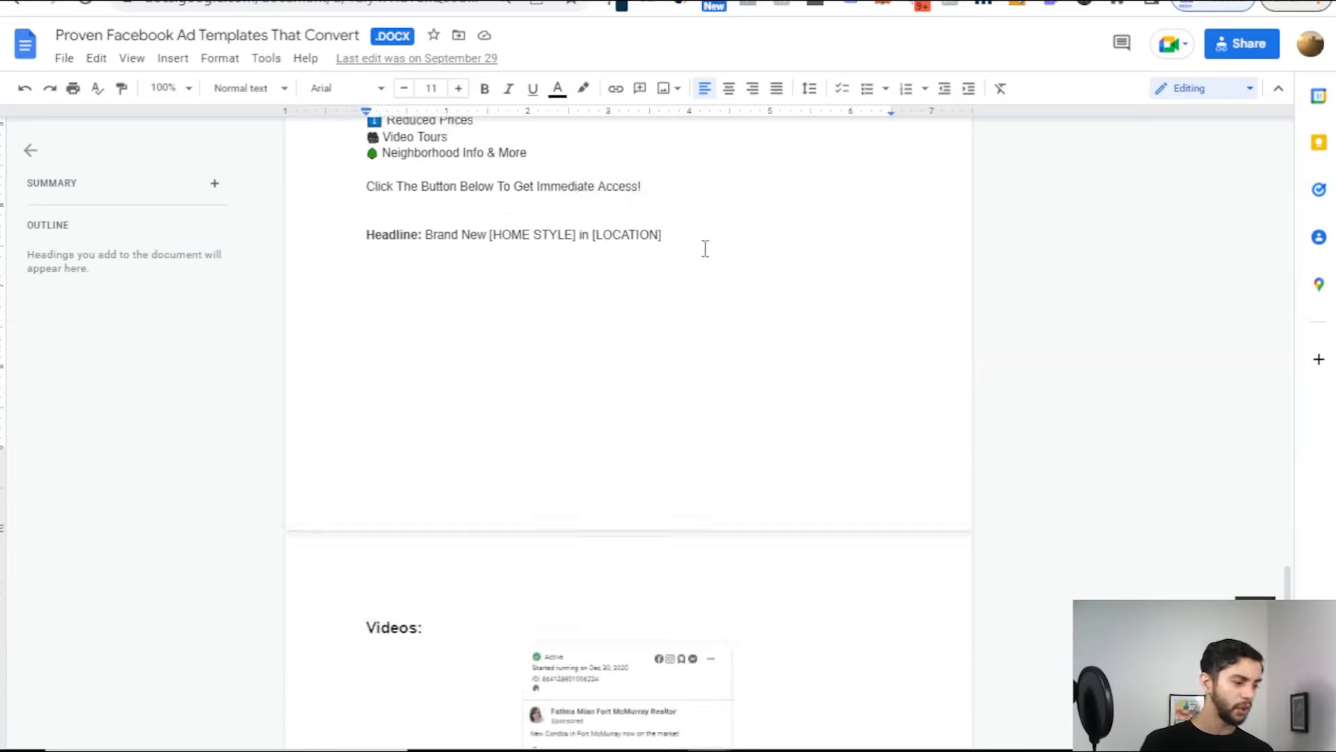
# Step: Review the Homes For Sale example ad image in the document
pyautogui.moveTo(665, 388); pyautogui.dragTo(442, 193)
pyautogui.scroll(3, 462, 277)
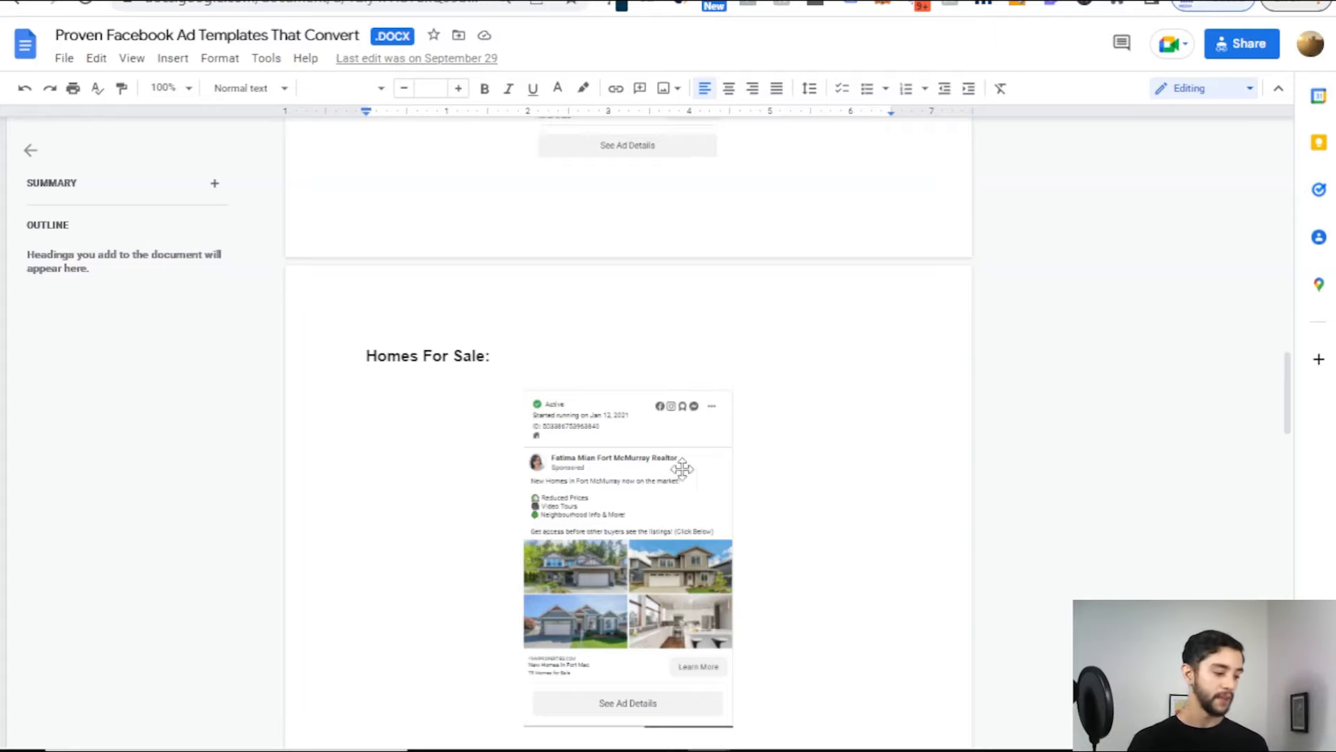
pyautogui.scroll(-3, 680, 468)
pyautogui.click(686, 335)
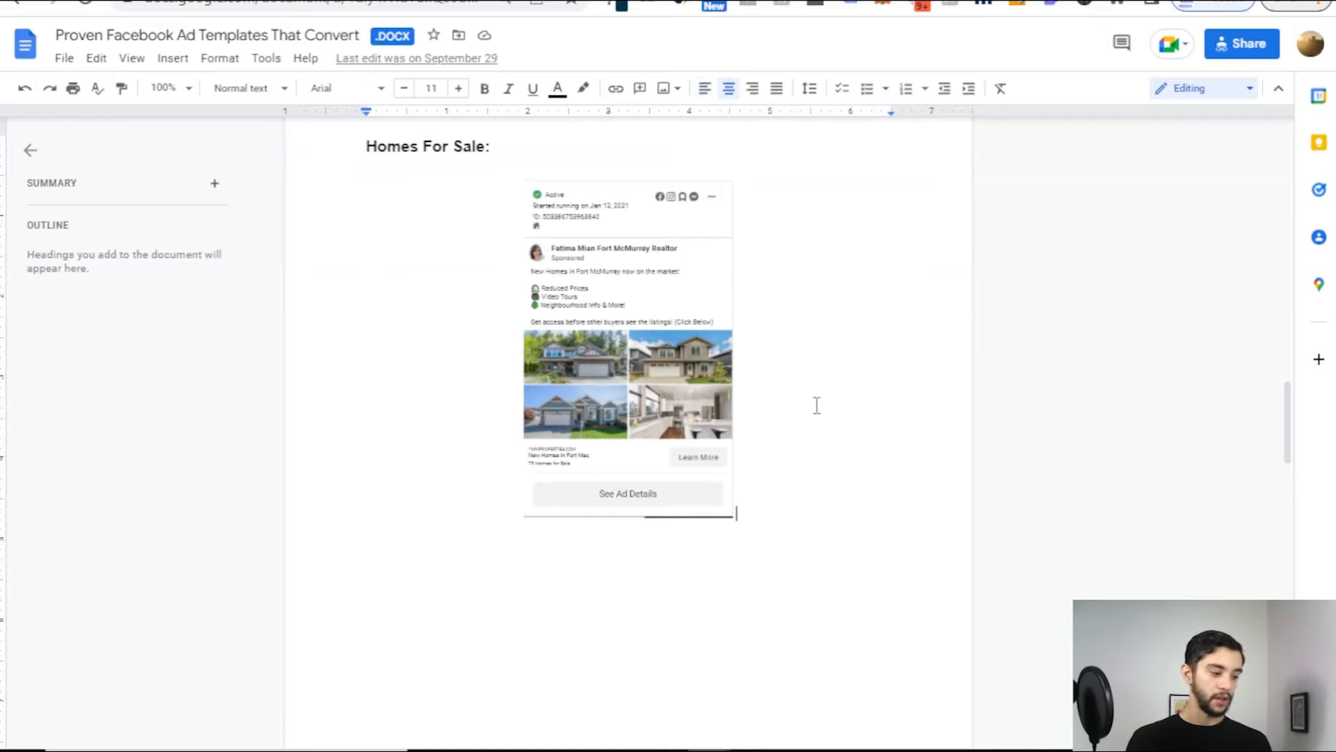
pyautogui.scroll(-10, 815, 403)
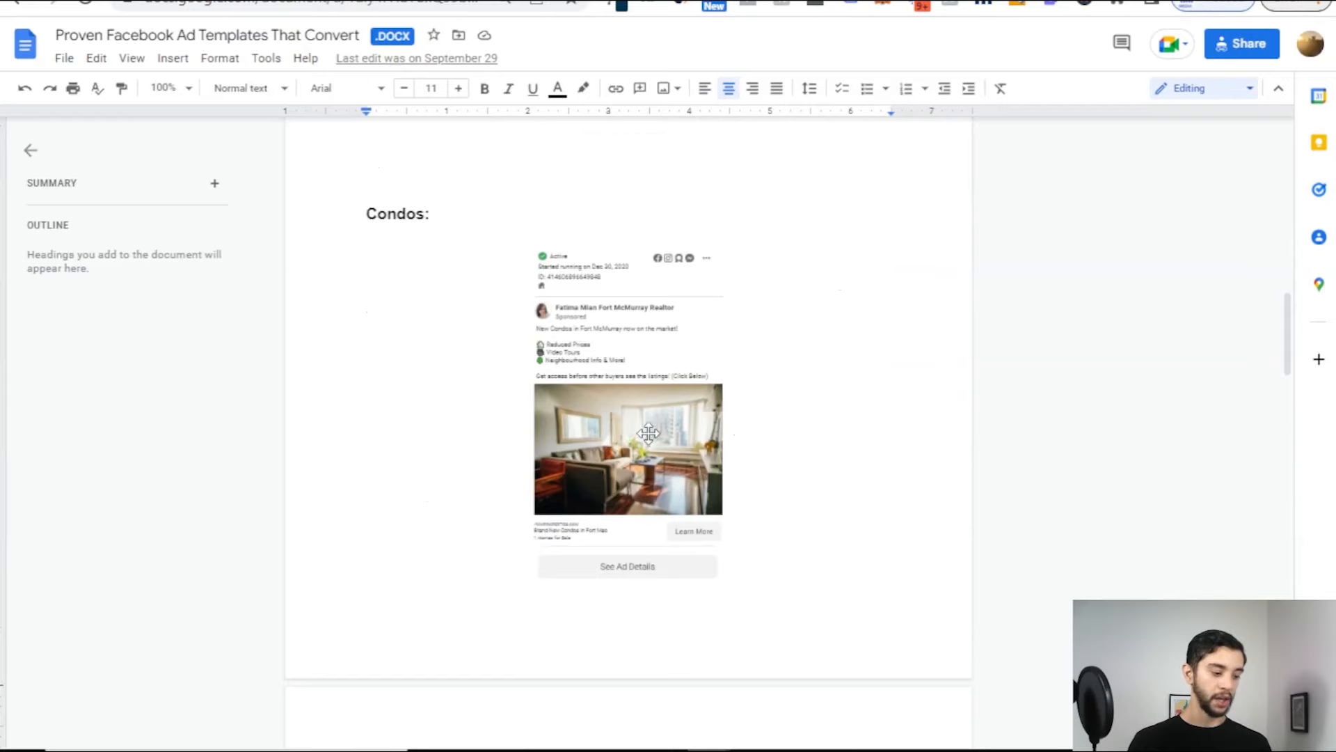
pyautogui.scroll(12, 648, 433)
pyautogui.scroll(-2, 648, 397)
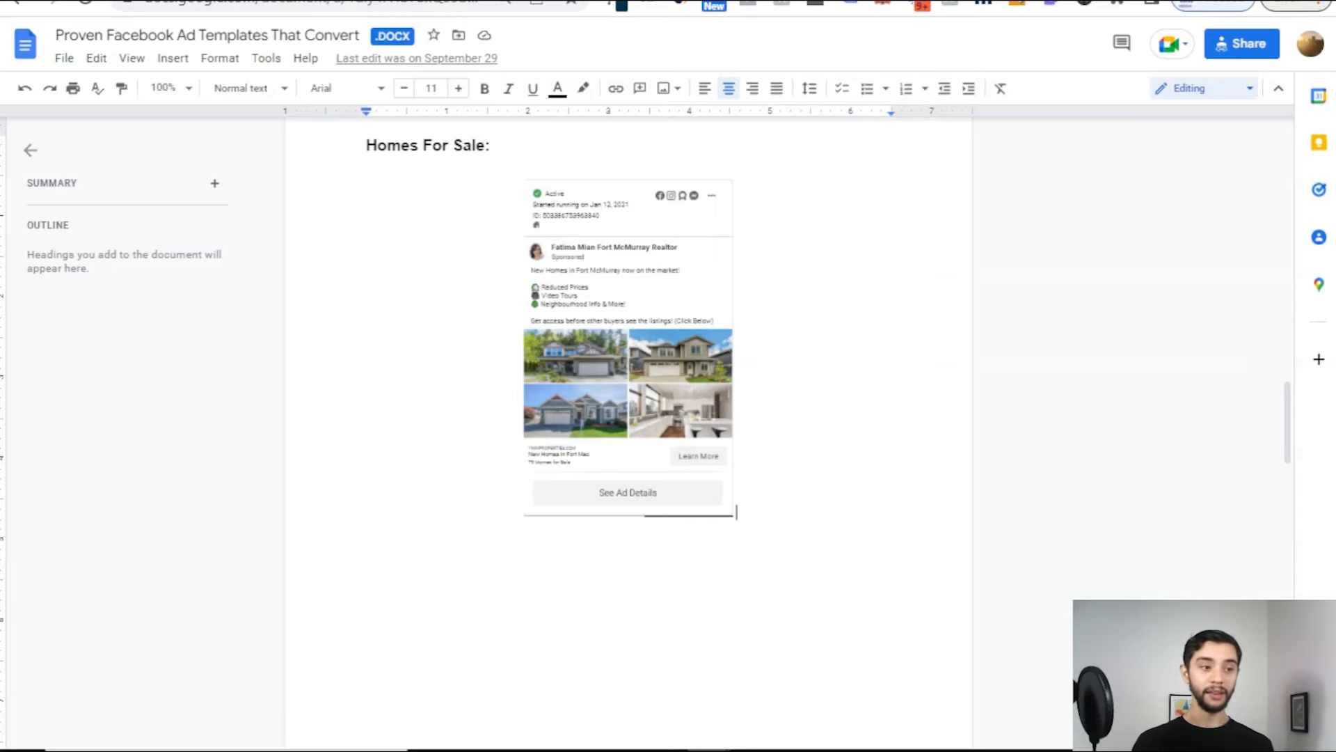
# Step: Go to pexels.com in a new browser tab
pyautogui.hotkey('ctrl', 't')
pyautogui.write('pexels.com')
pyautogui.press('Return')
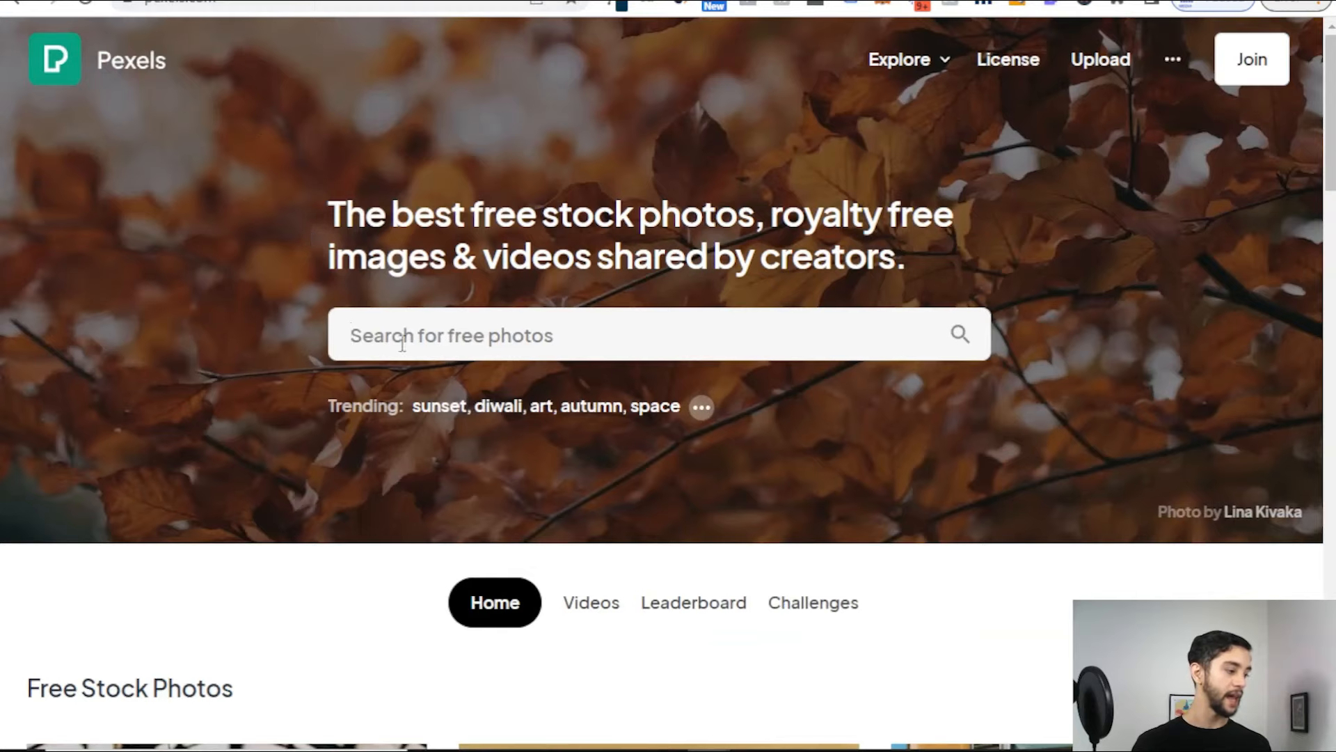
# Step: Search Pexels for 'house' photos and browse the results
pyautogui.click(410, 350)
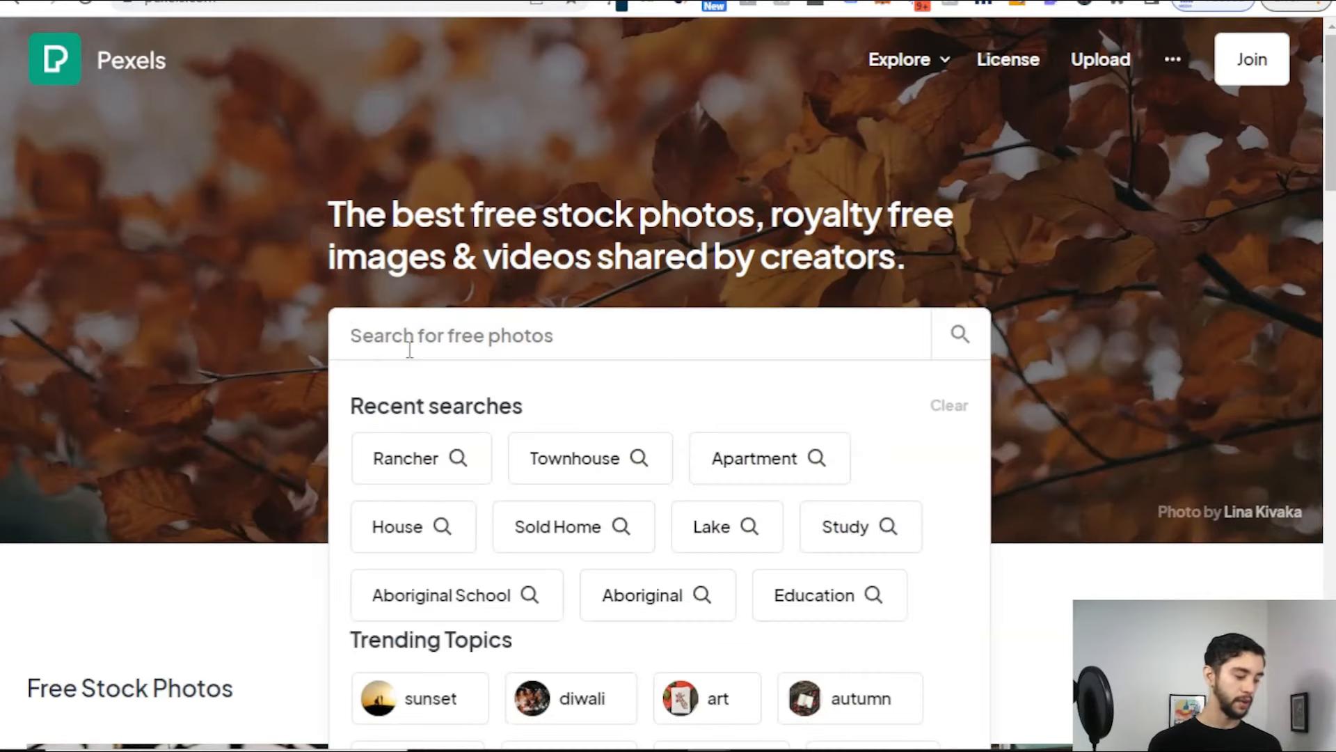
pyautogui.write('house')
pyautogui.press('Return')
pyautogui.scroll(-3, 390, 313)
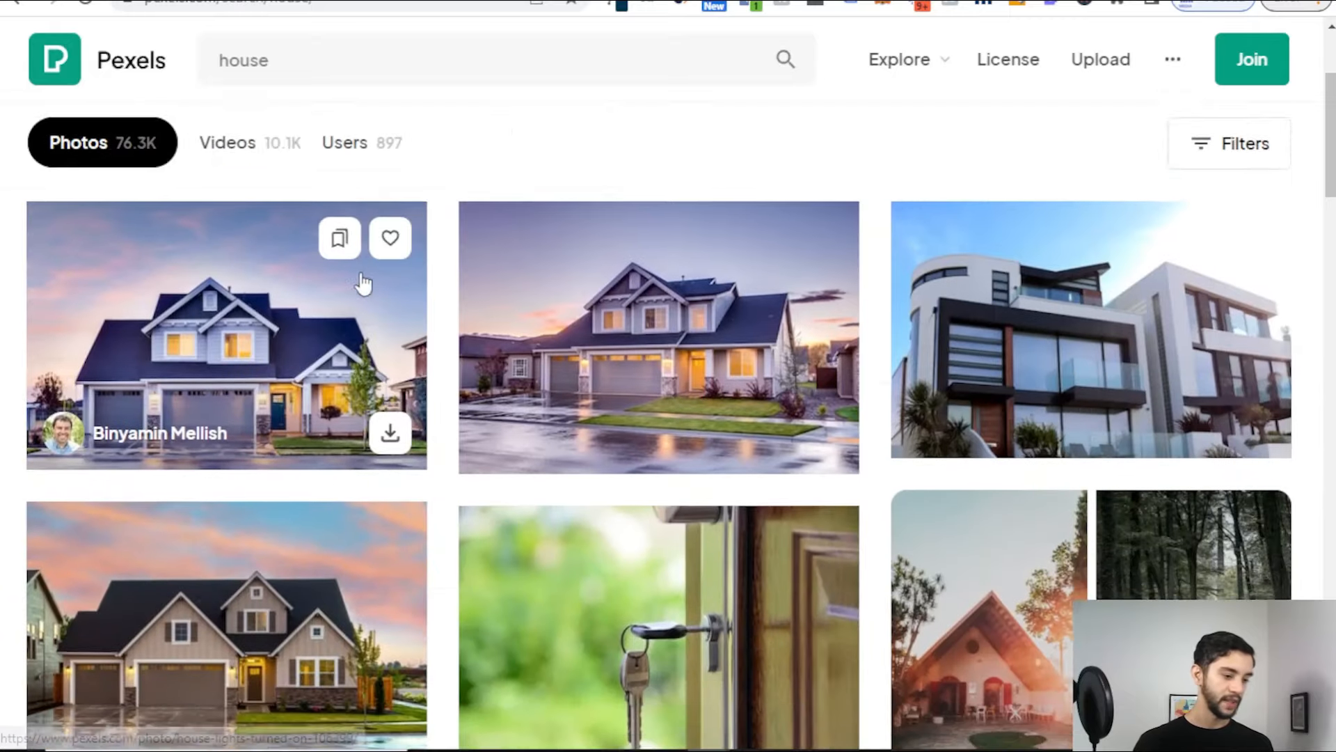
pyautogui.scroll(-1, 363, 284)
pyautogui.scroll(-1, 278, 250)
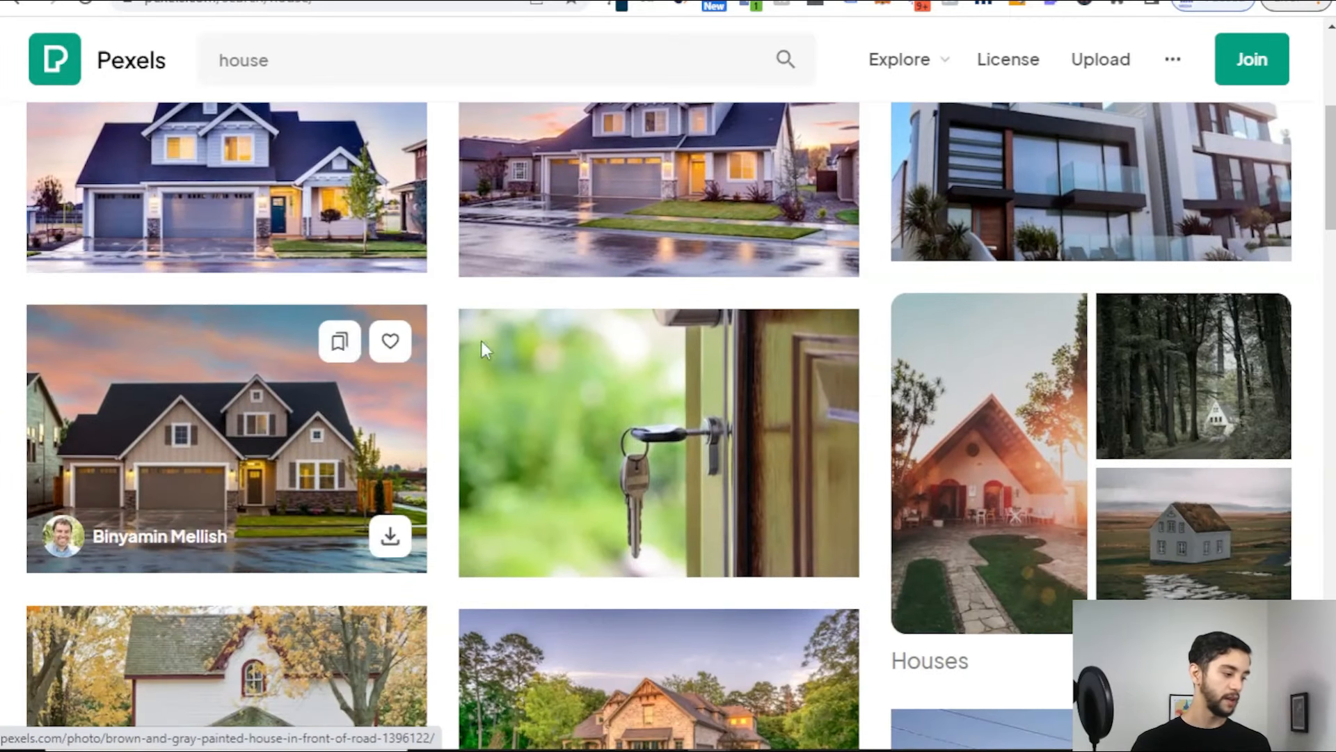
pyautogui.scroll(-3, 482, 341)
pyautogui.scroll(-4, 601, 327)
pyautogui.scroll(-12, 602, 327)
# Step: Refine the search to 'house interior', browse the results, and open a new tab
pyautogui.click(350, 56)
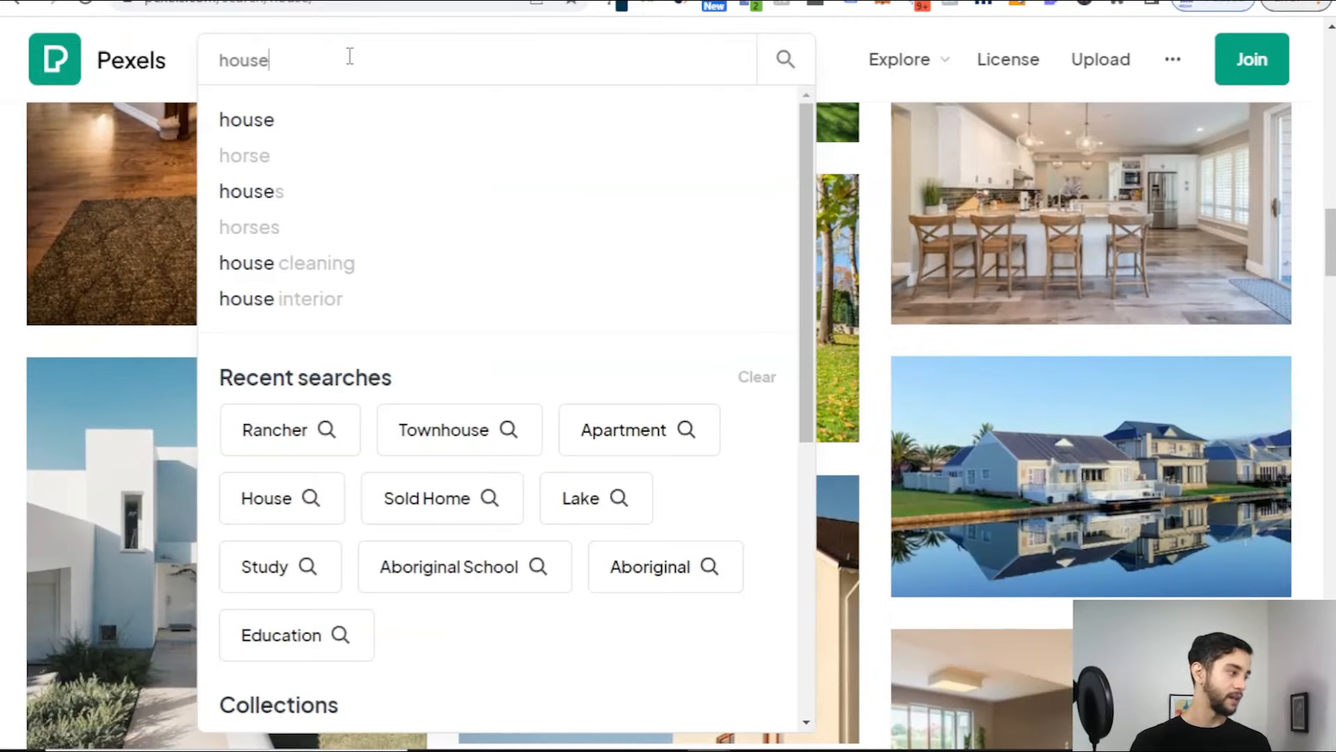
pyautogui.write('interior')
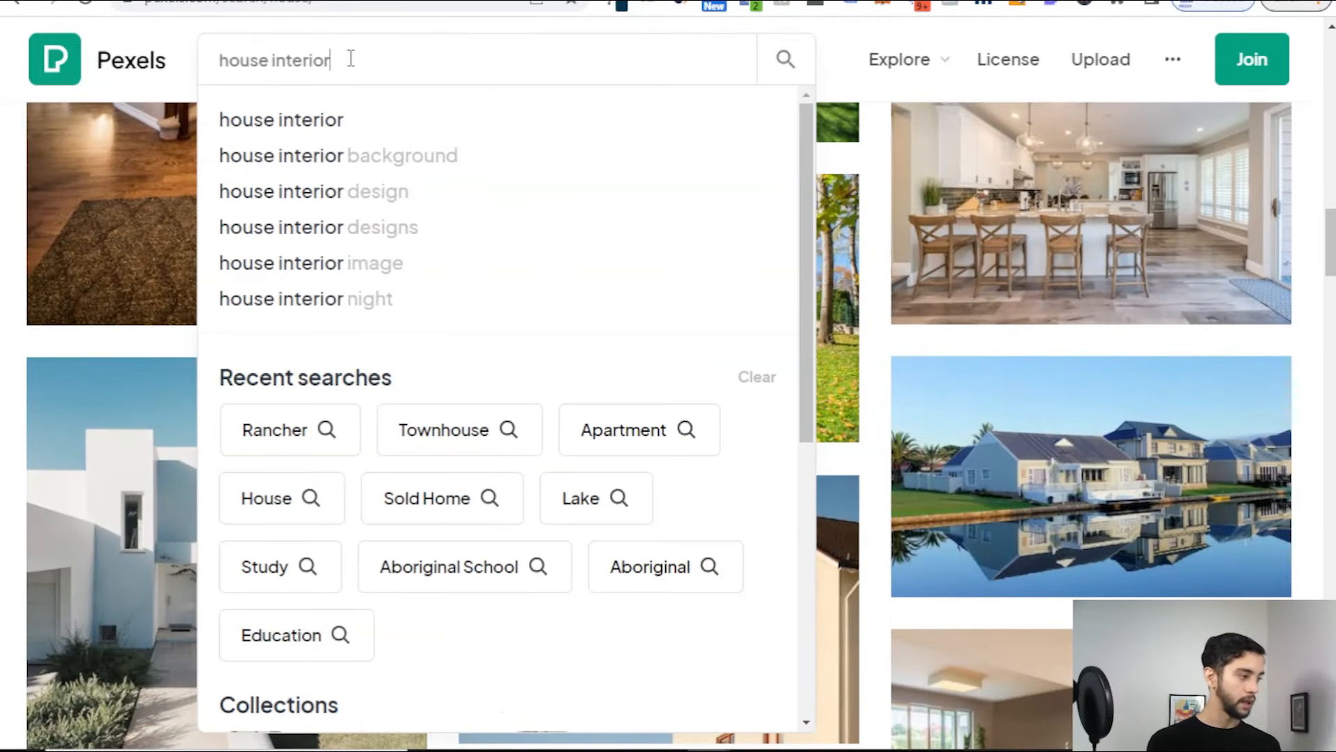
pyautogui.press('Return')
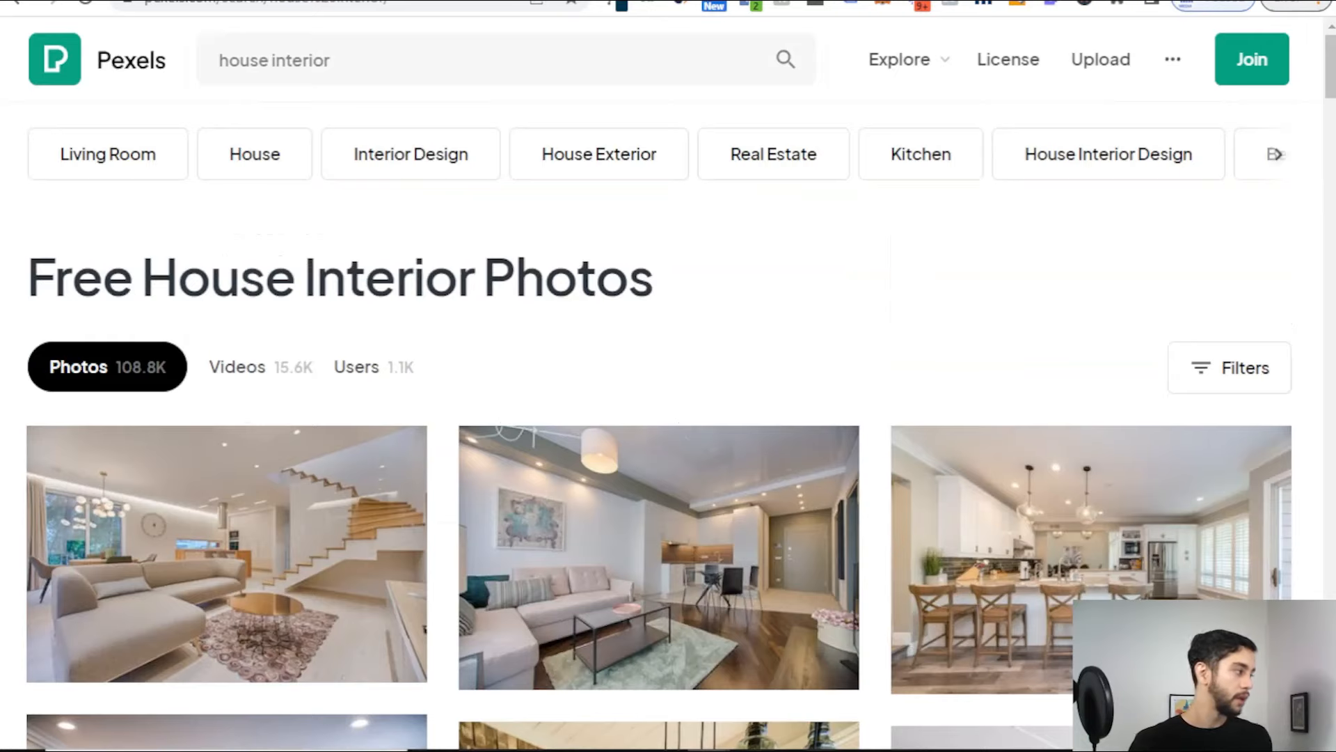
pyautogui.scroll(-5, 170, 230)
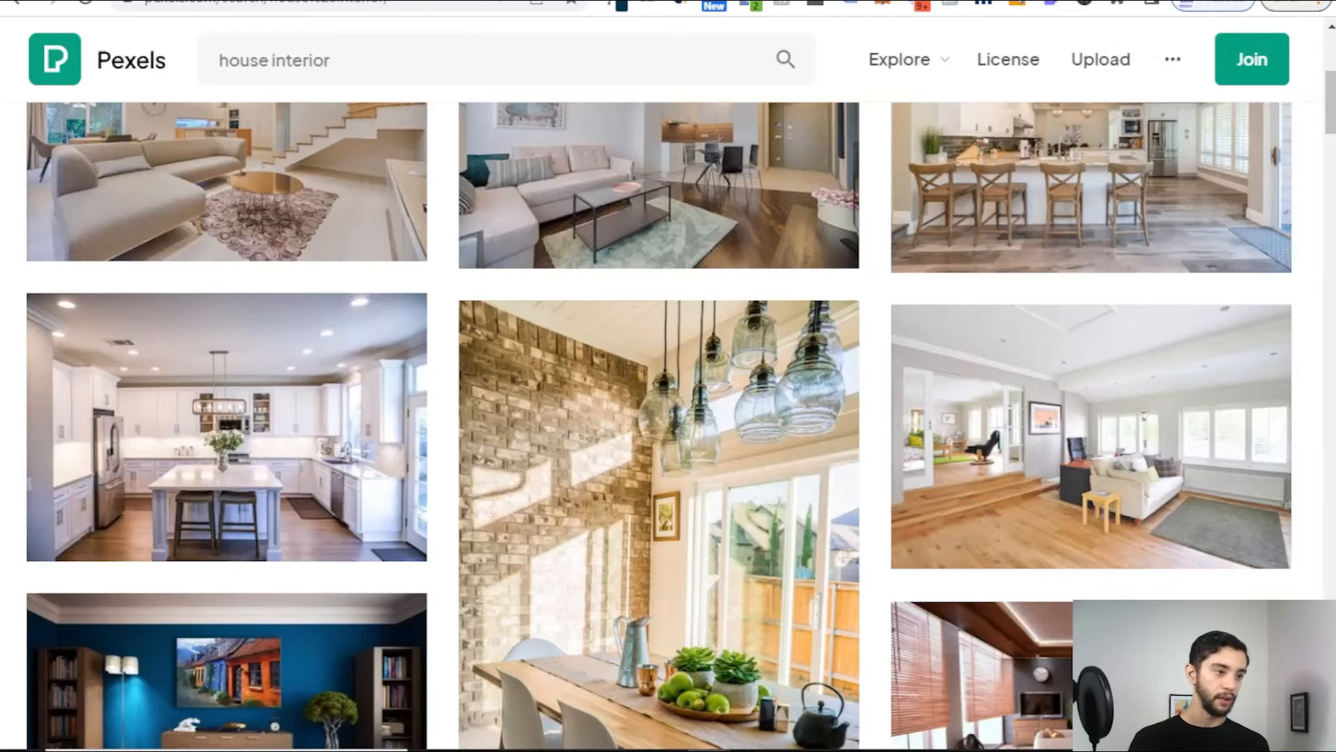
pyautogui.moveTo(844, 311)
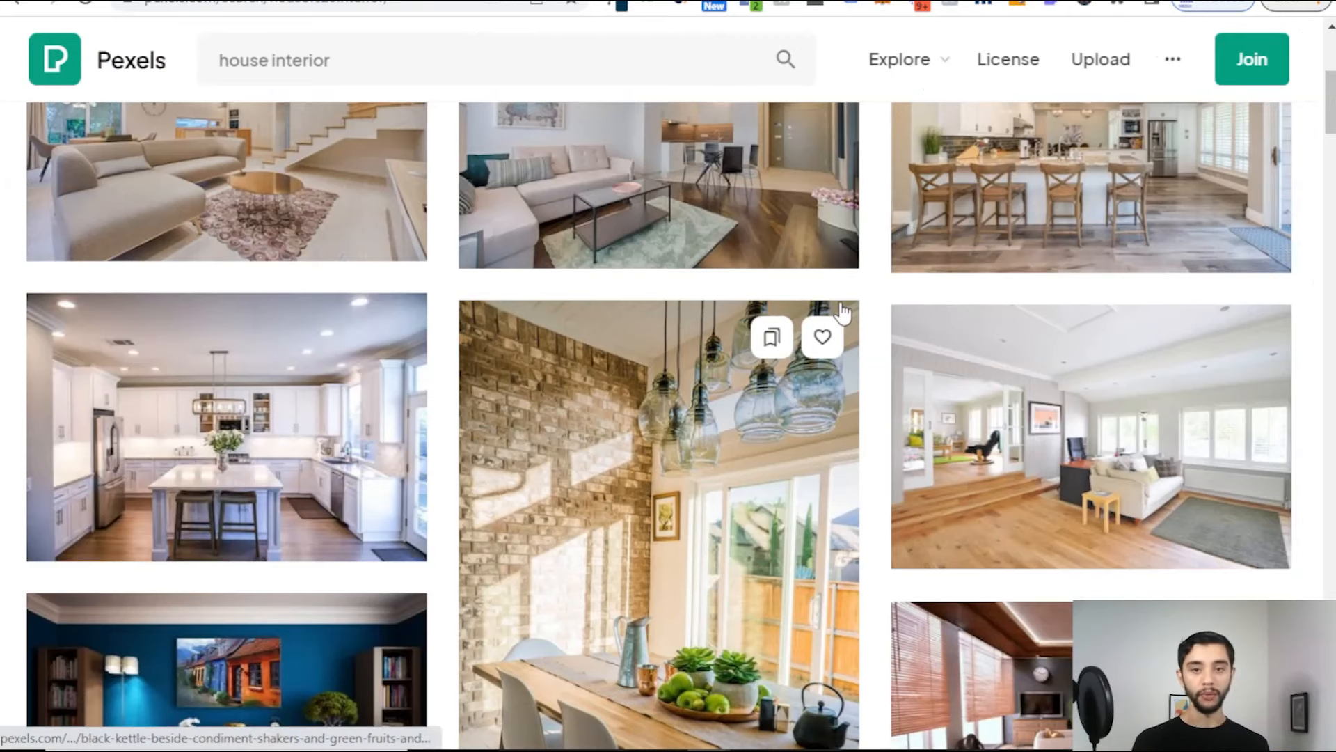
pyautogui.scroll(2, 844, 311)
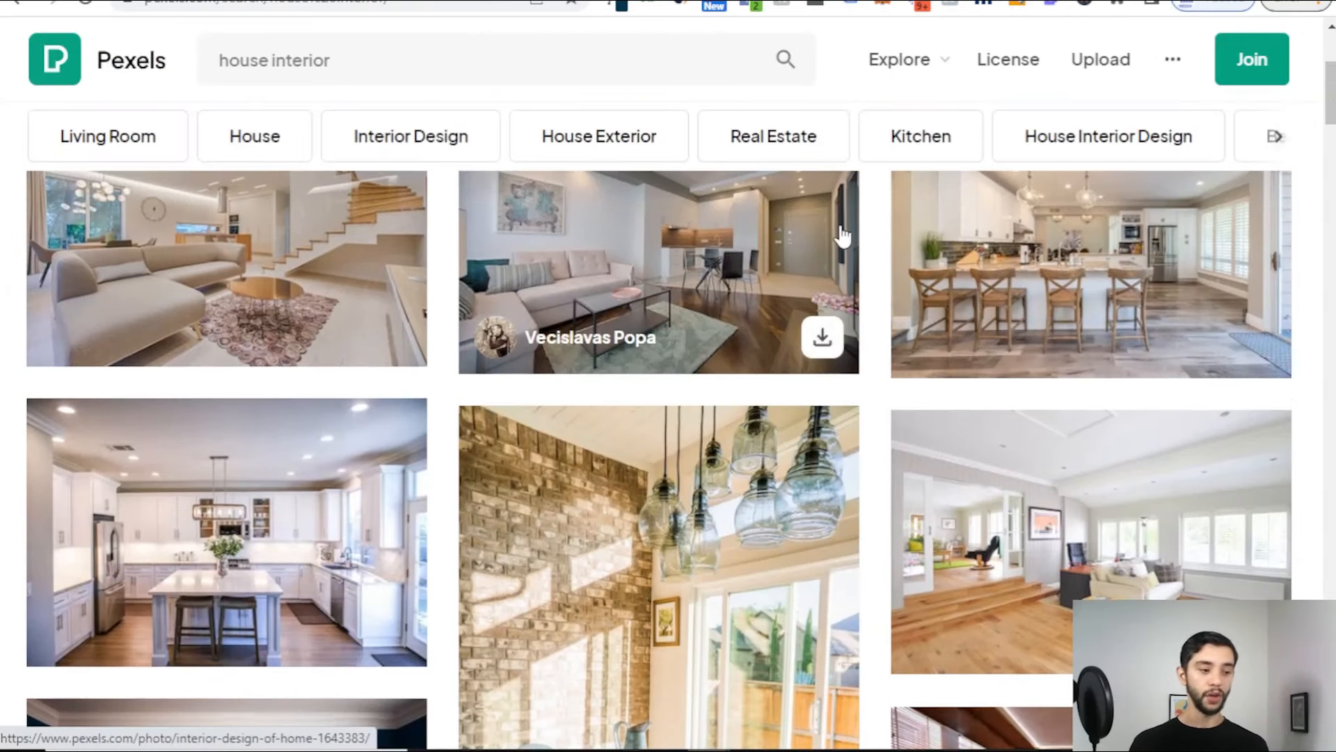
pyautogui.scroll(2, 843, 237)
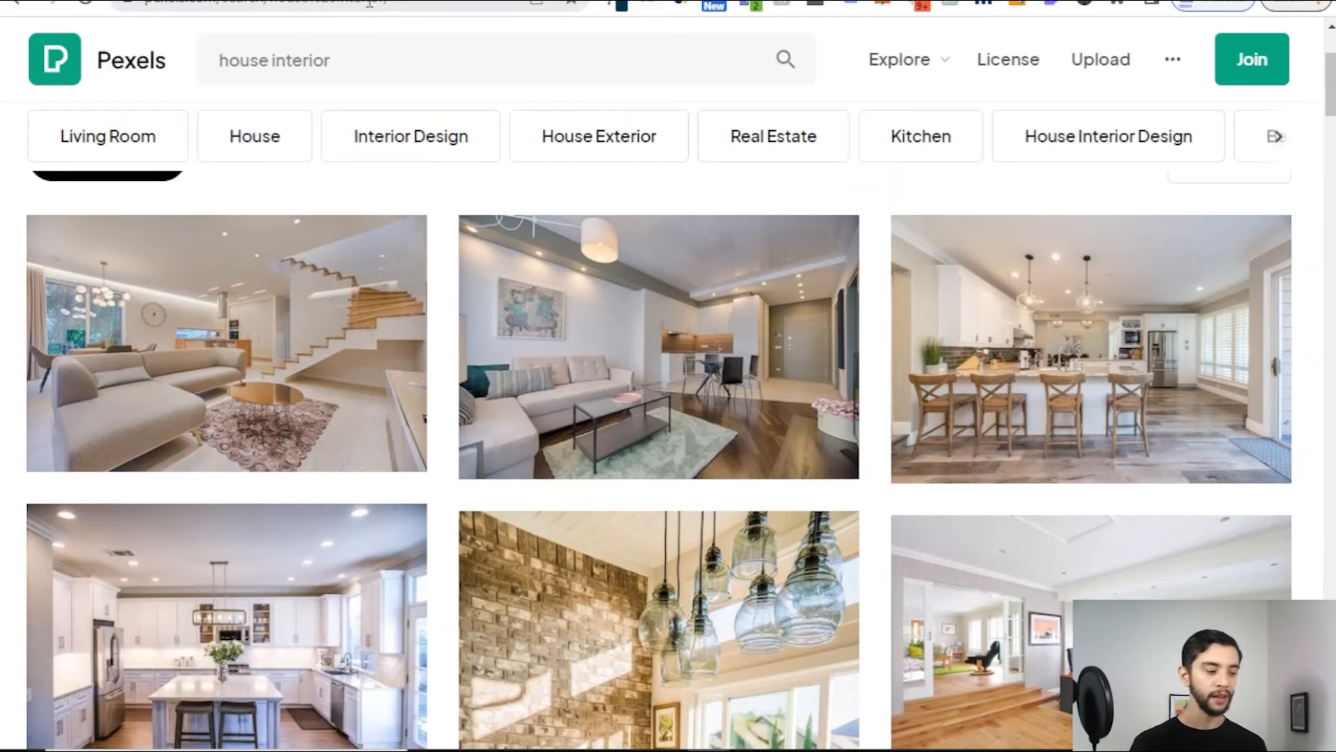
pyautogui.scroll(-3, 835, 550)
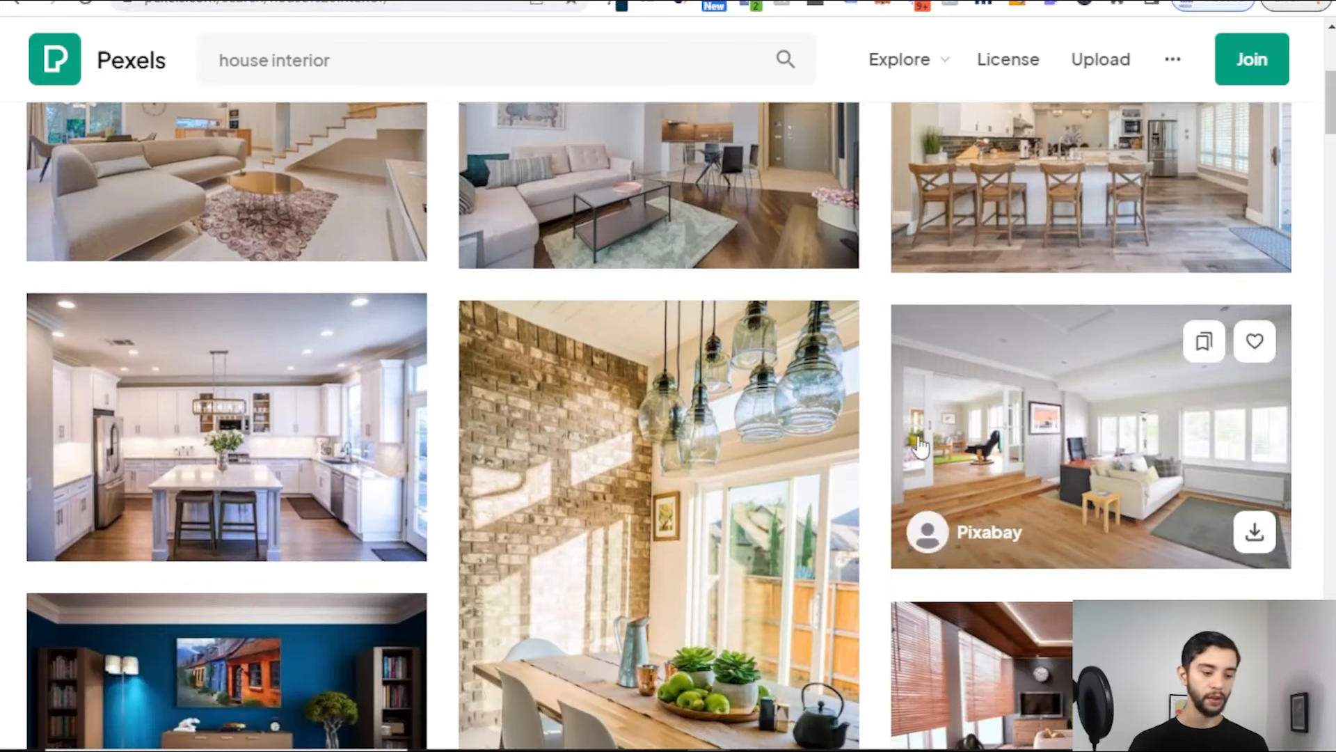
pyautogui.scroll(2, 932, 417)
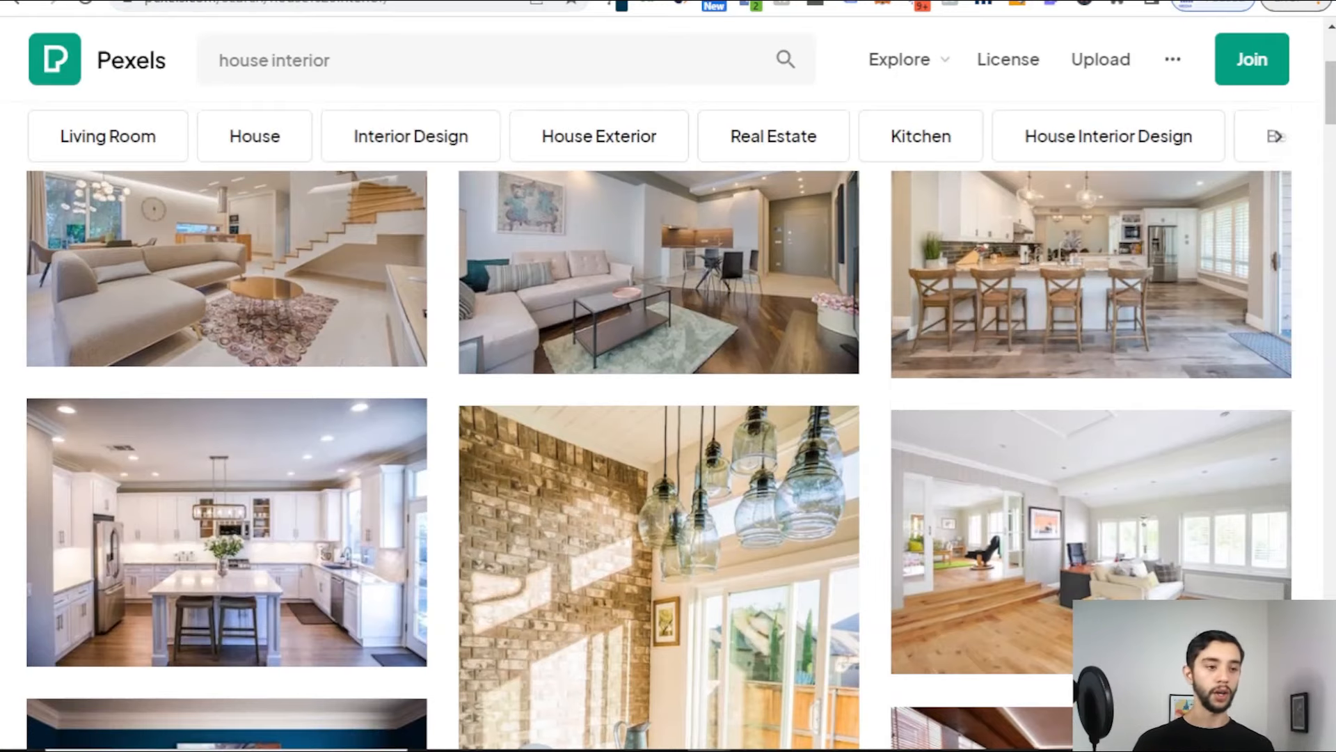
pyautogui.hotkey('ctrl', 't')
# Step: Go to the Canva home page and dismiss the privacy policy notice
pyautogui.write('canva.com')
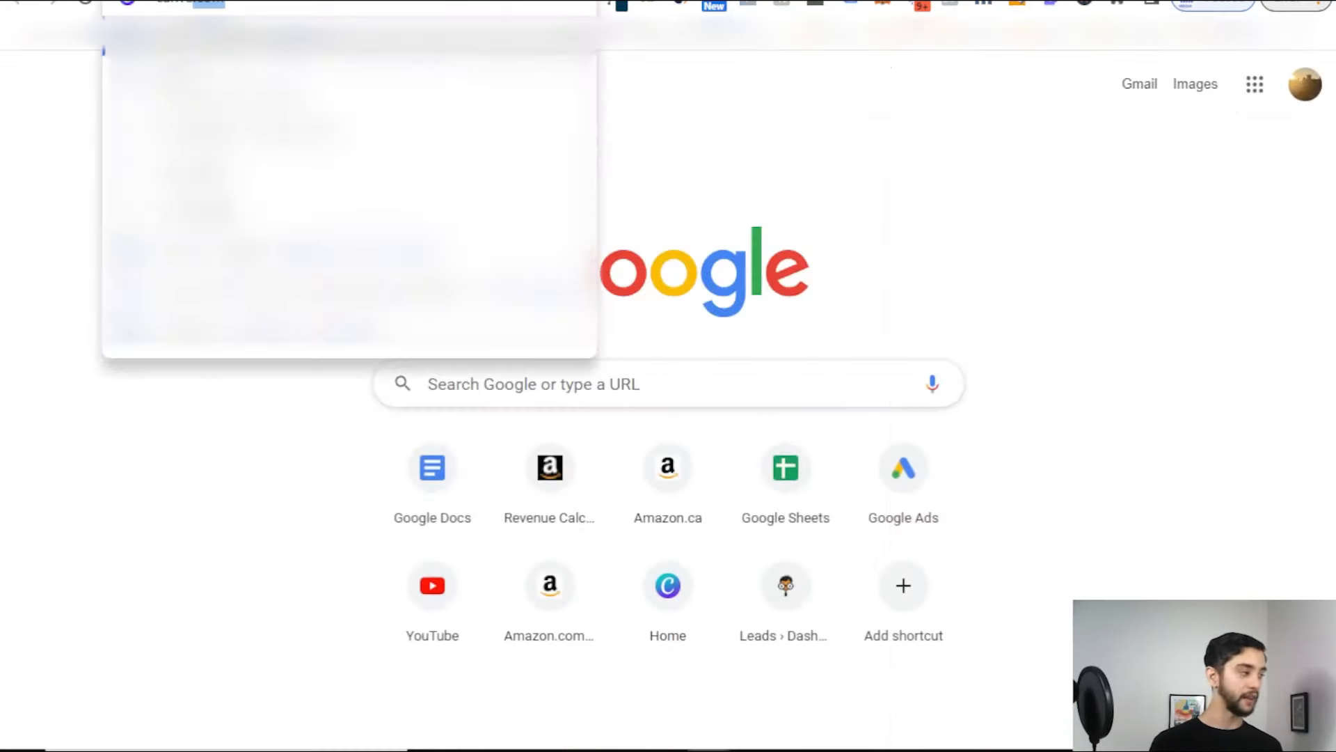
pyautogui.press('Return')
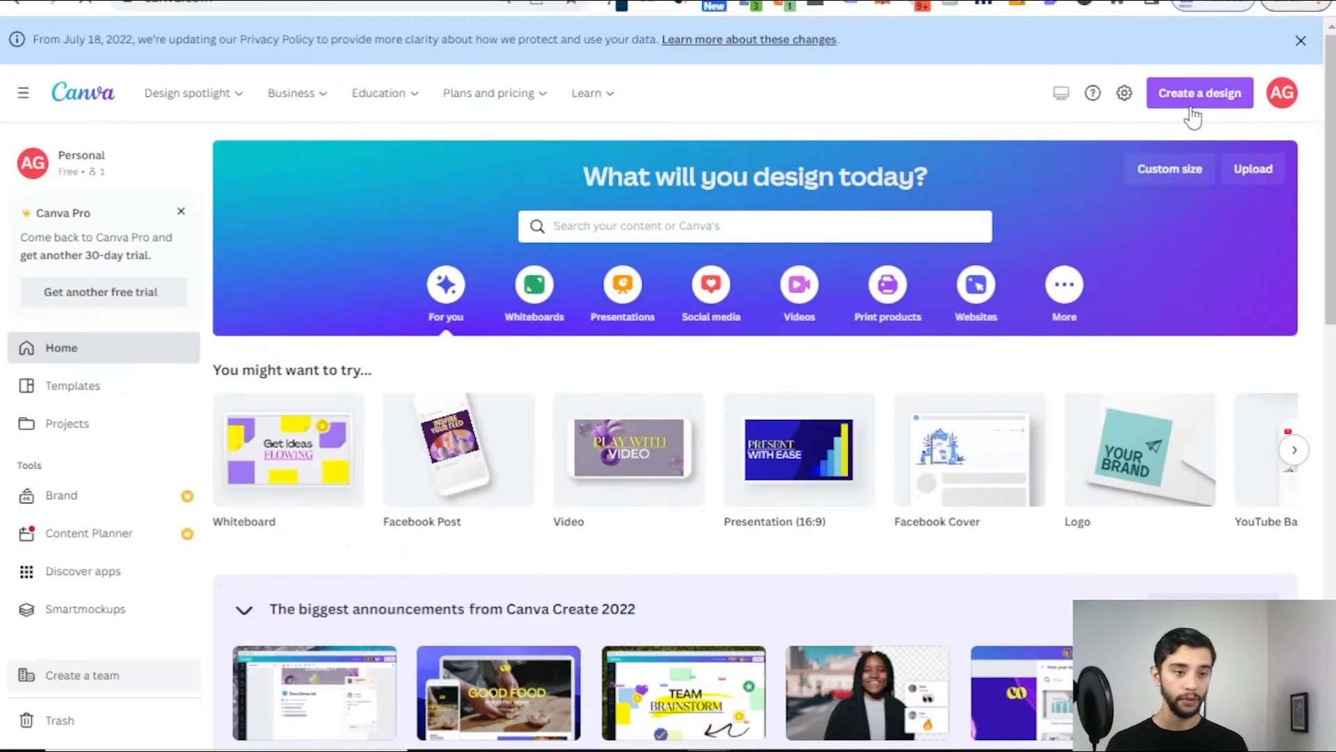
pyautogui.click(1301, 40)
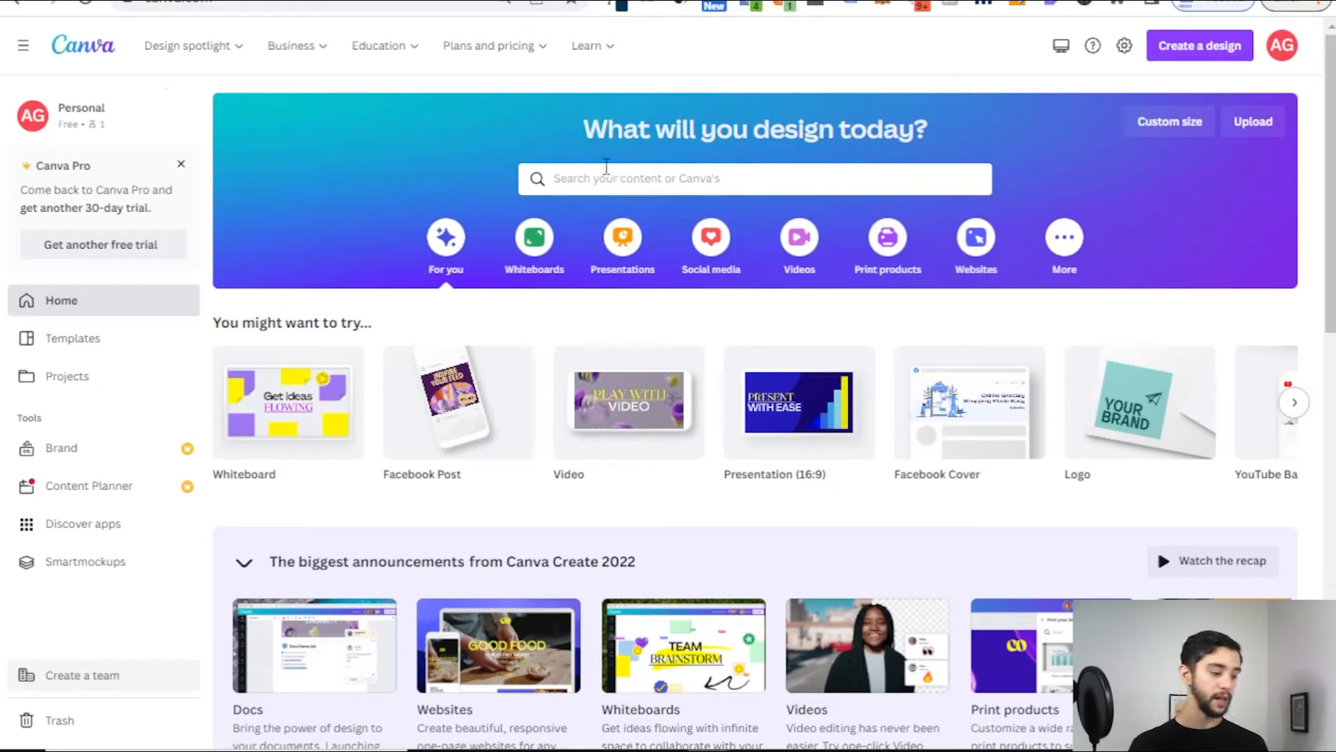
pyautogui.click(16, 2)
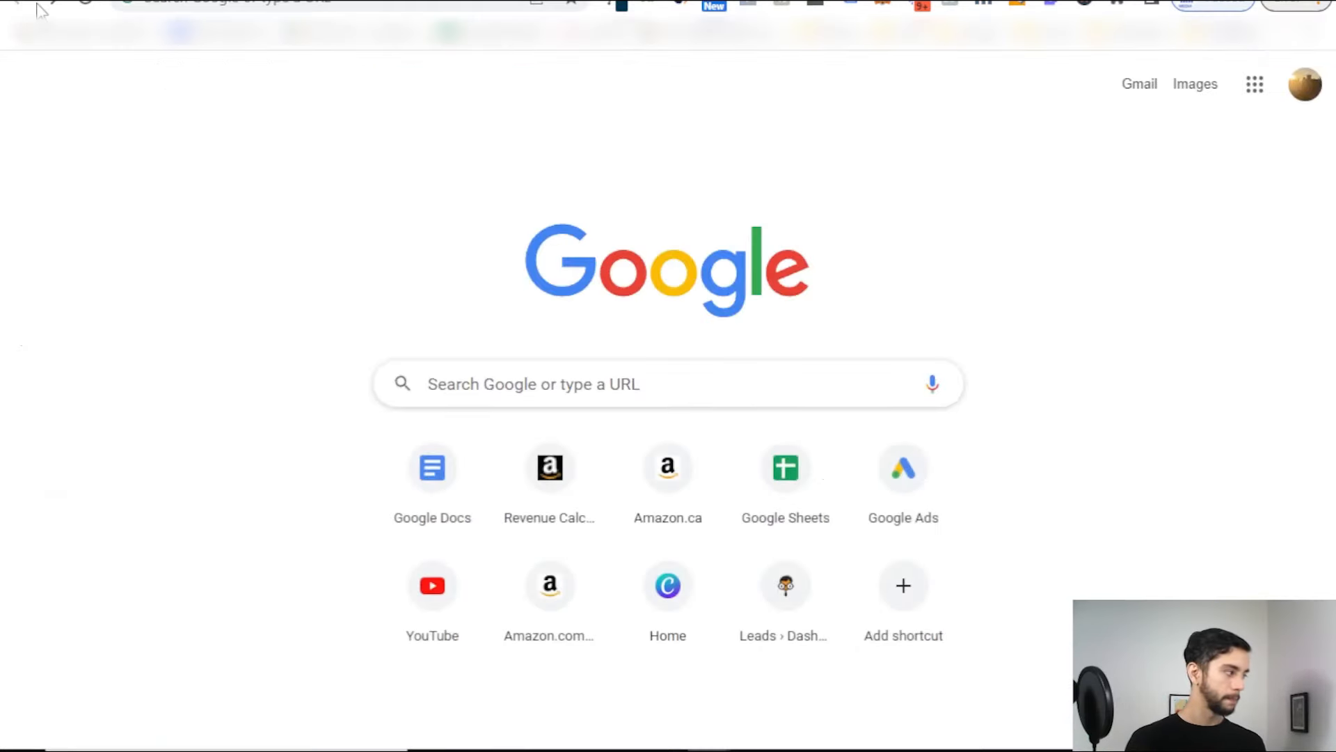
pyautogui.click(51, 2)
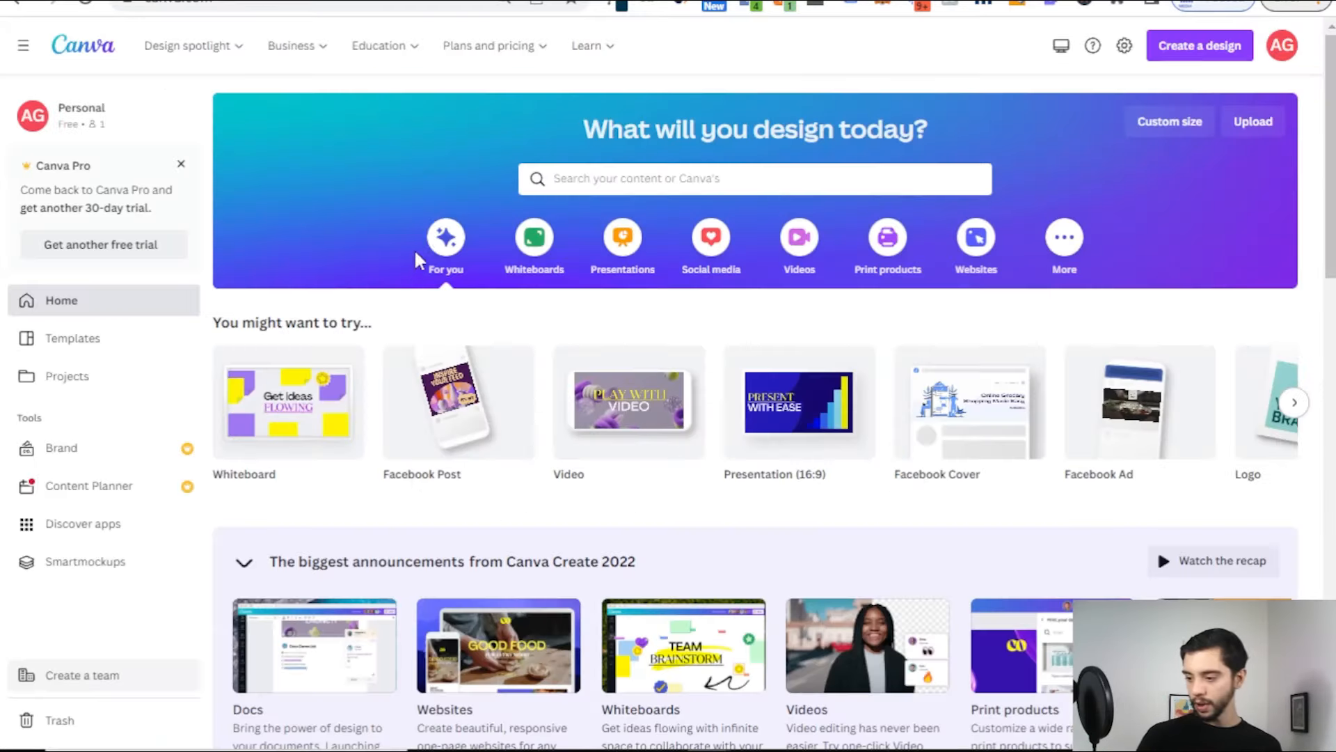
# Step: Search templates for 'facebook ad' and create a blank Facebook Ad design
pyautogui.click(649, 175)
pyautogui.write('facebook ad')
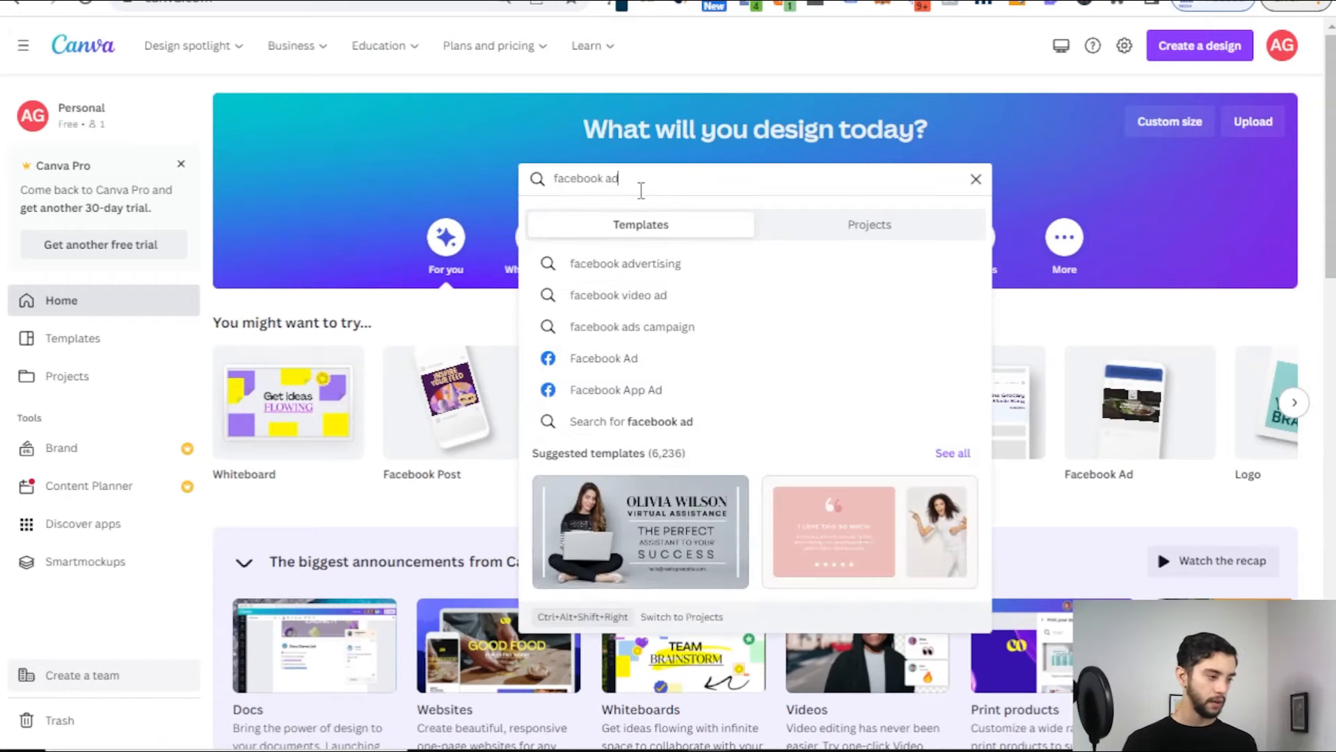
pyautogui.press('Return')
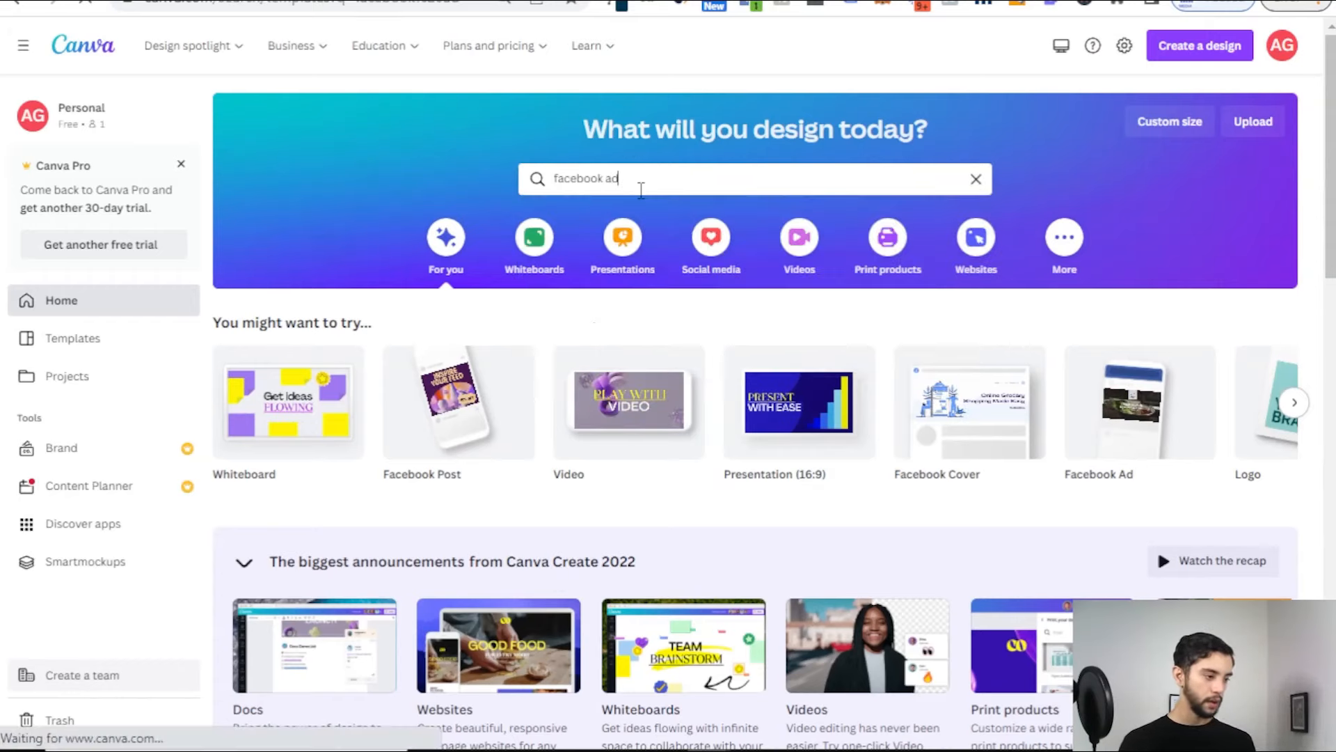
pyautogui.click(354, 196)
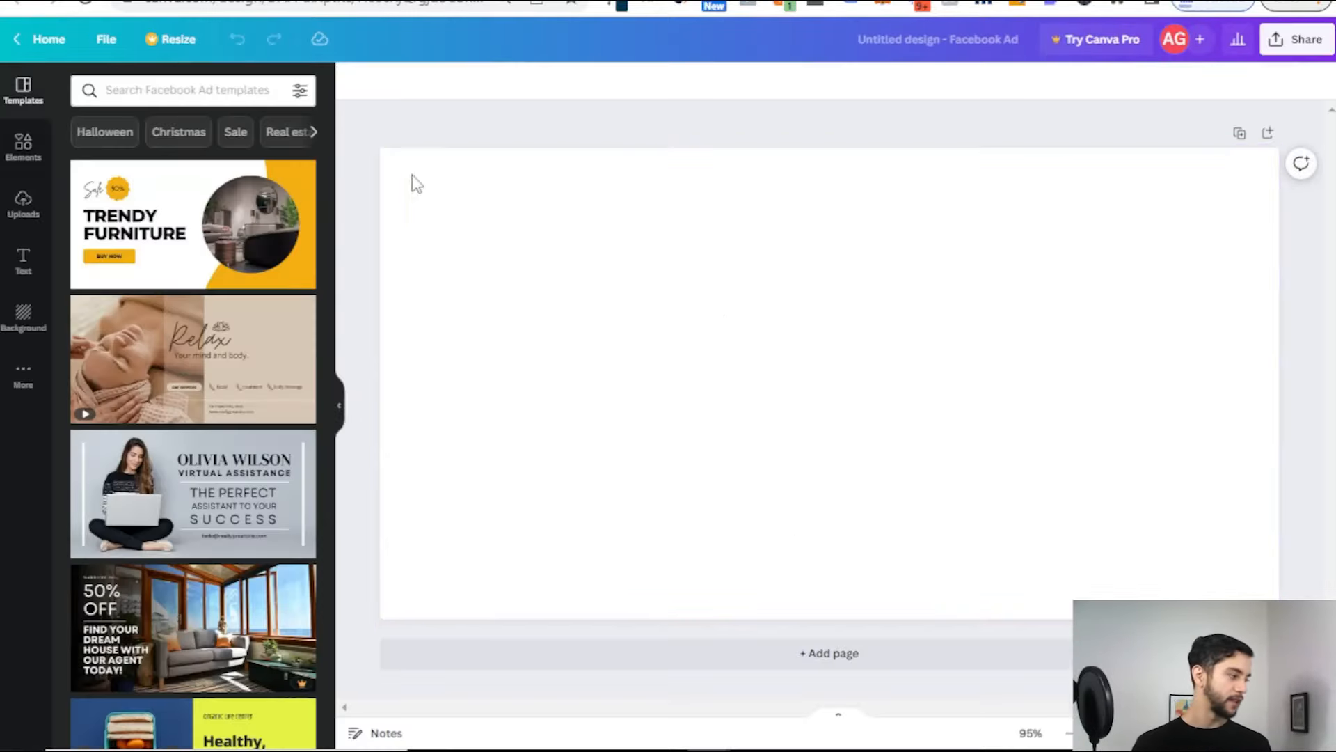
# Step: Show the uploaded media and scroll down to the house and kitchen photos
pyautogui.click(23, 209)
pyautogui.scroll(-3, 192, 487)
pyautogui.scroll(-10, 193, 487)
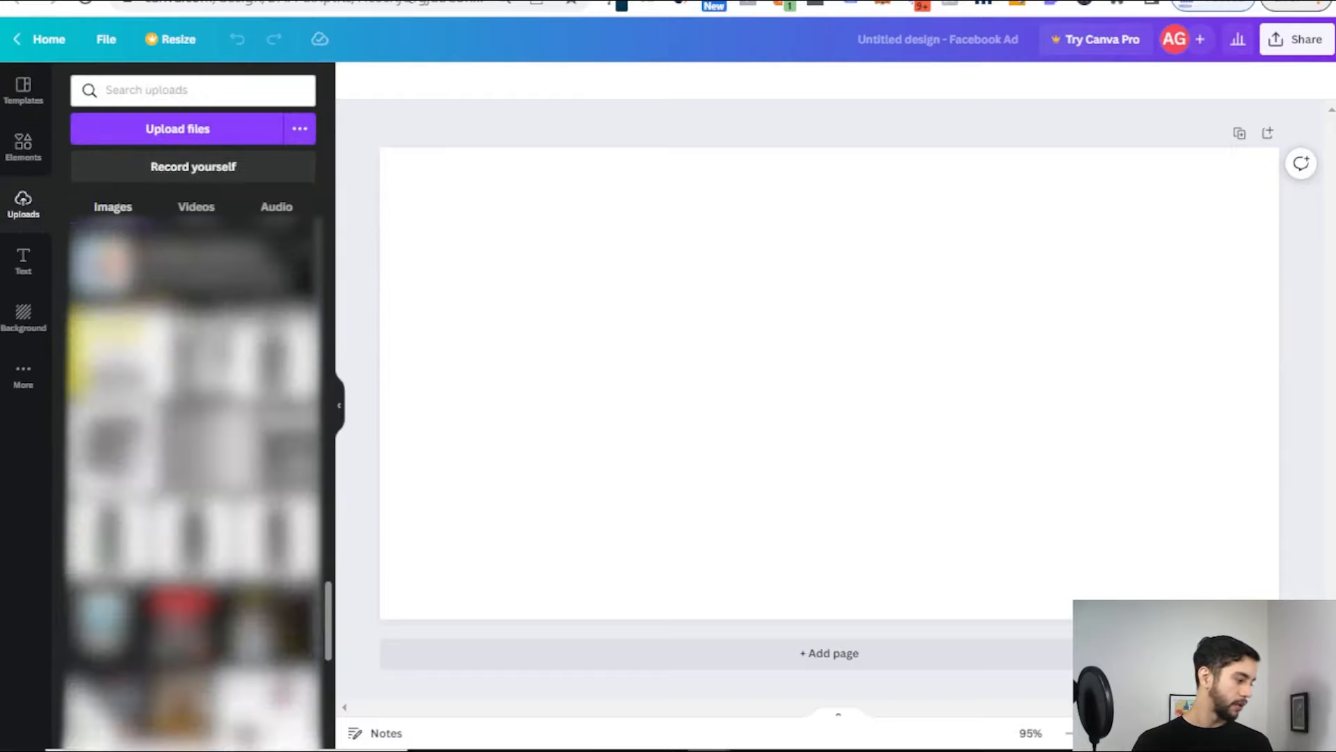
pyautogui.scroll(-10, 193, 487)
pyautogui.scroll(-10, 193, 487)
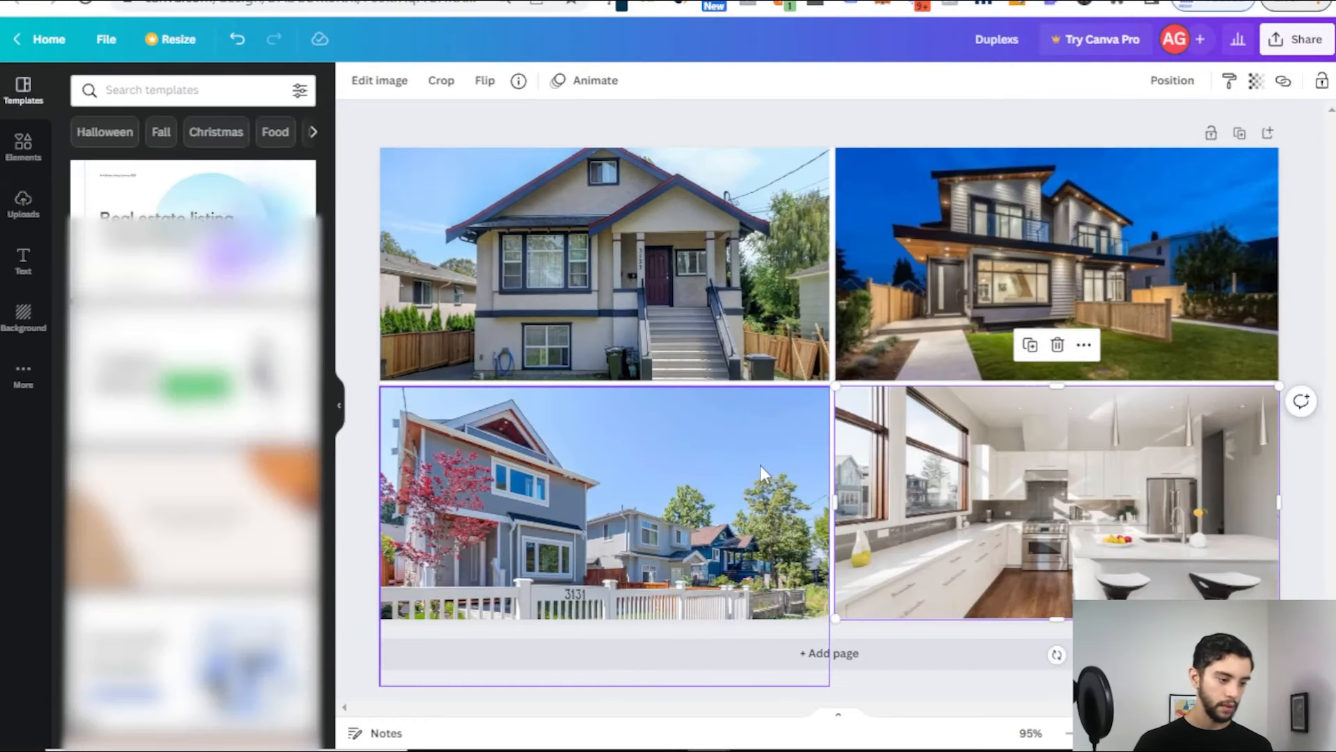
# Step: Move the photos into grid positions: modern house top-right, kitchen bottom-right, fenced house bottom-left
pyautogui.click(760, 464)
pyautogui.keyDown('shift'); pyautogui.click(916, 452); pyautogui.keyUp('shift')
pyautogui.keyDown('shift'); pyautogui.click(919, 285); pyautogui.keyUp('shift')
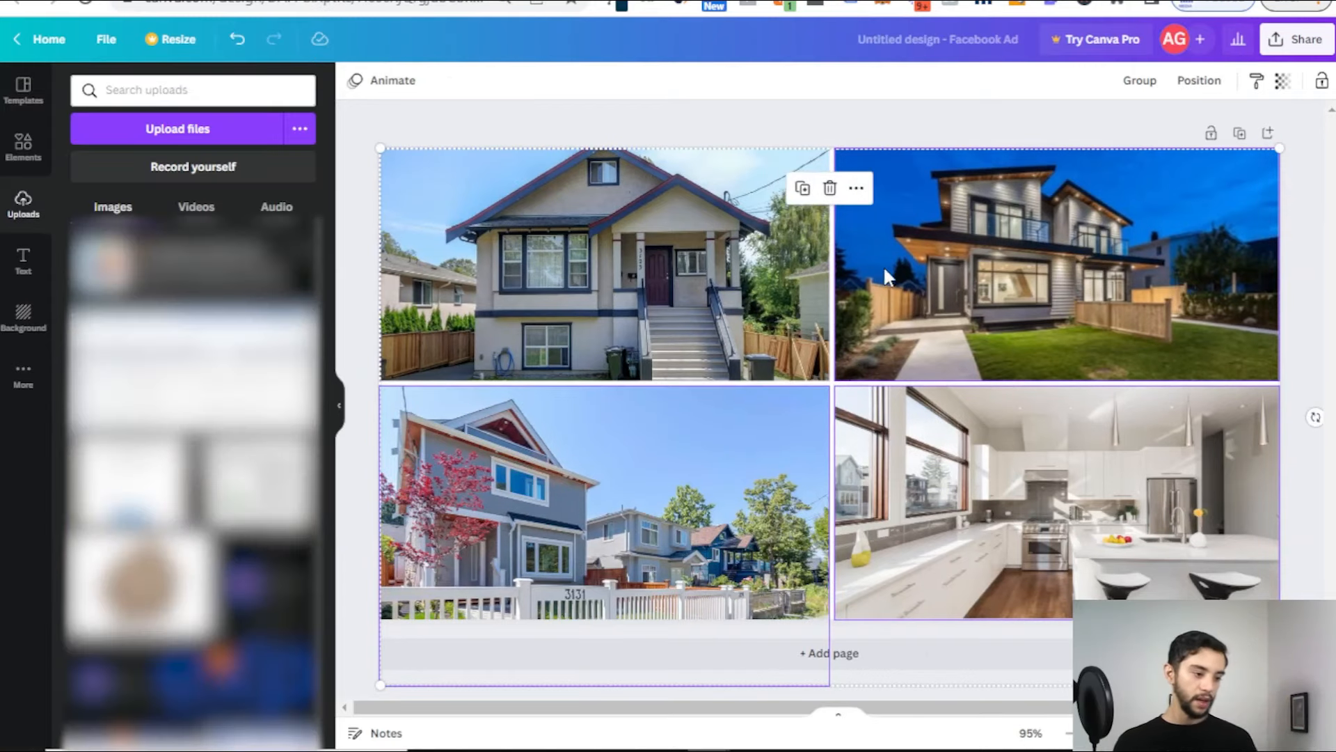
pyautogui.moveTo(1047, 313); pyautogui.dragTo(860, 390)
pyautogui.click(1060, 170)
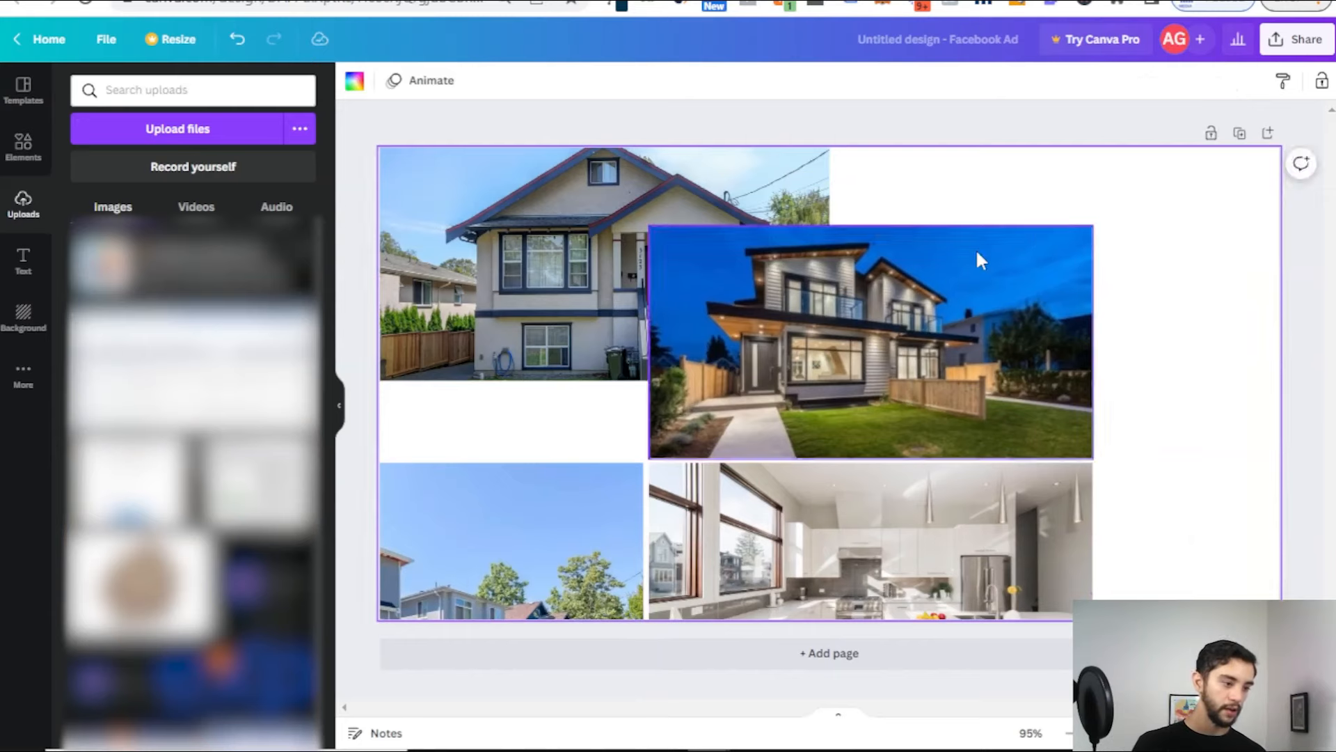
pyautogui.click(501, 265)
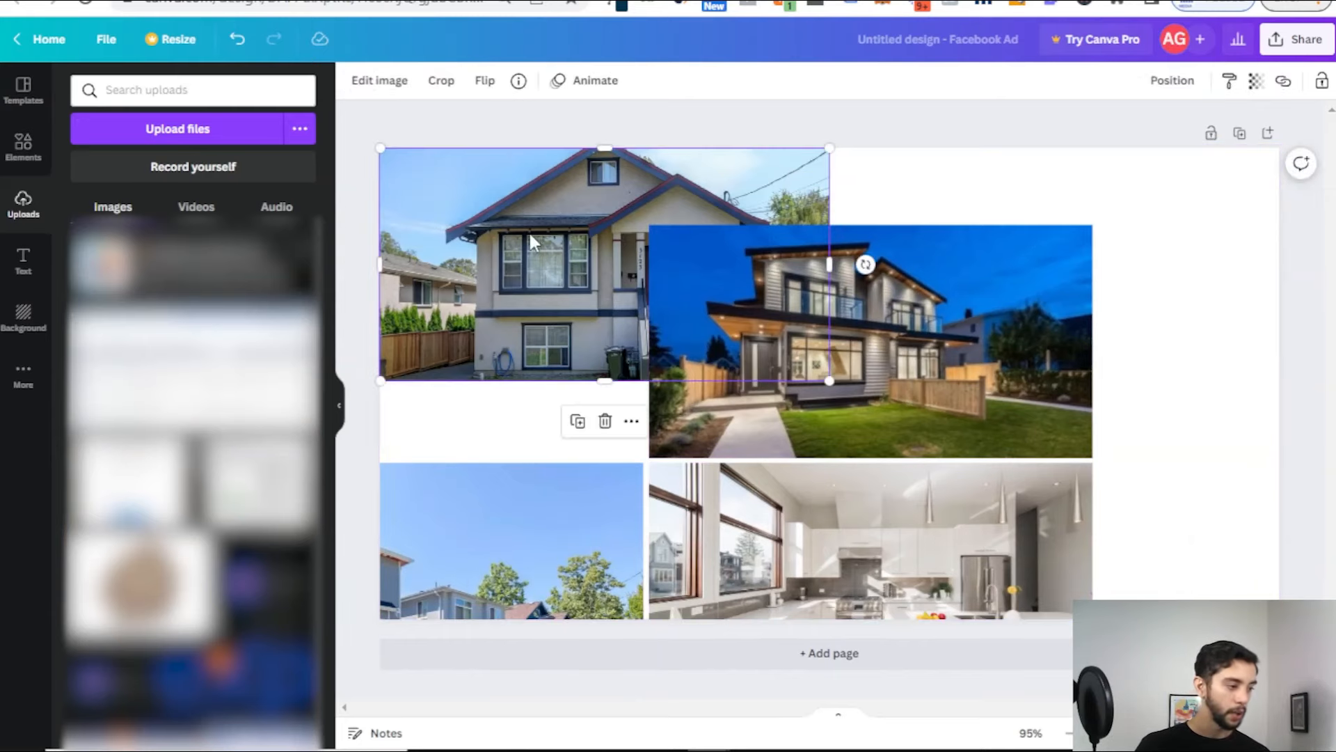
pyautogui.moveTo(932, 290); pyautogui.dragTo(1124, 216)
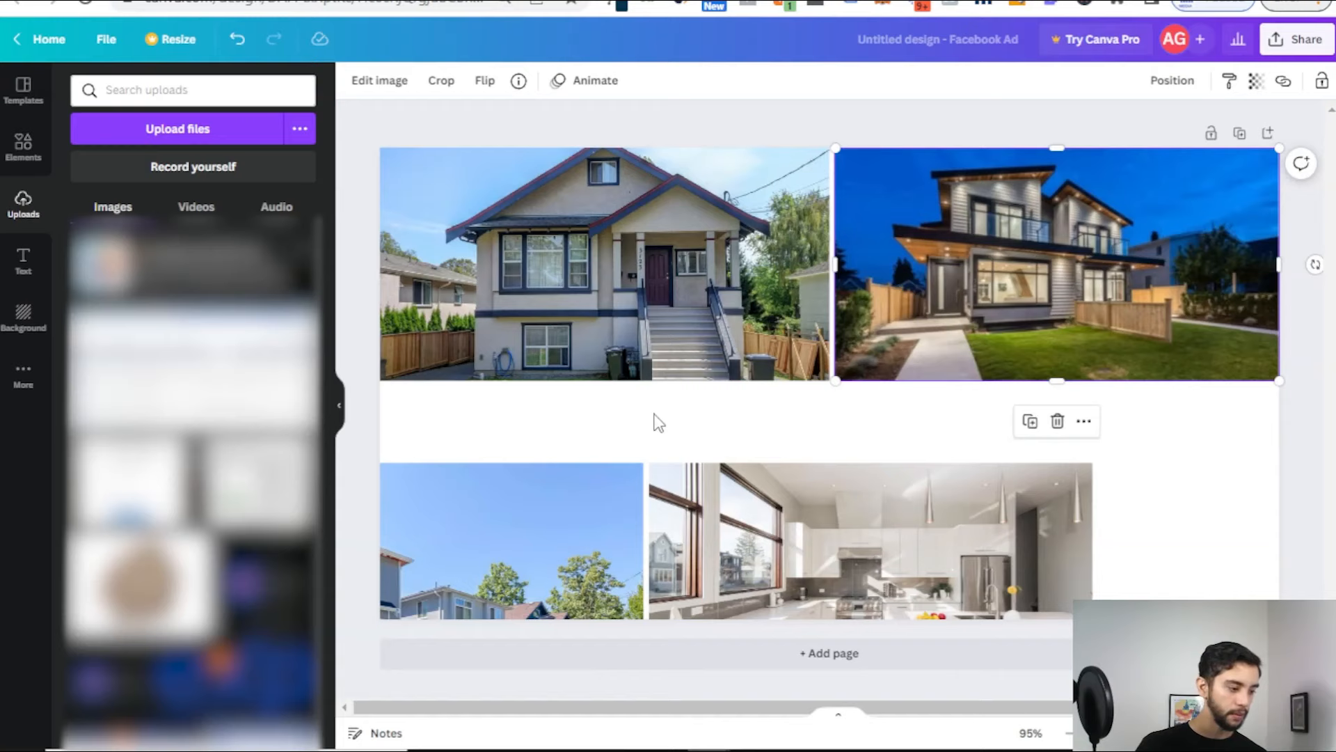
pyautogui.moveTo(807, 499); pyautogui.dragTo(998, 430)
pyautogui.moveTo(553, 513); pyautogui.dragTo(700, 448)
# Step: Resize and crop the fenced house photo to fit its bottom-left grid cell
pyautogui.moveTo(415, 381); pyautogui.dragTo(408, 348)
pyautogui.moveTo(449, 470); pyautogui.dragTo(435, 418)
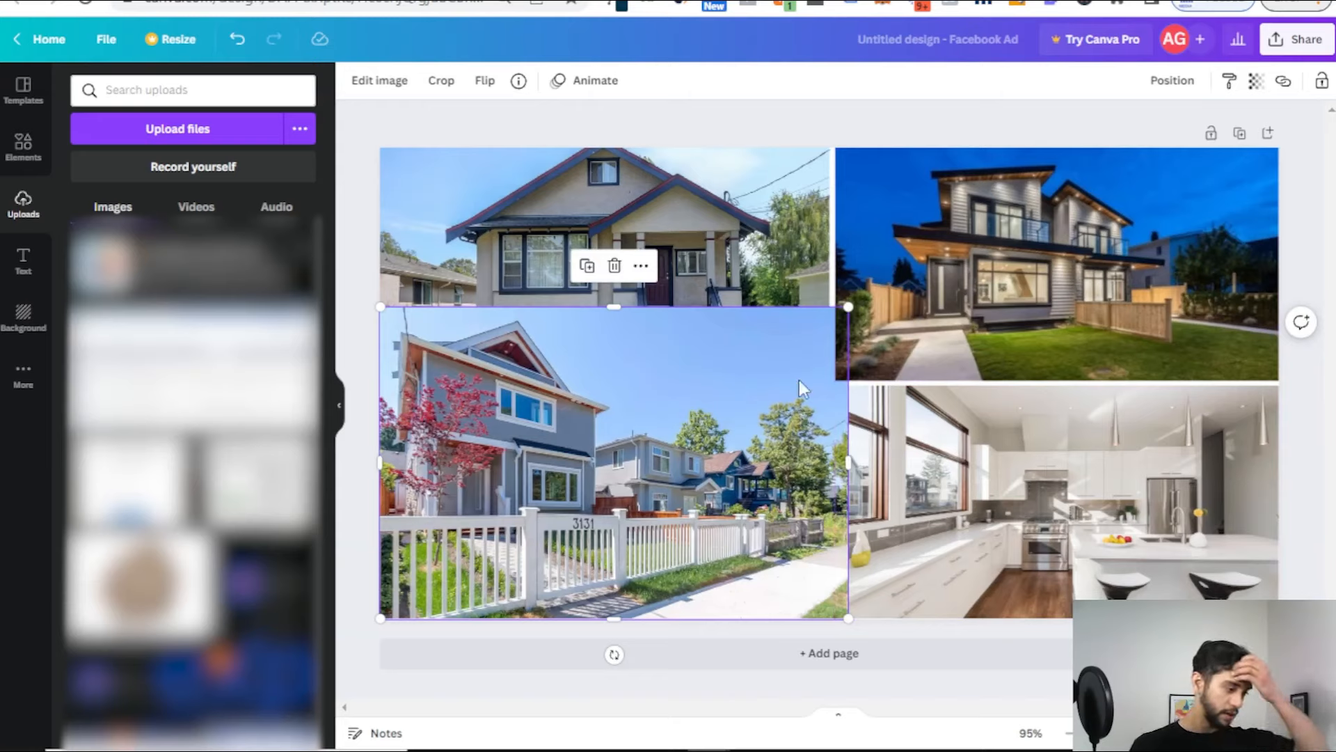
pyautogui.moveTo(846, 307); pyautogui.dragTo(837, 345)
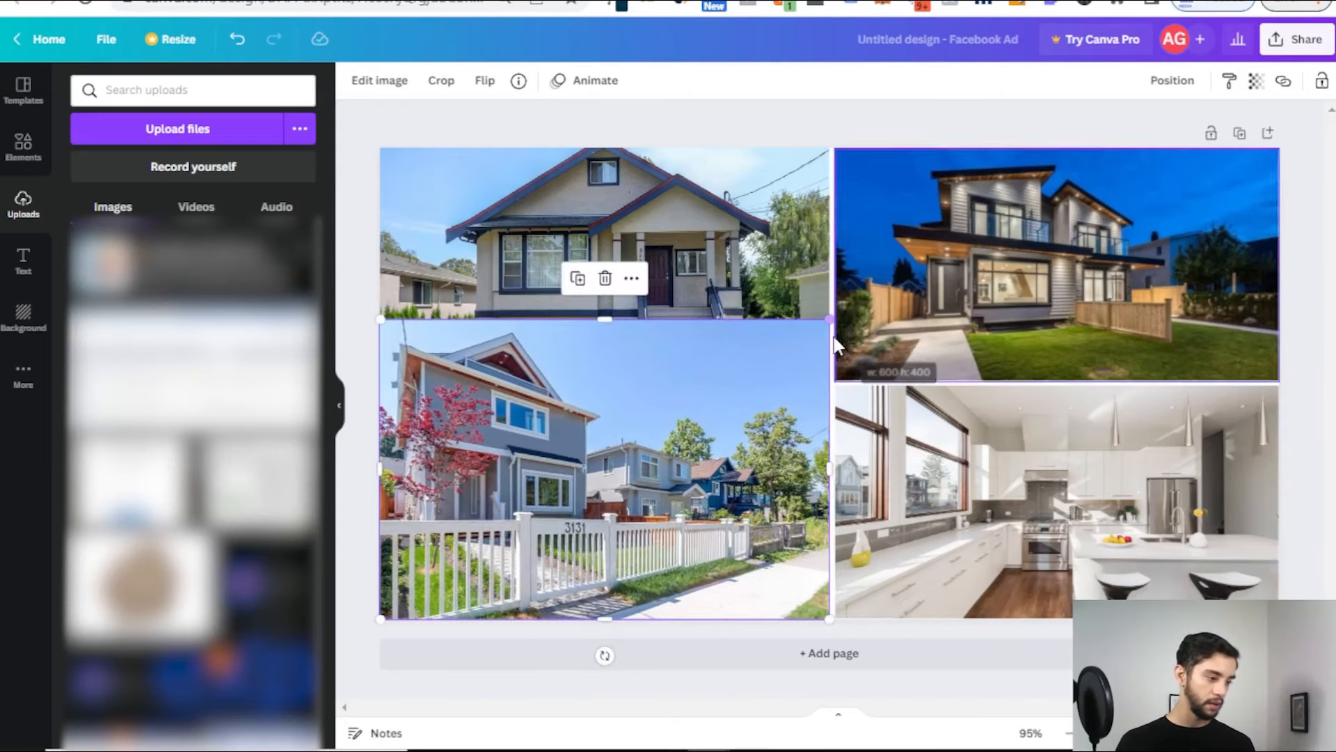
pyautogui.moveTo(605, 619); pyautogui.dragTo(605, 583)
pyautogui.moveTo(580, 451); pyautogui.dragTo(578, 482)
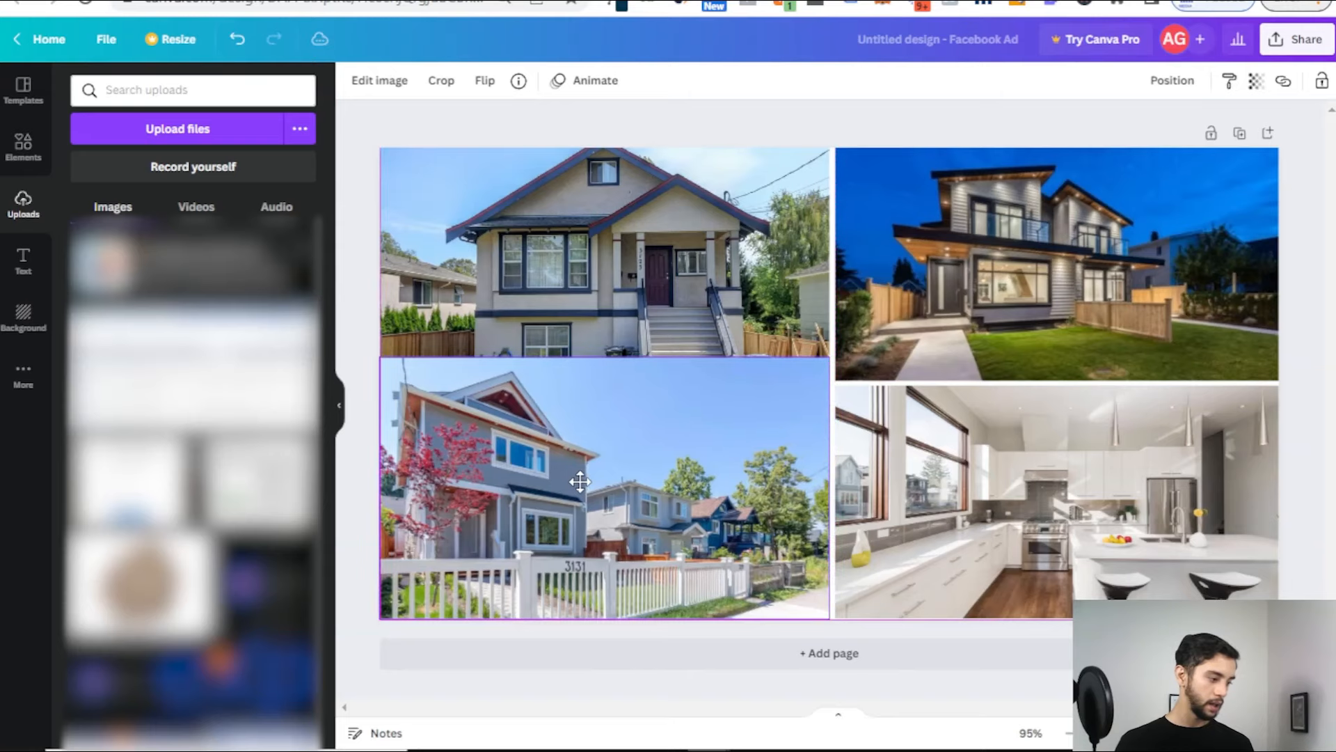
pyautogui.moveTo(602, 618); pyautogui.dragTo(607, 590)
pyautogui.moveTo(604, 503); pyautogui.dragTo(602, 535)
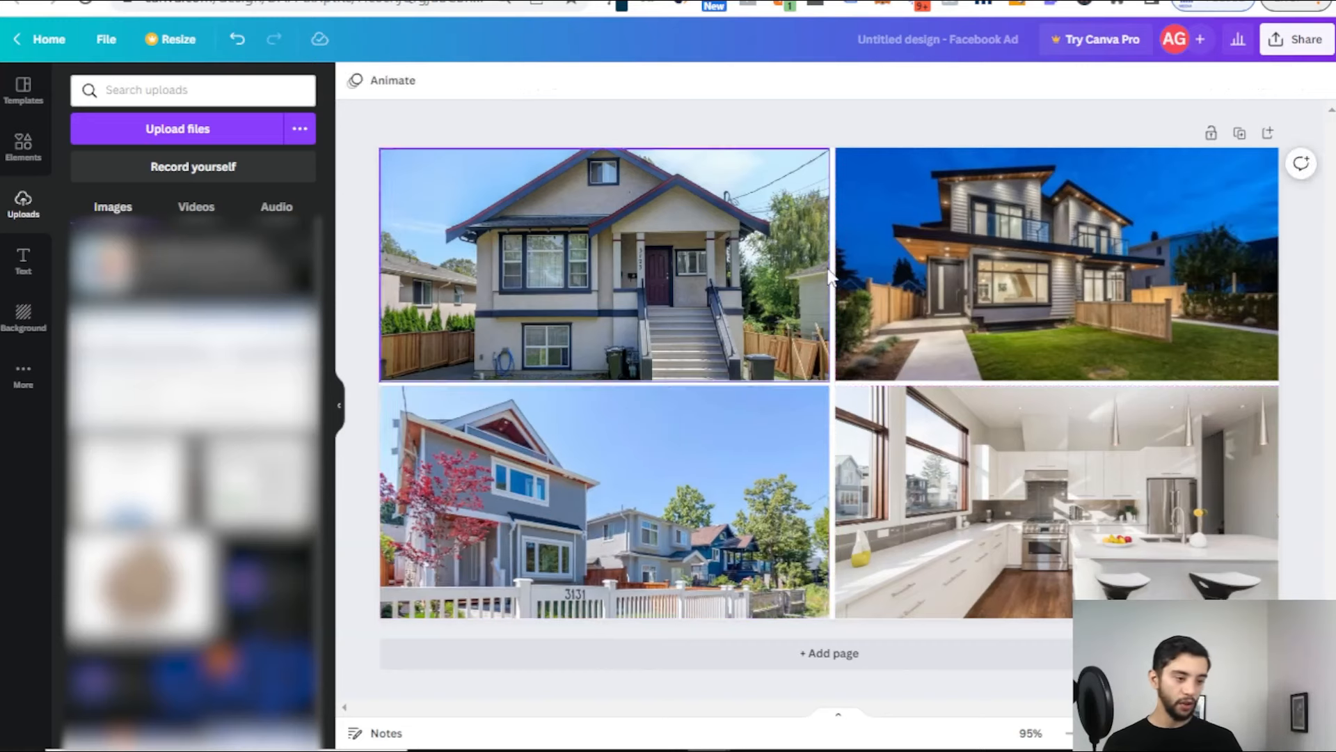
# Step: Stretch the modern house photo left to meet the first photo, undoing an accidental kitchen photo move
pyautogui.click(957, 274)
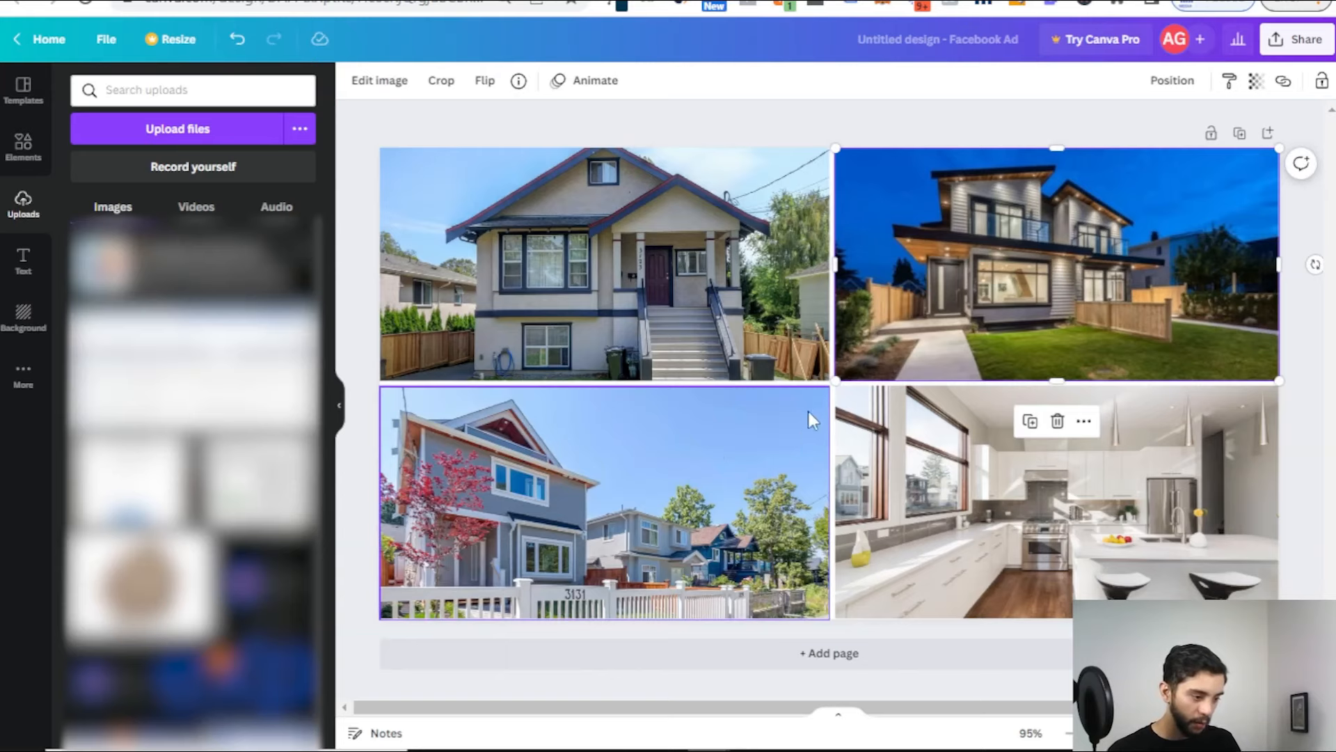
pyautogui.click(856, 123)
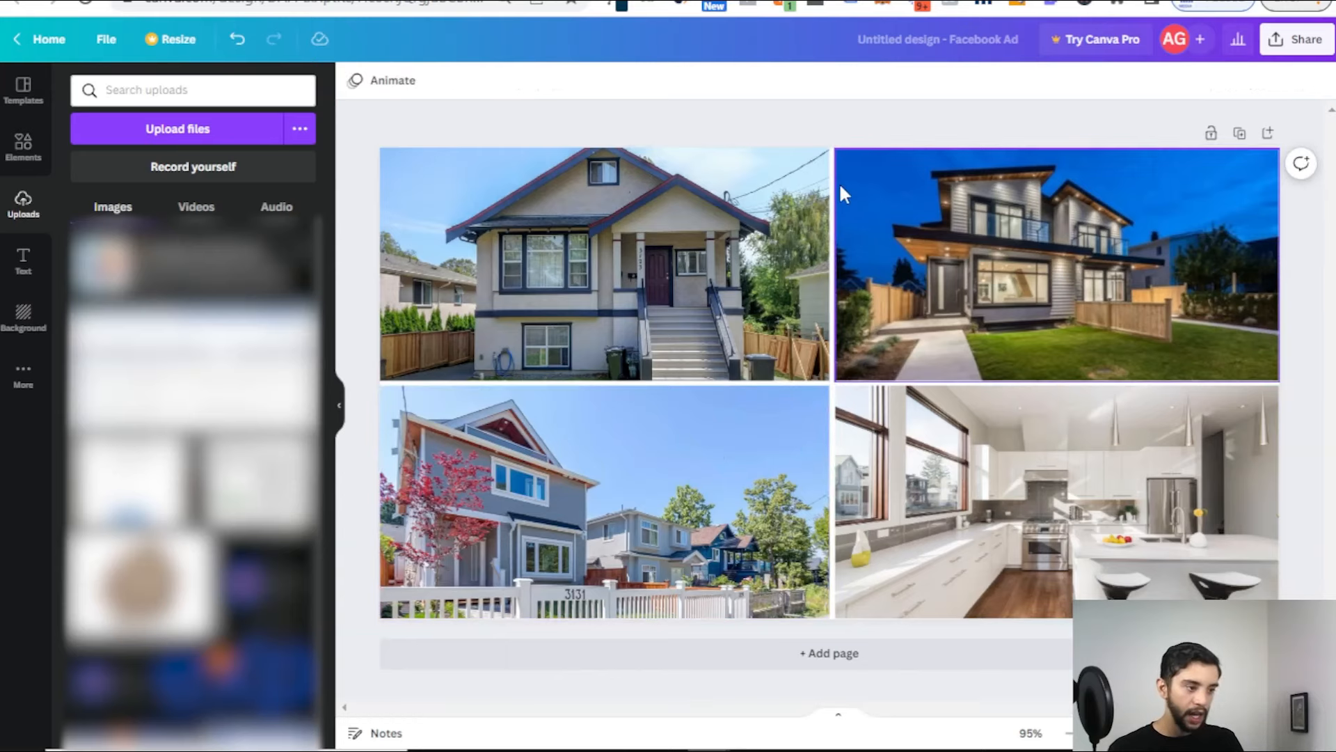
pyautogui.click(845, 236)
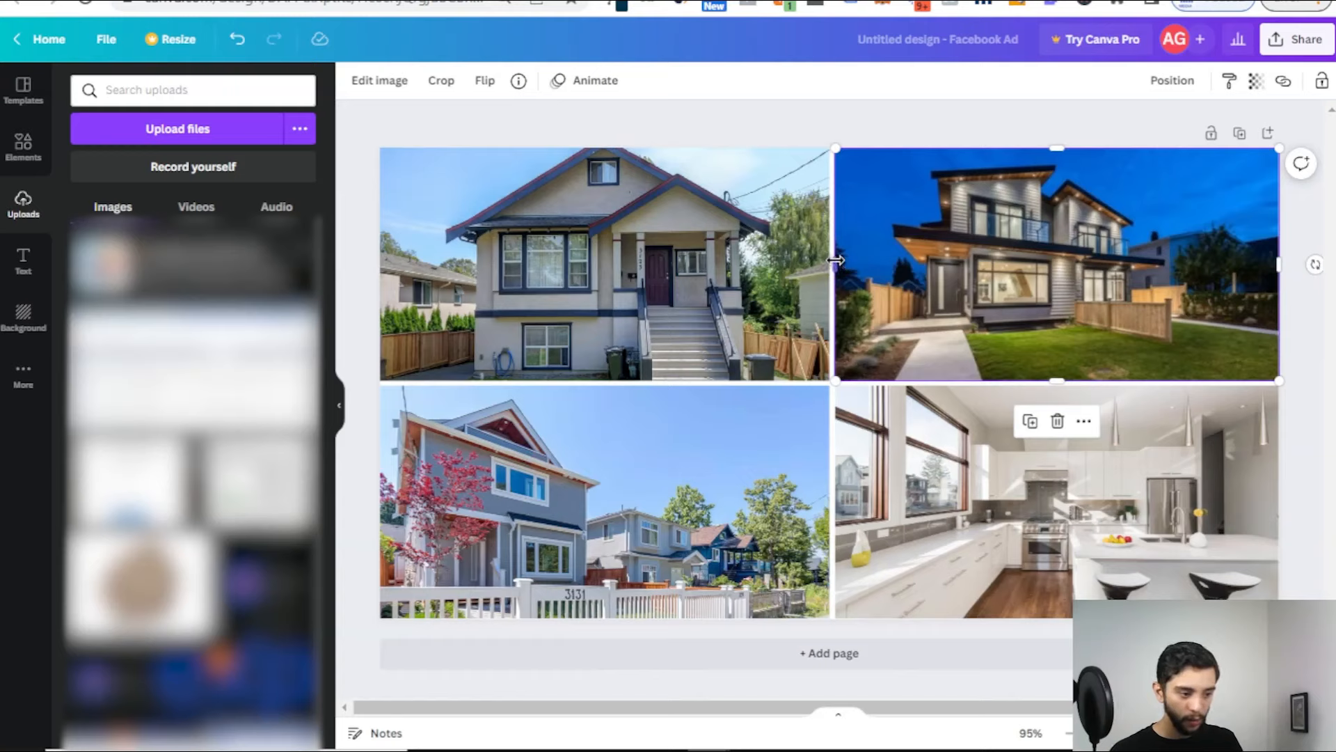
pyautogui.moveTo(833, 260); pyautogui.dragTo(834, 280)
pyautogui.click(770, 115)
pyautogui.click(860, 230)
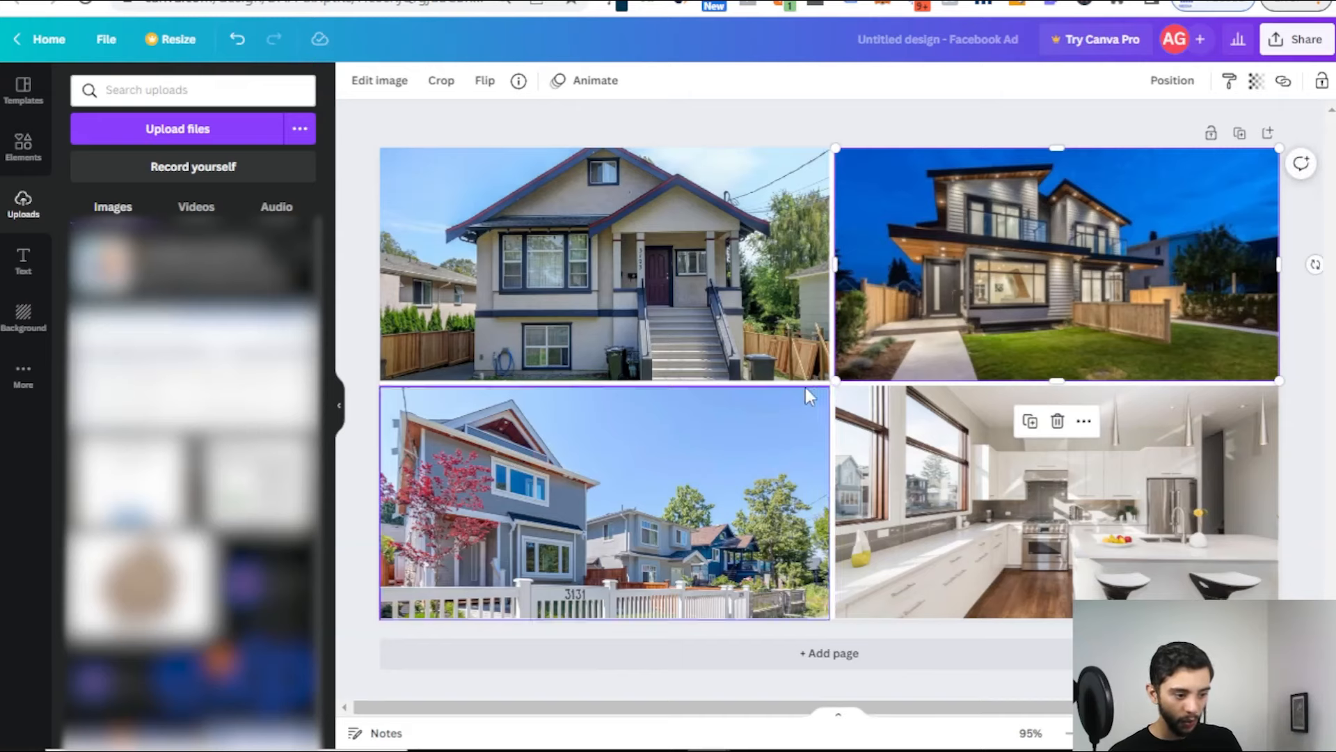
pyautogui.click(842, 102)
pyautogui.moveTo(889, 417); pyautogui.dragTo(890, 516)
pyautogui.hotkey('ctrl', 'z')
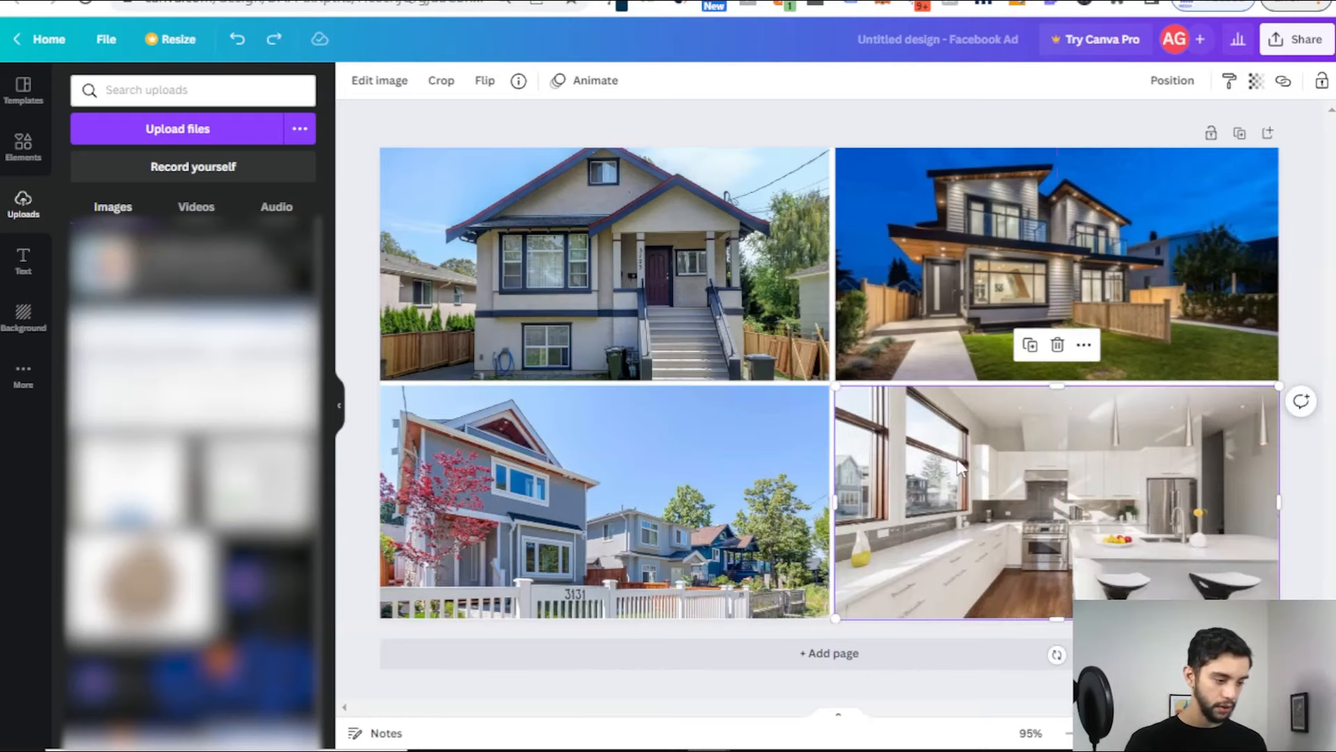
pyautogui.click(822, 117)
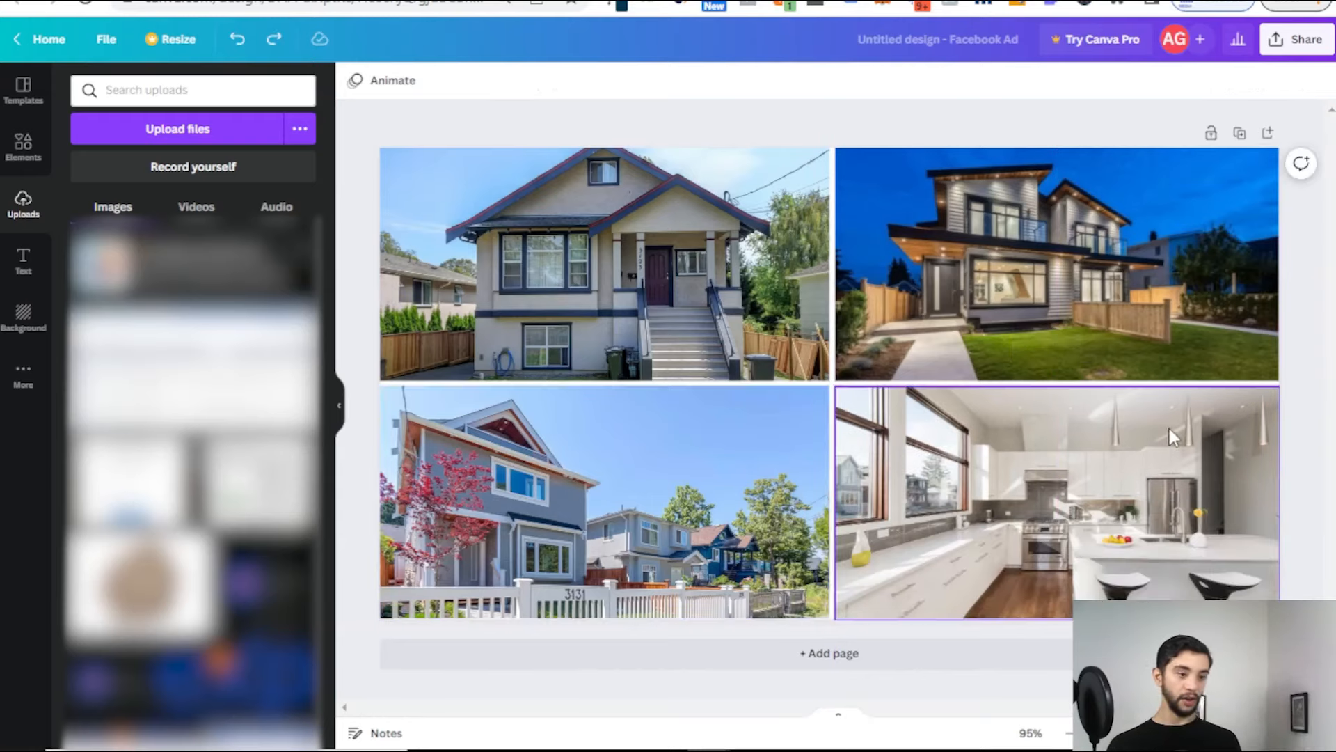
# Step: Rename the design to fb-ad-homes
pyautogui.click(960, 28)
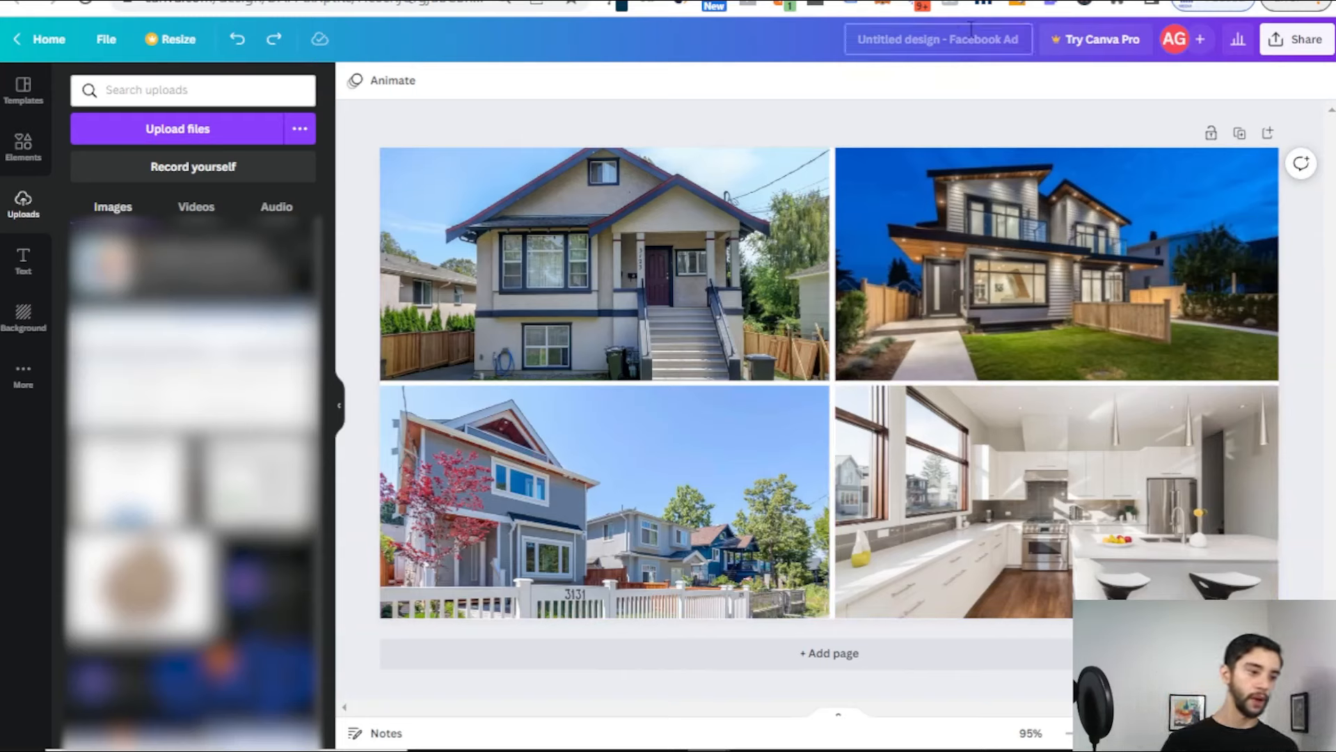
pyautogui.press('BackSpace')
pyautogui.write('fb-ad-homes')
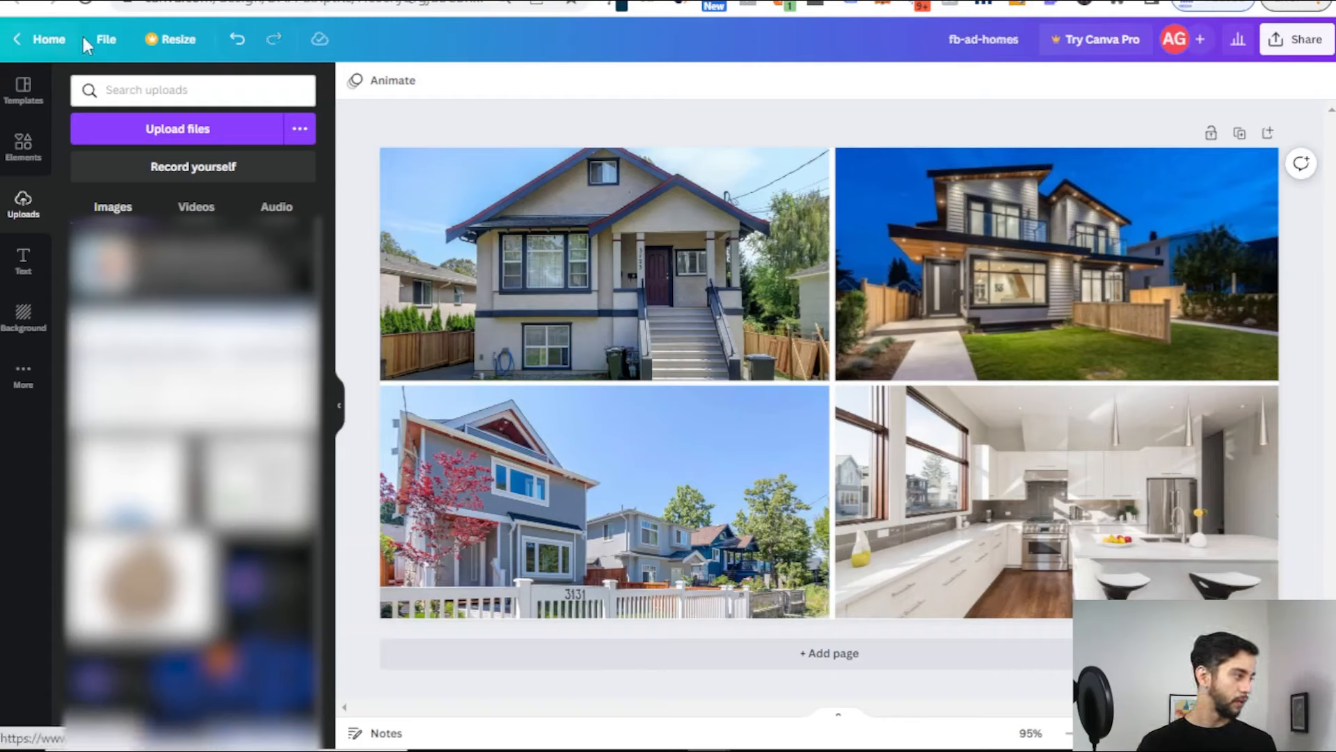
# Step: Download the design as a PNG and return to the Google Docs retargeting plan
pyautogui.click(101, 42)
pyautogui.click(195, 536)
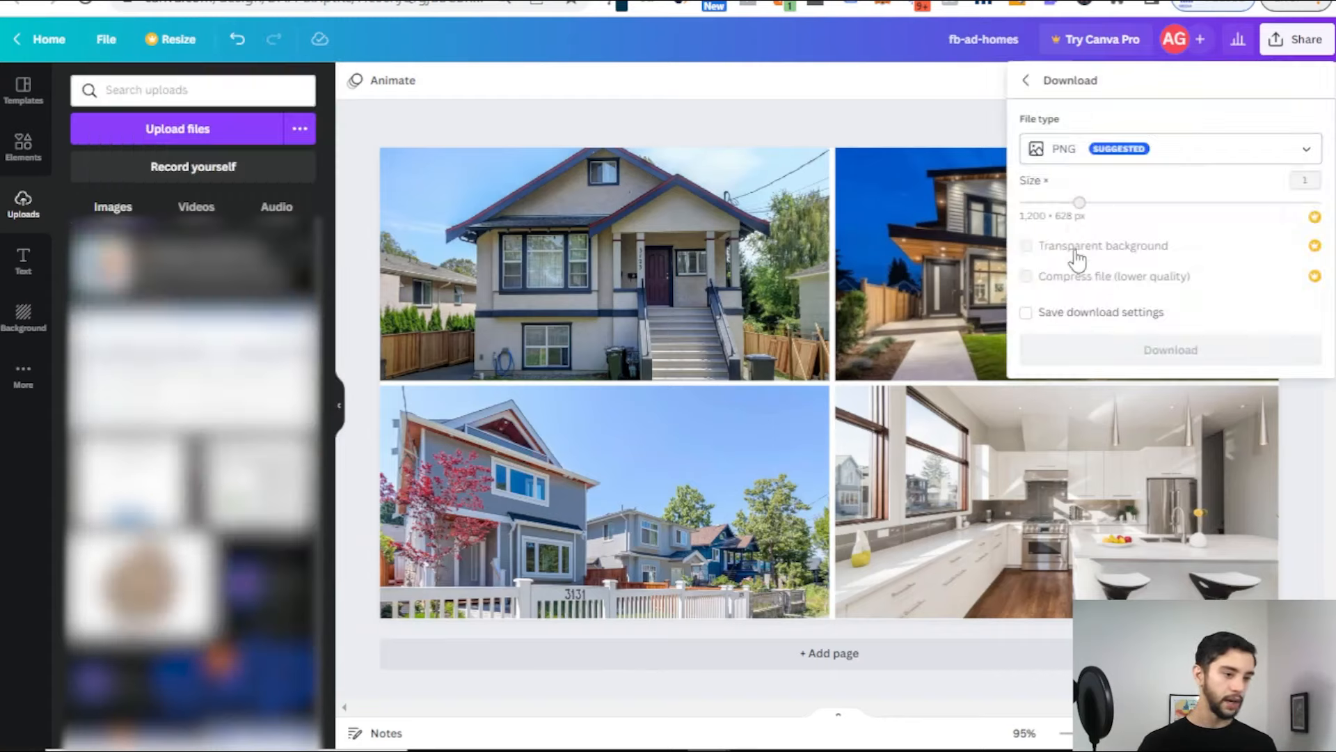
pyautogui.click(1153, 351)
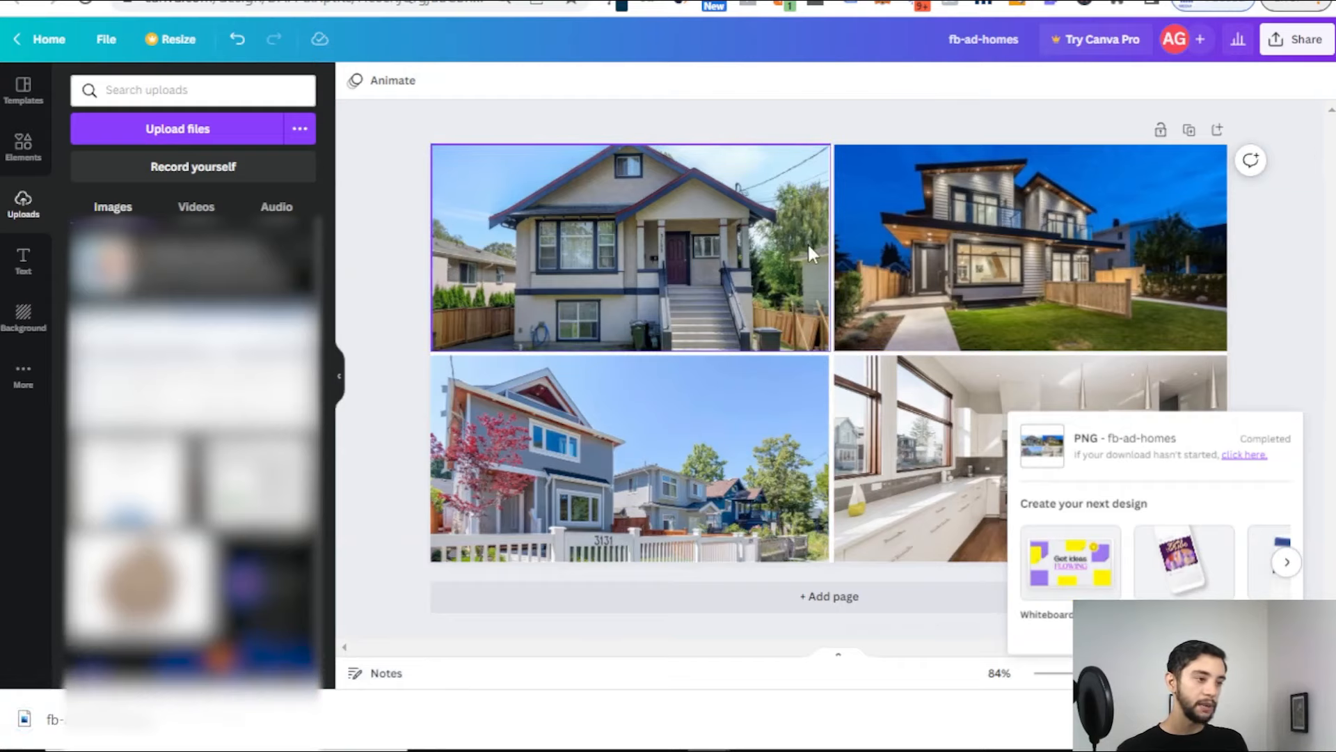
pyautogui.hotkey('ctrl', 'Tab')
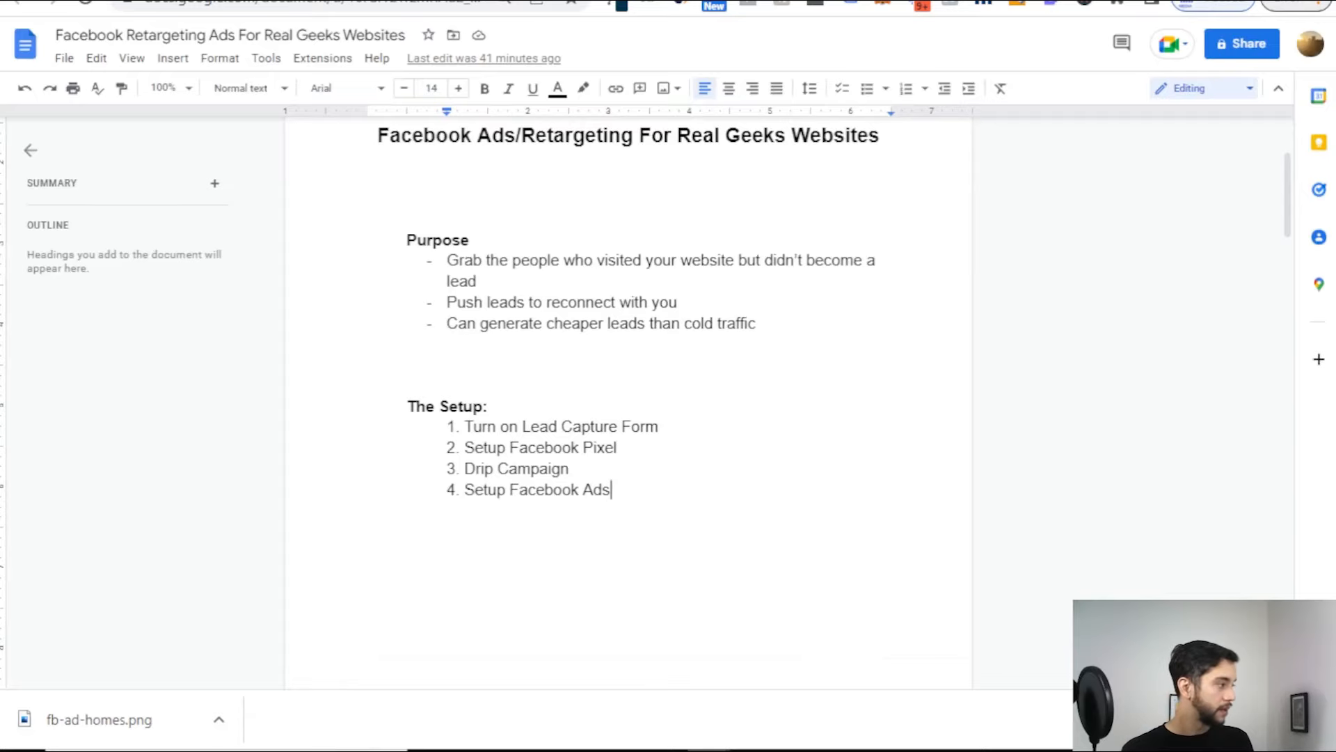
# Step: Find the Videos example in the 'Proven Facebook Ad Templates That Convert' document
pyautogui.hotkey('ctrl', 'Tab')
pyautogui.scroll(-10, 634, 401)
pyautogui.scroll(-15, 636, 403)
pyautogui.scroll(5, 613, 251)
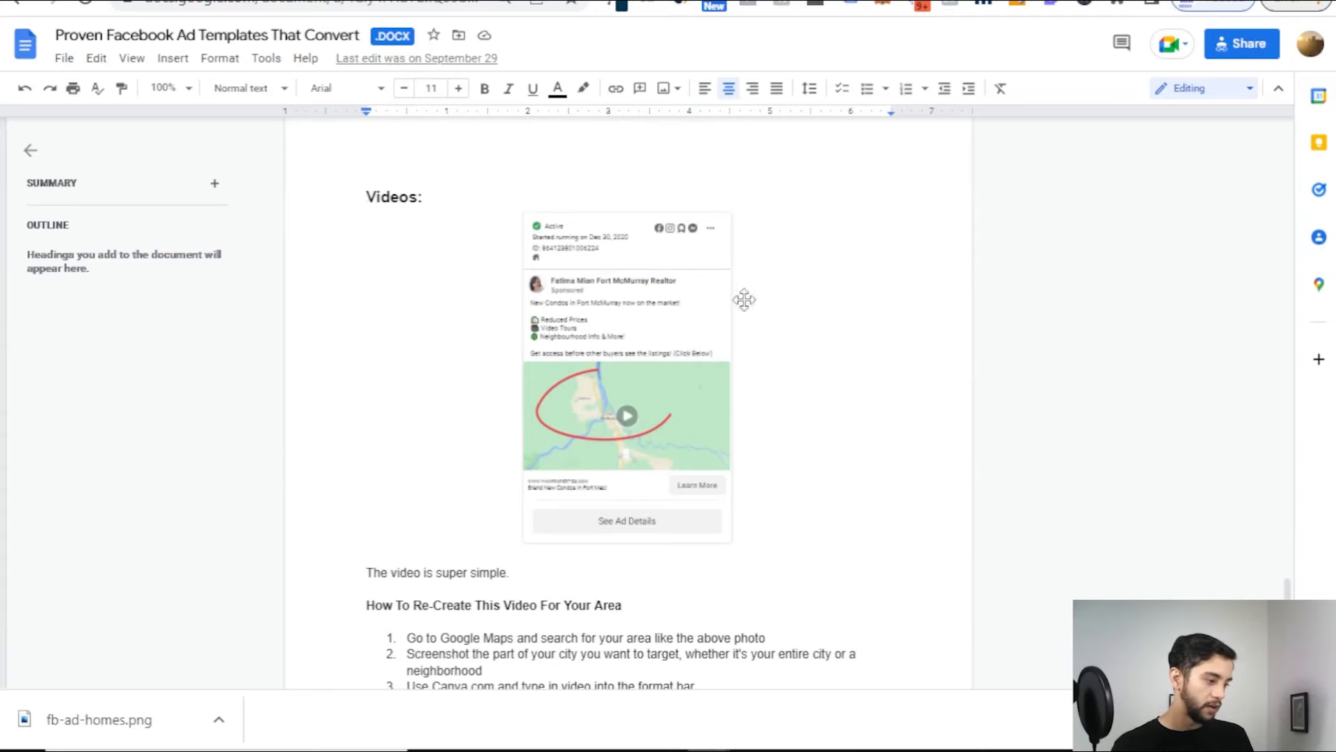
pyautogui.click(818, 312)
pyautogui.scroll(-5, 824, 454)
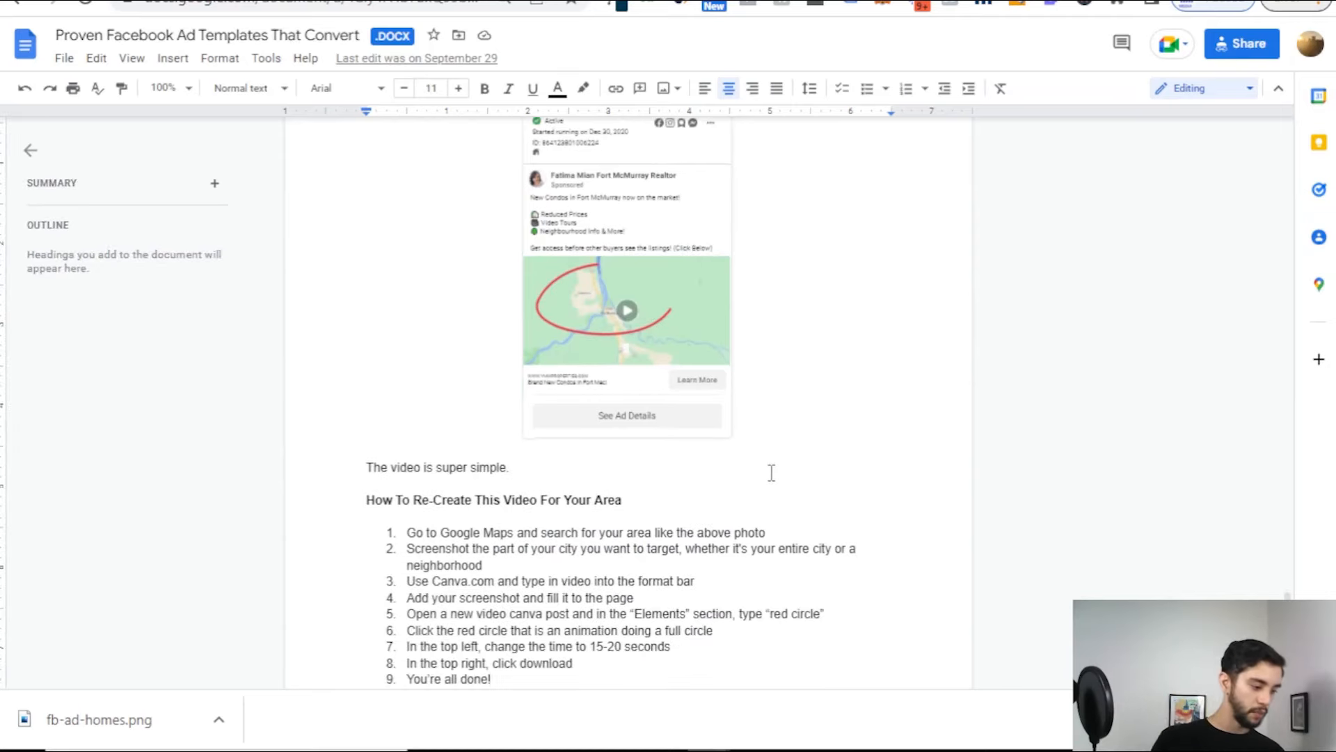
# Step: Highlight each of the seven map-video recreation steps, then bring up Canva's home page
pyautogui.moveTo(402, 321); pyautogui.dragTo(724, 319)
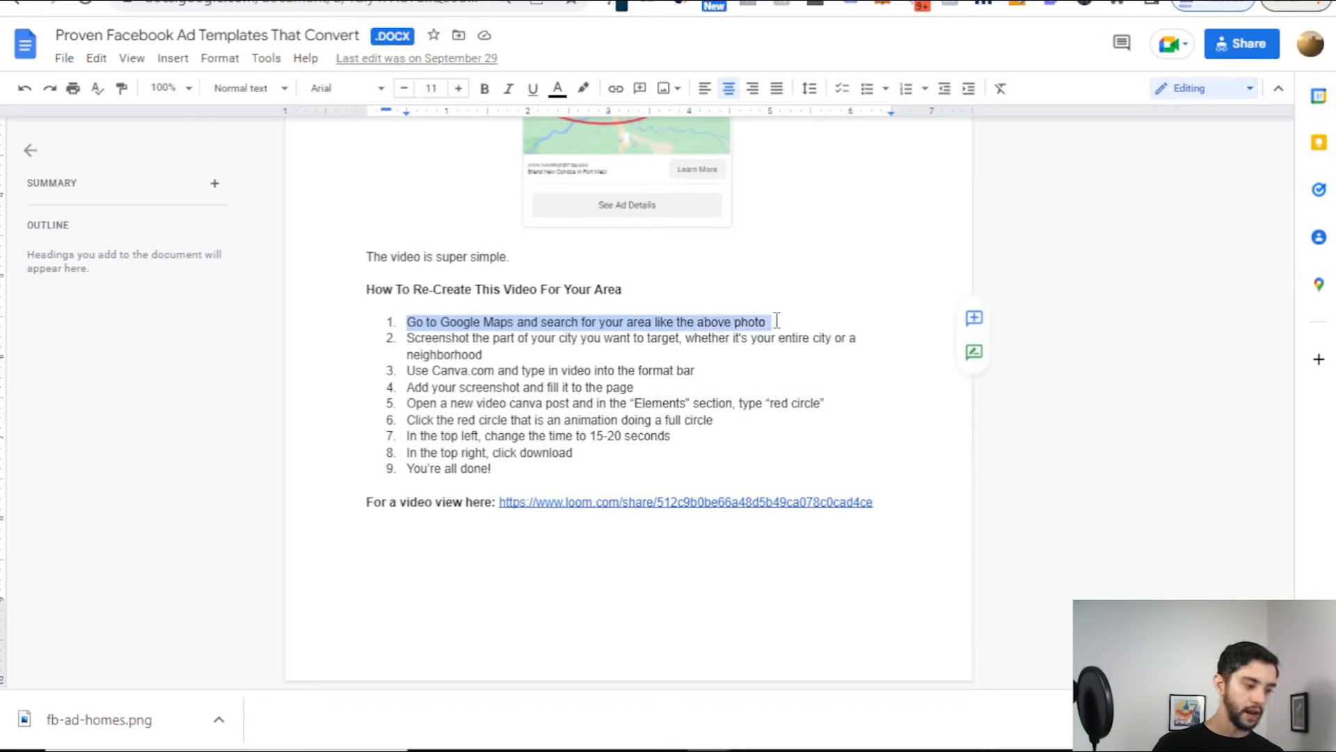
pyautogui.click(776, 320)
pyautogui.moveTo(492, 354); pyautogui.dragTo(380, 337)
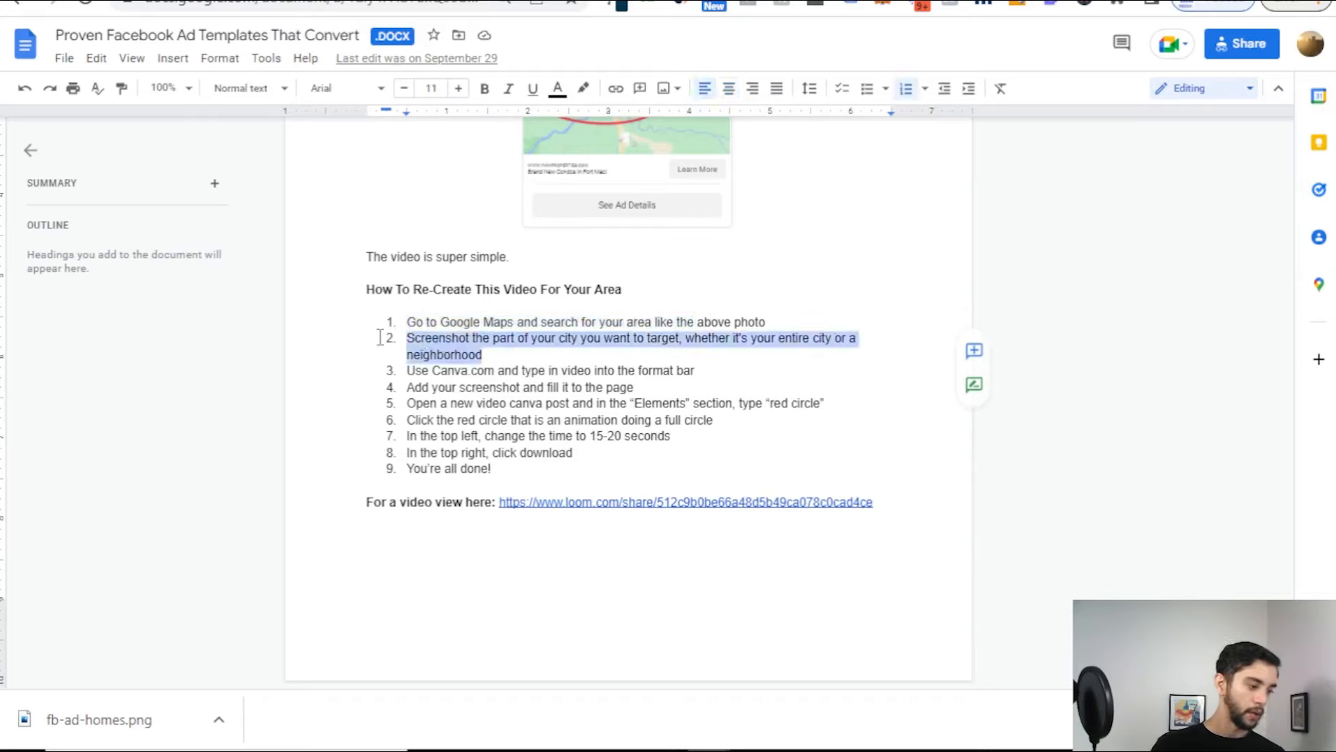
pyautogui.click(493, 354)
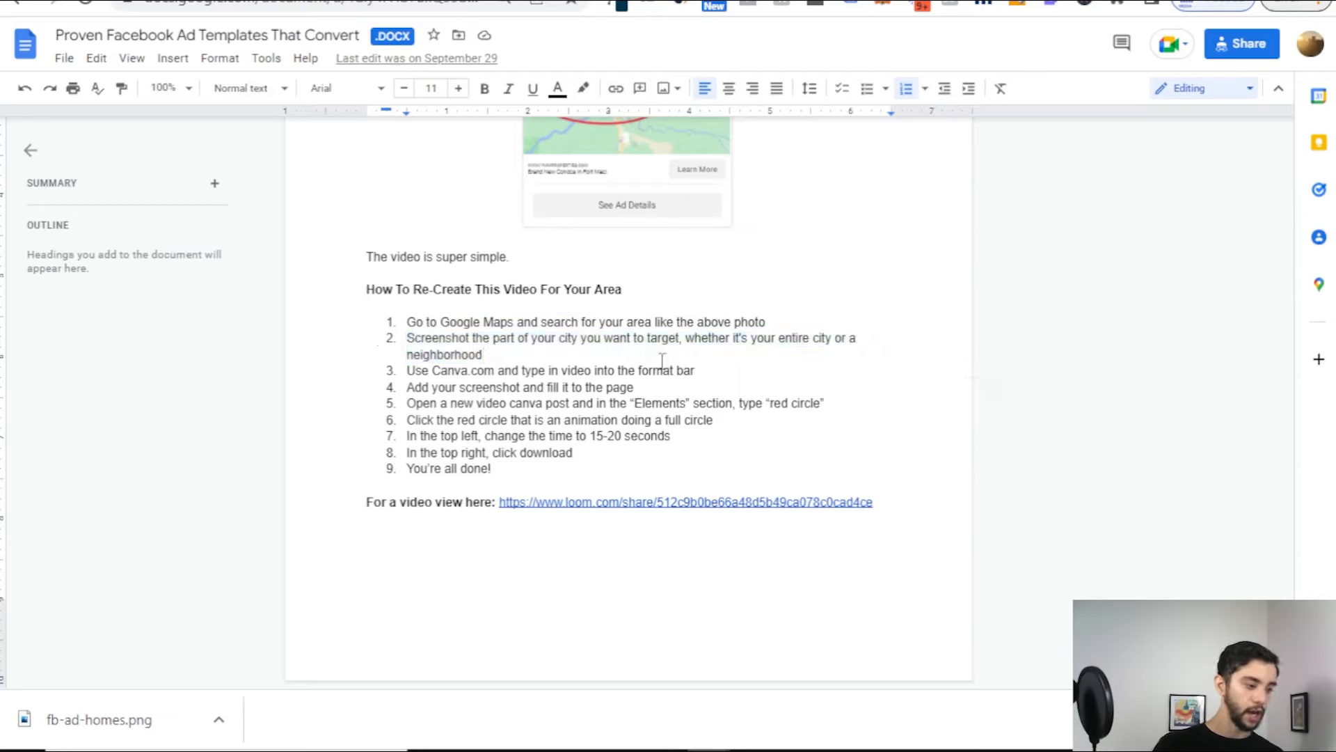
pyautogui.moveTo(691, 369); pyautogui.dragTo(444, 369)
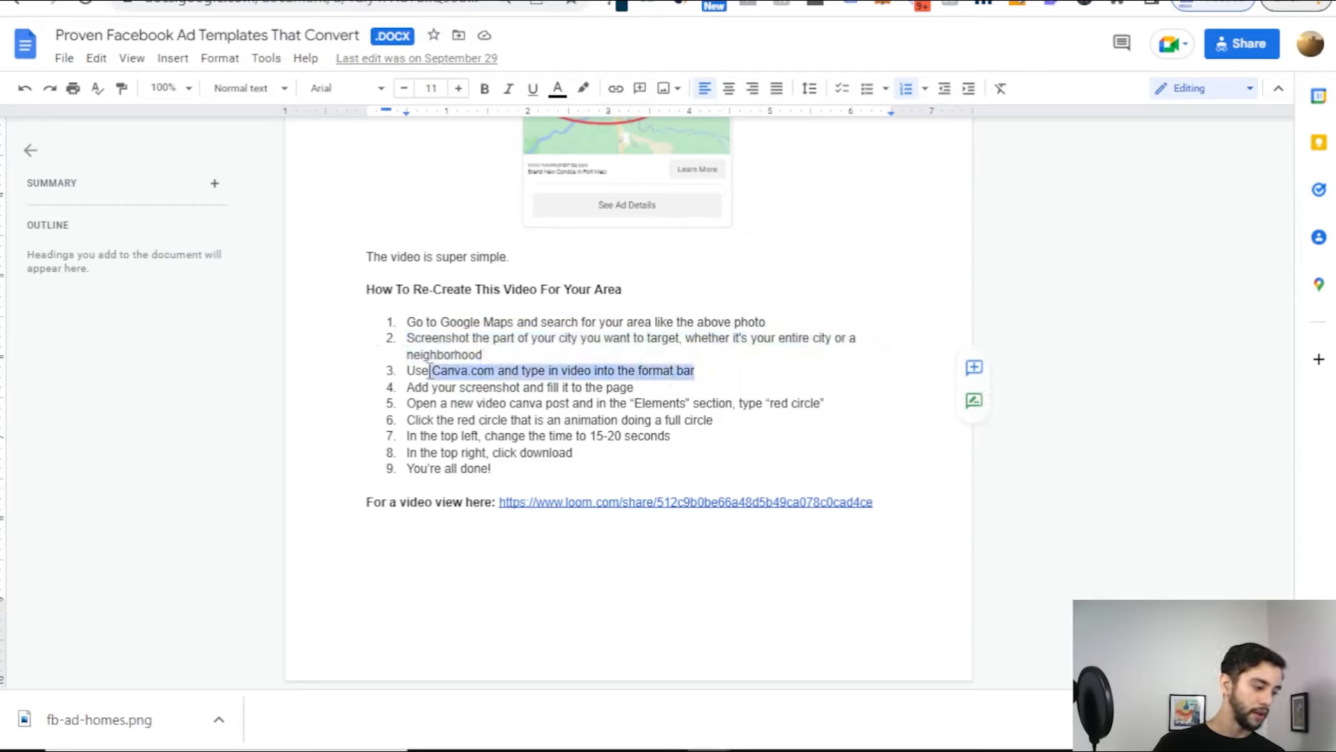
pyautogui.click(611, 374)
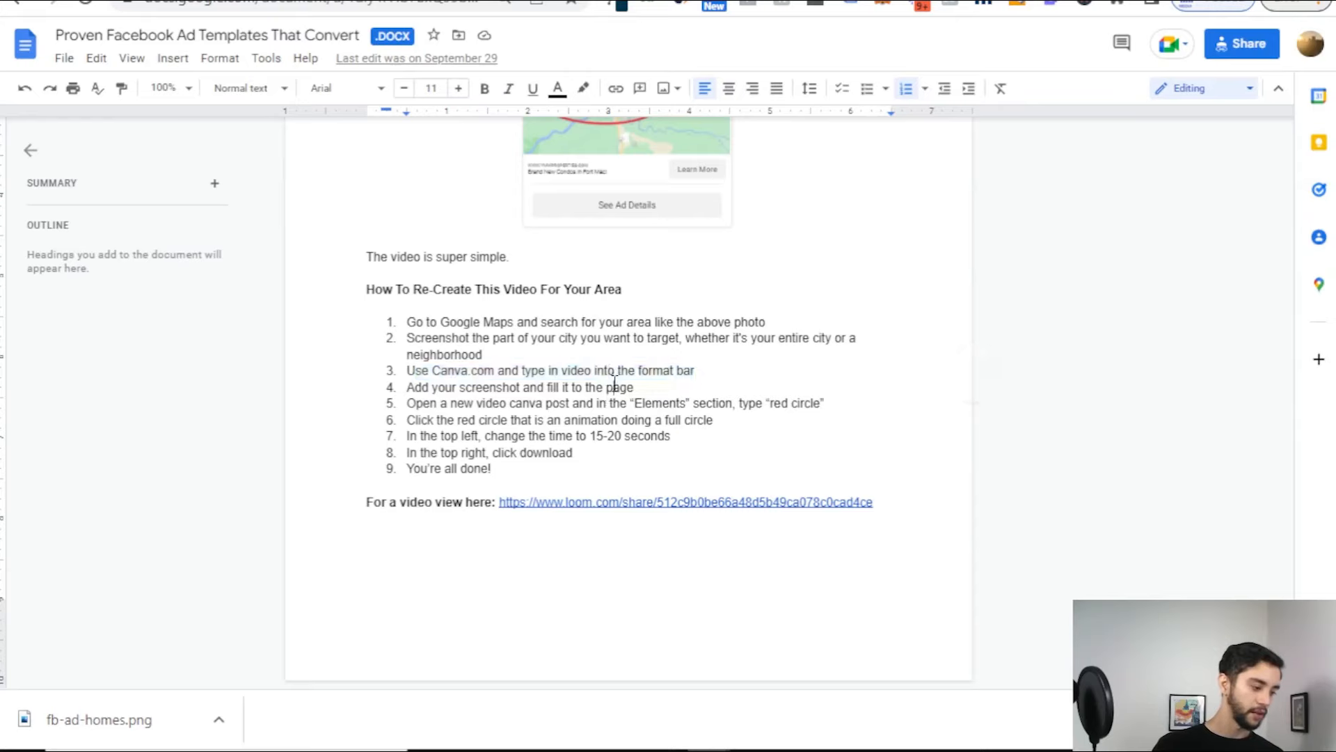
pyautogui.tripleClick(615, 386)
pyautogui.tripleClick(575, 404)
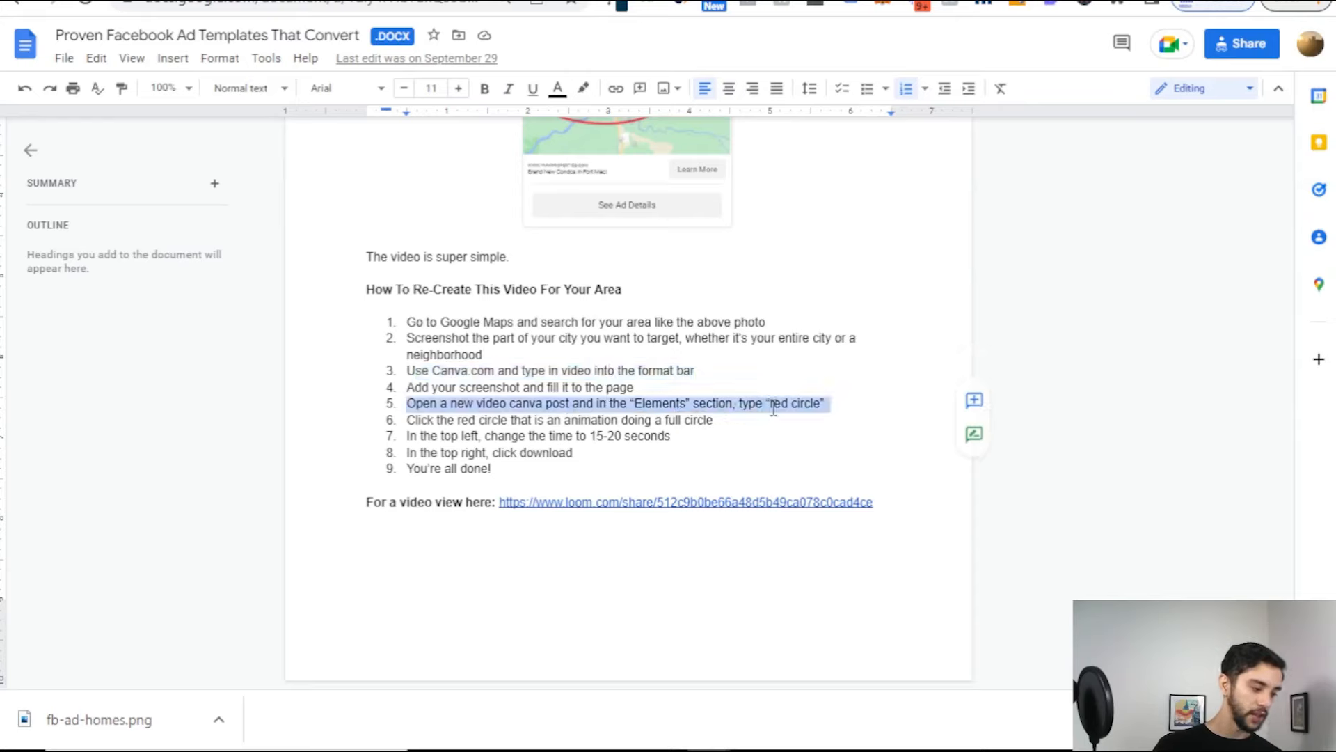
pyautogui.tripleClick(473, 421)
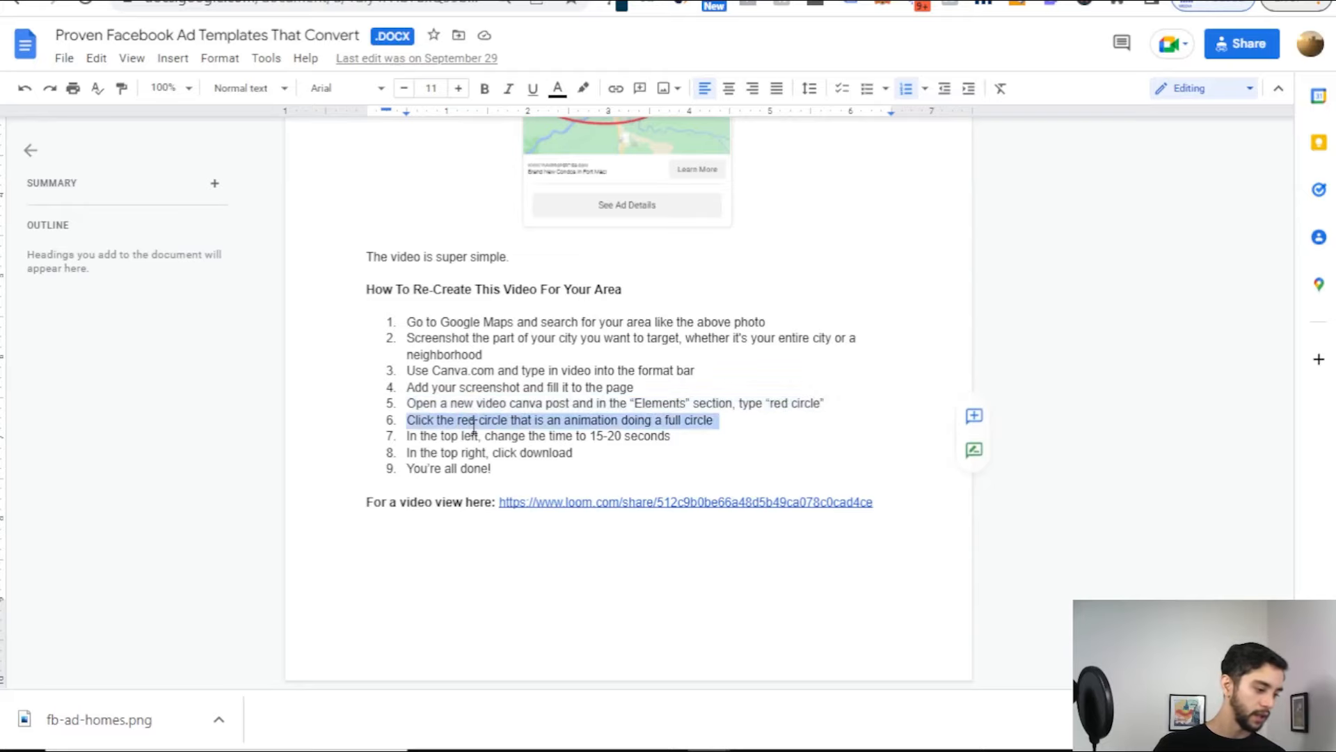
pyautogui.tripleClick(501, 437)
pyautogui.click(502, 458)
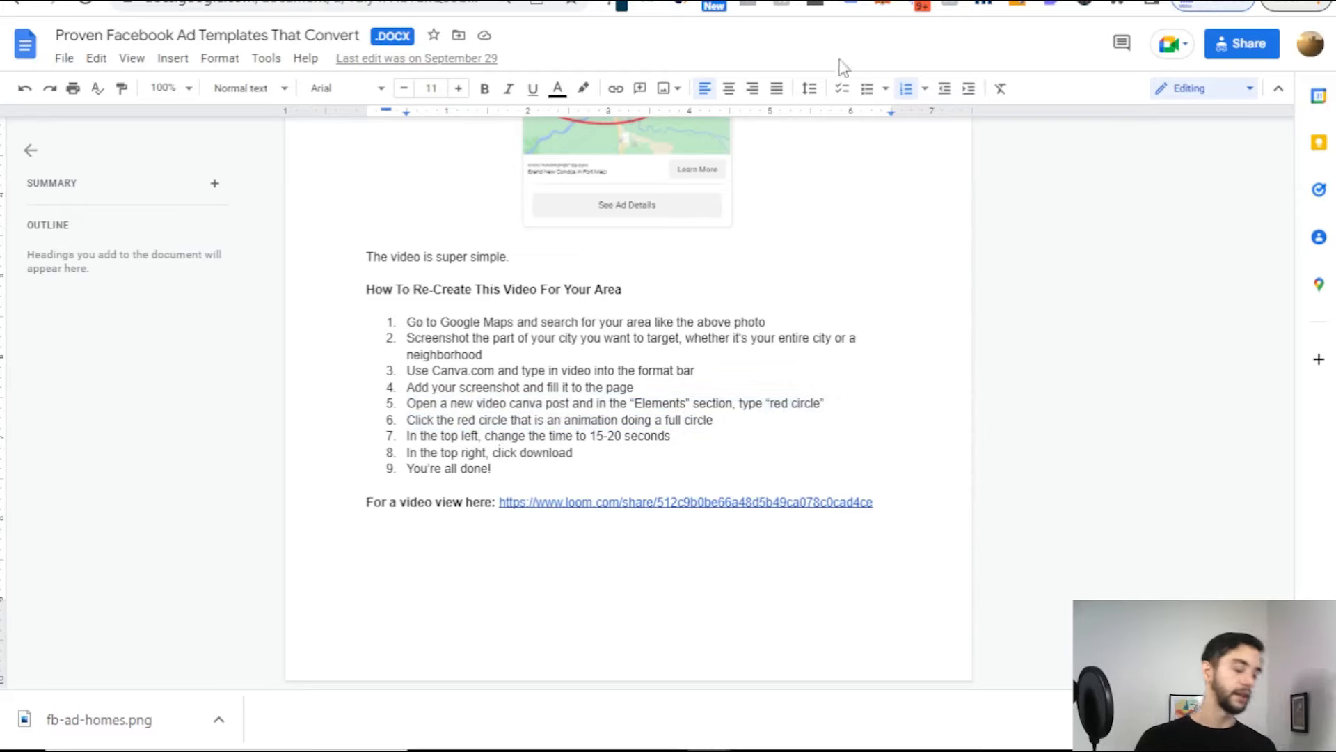
pyautogui.hotkey('ctrl', 'Tab')
pyautogui.scroll(15, 696, 170)
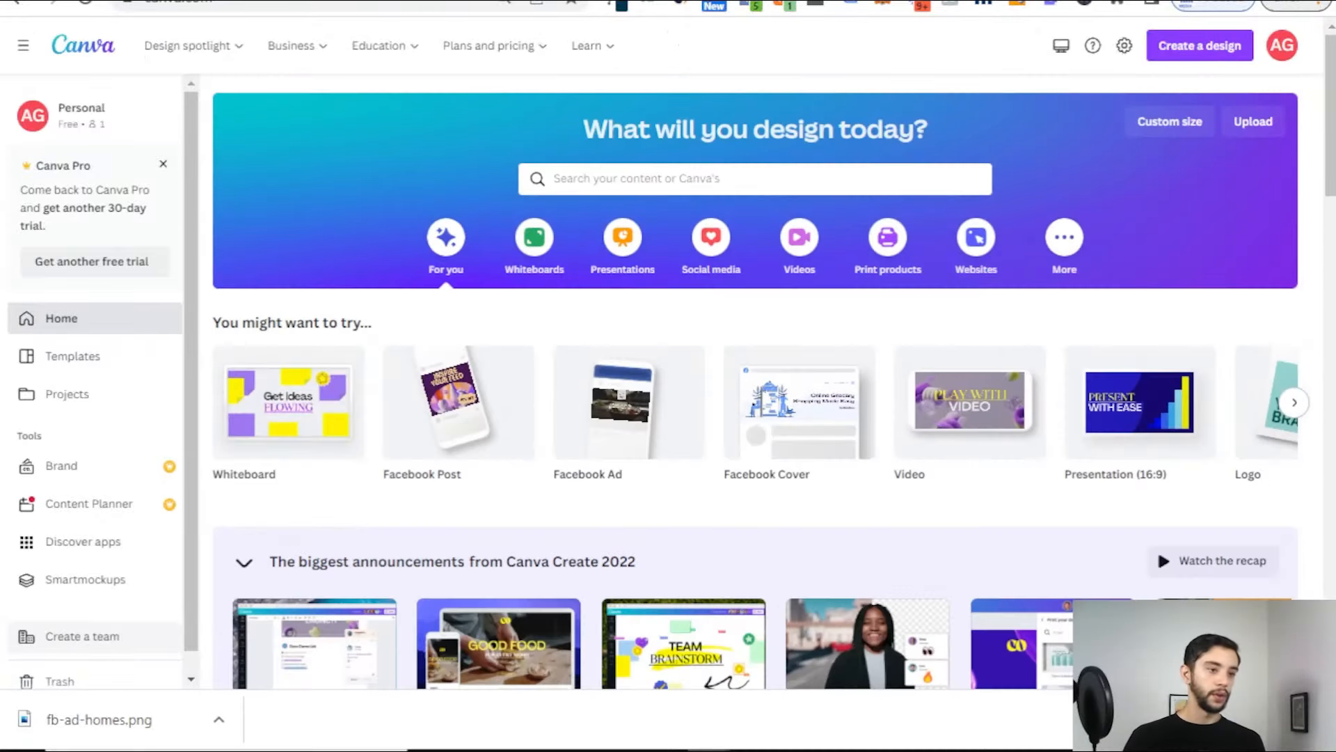
# Step: Open Google Maps in a new browser tab
pyautogui.hotkey('ctrl', 't')
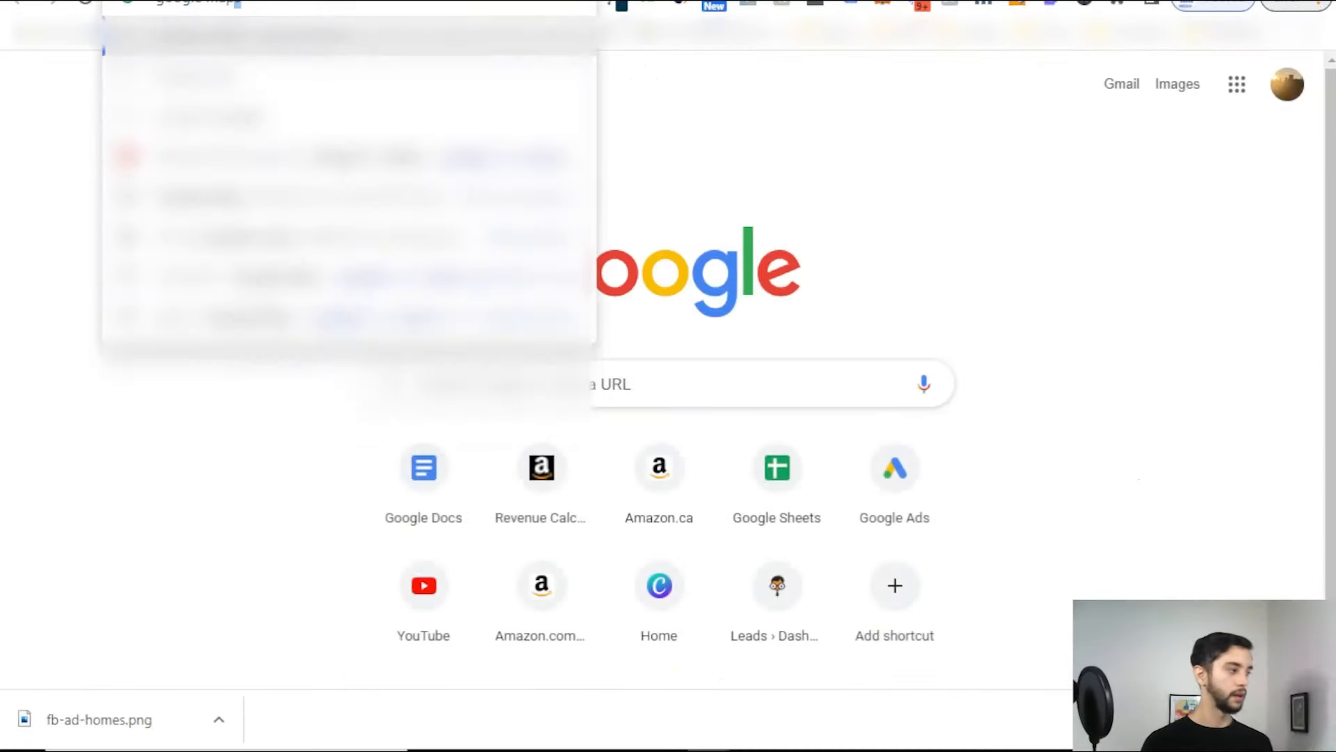
pyautogui.press('Return')
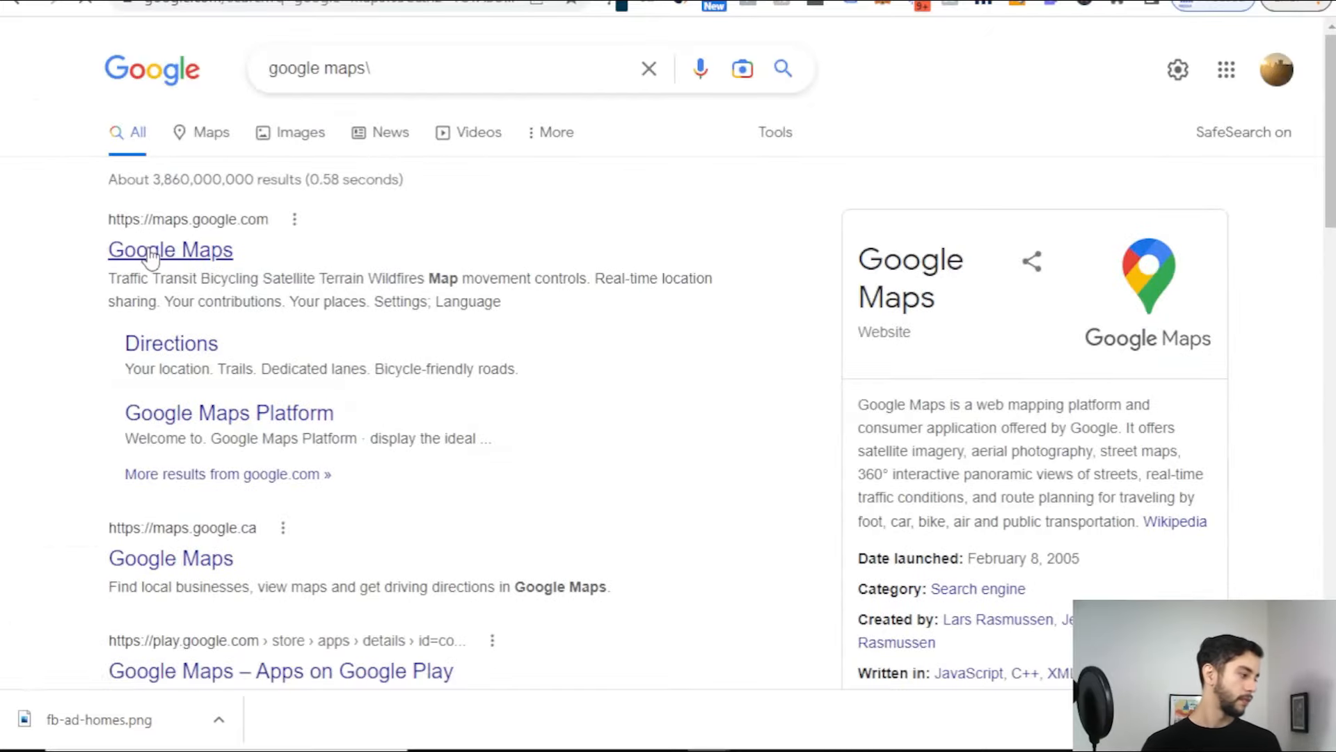
pyautogui.click(129, 252)
# Step: Search the map for Vancouver and frame Greater Vancouver with Burnaby, Richmond and Surrey
pyautogui.click(199, 50)
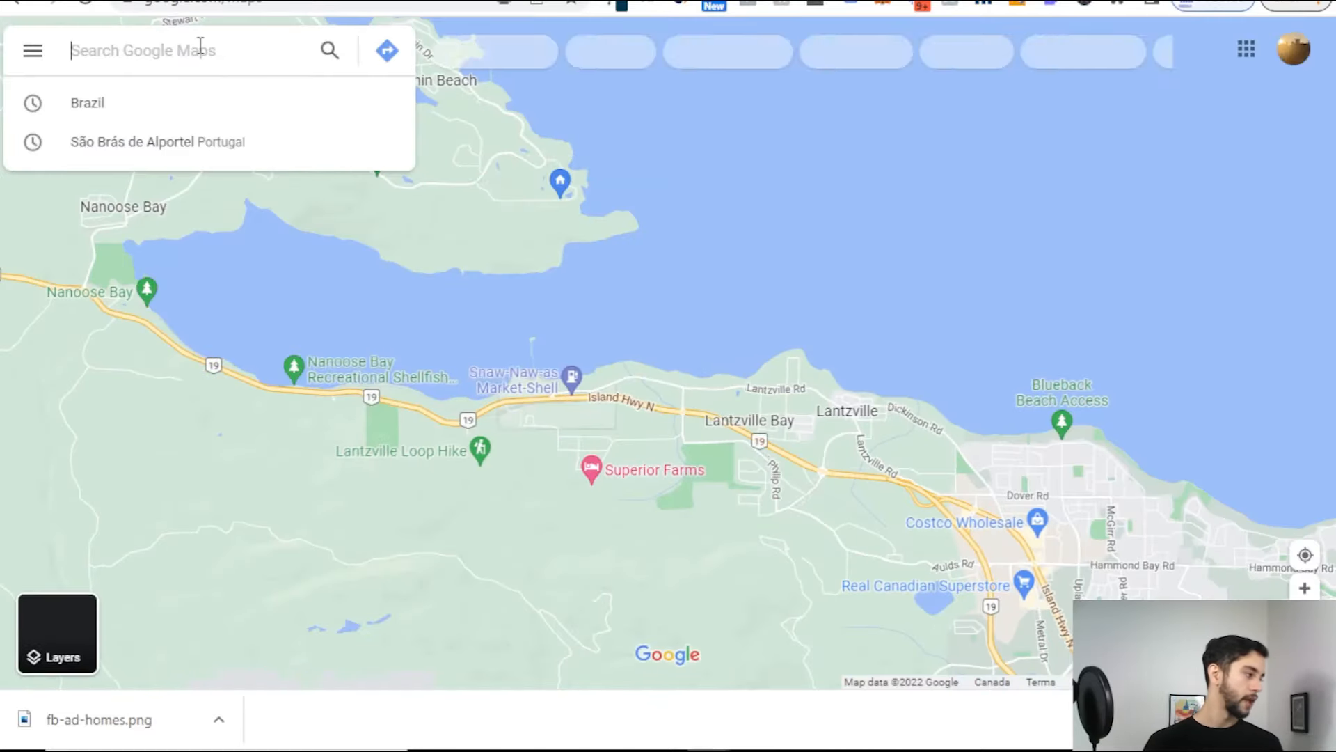
pyautogui.write('vancouve')
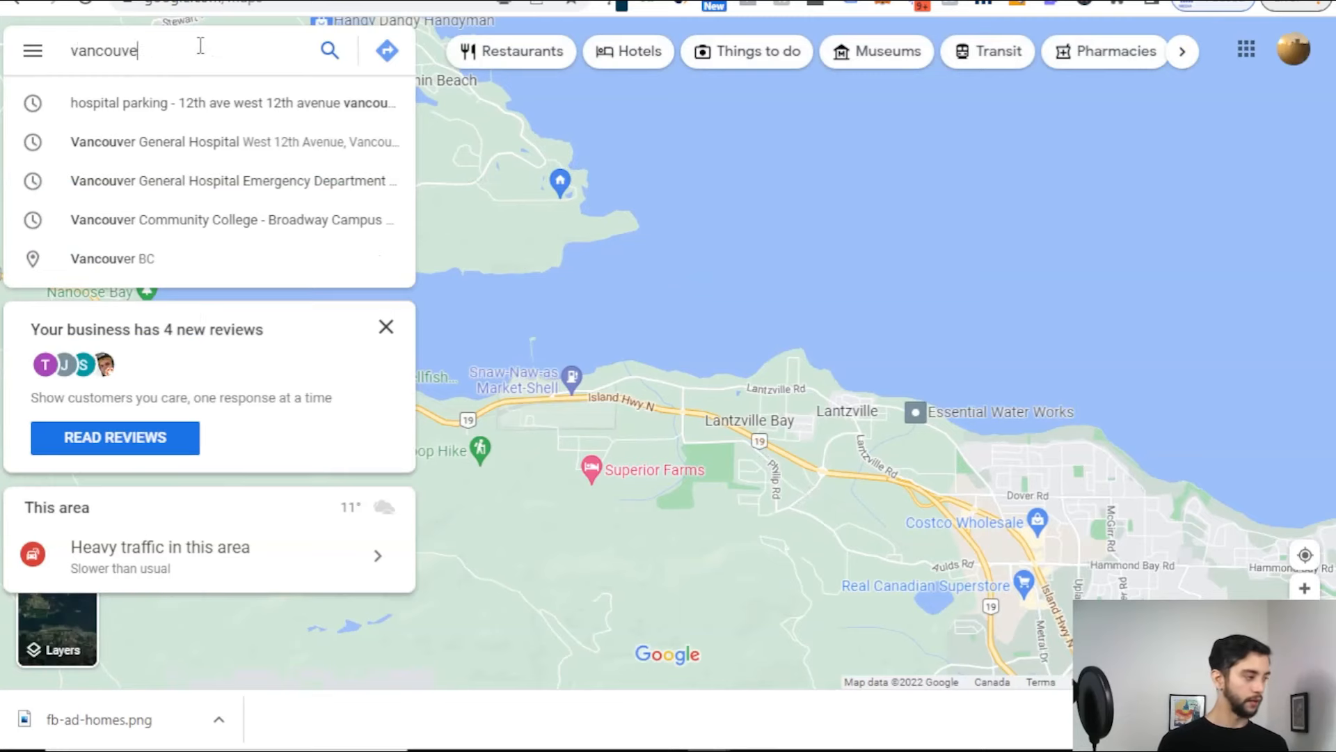
pyautogui.write('r')
pyautogui.press('Return')
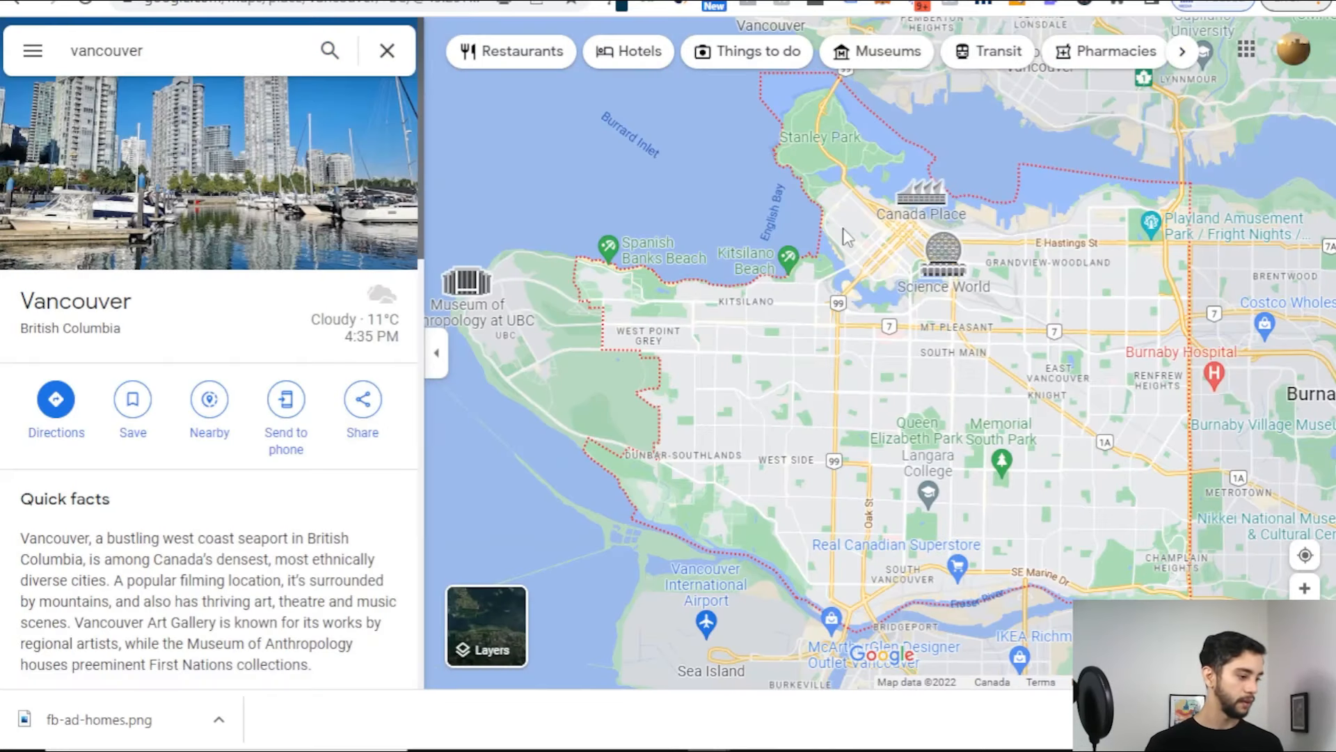
pyautogui.scroll(-3, 939, 459)
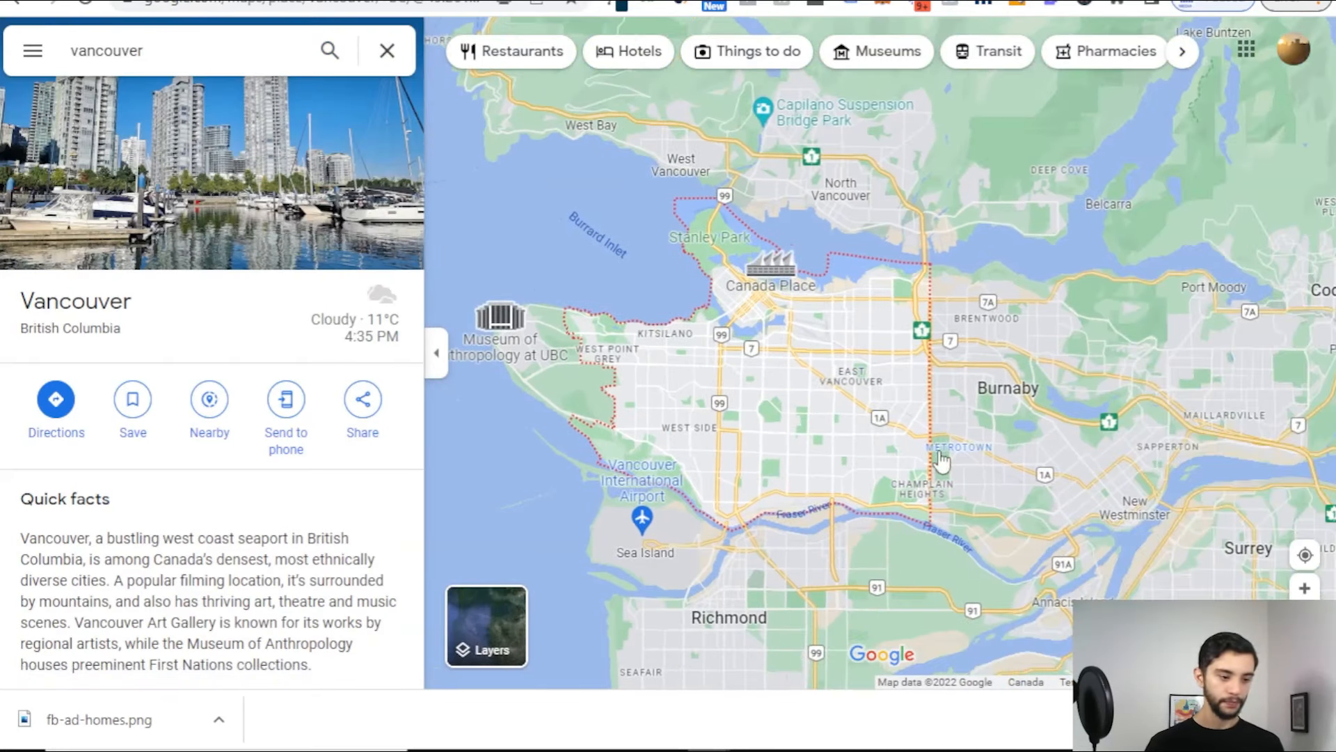
pyautogui.scroll(-5, 941, 460)
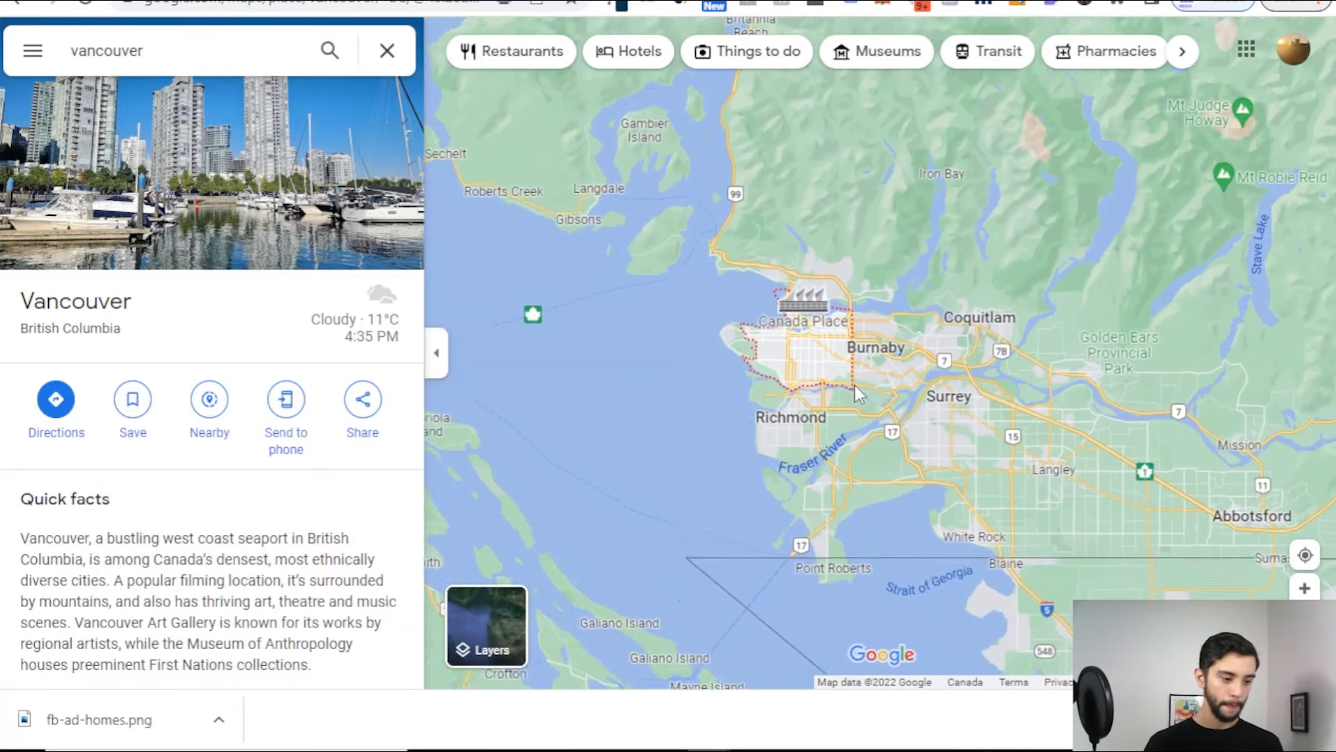
pyautogui.scroll(3, 854, 385)
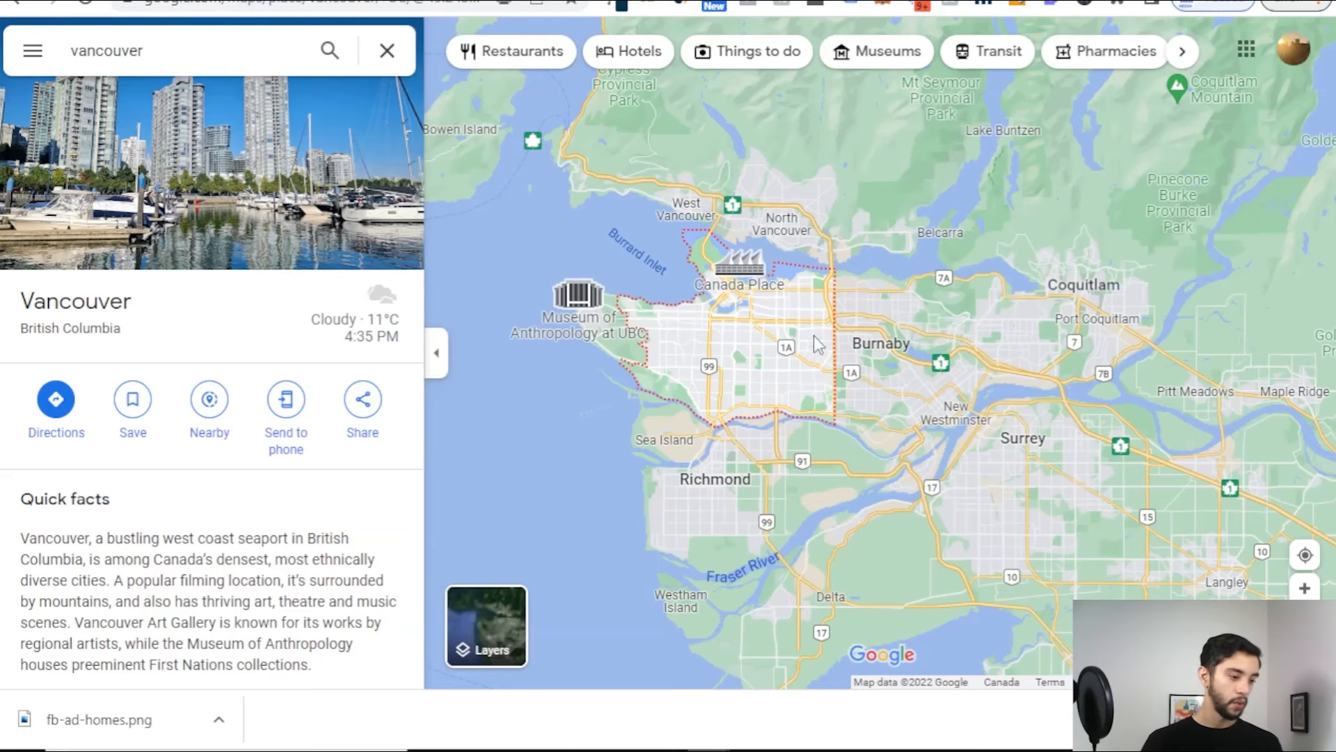
pyautogui.scroll(-2, 828, 347)
pyautogui.scroll(-3, 866, 376)
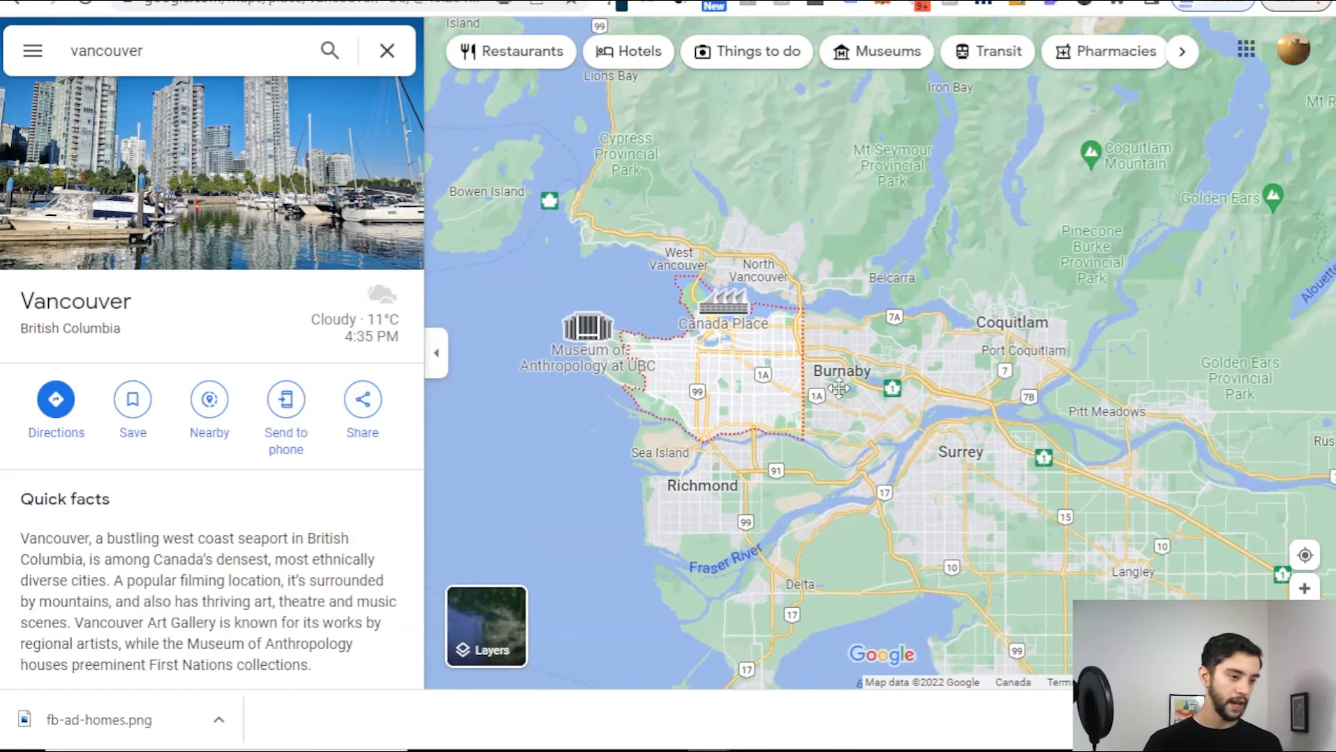
pyautogui.moveTo(882, 400); pyautogui.dragTo(909, 381)
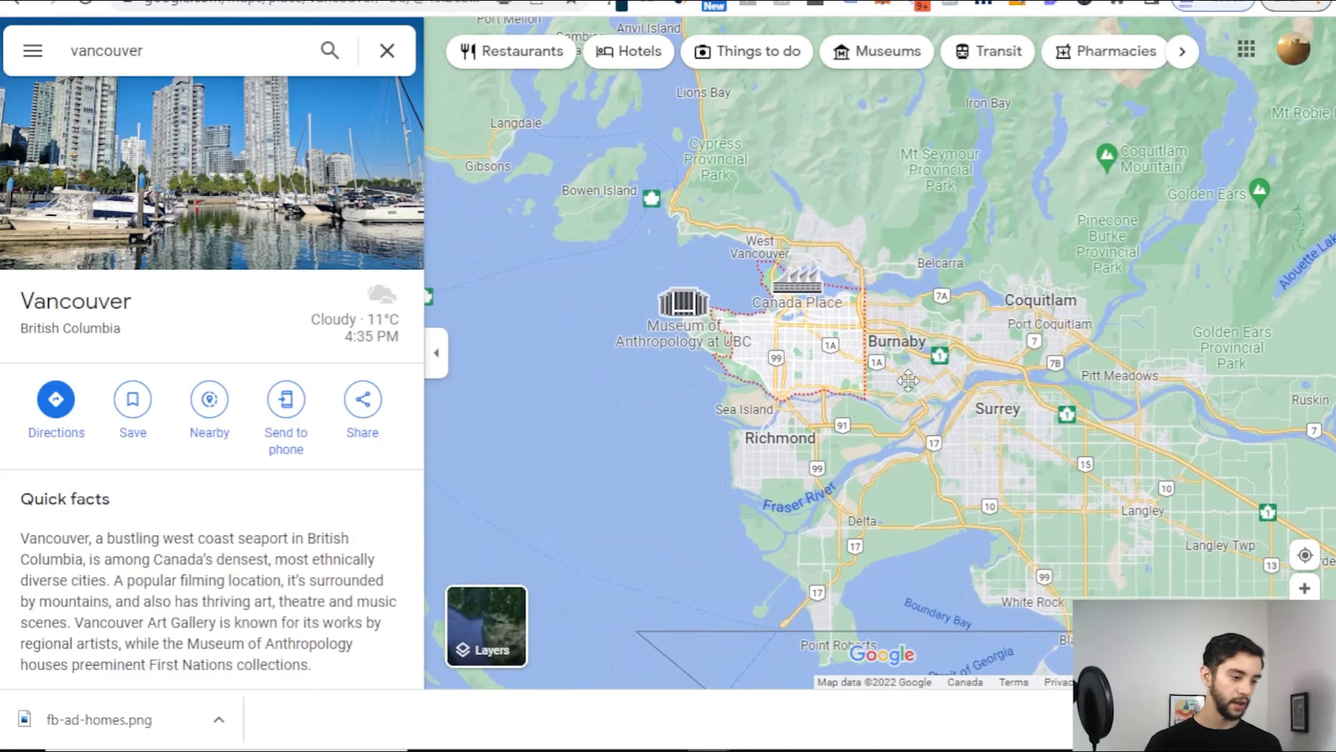
pyautogui.click(657, 447)
pyautogui.click(613, 418)
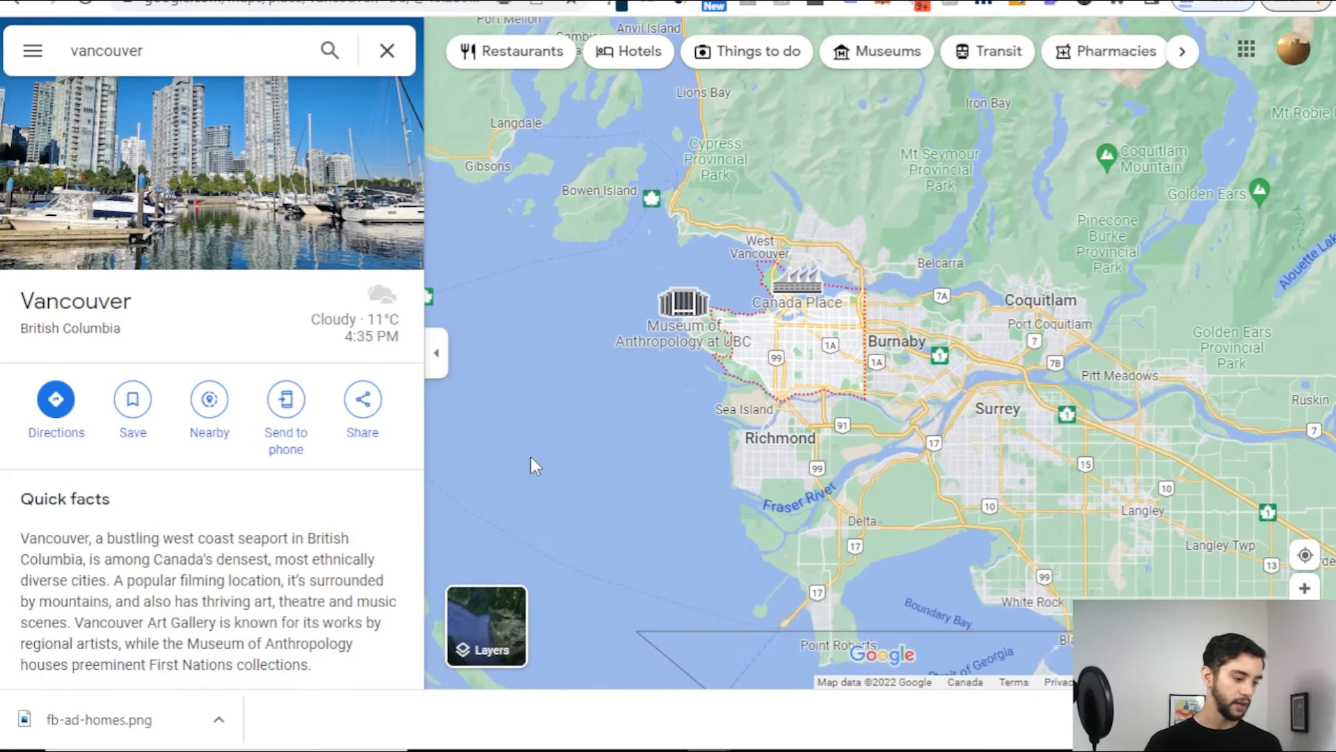
pyautogui.click(184, 735)
# Step: Launch Snipping Tool and capture the Greater Vancouver map region
pyautogui.write('sn')
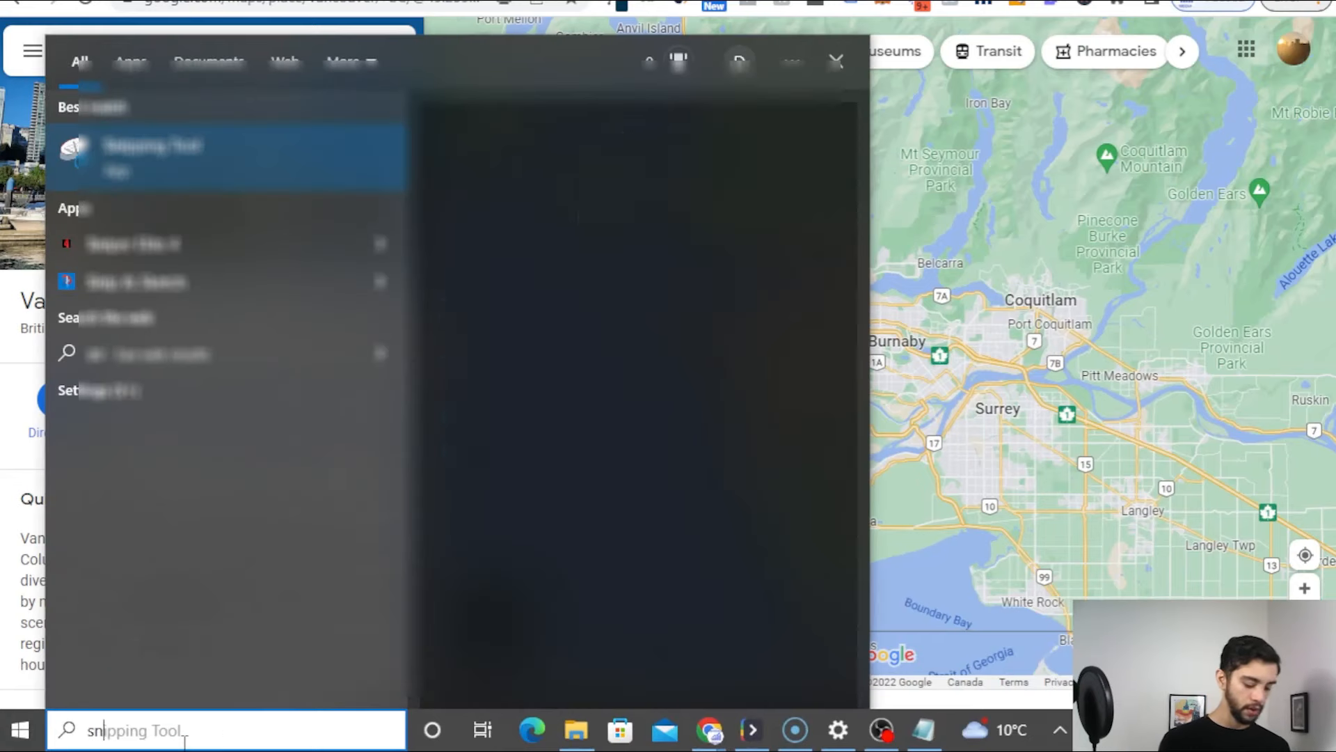
pyautogui.press('Return')
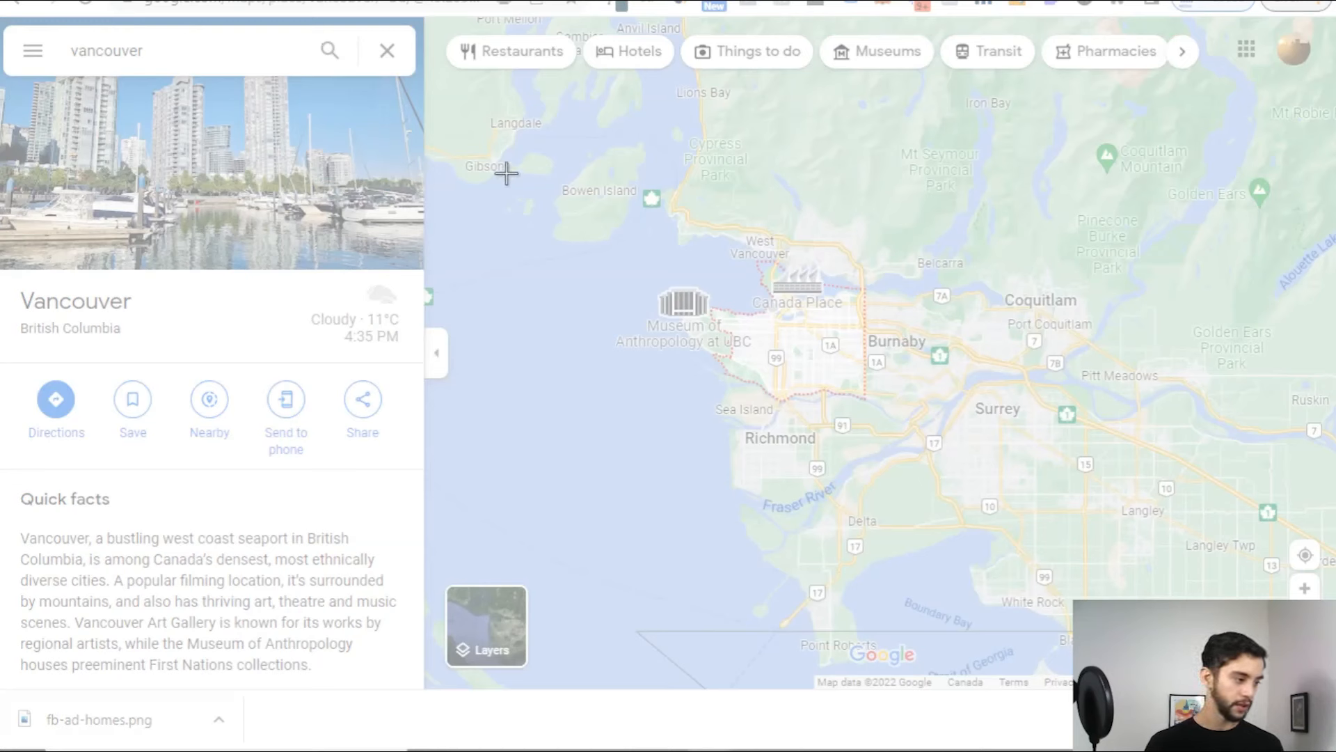
pyautogui.moveTo(509, 174); pyautogui.dragTo(1266, 636)
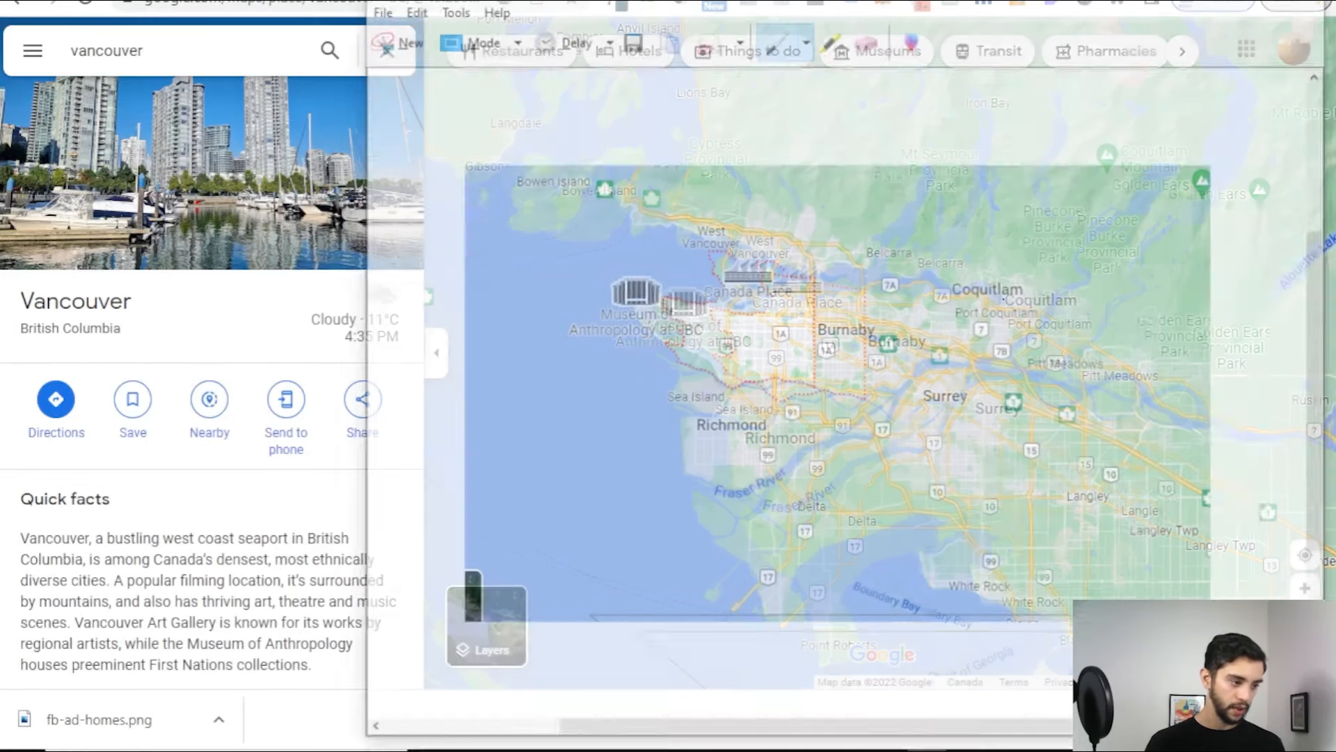
pyautogui.click(390, 37)
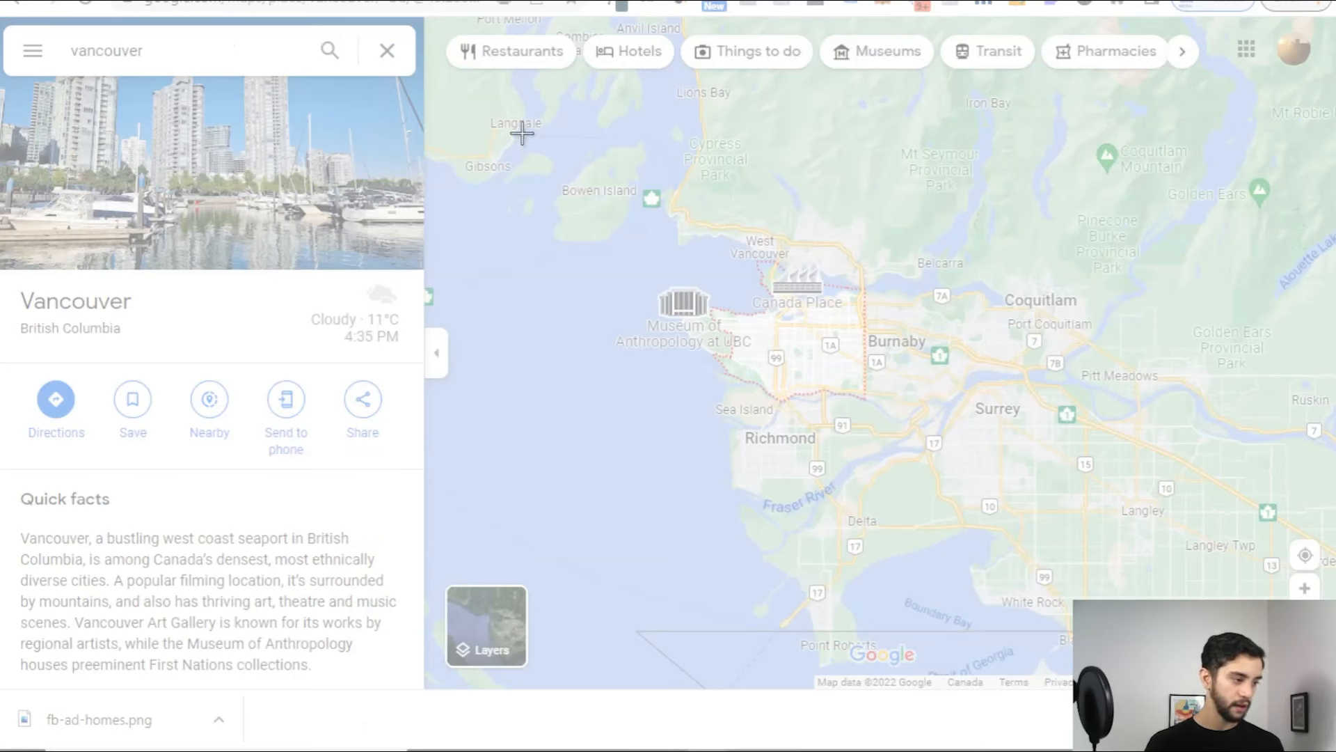
pyautogui.moveTo(518, 118); pyautogui.dragTo(1263, 658)
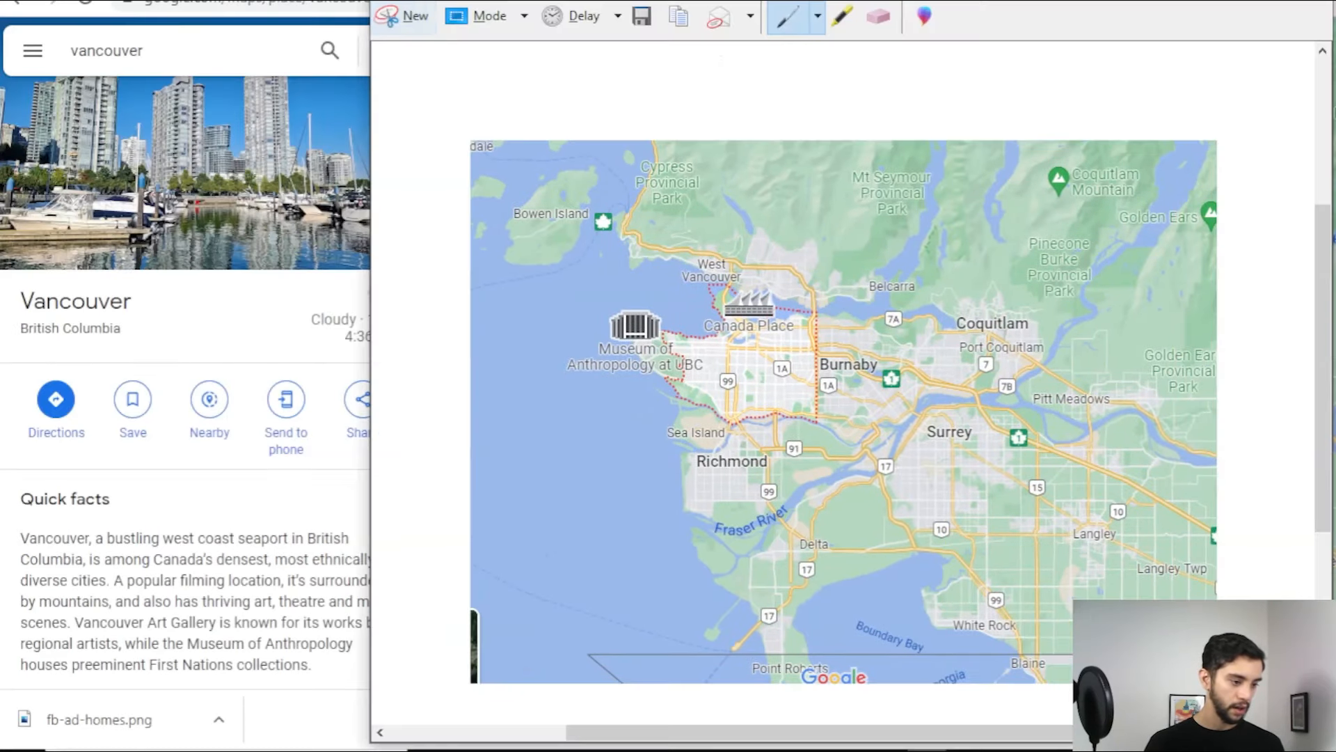
pyautogui.click(415, 17)
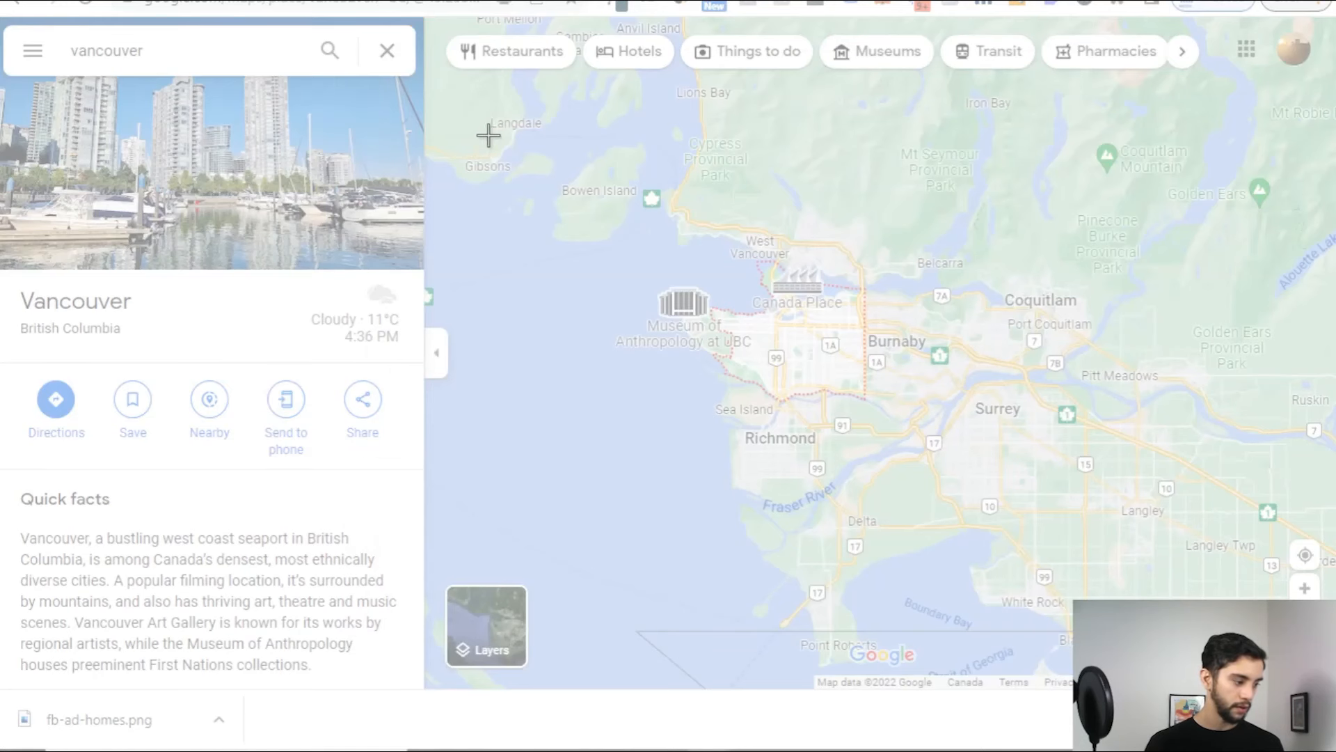
pyautogui.moveTo(528, 139); pyautogui.dragTo(1283, 590)
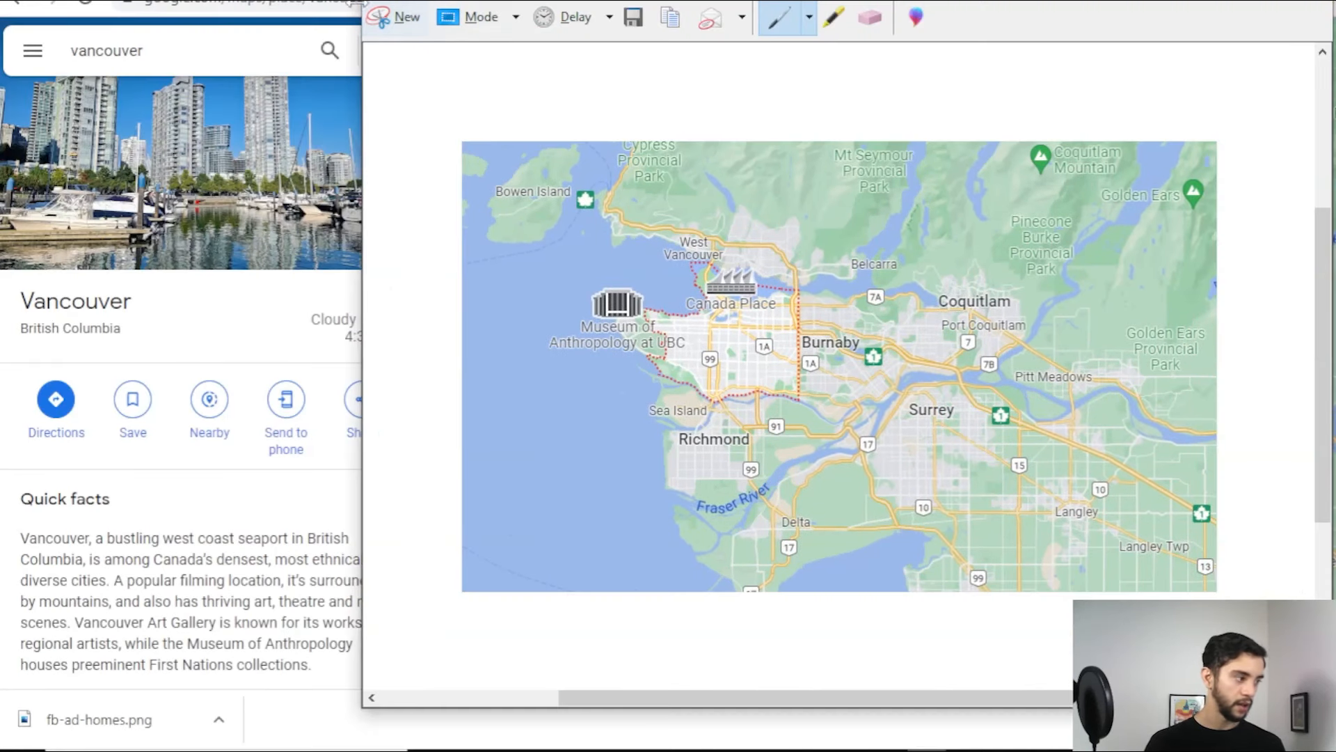
# Step: Minimize the snip and switch back to the Canva 'Duplexs' ad design
pyautogui.click(1228, 0)
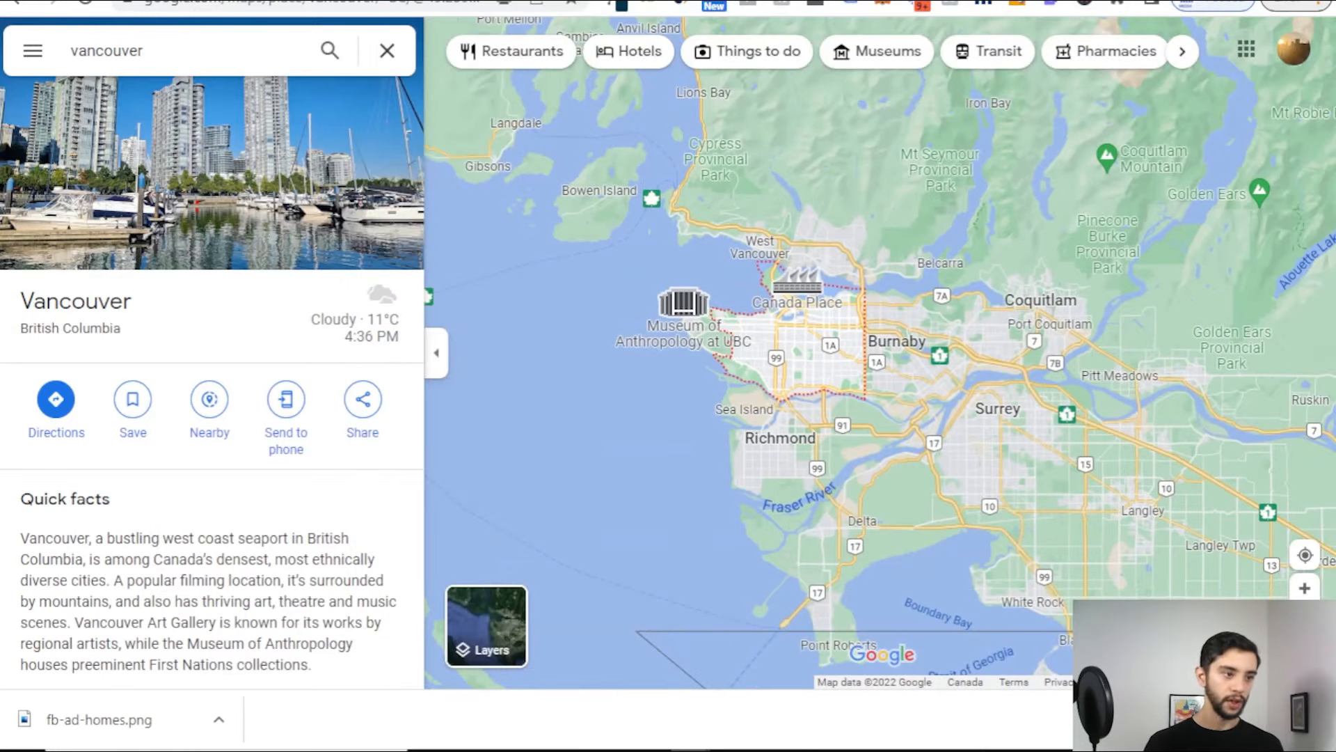
pyautogui.hotkey('ctrl', 'shift', 'Tab')
pyautogui.hotkey('ctrl', 'shift', 'Tab')
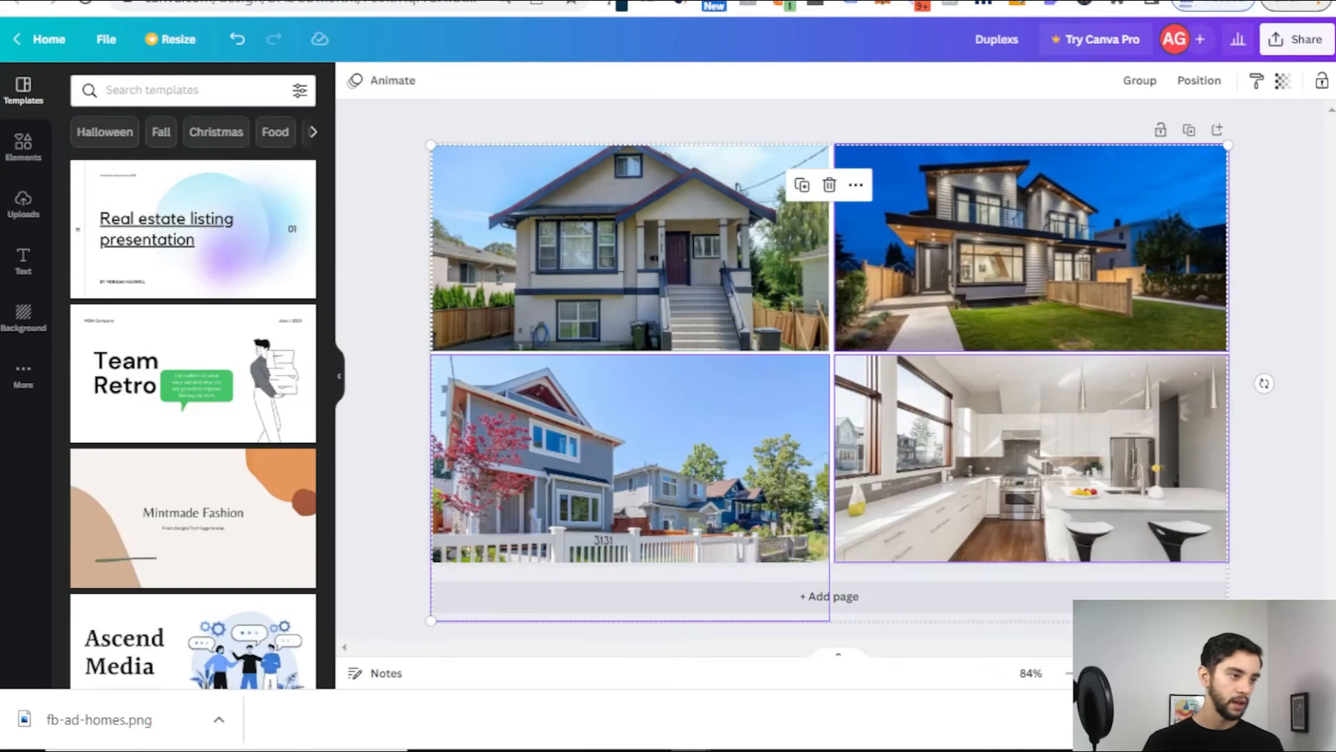
pyautogui.hotkey('ctrl', 'shift', 'Tab')
# Step: Search Canva for 'video' and create a blank video design
pyautogui.click(628, 178)
pyautogui.write('video')
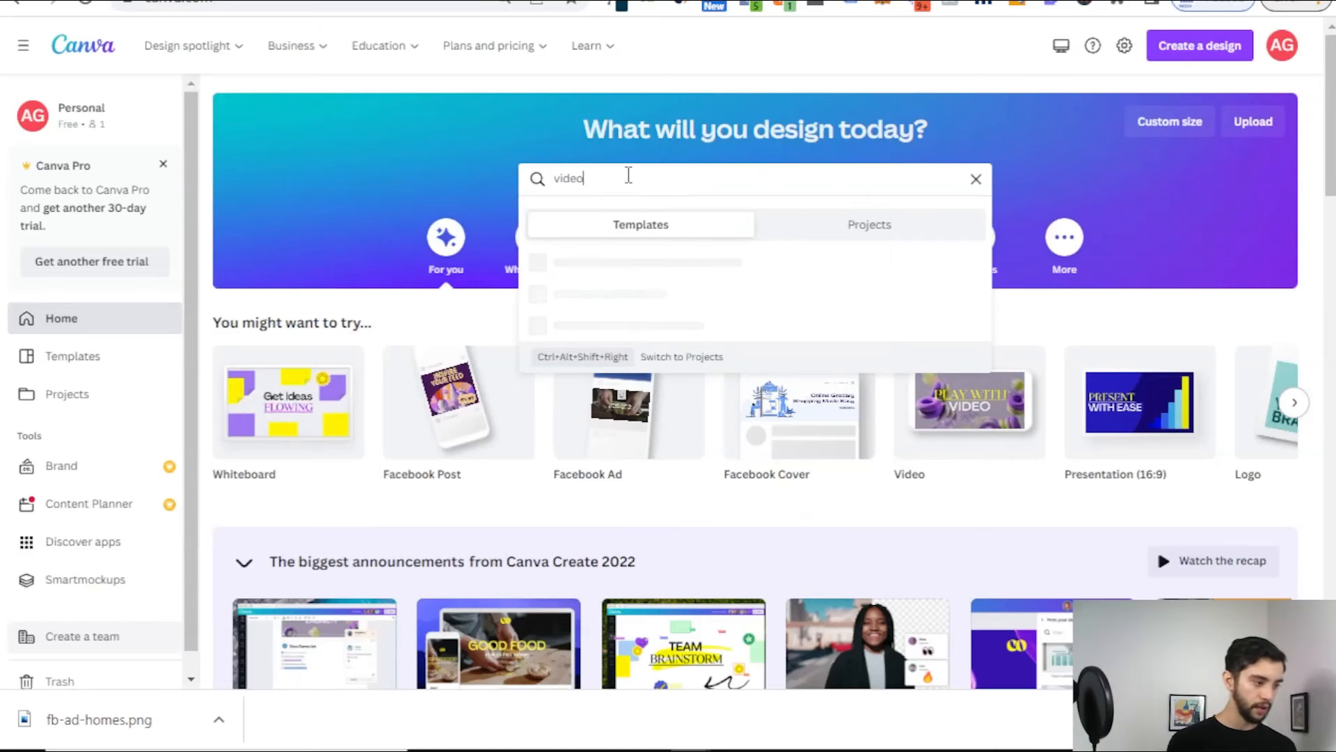
pyautogui.press('Return')
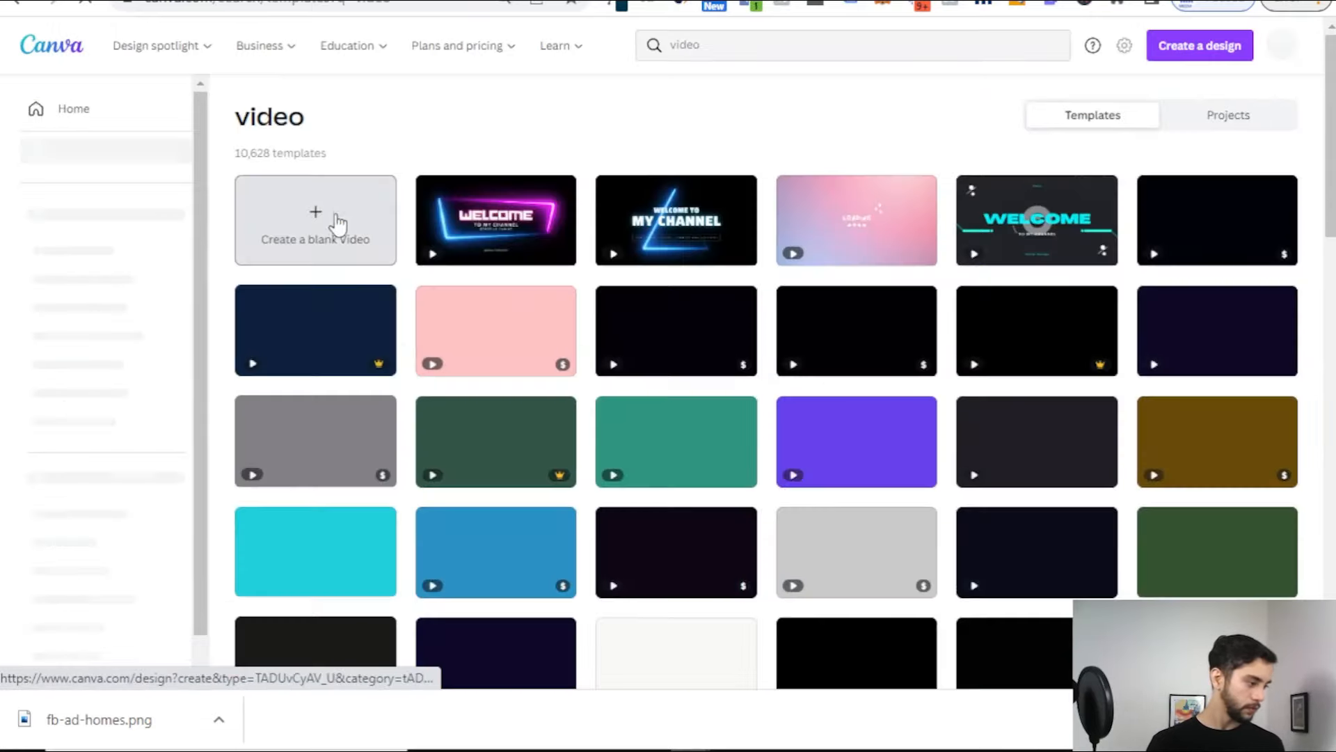
pyautogui.click(337, 223)
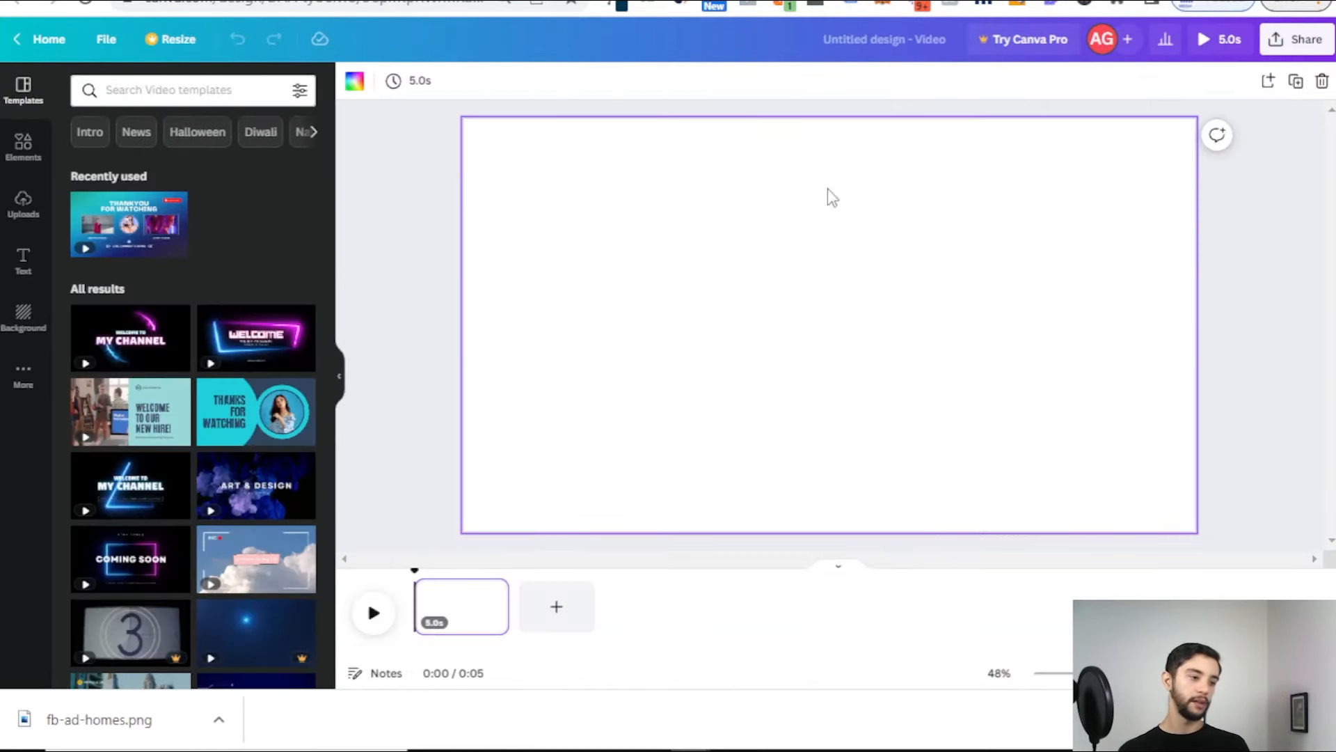
# Step: Paste the Vancouver map screenshot and stretch it to cover the whole video frame
pyautogui.hotkey('ctrl', 'v')
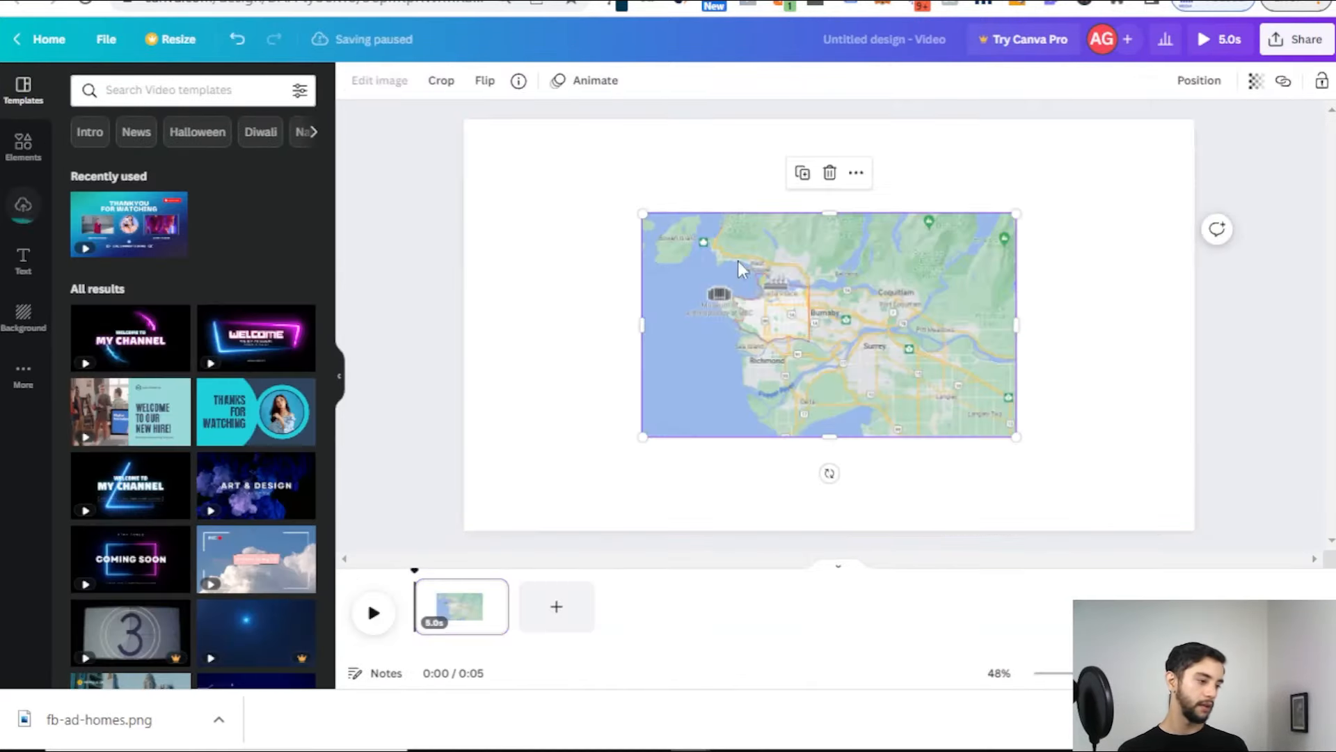
pyautogui.moveTo(643, 214); pyautogui.dragTo(444, 146)
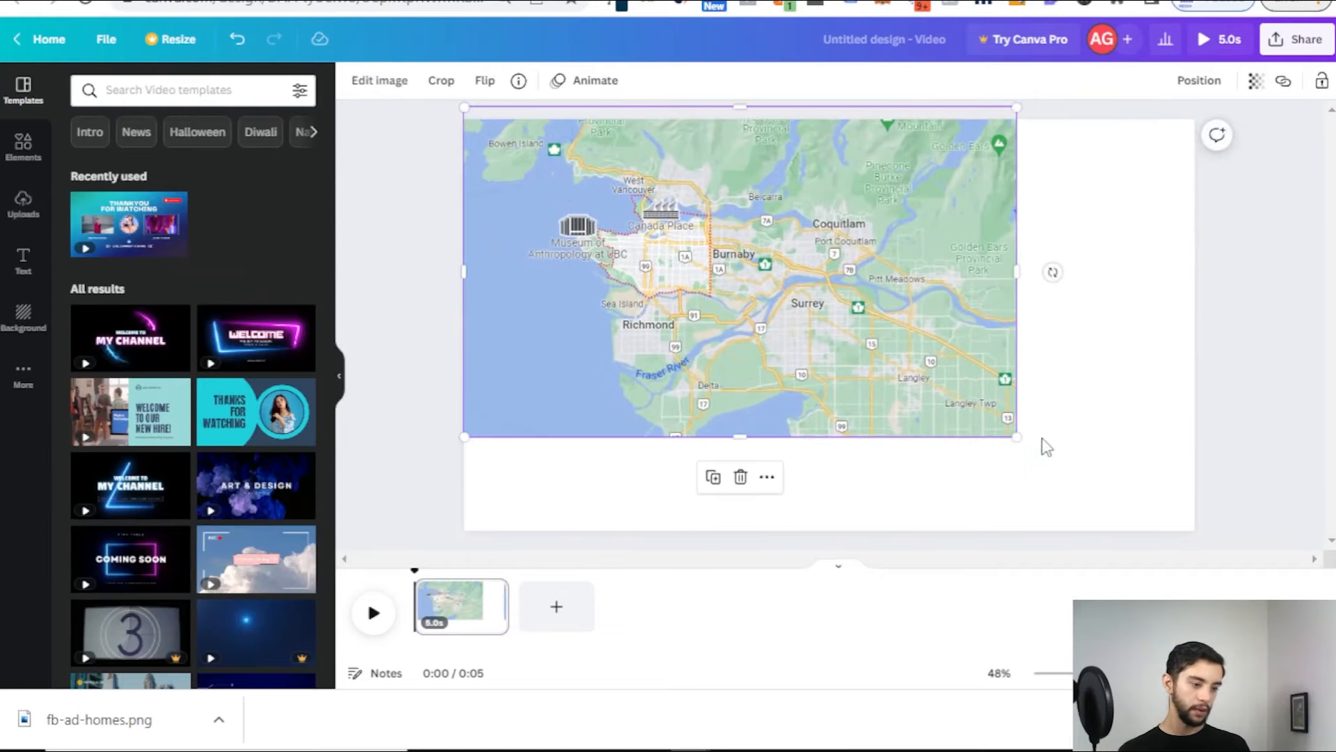
pyautogui.moveTo(1017, 437); pyautogui.dragTo(1194, 545)
pyautogui.moveTo(946, 294); pyautogui.dragTo(945, 306)
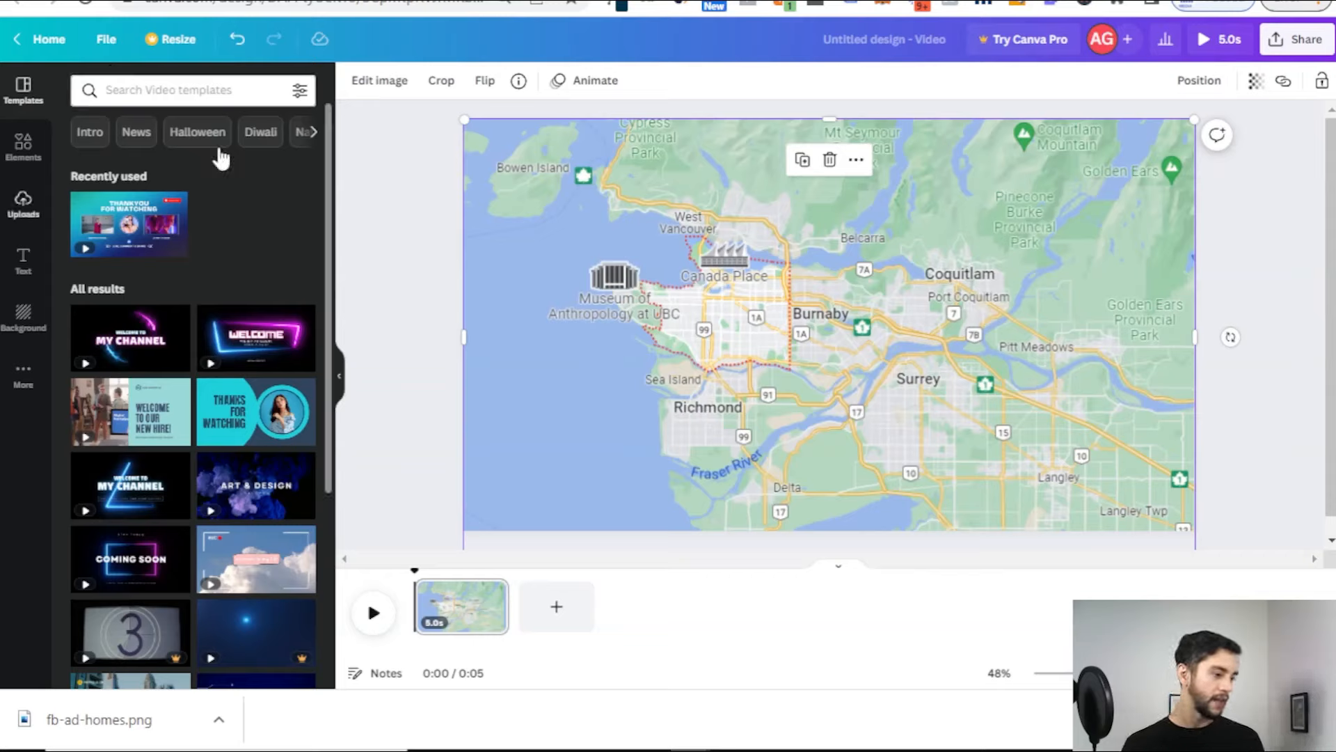
pyautogui.click(417, 203)
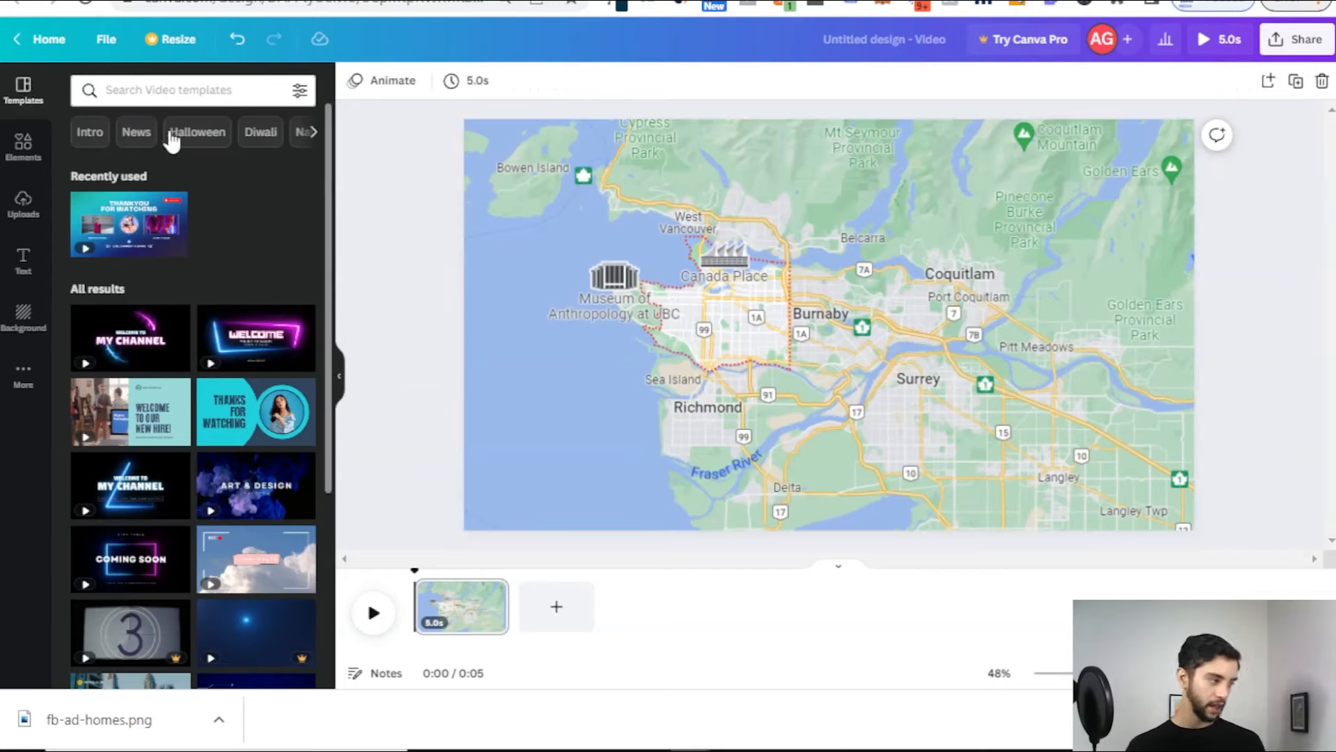
pyautogui.click(20, 151)
# Step: Search Elements for 'red circle' and add the red hand-drawn ellipse to the video
pyautogui.click(159, 91)
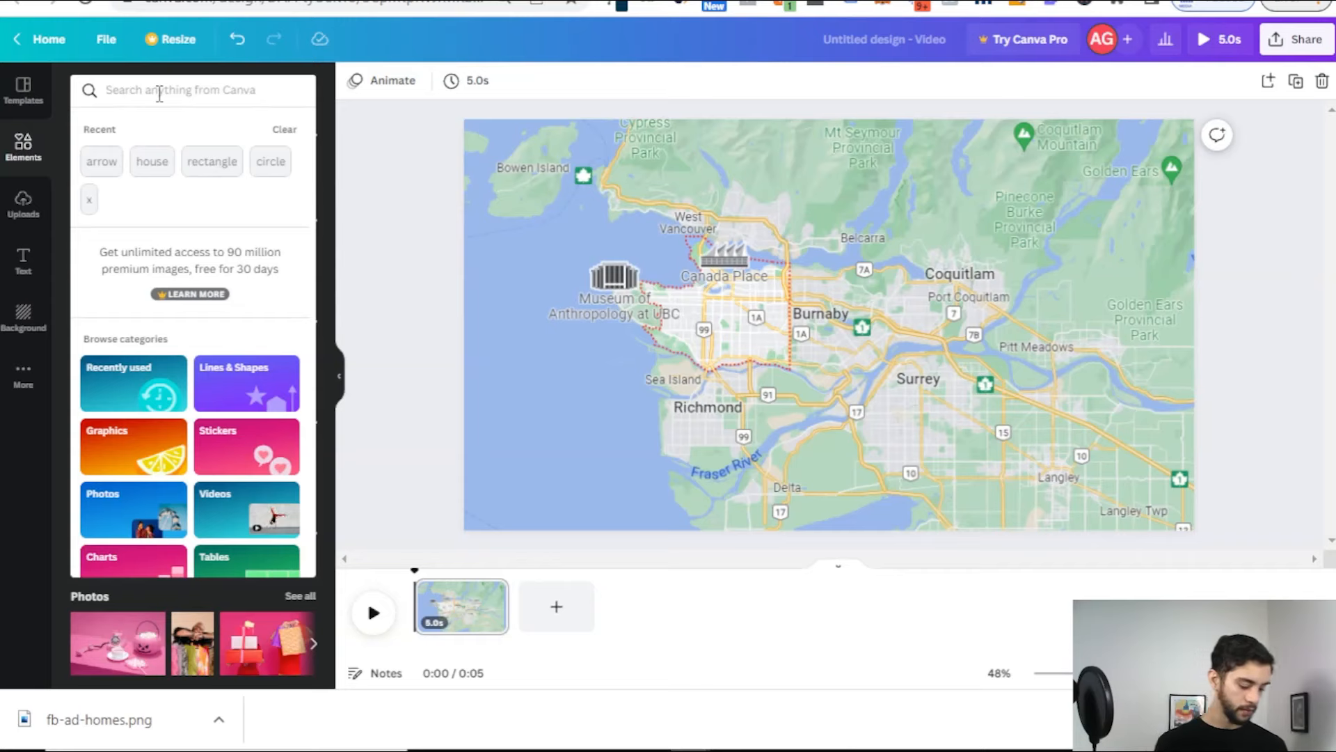
pyautogui.write('red circle')
pyautogui.press('Return')
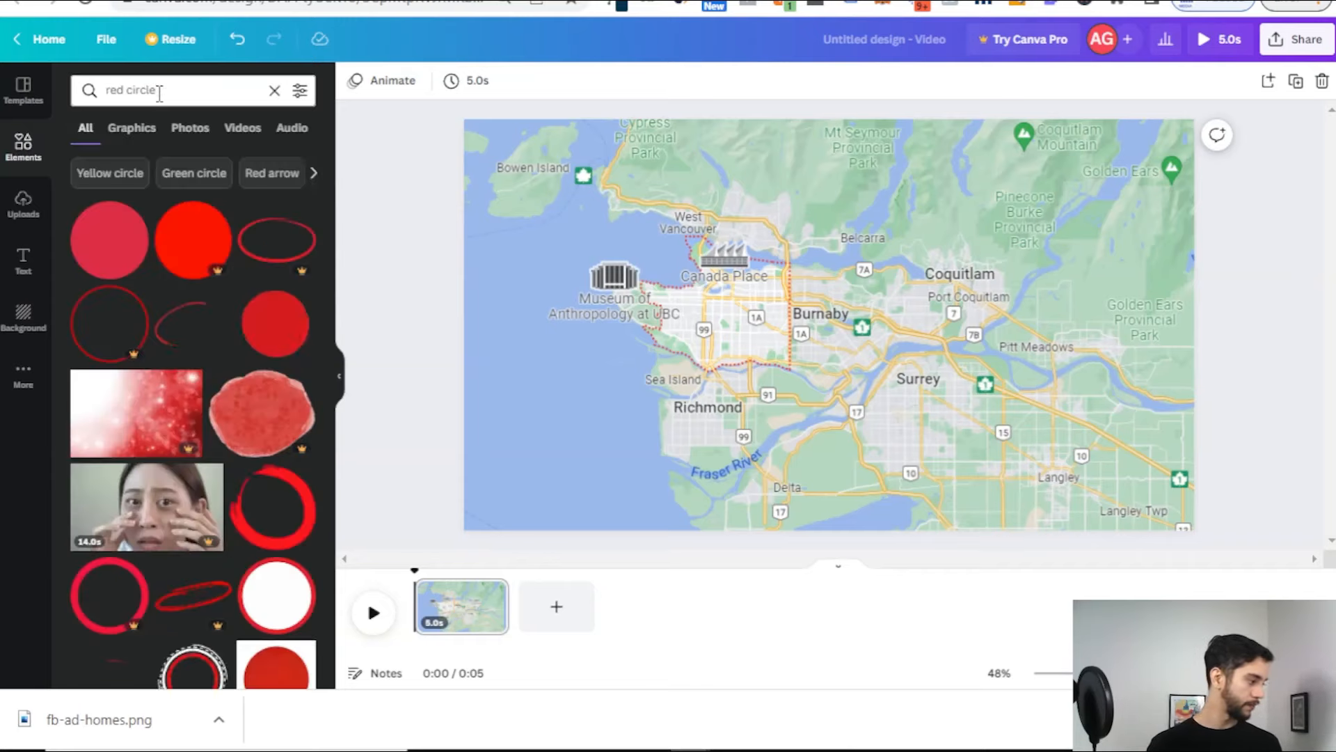
pyautogui.click(197, 342)
# Step: Shrink the red ellipse and move it over downtown Vancouver
pyautogui.moveTo(947, 352); pyautogui.dragTo(927, 346)
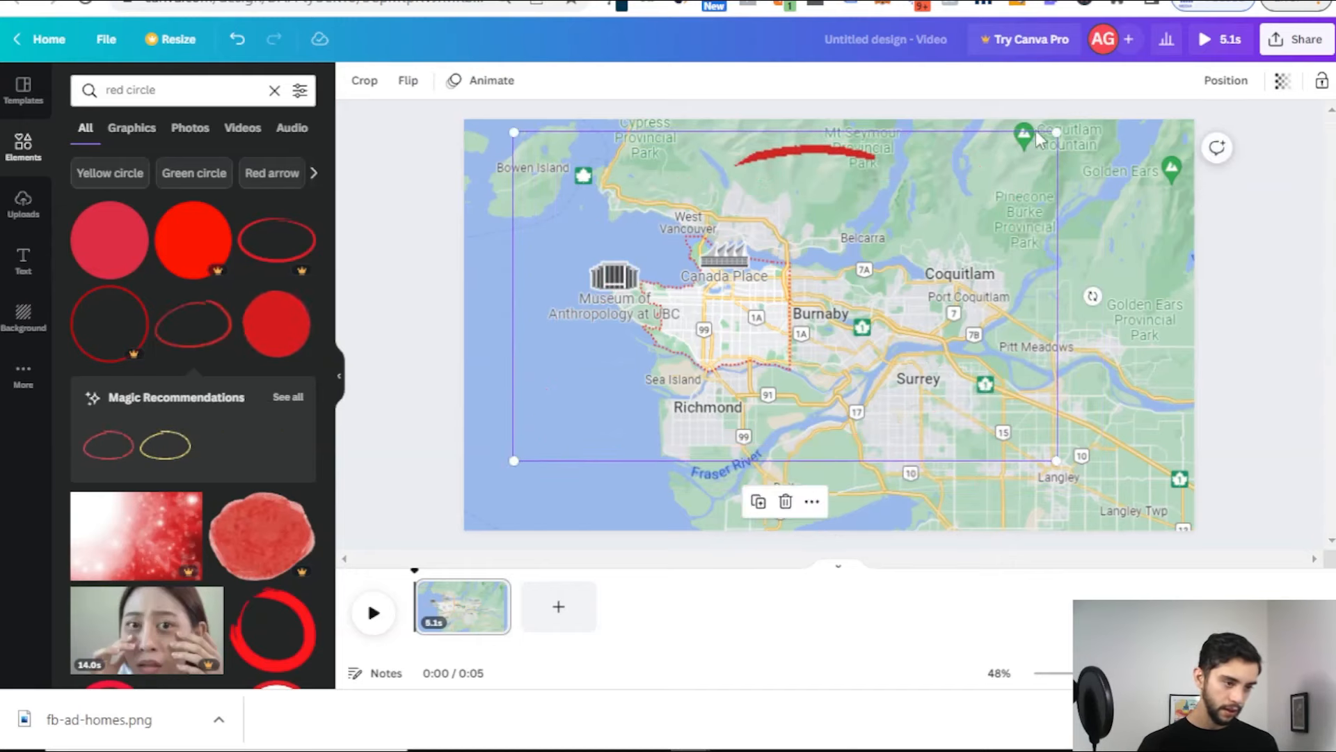
pyautogui.moveTo(1037, 138)
pyautogui.mouseDown()
pyautogui.moveTo(829, 221)
pyautogui.moveTo(781, 260)
pyautogui.mouseUp()
pyautogui.moveTo(692, 347); pyautogui.dragTo(766, 281)
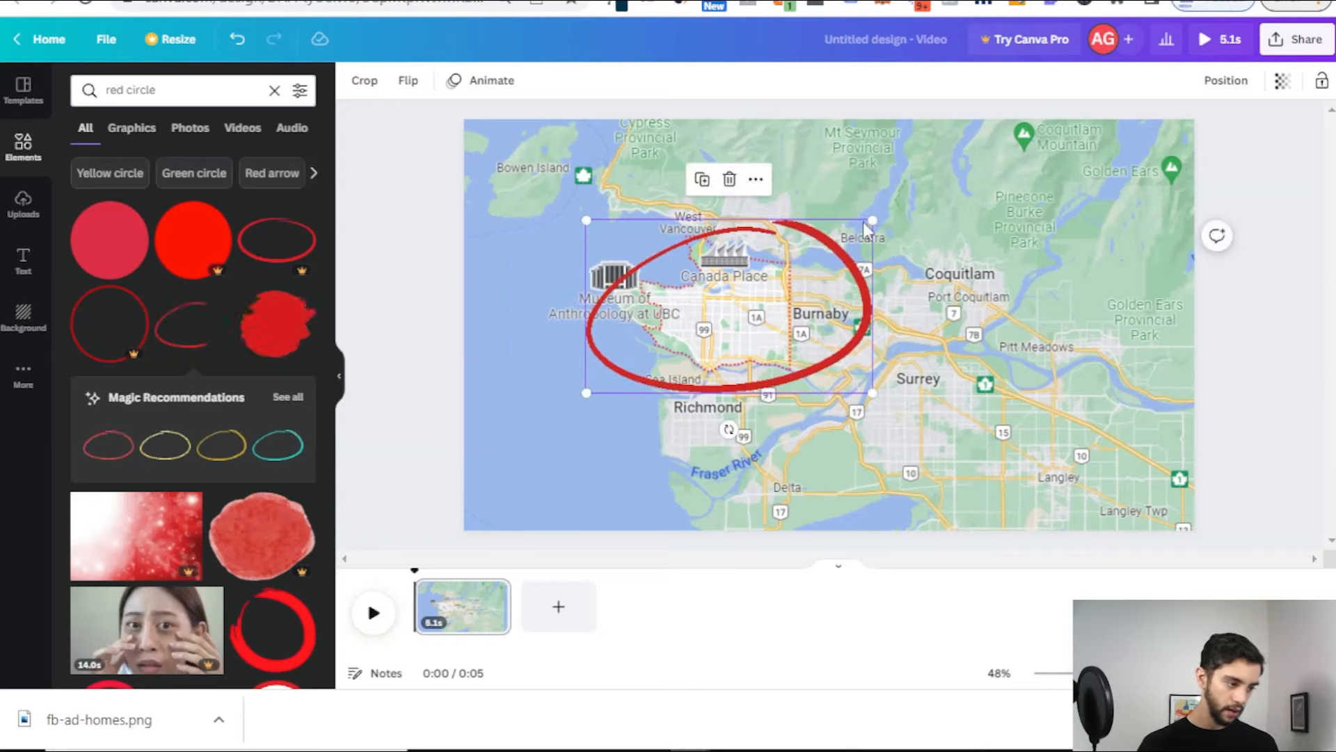
pyautogui.moveTo(869, 224); pyautogui.dragTo(854, 252)
pyautogui.click(403, 296)
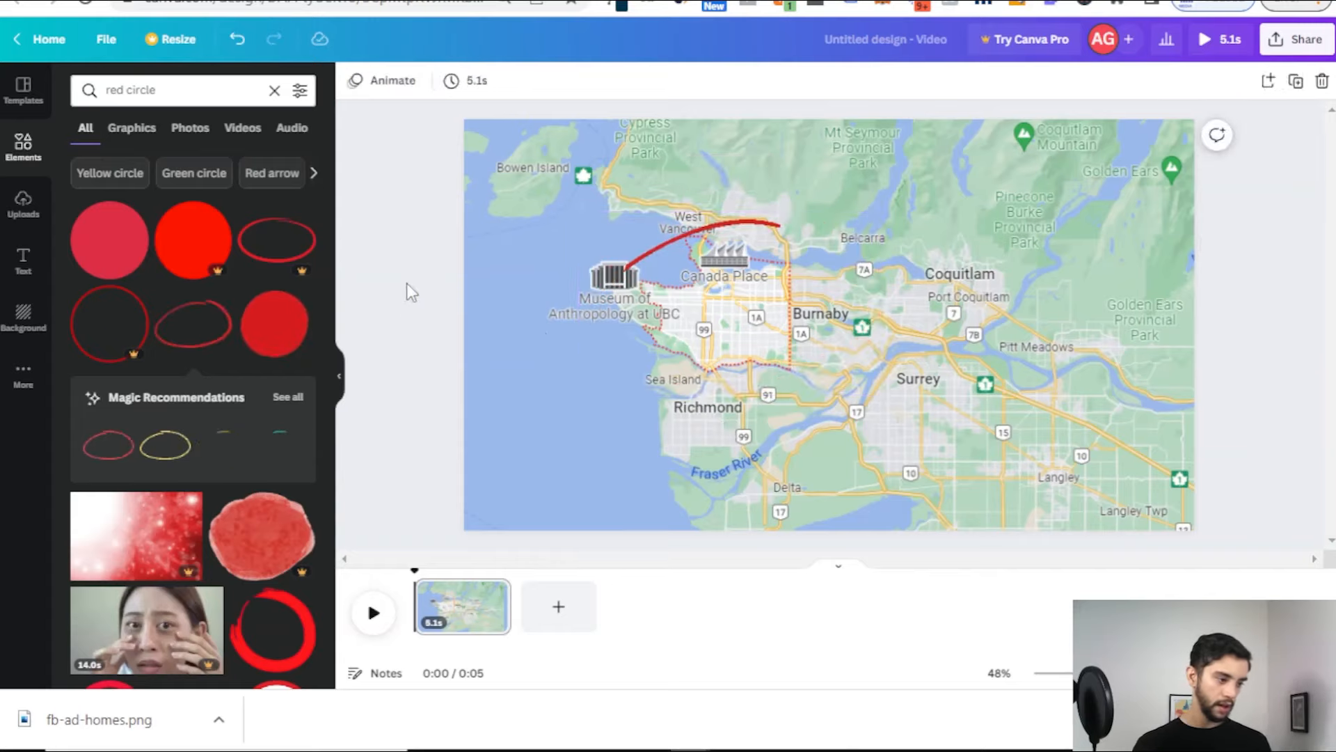
pyautogui.click(770, 292)
pyautogui.moveTo(839, 265); pyautogui.dragTo(792, 273)
pyautogui.click(451, 277)
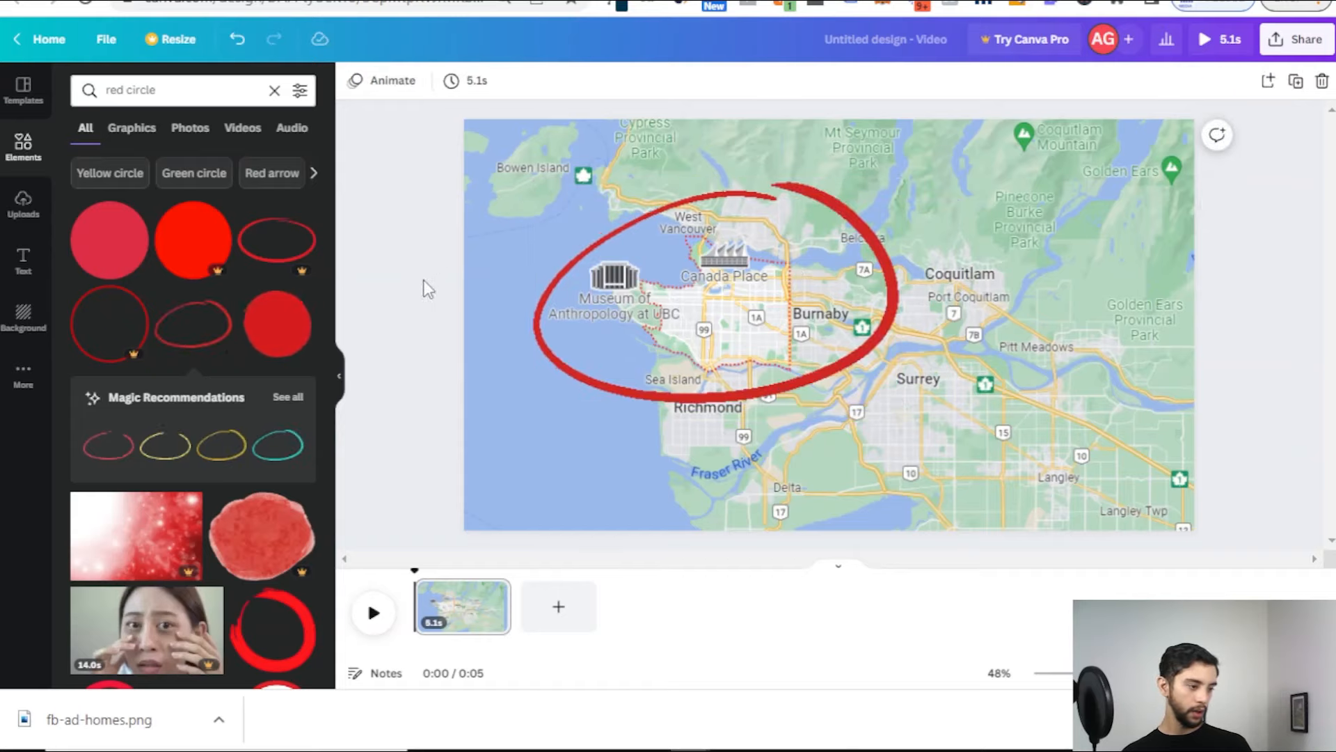
# Step: Fine-tune the red circle's size and position around downtown Vancouver and UBC
pyautogui.click(791, 313)
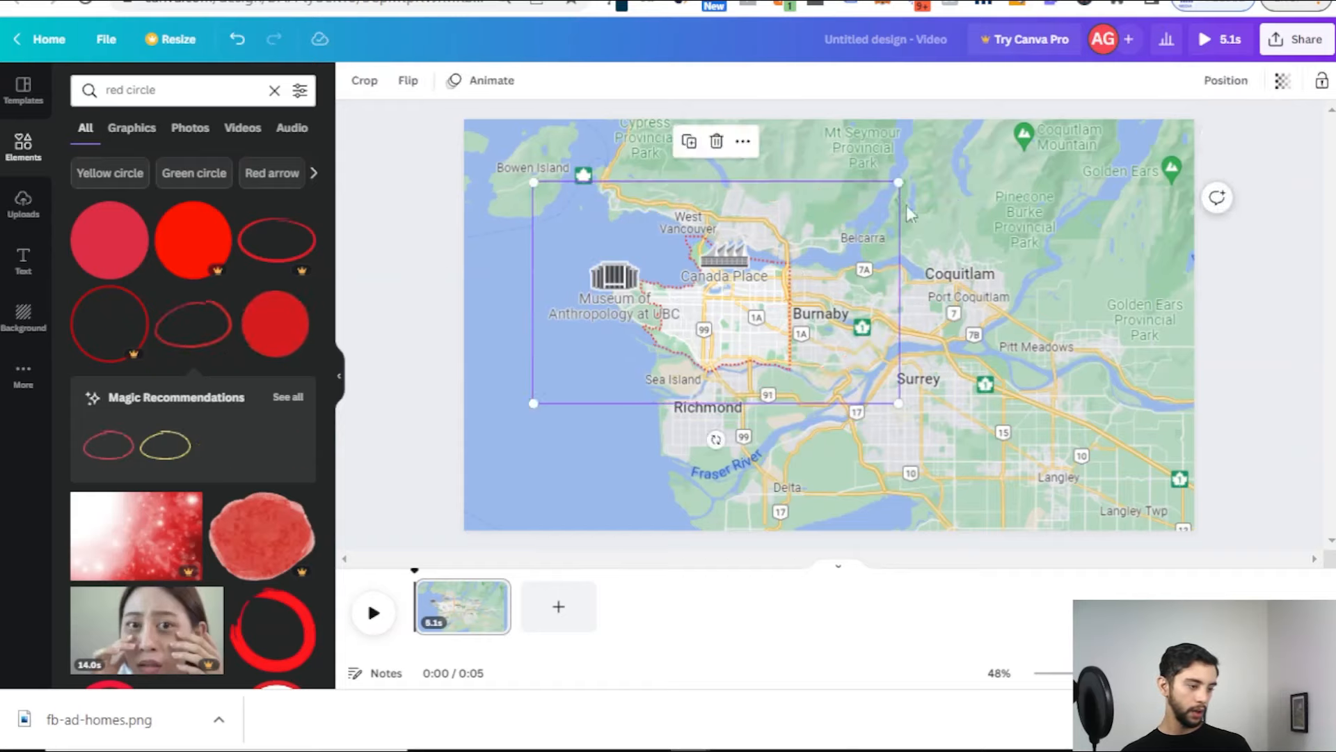
pyautogui.moveTo(898, 183); pyautogui.dragTo(891, 191)
pyautogui.moveTo(795, 334); pyautogui.dragTo(799, 322)
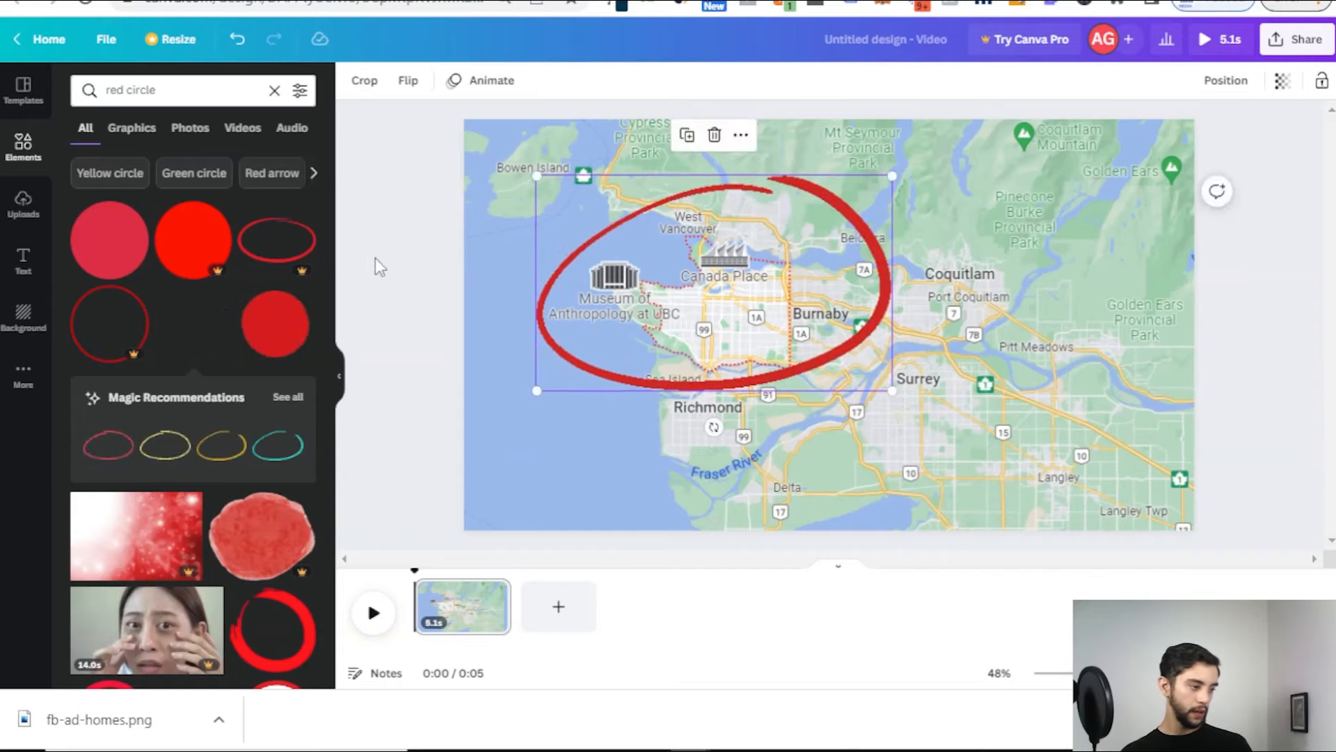
pyautogui.click(433, 231)
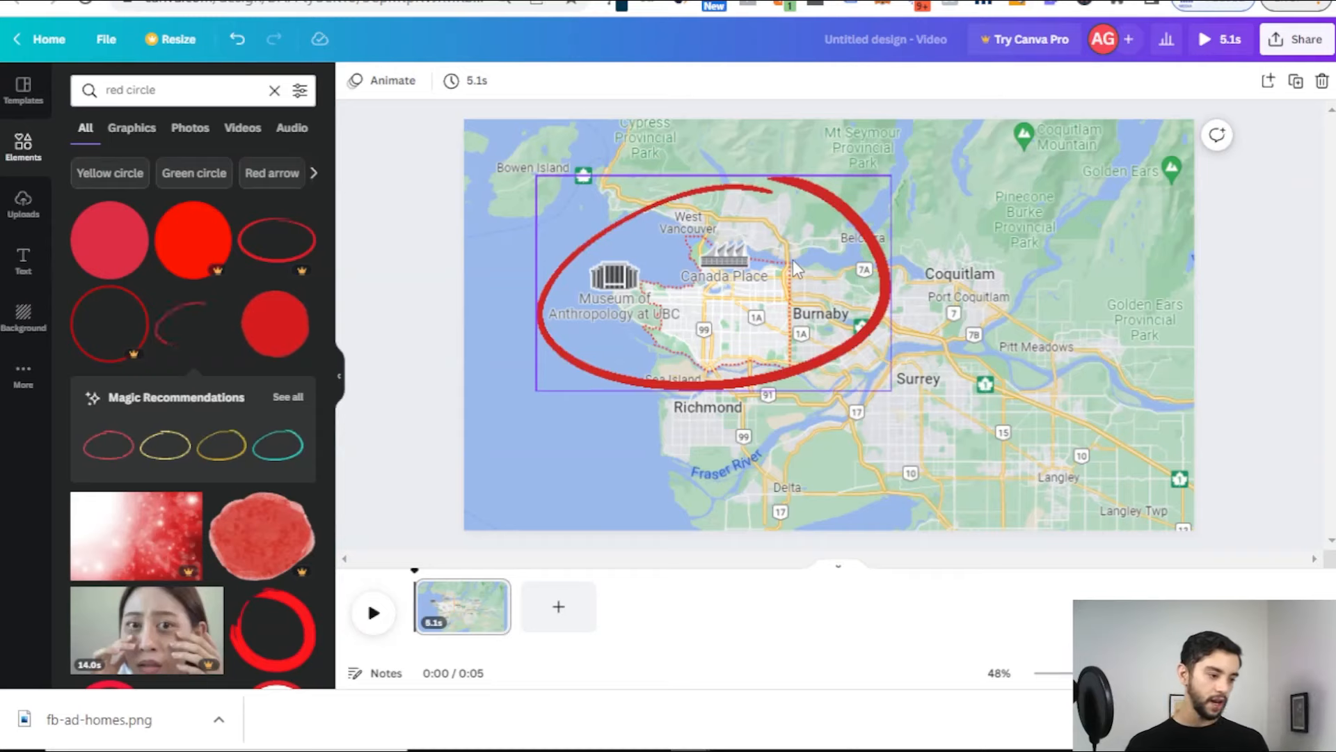
pyautogui.click(1137, 346)
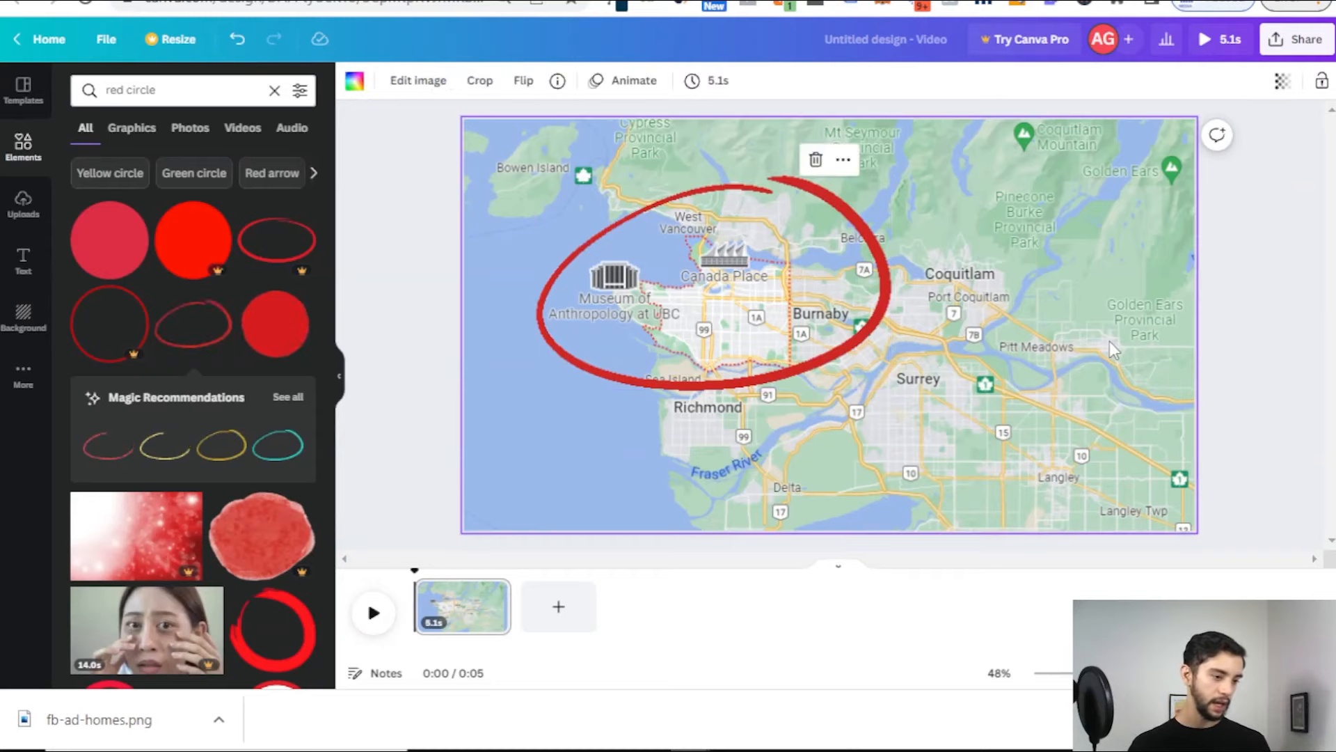
pyautogui.moveTo(781, 306)
pyautogui.mouseDown()
pyautogui.moveTo(896, 312)
pyautogui.moveTo(865, 299)
pyautogui.moveTo(863, 324)
pyautogui.moveTo(726, 289)
pyautogui.moveTo(755, 278)
pyautogui.mouseUp()
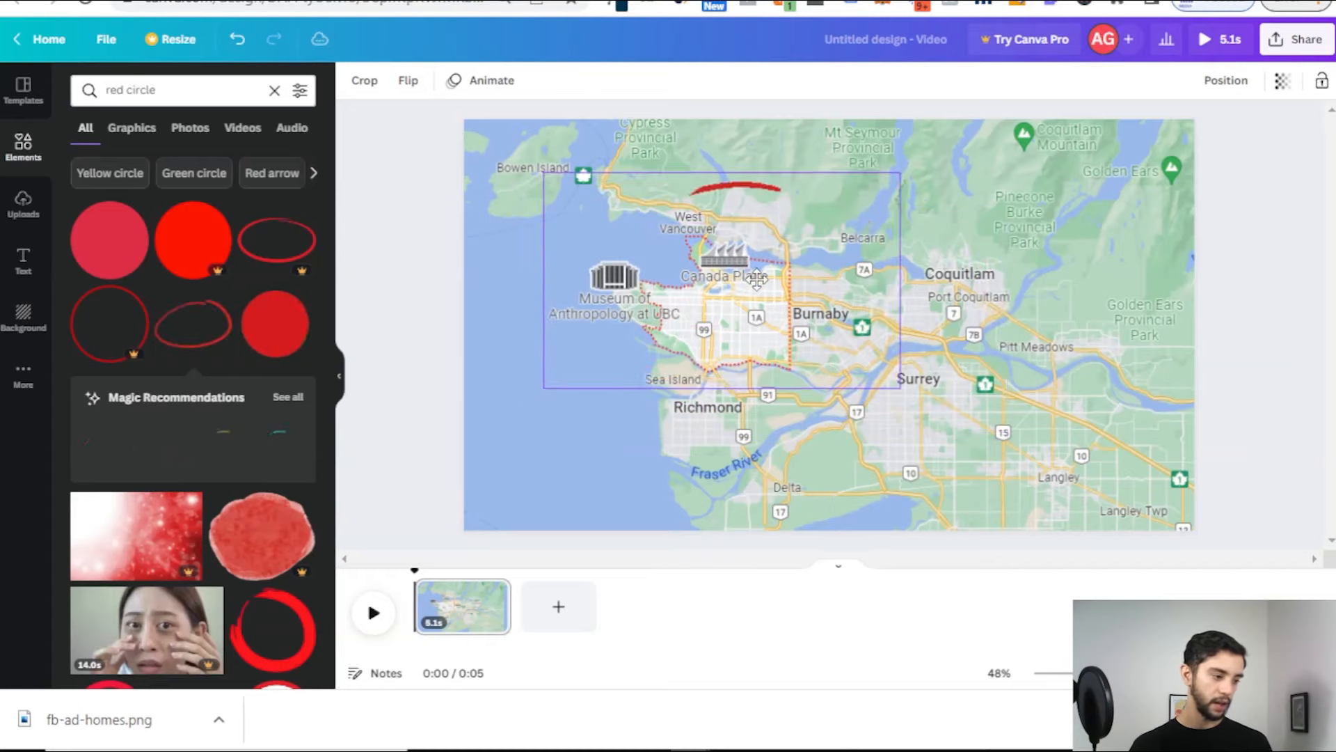
pyautogui.click(412, 194)
pyautogui.click(917, 28)
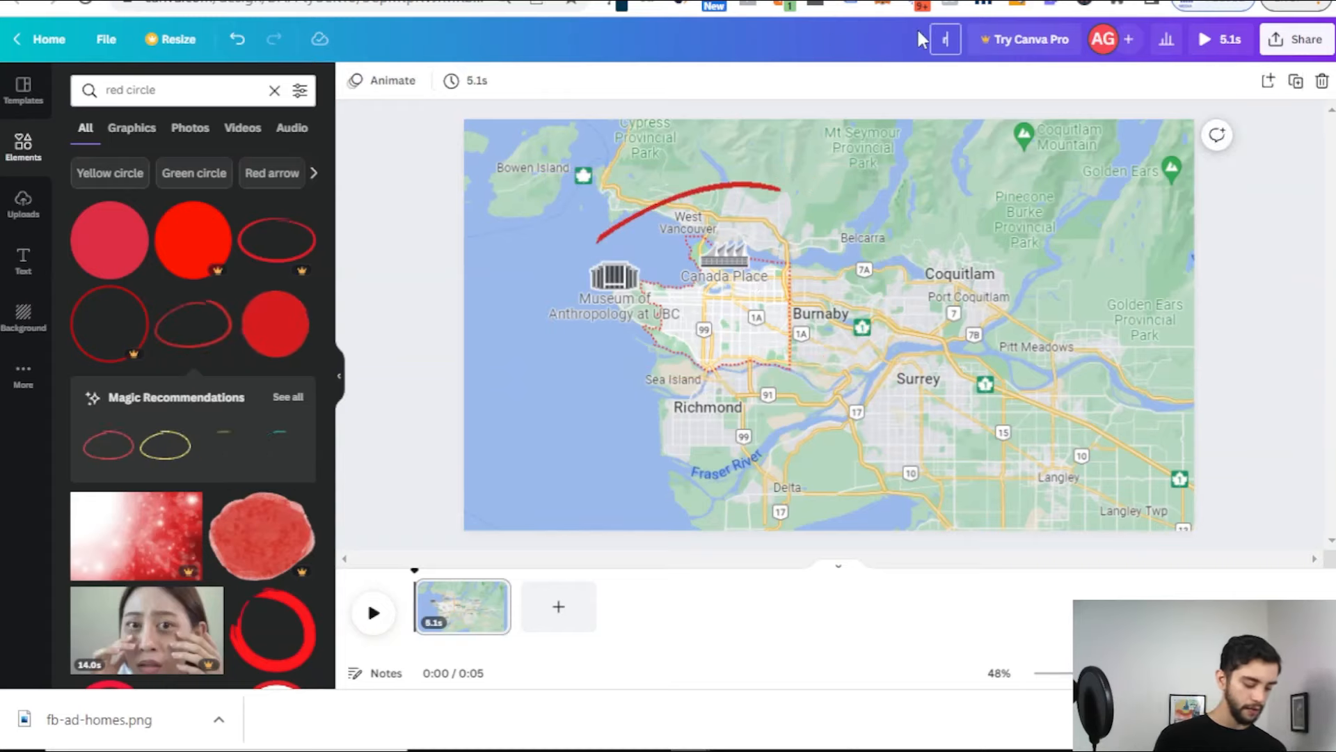
# Step: Title the Canva video fb-ad-video, download it as an MP4, and return to Ads Manager
pyautogui.write('fb0')
pyautogui.write('ad-video')
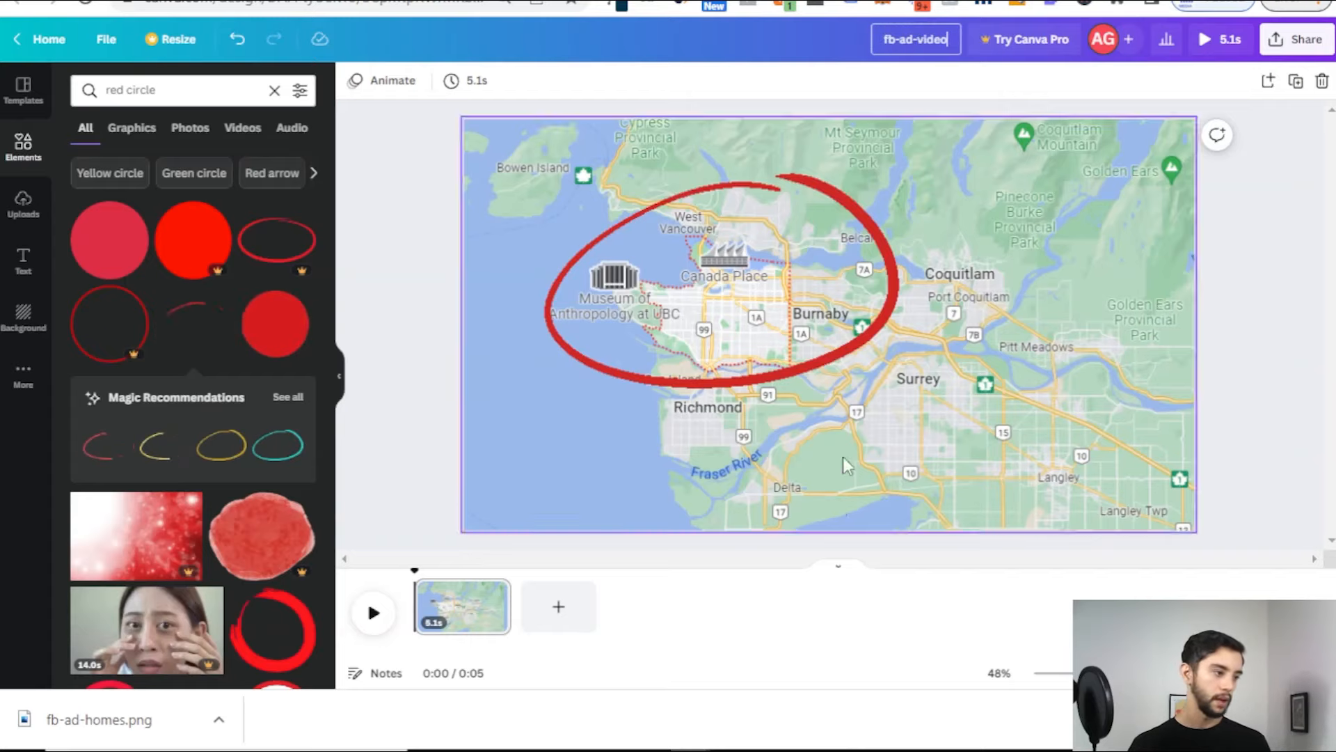
pyautogui.click(555, 32)
pyautogui.click(122, 45)
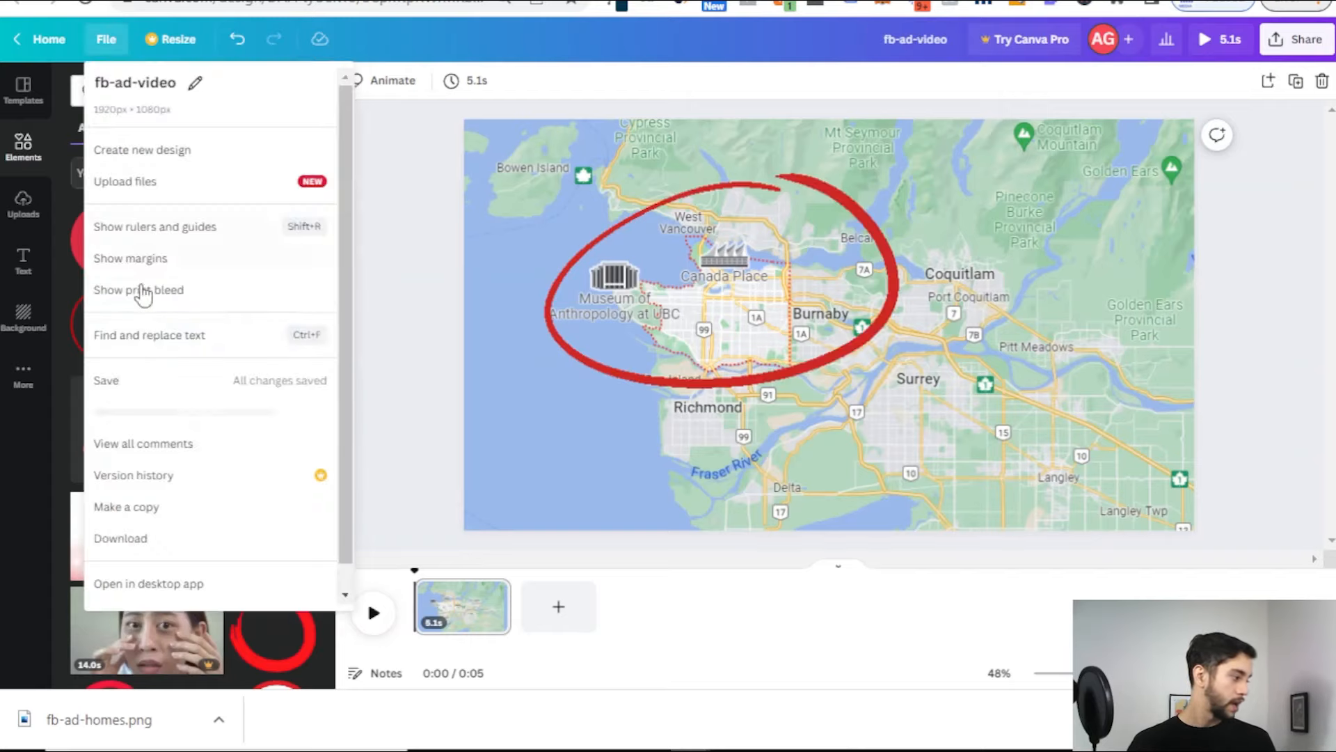
pyautogui.click(152, 540)
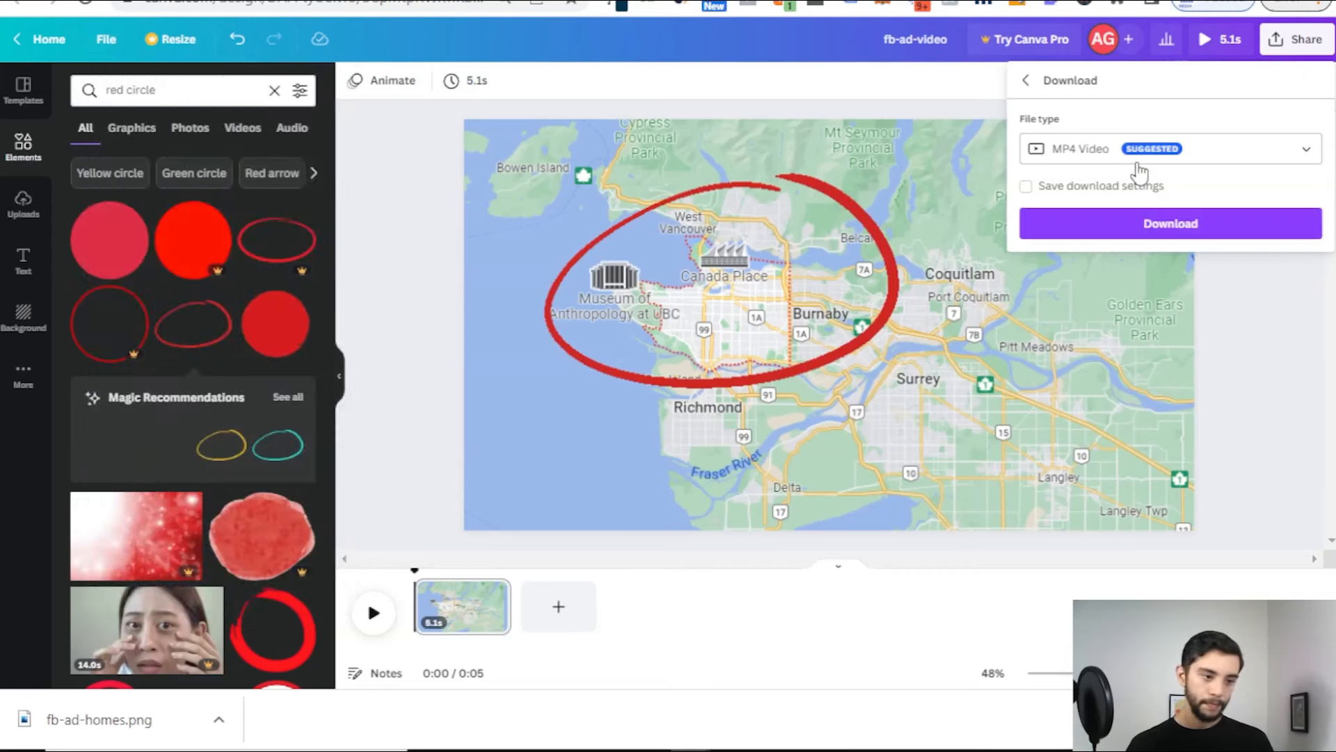
pyautogui.click(1115, 224)
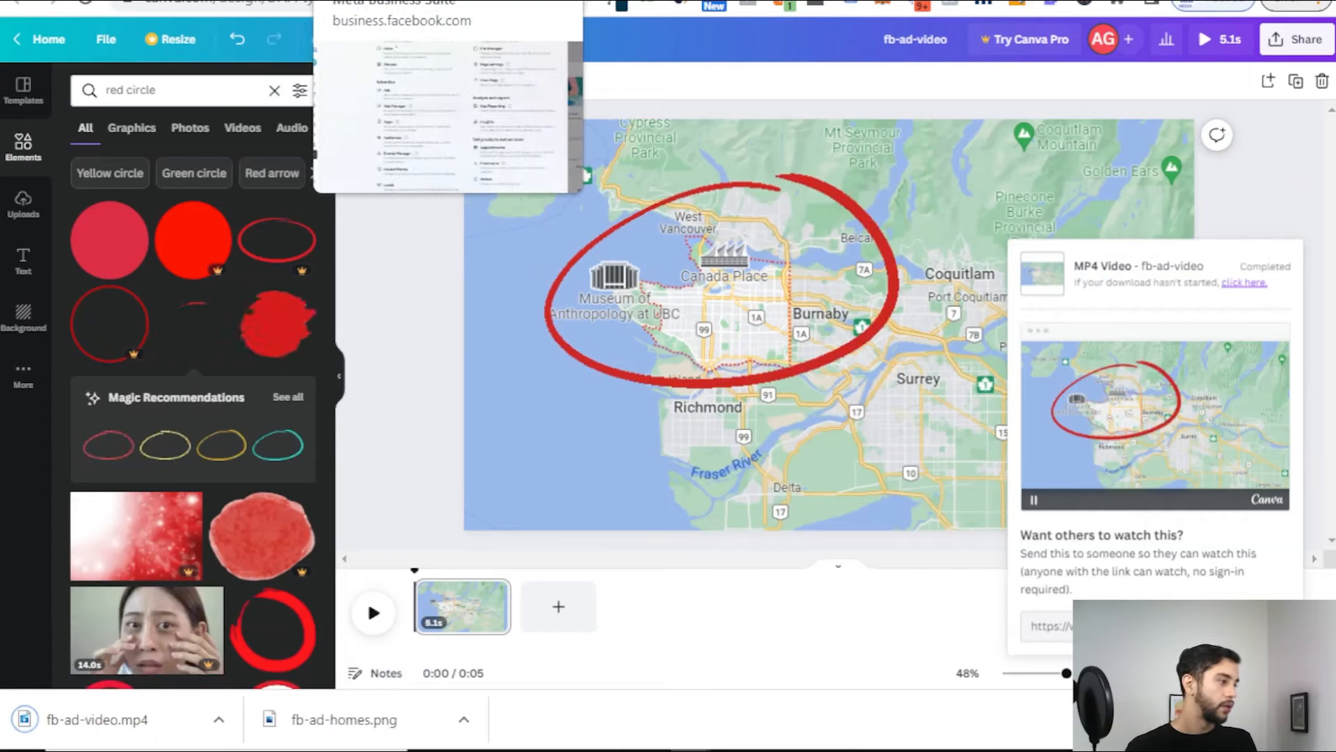
pyautogui.click(403, 1)
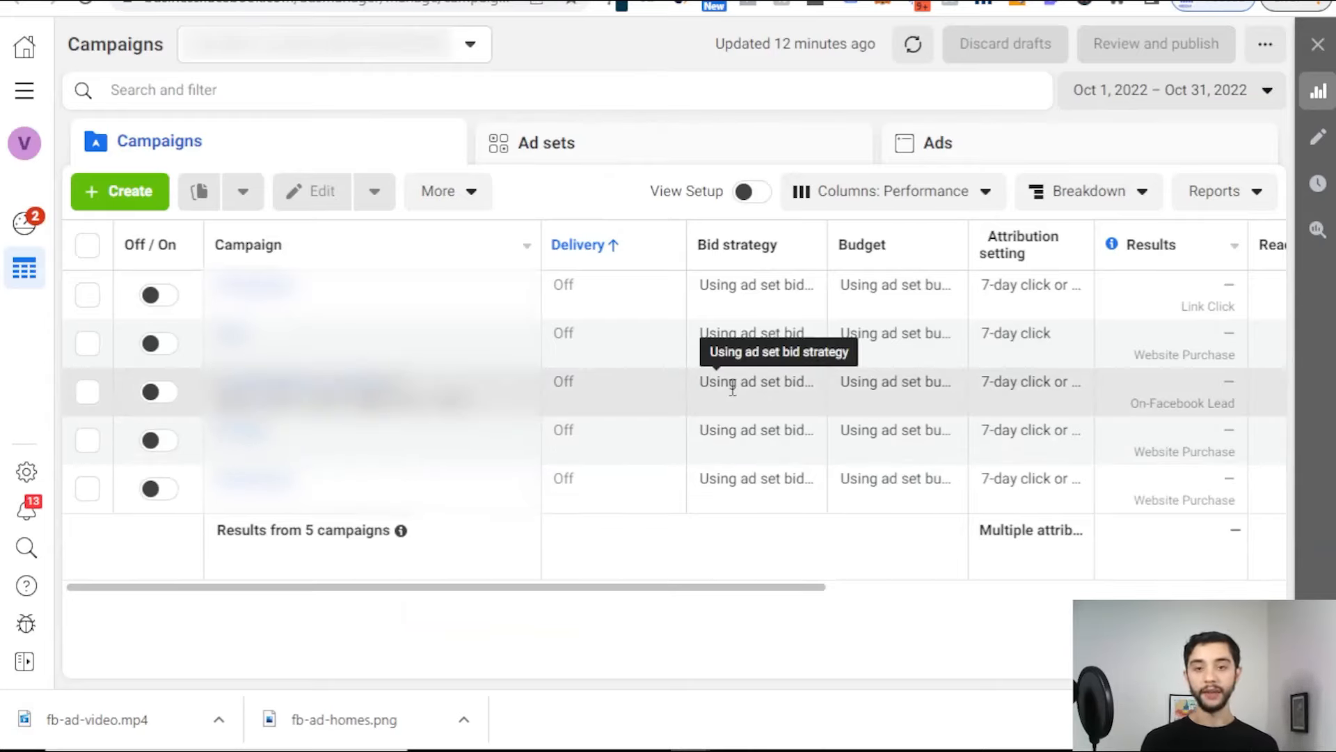
# Step: Create a new campaign with the Traffic objective
pyautogui.click(122, 201)
pyautogui.scroll(-3, 523, 404)
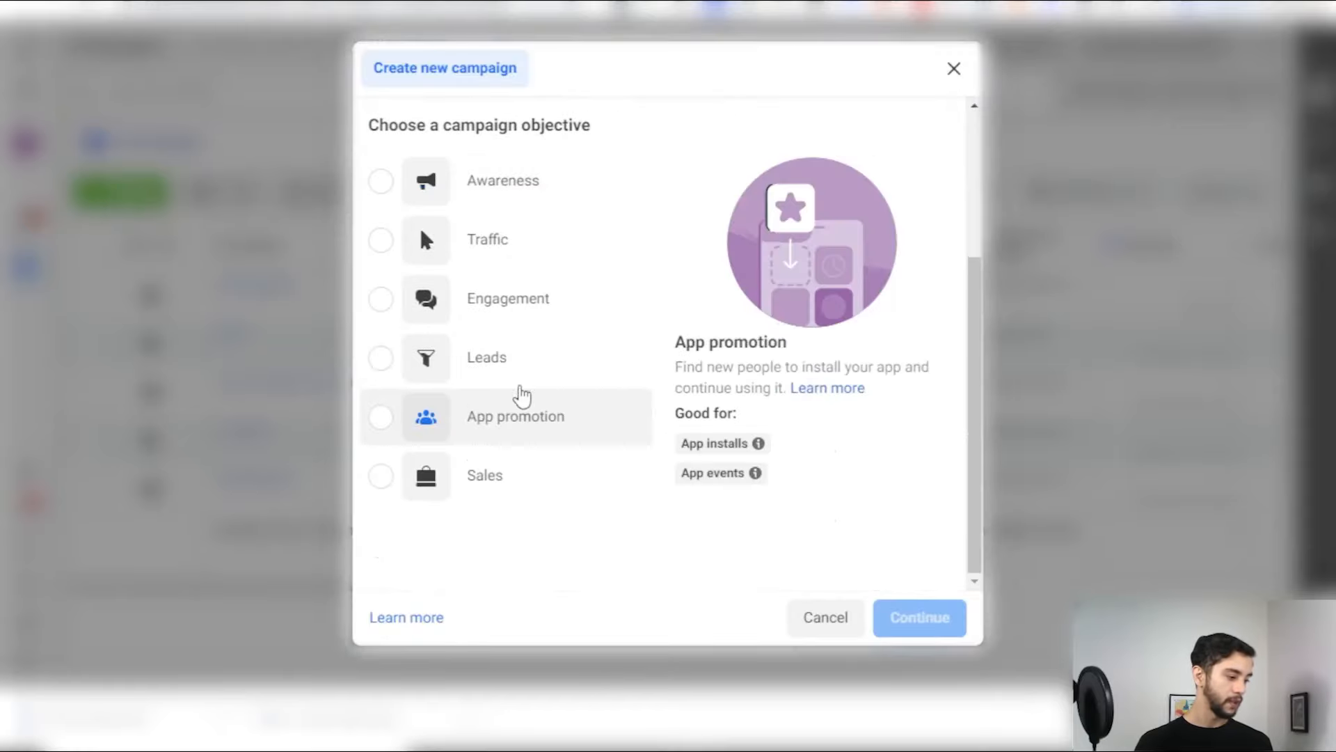
pyautogui.click(456, 240)
pyautogui.click(908, 630)
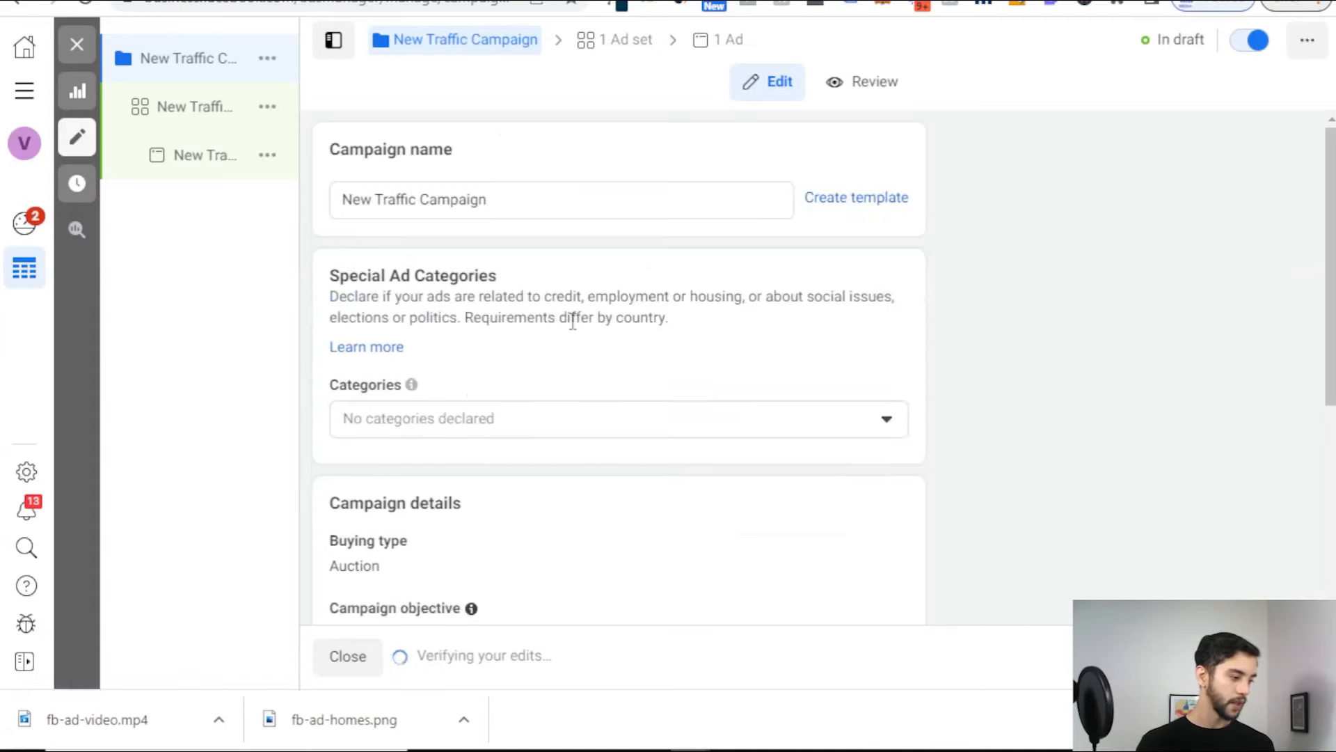
# Step: Rename the campaign to Retargeting and go to its ad set
pyautogui.click(509, 199)
pyautogui.tripleClick(509, 195)
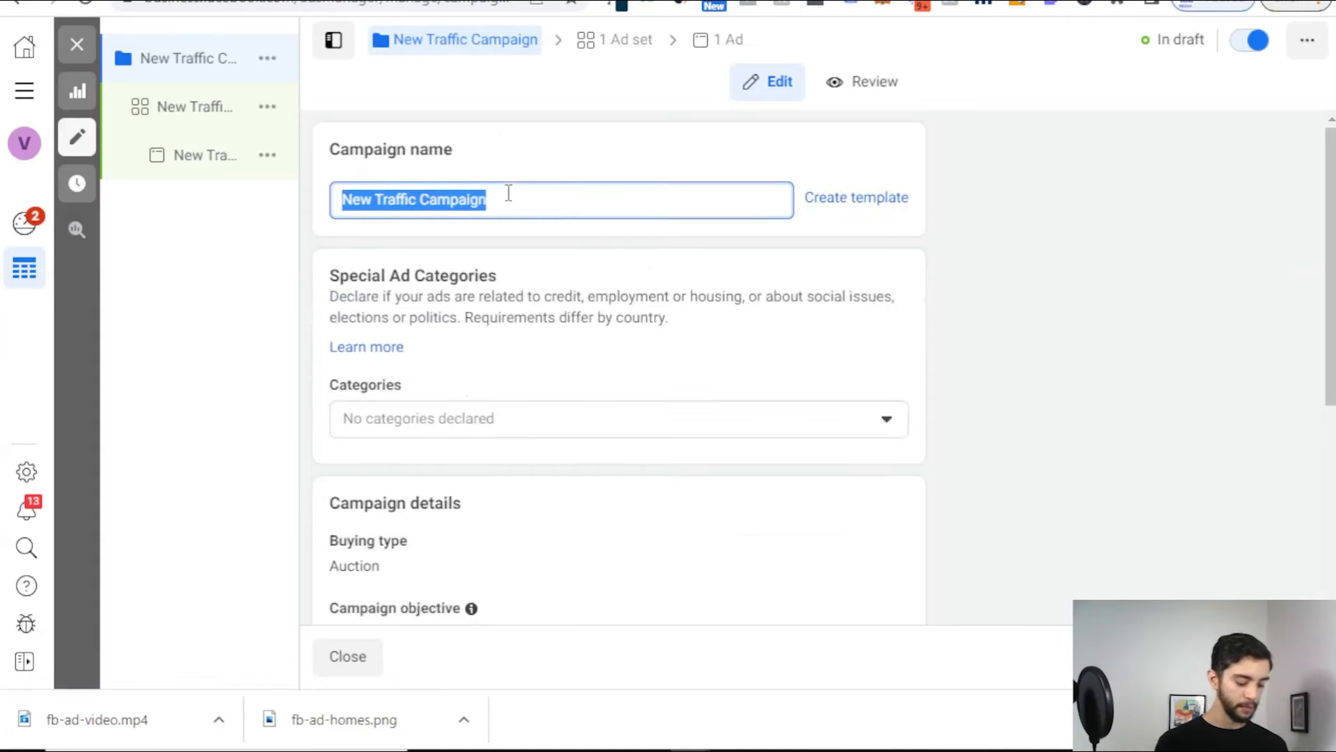
pyautogui.write('Retargeting')
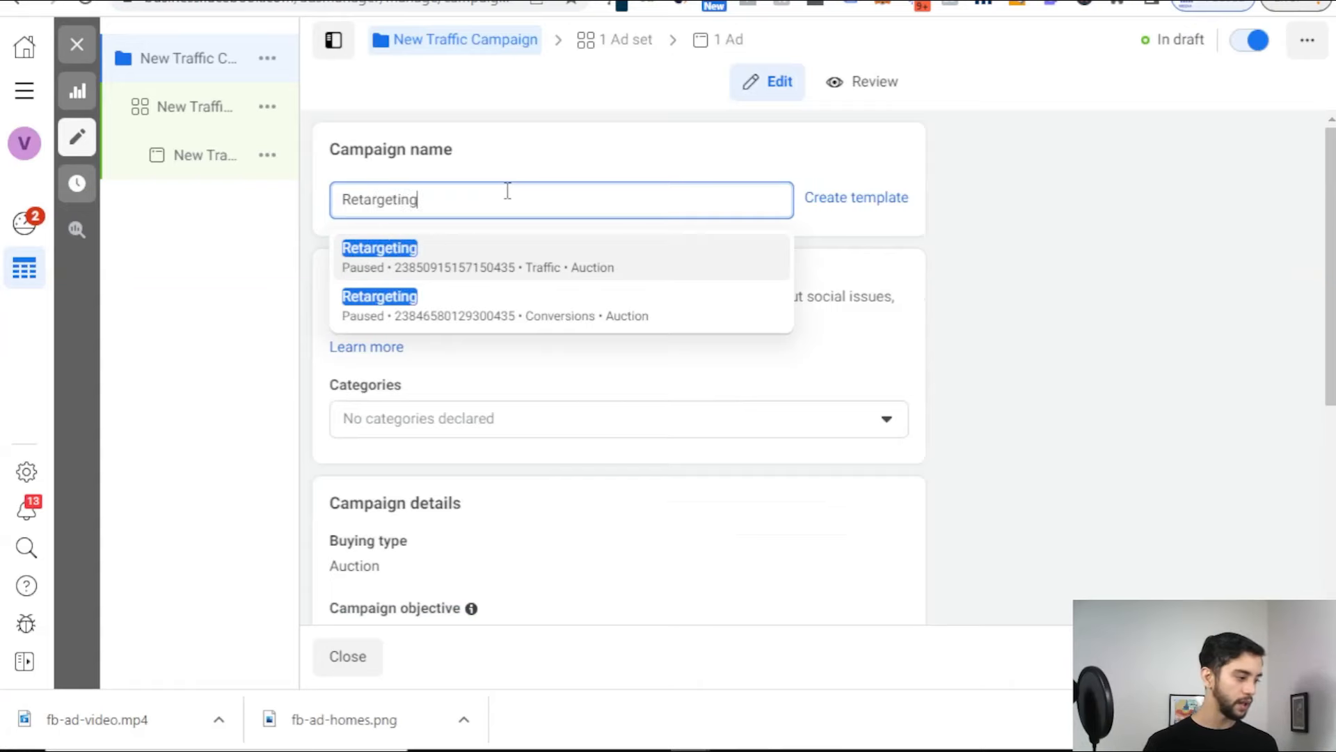
pyautogui.click(518, 157)
pyautogui.scroll(-3, 529, 203)
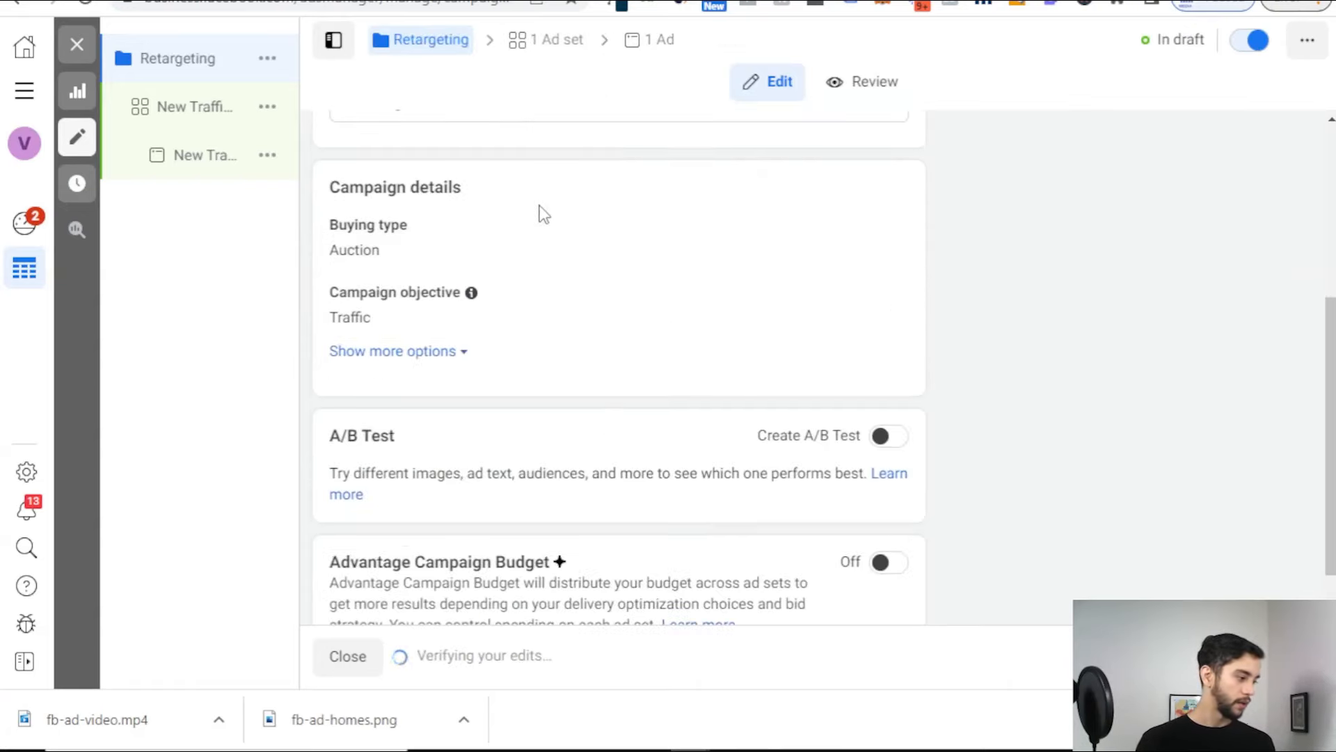
pyautogui.scroll(-1, 537, 226)
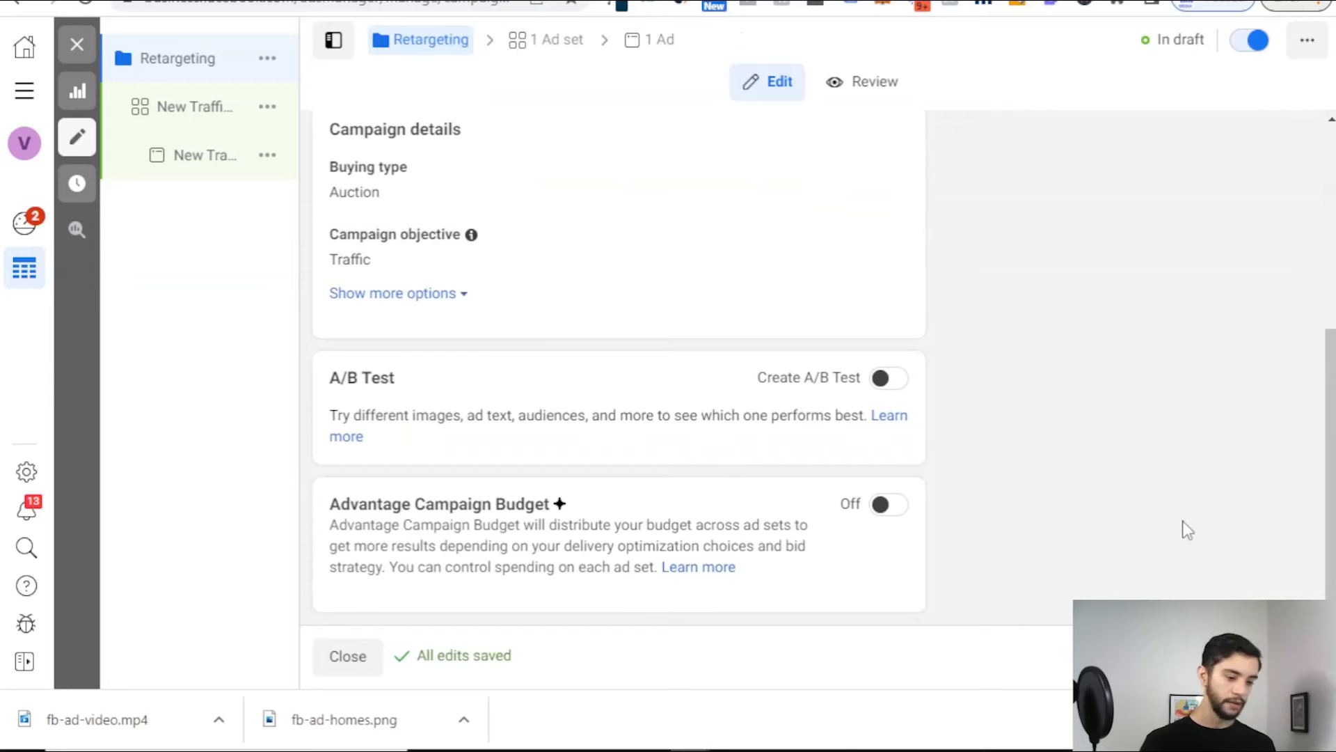
pyautogui.click(1287, 656)
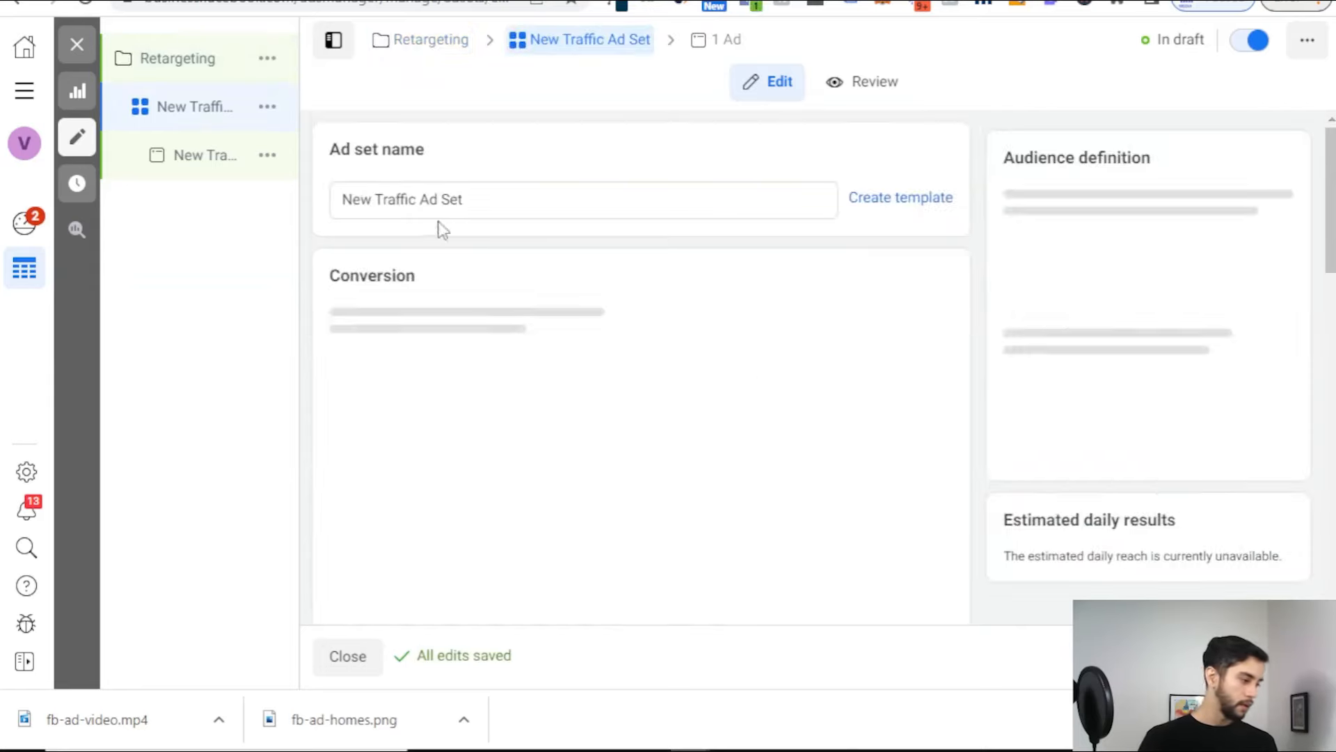
# Step: Rename the ad set to Retargeting
pyautogui.tripleClick(454, 203)
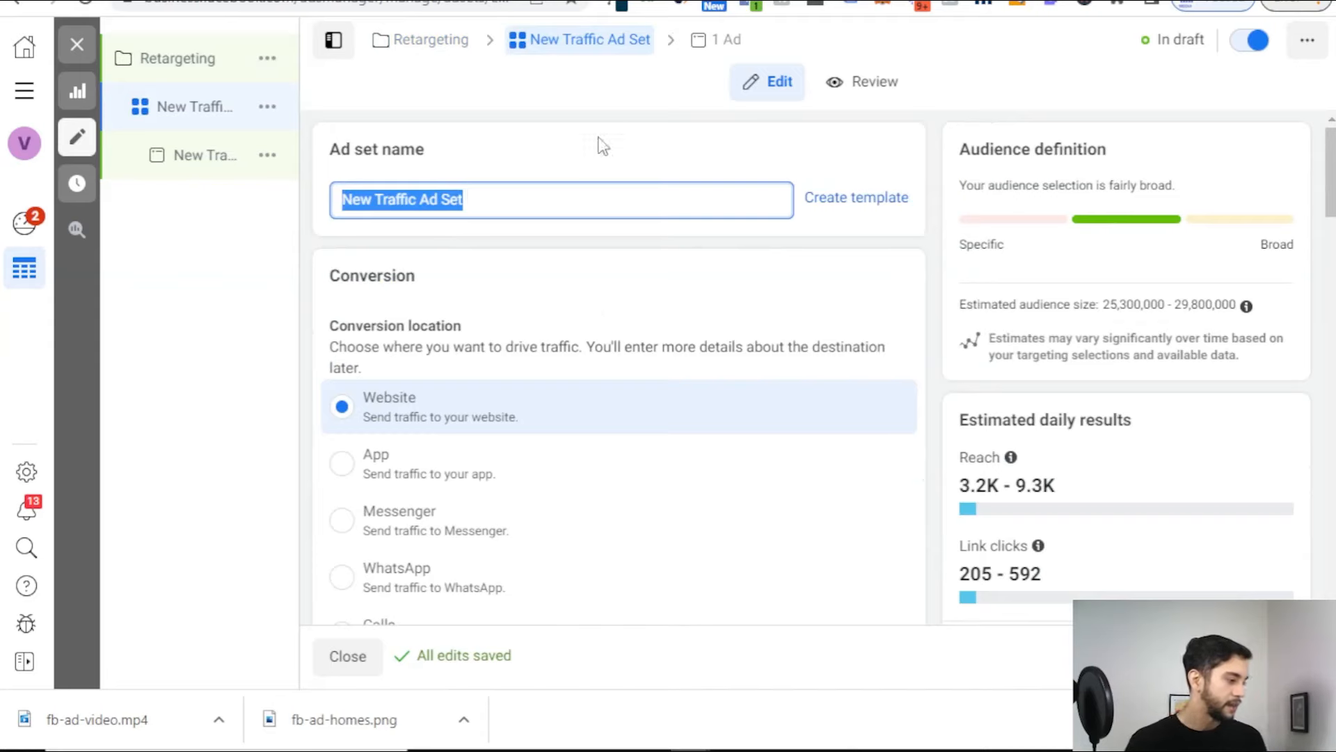
pyautogui.write('Retargeting')
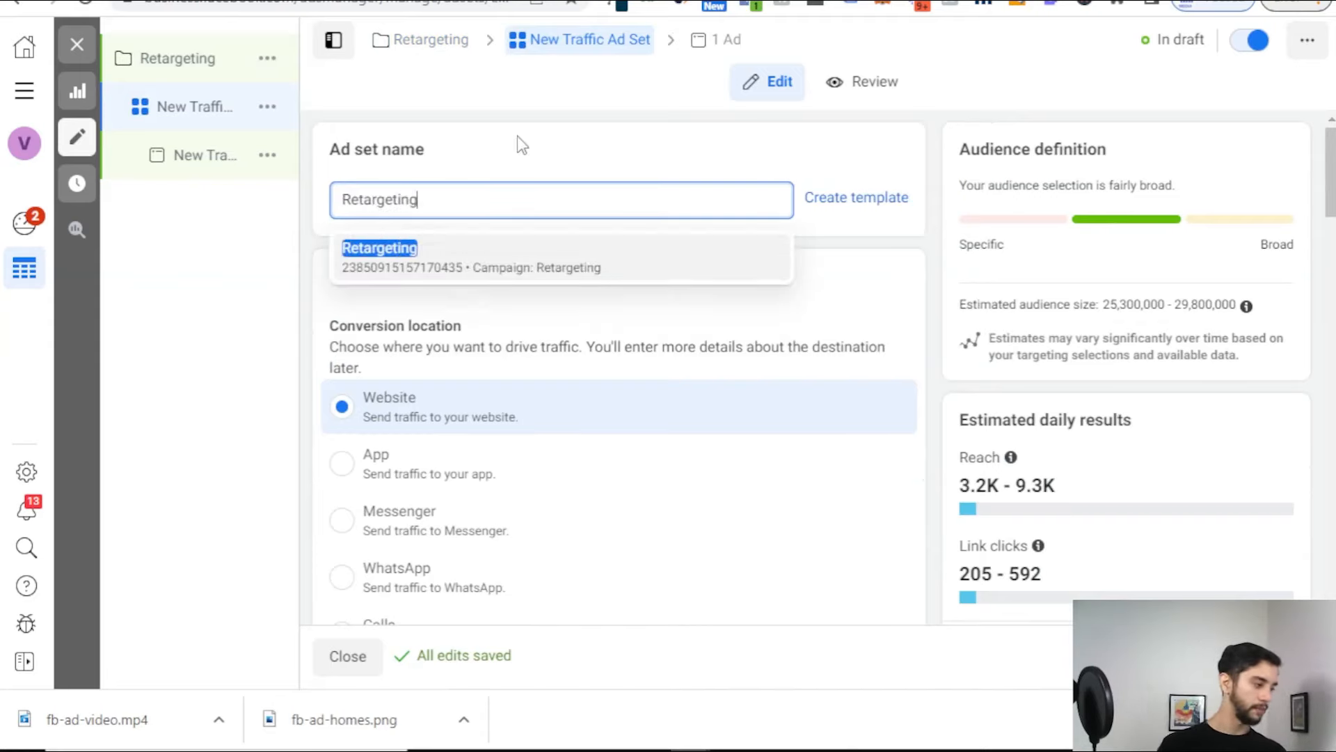
pyautogui.click(517, 135)
pyautogui.scroll(-1, 486, 218)
pyautogui.scroll(-6, 486, 217)
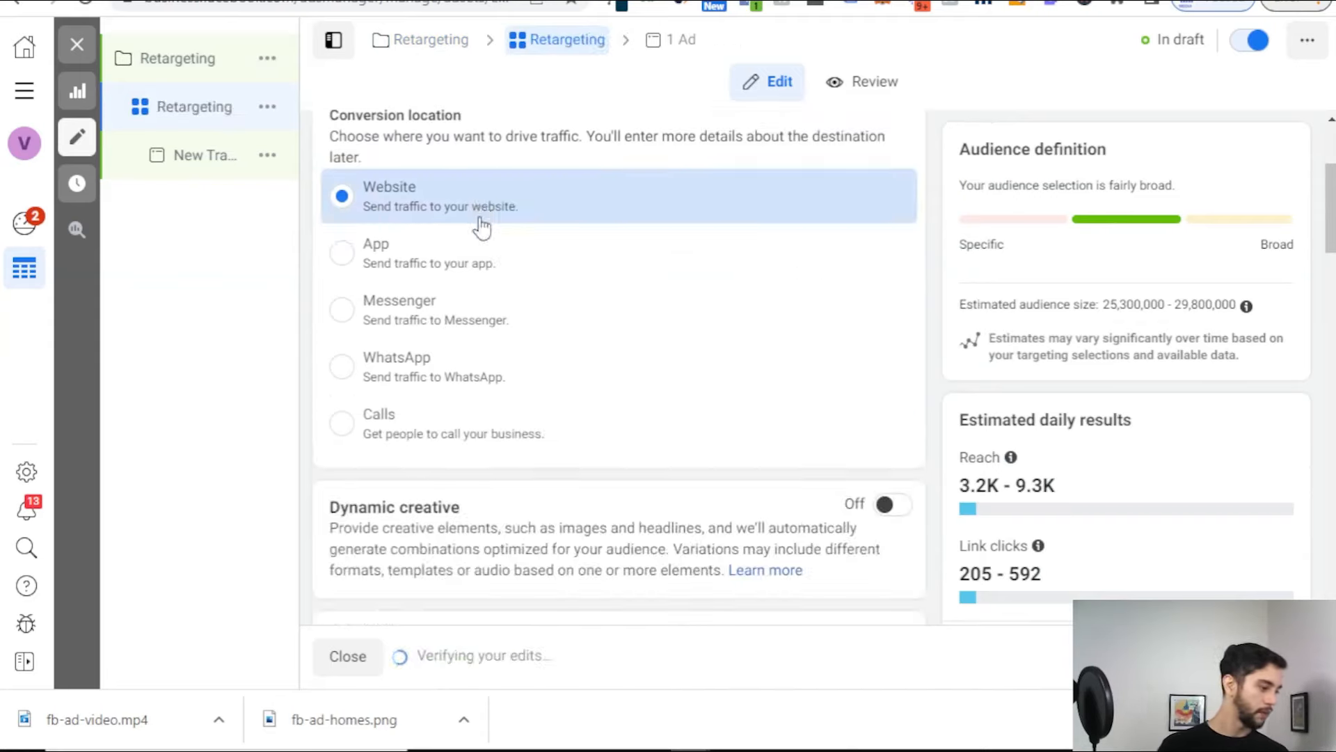
pyautogui.scroll(-1, 459, 288)
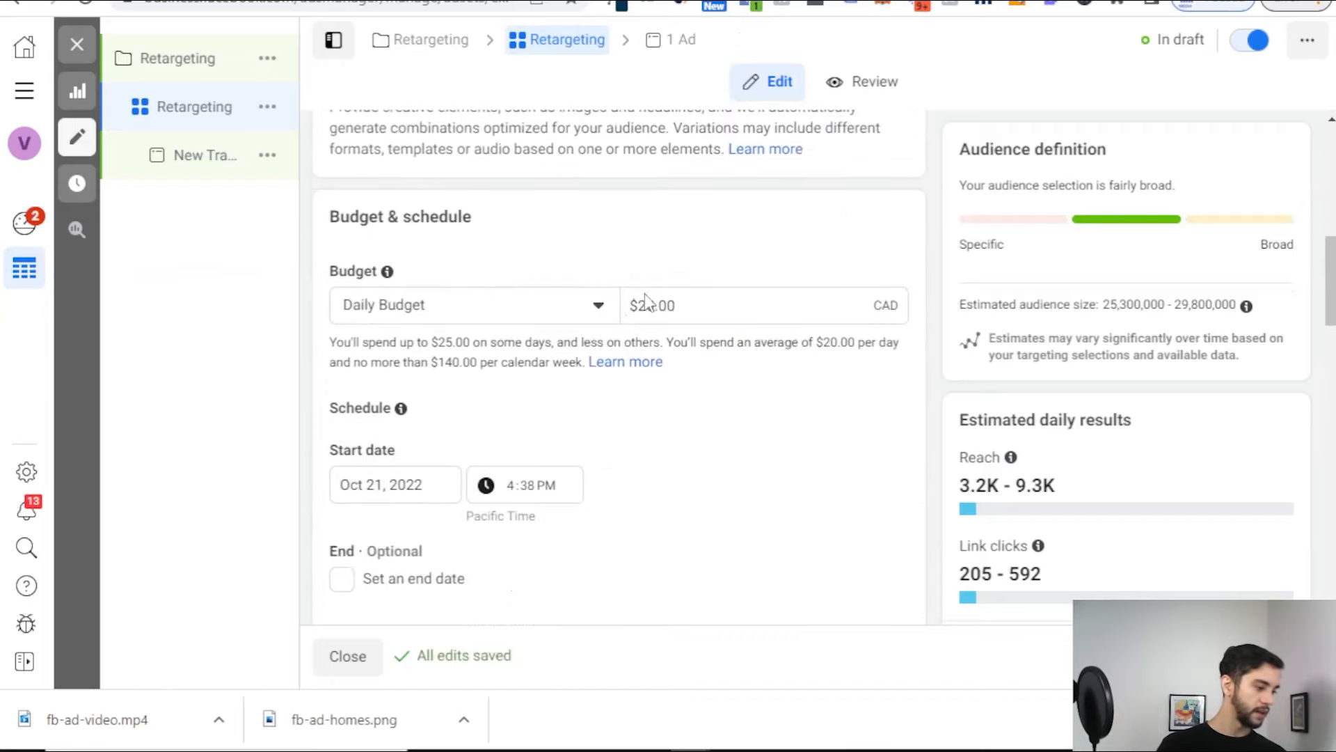
# Step: Lower the daily budget from $20.00 to $1.39 CAD
pyautogui.doubleClick(678, 298)
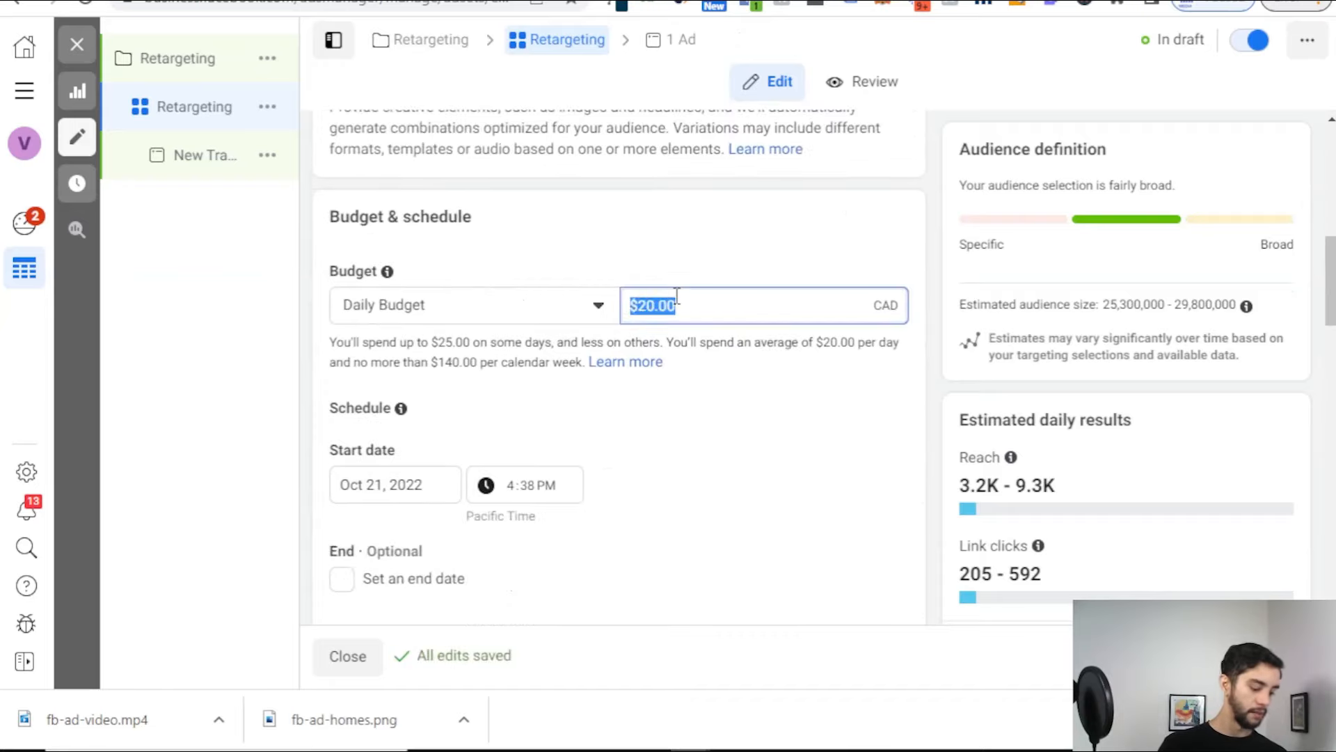
pyautogui.click(675, 296)
pyautogui.doubleClick(685, 311)
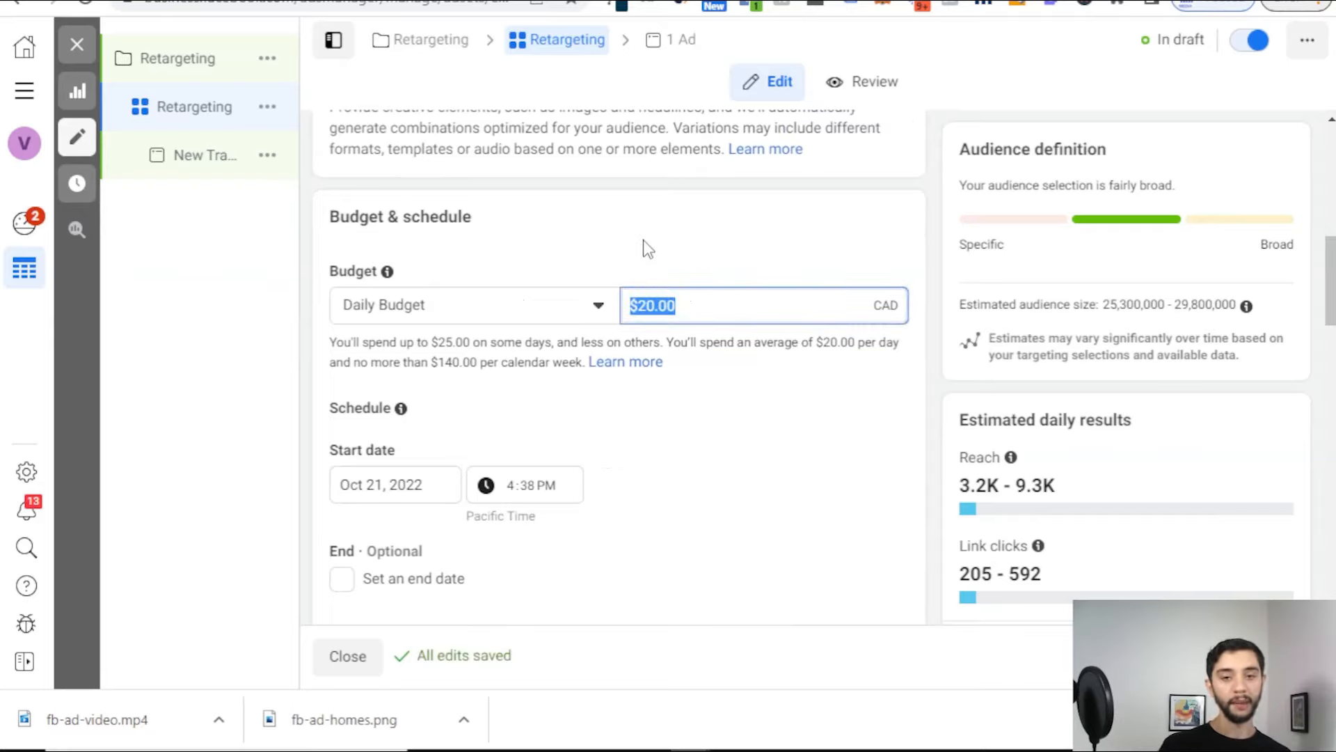
pyautogui.write('1.2')
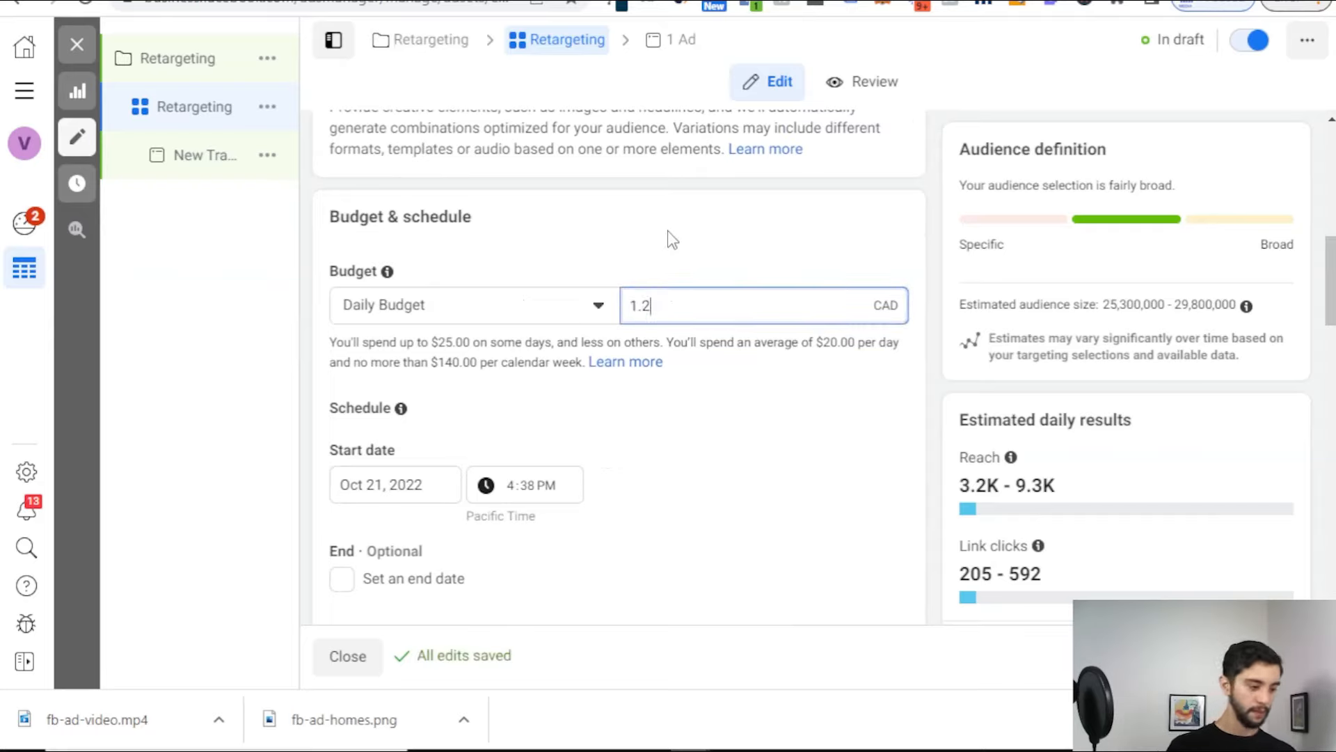
pyautogui.tripleClick(720, 304)
pyautogui.write('1.39')
pyautogui.click(794, 247)
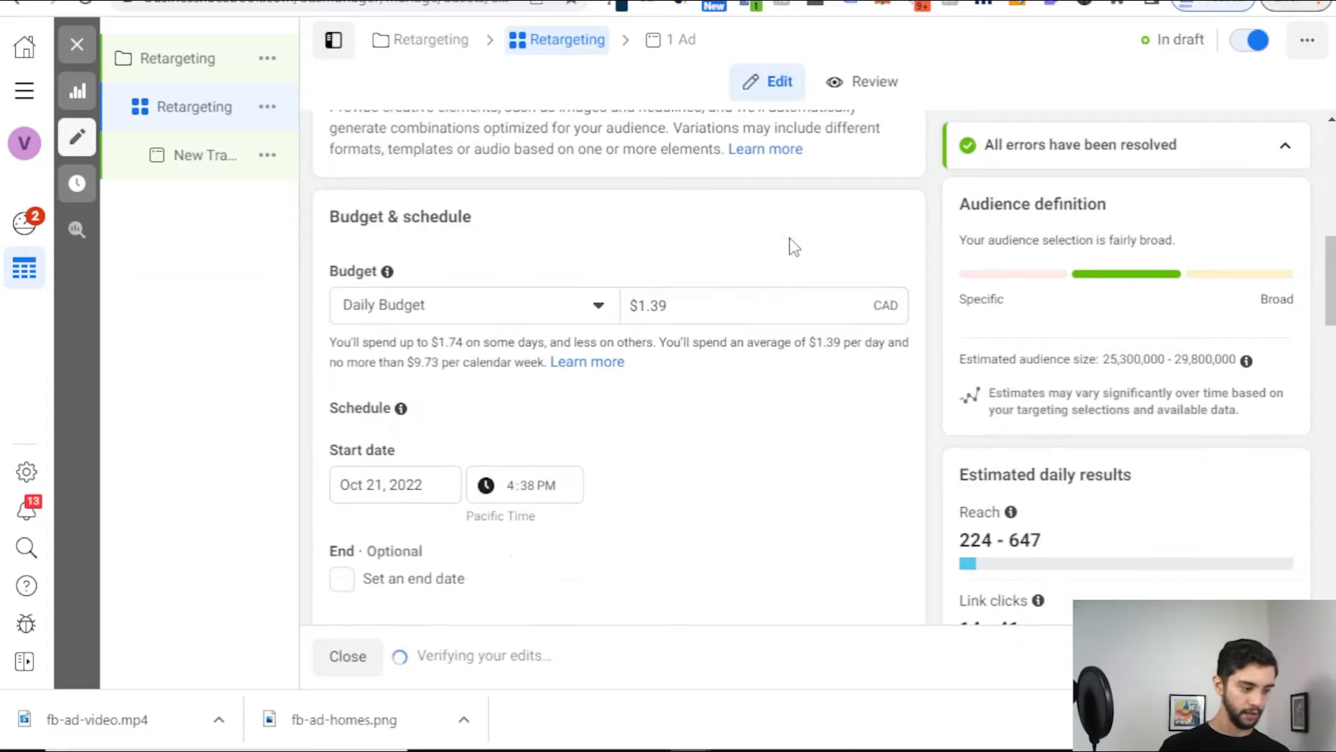
pyautogui.tripleClick(771, 304)
pyautogui.click(755, 246)
pyautogui.doubleClick(750, 313)
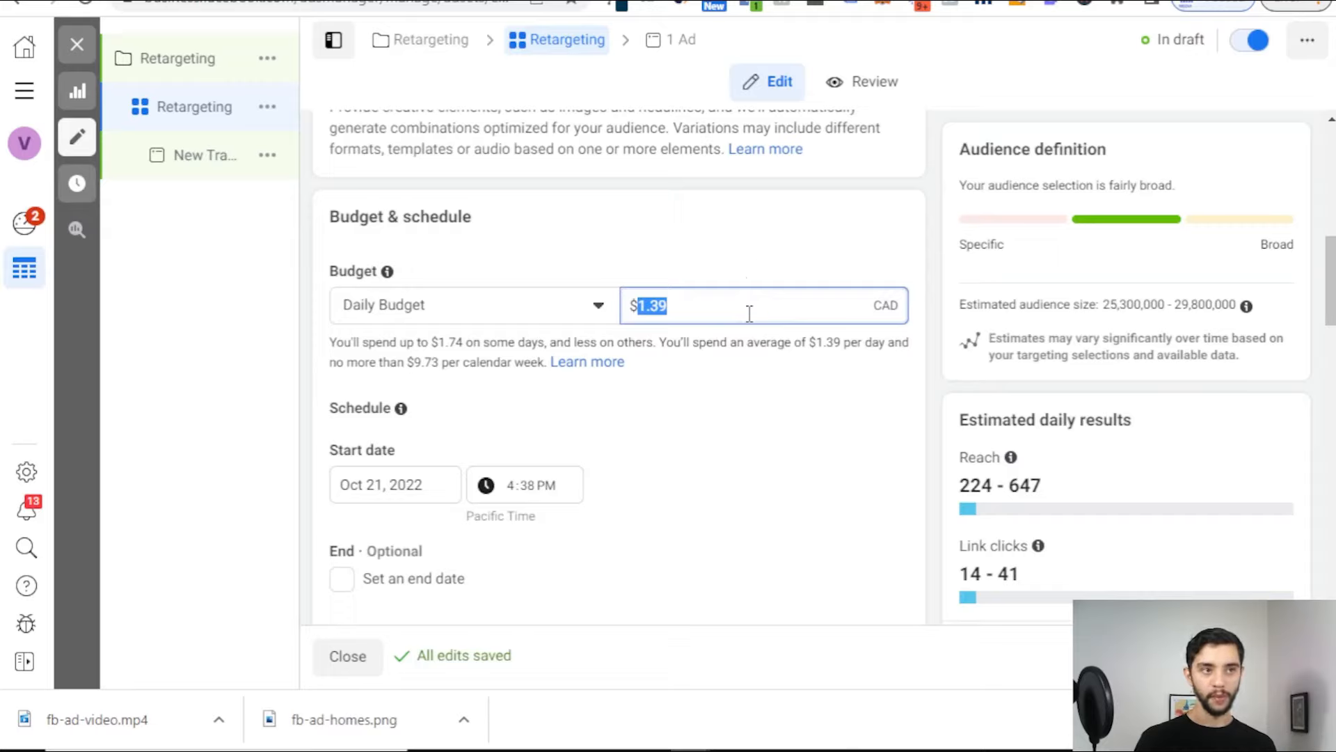
pyautogui.click(759, 264)
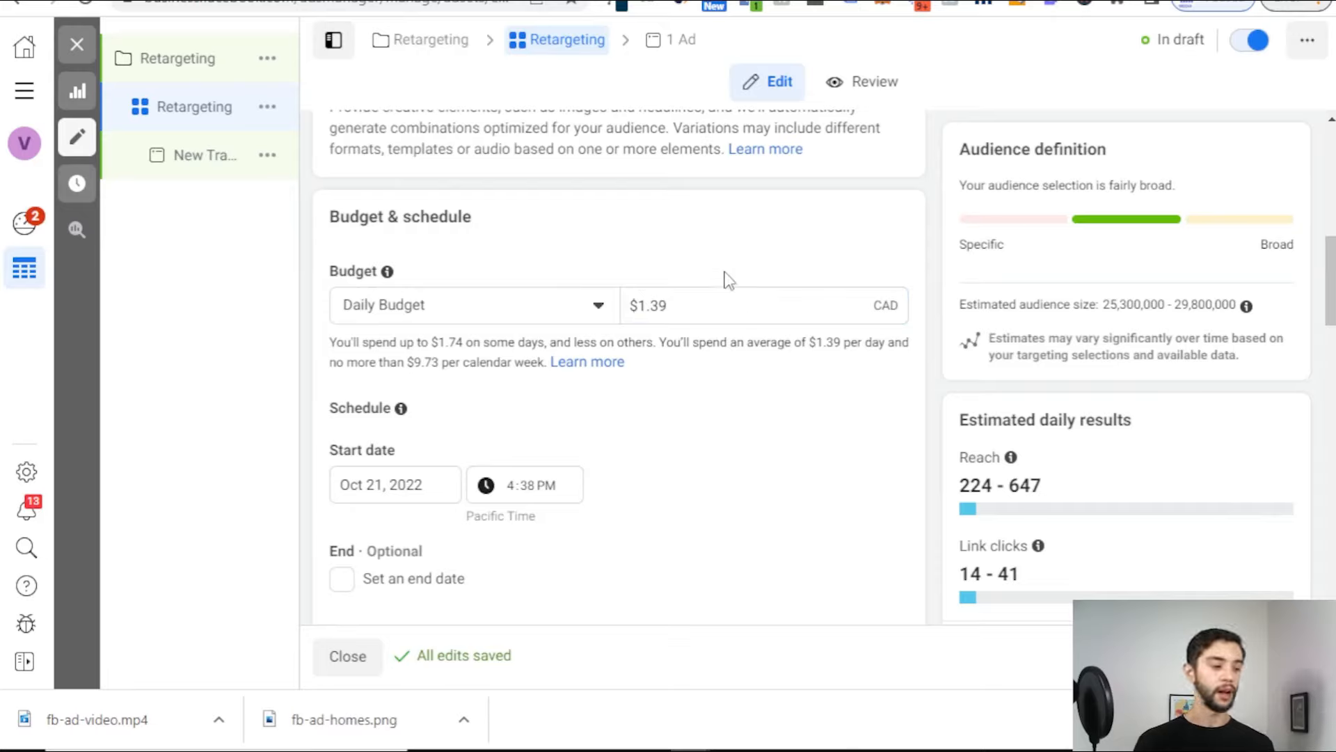
pyautogui.tripleClick(696, 299)
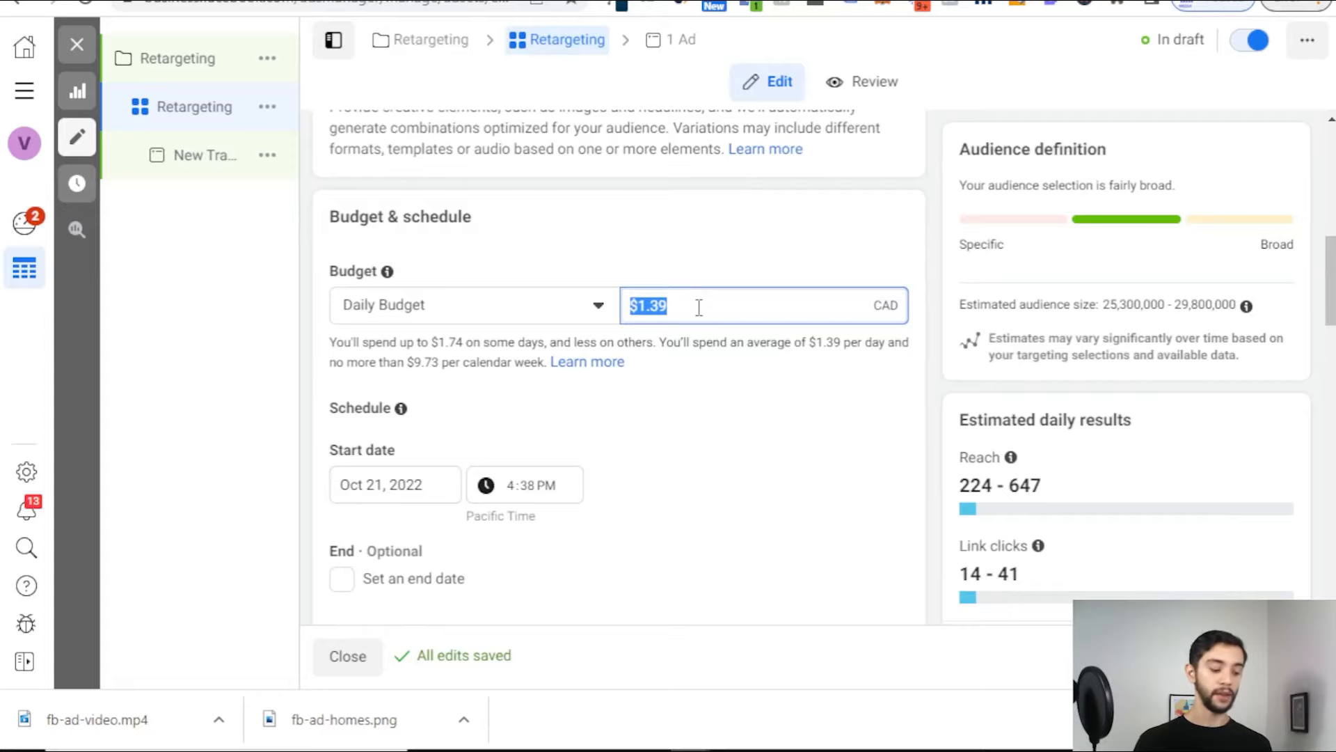
pyautogui.click(709, 239)
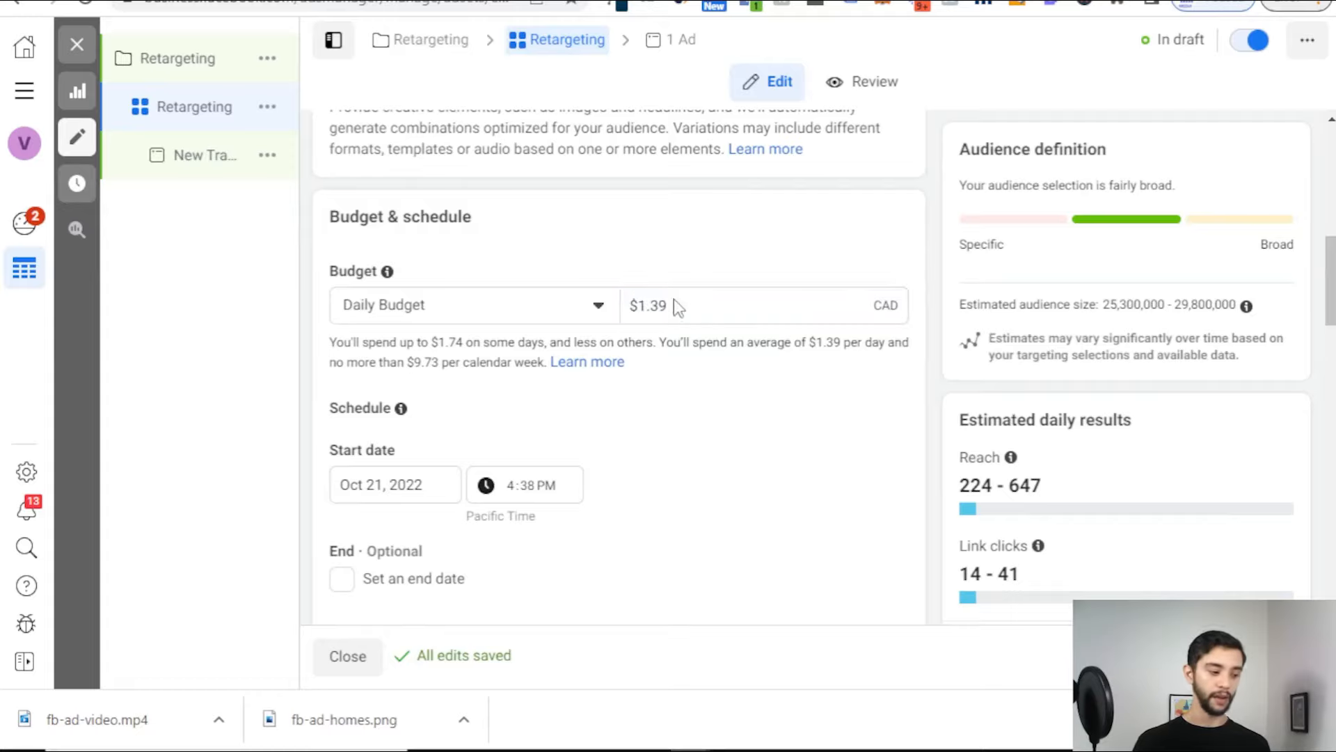
# Step: Confirm the daily budget stays at $1.39 and move down to the Audience section
pyautogui.scroll(-2, 681, 287)
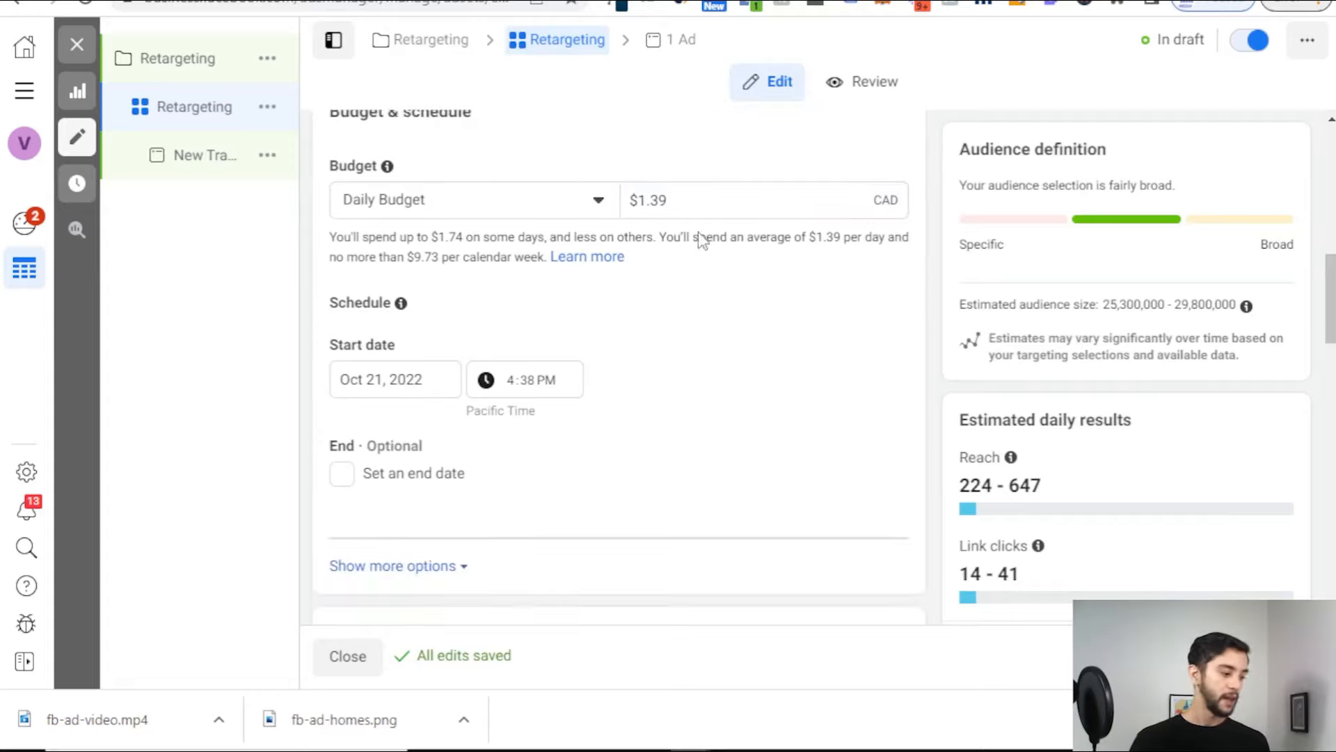
pyautogui.tripleClick(668, 193)
pyautogui.click(613, 178)
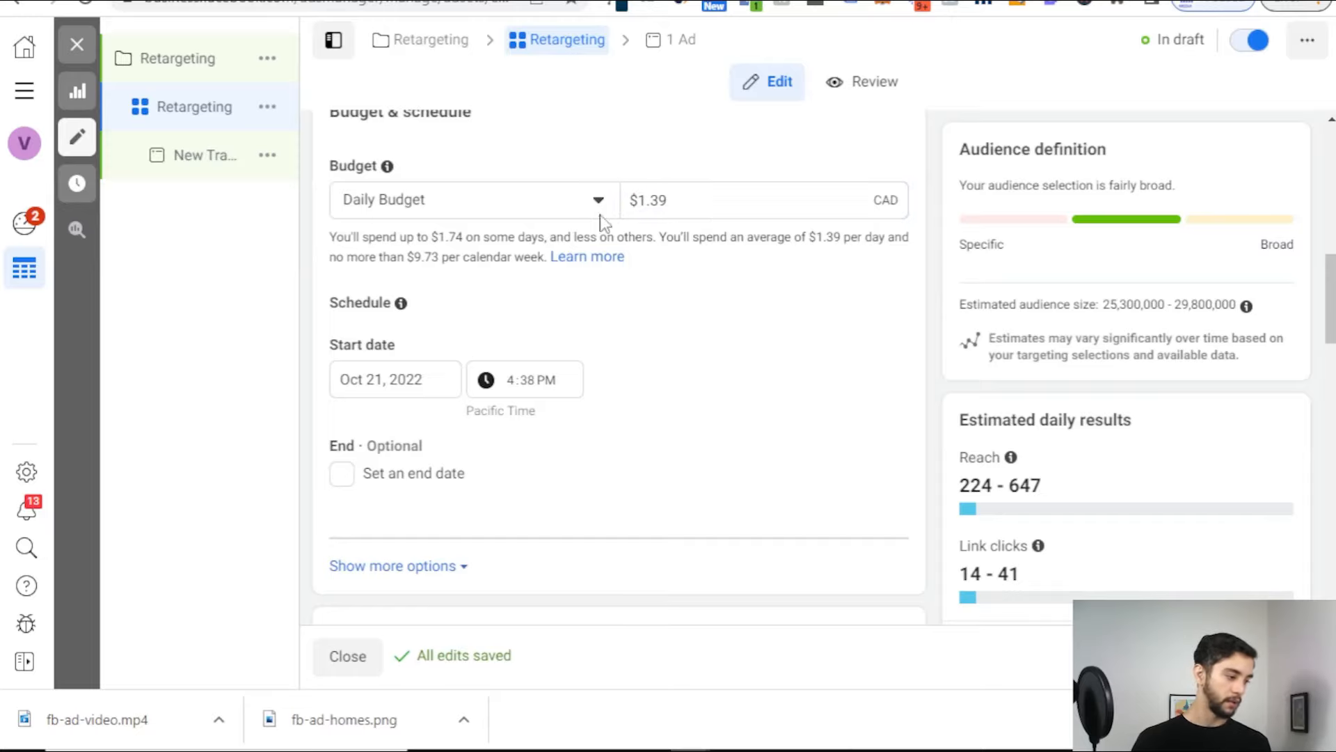
pyautogui.scroll(-4, 508, 360)
pyautogui.scroll(-2, 585, 188)
pyautogui.scroll(6, 662, 299)
pyautogui.scroll(-5, 640, 306)
pyautogui.scroll(-5, 605, 271)
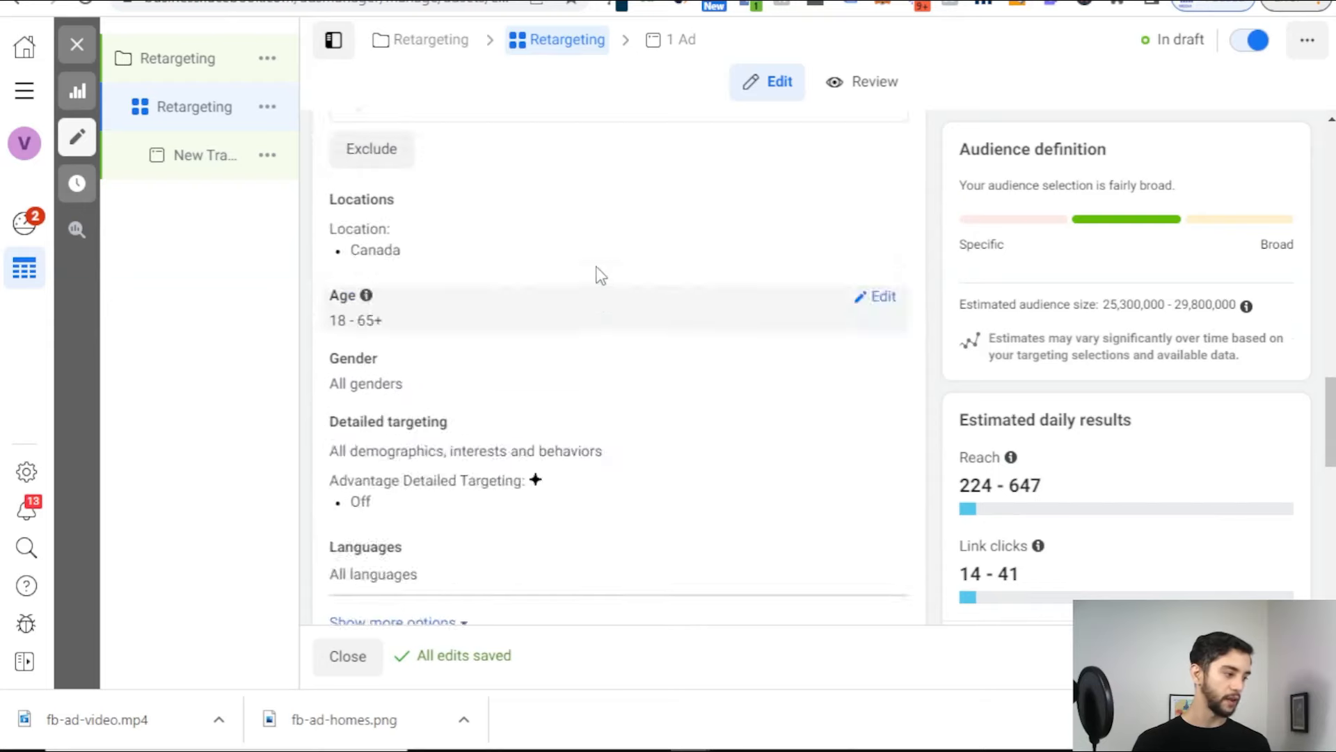
pyautogui.scroll(3, 597, 257)
# Step: Add All Visitors, FB Page Likes - 365 and IG Account Visits - 365 as custom audiences
pyautogui.click(474, 287)
pyautogui.scroll(-1, 568, 230)
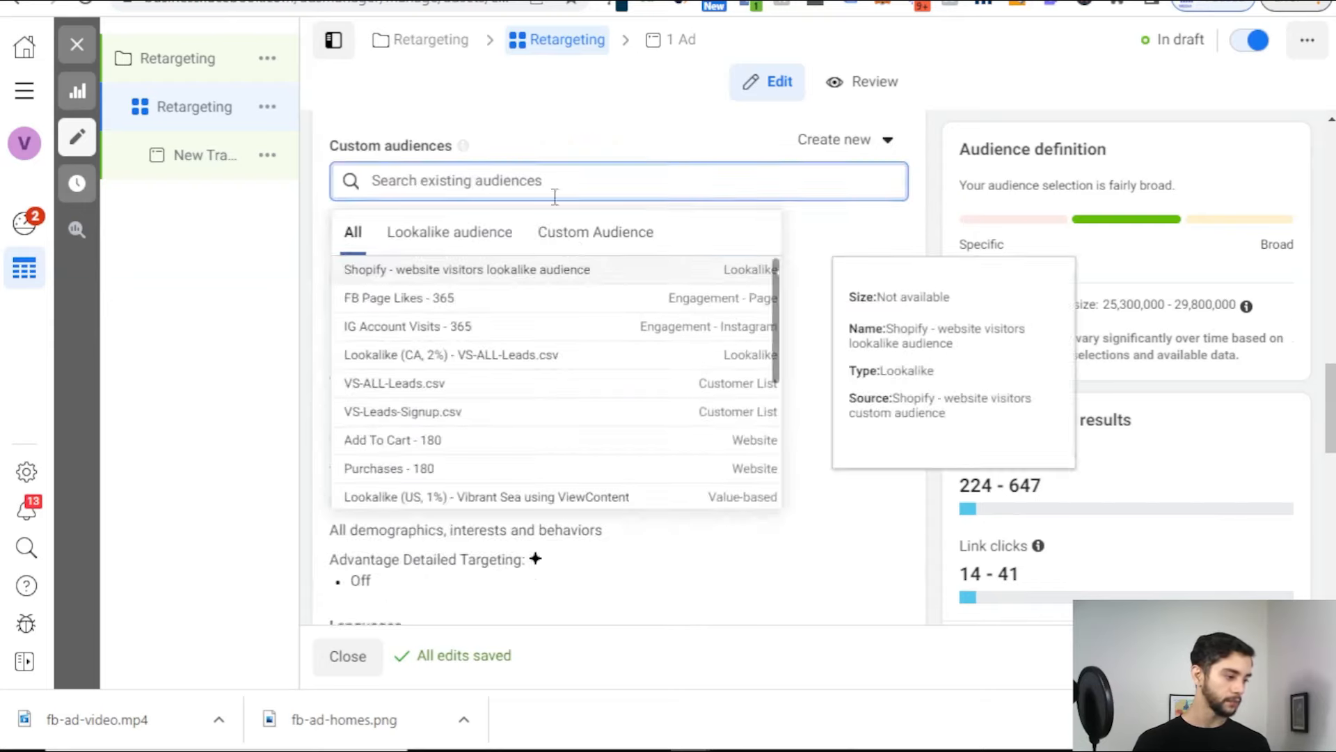
pyautogui.click(624, 234)
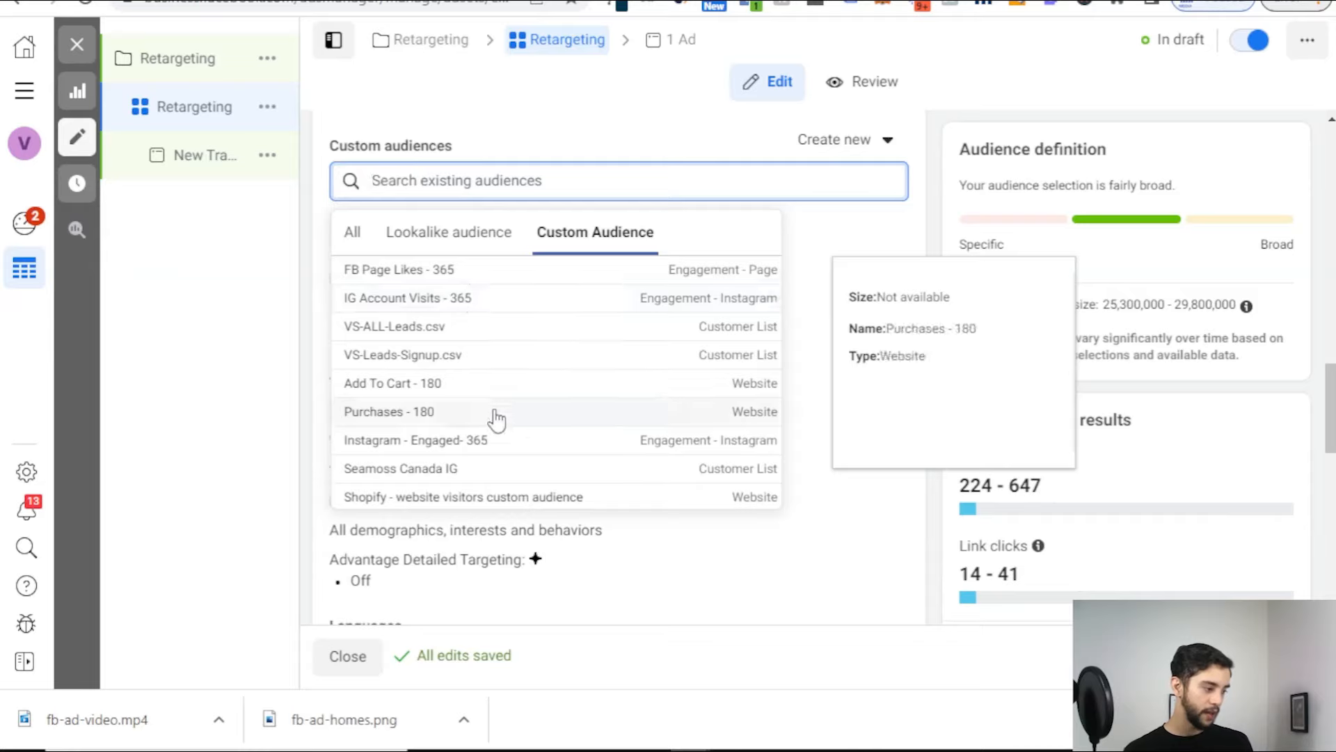
pyautogui.scroll(-2, 487, 414)
pyautogui.click(473, 479)
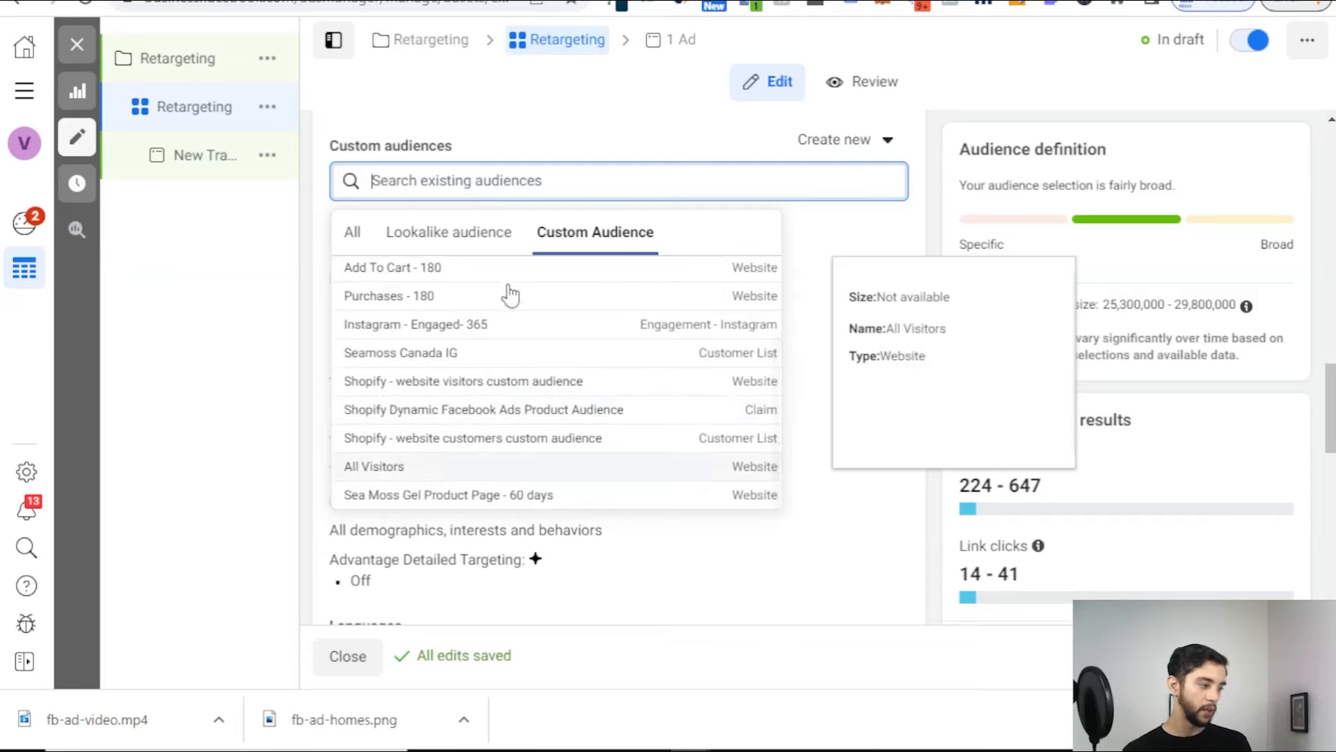
pyautogui.click(455, 355)
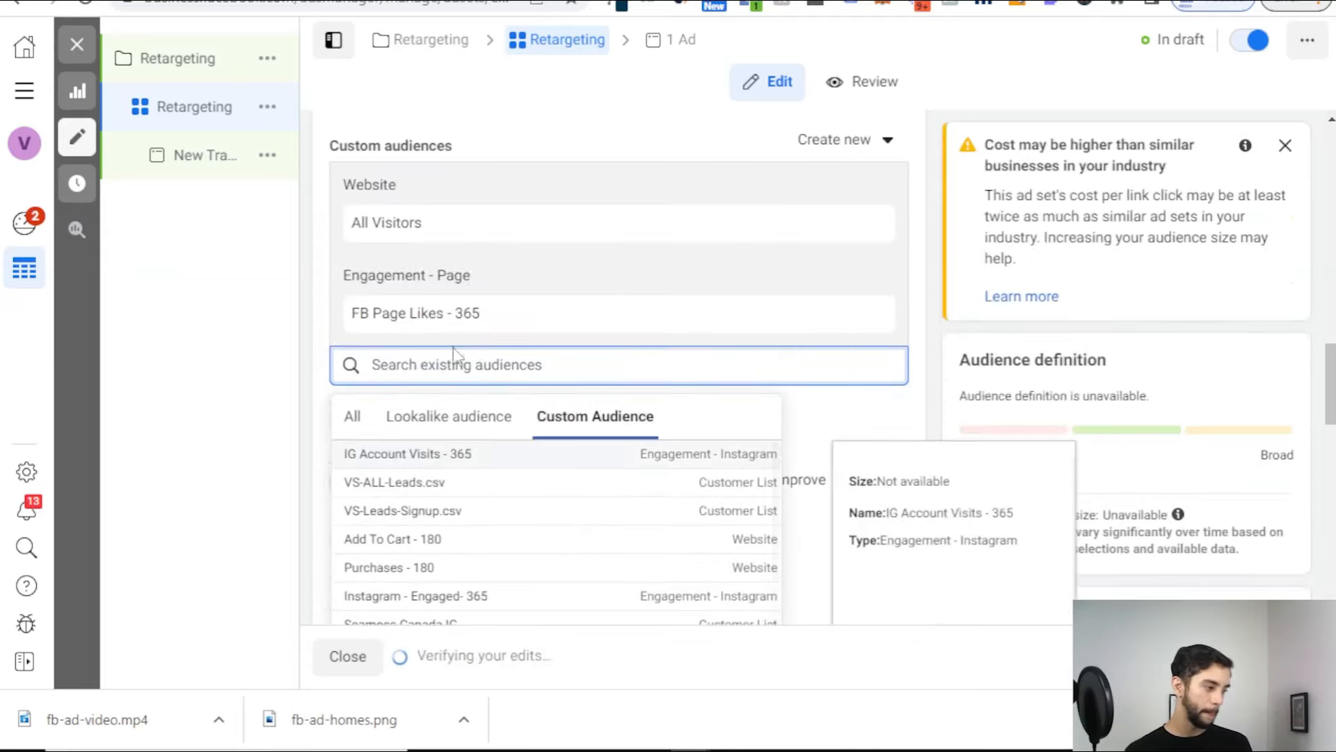
pyautogui.click(528, 453)
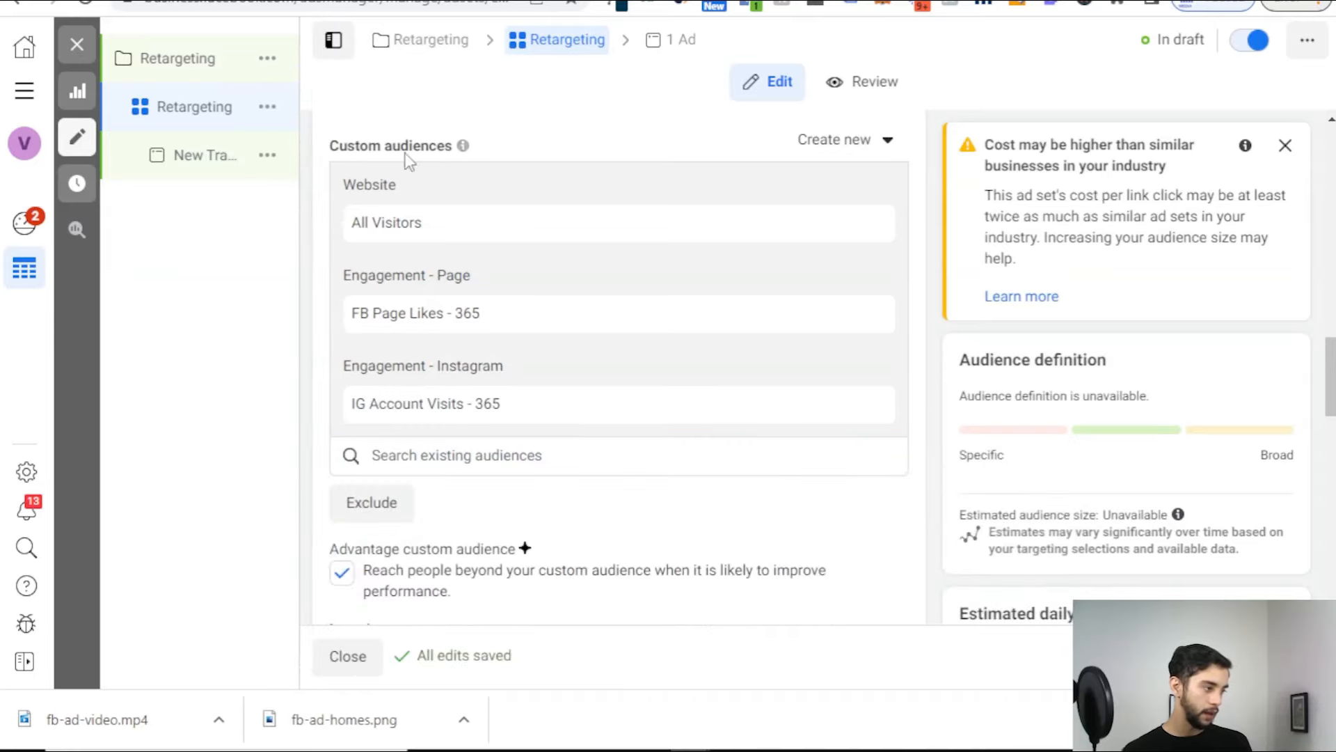
pyautogui.scroll(-3, 390, 174)
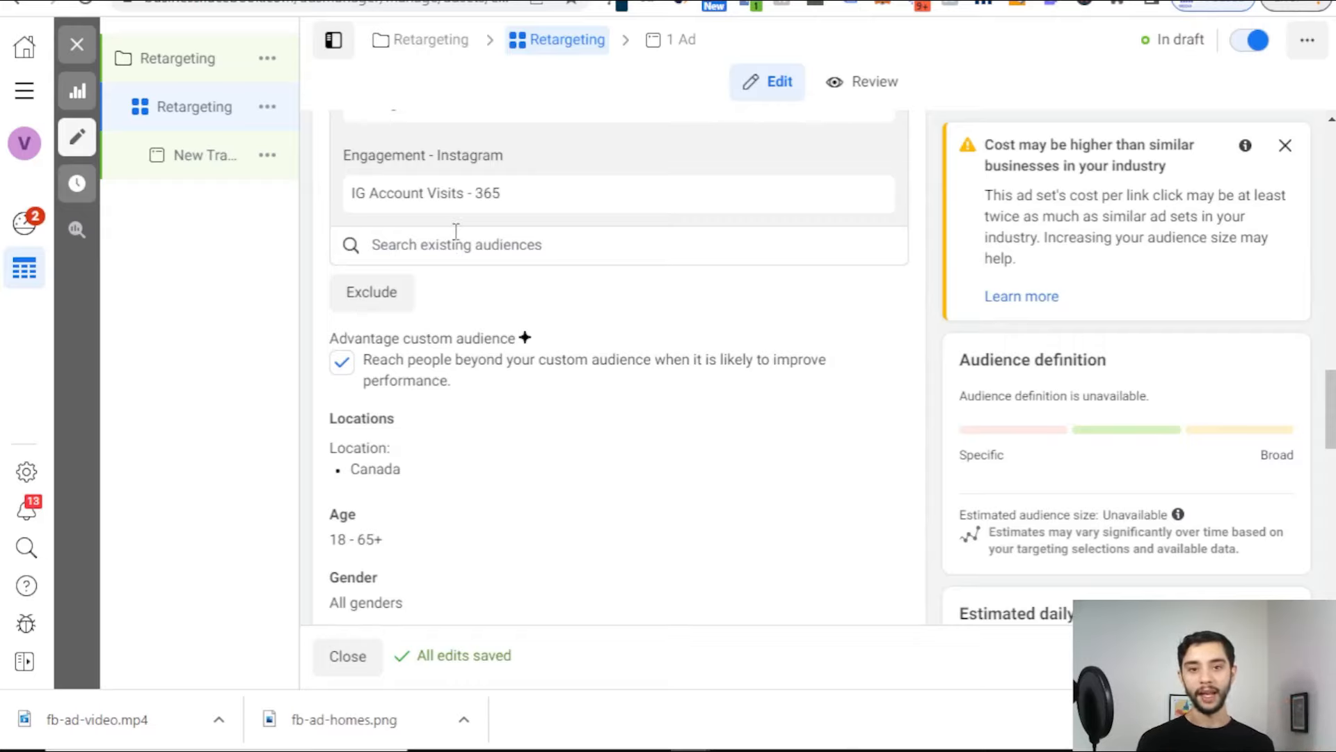
# Step: Leave audience exclusions empty and turn off Advantage custom audience
pyautogui.click(393, 303)
pyautogui.click(394, 316)
pyautogui.click(541, 379)
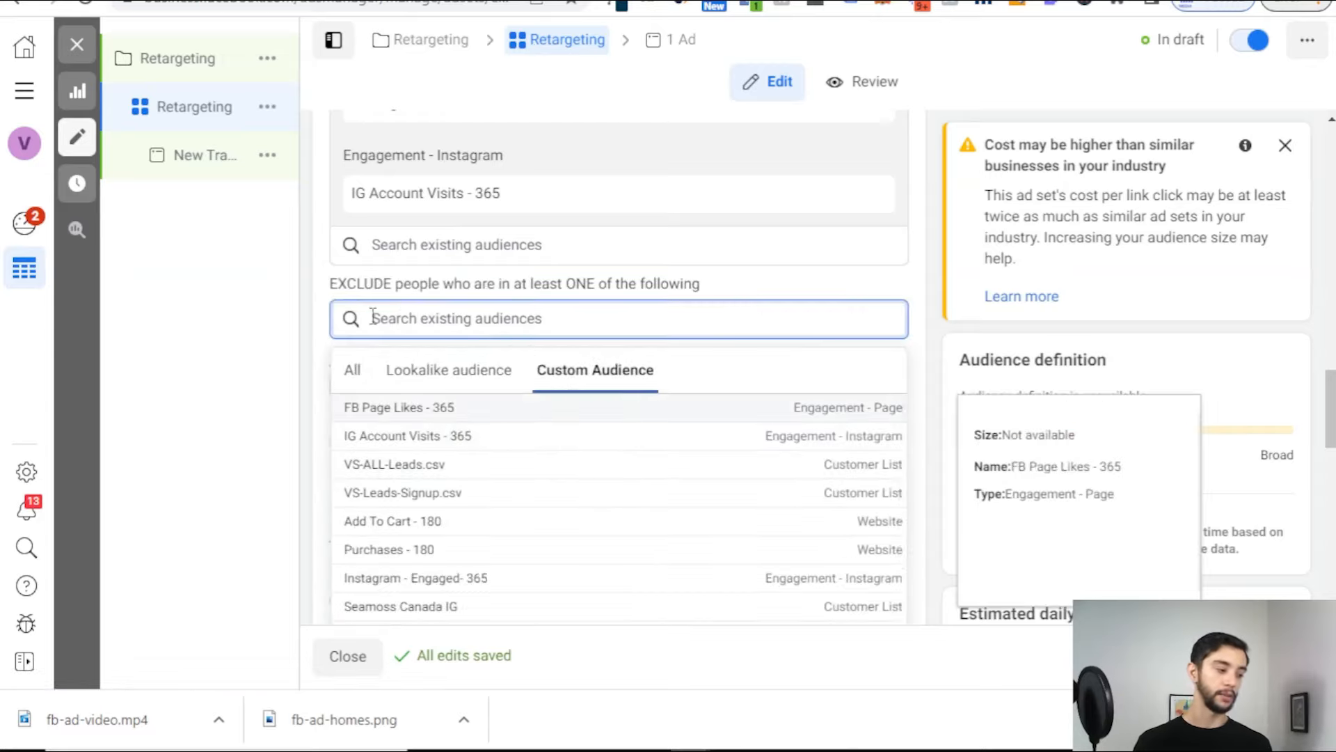
pyautogui.click(324, 296)
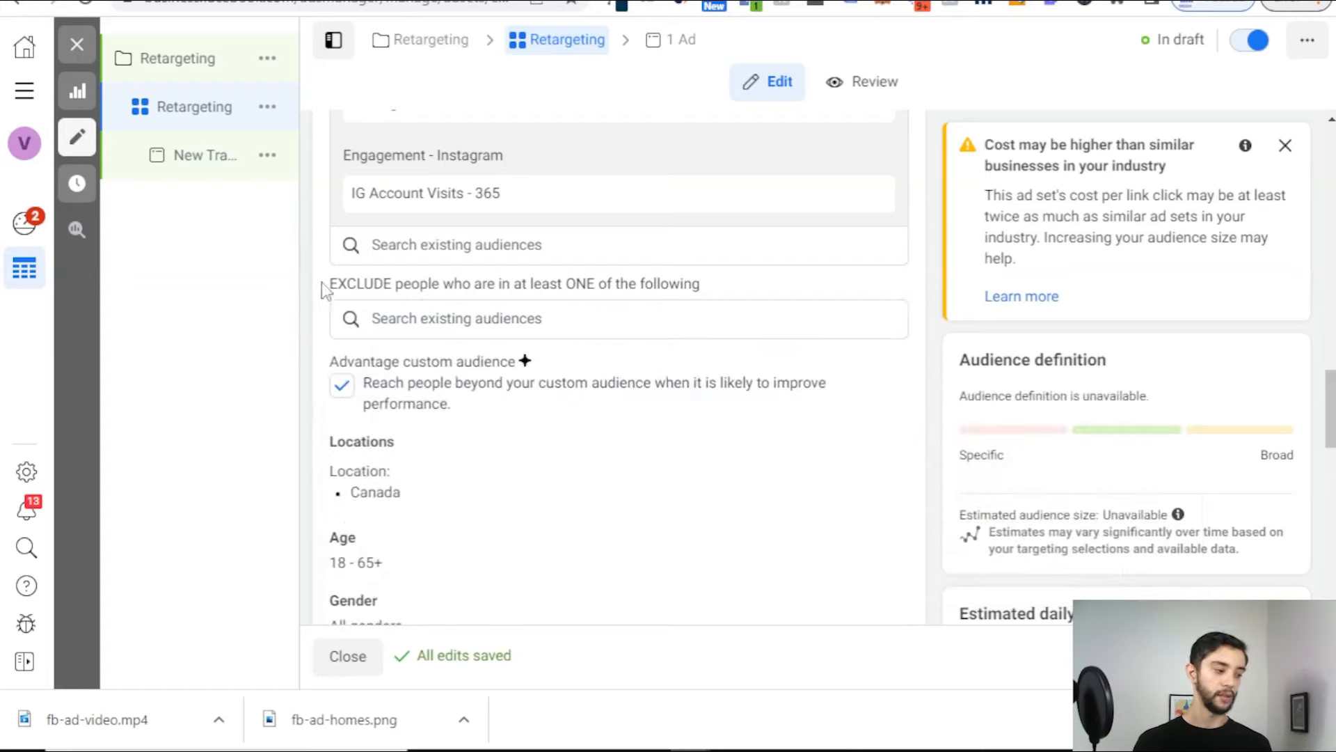
pyautogui.click(341, 386)
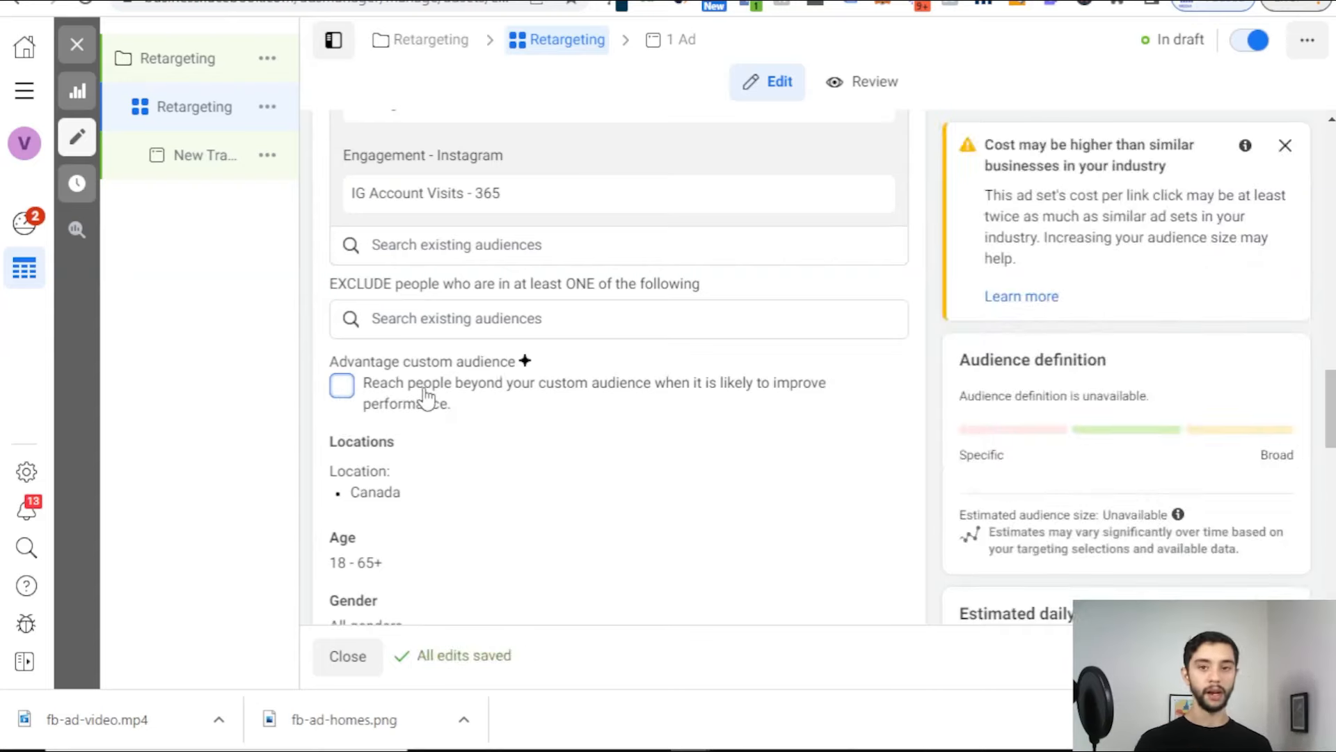
pyautogui.scroll(-2, 462, 396)
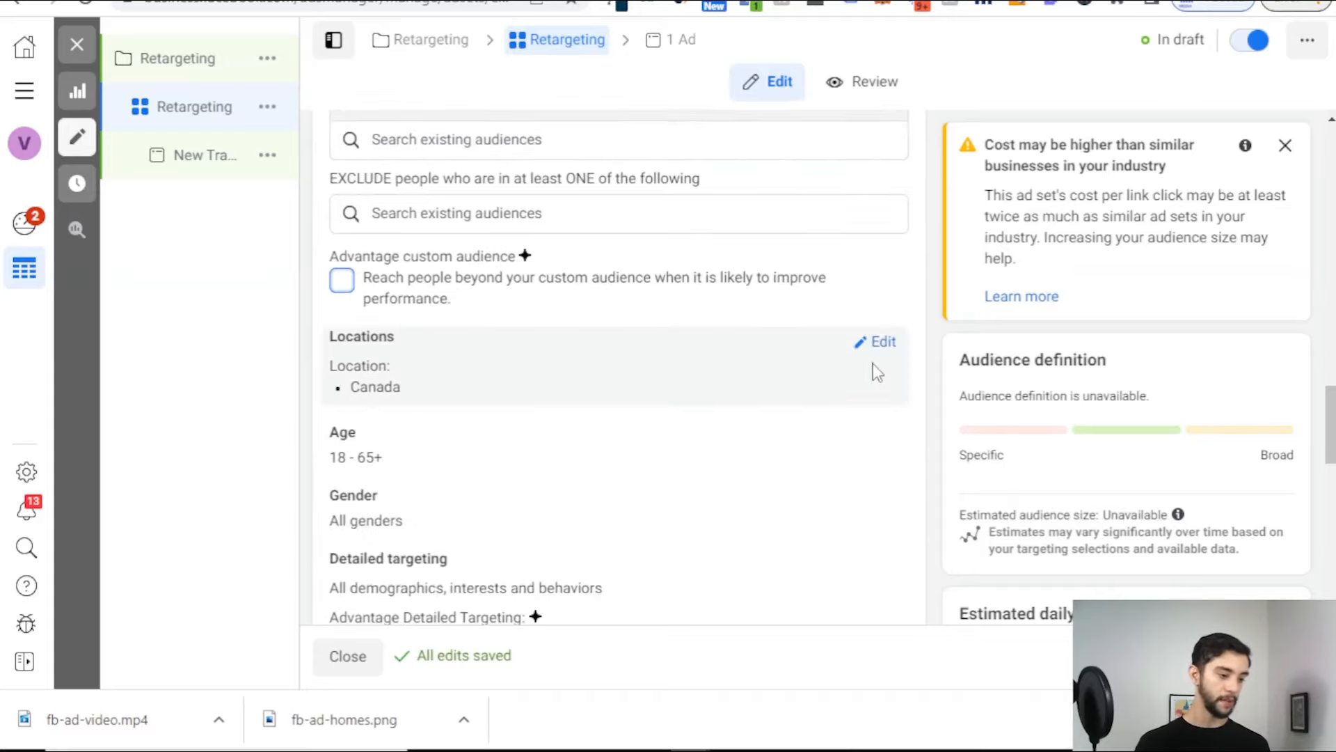
# Step: Add United States to the targeted locations alongside Canada
pyautogui.click(878, 342)
pyautogui.click(589, 521)
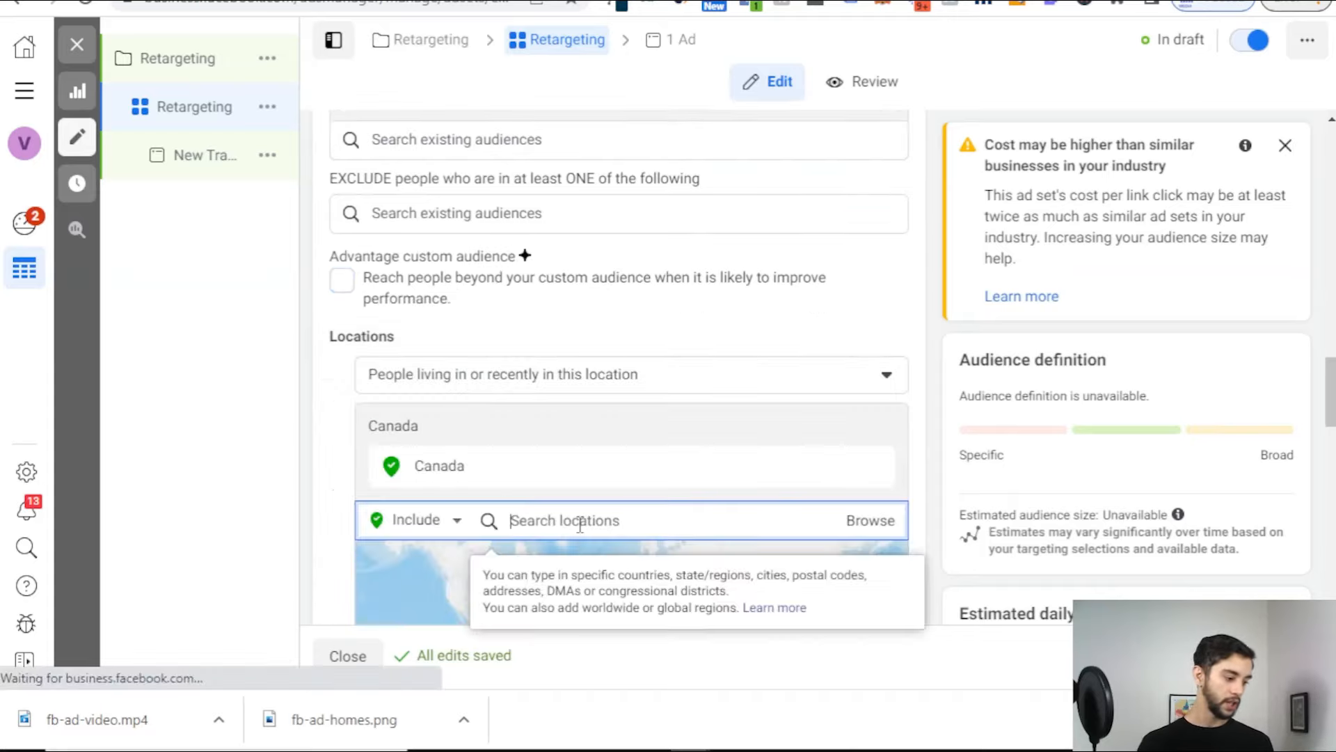
pyautogui.write('united')
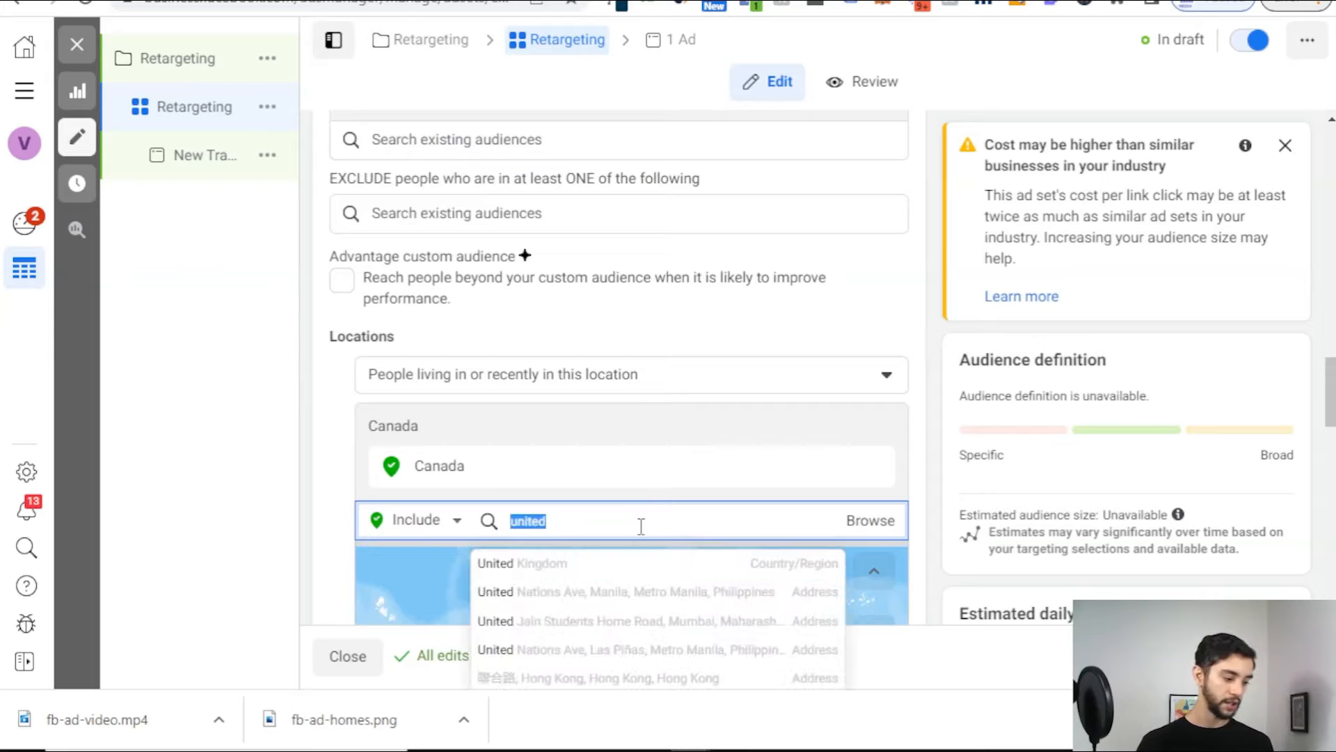
pyautogui.press('BackSpace')
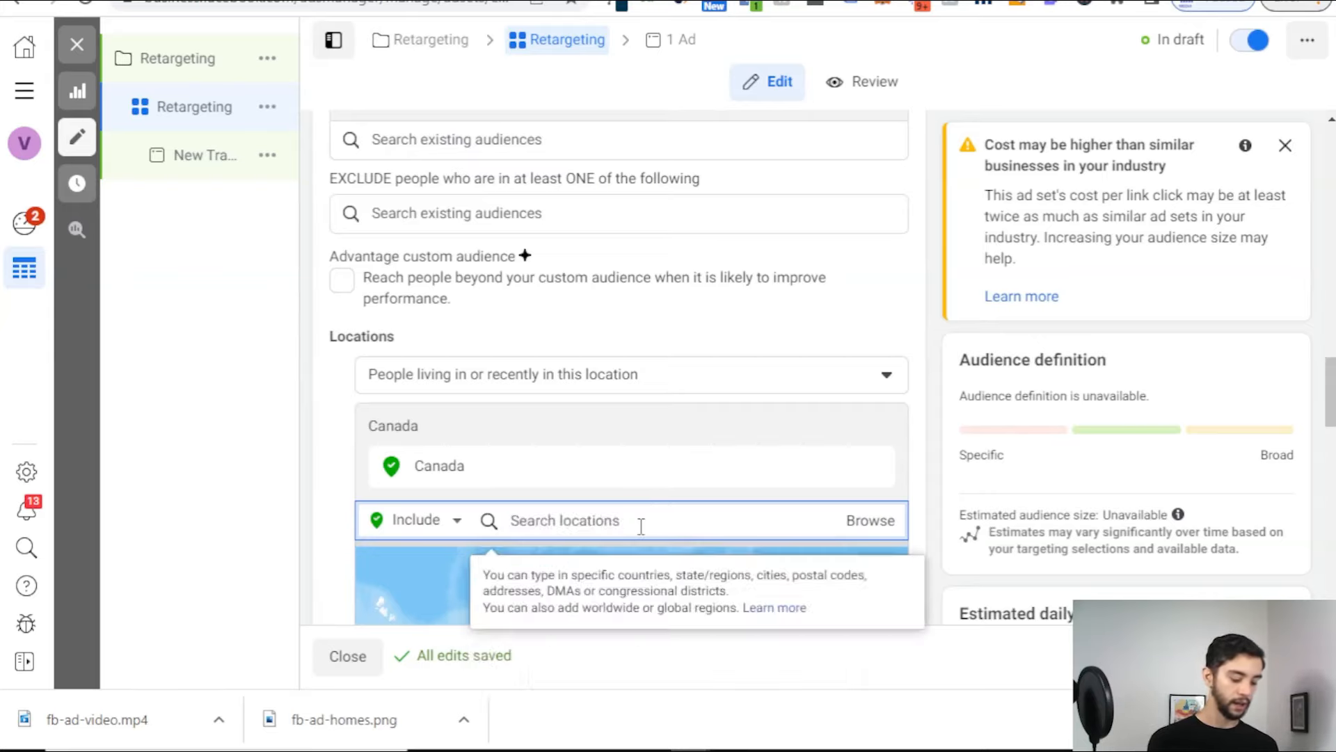
pyautogui.write('united states')
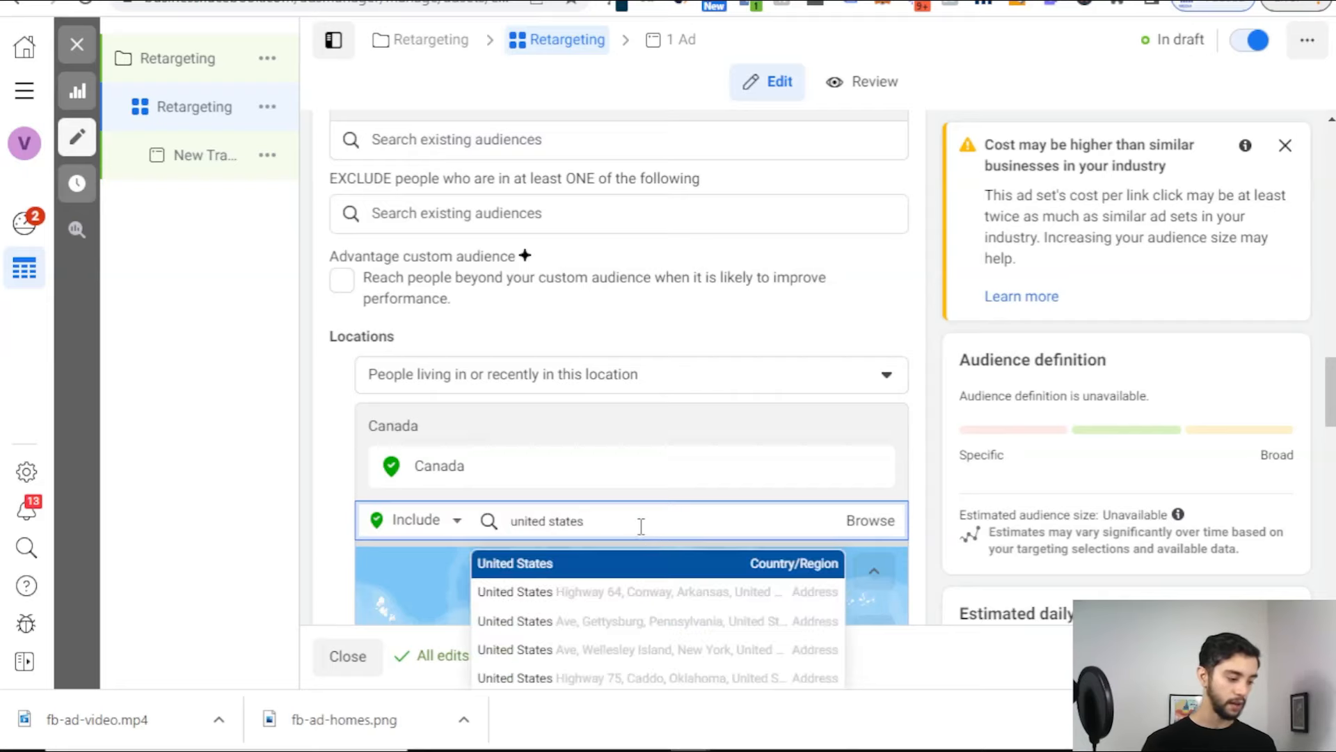
pyautogui.click(679, 563)
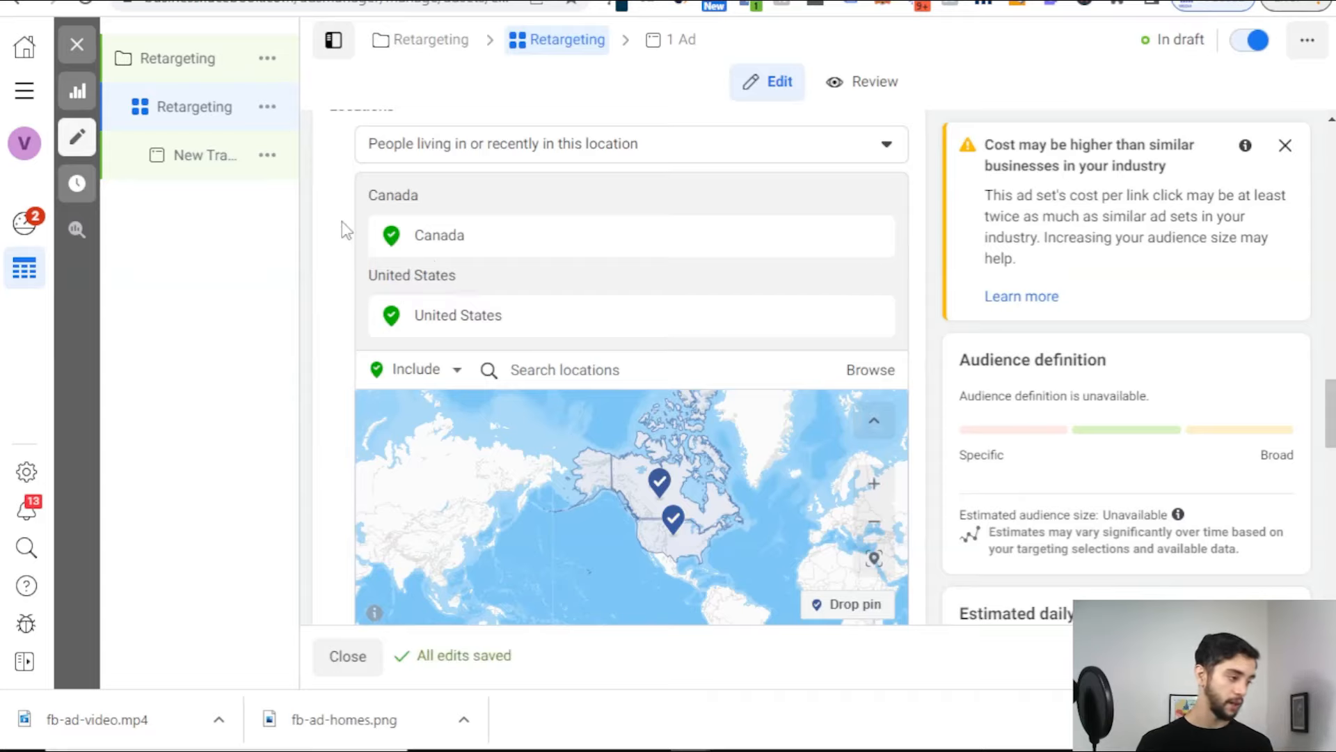
# Step: Keep Advantage+ placements after briefly trying Manual placements
pyautogui.scroll(-6, 346, 230)
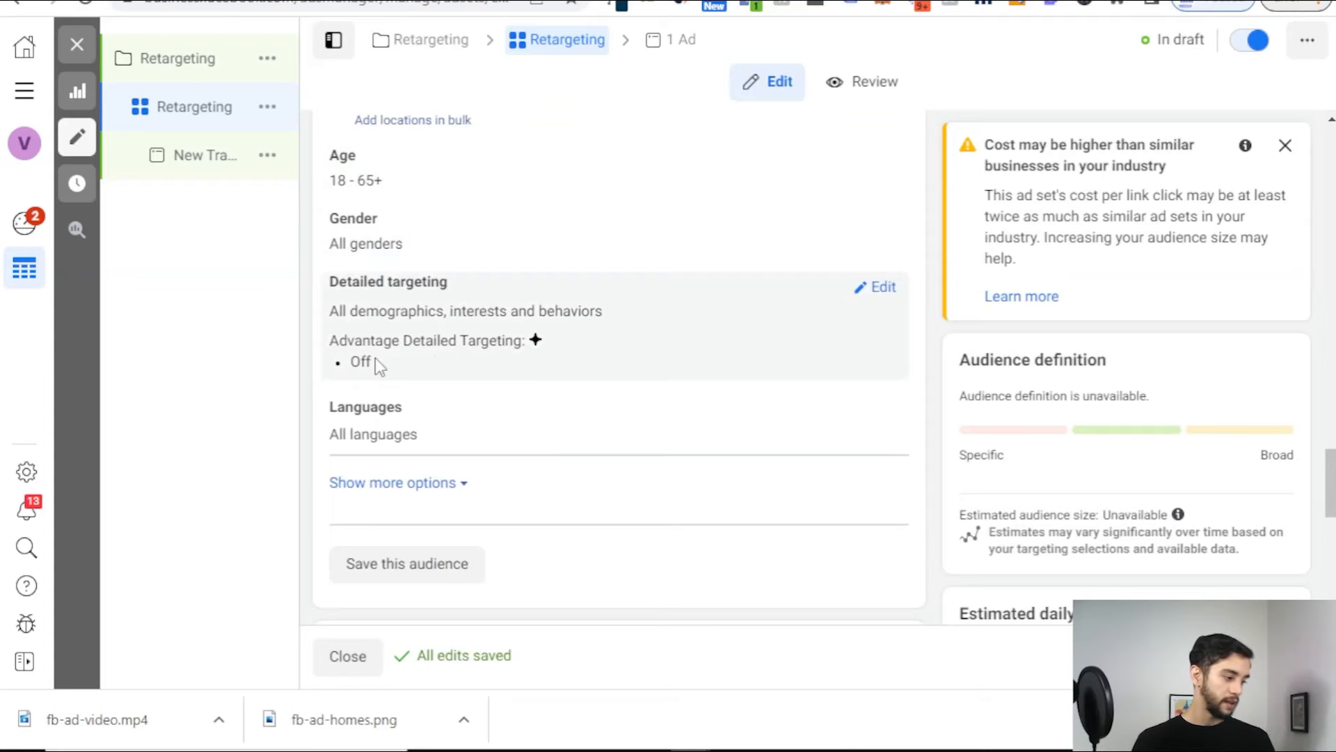
pyautogui.scroll(5, 501, 341)
pyautogui.scroll(-10, 495, 405)
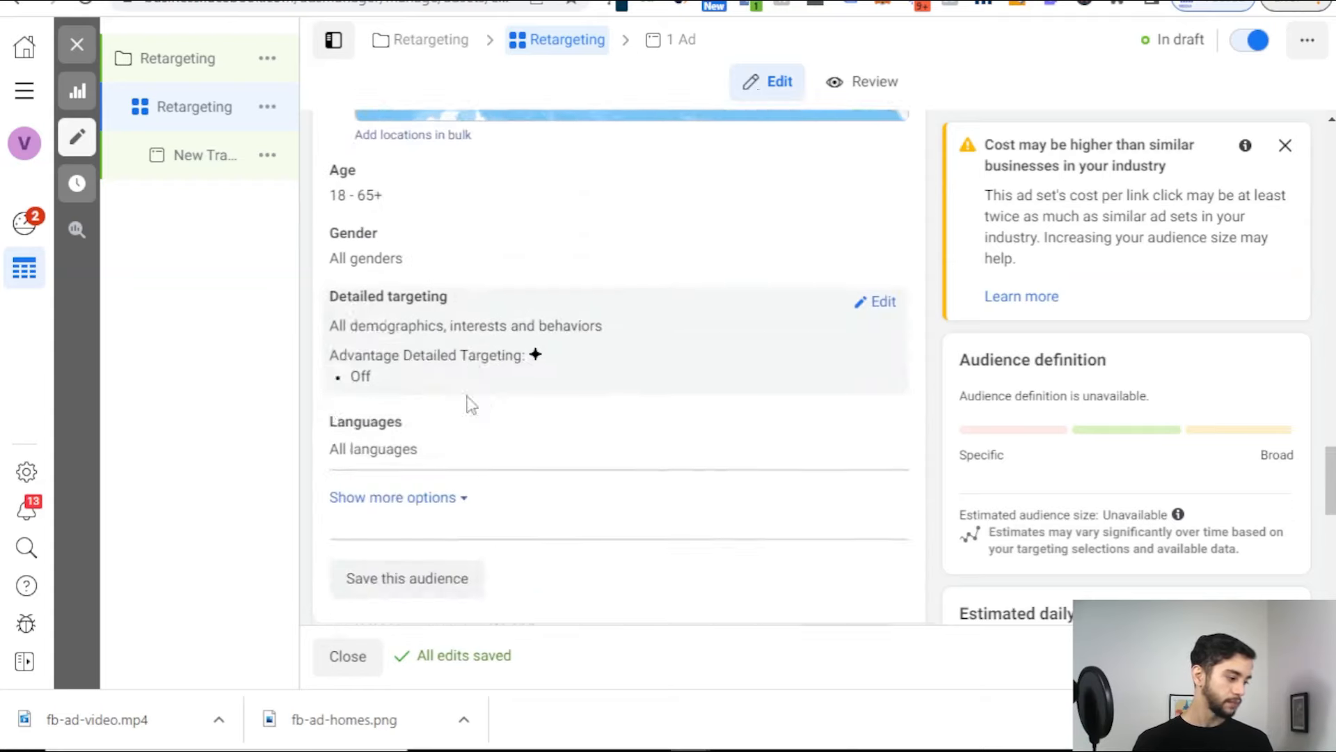
pyautogui.scroll(-2, 590, 212)
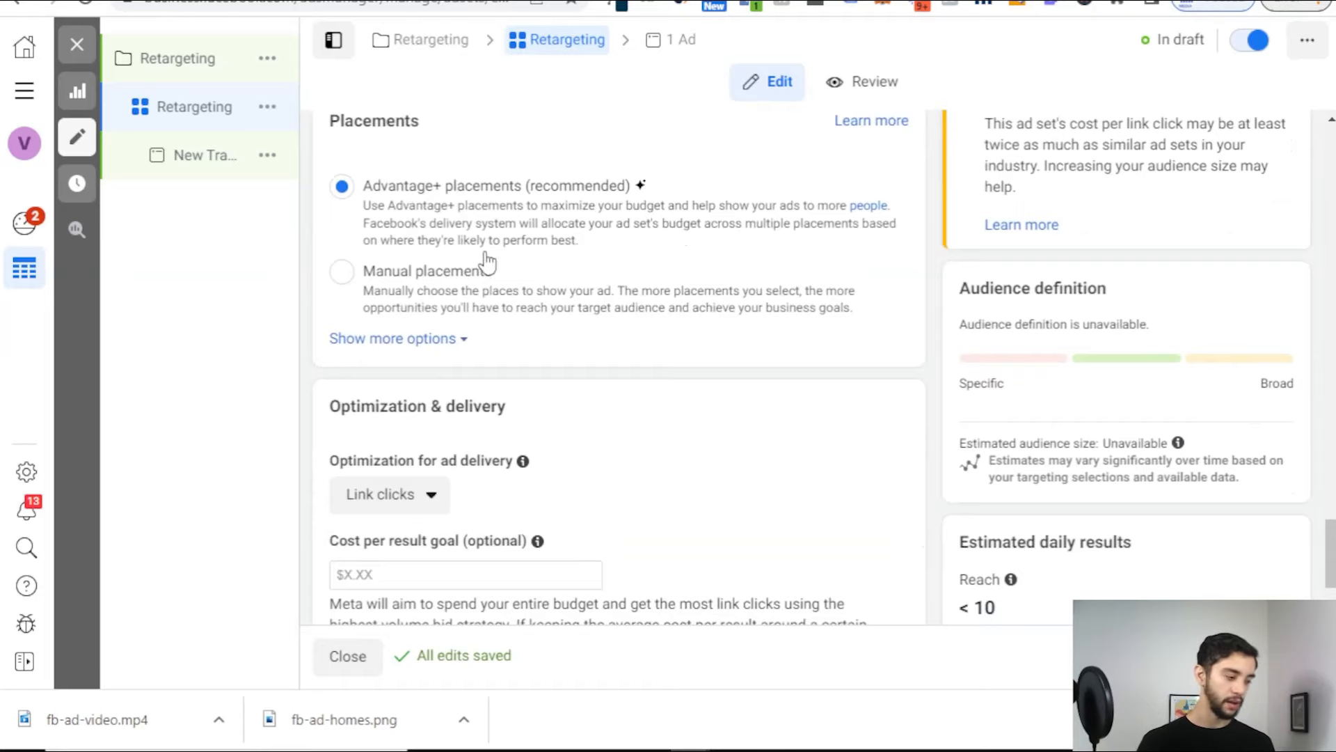
pyautogui.click(457, 274)
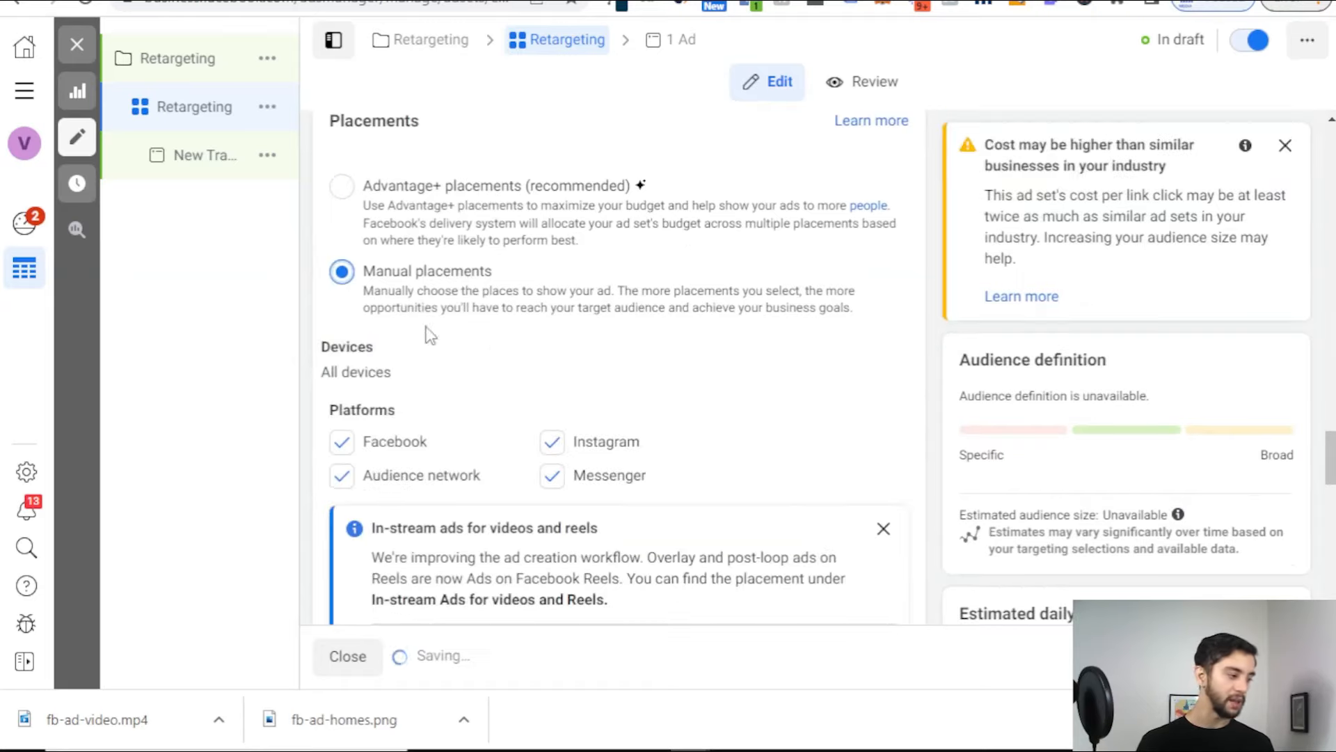
pyautogui.click(346, 195)
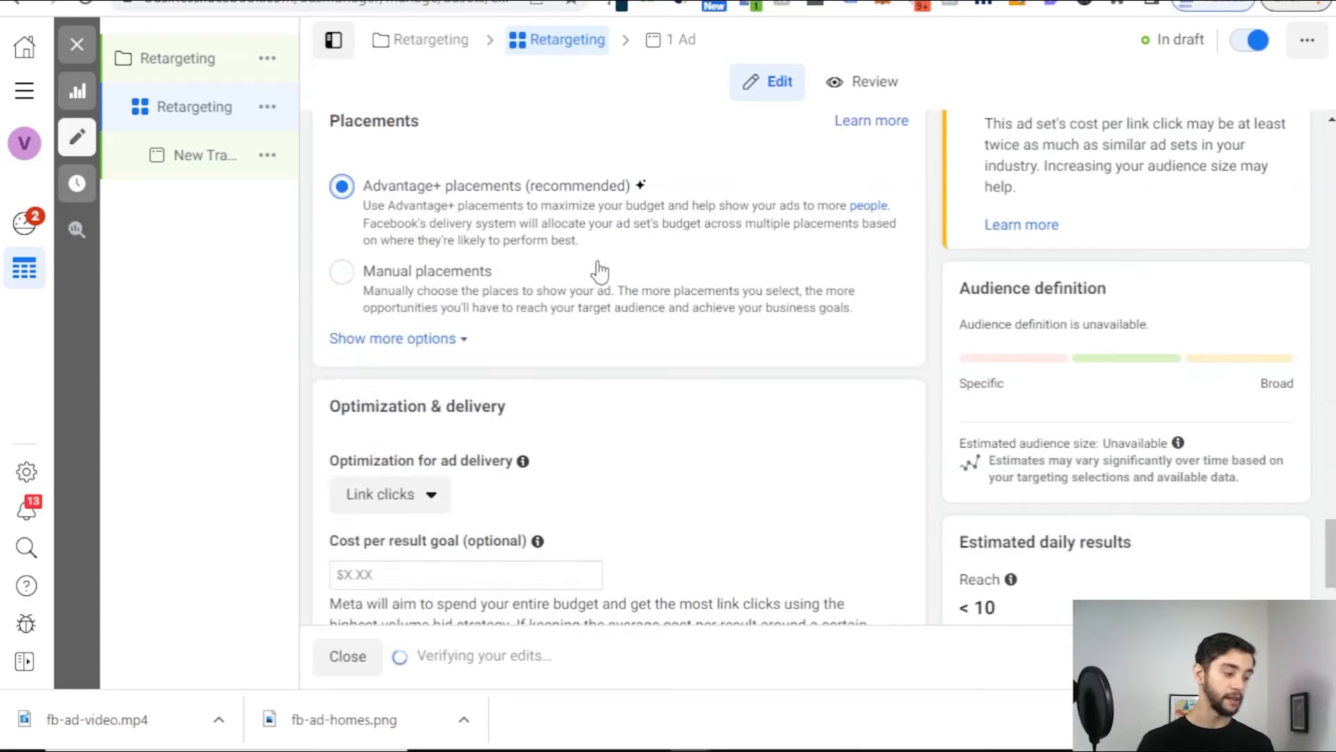
pyautogui.scroll(-2, 606, 244)
# Step: Open the Retargeting ad set's ad and name it 'Image - Ad Copy #1'
pyautogui.click(1284, 656)
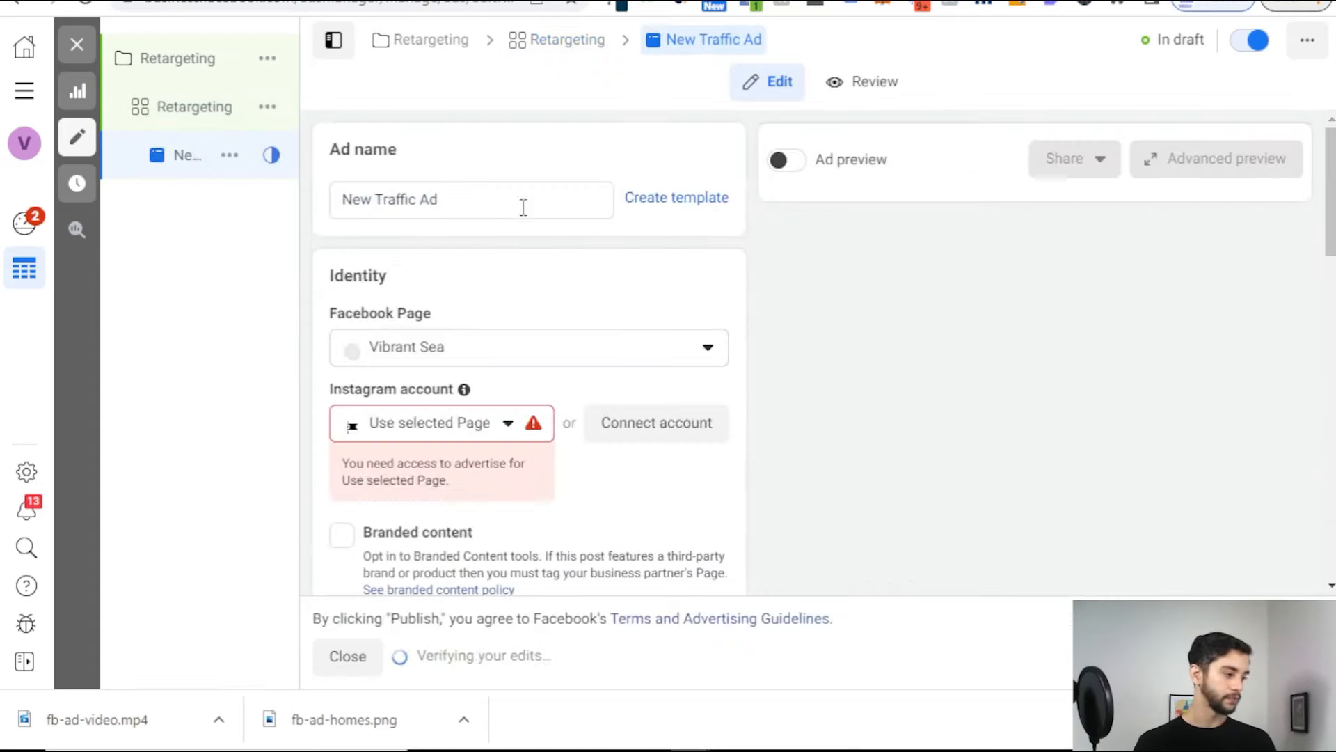
pyautogui.tripleClick(510, 203)
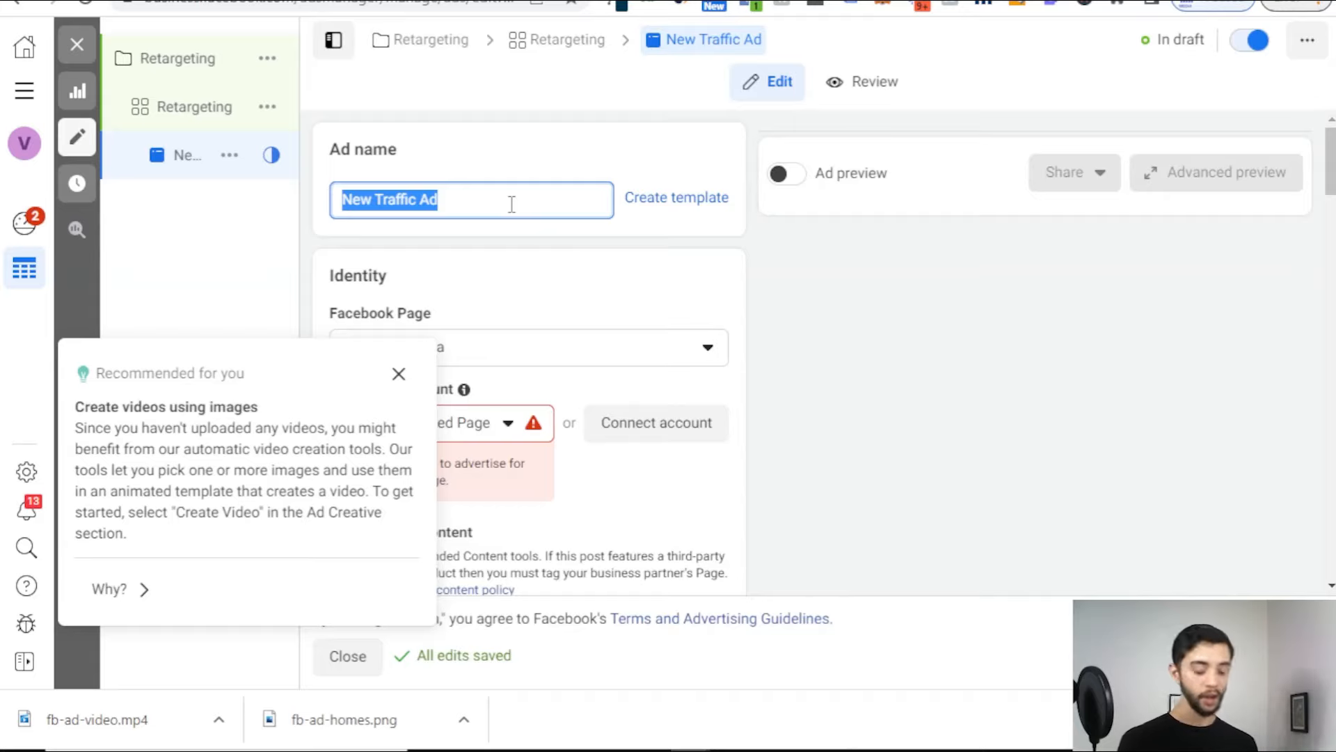
pyautogui.write('Image ')
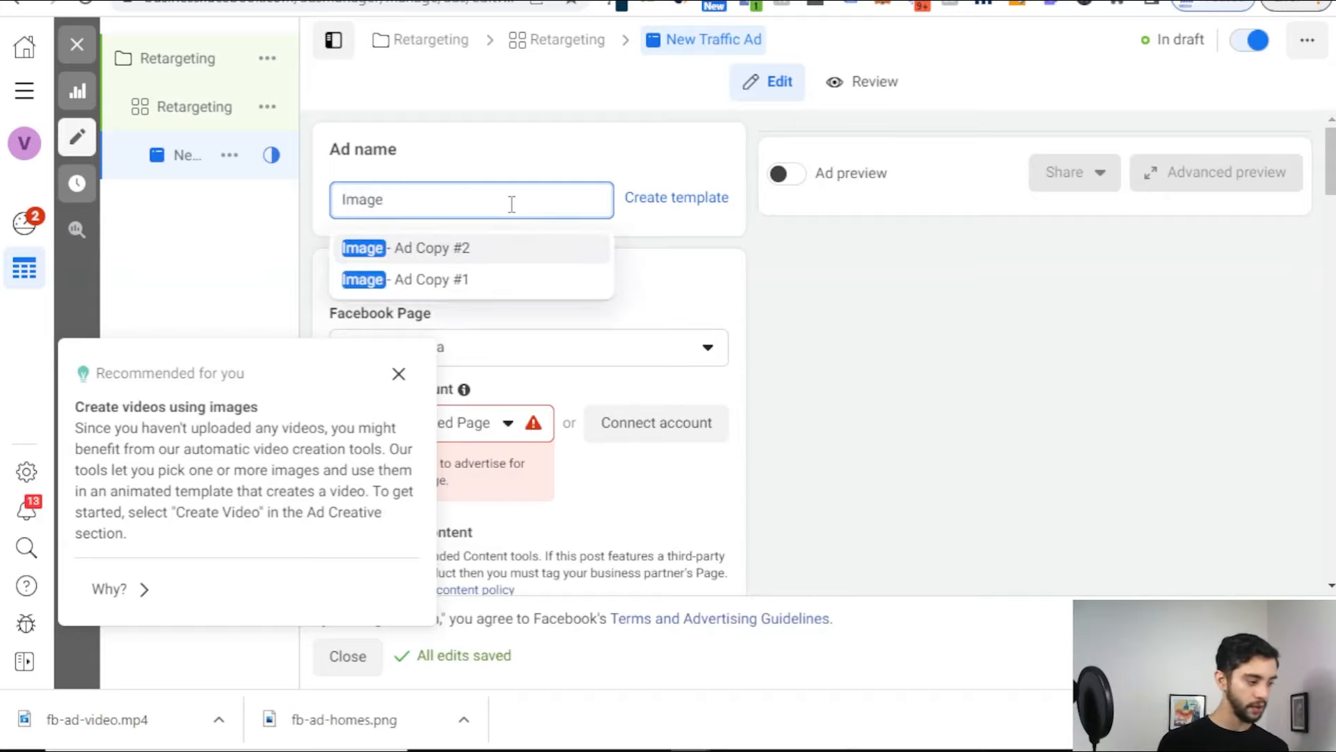
pyautogui.write('- Ad Cop')
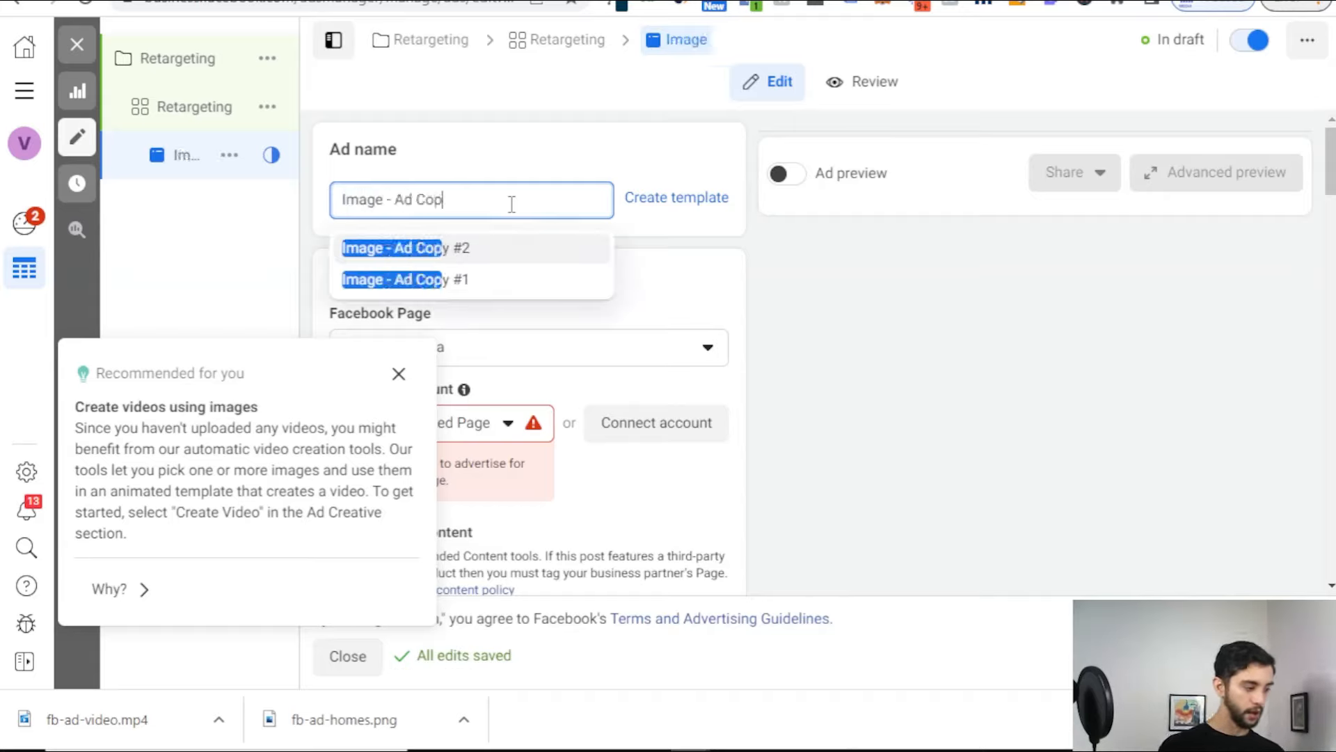
pyautogui.write('y #1')
pyautogui.click(398, 374)
pyautogui.scroll(-2, 411, 334)
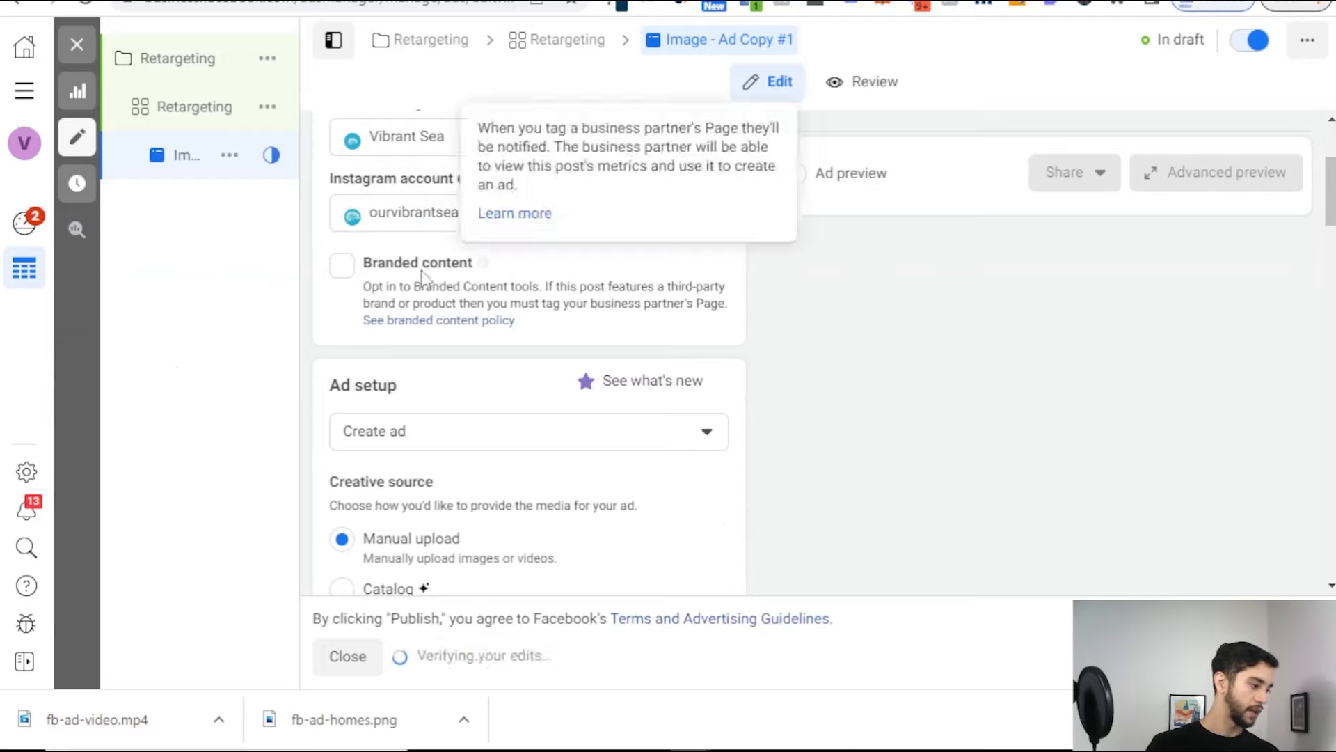
pyautogui.scroll(1, 426, 174)
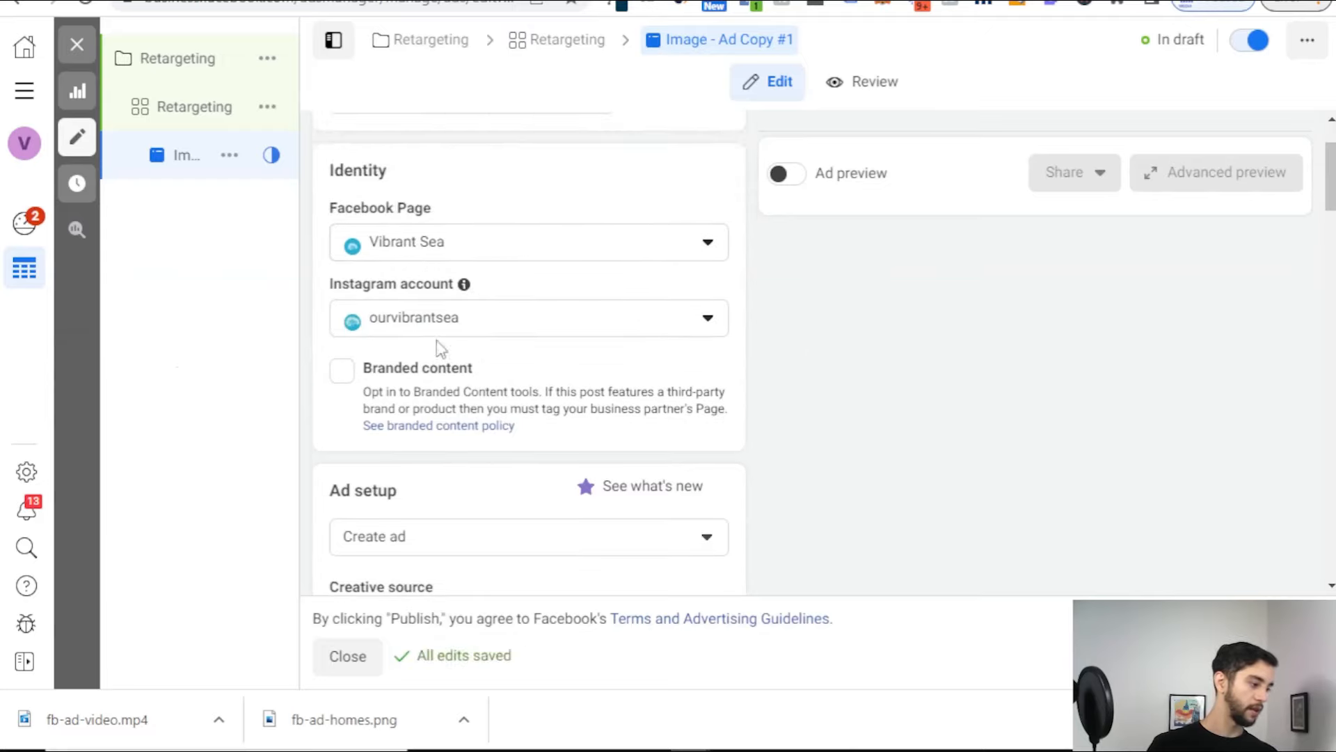
pyautogui.scroll(-3, 462, 262)
pyautogui.scroll(-3, 457, 235)
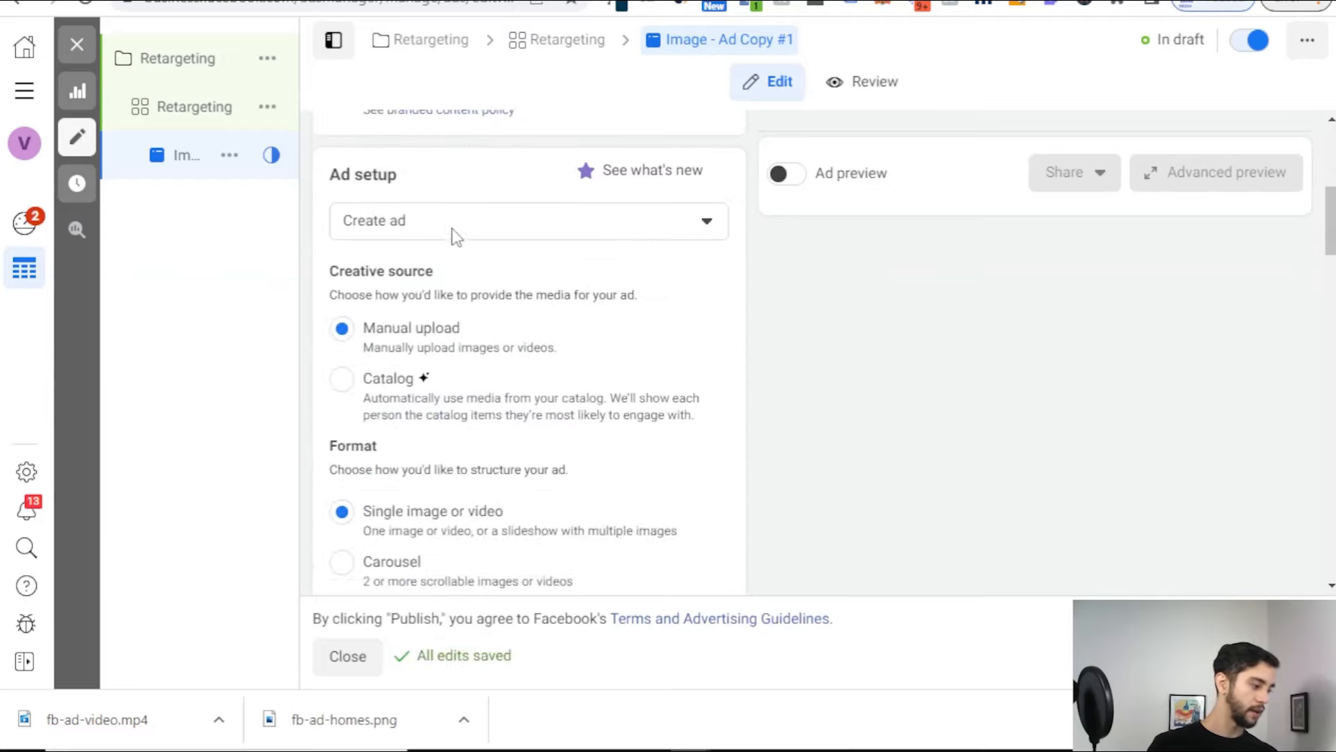
pyautogui.scroll(-8, 442, 230)
# Step: Copy the Ad Copy #1 text, through its Headline line, from the ad templates document
pyautogui.click(399, 423)
pyautogui.scroll(-1, 579, 390)
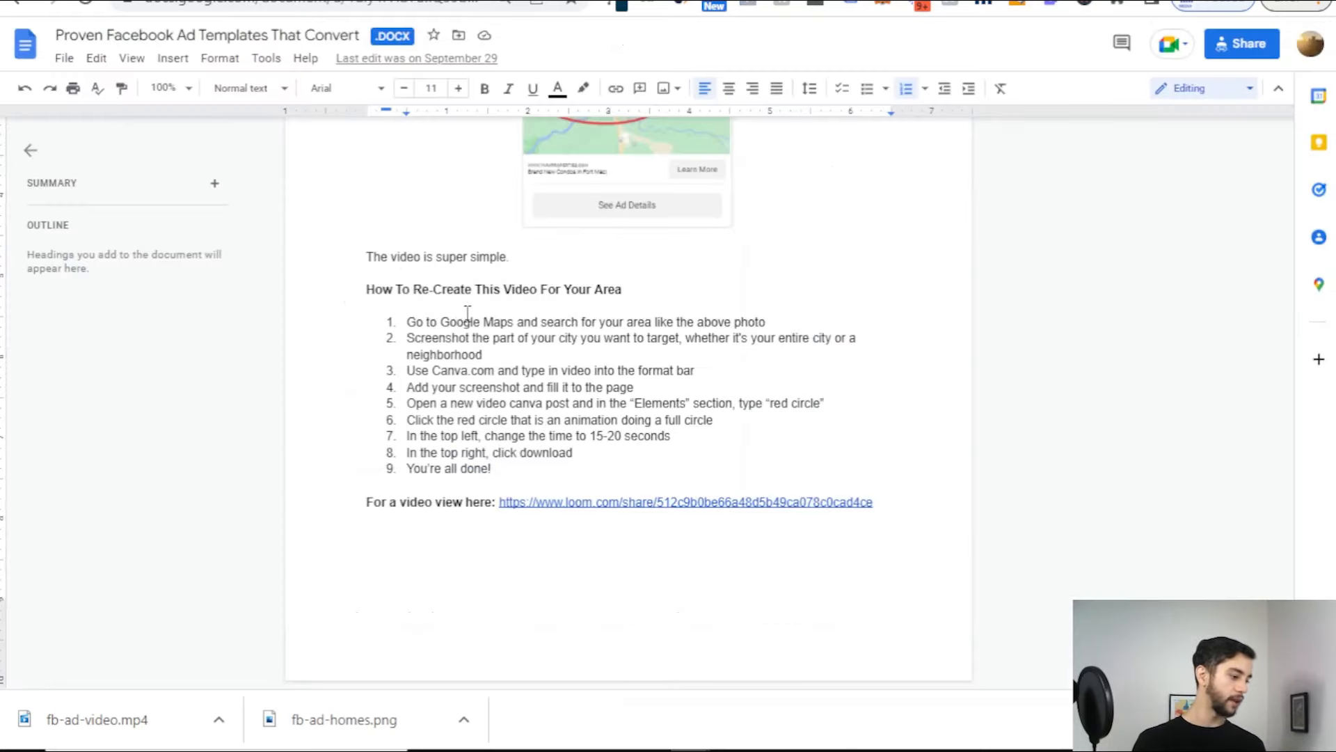
pyautogui.scroll(10, 462, 310)
pyautogui.scroll(6, 476, 313)
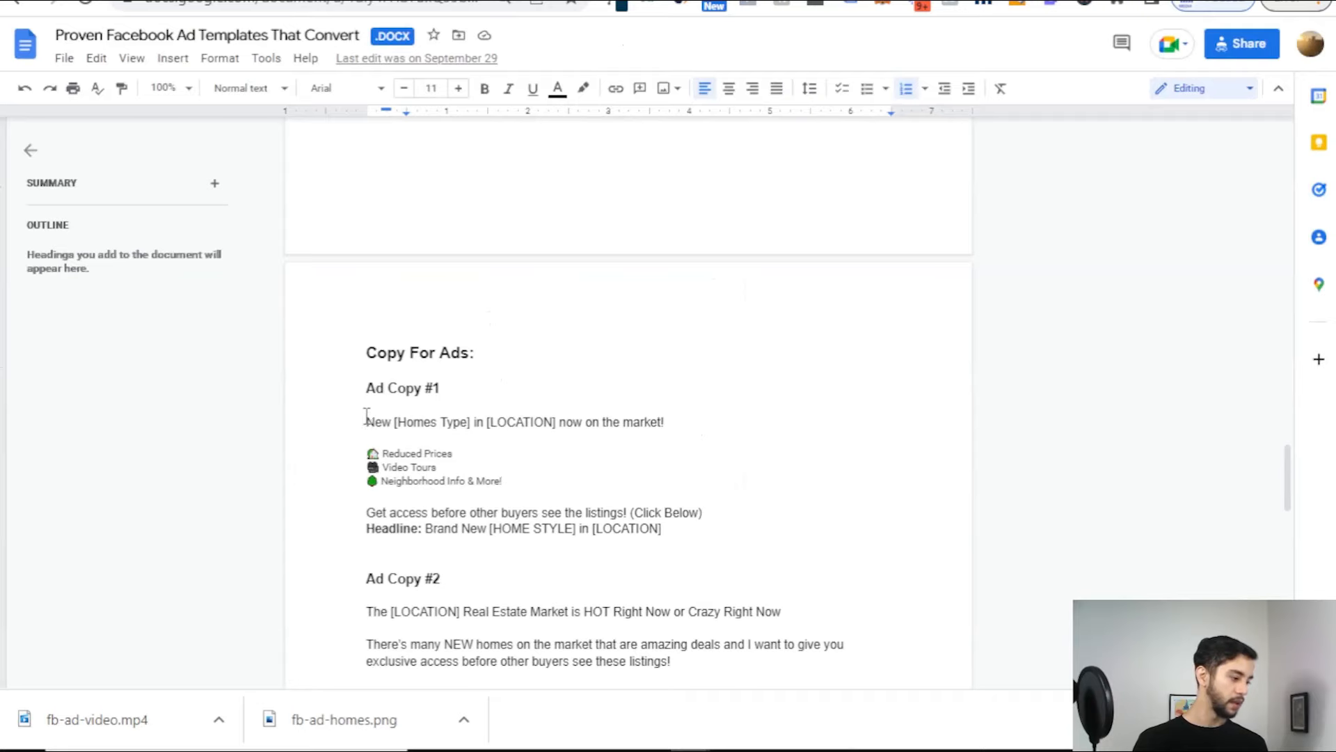
pyautogui.moveTo(365, 419); pyautogui.dragTo(708, 529)
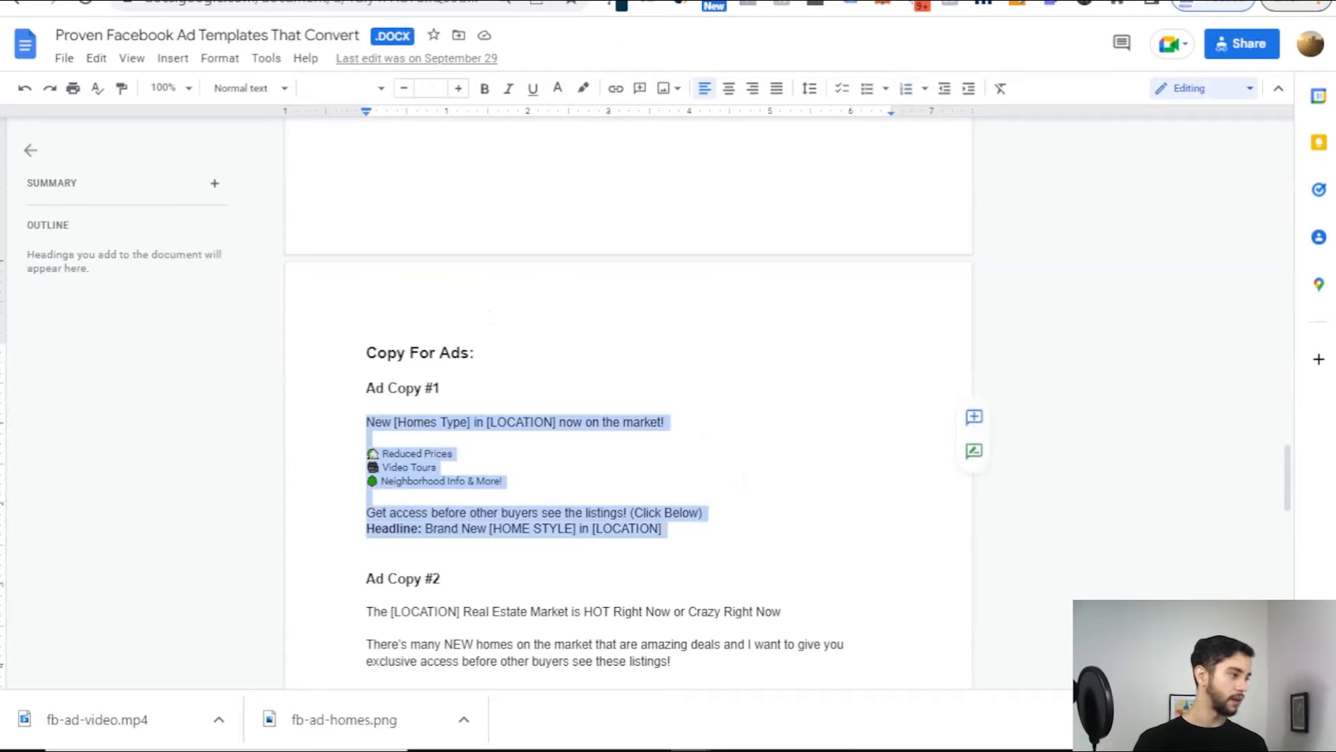
pyautogui.click(417, 1)
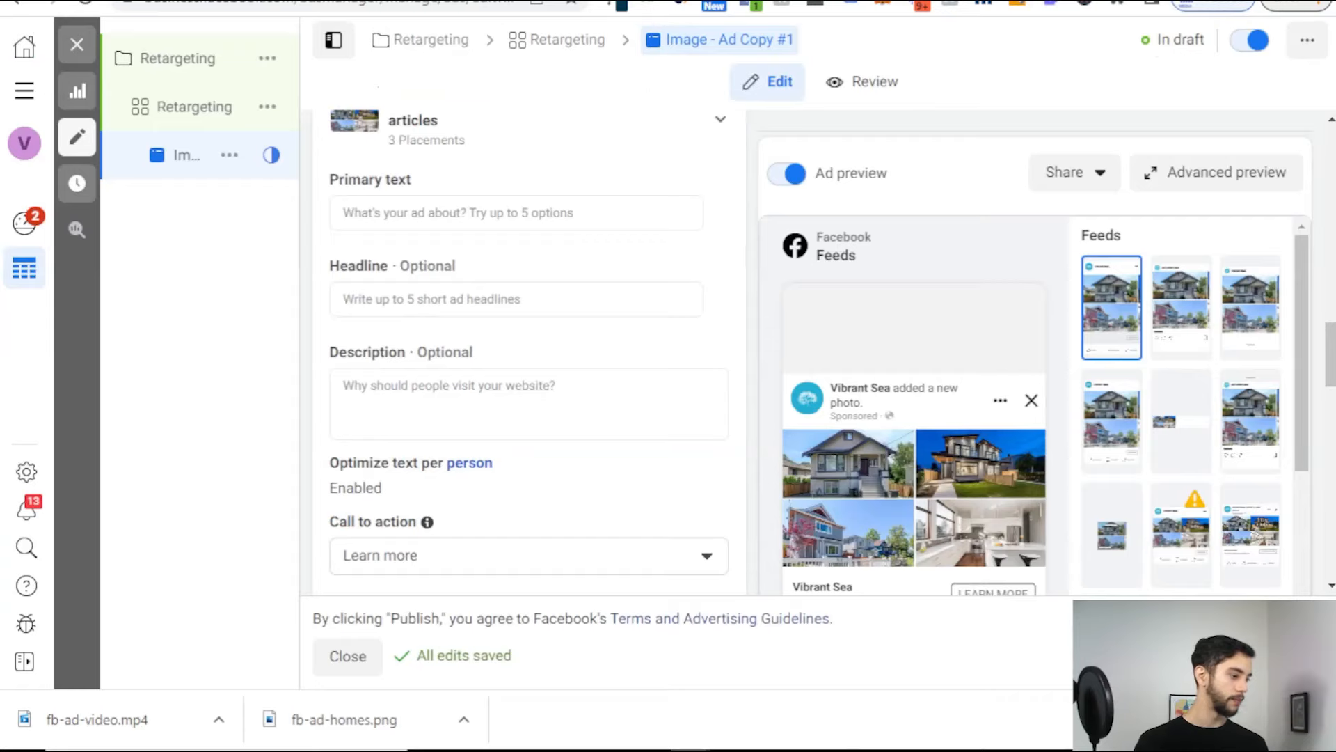
# Step: Paste Ad Copy #1 into the primary text, replacing [LOCATION] with Vancouver, BC
pyautogui.click(431, 390)
pyautogui.write('New [Homes Type] in [LOCATION] now on the market!  🏡 Reduced Prices 🎥 Video Tours 🌳 Neighborhood Info & More!  Get access before other buyers see the listings! (Click Below) Headline: Brand New [HOME STYLE] in [LOCATION]')
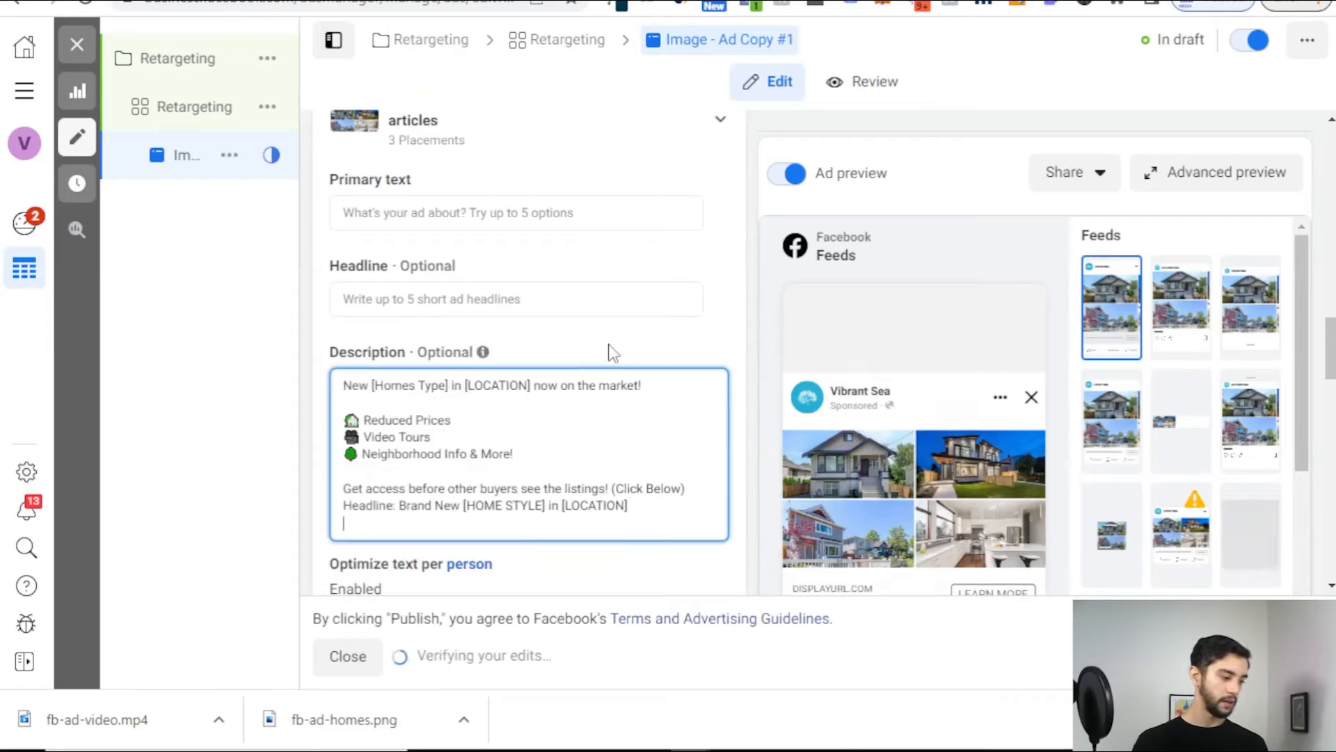
pyautogui.click(611, 352)
pyautogui.hotkey('ctrl', 'z')
pyautogui.click(487, 213)
pyautogui.write('New Homes in [LOCATION] now on the market!  🏡 Reduced Prices 🎥 Video Tours 🌳 Neighborhood Info & More!  Get access before other buyers see the listings! (Click Below) Headline: Brand New [HOME STYLE] in [LOCATION]')
pyautogui.doubleClick(484, 212)
pyautogui.press('BackSpace')
pyautogui.press('BackSpace')
pyautogui.press('Delete')
pyautogui.write('Vancouver, BC')
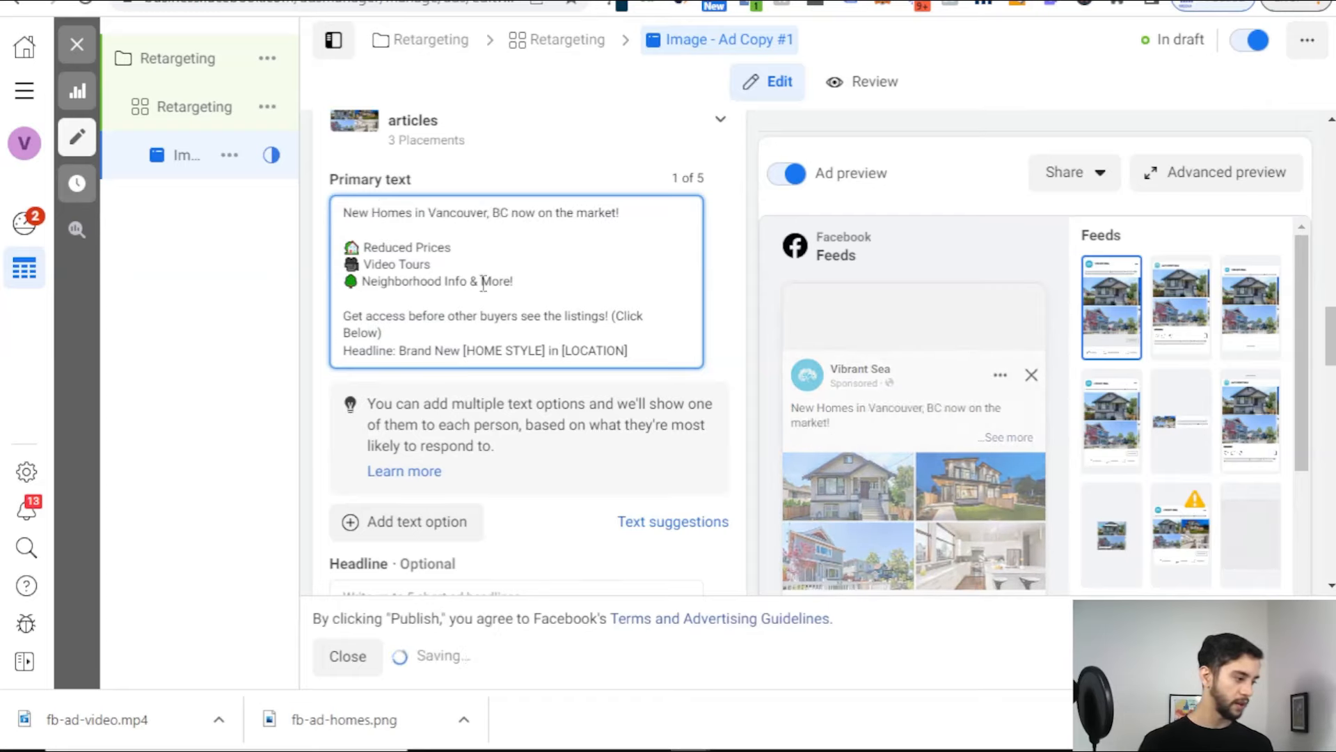
# Step: Set the headline to 'Brand New Homes In Vancouver, BC', moving it out of the primary text
pyautogui.moveTo(635, 359); pyautogui.dragTo(343, 352)
pyautogui.click(471, 341)
pyautogui.moveTo(462, 350); pyautogui.dragTo(398, 351)
pyautogui.press('BackSpace')
pyautogui.write('Homes In Vancouver, BC')
pyautogui.hotkey('ctrl', 'x')
pyautogui.press('BackSpace')
pyautogui.press('BackSpace')
pyautogui.press('BackSpace')
pyautogui.press('BackSpace')
pyautogui.press('BackSpace')
pyautogui.press('BackSpace')
pyautogui.press('BackSpace')
pyautogui.press('BackSpace')
pyautogui.press('BackSpace')
pyautogui.press('BackSpace')
pyautogui.scroll(-1, 488, 418)
pyautogui.click(423, 490)
pyautogui.hotkey('ctrl', 'v')
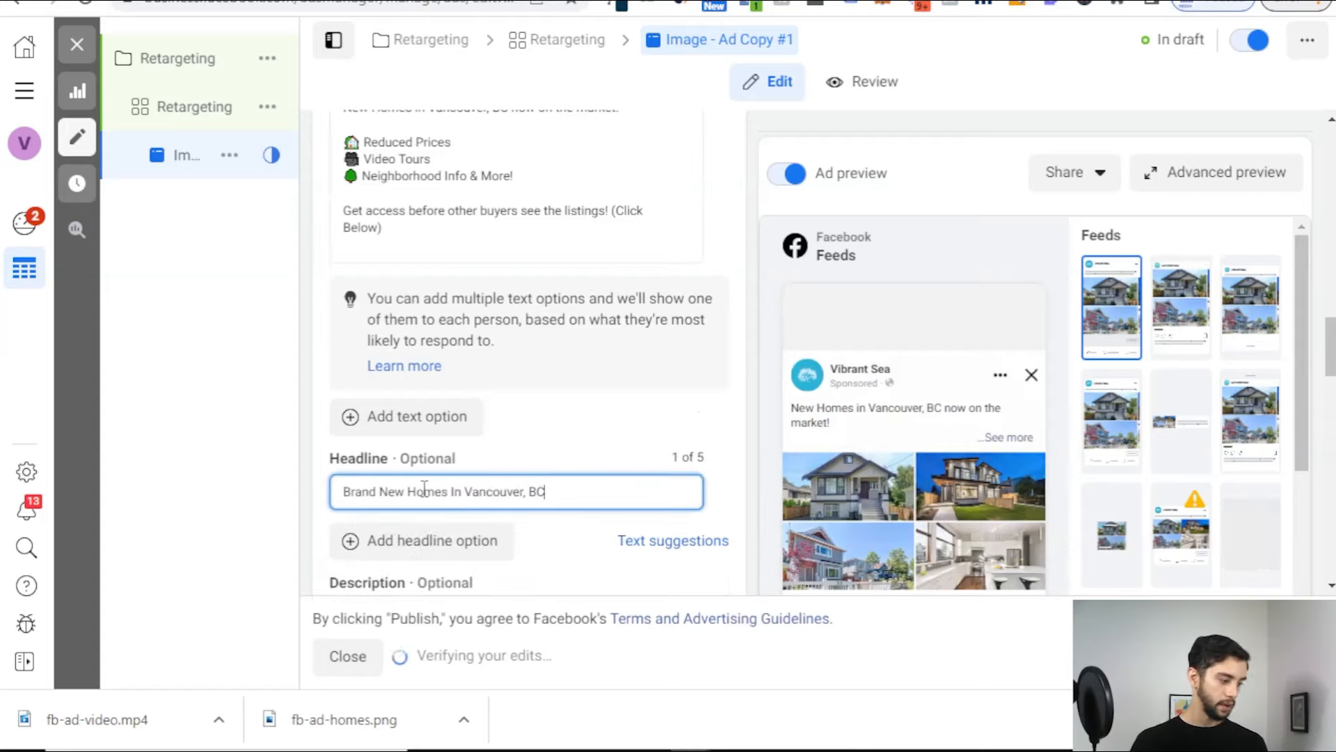
# Step: Select the description field and scroll through the remaining ad settings
pyautogui.scroll(-2, 584, 435)
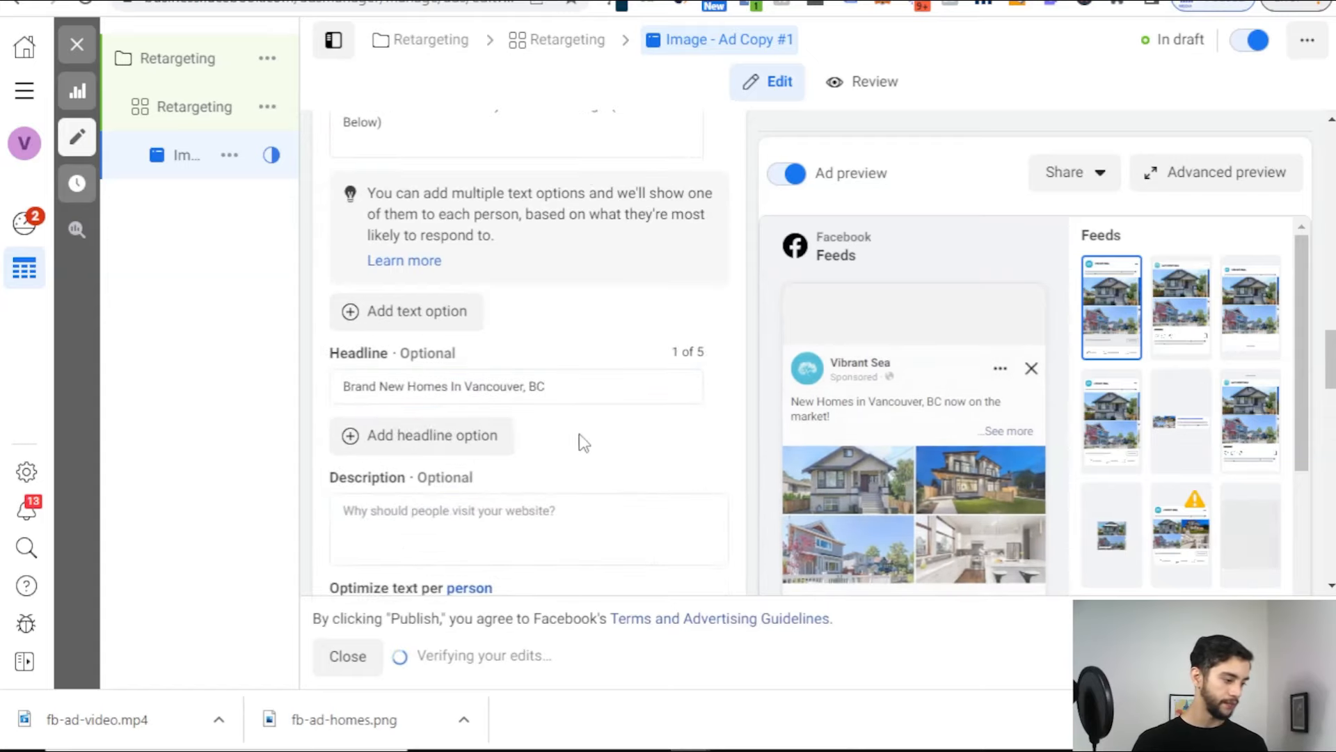
pyautogui.click(487, 511)
pyautogui.scroll(-2, 570, 420)
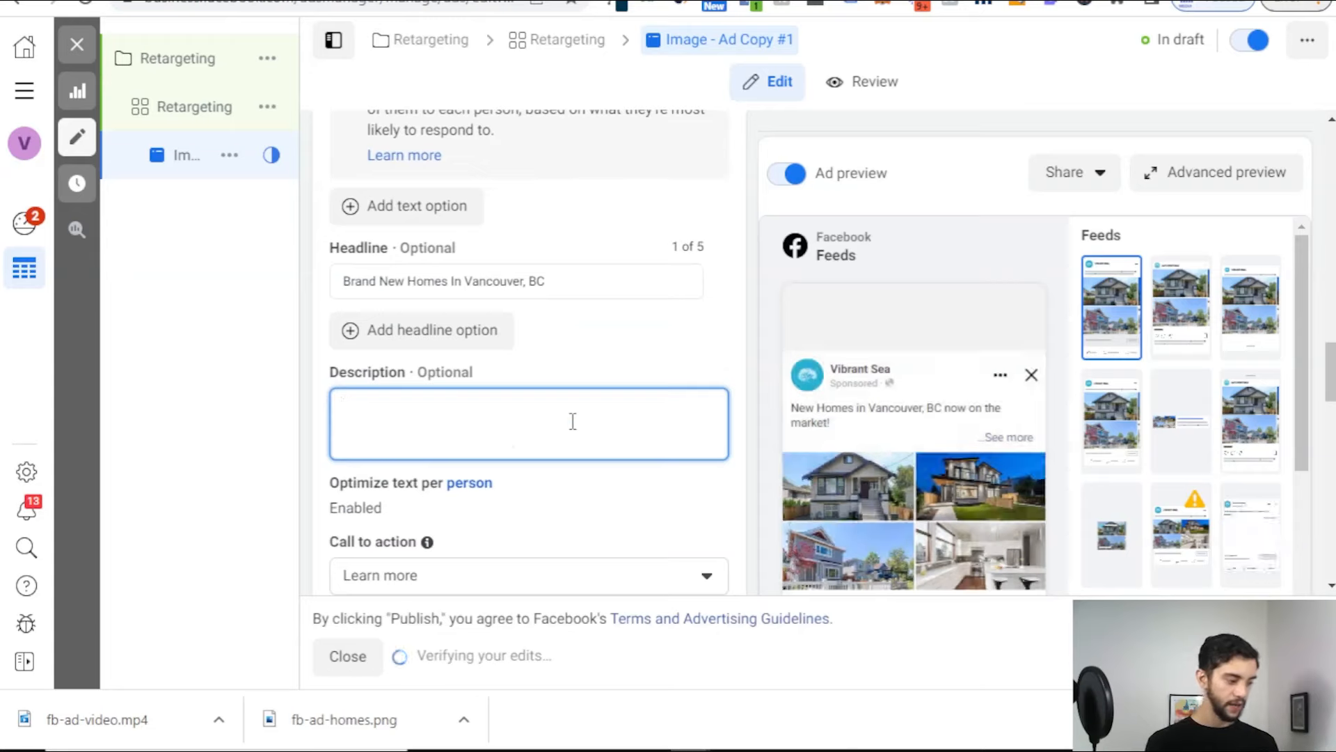
pyautogui.scroll(-3, 898, 369)
pyautogui.scroll(2, 974, 389)
pyautogui.scroll(-10, 1061, 351)
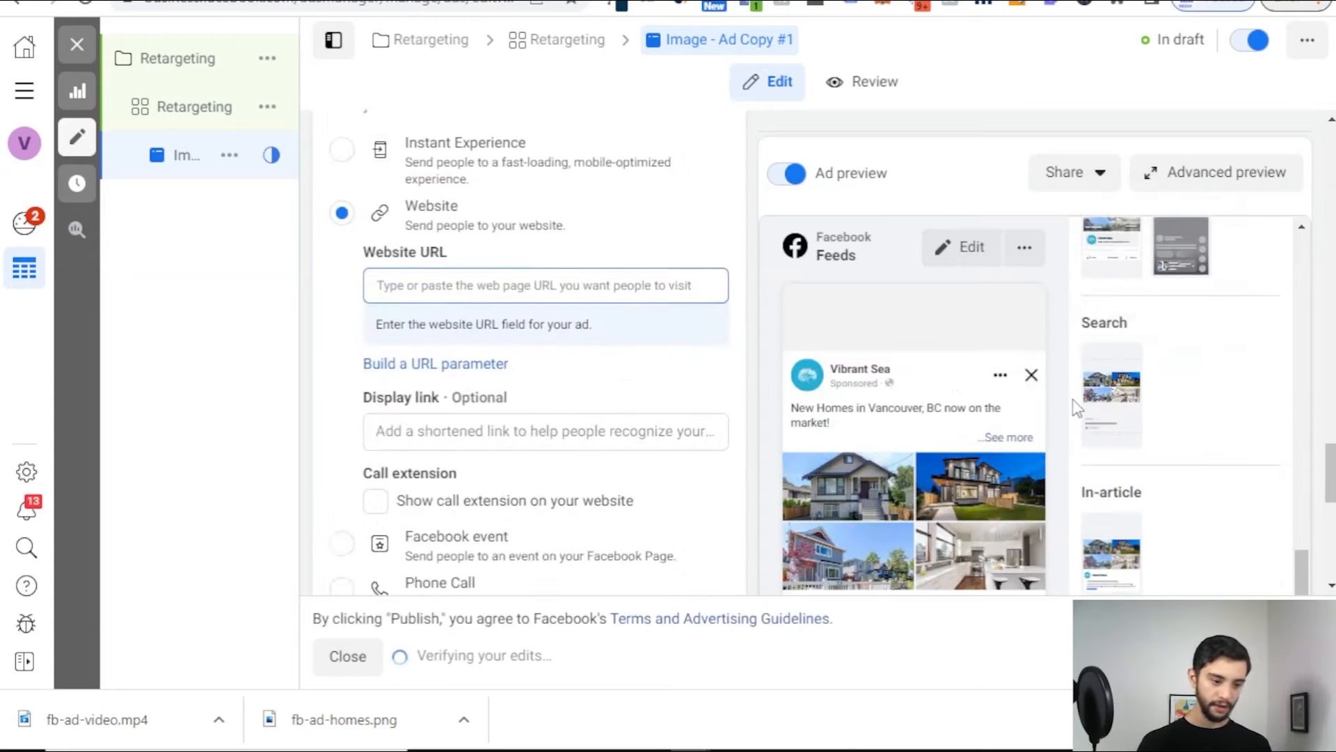
pyautogui.scroll(-1, 1083, 444)
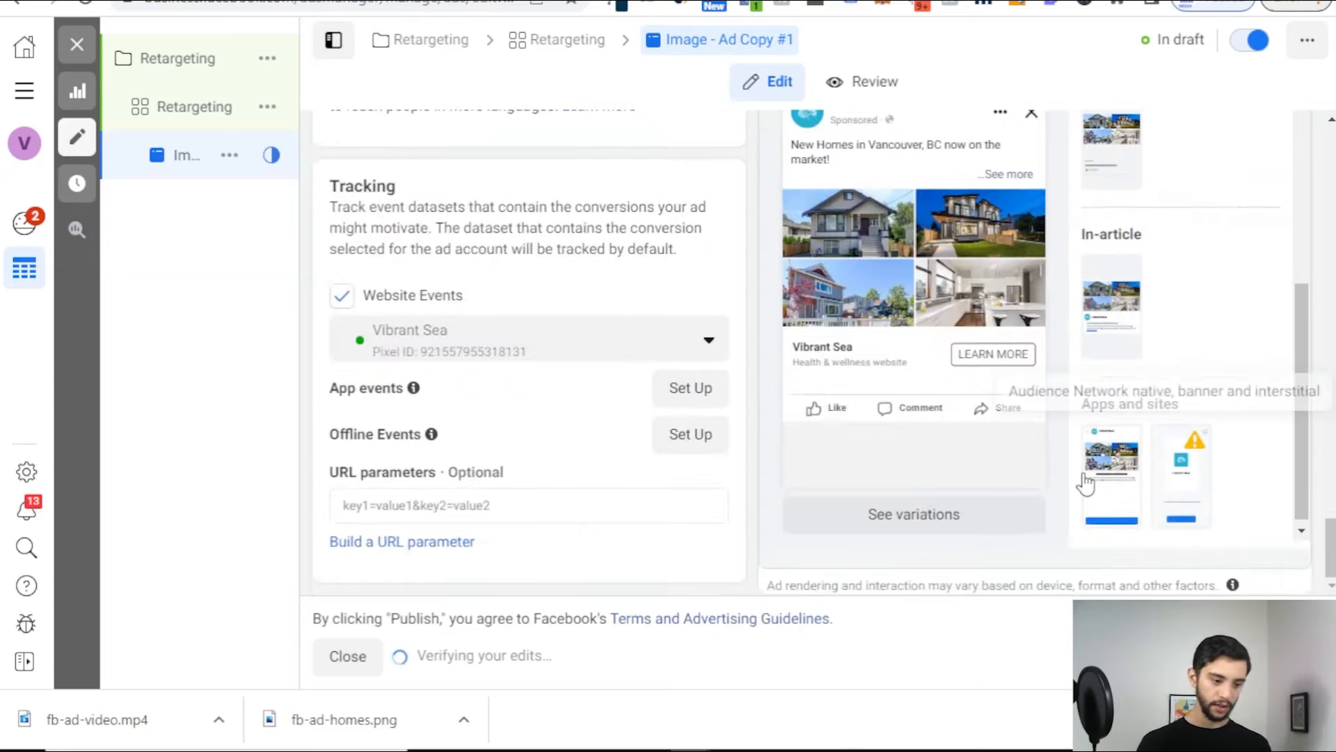
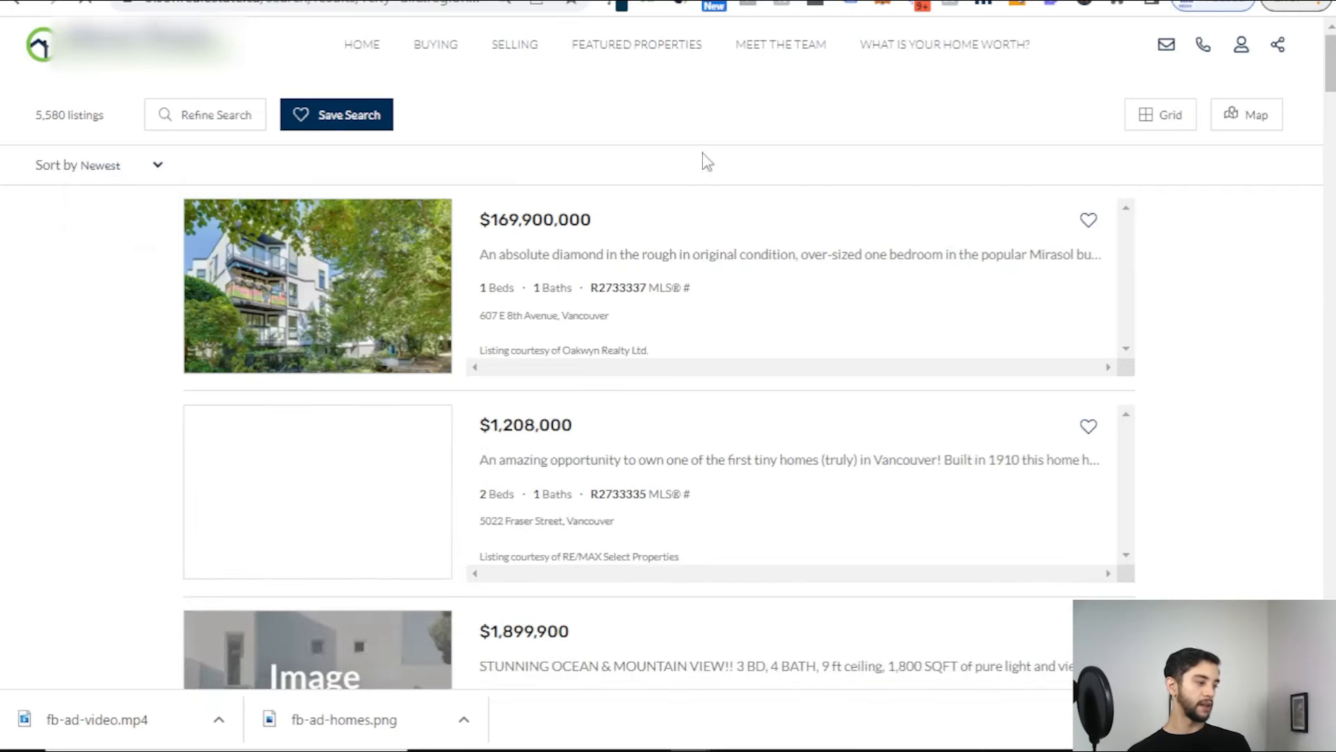
# Step: Copy the Olson Real Estate Vancouver listings search address and return to the ad
pyautogui.scroll(-3, 540, 431)
pyautogui.scroll(3, 540, 432)
pyautogui.click(459, 3)
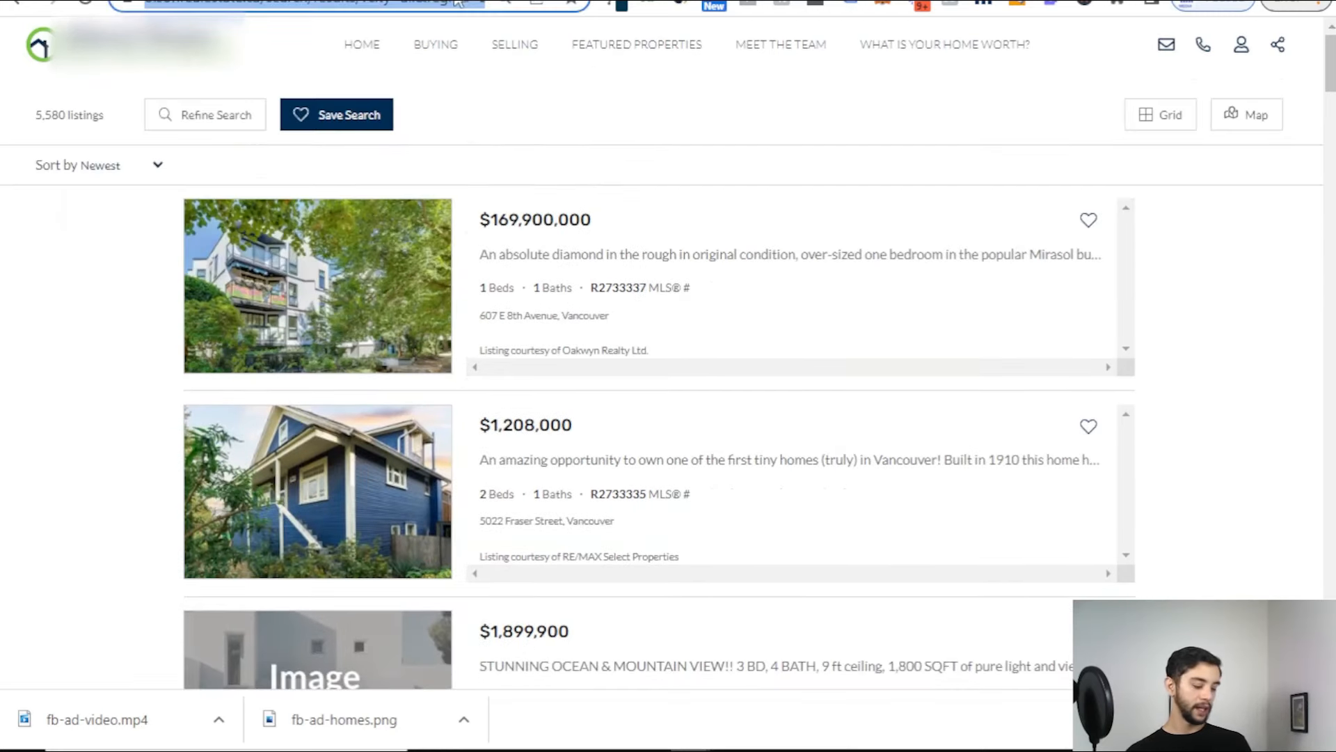
pyautogui.click(395, 0)
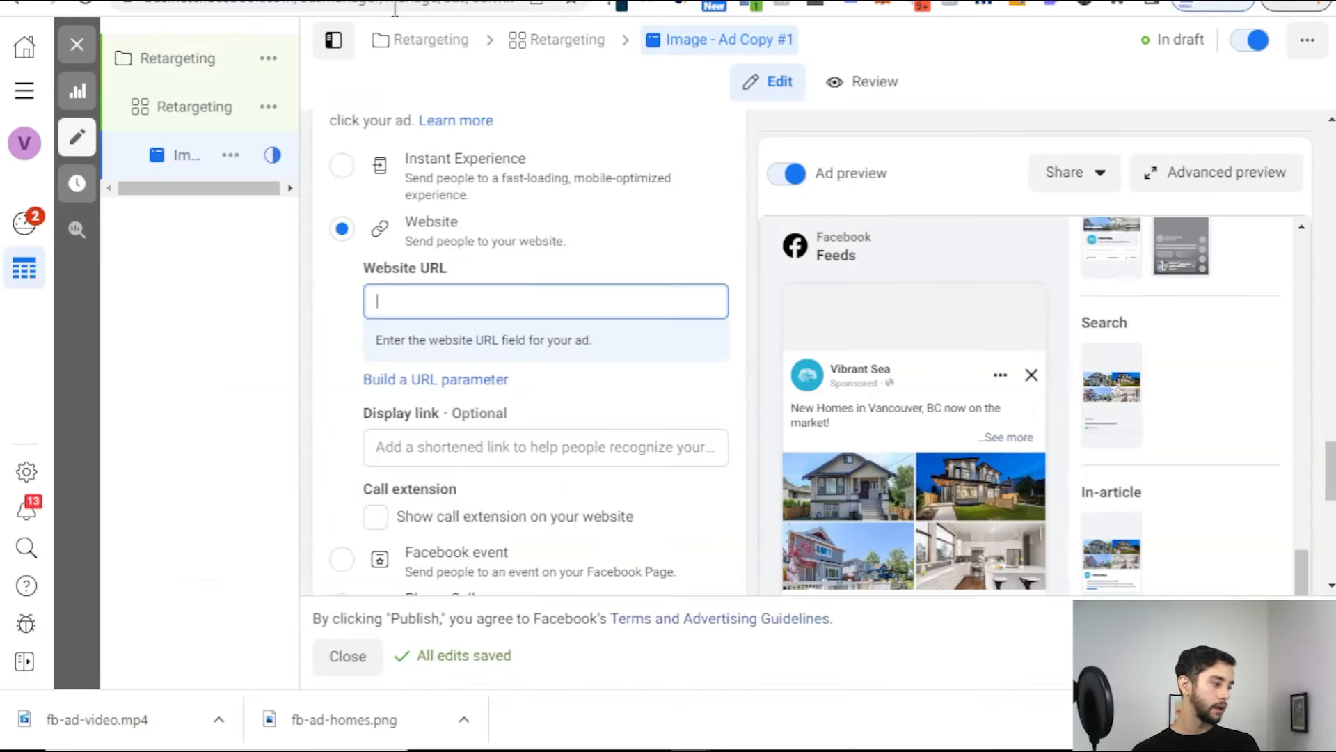
# Step: Paste the olsonrealestate.ca listings search address into the Website URL field and review the ad form
pyautogui.write('https://www.olsonrealestate.ca/search/results/?city=all&region=Burnaby+East&region=Burnaby+North&region=Burnaby+South&region=North+Vancouver&region=Vancouver+East&region=Vancouver+West&region=West+Vancouver&community=all&type=all&list_price_min=50000&list_price_max=all&dwelling_type=all&area_min=all&beds_min=all&baths_min=all&style=all&year_built_min=all&sort_latest=true')
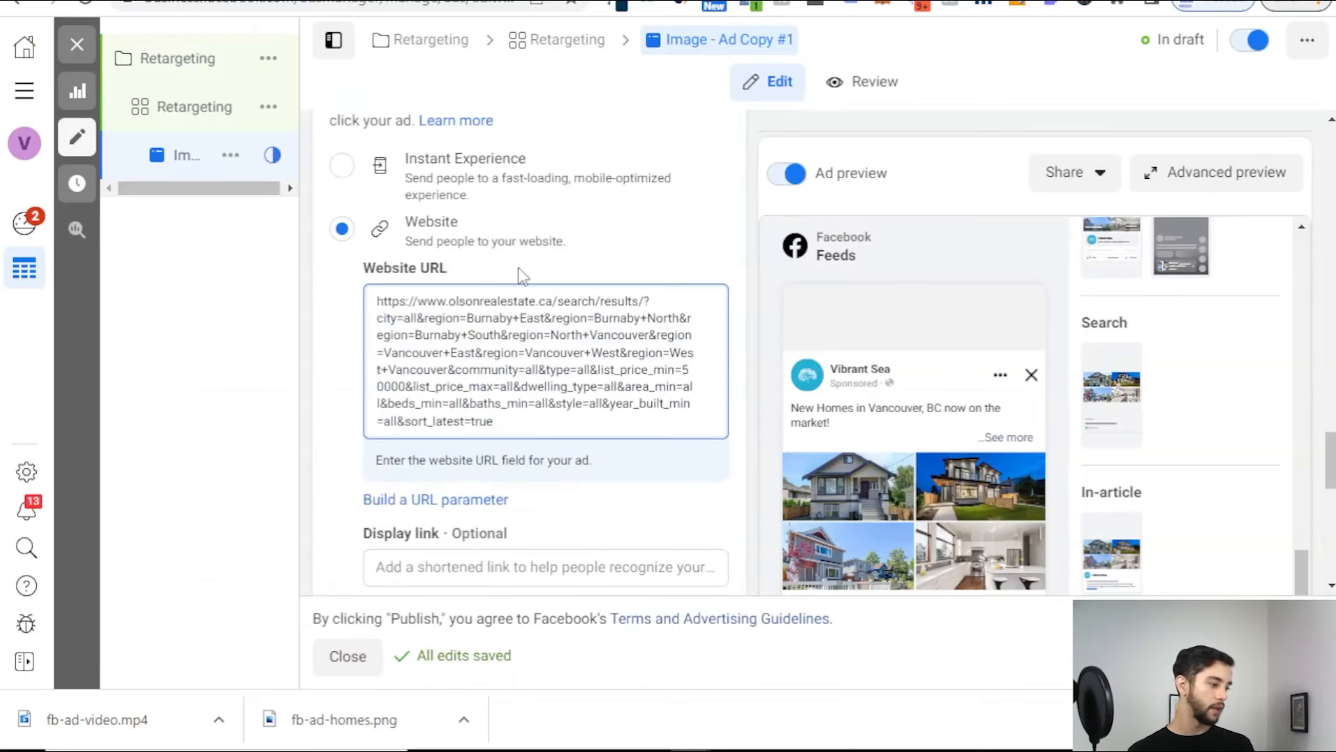
pyautogui.scroll(-3, 550, 379)
pyautogui.scroll(-7, 551, 382)
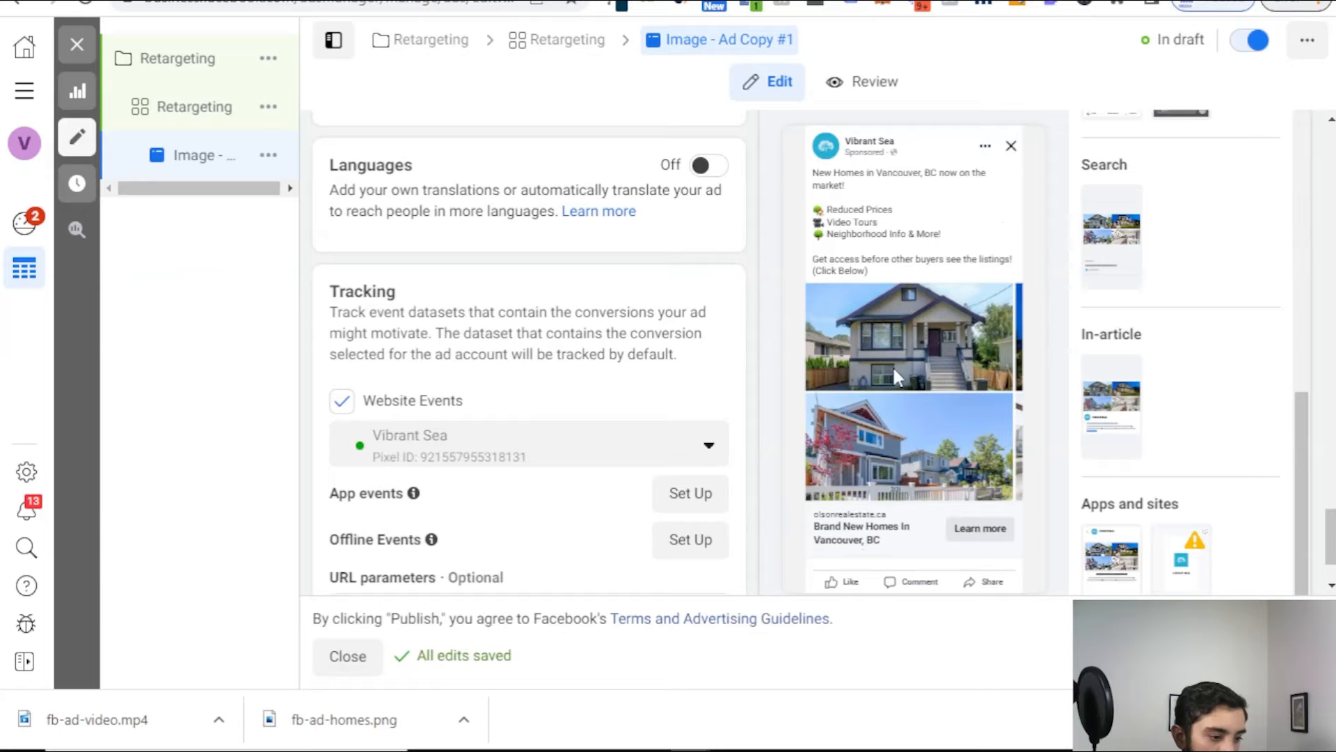
pyautogui.scroll(12, 558, 308)
pyautogui.scroll(10, 558, 315)
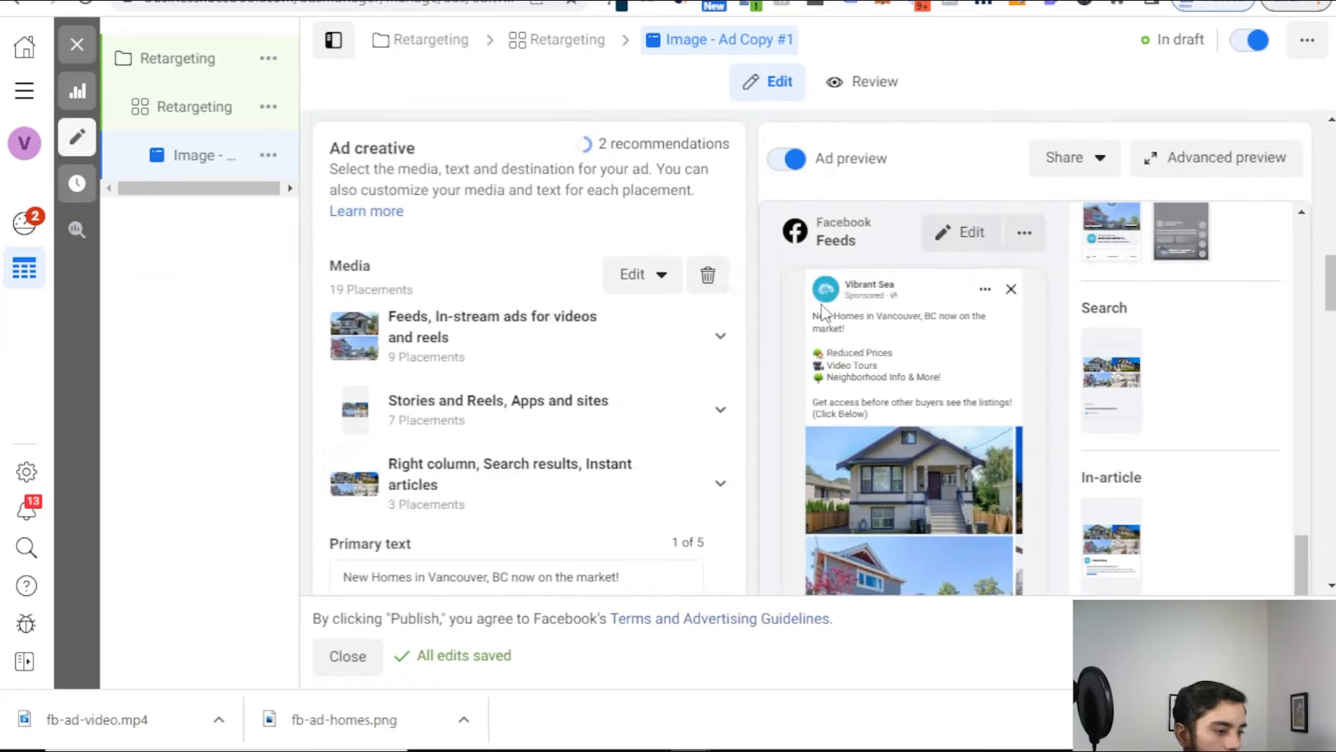
pyautogui.scroll(-10, 924, 487)
pyautogui.scroll(-10, 1065, 435)
pyautogui.scroll(5, 678, 337)
pyautogui.scroll(10, 678, 337)
# Step: Switch the Feeds placement crop from 1:1 to Original, then confirm through Optimize to Done
pyautogui.scroll(8, 529, 348)
pyautogui.click(390, 348)
pyautogui.click(287, 249)
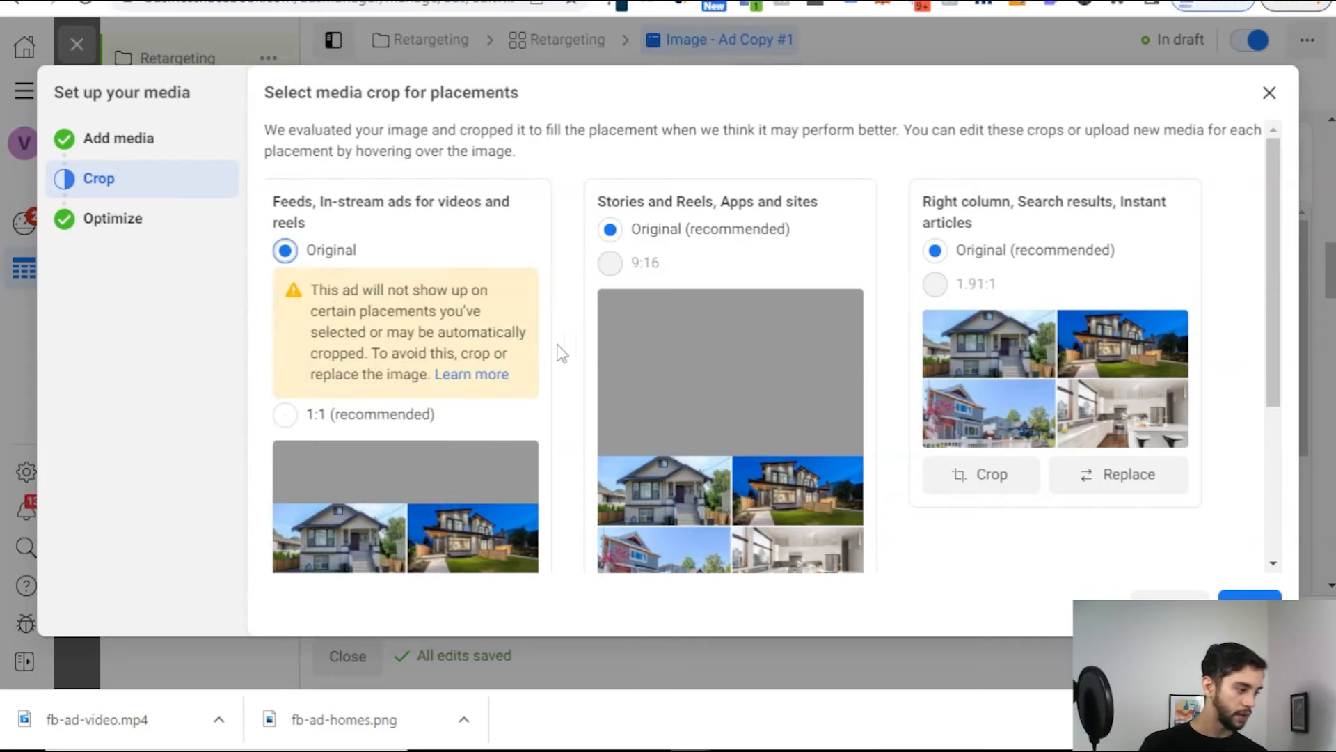
pyautogui.scroll(-3, 562, 353)
pyautogui.moveTo(319, 186); pyautogui.dragTo(448, 248)
pyautogui.click(416, 228)
pyautogui.click(1250, 604)
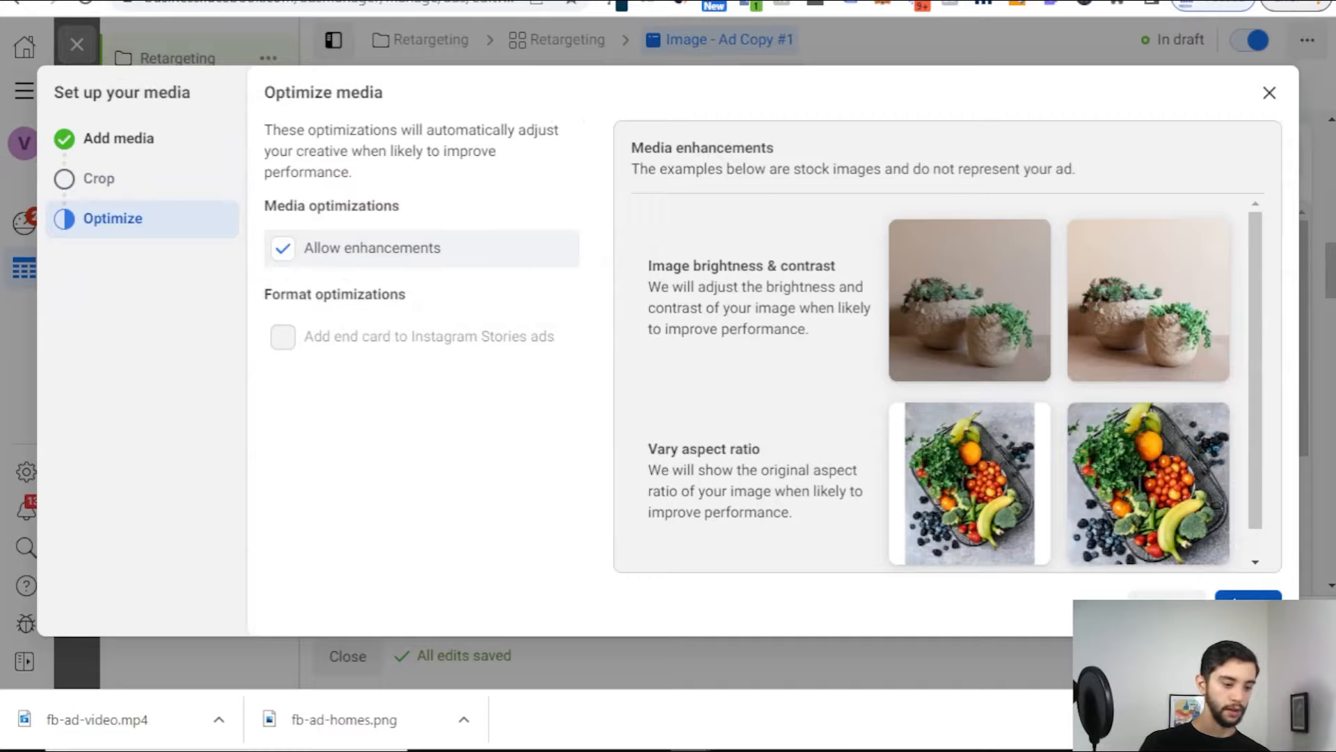
pyautogui.click(1250, 604)
pyautogui.scroll(-1, 825, 360)
pyautogui.scroll(-15, 826, 361)
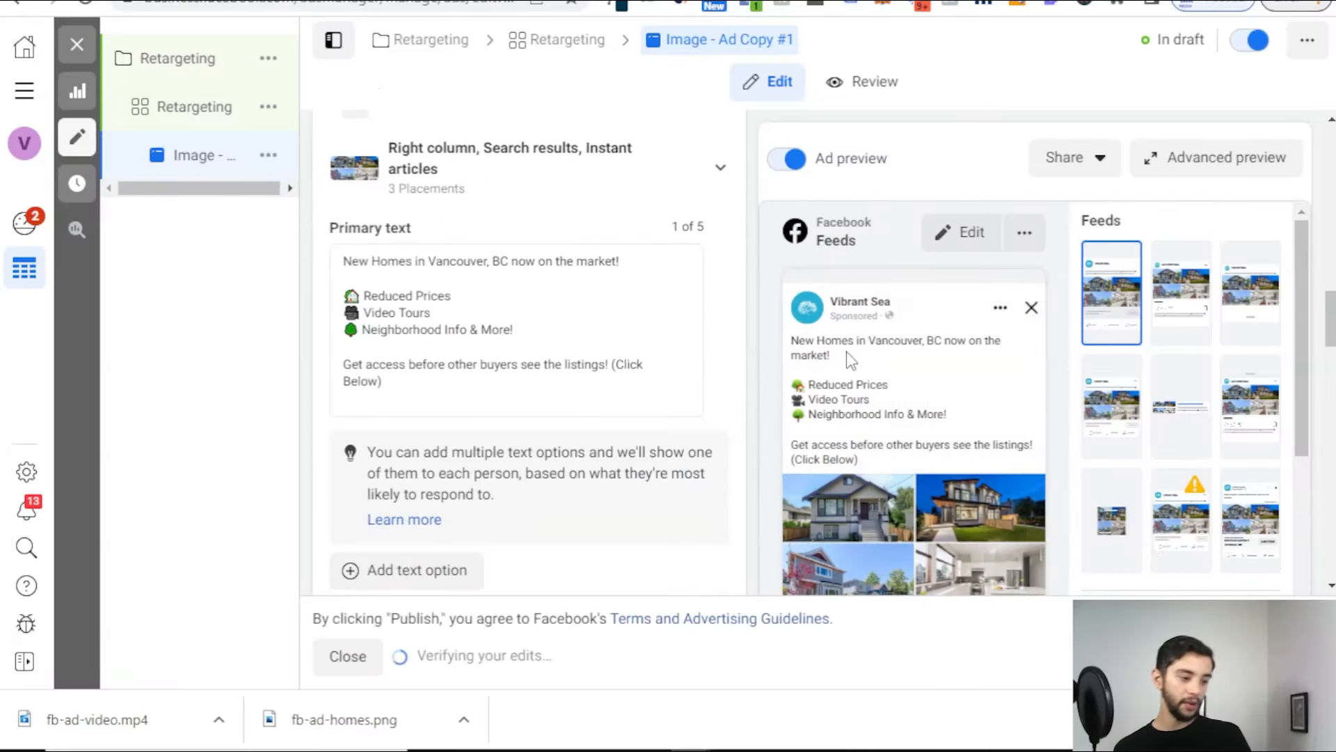
# Step: Publish the campaign, its ad set and the Image - Ad Copy #1 ad
pyautogui.scroll(-8, 961, 456)
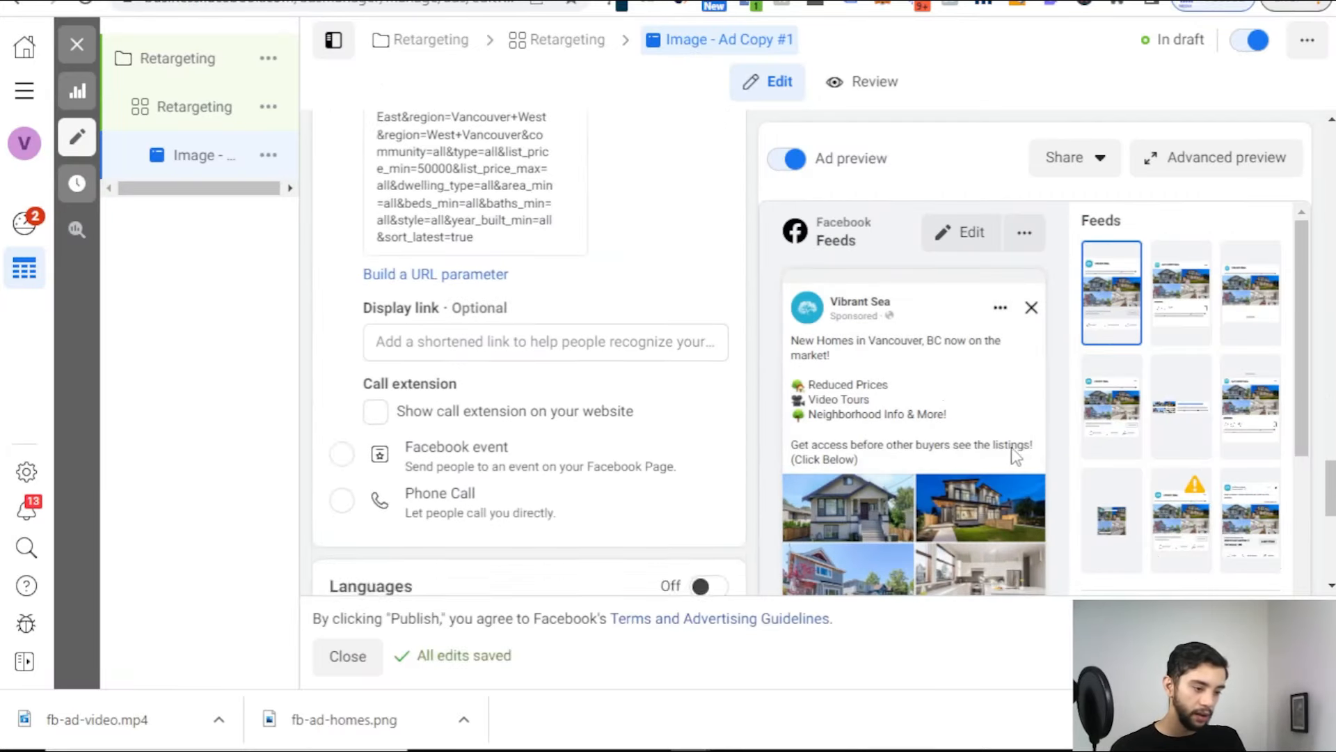
pyautogui.click(1272, 656)
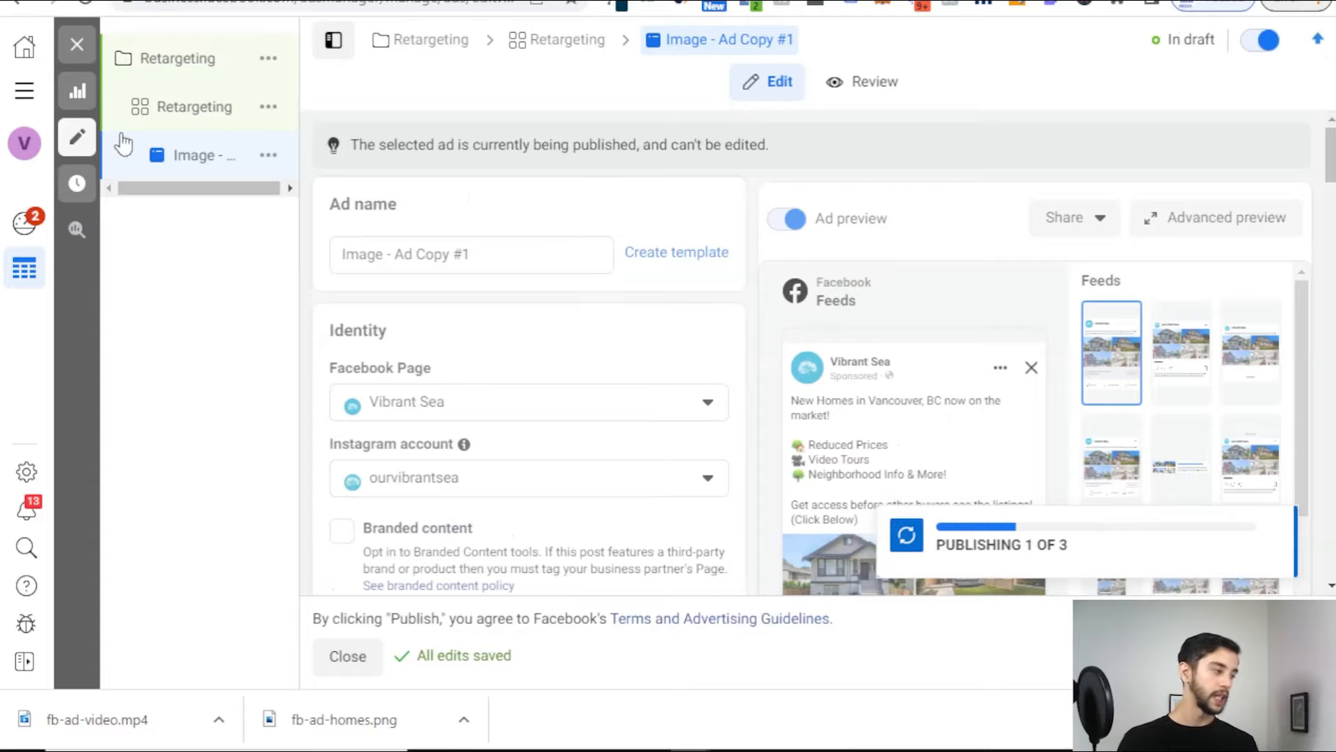
pyautogui.moveTo(250, 154)
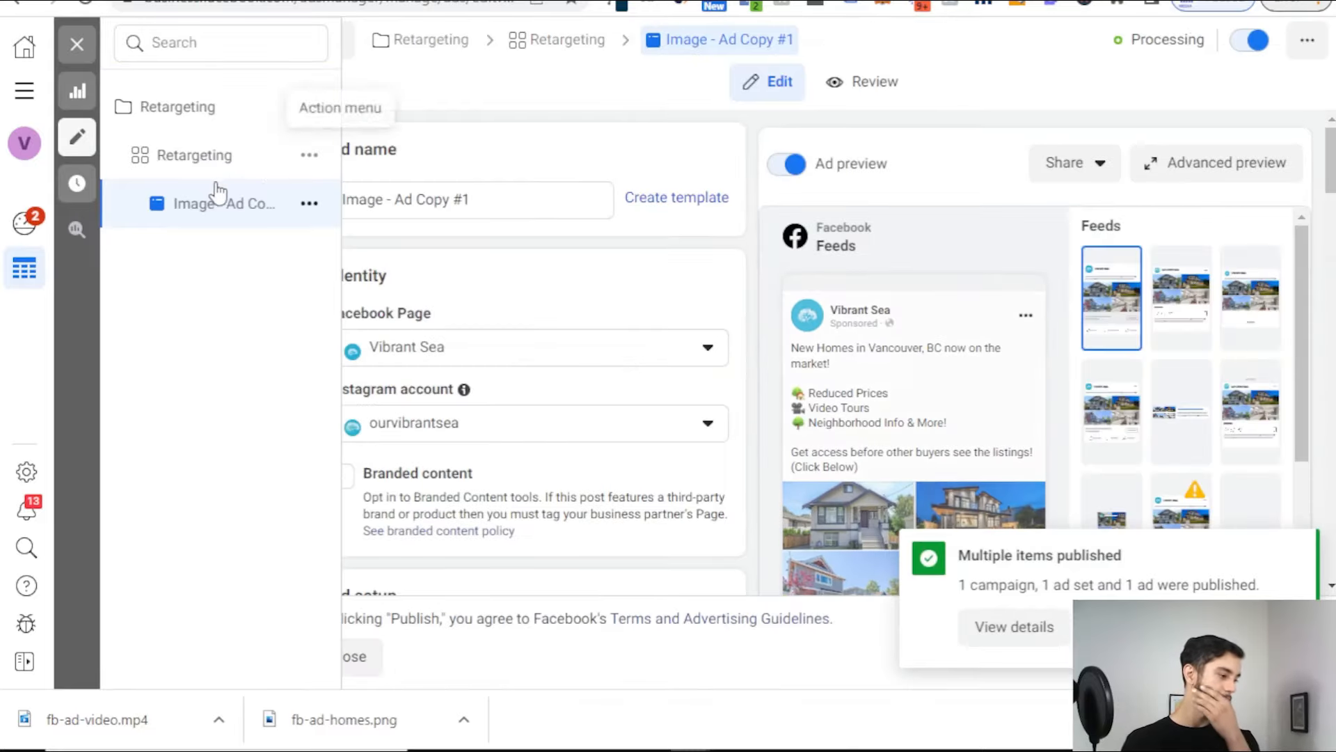
# Step: Duplicate the image ad, then select the Ad Copy #2 body text in the templates document
pyautogui.click(298, 208)
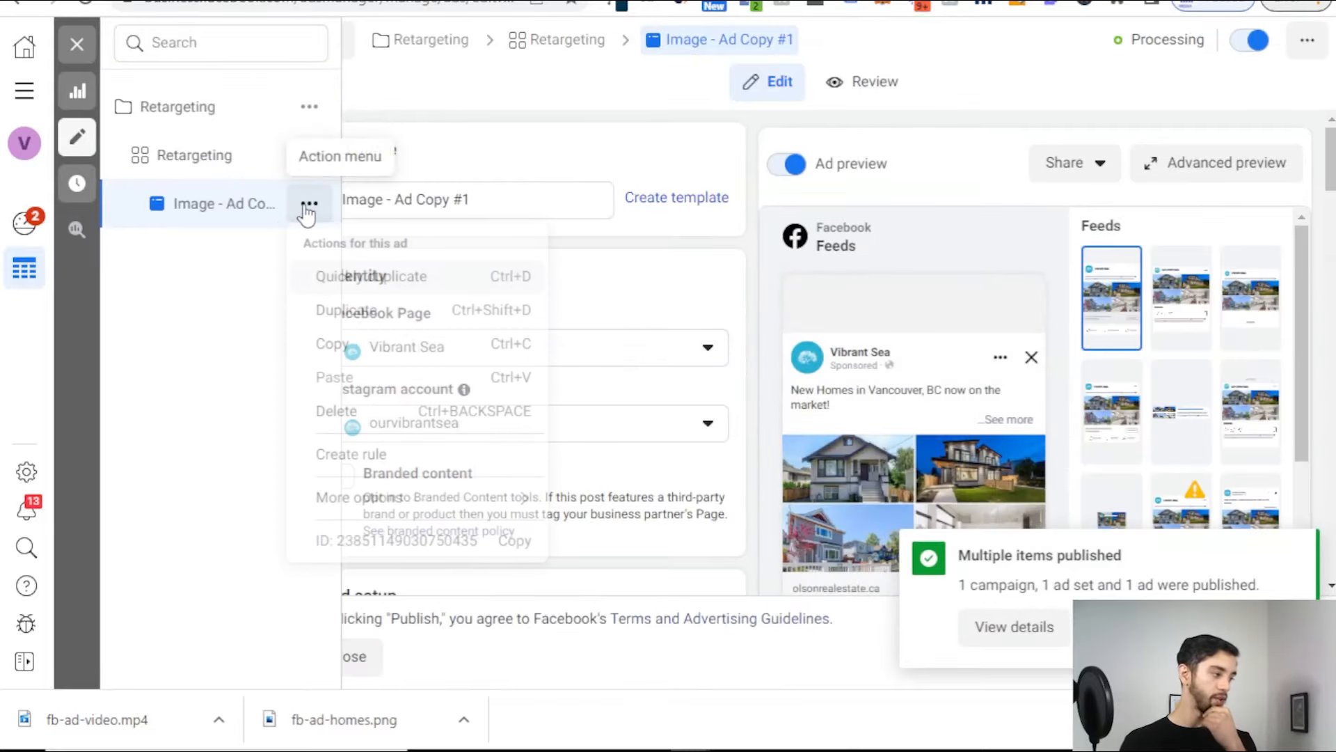
pyautogui.click(278, 266)
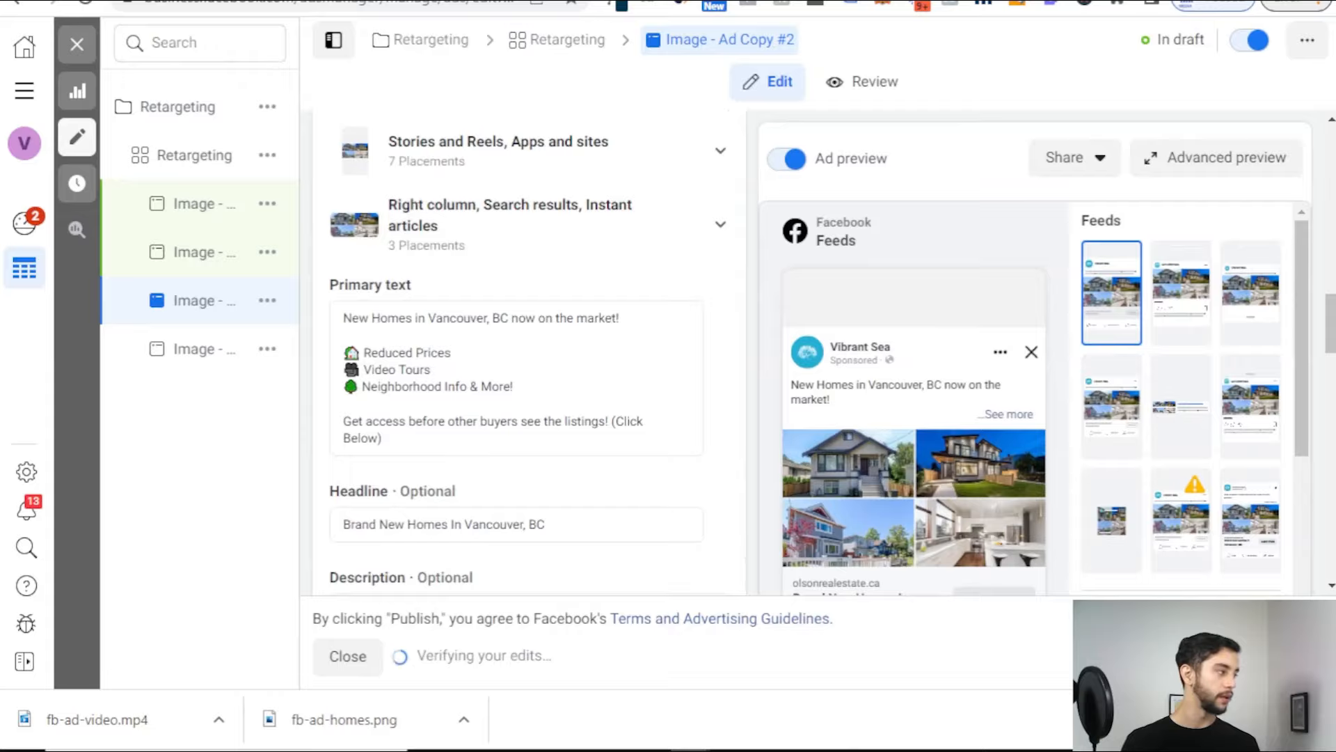
pyautogui.hotkey('ctrl', 'Tab')
pyautogui.scroll(-5, 488, 348)
pyautogui.moveTo(353, 293); pyautogui.dragTo(680, 501)
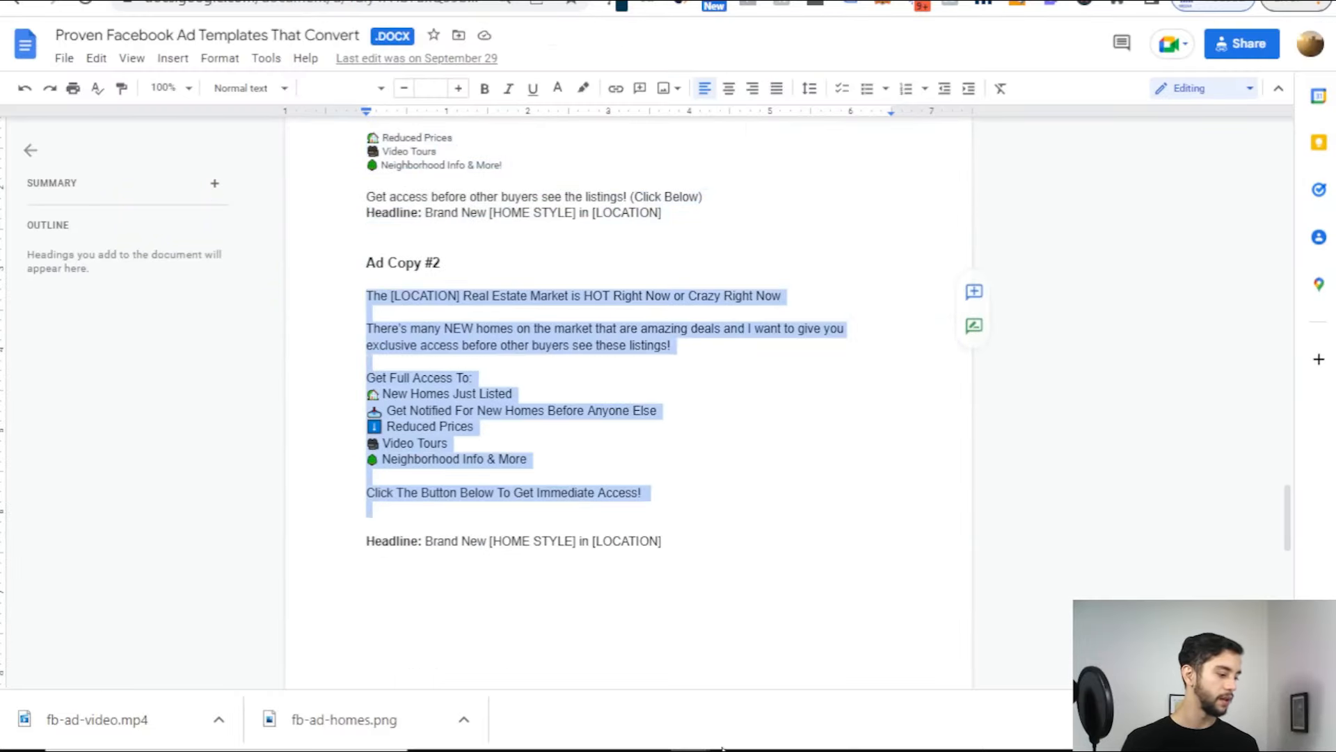
# Step: Replace the Image - Ad Copy #2 ad's primary text with the Ad Copy #2 template
pyautogui.hotkey('ctrl', 'c')
pyautogui.hotkey('ctrl', 'shift', 'Tab')
pyautogui.click(529, 348)
pyautogui.hotkey('ctrl', 'v')
pyautogui.scroll(-15, 528, 418)
# Step: Publish the Ad Copy #2 image ad, then rename 'Image - Ad Copy #1 - Copy' to 'Video - Ad Copy #1'
pyautogui.click(1287, 655)
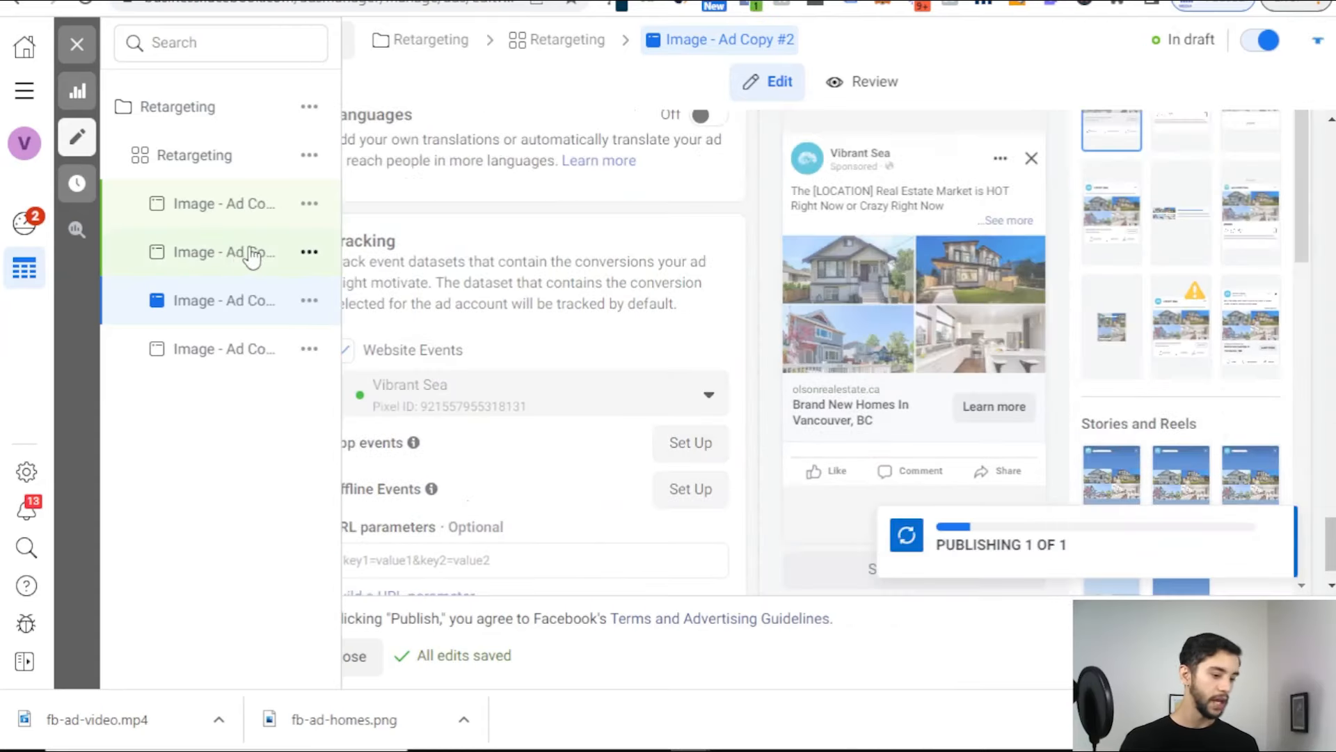
pyautogui.click(227, 257)
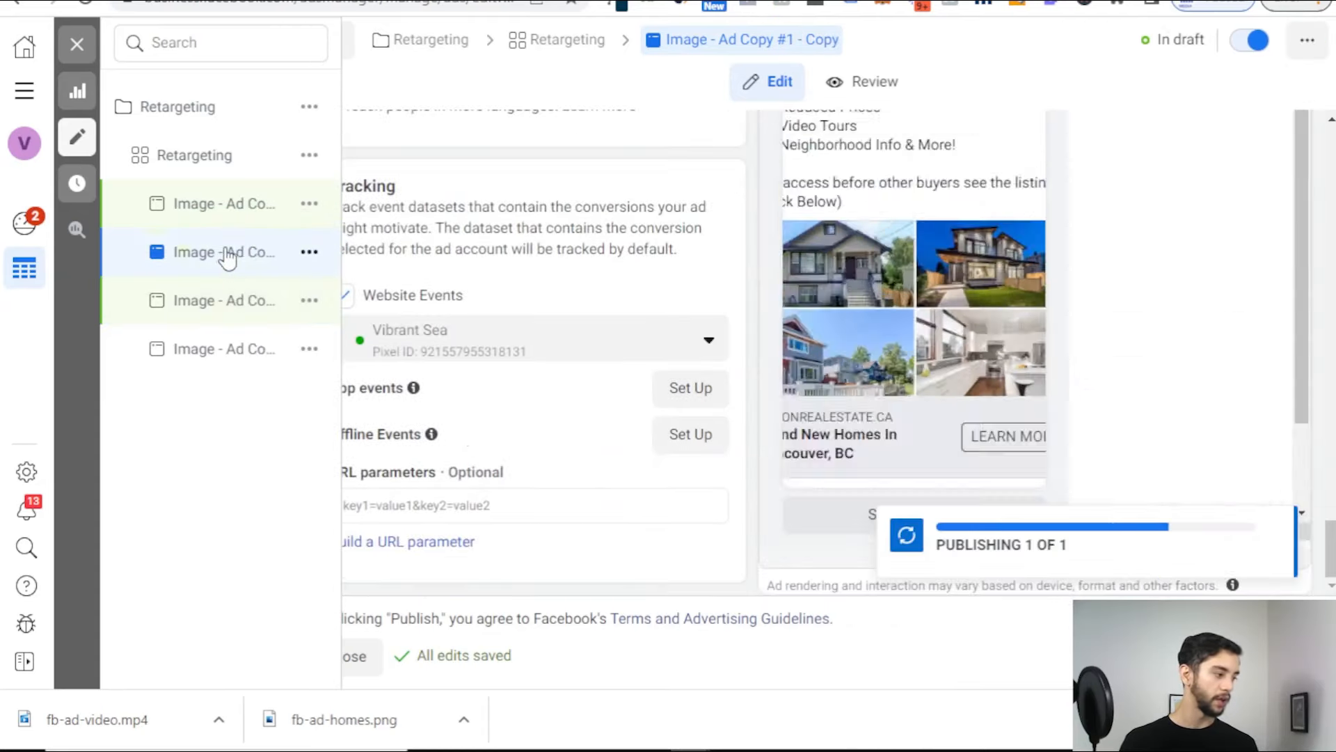
pyautogui.scroll(12, 540, 317)
pyautogui.scroll(20, 536, 317)
pyautogui.click(536, 199)
pyautogui.press('BackSpace')
pyautogui.press('BackSpace')
pyautogui.press('BackSpace')
pyautogui.press('BackSpace')
pyautogui.press('BackSpace')
pyautogui.press('BackSpace')
pyautogui.press('BackSpace')
pyautogui.doubleClick(366, 196)
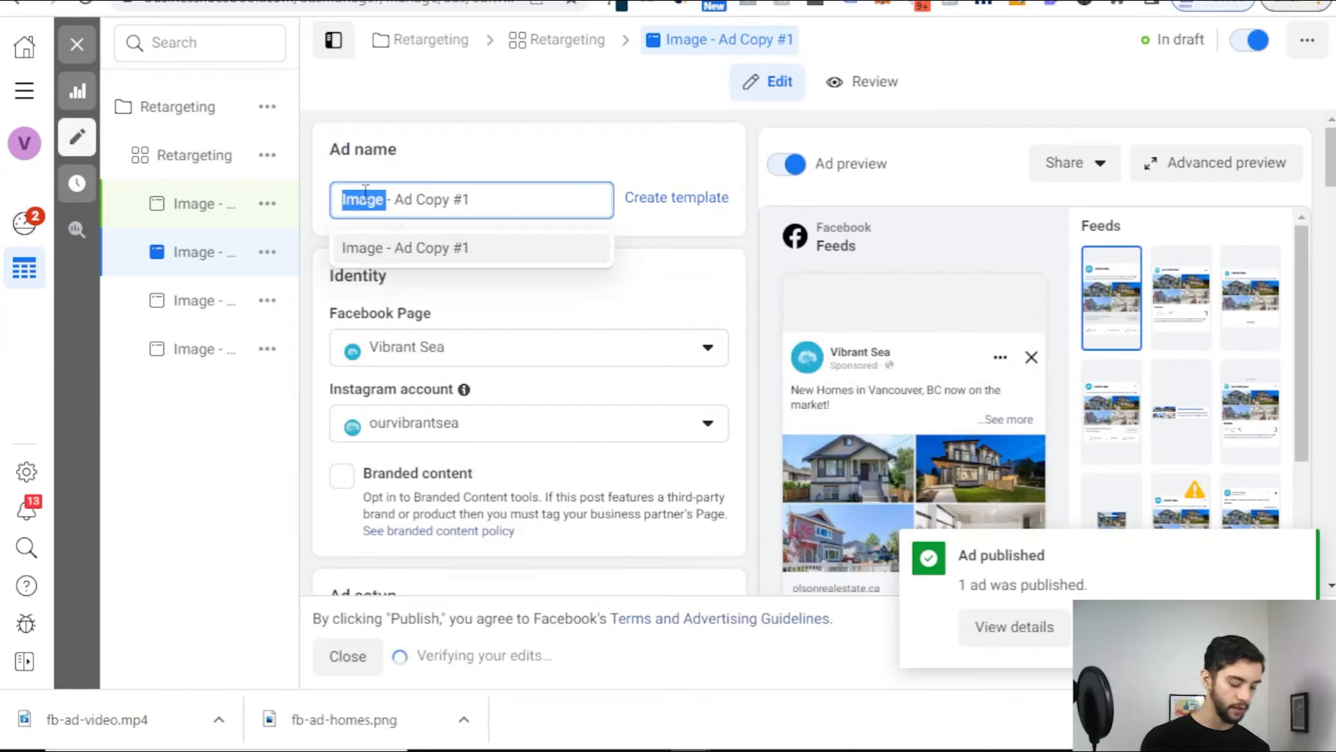
pyautogui.write('Video')
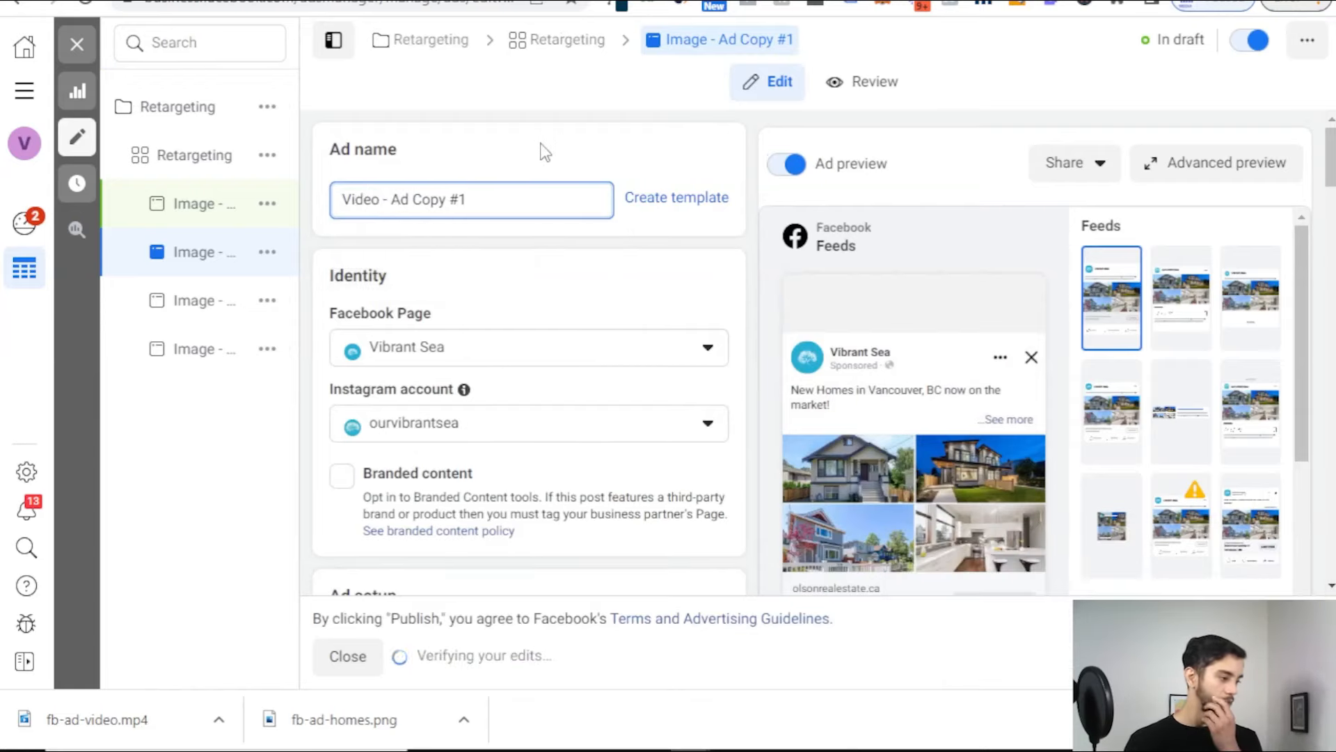
pyautogui.scroll(-15, 536, 272)
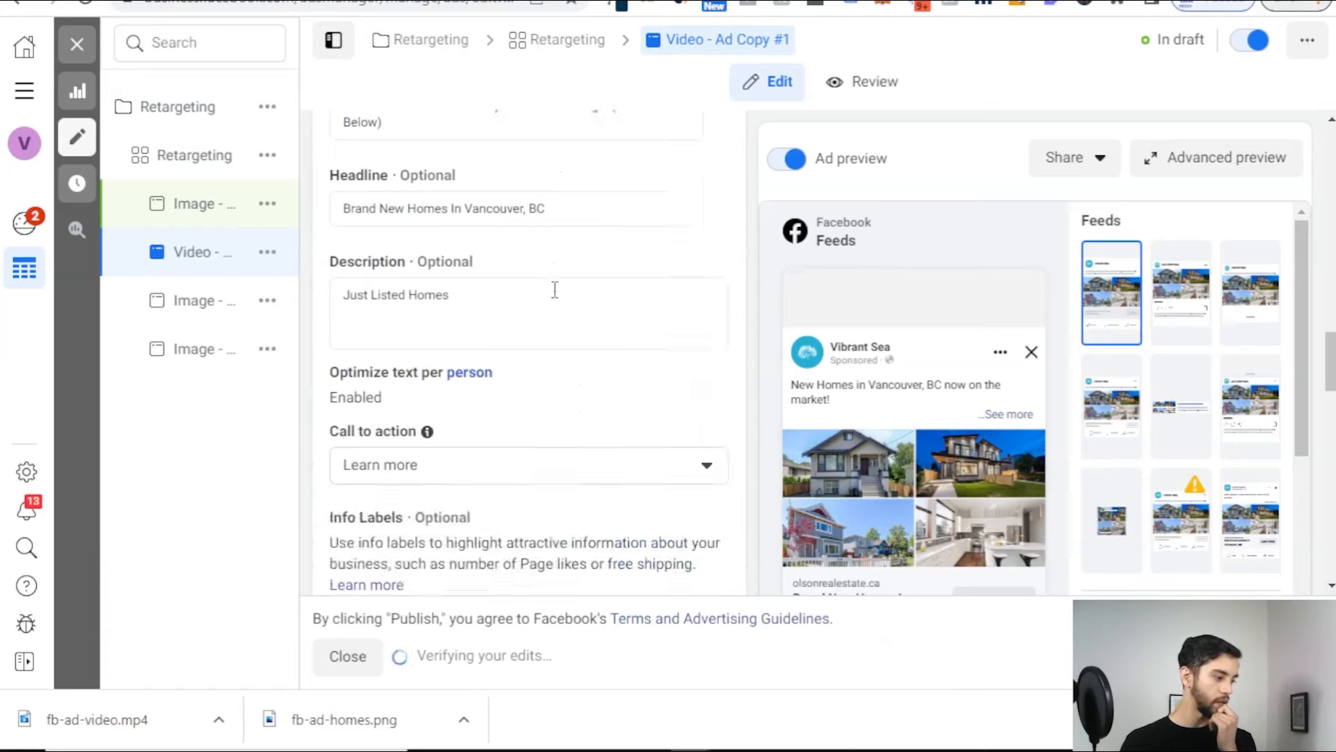
pyautogui.scroll(5, 555, 289)
# Step: Remove all images from the ad and upload fb-ad-video.mp4 as its media
pyautogui.click(660, 330)
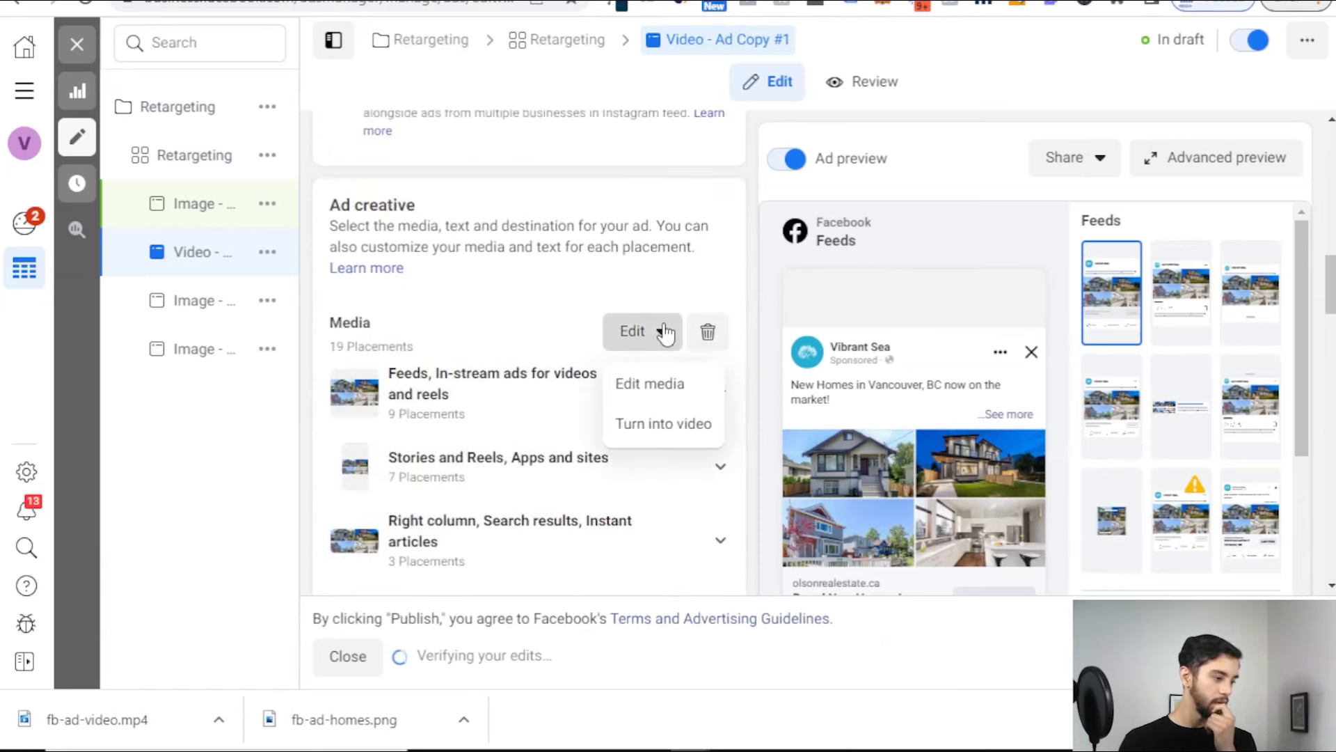
pyautogui.click(704, 334)
pyautogui.click(436, 359)
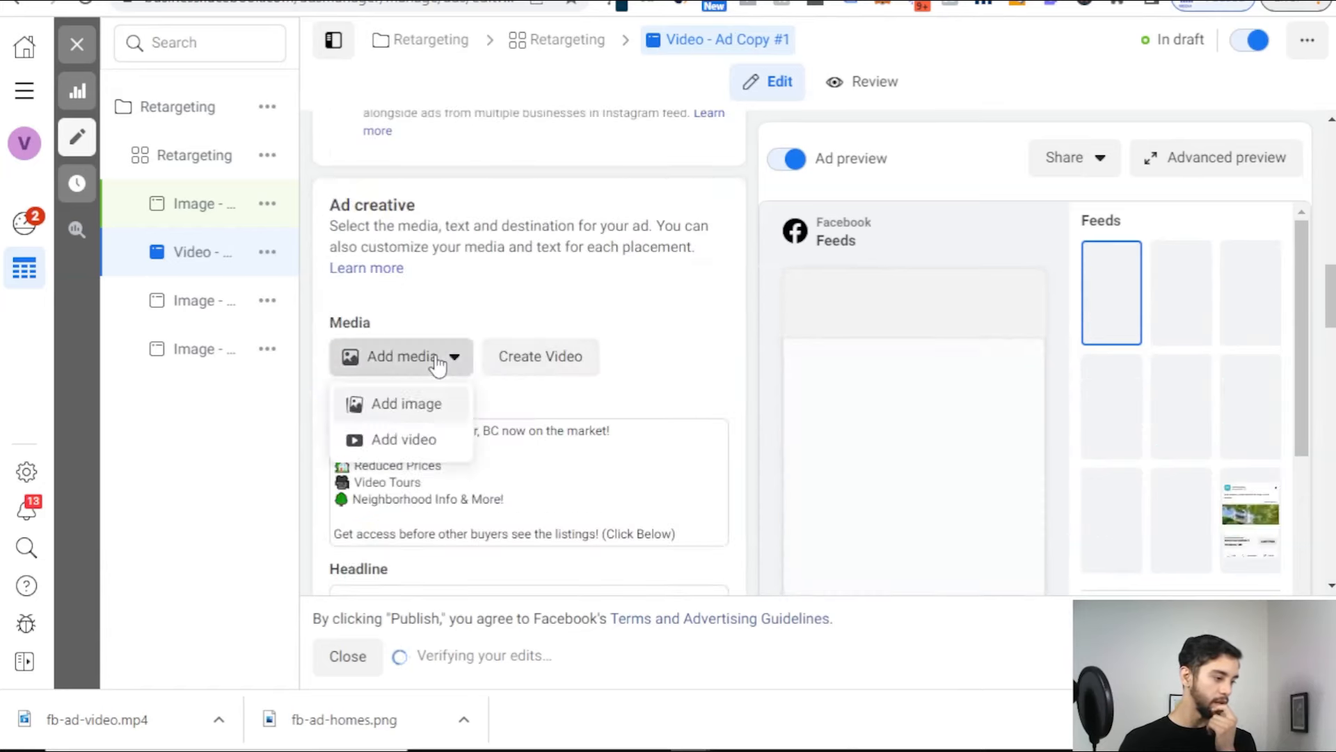
pyautogui.click(442, 444)
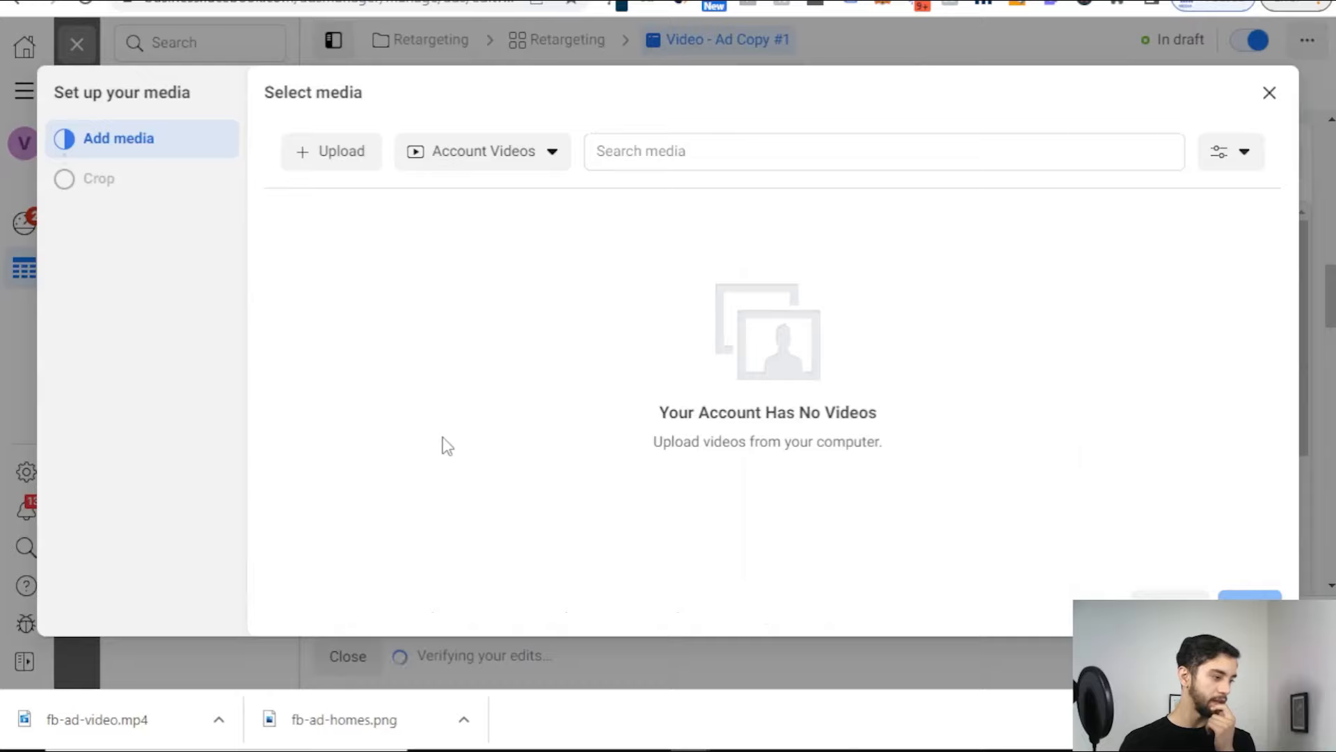
pyautogui.click(340, 149)
pyautogui.click(299, 131)
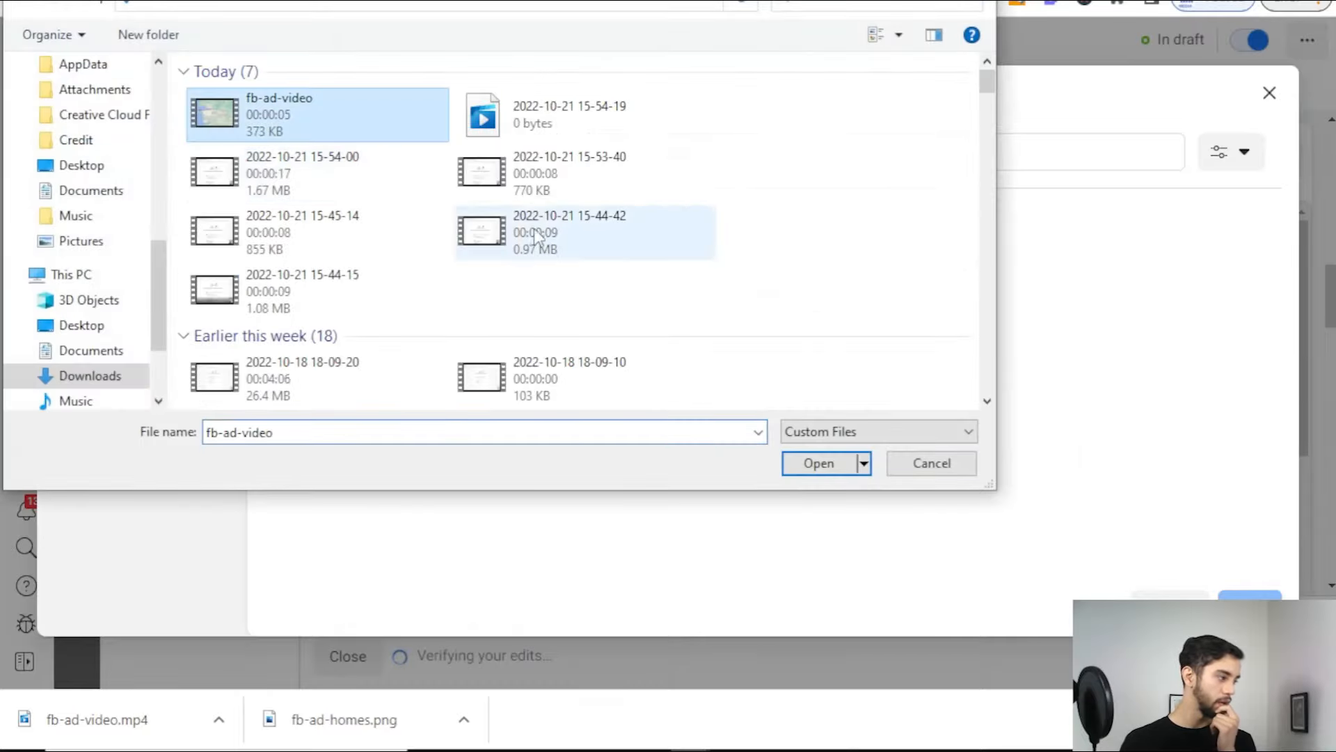
pyautogui.click(828, 460)
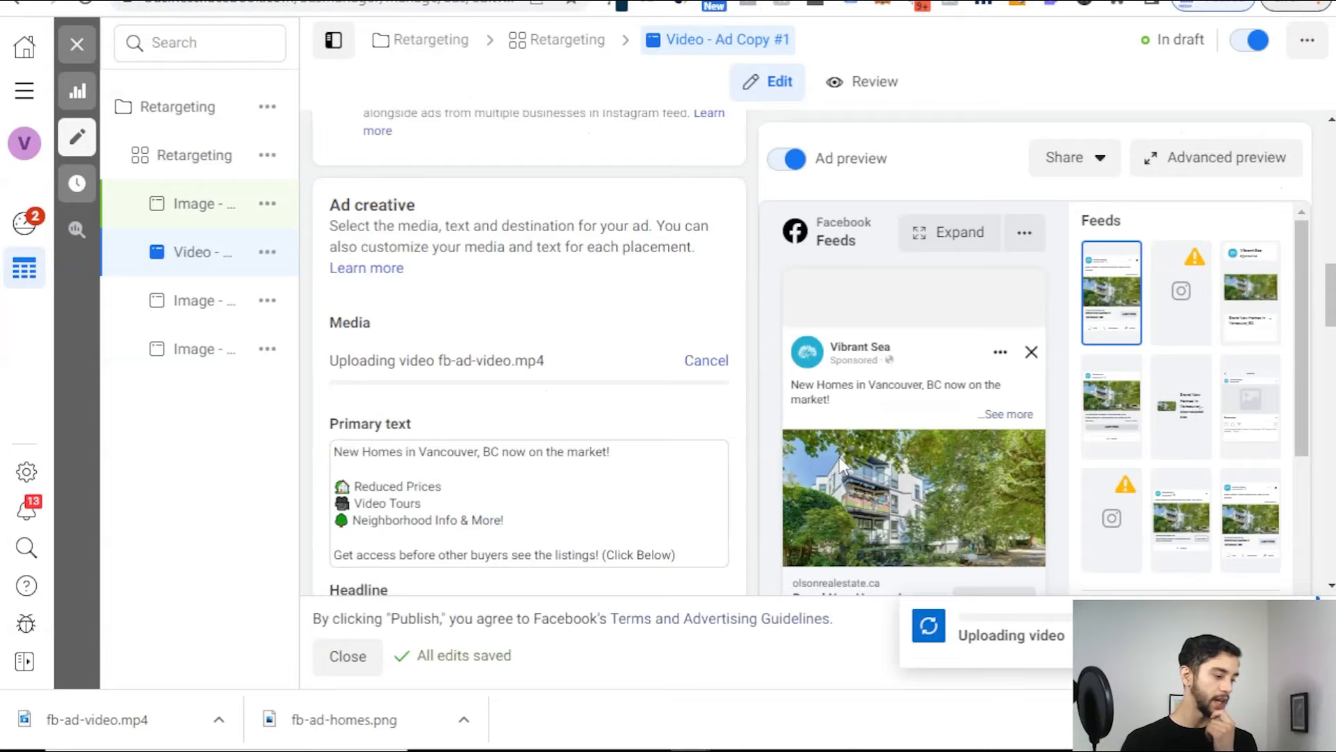
pyautogui.scroll(-2, 599, 348)
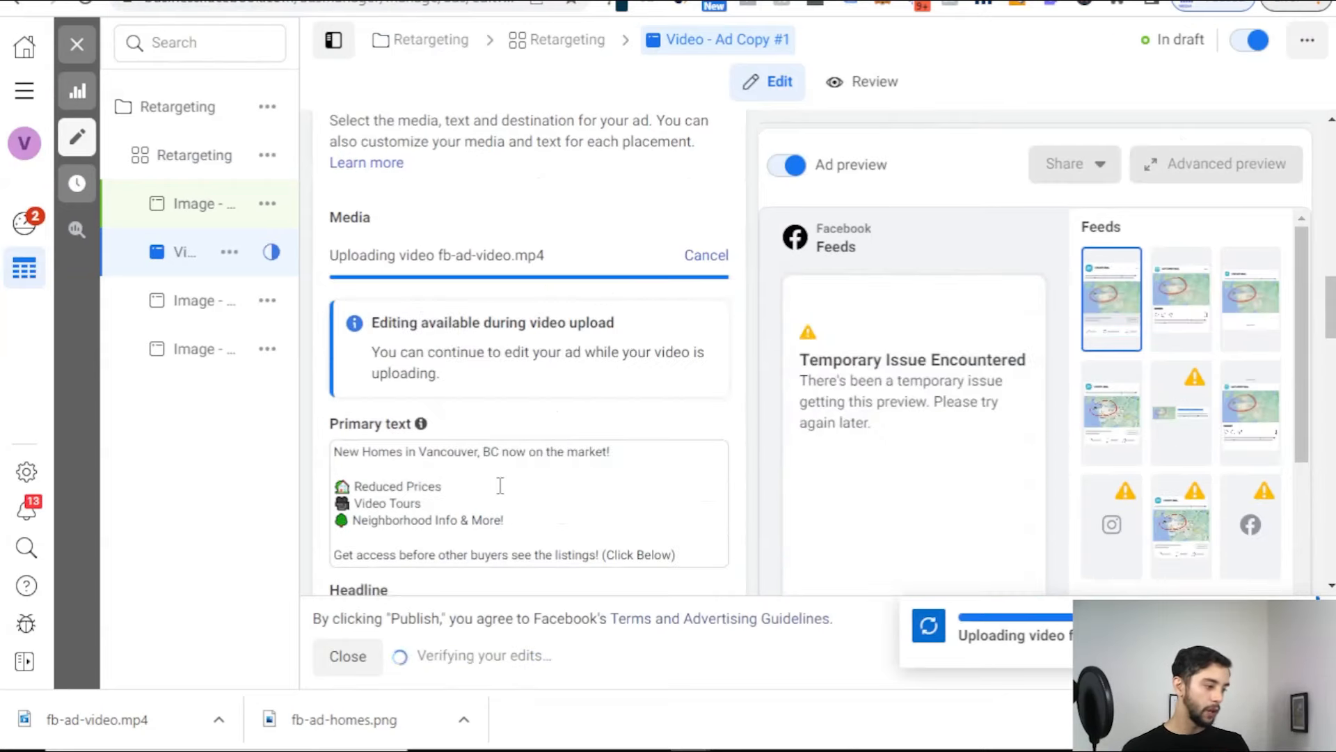
pyautogui.scroll(6, 500, 485)
pyautogui.scroll(-12, 507, 447)
pyautogui.scroll(-2, 570, 328)
pyautogui.scroll(10, 591, 382)
pyautogui.scroll(-1, 567, 404)
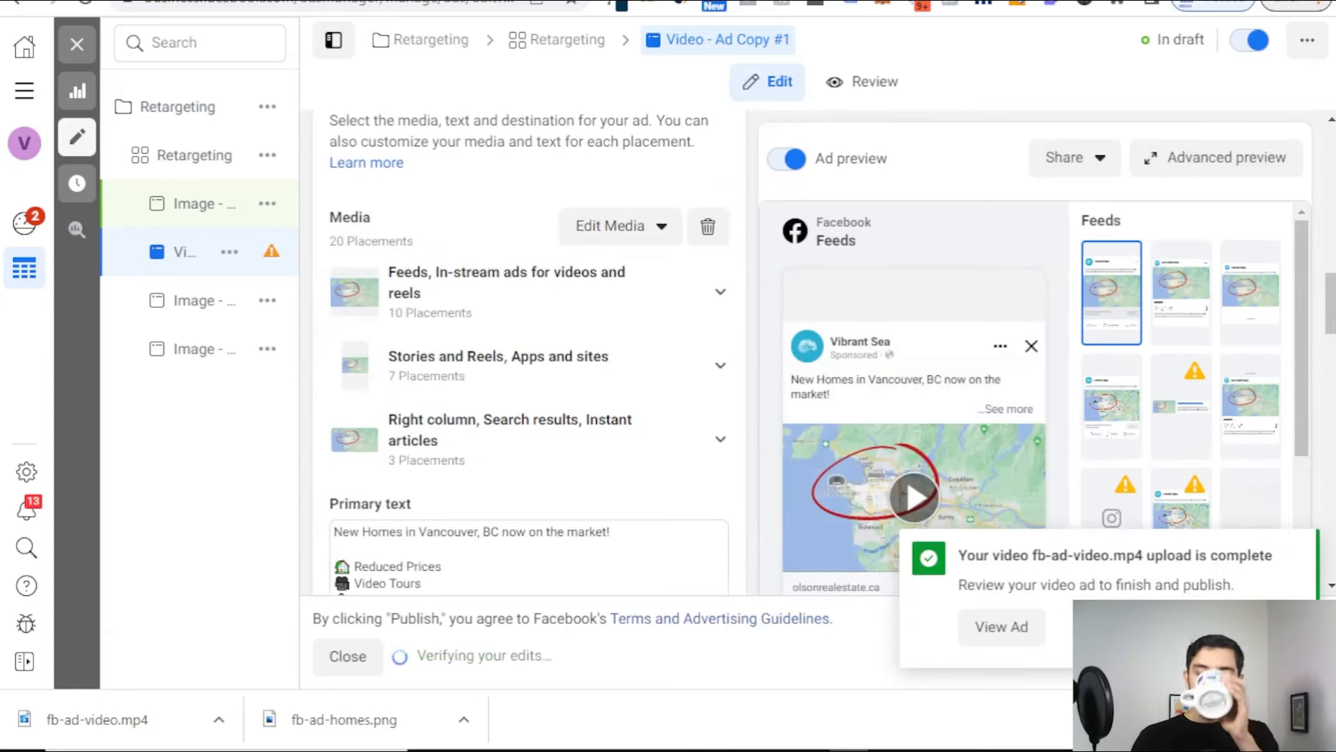
# Step: Open the Image - Ad Copy #1 - Copy ad and type 'Video - Ad Copy $' over its name
pyautogui.click(204, 204)
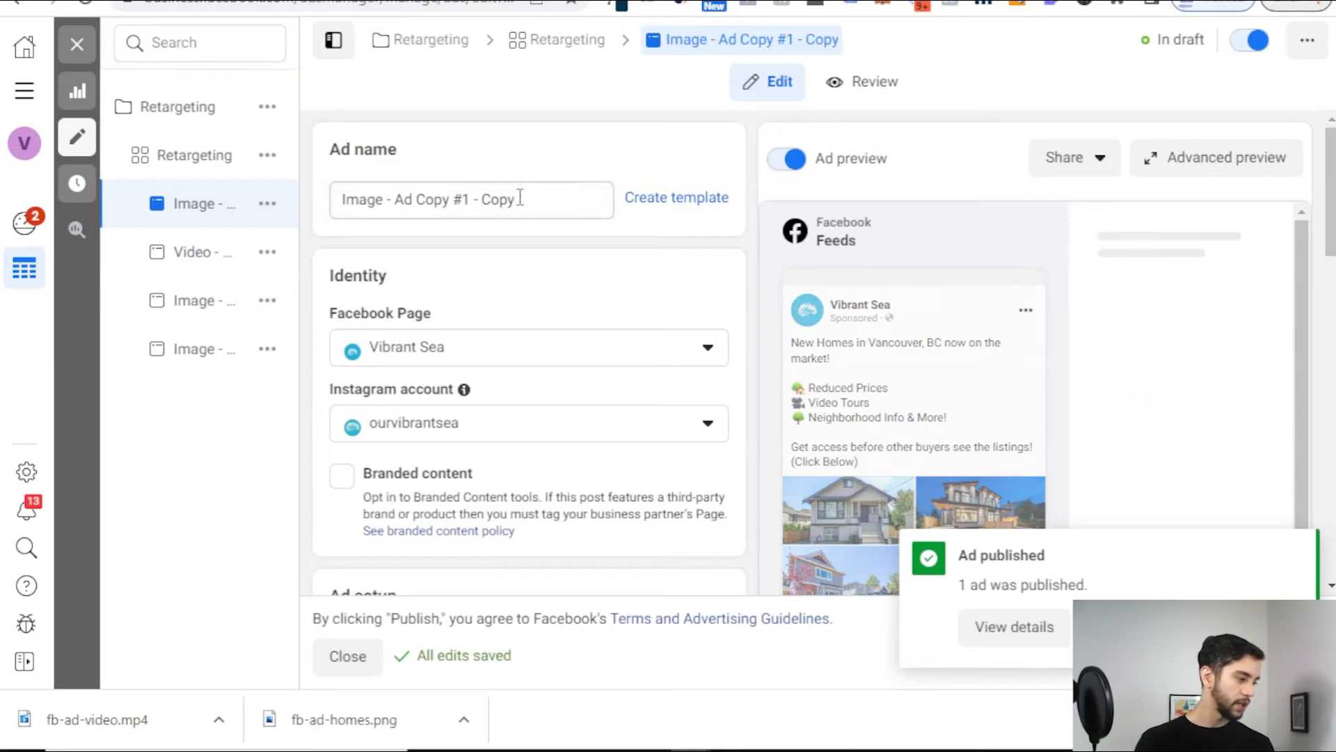
pyautogui.moveTo(519, 198); pyautogui.dragTo(222, 206)
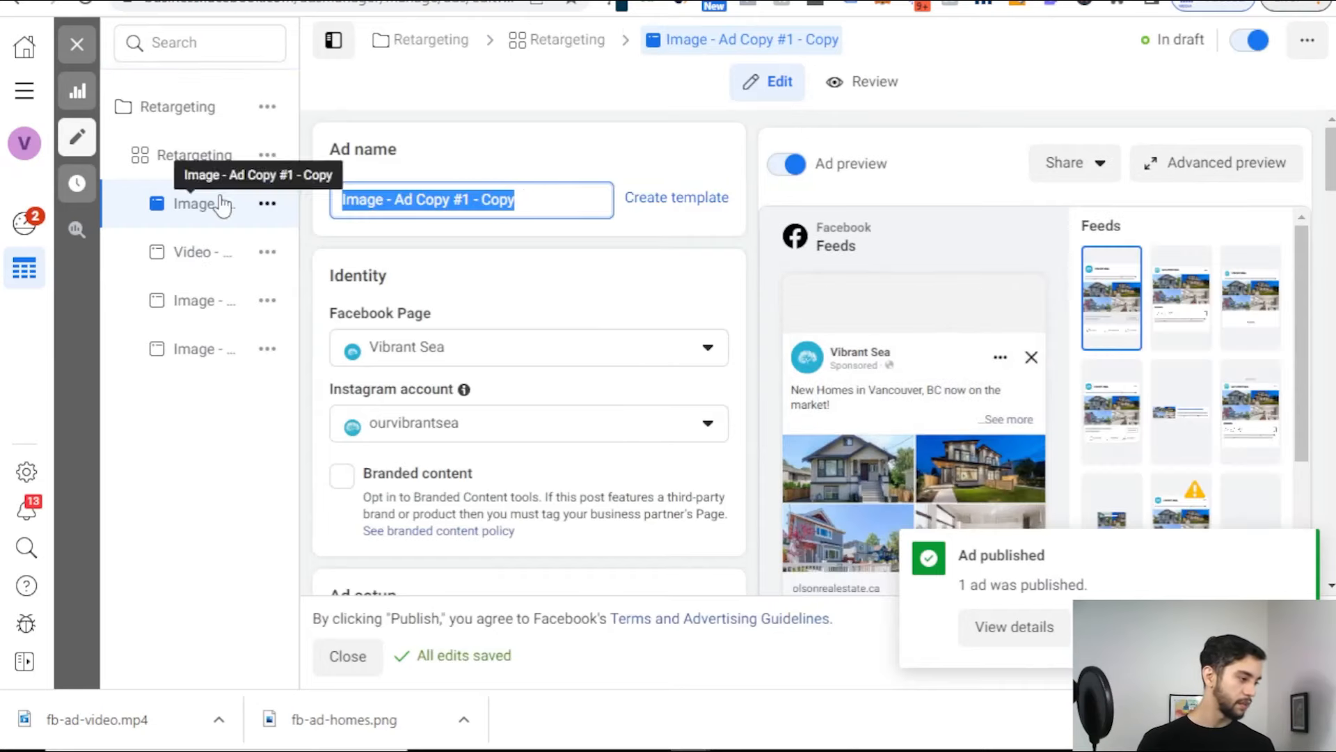
pyautogui.write('Video - A')
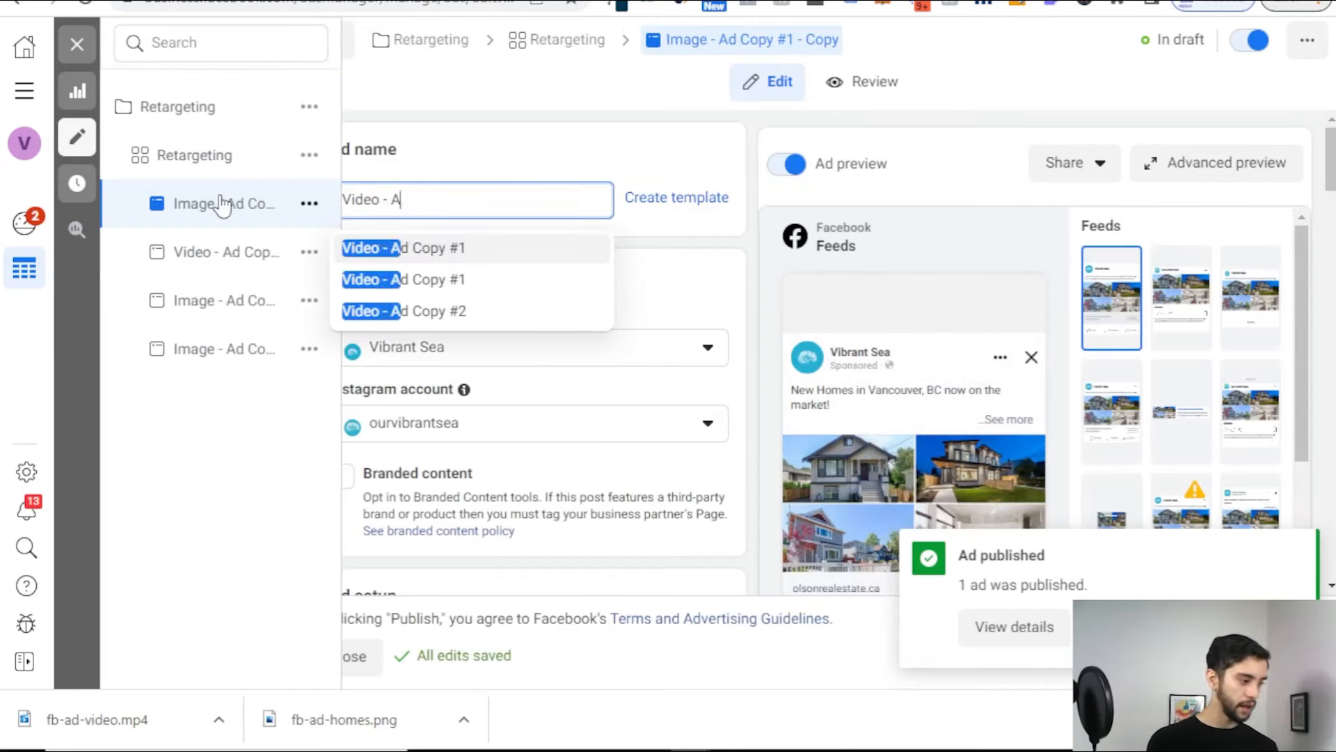
pyautogui.write('d Copy $')
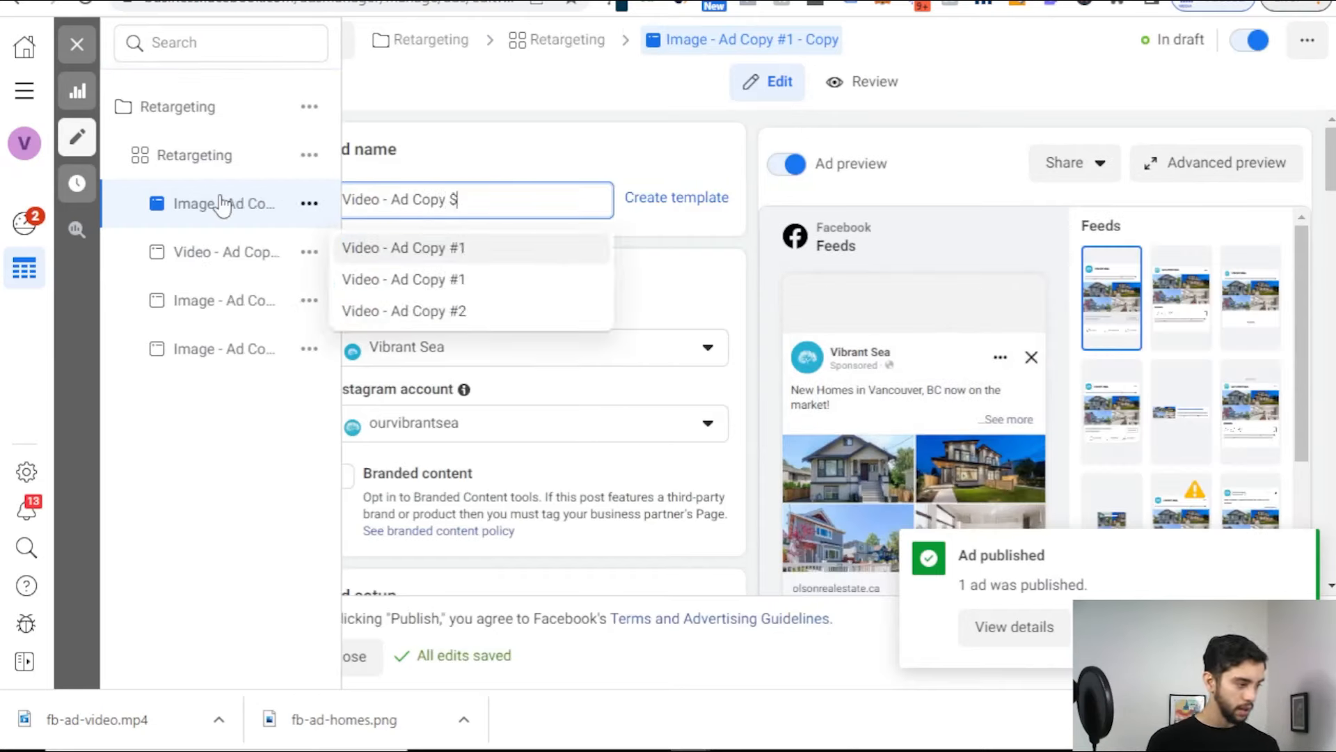